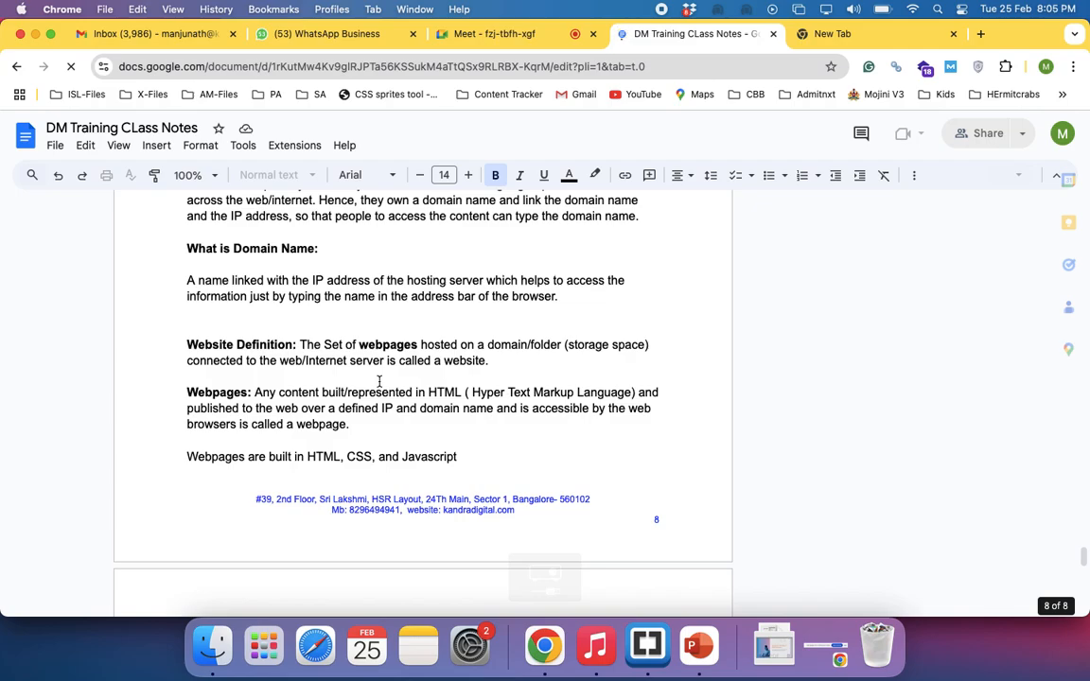
pyautogui.scroll(-10, 379, 382)
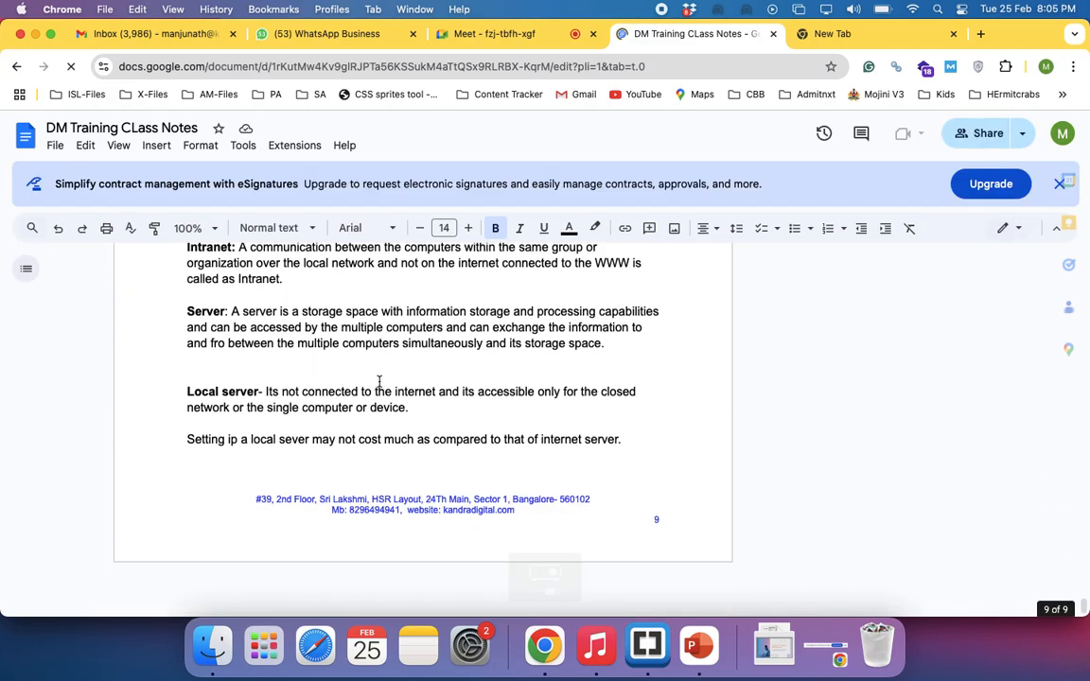
pyautogui.scroll(-5, 380, 382)
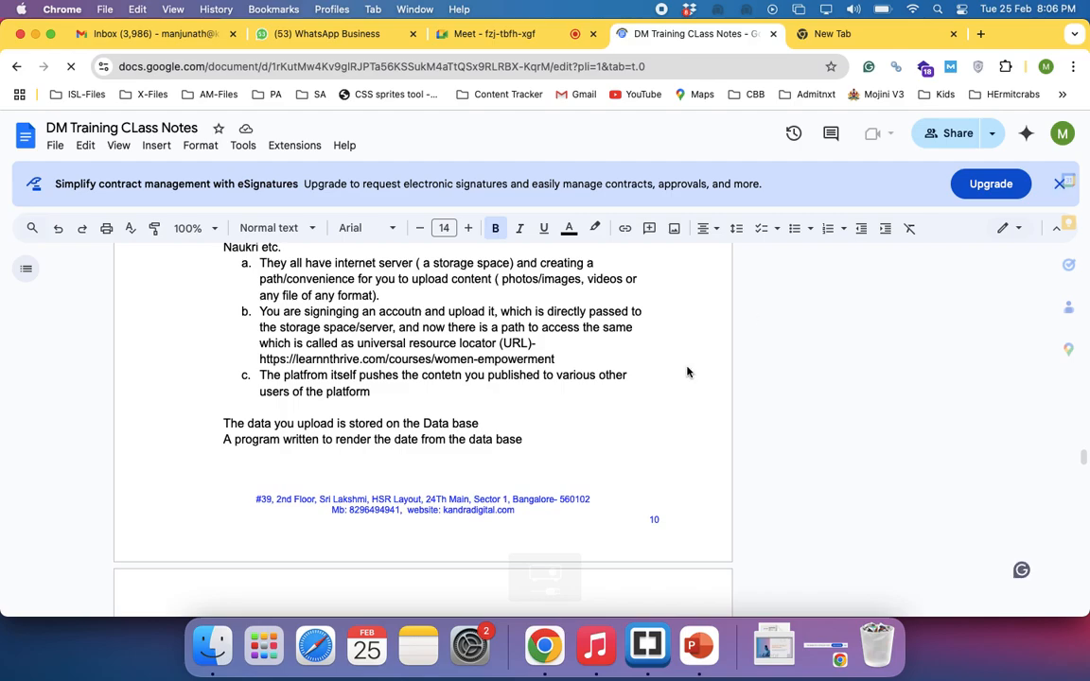
pyautogui.scroll(10, 681, 376)
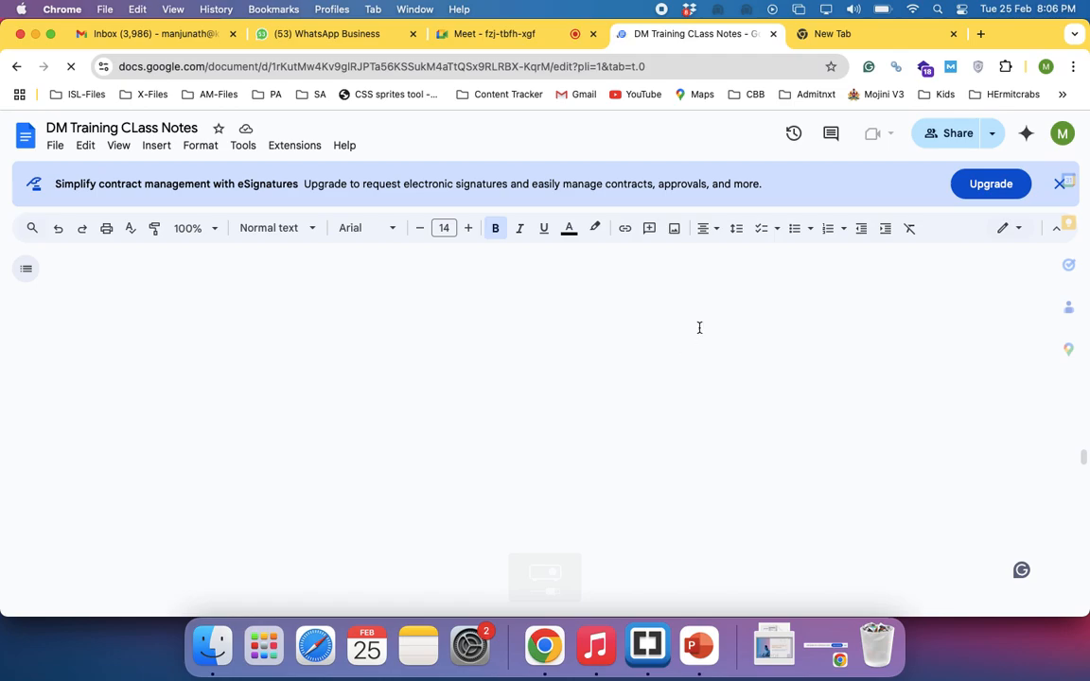
# Switch to the Google Ads account in the other browser window and hide the alert about no running ads
pyautogui.press('super+grave')
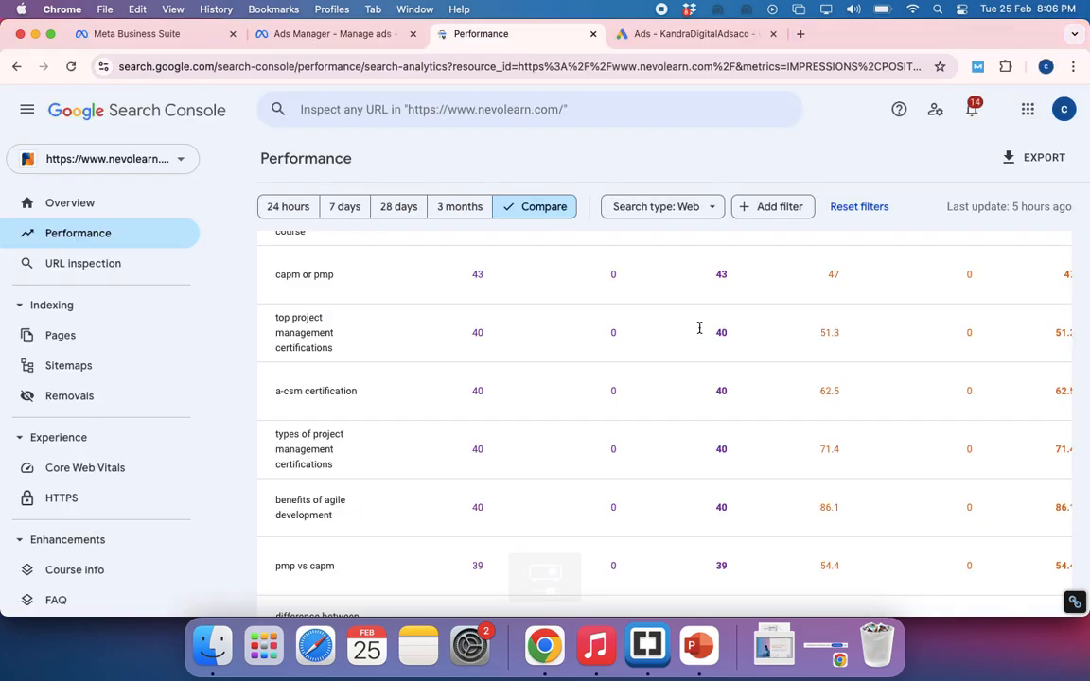
pyautogui.click(704, 35)
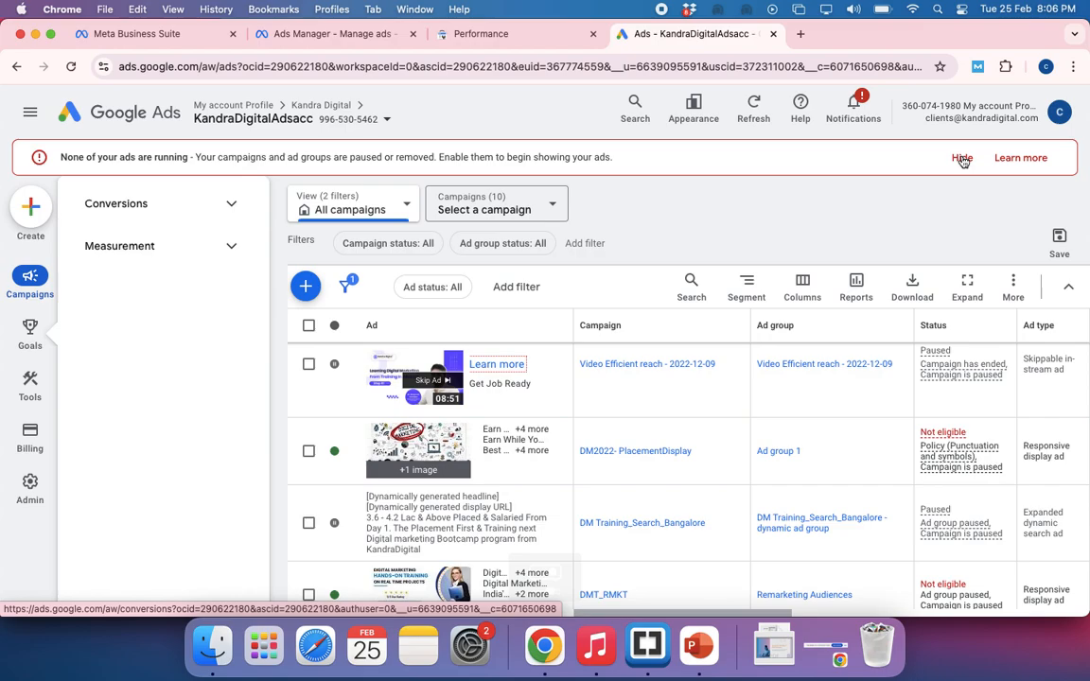
pyautogui.click(961, 158)
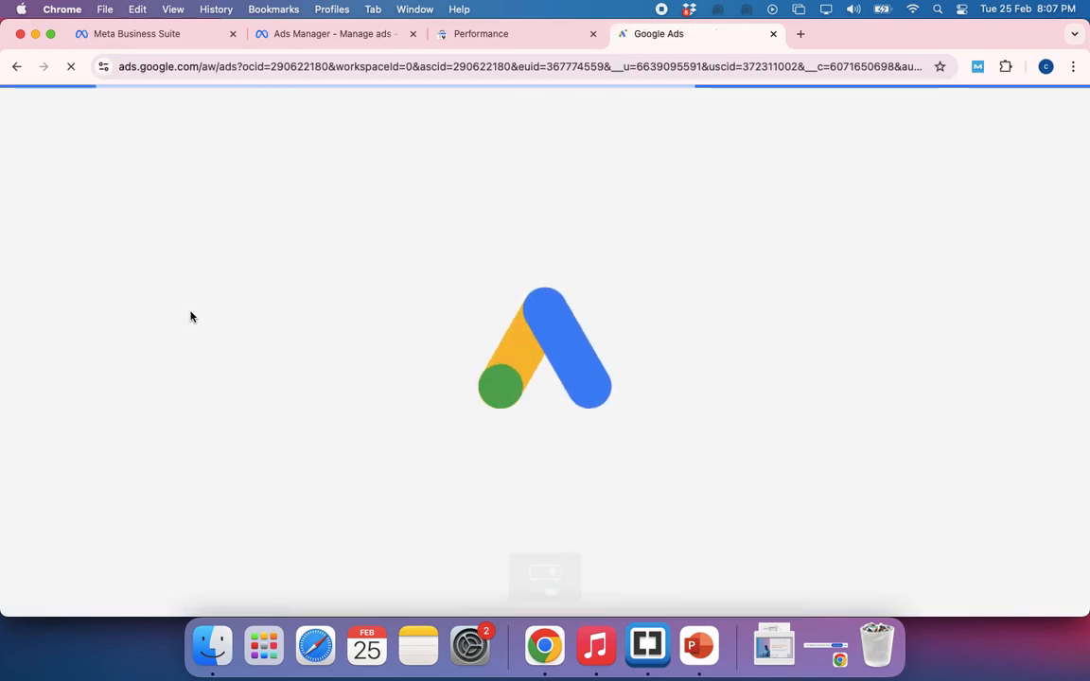
# Glance over the Search Console performance report and close it, leaving the Google Ads page open
pyautogui.click(509, 35)
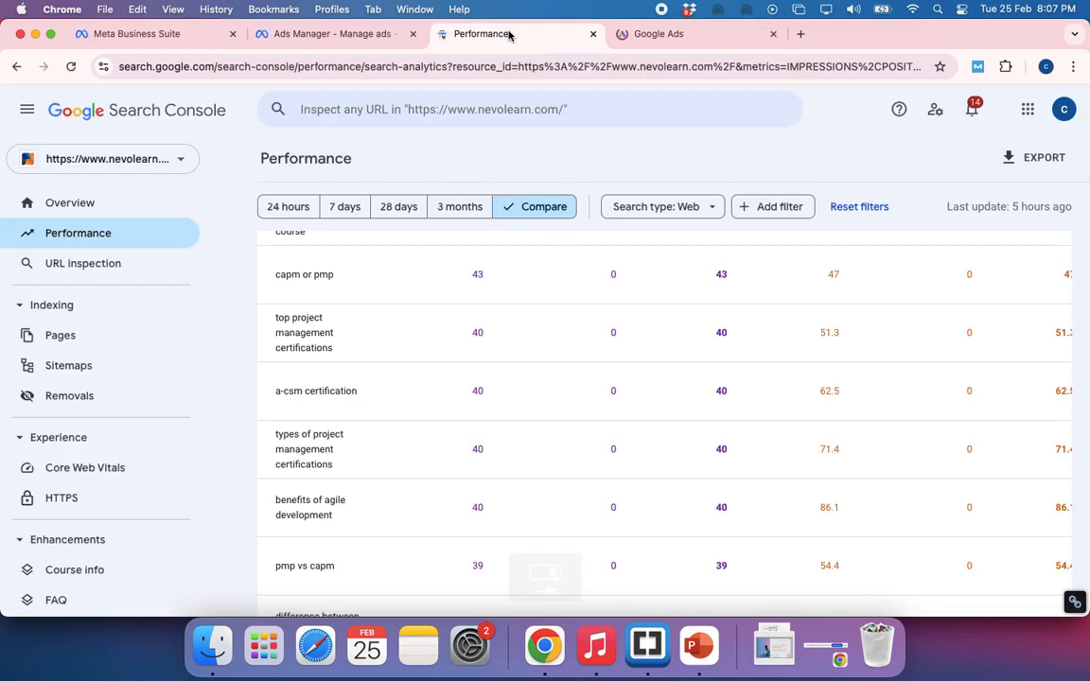
pyautogui.scroll(5, 341, 374)
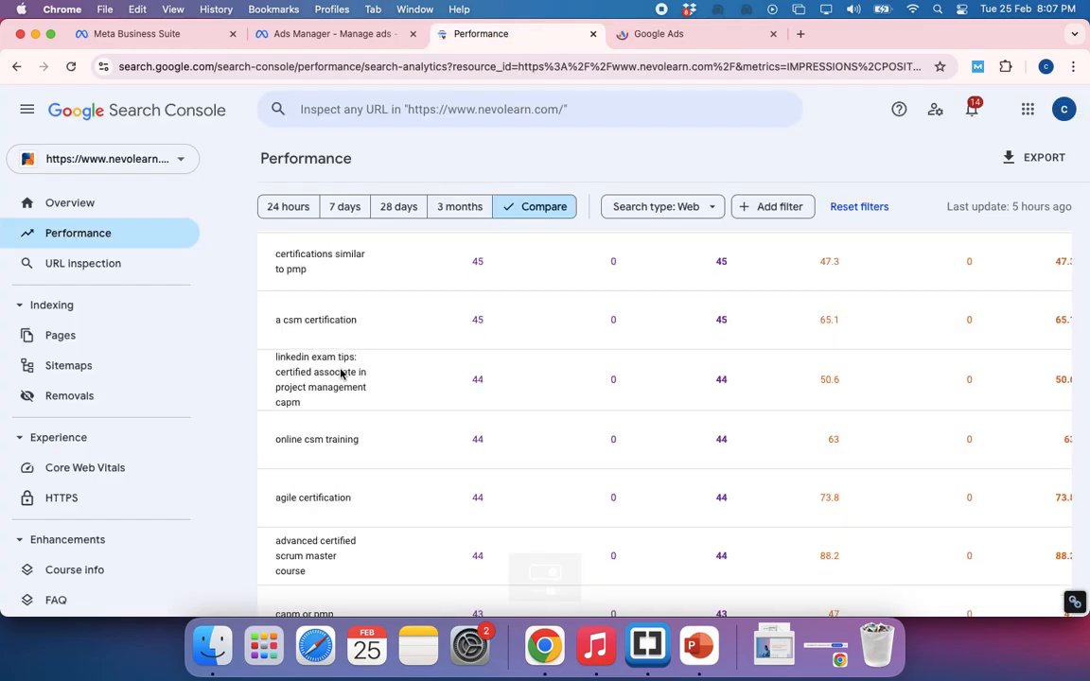
pyautogui.click(664, 36)
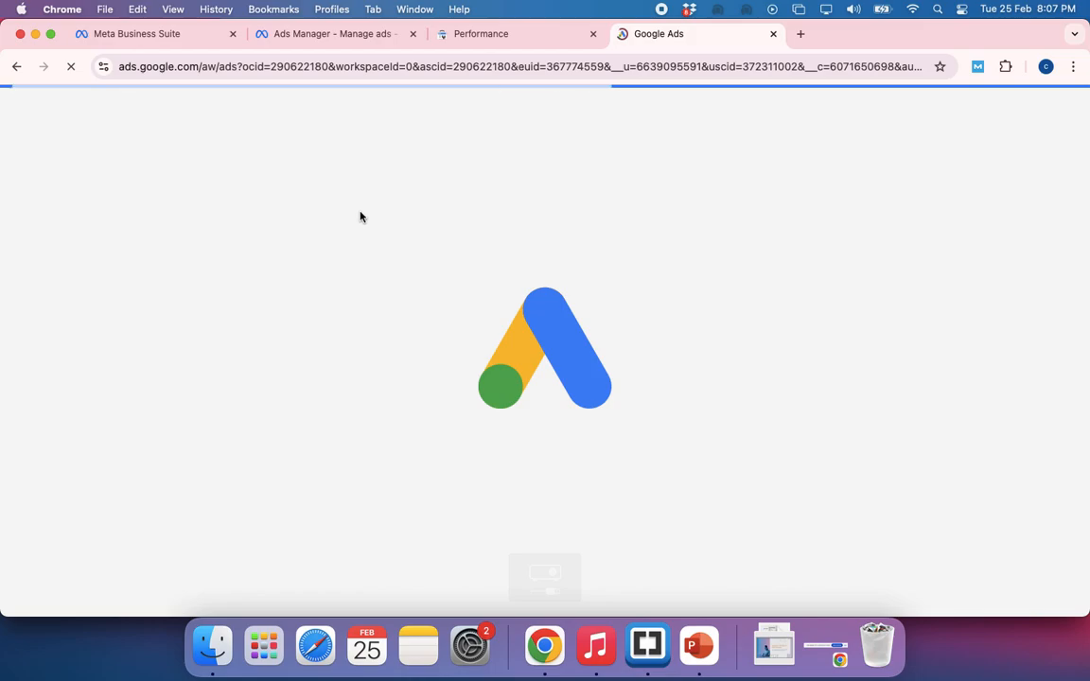
pyautogui.click(593, 35)
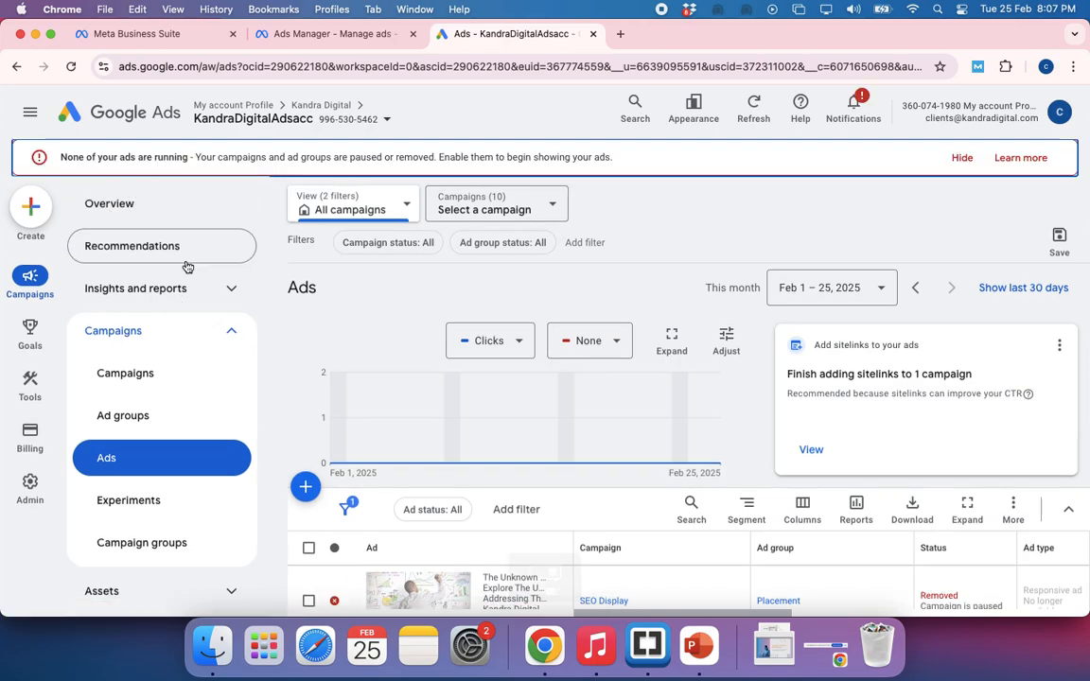
# Hide the alert that none of the ads are running and display the account's list of campaigns
pyautogui.click(962, 159)
pyautogui.click(851, 149)
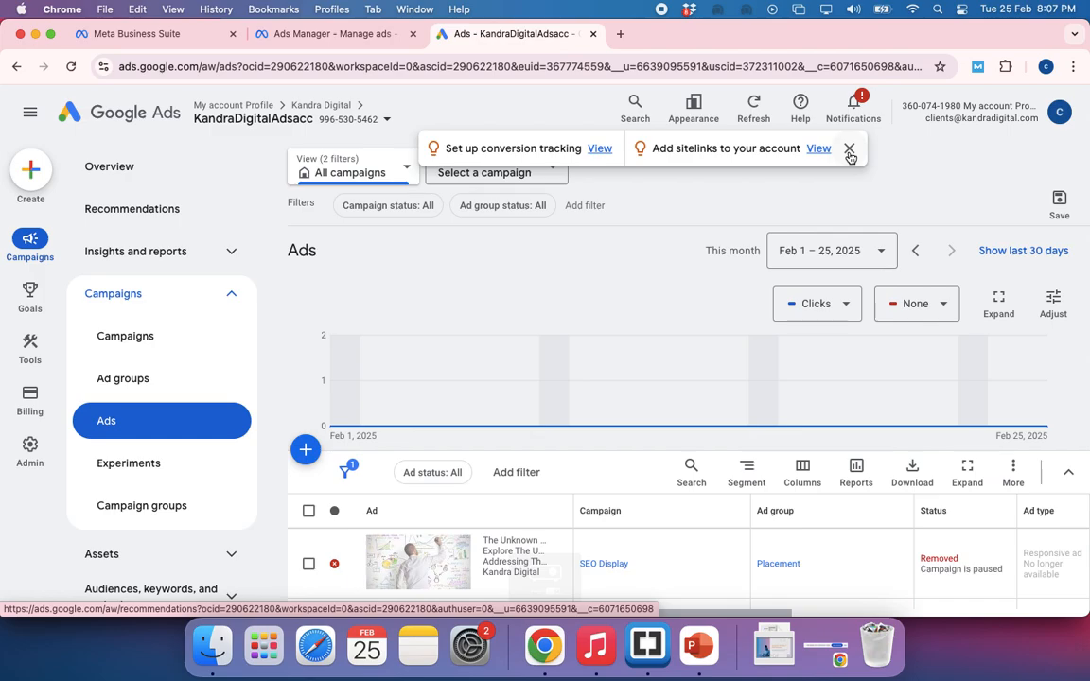
pyautogui.click(134, 343)
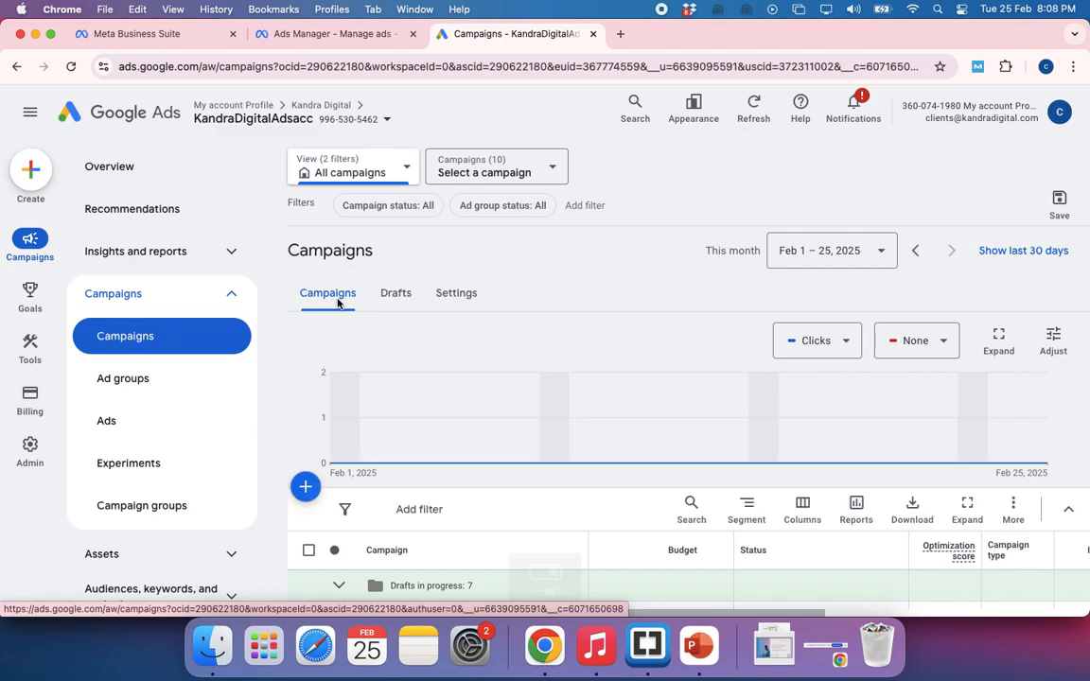
# Look over the existing campaigns and start a new campaign up to the choice of campaign objective
pyautogui.scroll(-5, 471, 425)
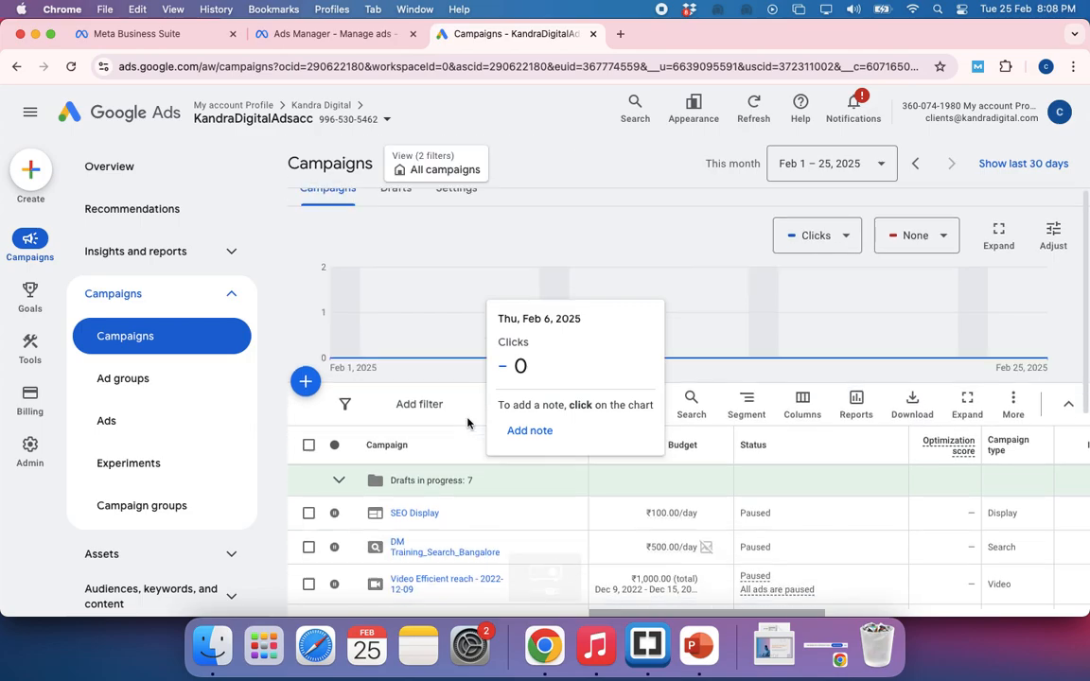
pyautogui.scroll(-1, 468, 425)
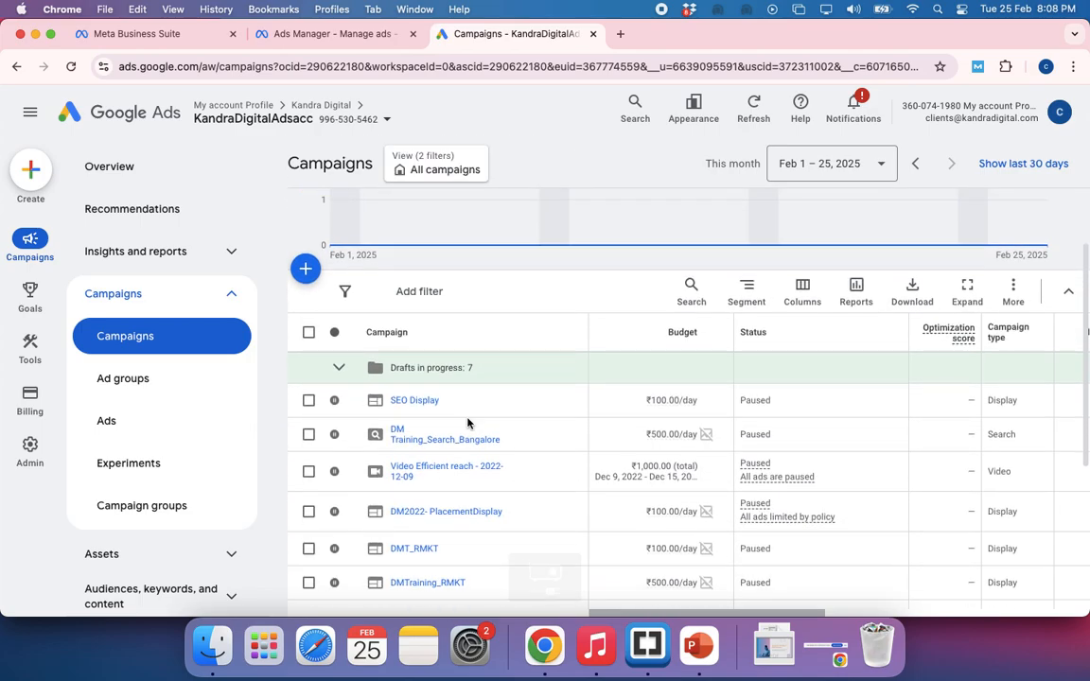
pyautogui.scroll(2, 468, 424)
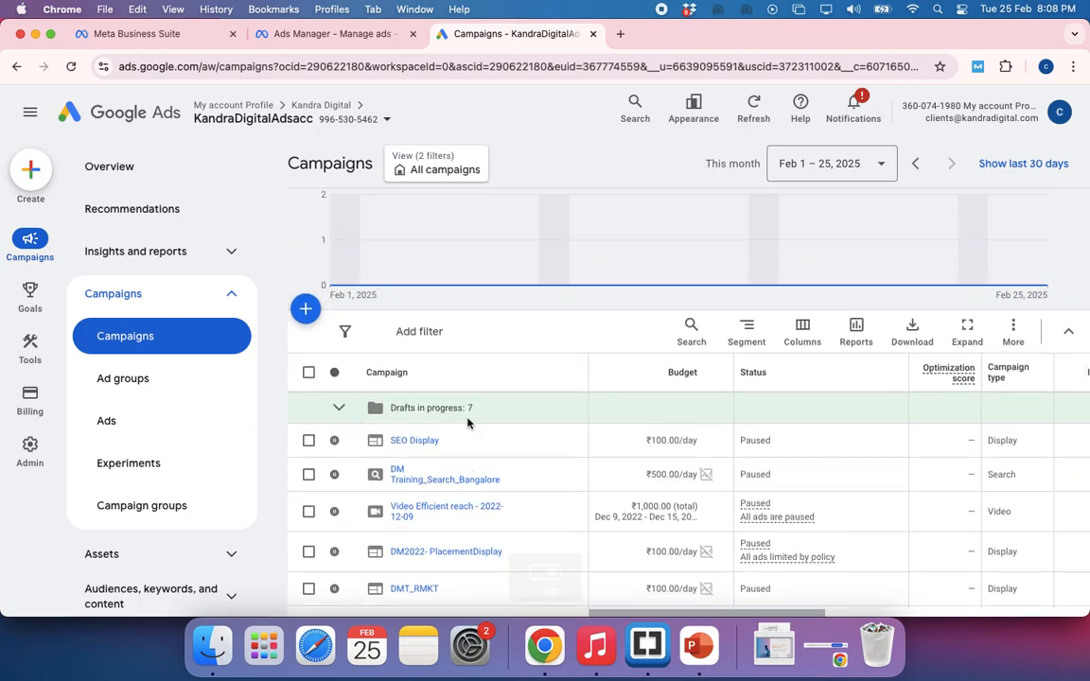
pyautogui.scroll(-1, 467, 423)
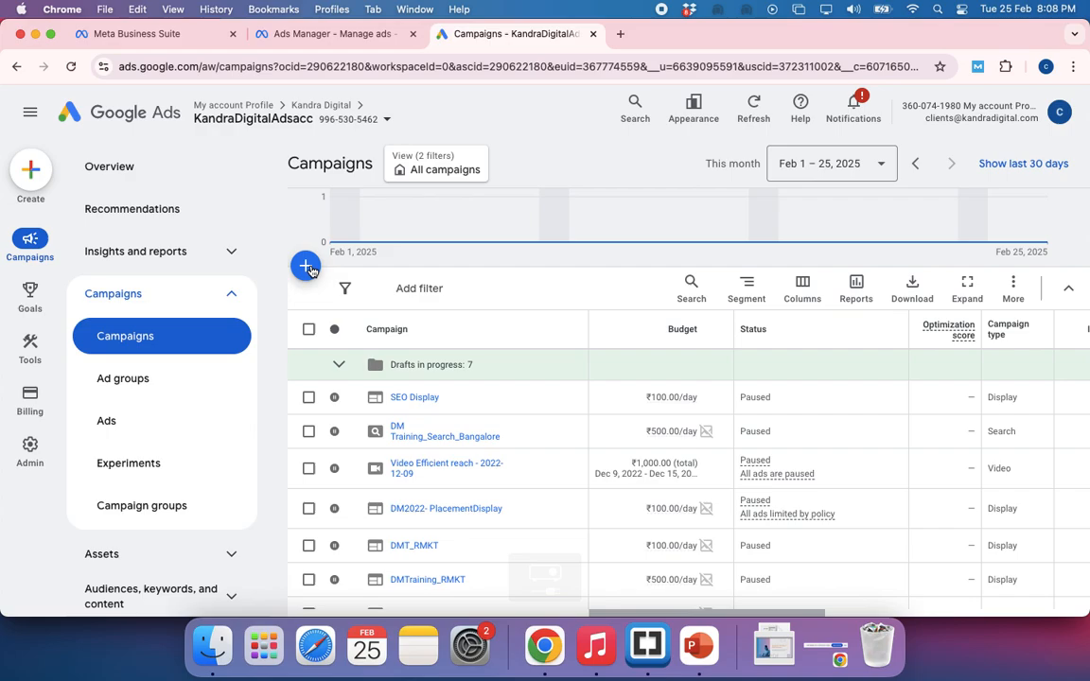
pyautogui.scroll(2, 560, 253)
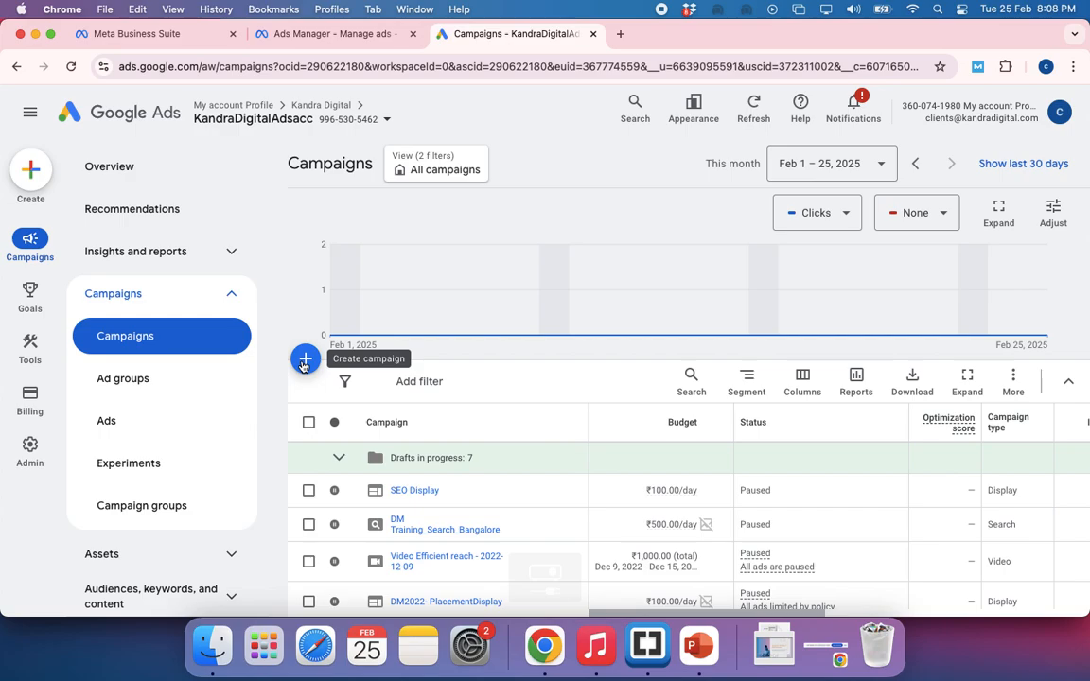
pyautogui.click(304, 366)
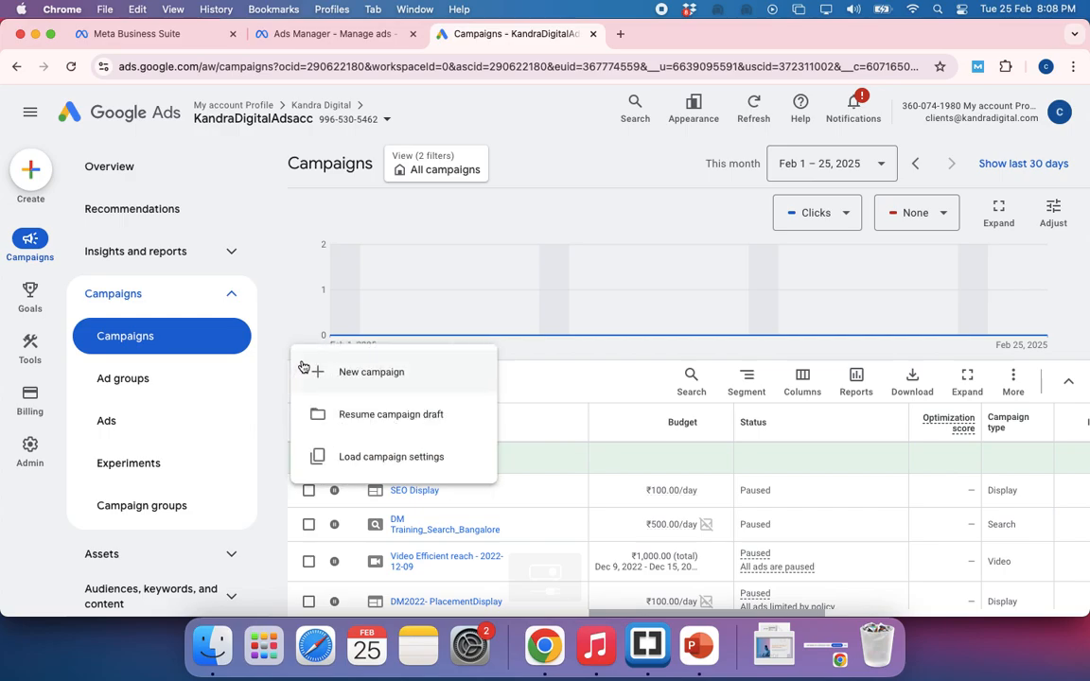
pyautogui.click(369, 374)
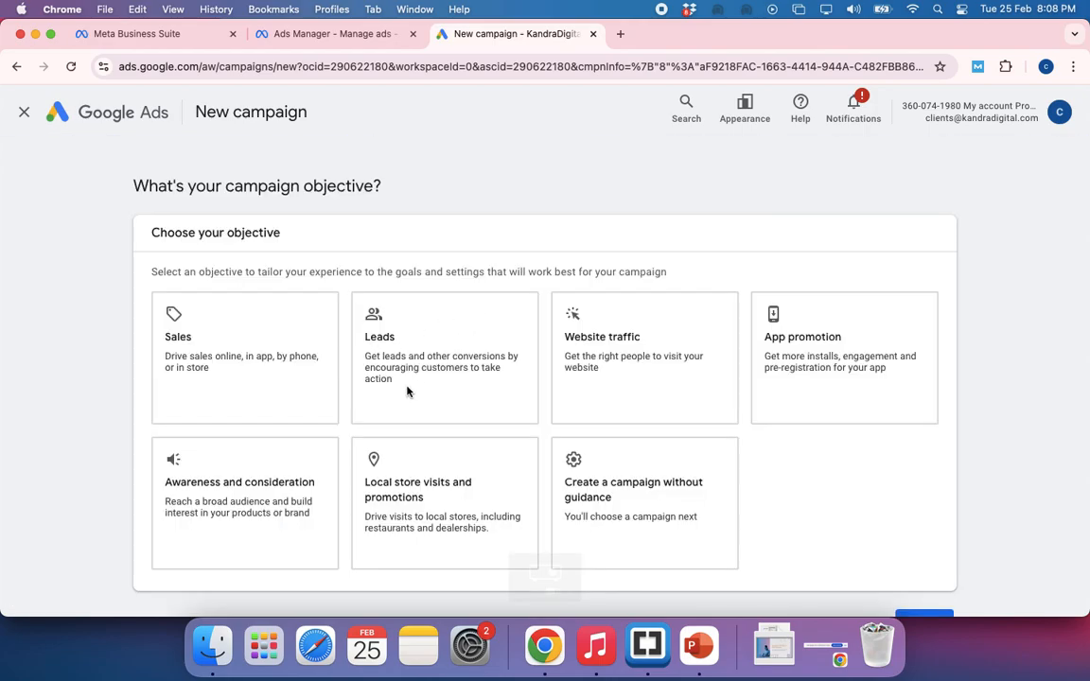
pyautogui.click(236, 407)
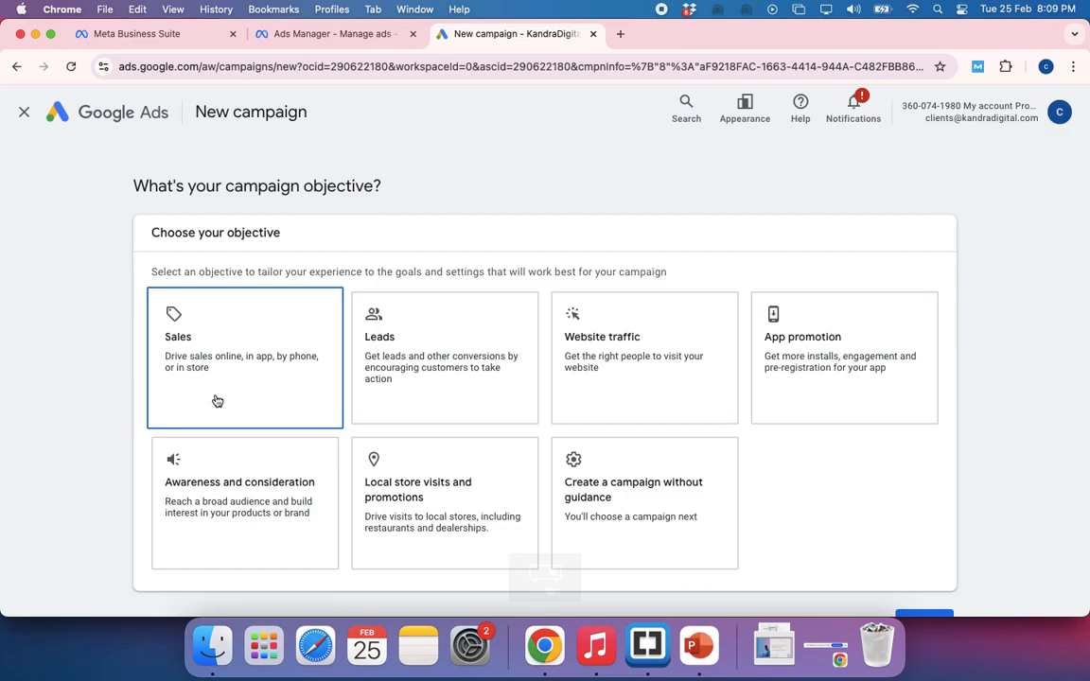
# Admit the waiting participant to the Google Meet call and return to the new campaign's objective page
pyautogui.press('super+grave')
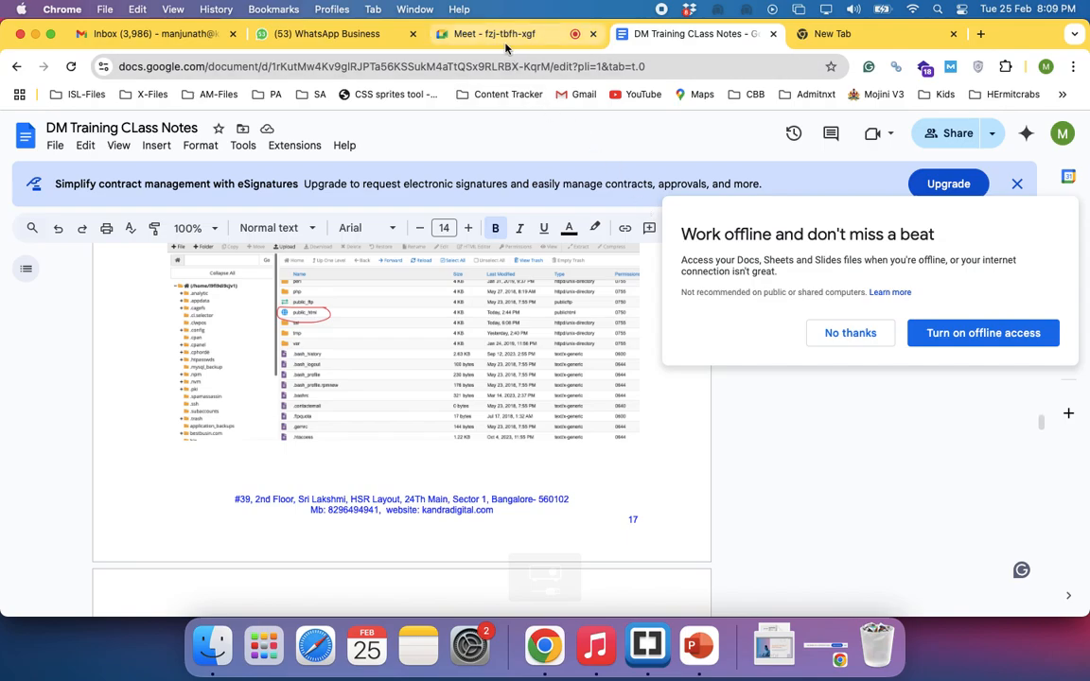
pyautogui.click(462, 39)
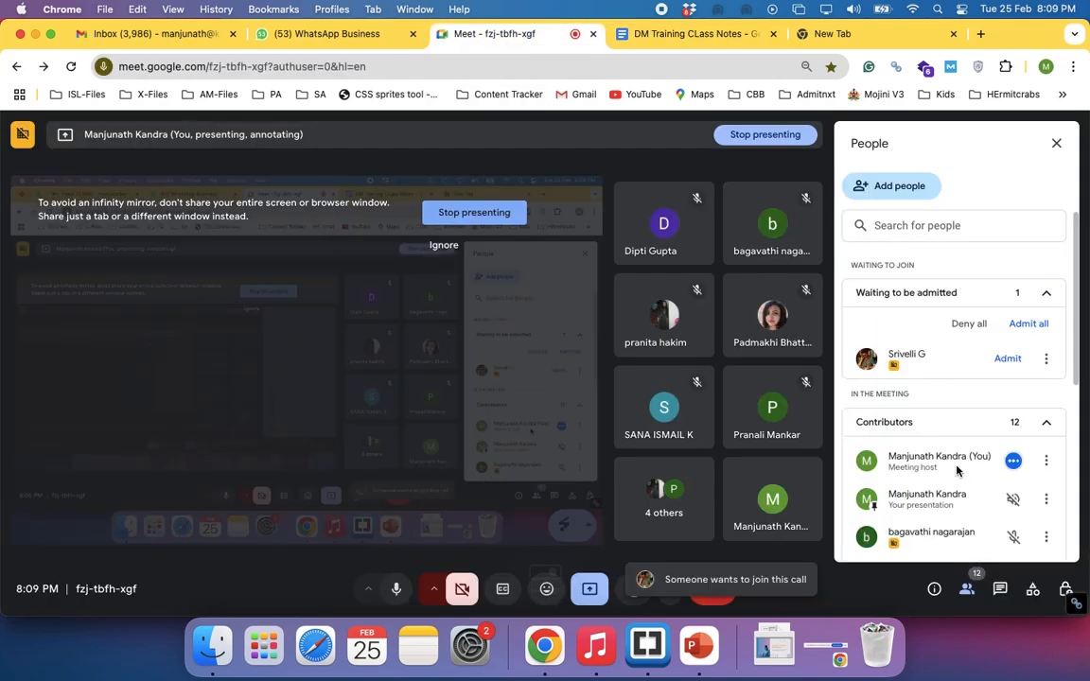
pyautogui.click(1010, 364)
pyautogui.press('super+grave')
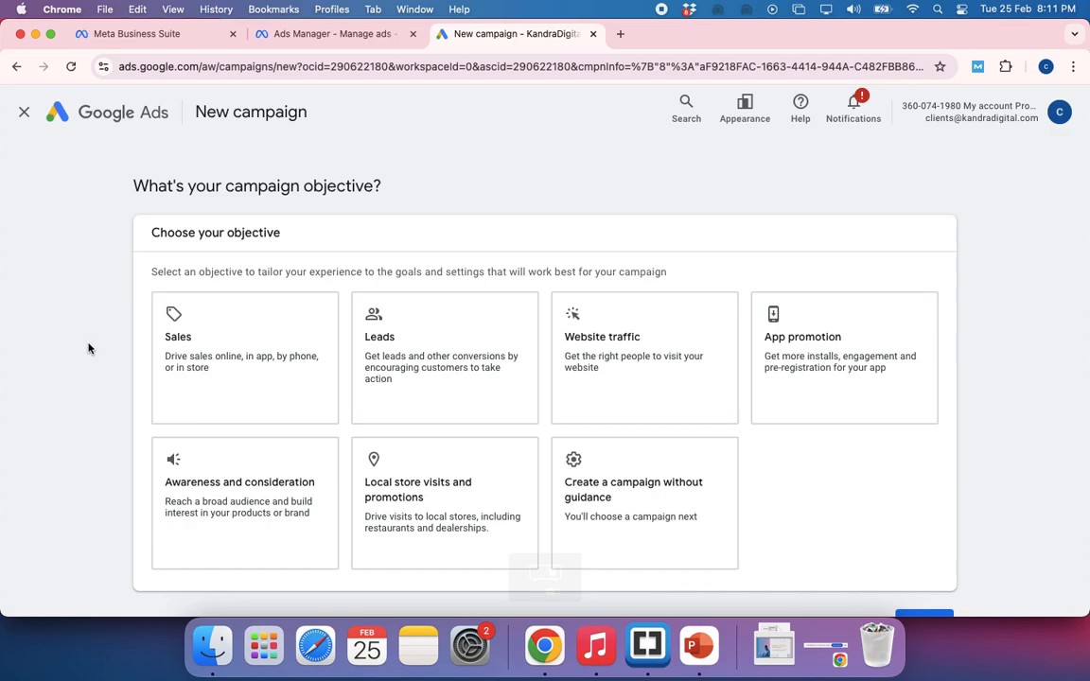
# Open the Ads Budget Calculator spreadsheet in the empty tab of the other browser window, finding it with "calcu"
pyautogui.press('super+grave')
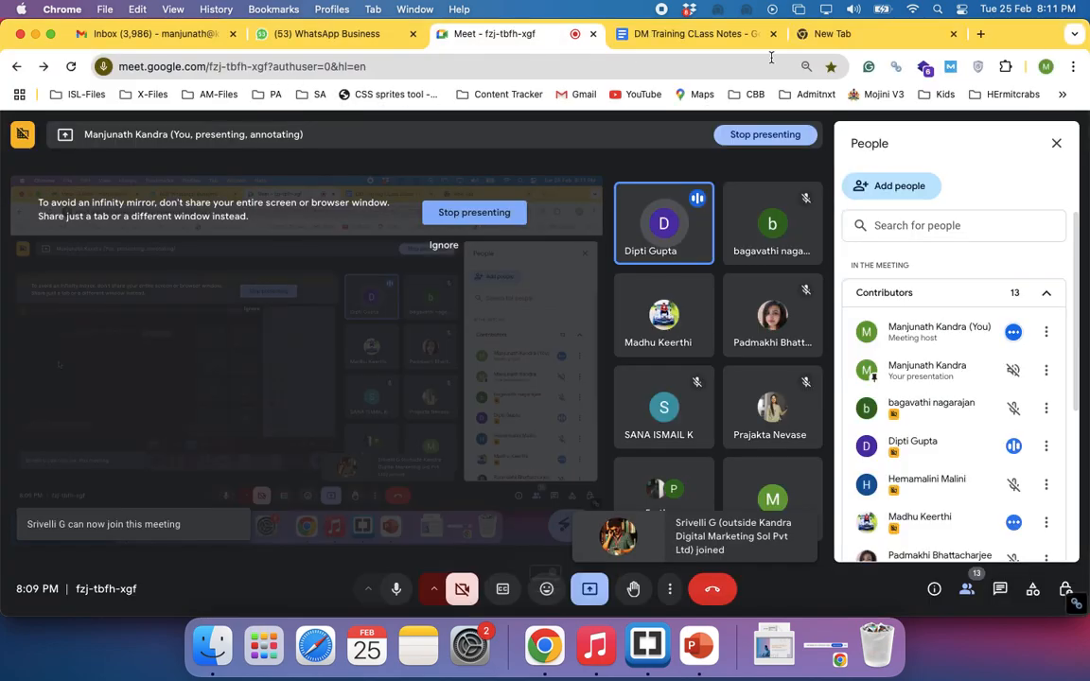
pyautogui.click(825, 43)
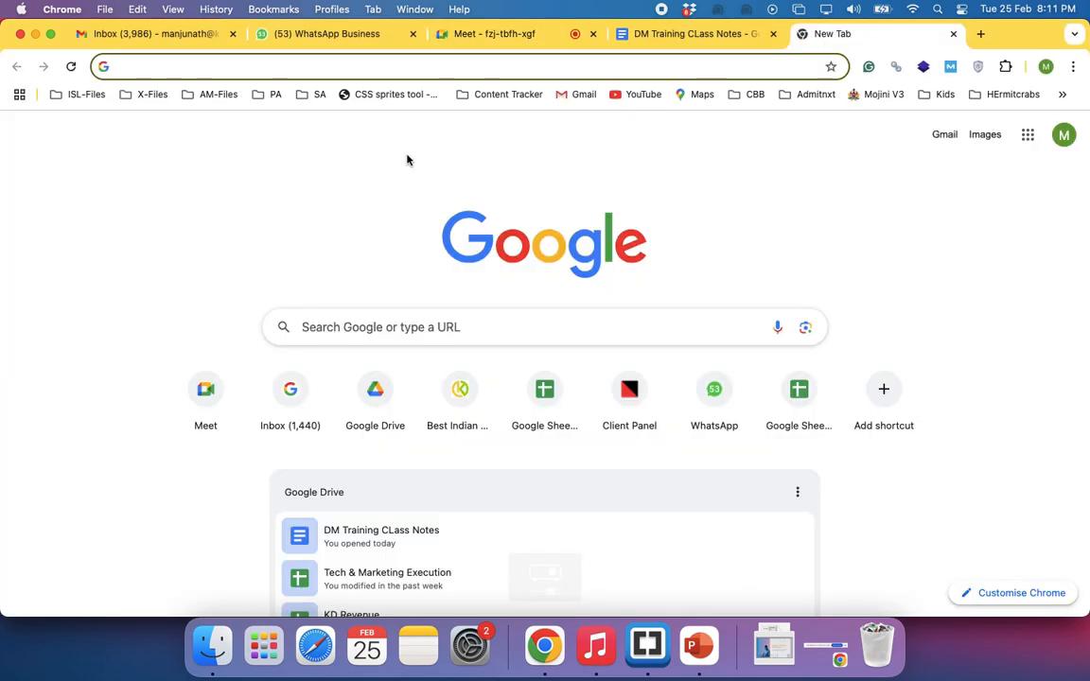
pyautogui.click(281, 60)
pyautogui.write('calcu')
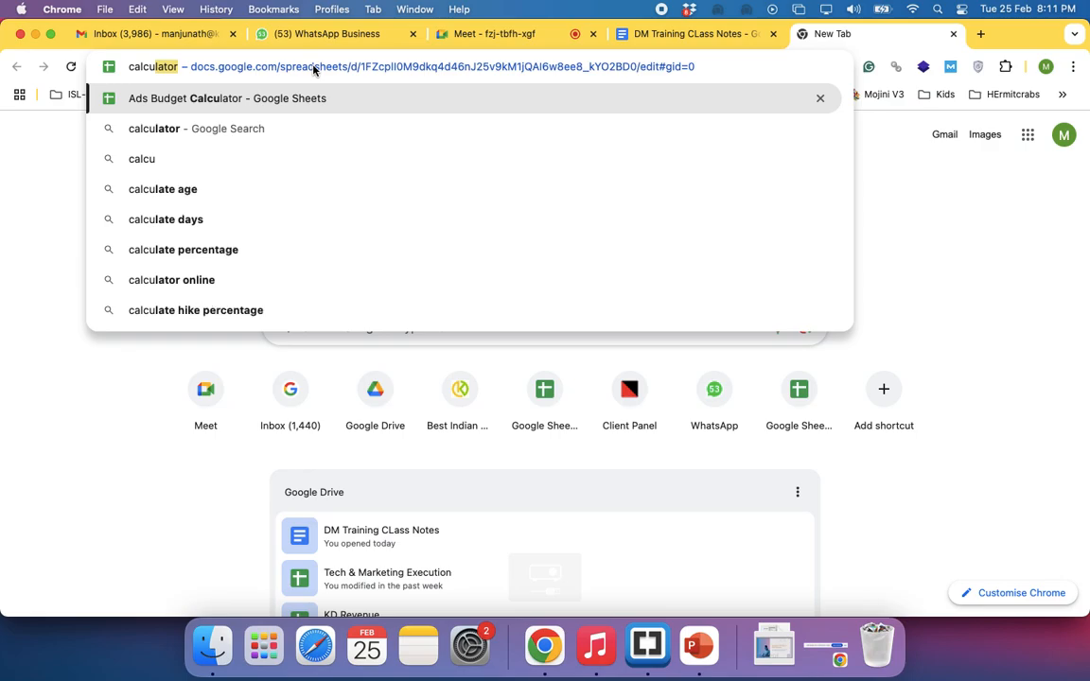
pyautogui.press('Return')
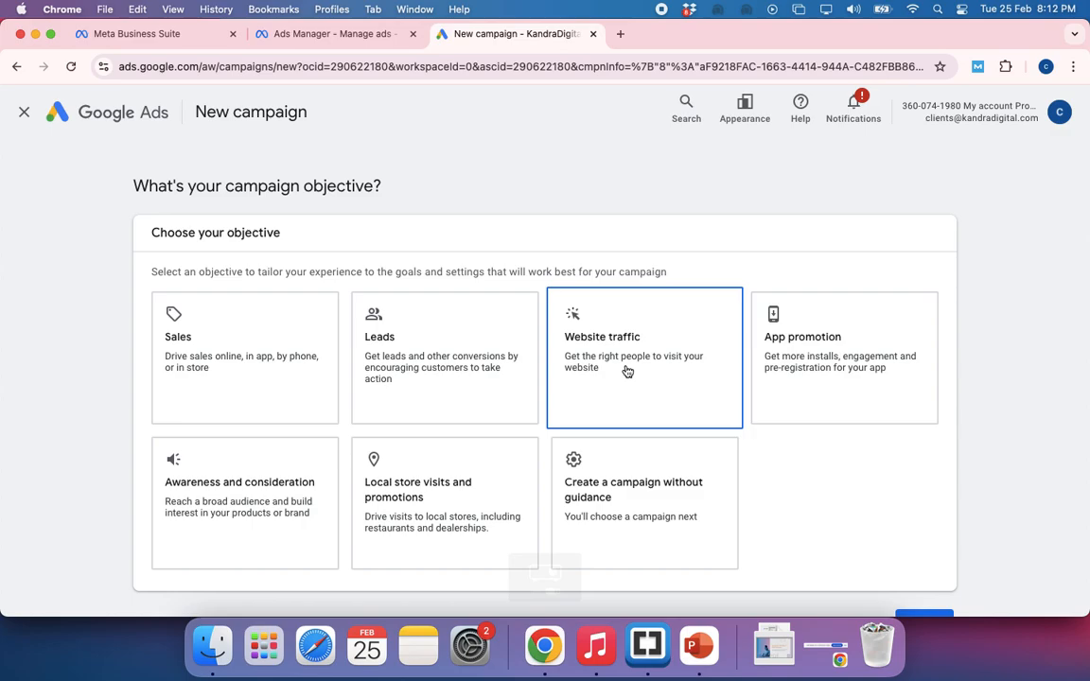
# Switch from the new campaign page to the Google Meet call and close its list of participants
pyautogui.press('super+grave')
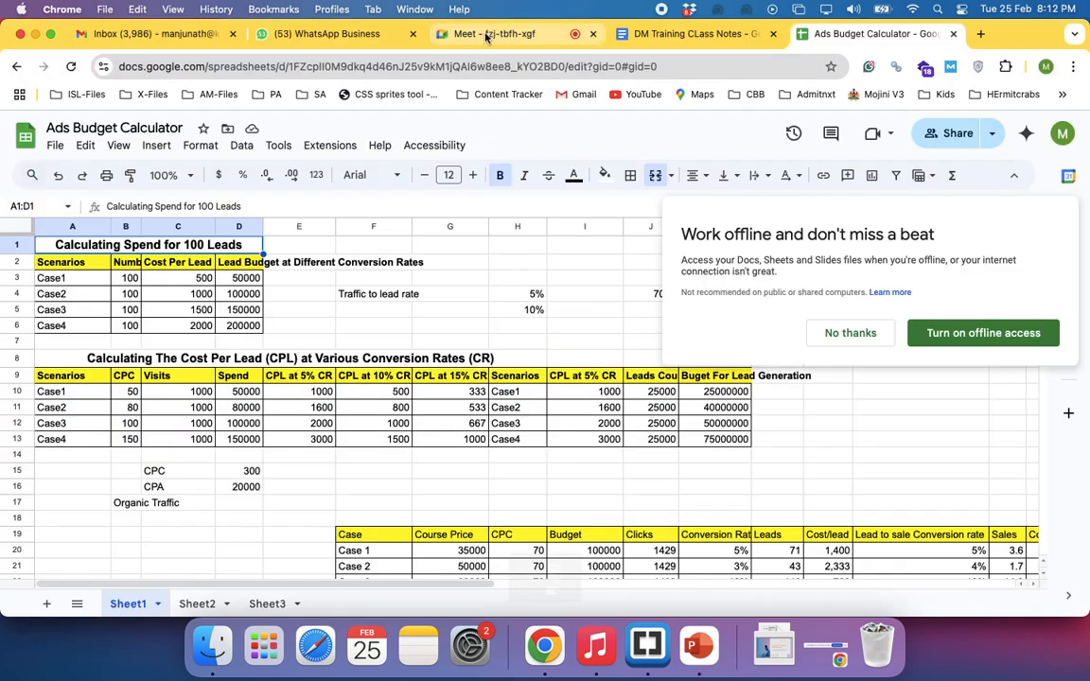
pyautogui.click(487, 37)
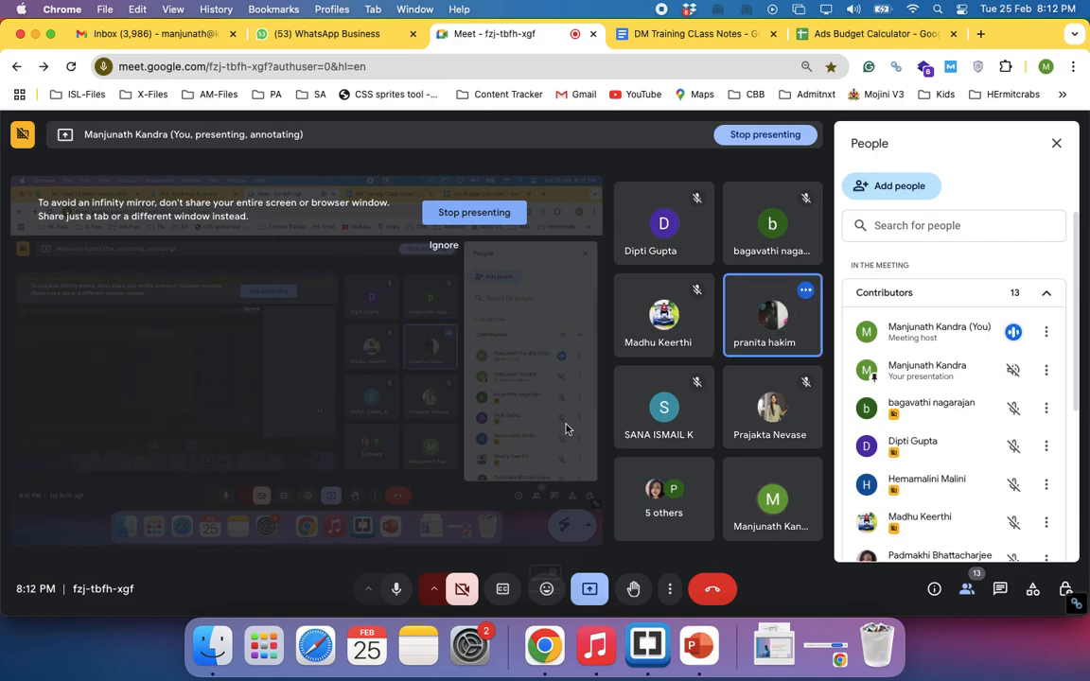
pyautogui.click(1058, 144)
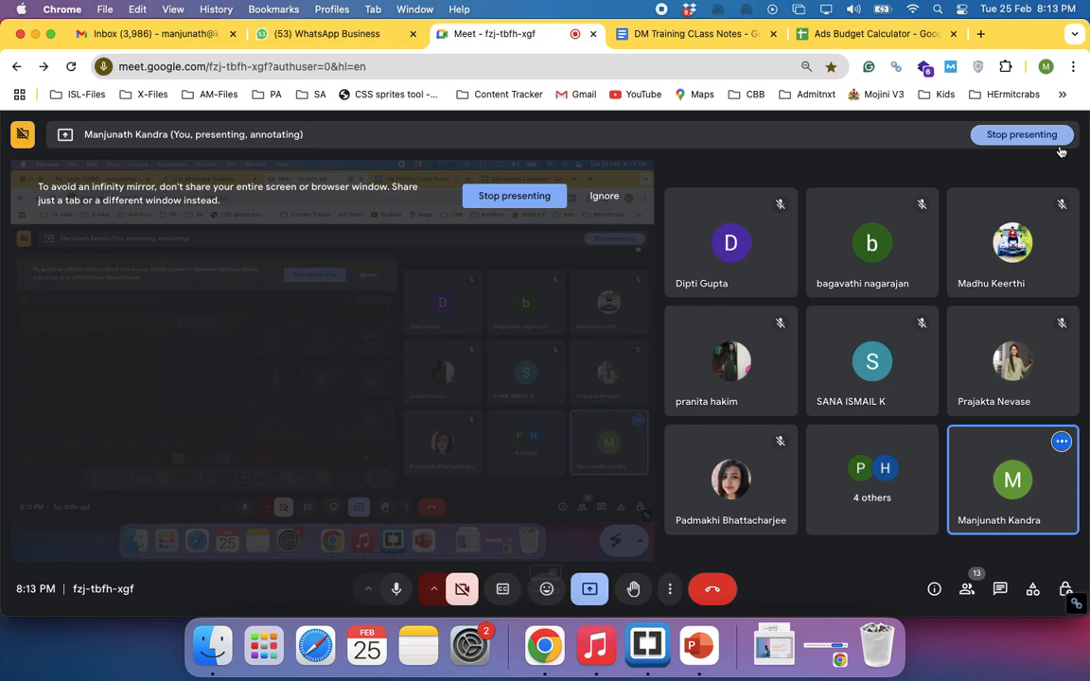
# Decline offline access in the Ads Budget Calculator spreadsheet and examine its lead cost and ad budget tables on Sheet1
pyautogui.click(880, 34)
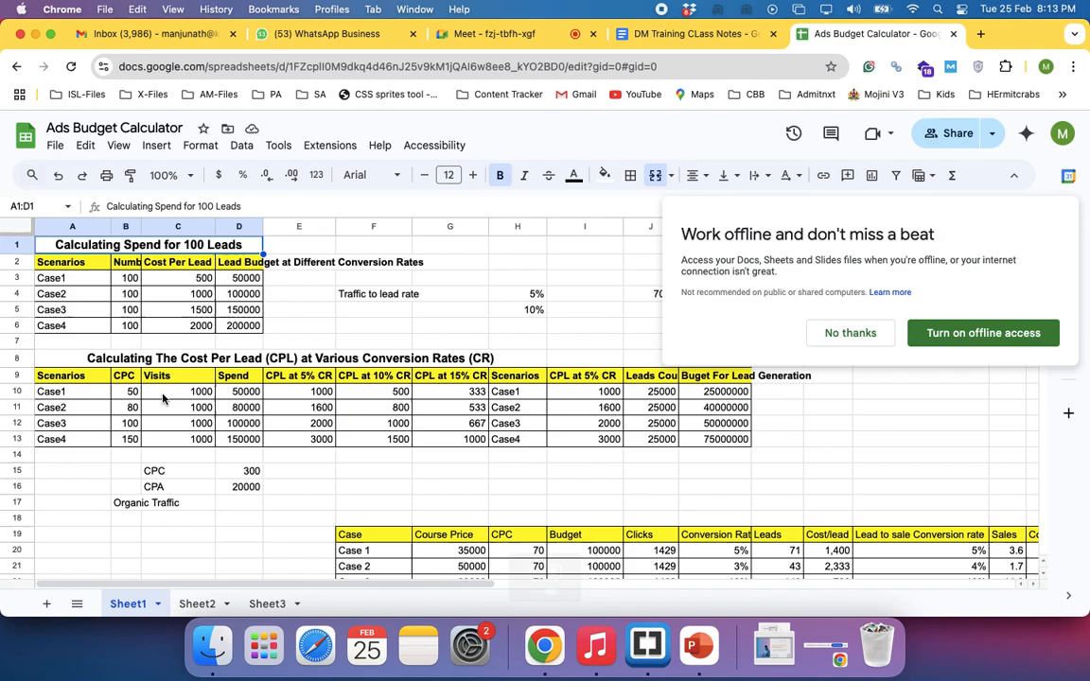
pyautogui.scroll(-5, 190, 397)
pyautogui.scroll(-5, 280, 370)
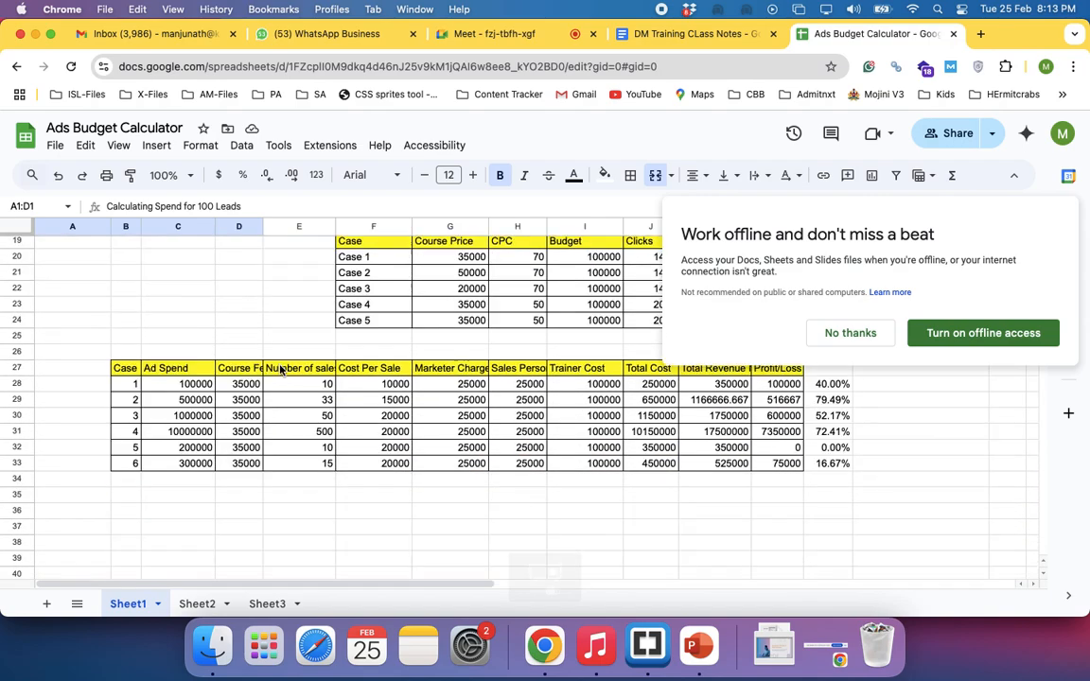
pyautogui.scroll(5, 280, 370)
pyautogui.scroll(2, 280, 370)
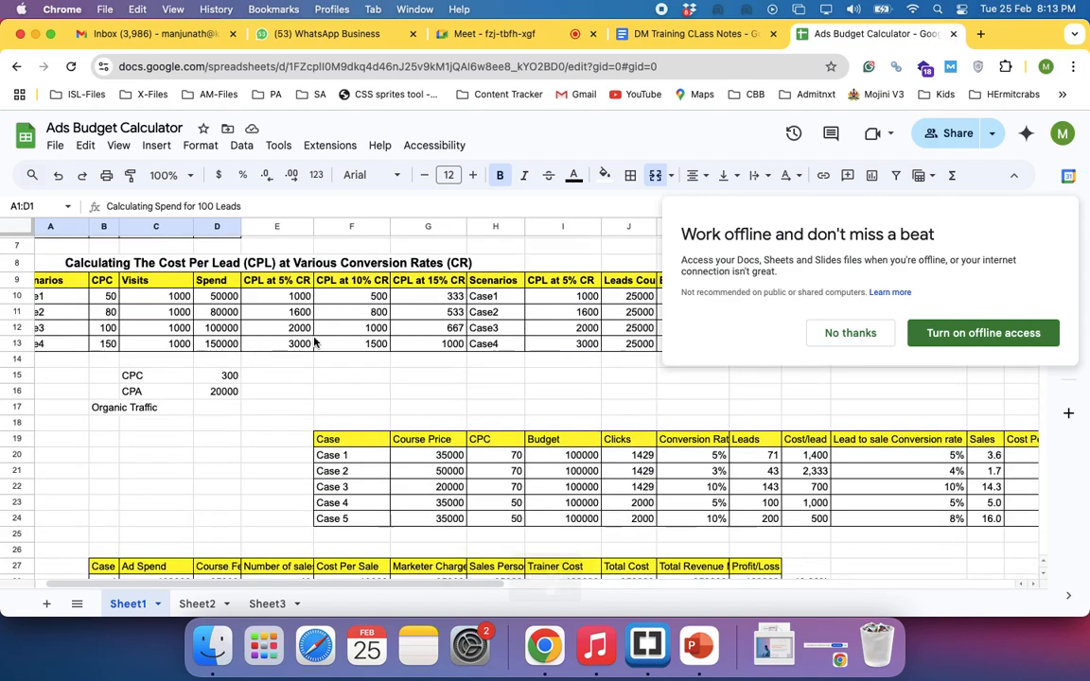
pyautogui.click(848, 334)
pyautogui.scroll(3, 453, 417)
pyautogui.hscroll(-1, 452, 416)
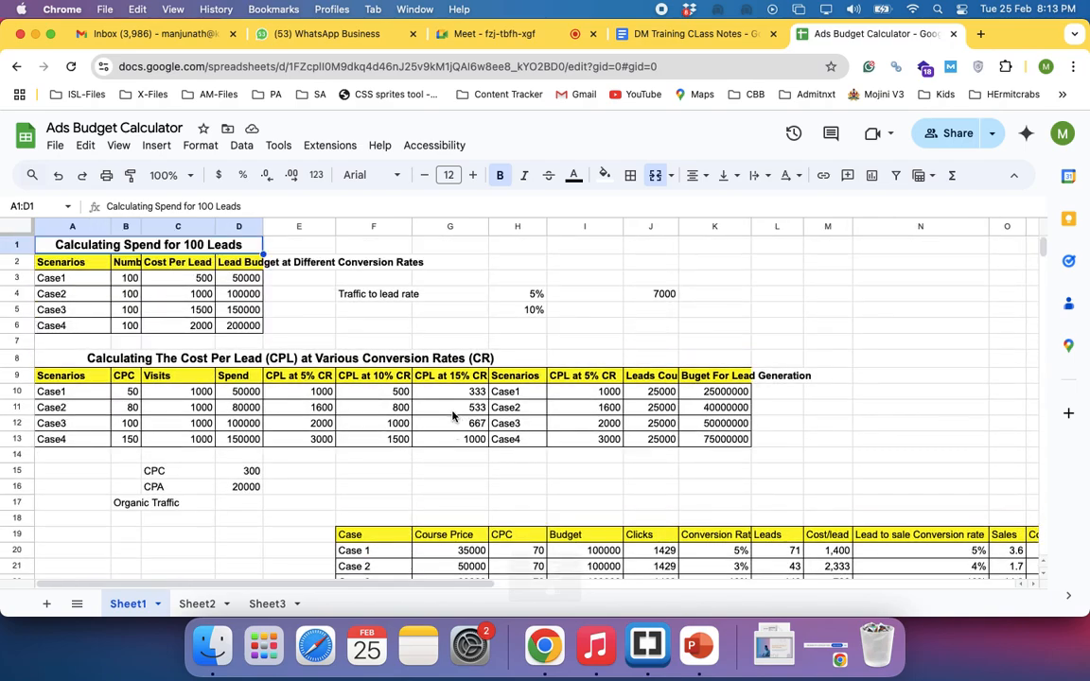
pyautogui.scroll(-2, 452, 416)
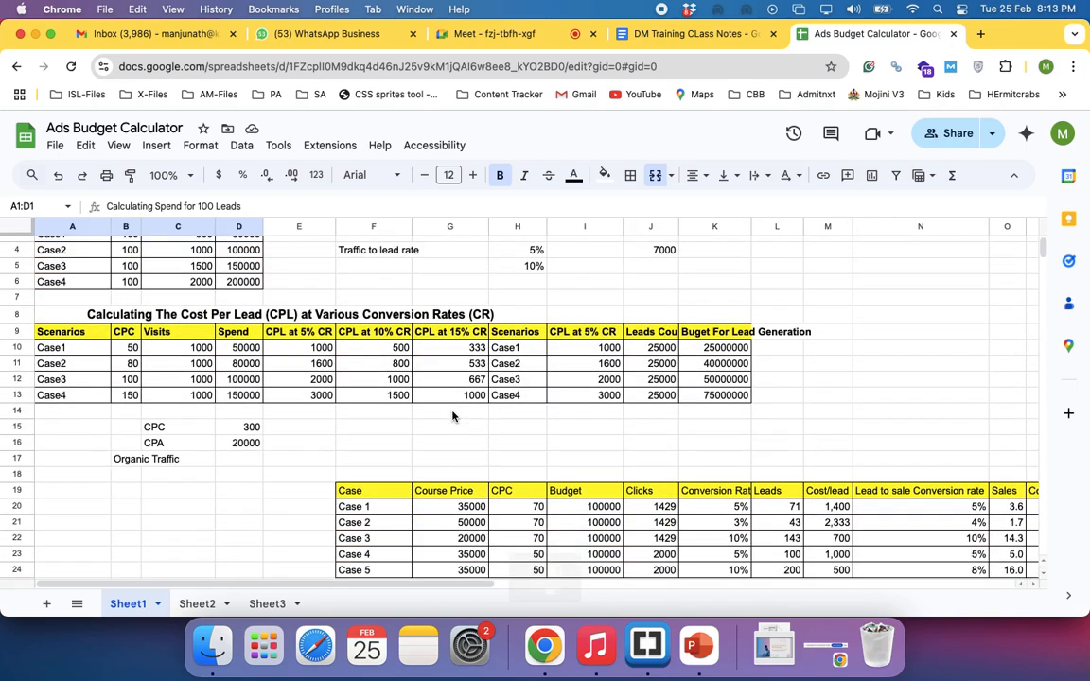
# Examine Case1's CPC, visits and spend formula in the cost per lead table on Sheet1
pyautogui.click(121, 348)
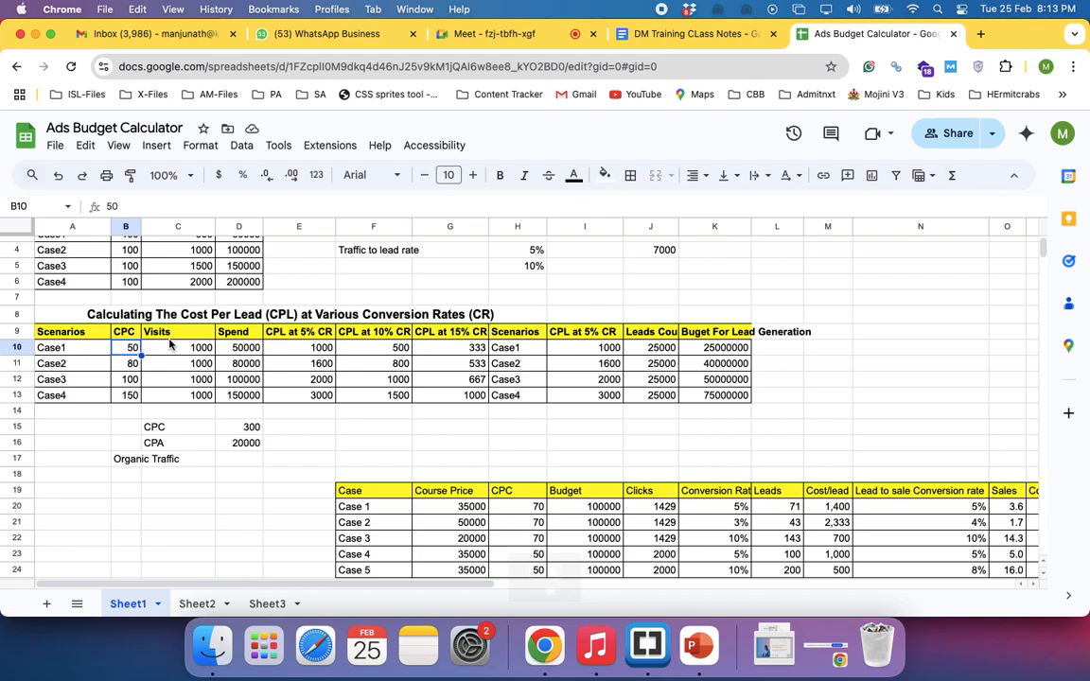
pyautogui.click(171, 348)
pyautogui.click(235, 350)
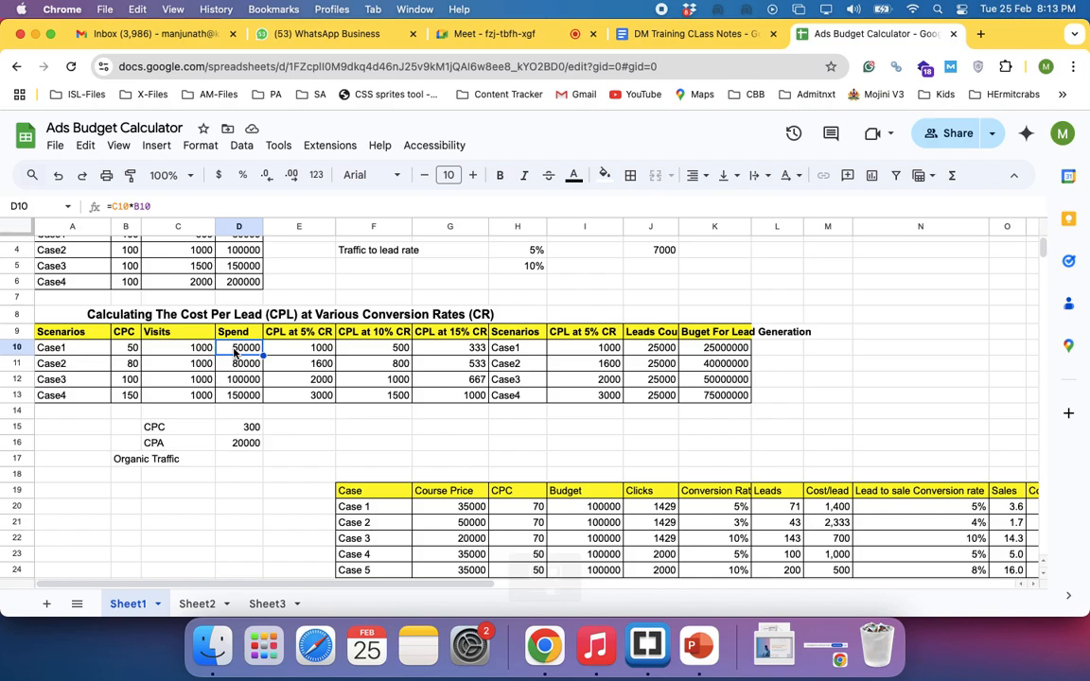
pyautogui.scroll(-3, 227, 425)
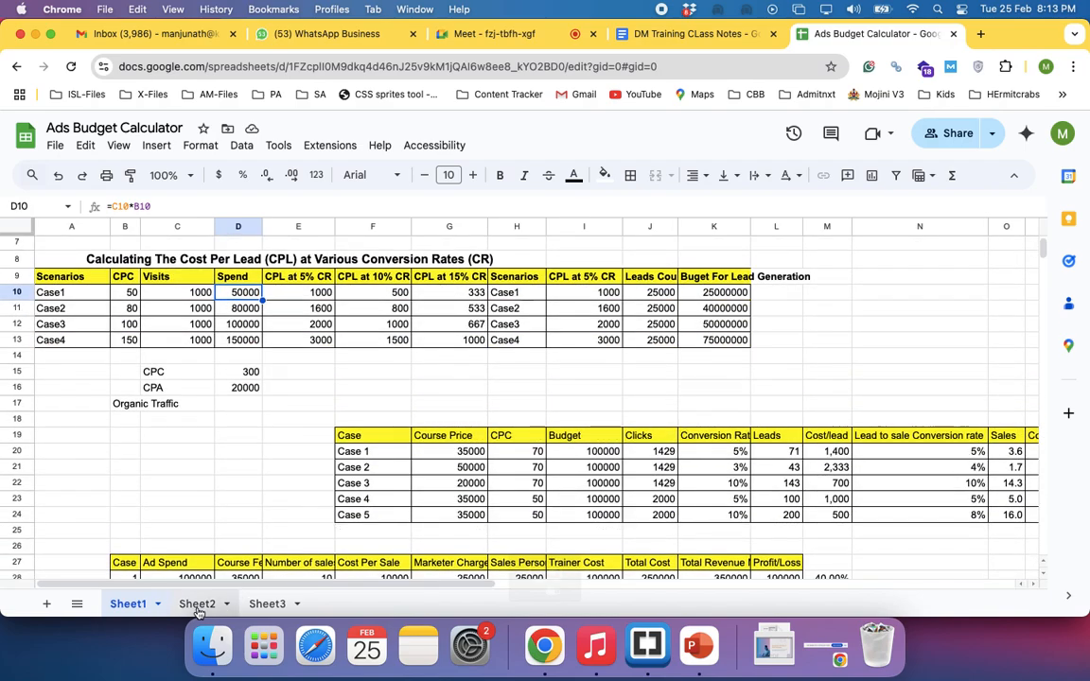
# Look through Sheet2 and Sheet3 of the Ads Budget Calculator, then return to the lower tables on Sheet1
pyautogui.click(197, 604)
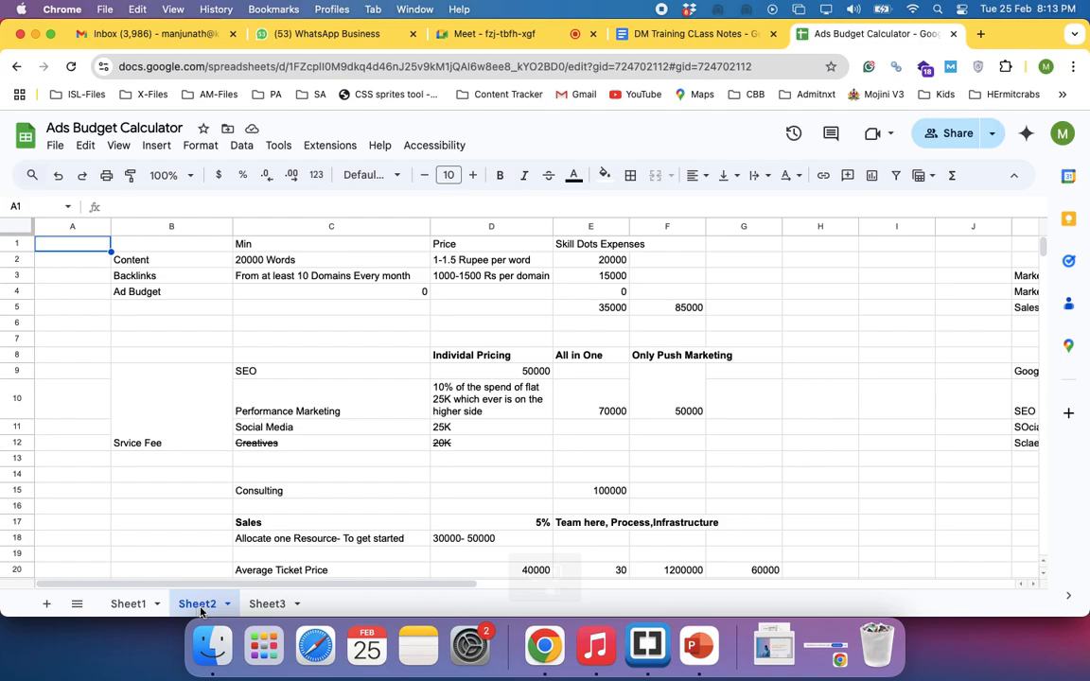
pyautogui.scroll(-6, 365, 498)
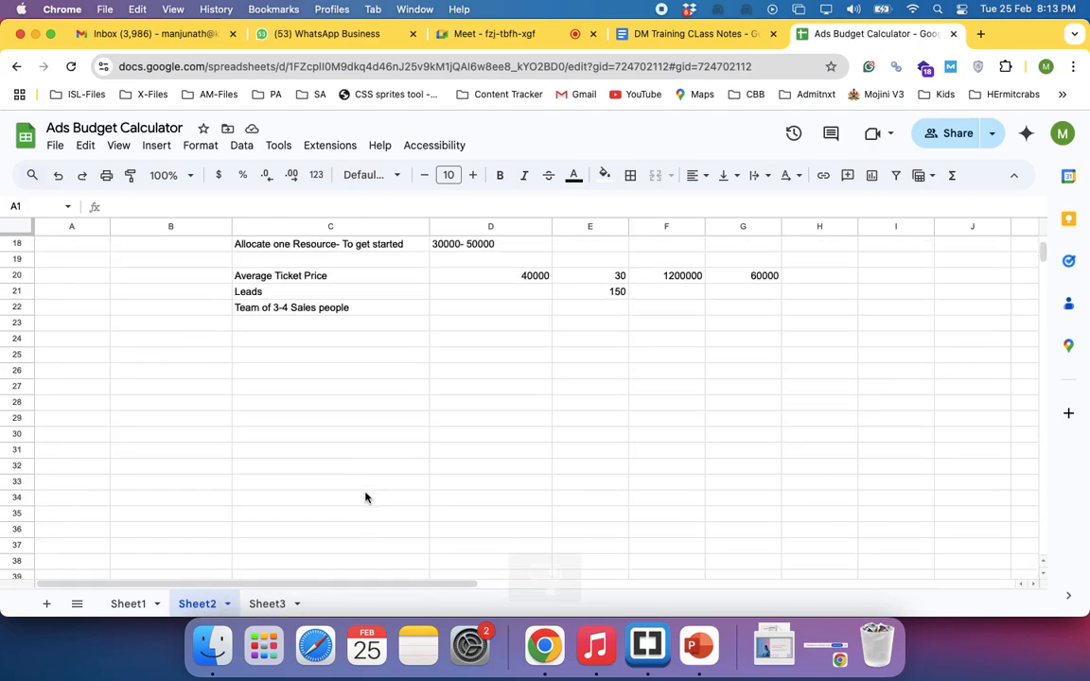
pyautogui.scroll(-7, 366, 498)
pyautogui.click(260, 606)
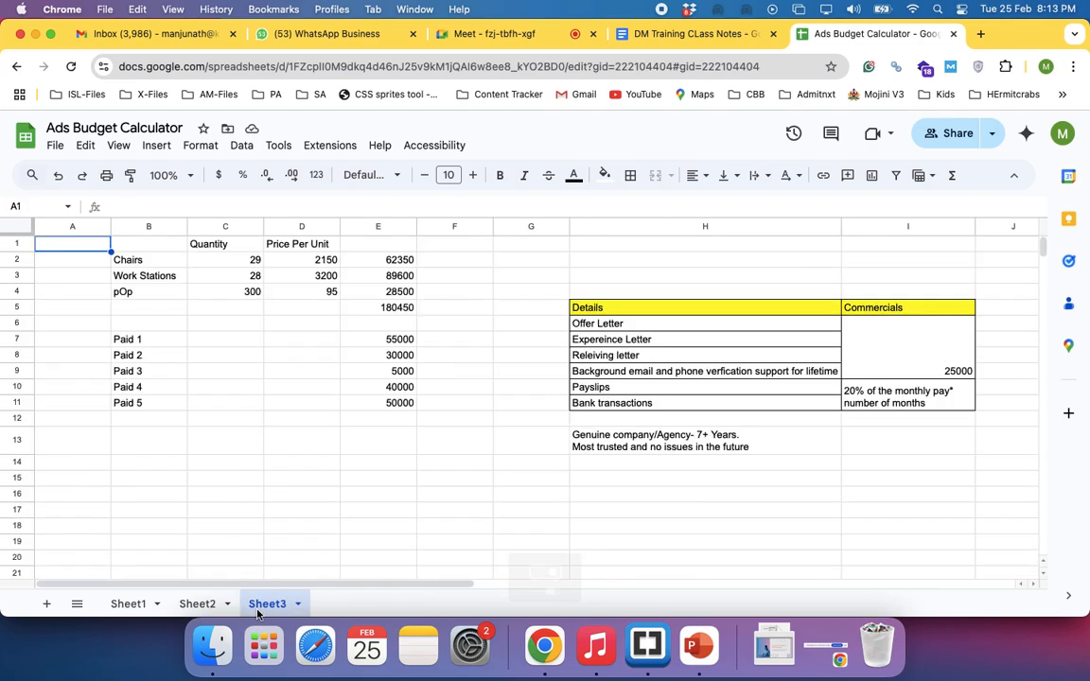
pyautogui.click(126, 605)
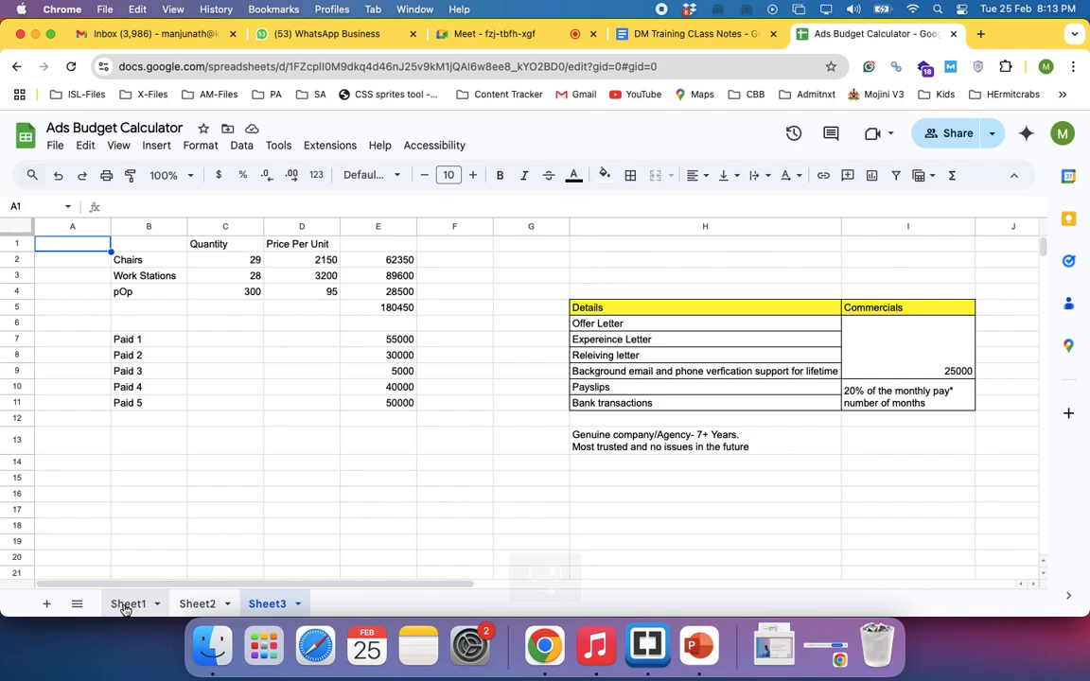
pyautogui.scroll(-8, 188, 494)
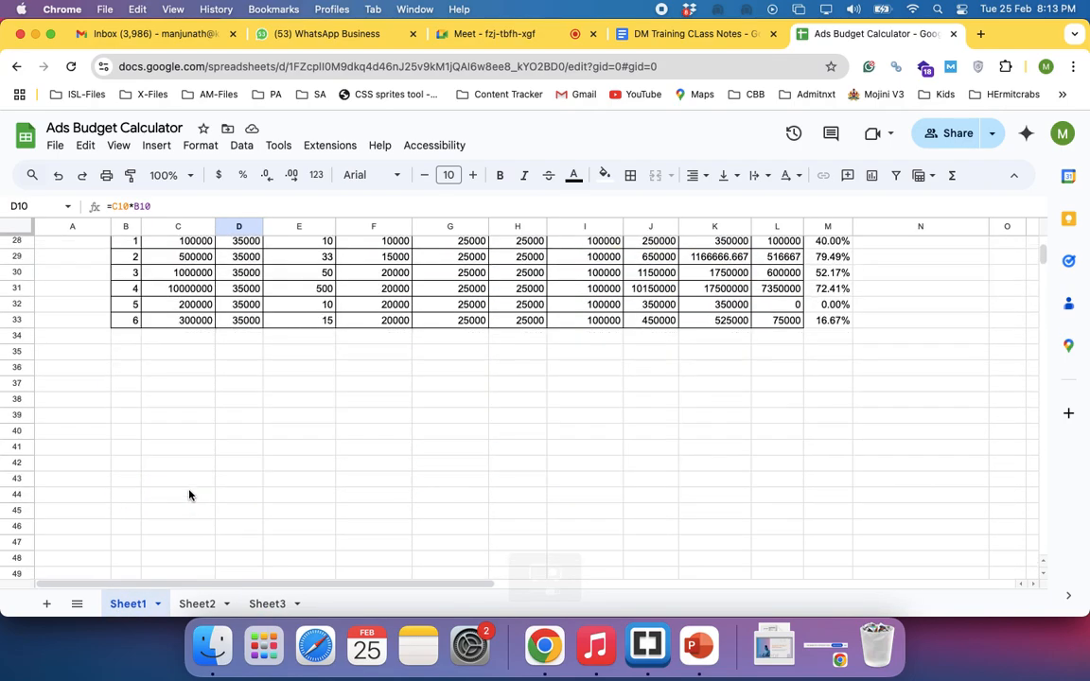
# Open the Jan25-MB spreadsheet in a new browser tab, finding it with "jan"
pyautogui.click(981, 34)
pyautogui.write('eve')
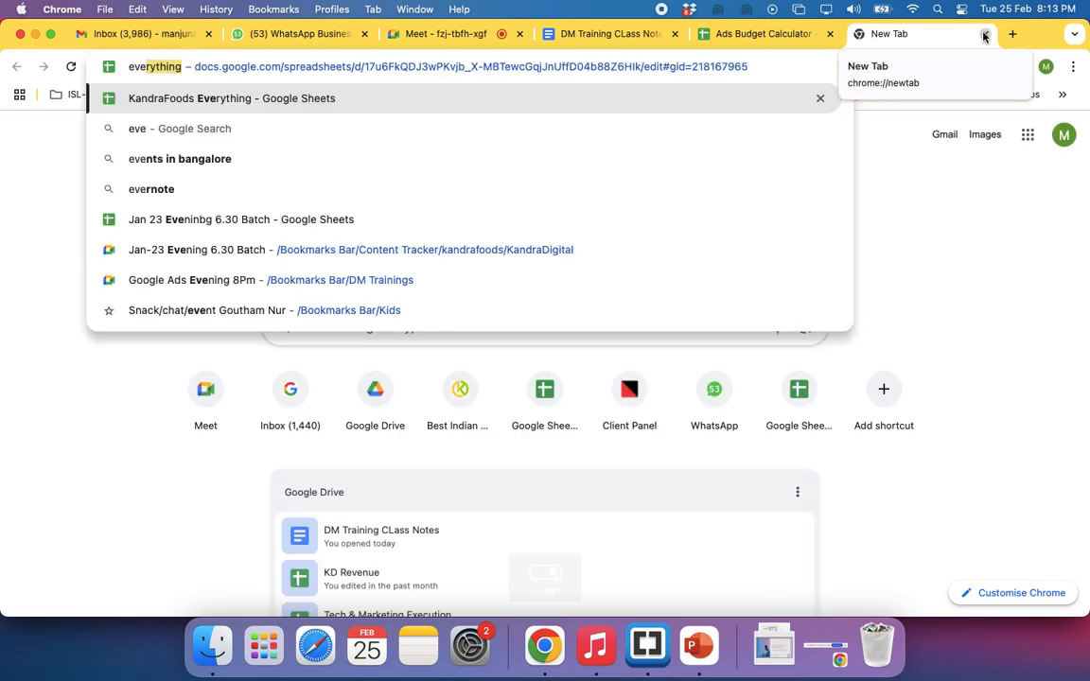
pyautogui.write('rything')
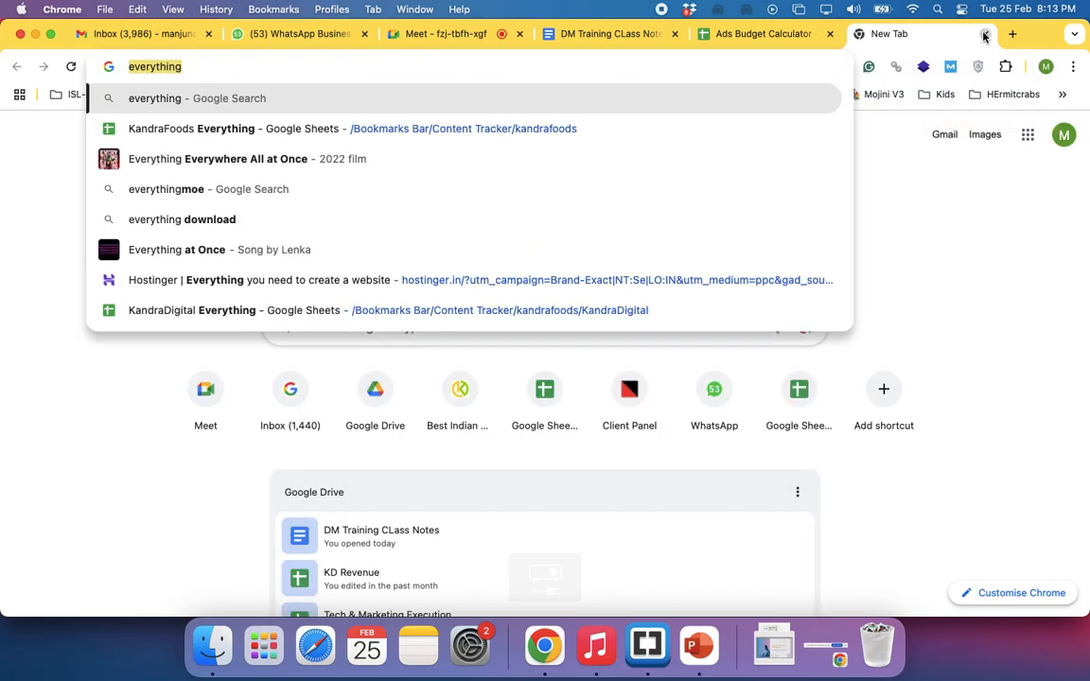
pyautogui.write('mornin')
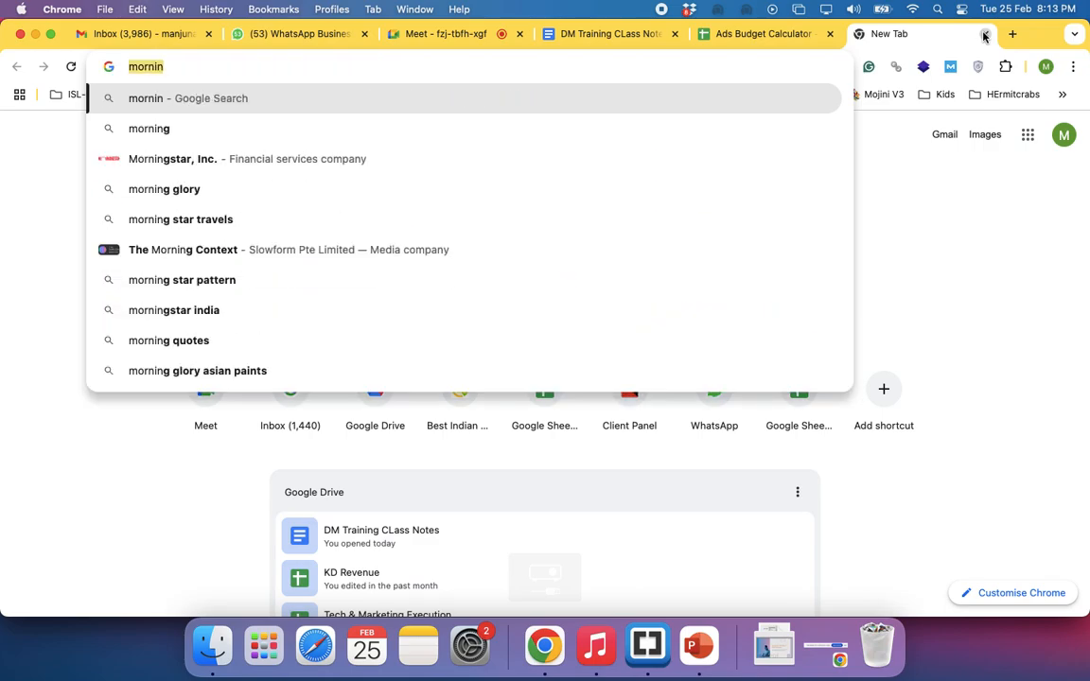
pyautogui.press('super+a')
pyautogui.write('jan')
pyautogui.press('Return')
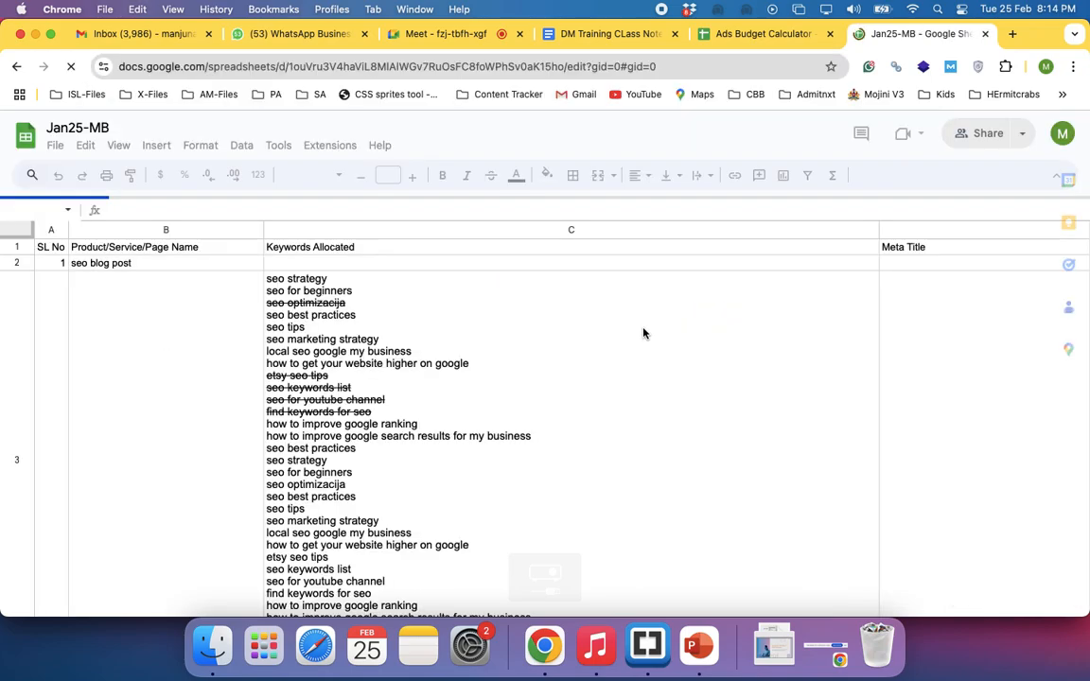
# Look through the KandraFoods, KandraDigital, Foxxyink and Team Details sheets of the Jan25-MB spreadsheet
pyautogui.scroll(-10, 396, 426)
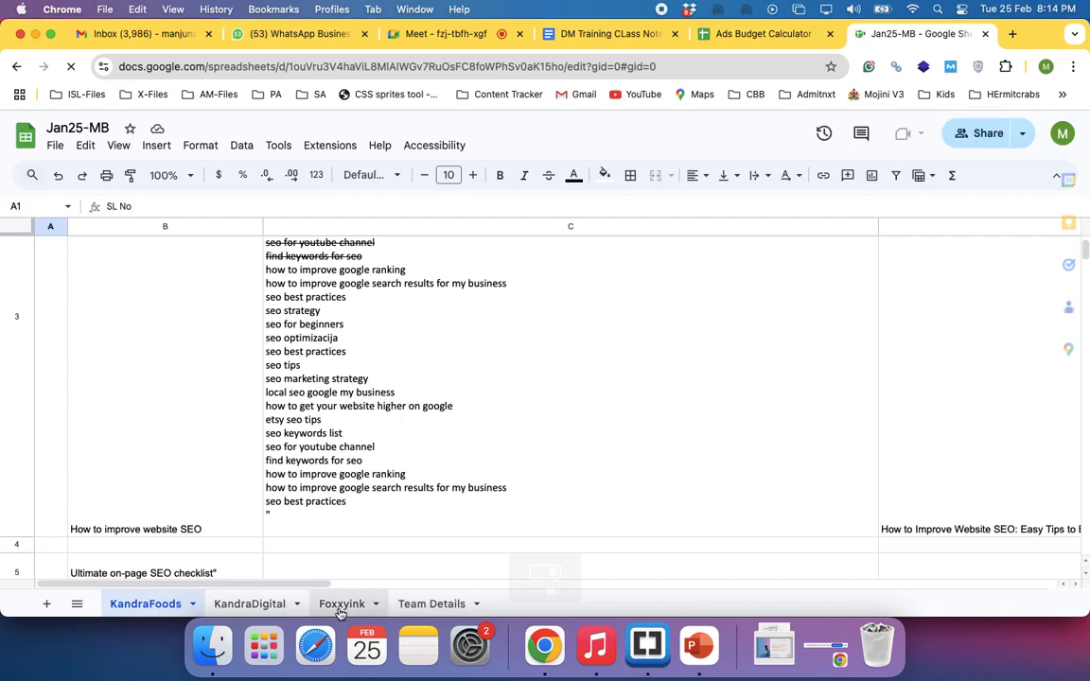
pyautogui.click(242, 609)
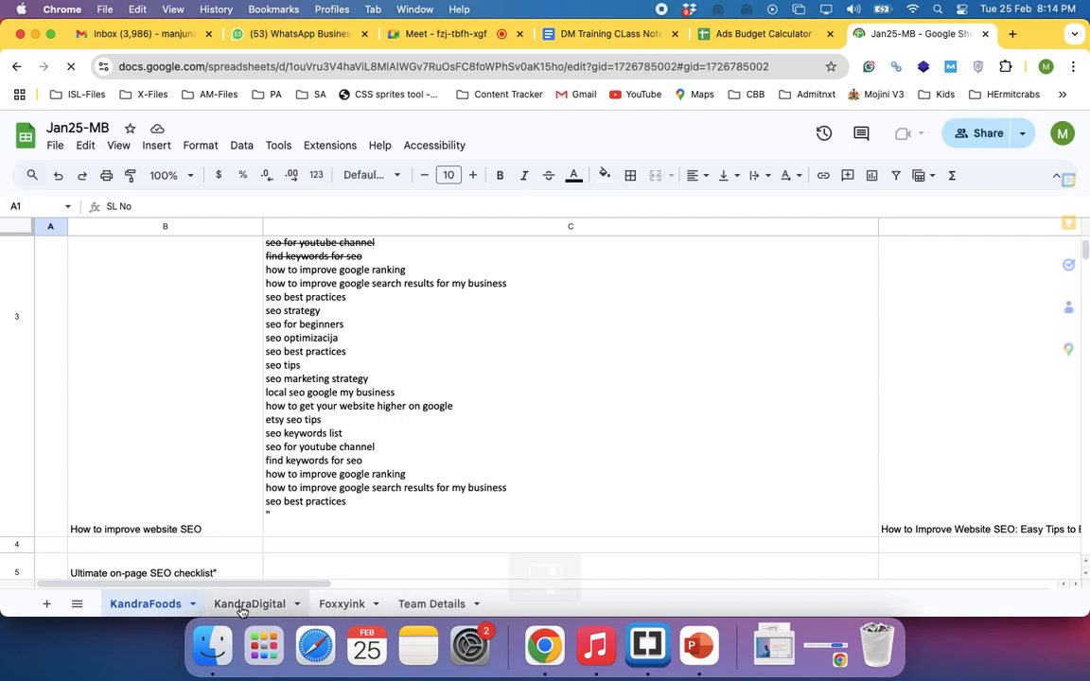
pyautogui.scroll(-5, 292, 501)
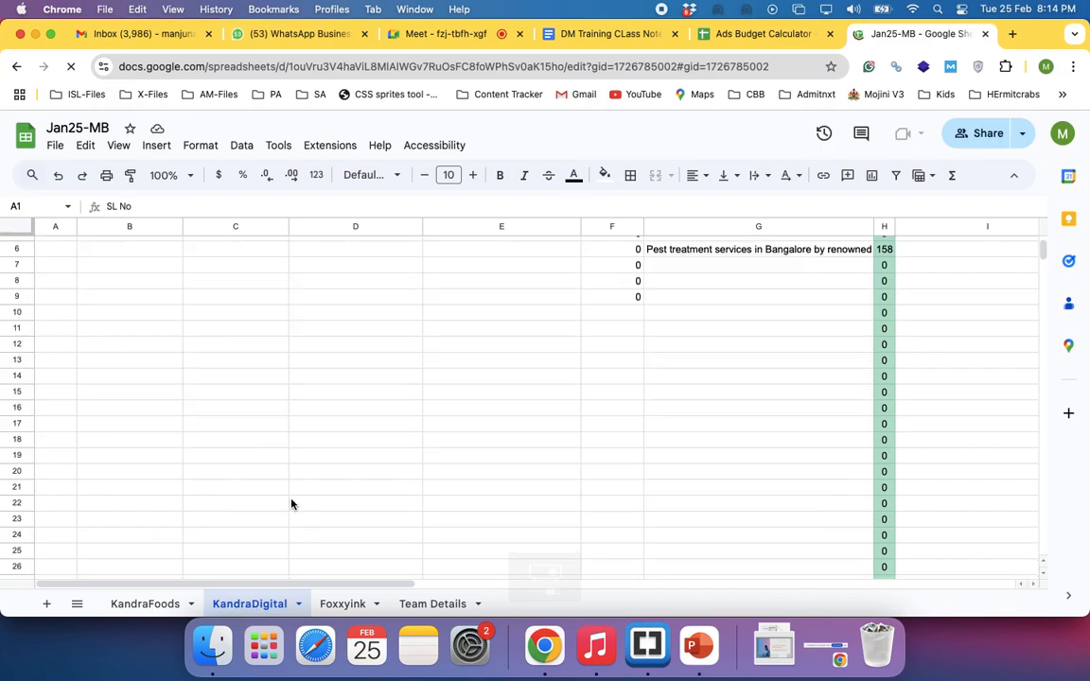
pyautogui.scroll(-10, 291, 504)
pyautogui.hscroll(5, 292, 504)
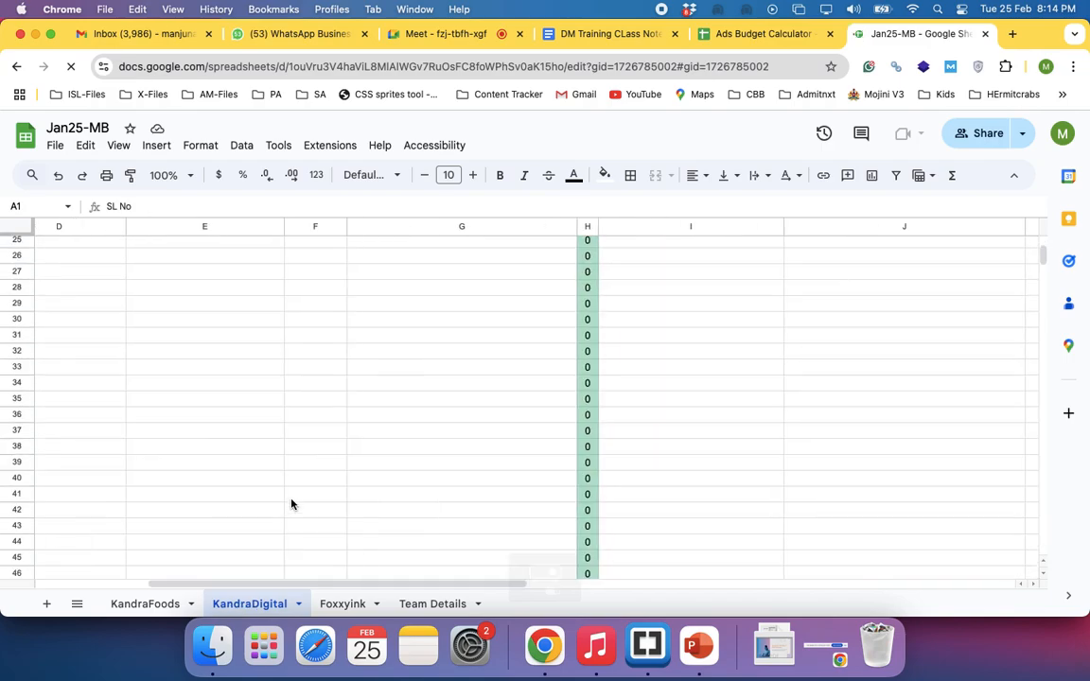
pyautogui.click(335, 613)
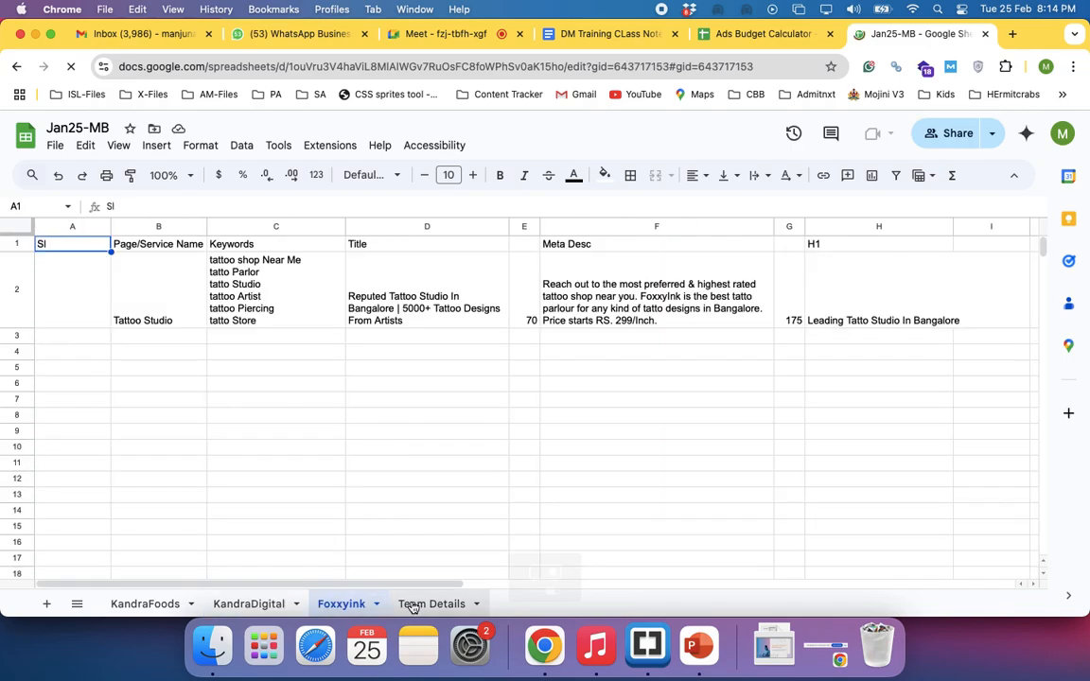
pyautogui.click(413, 605)
pyautogui.scroll(-5, 388, 480)
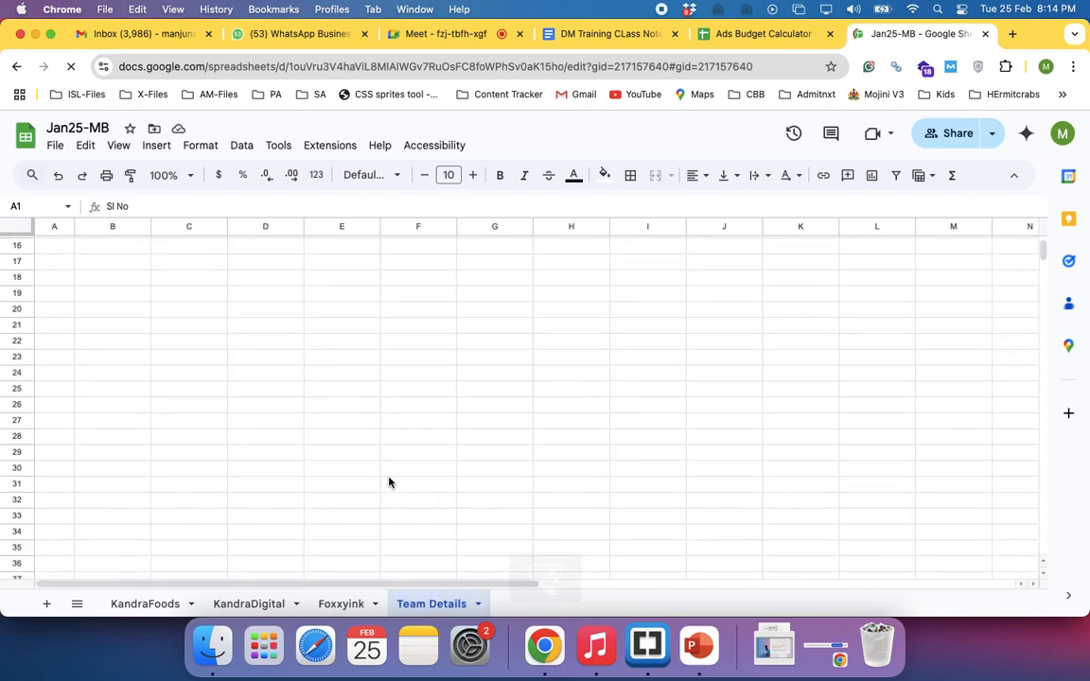
# Return to the Ads Budget Calculator and examine Case 1's course price, CPC and budget in the course price table
pyautogui.click(731, 43)
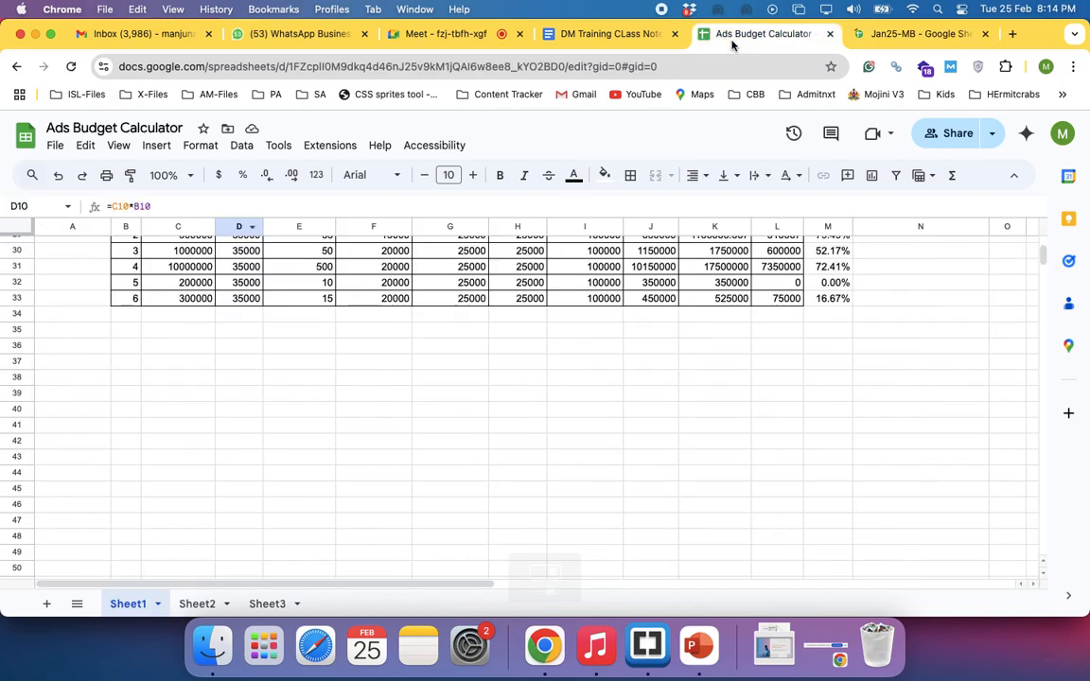
pyautogui.scroll(4, 524, 402)
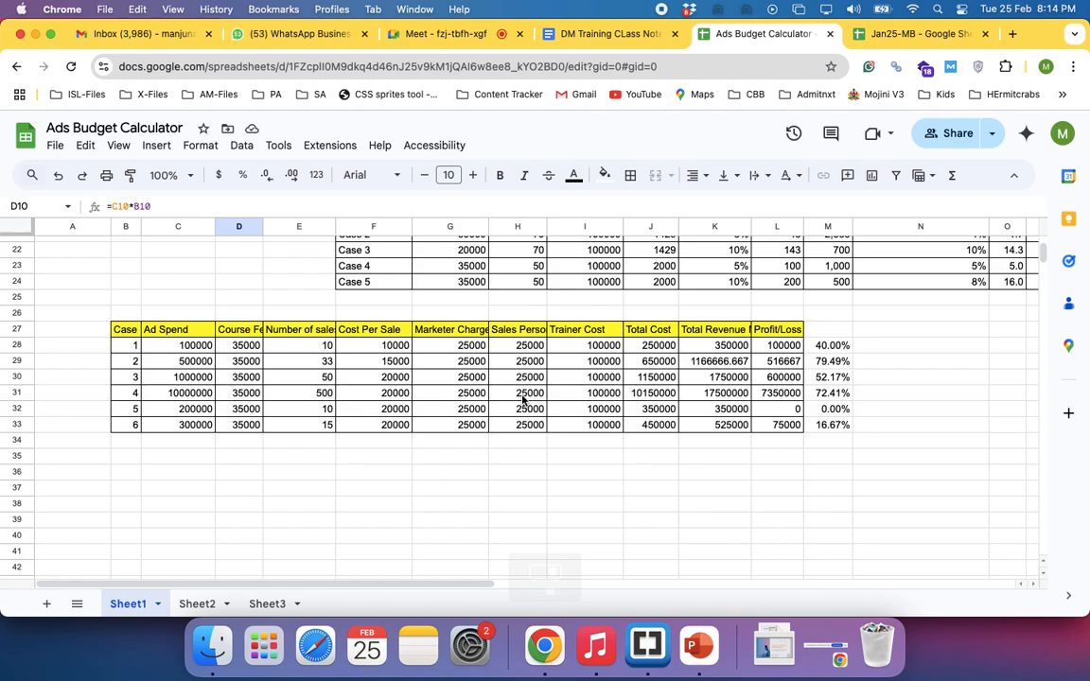
pyautogui.scroll(3, 523, 401)
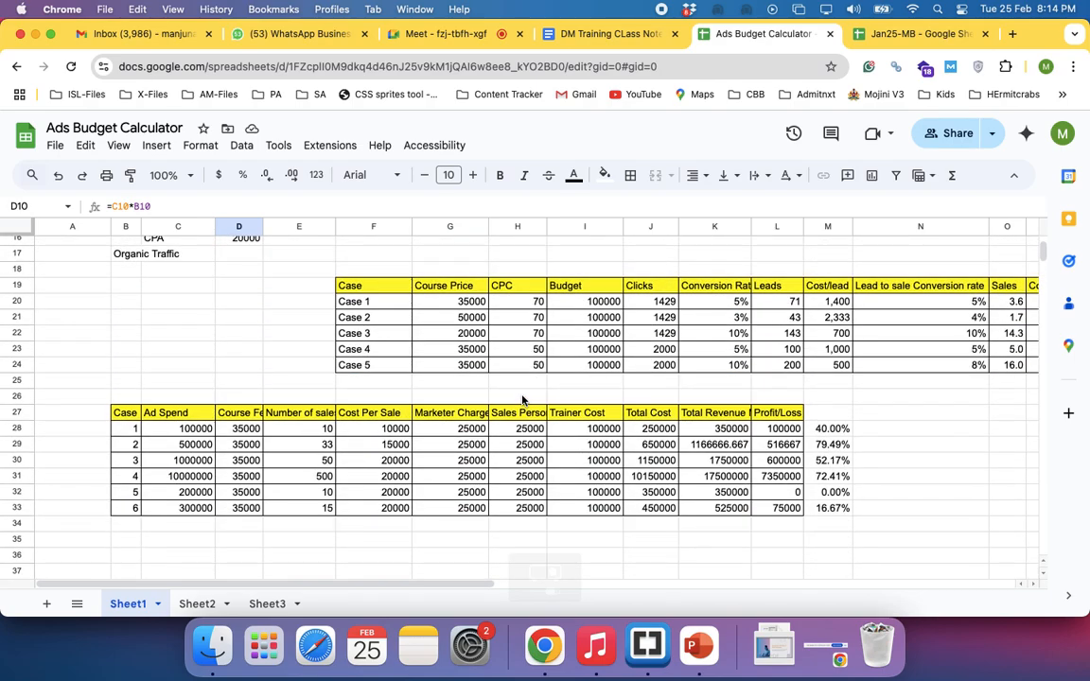
pyautogui.click(358, 302)
pyautogui.press('Right')
pyautogui.press('Right')
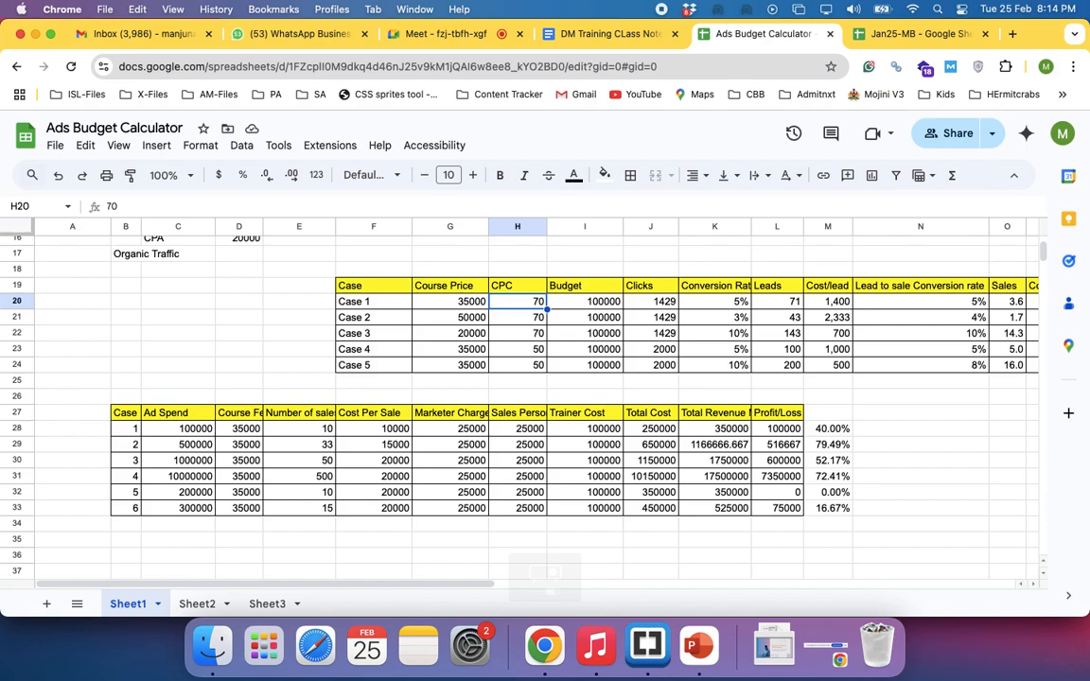
pyautogui.press('Right')
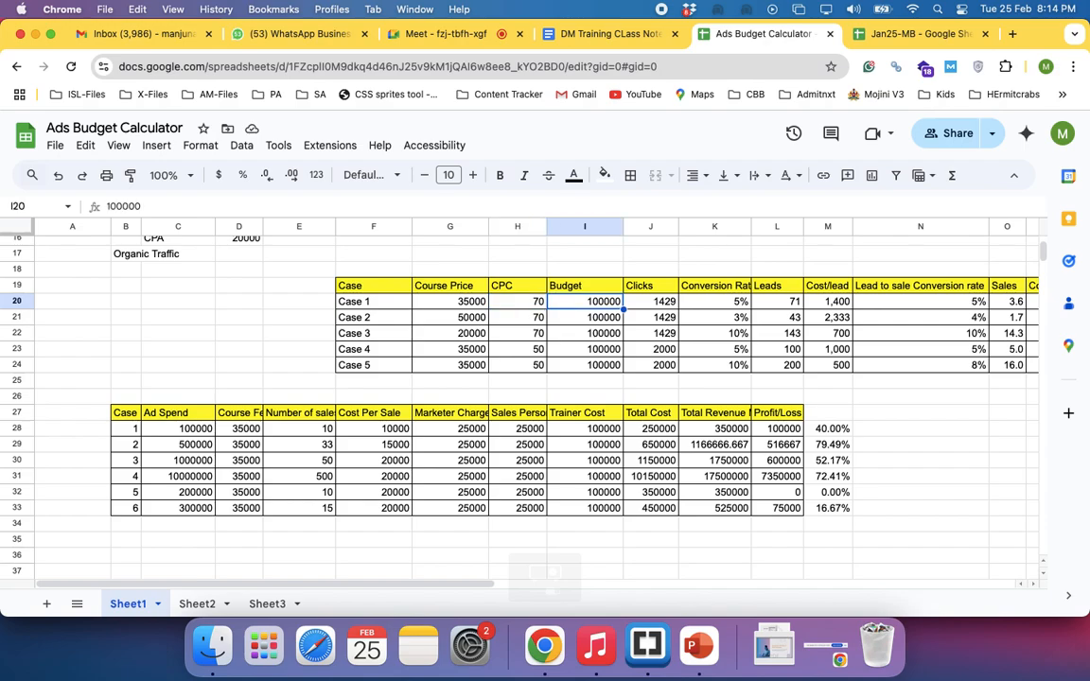
# Compare Case 1's CPC and budget with its clicks formula and conversion rate in the course price table
pyautogui.press('Right')
pyautogui.press('Left')
pyautogui.press('Left')
pyautogui.press('Right')
pyautogui.press('Right')
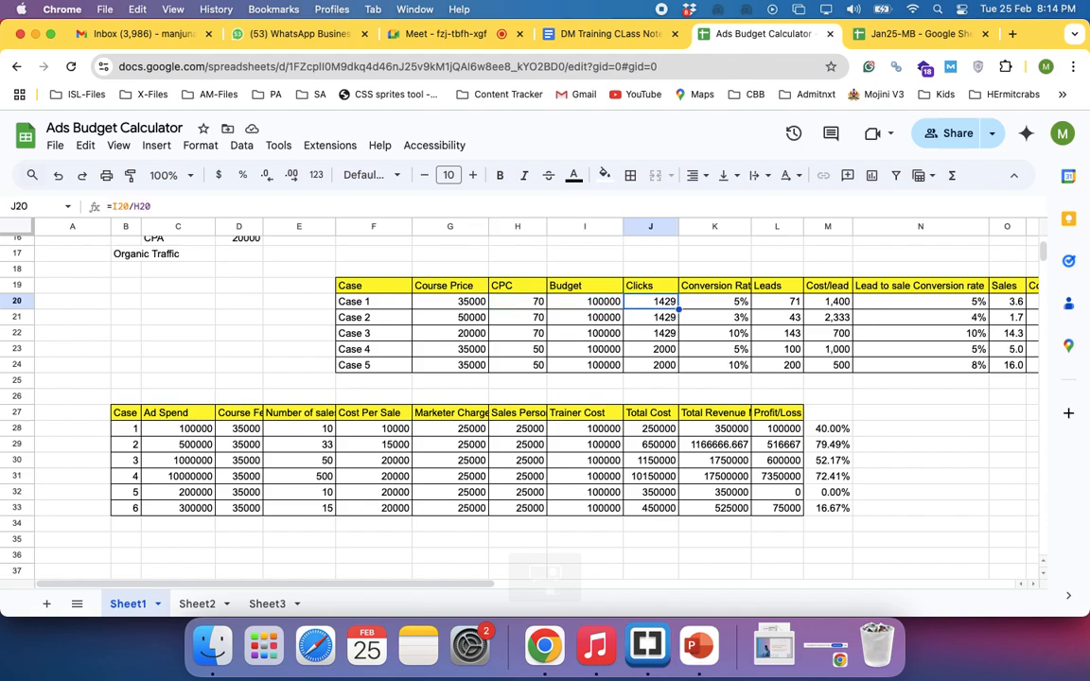
pyautogui.press('Right')
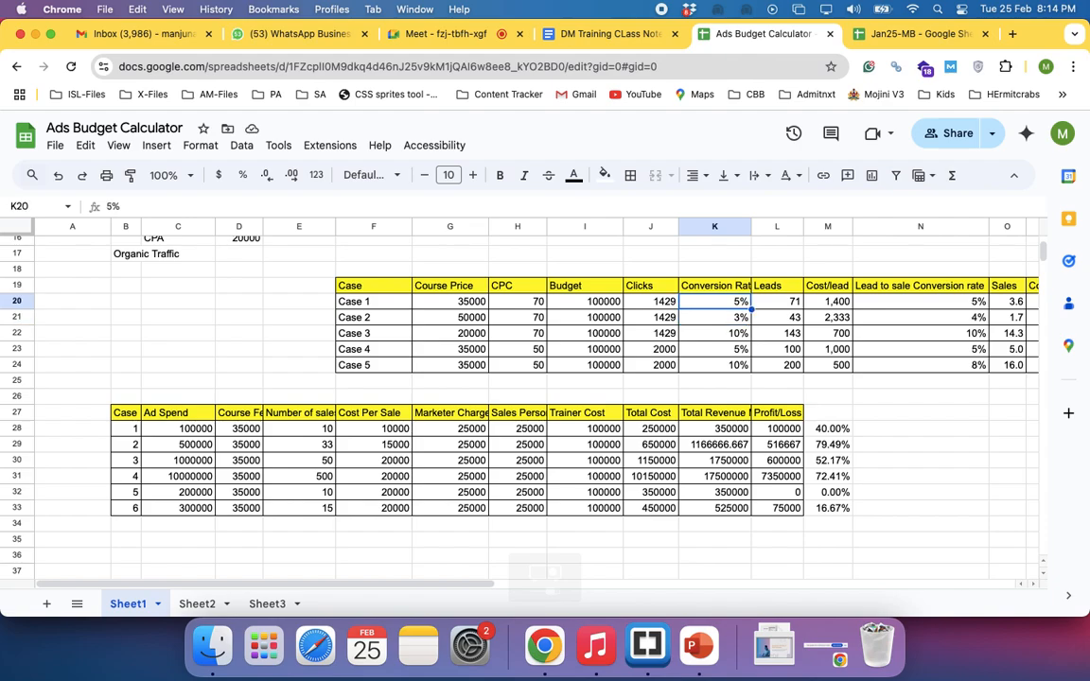
# Review the Case, Course Price and CPC headings of the course price table, and Case 1's CPC and budget
pyautogui.press('Left')
pyautogui.press('Left')
pyautogui.press('Left')
pyautogui.press('Left')
pyautogui.press('Left')
pyautogui.press('Up')
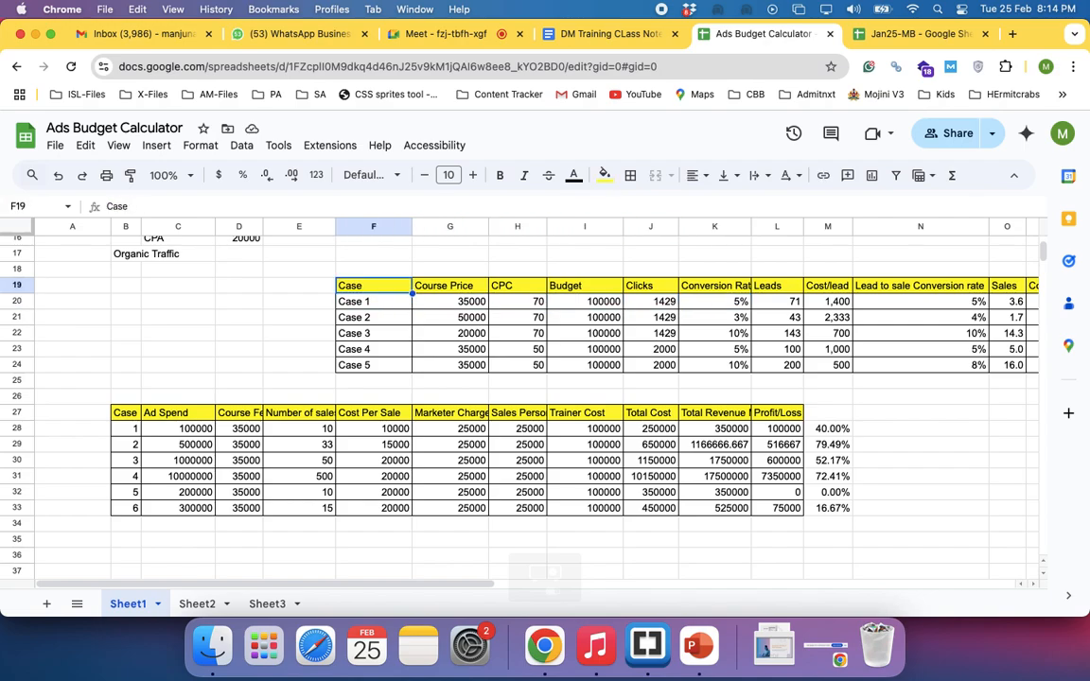
pyautogui.press('Right')
pyautogui.press('Right')
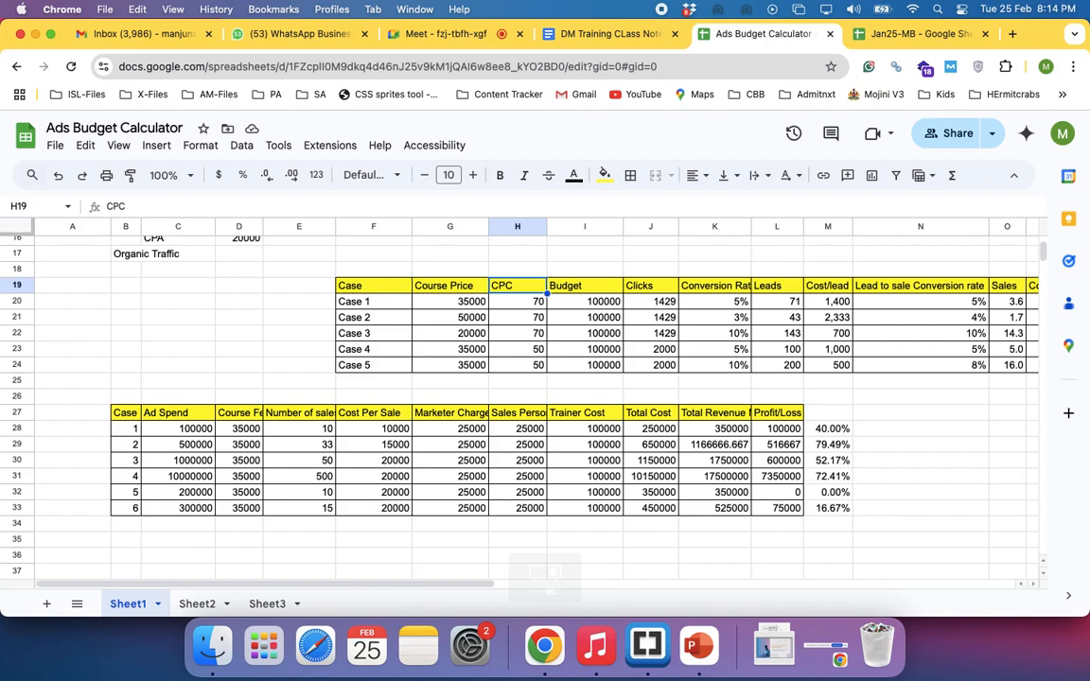
pyautogui.press('Down')
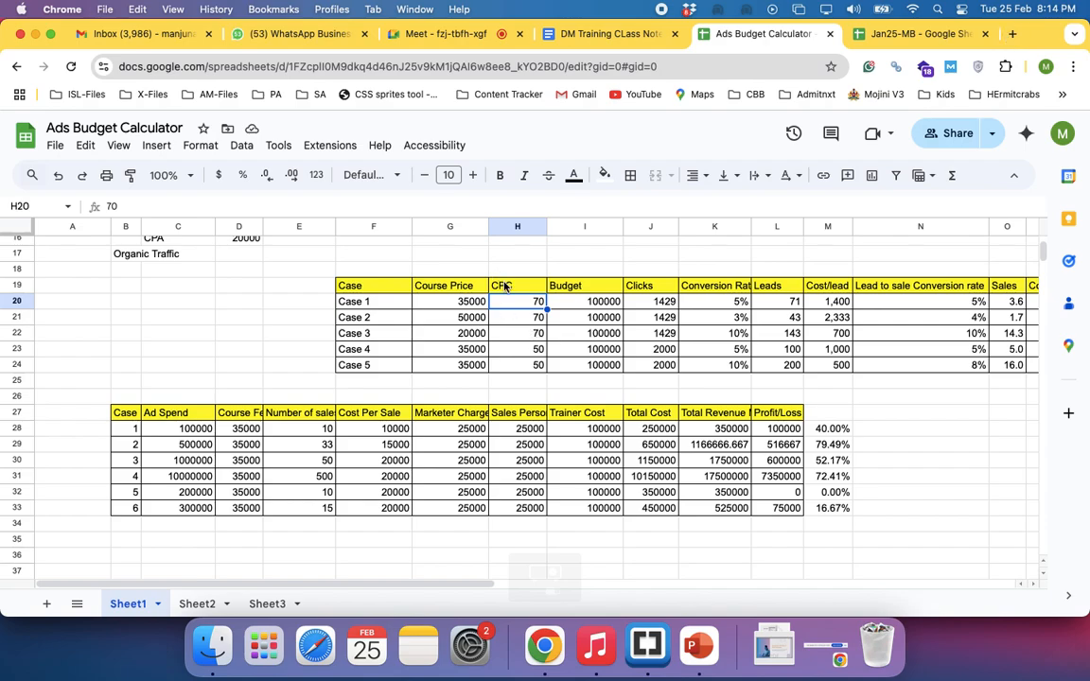
pyautogui.click(507, 287)
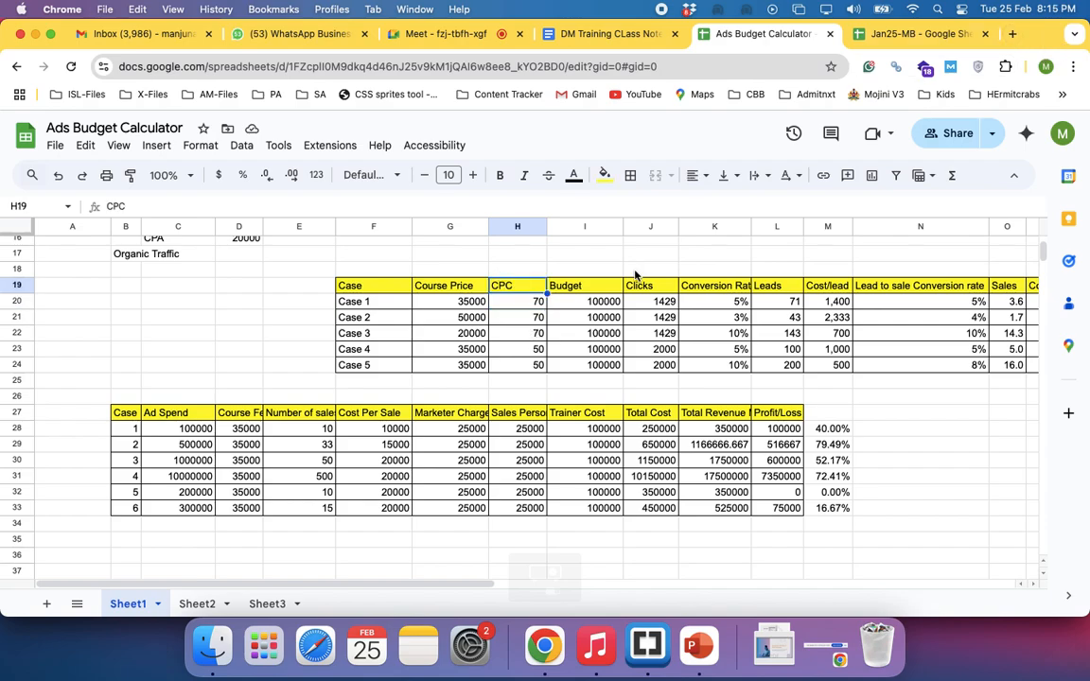
pyautogui.click(524, 305)
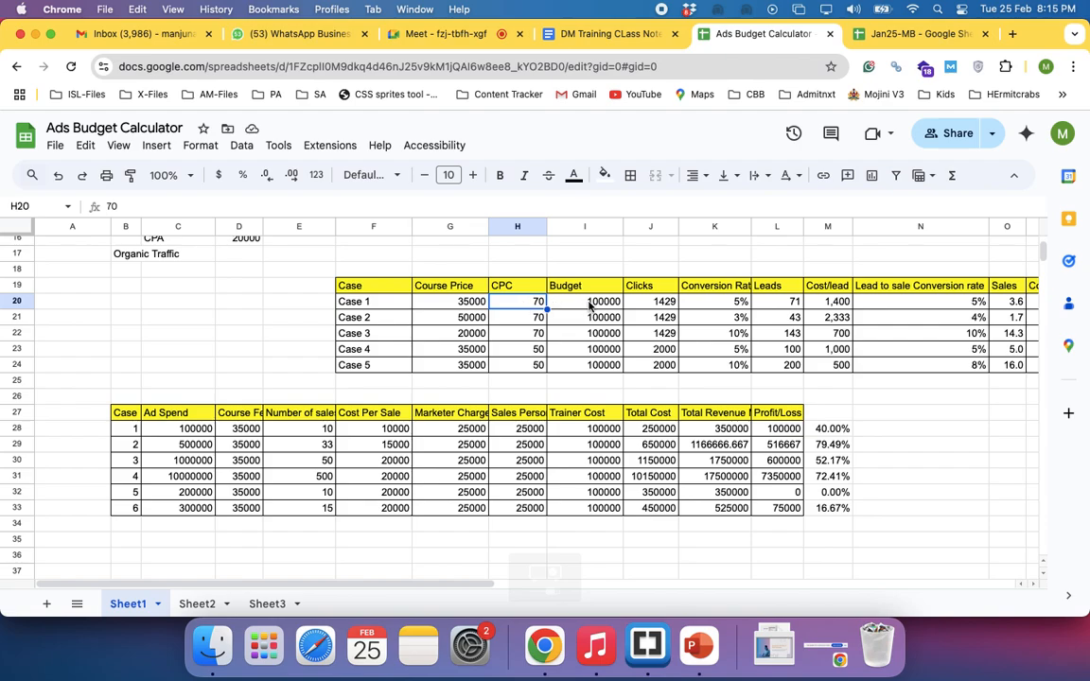
pyautogui.press('Right')
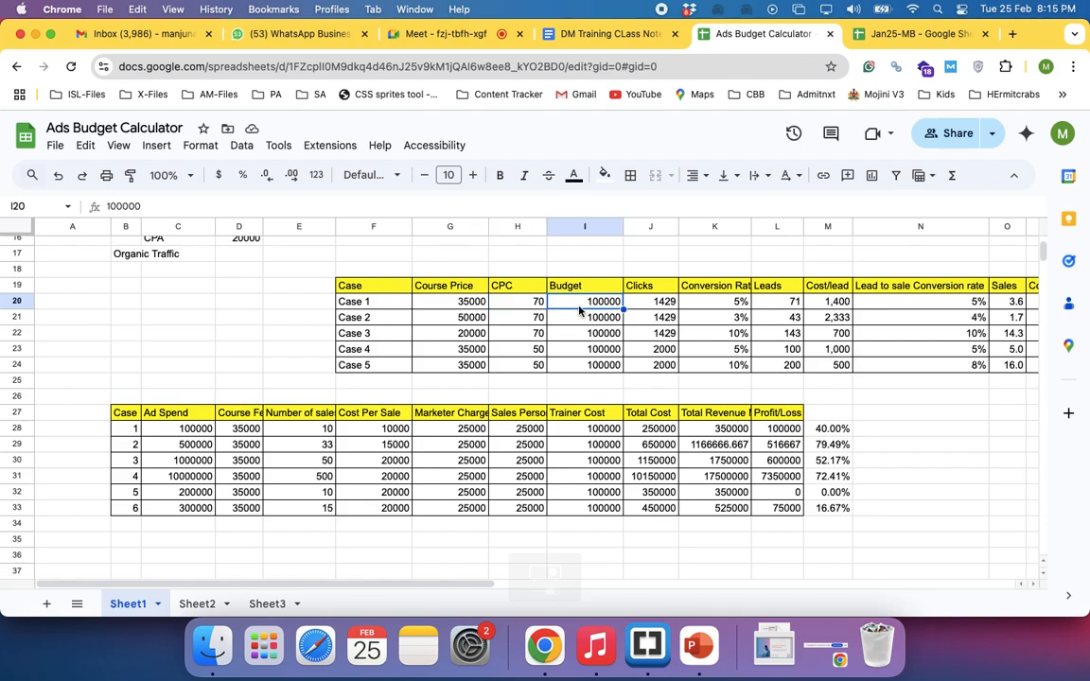
# Examine how Case 1's clicks are calculated from its CPC and budget, including the Clicks heading
pyautogui.click(531, 304)
pyautogui.click(605, 301)
pyautogui.click(653, 306)
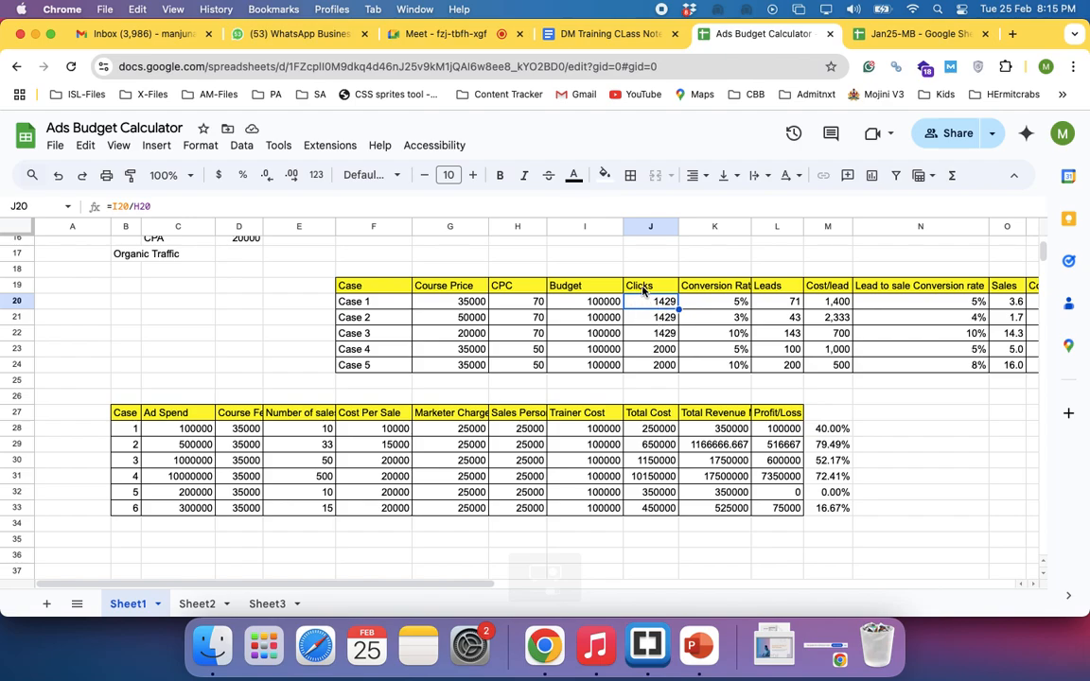
pyautogui.click(644, 291)
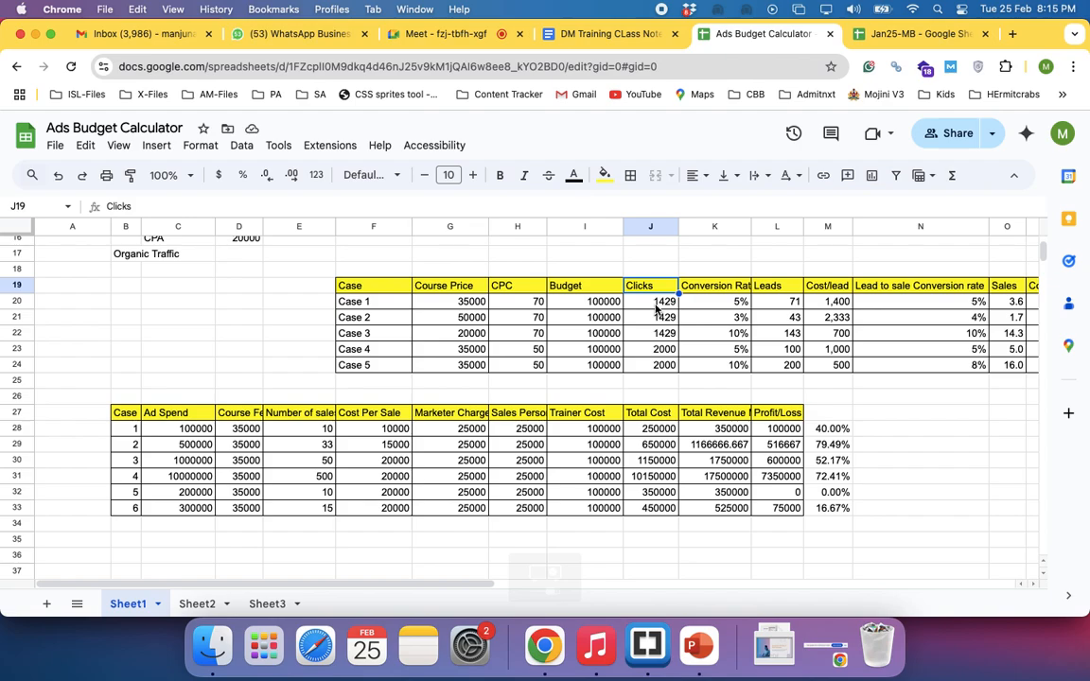
pyautogui.click(656, 306)
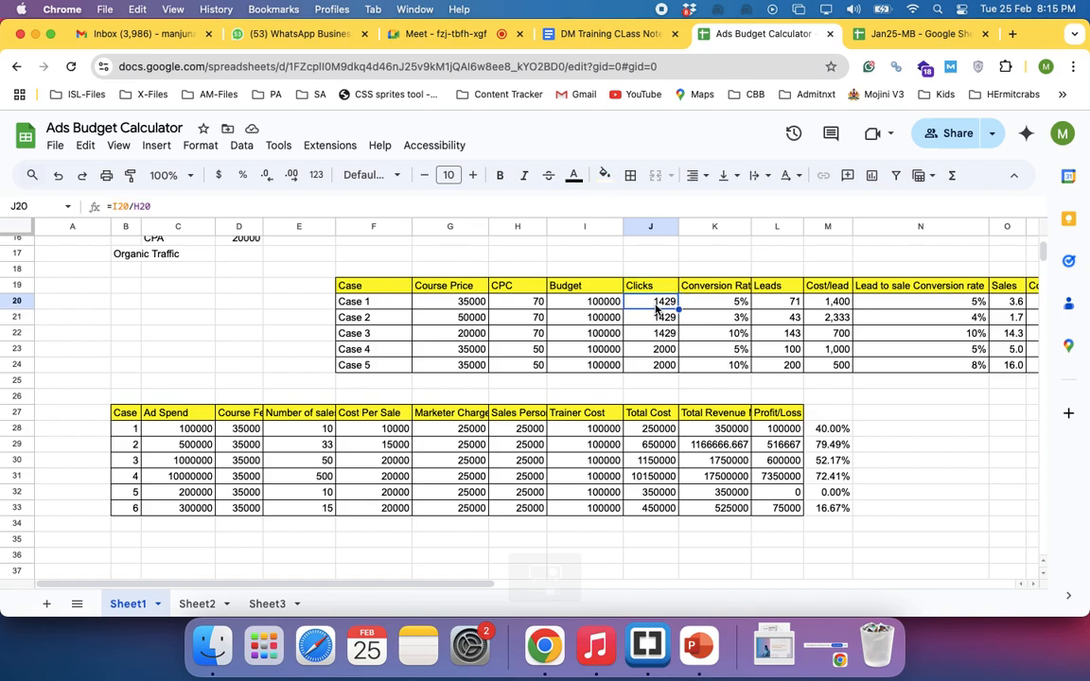
pyautogui.click(643, 256)
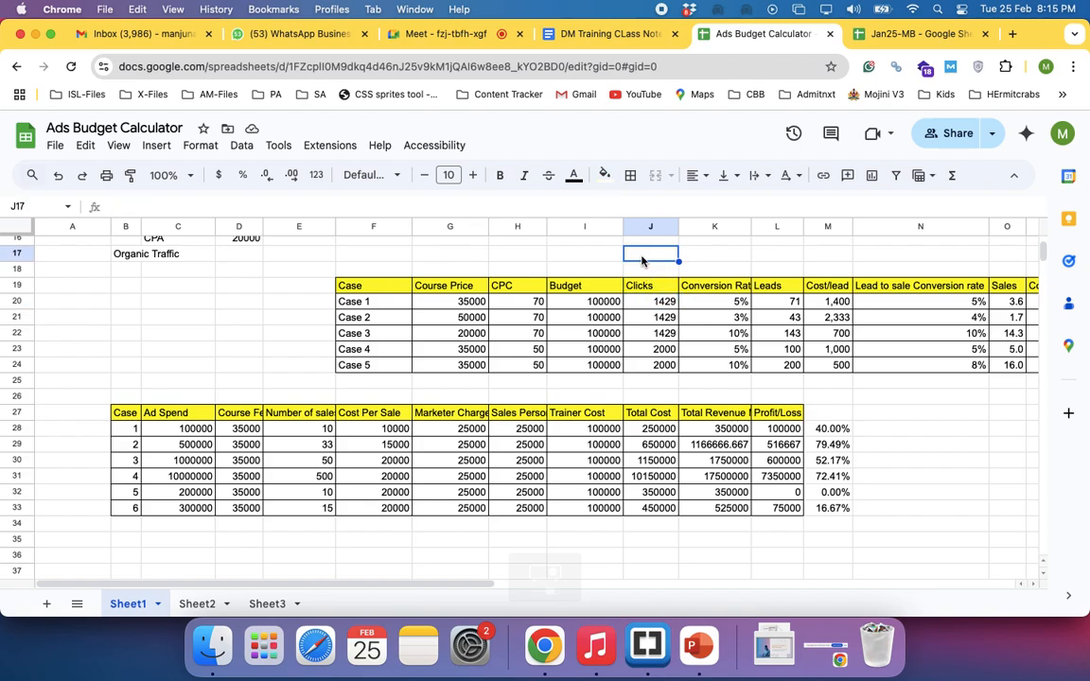
# Calculate 10 conversions against Case 1's clicks with =10/J20 in cell J17, and format the result as a percentage
pyautogui.write('=10/')
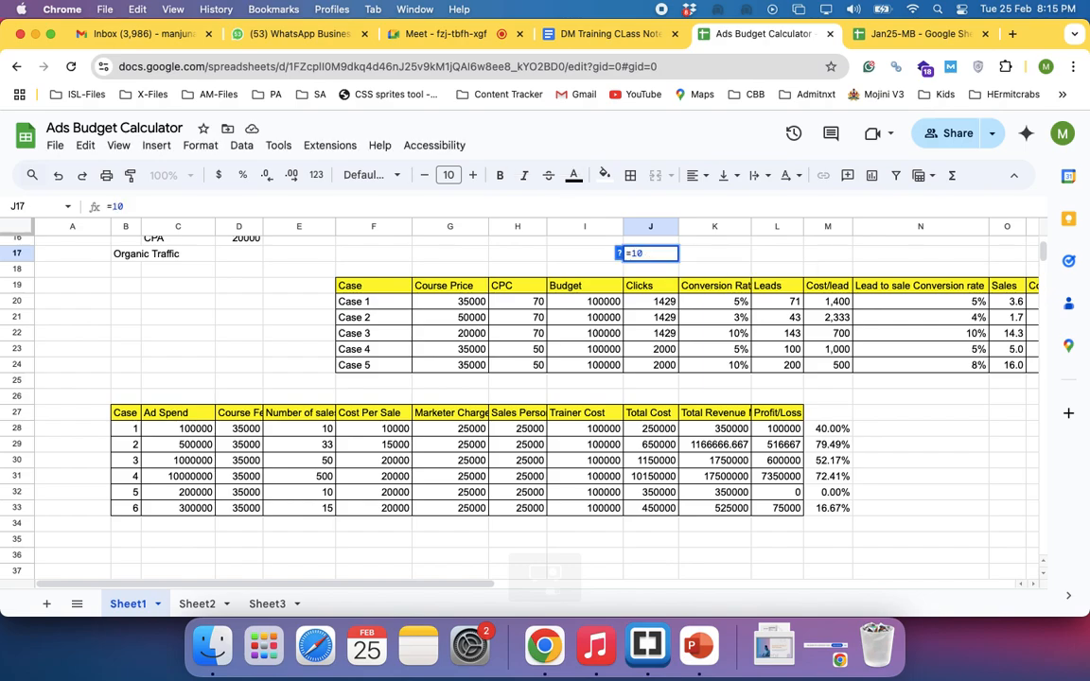
pyautogui.click(663, 307)
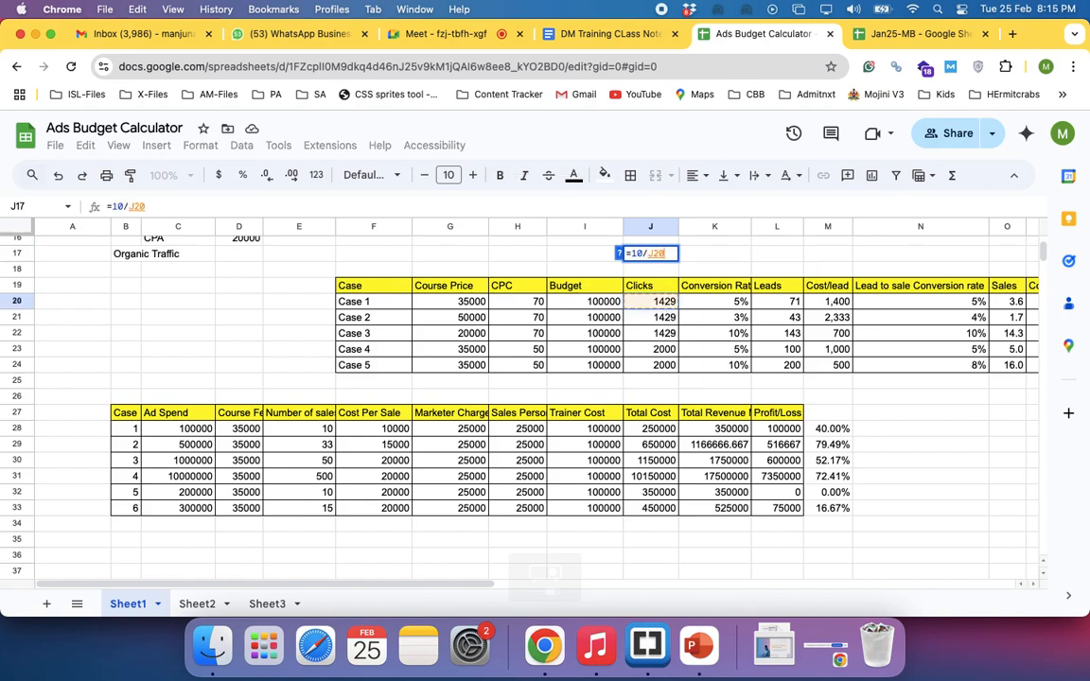
pyautogui.press('Return')
pyautogui.click(651, 253)
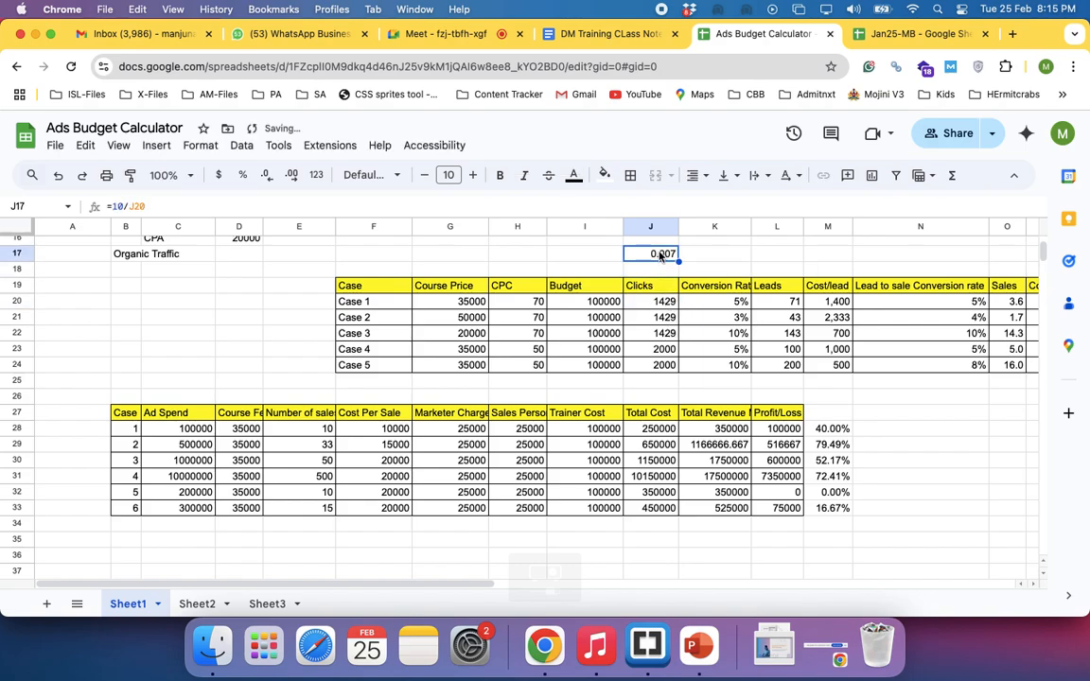
pyautogui.click(242, 175)
# Change the conversion rate formula in cell J17 to =50/J20
pyautogui.click(666, 302)
pyautogui.doubleClick(642, 253)
pyautogui.press('BackSpace')
pyautogui.press('BackSpace')
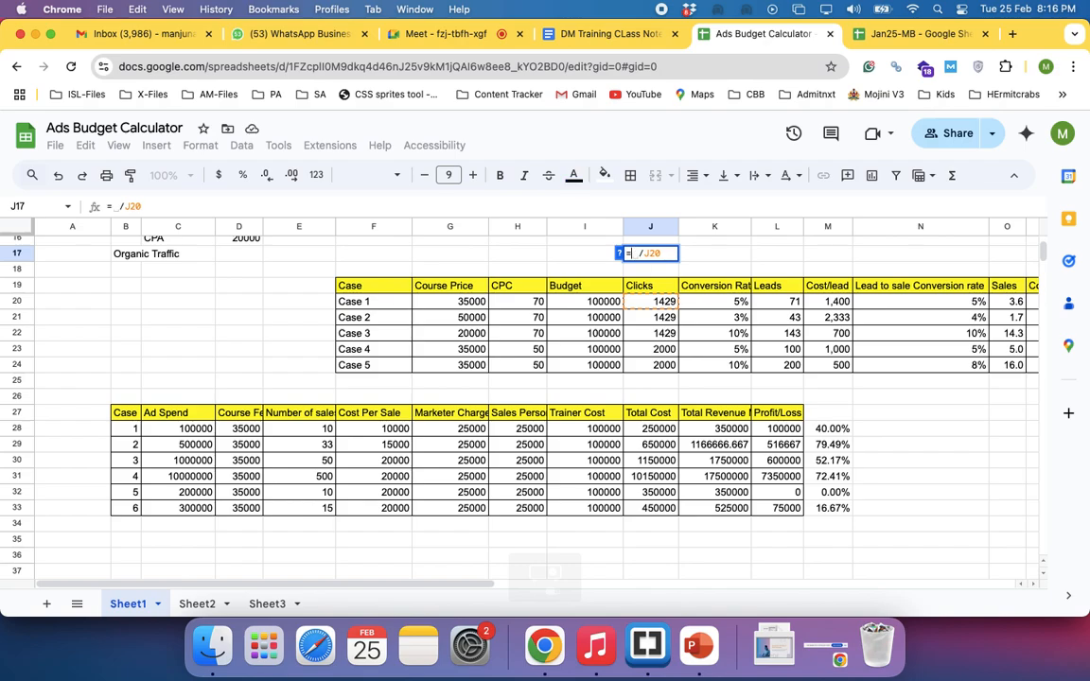
pyautogui.write('50')
pyautogui.press('Return')
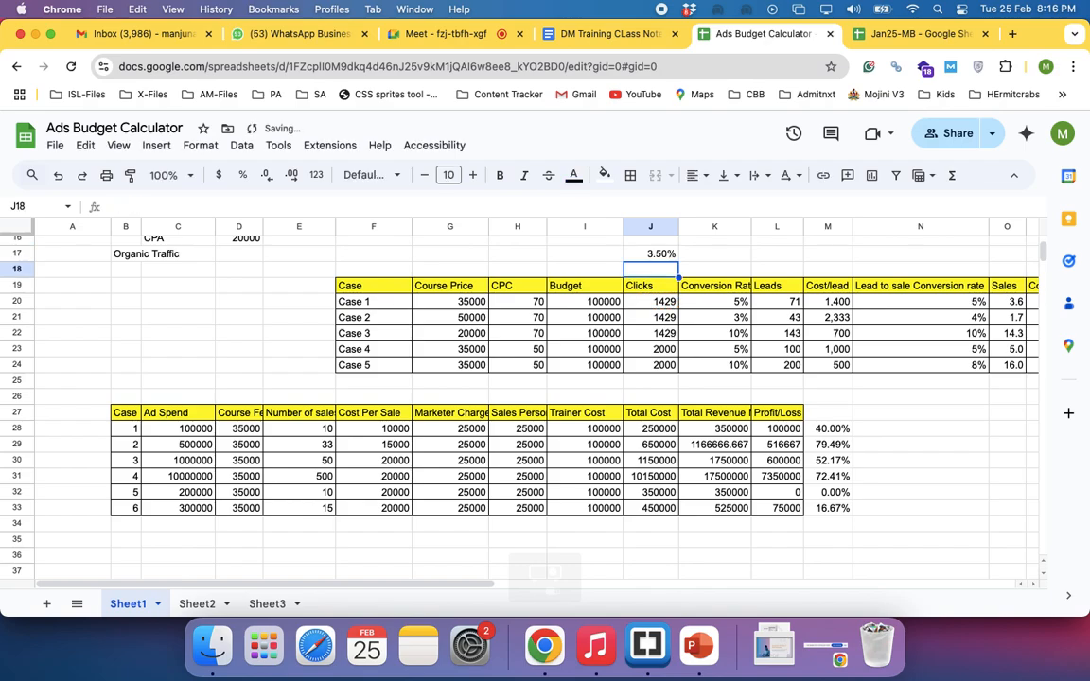
# Compare the trial conversion rate in cell J17 with Case 1's clicks, and clear the trial formula
pyautogui.click(655, 255)
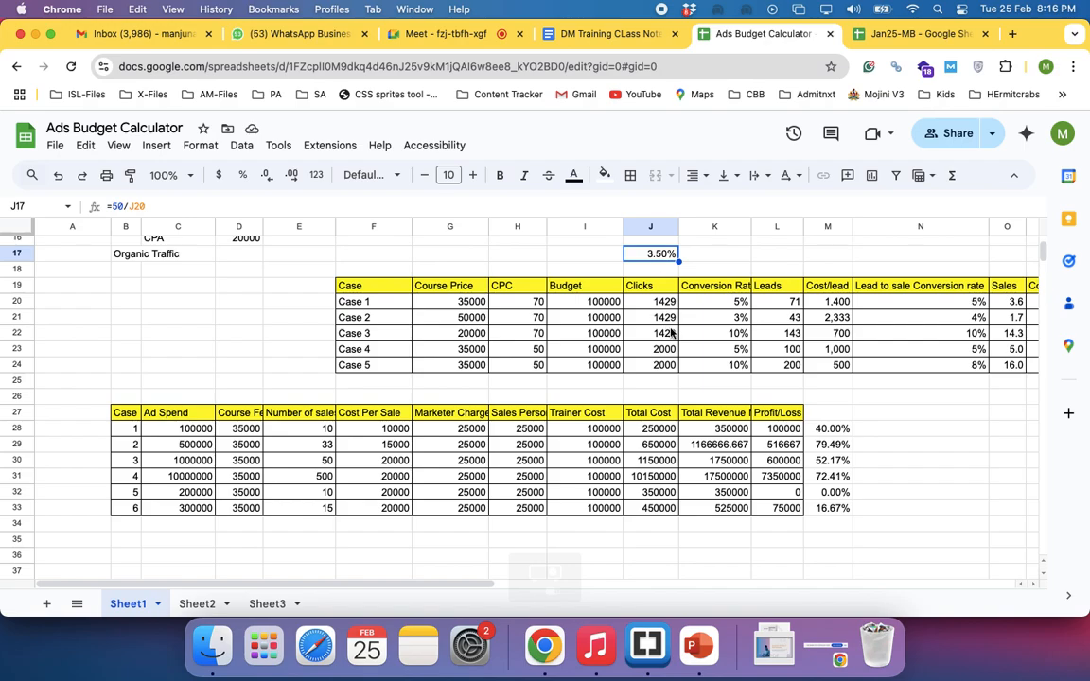
pyautogui.click(659, 302)
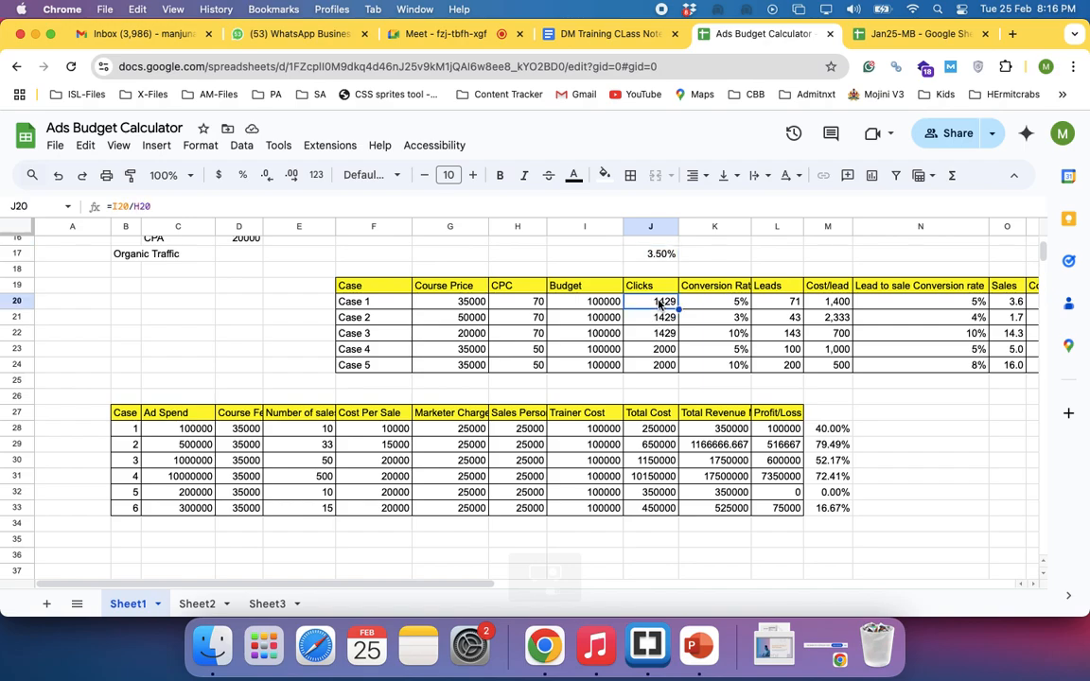
pyautogui.click(659, 258)
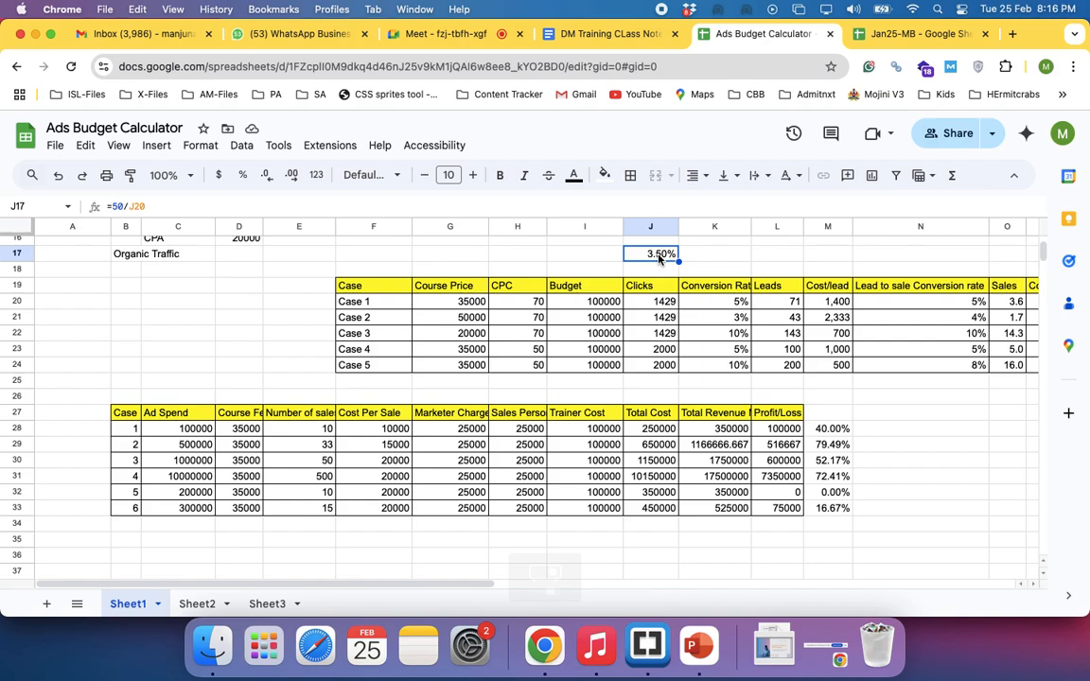
pyautogui.press('Delete')
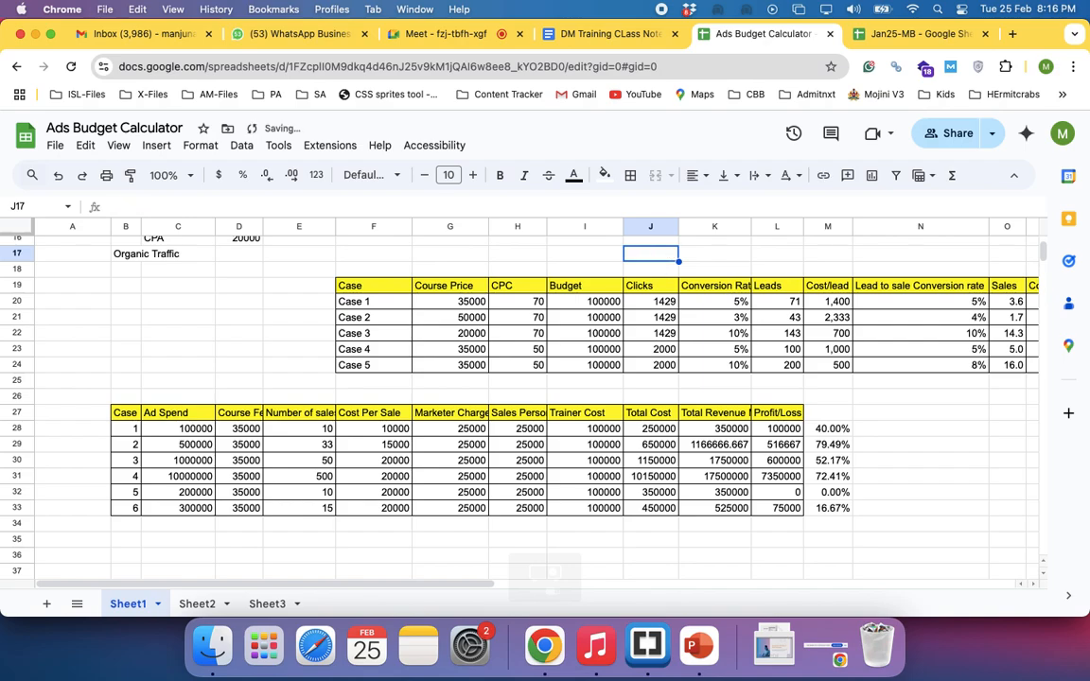
# Examine how Case 1's leads are calculated from its clicks and conversion rate in the course price table
pyautogui.click(728, 303)
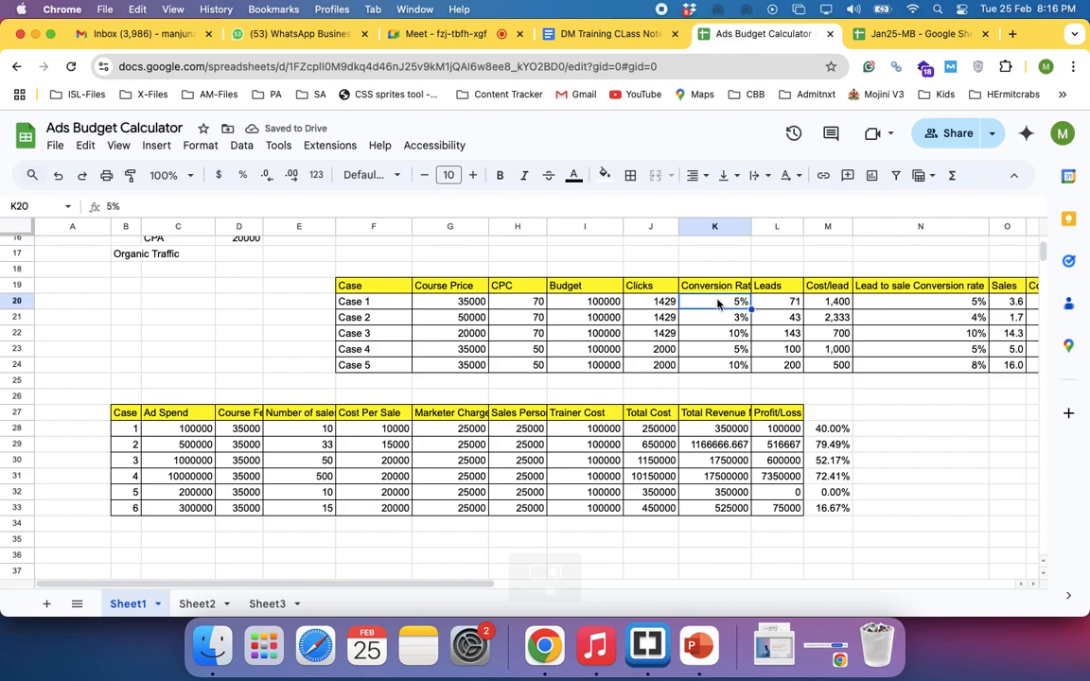
pyautogui.click(774, 305)
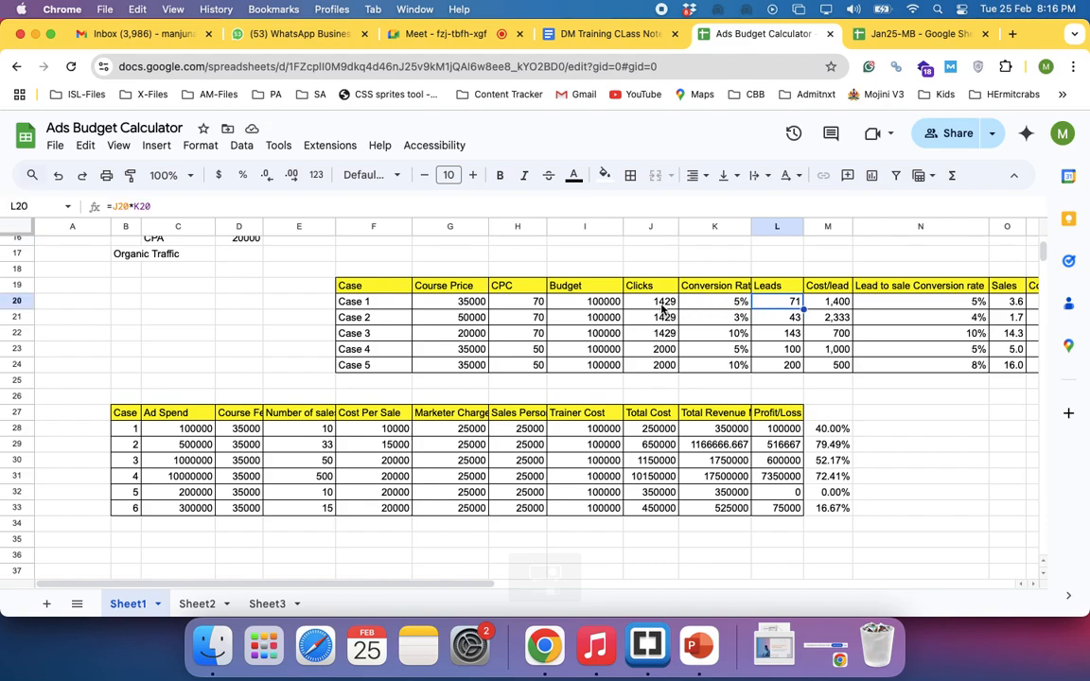
pyautogui.click(717, 303)
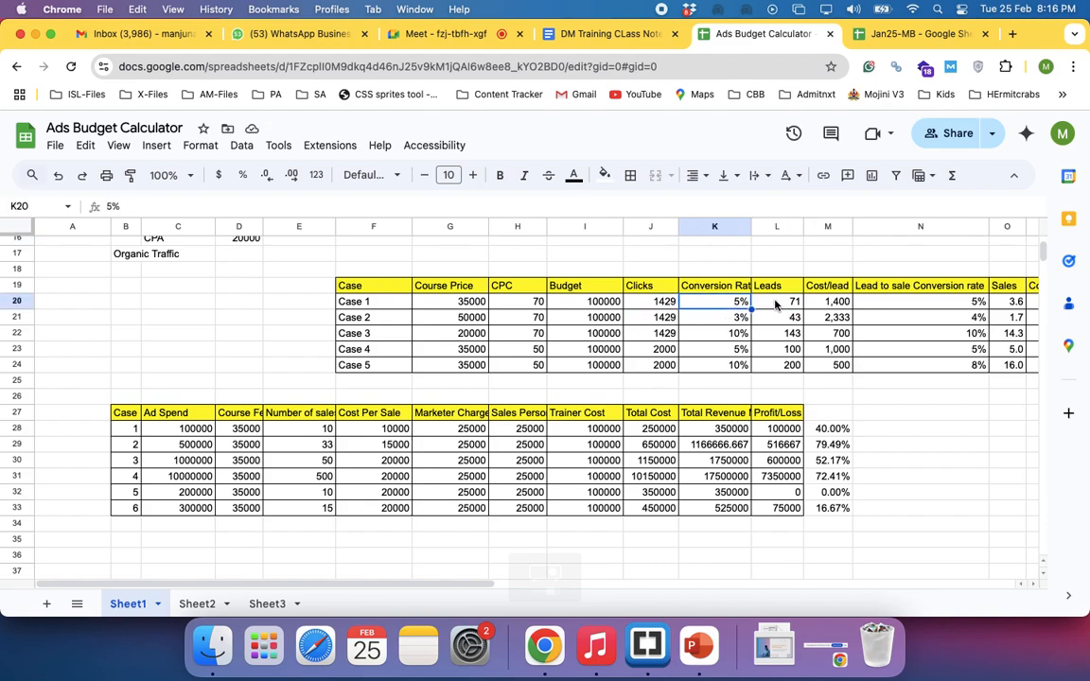
pyautogui.click(777, 304)
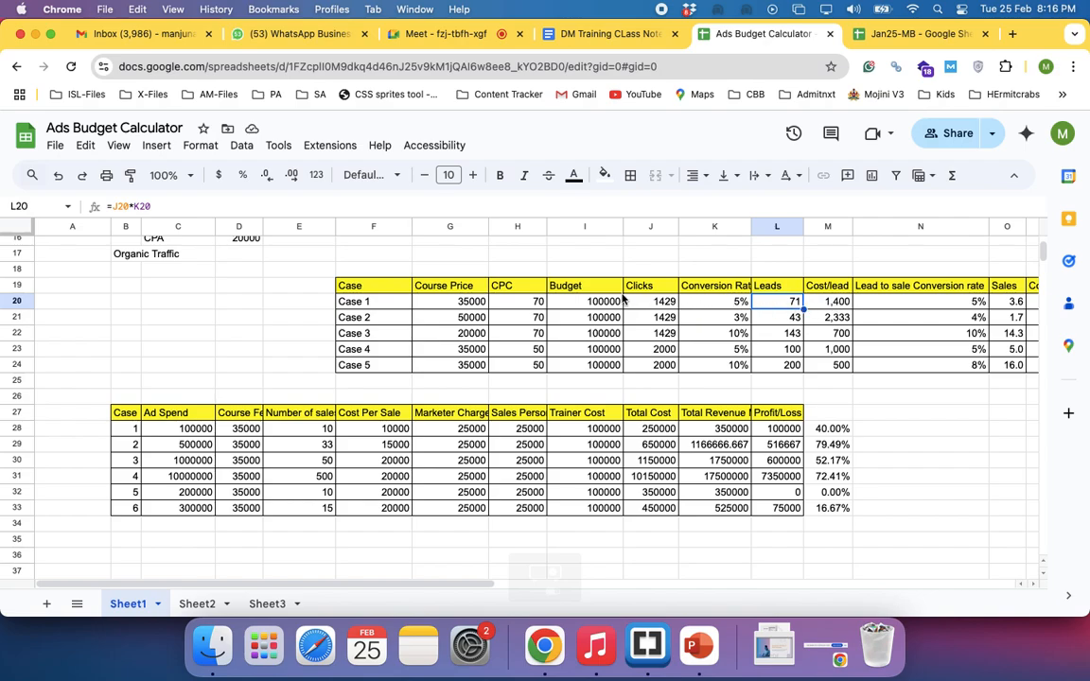
# Examine how Case 1's cost per lead is derived from its budget and leads, including the Cost/lead heading
pyautogui.click(832, 303)
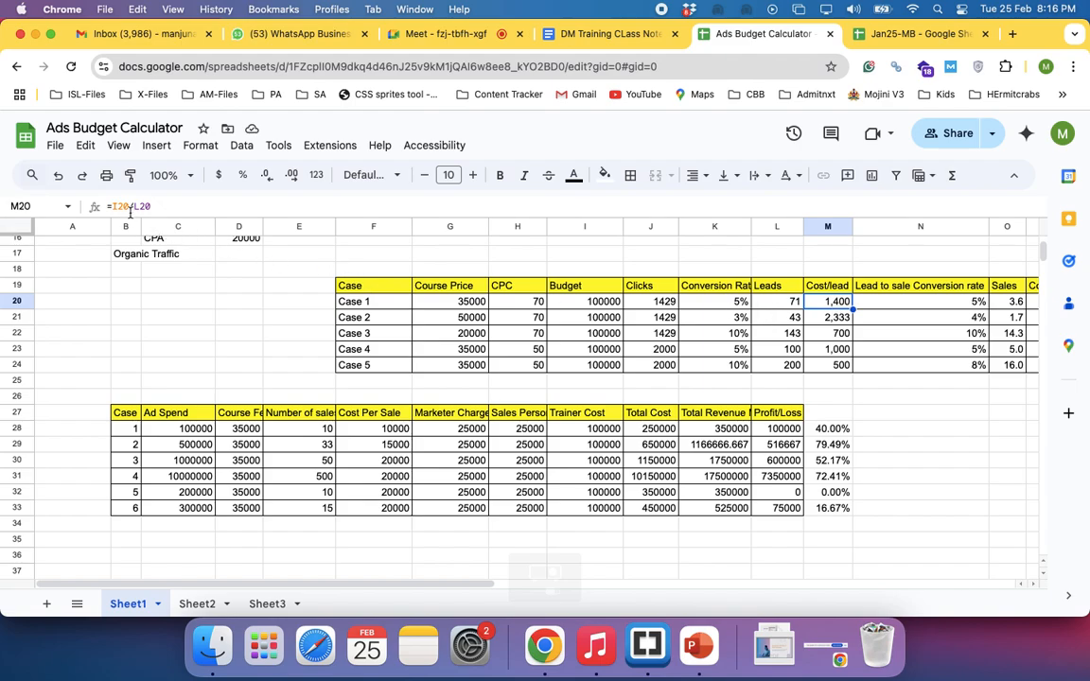
pyautogui.click(589, 303)
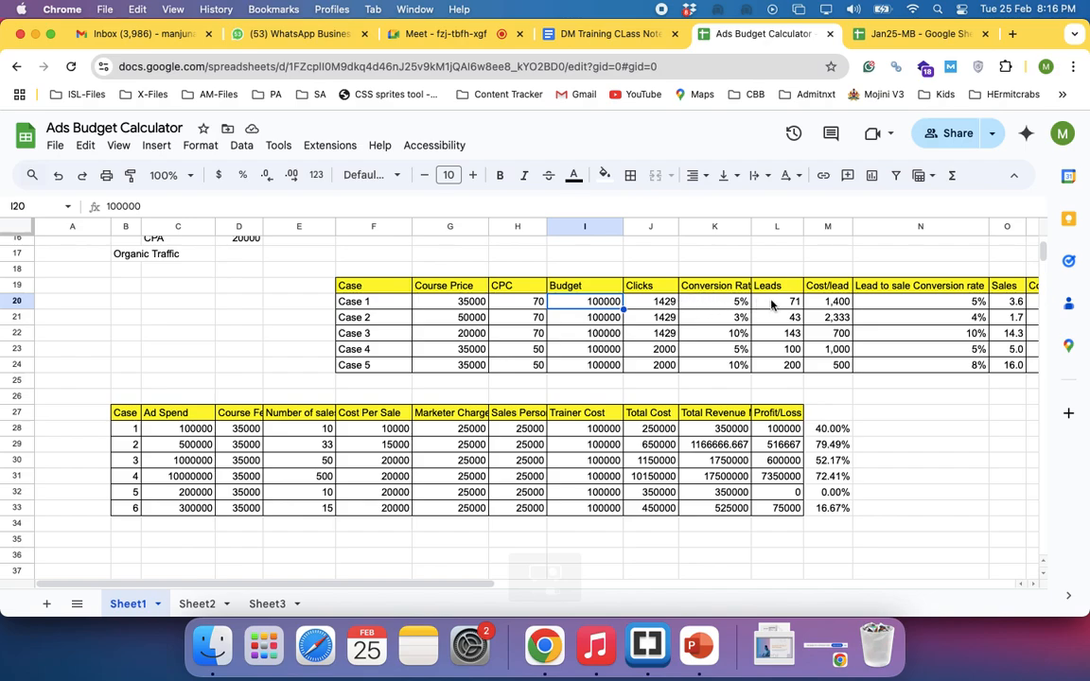
pyautogui.click(774, 302)
pyautogui.click(827, 300)
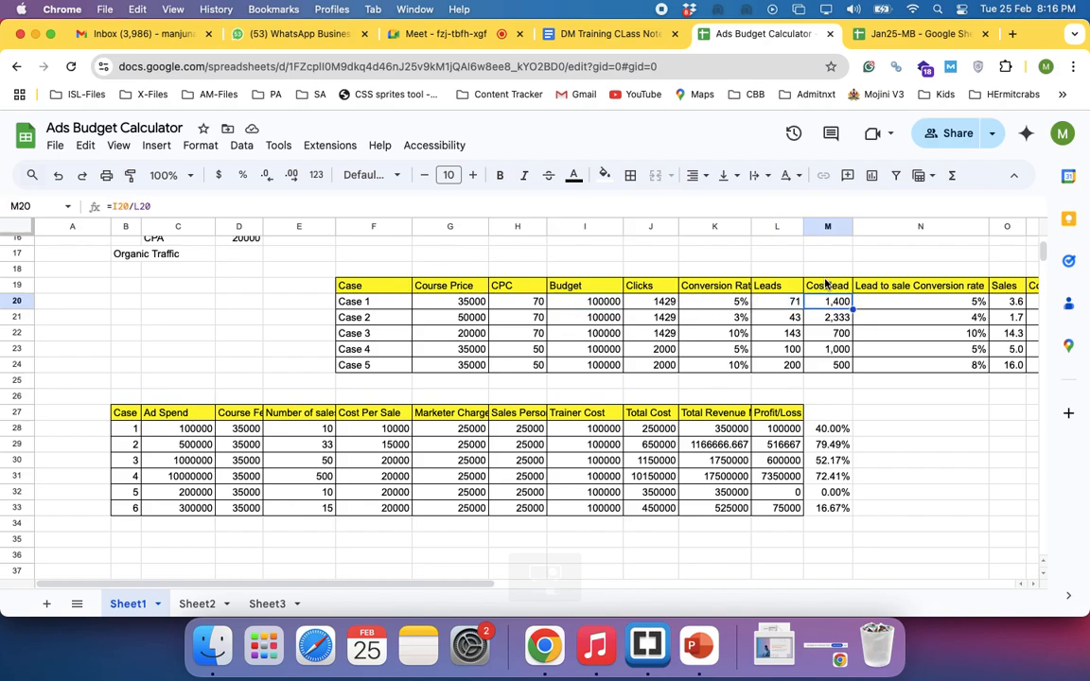
pyautogui.click(827, 286)
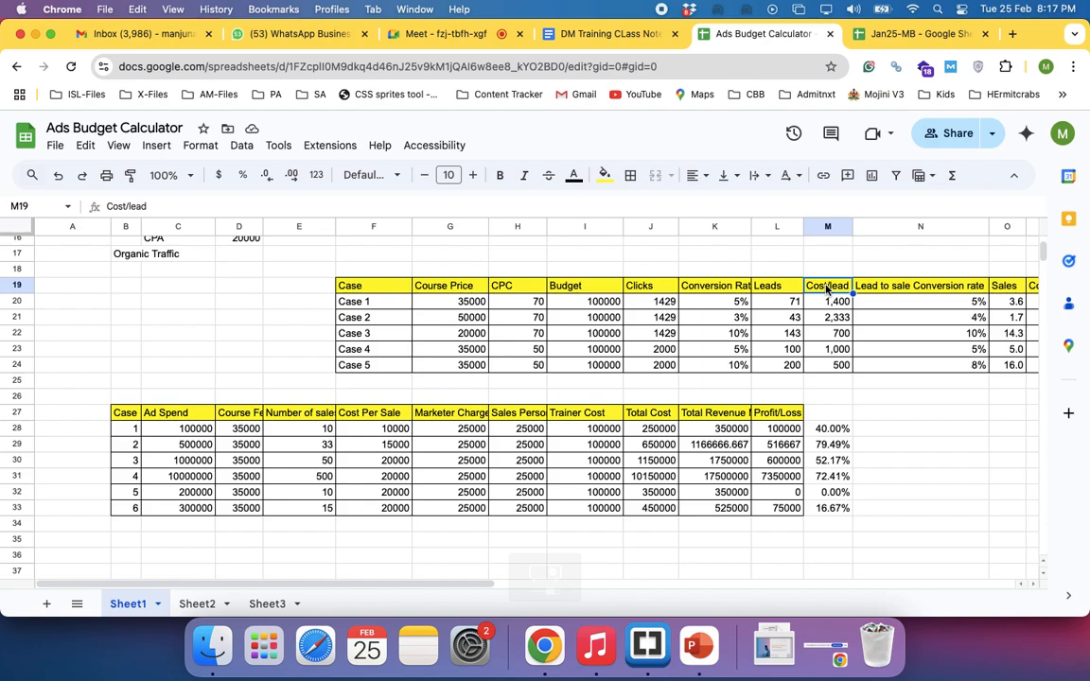
pyautogui.hscroll(1, 827, 289)
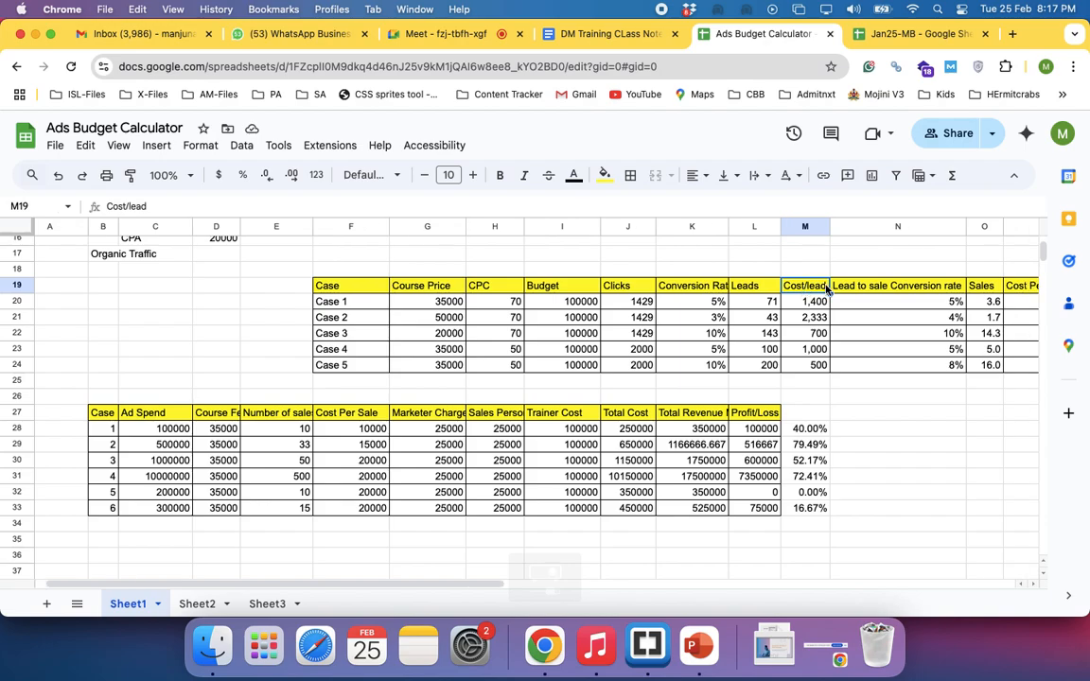
pyautogui.hscroll(-1, 826, 290)
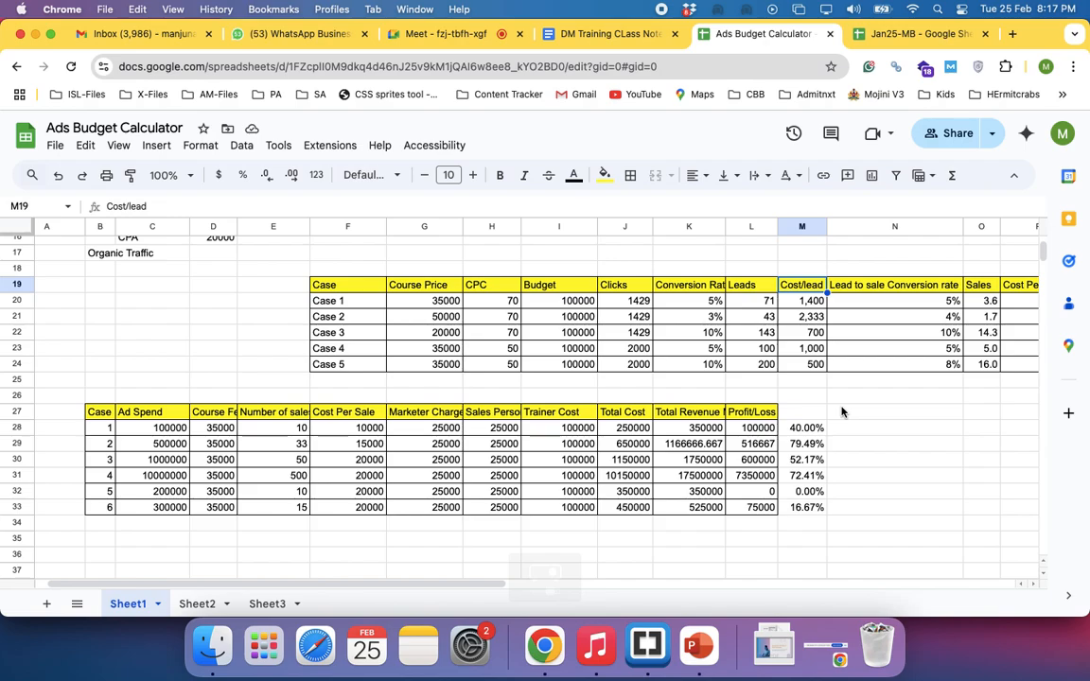
pyautogui.click(796, 301)
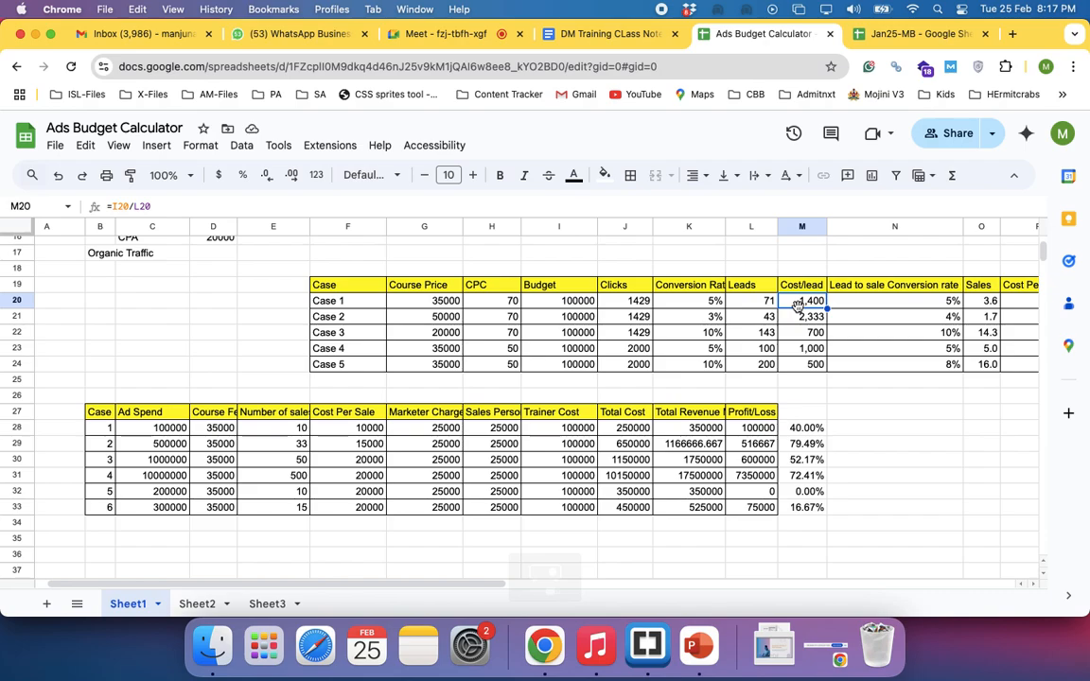
pyautogui.click(587, 301)
pyautogui.click(761, 305)
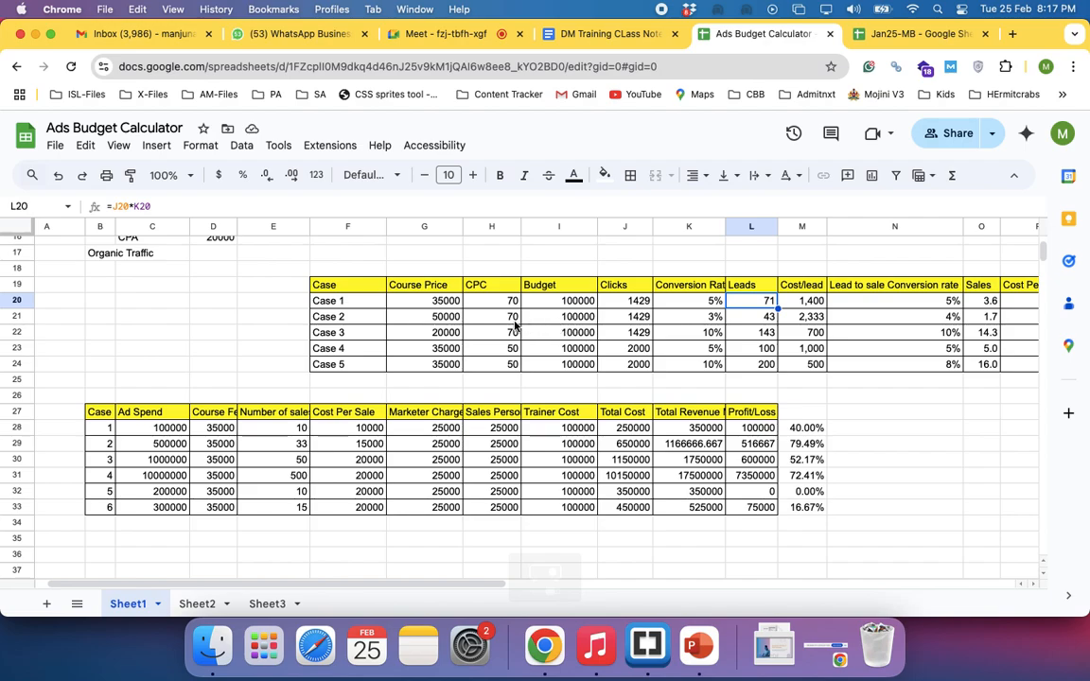
# Review Case 2's conversion rate, clicks, leads and cost per lead formulas in the course price table
pyautogui.click(696, 320)
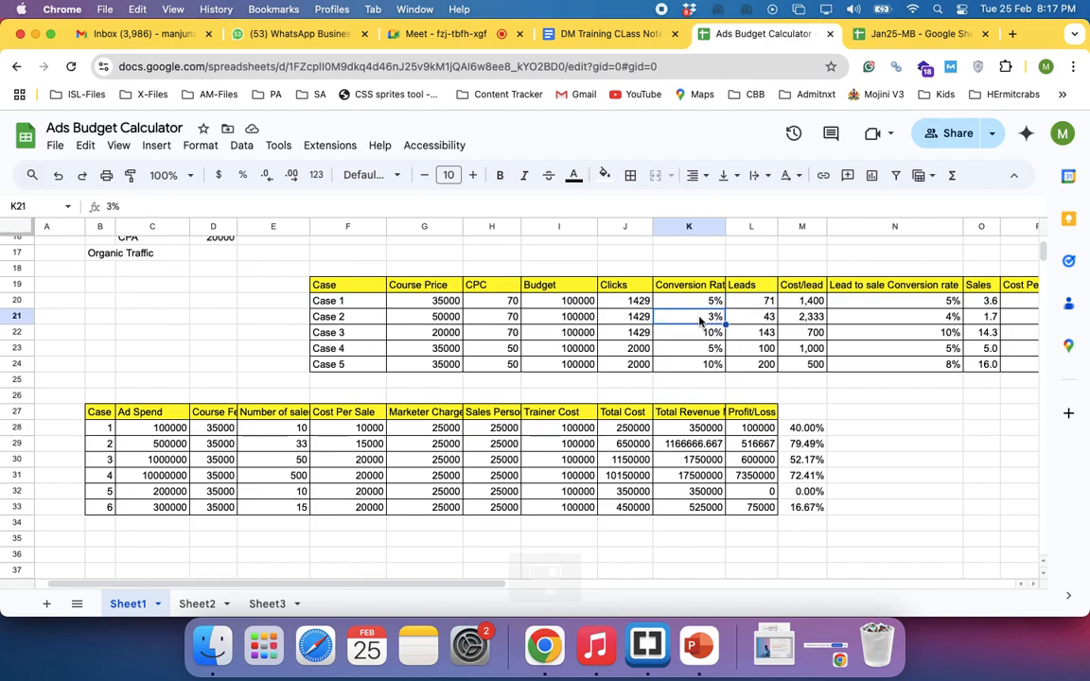
pyautogui.click(636, 318)
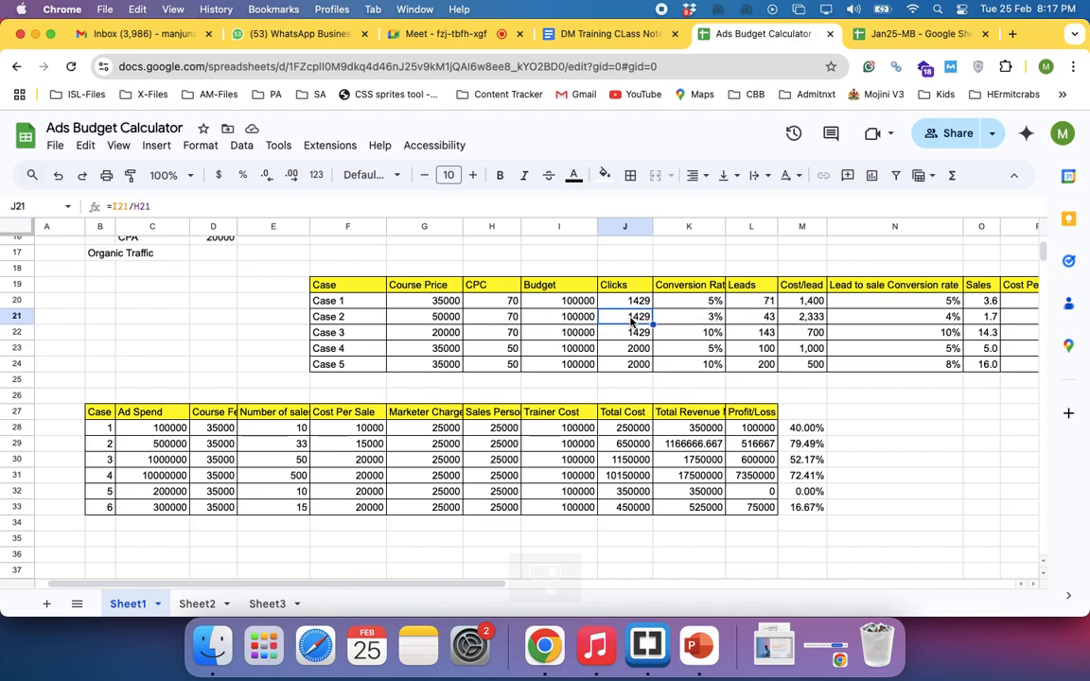
pyautogui.click(766, 322)
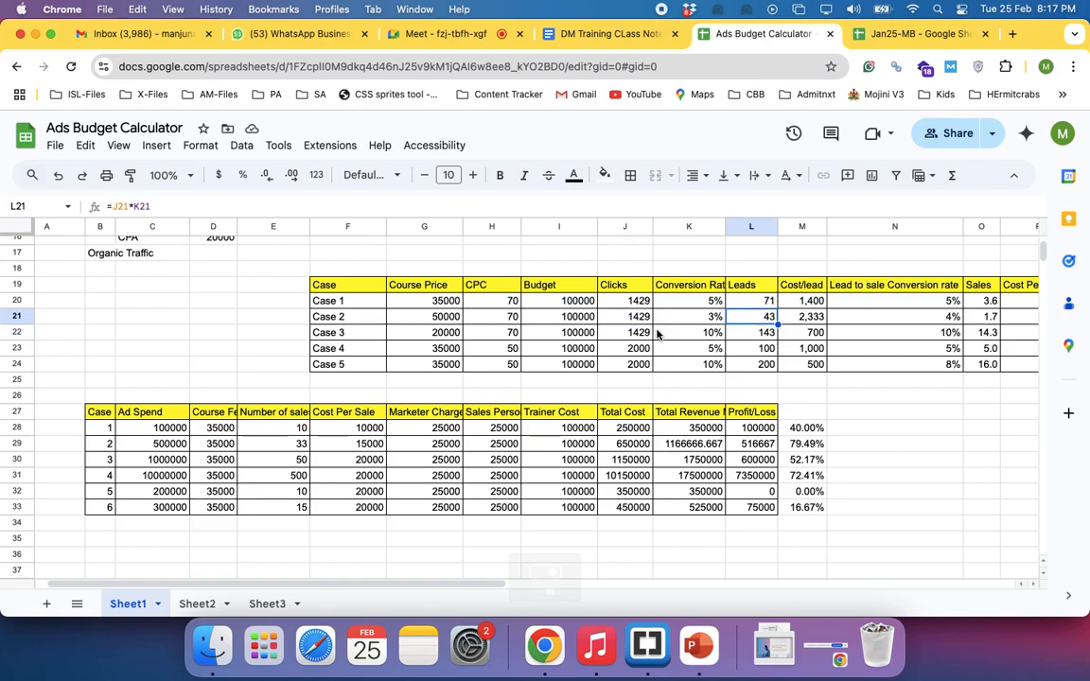
pyautogui.click(806, 320)
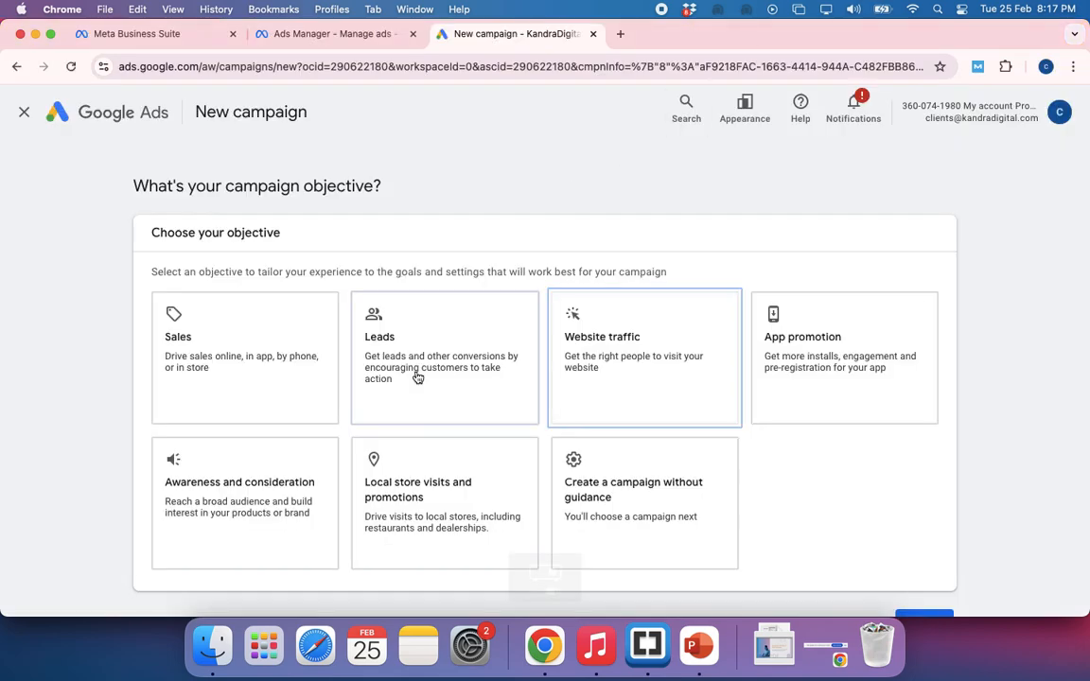
# Switch to the new campaign in Google Ads, choose the Leads objective and continue with the default conversion goals
pyautogui.click(418, 378)
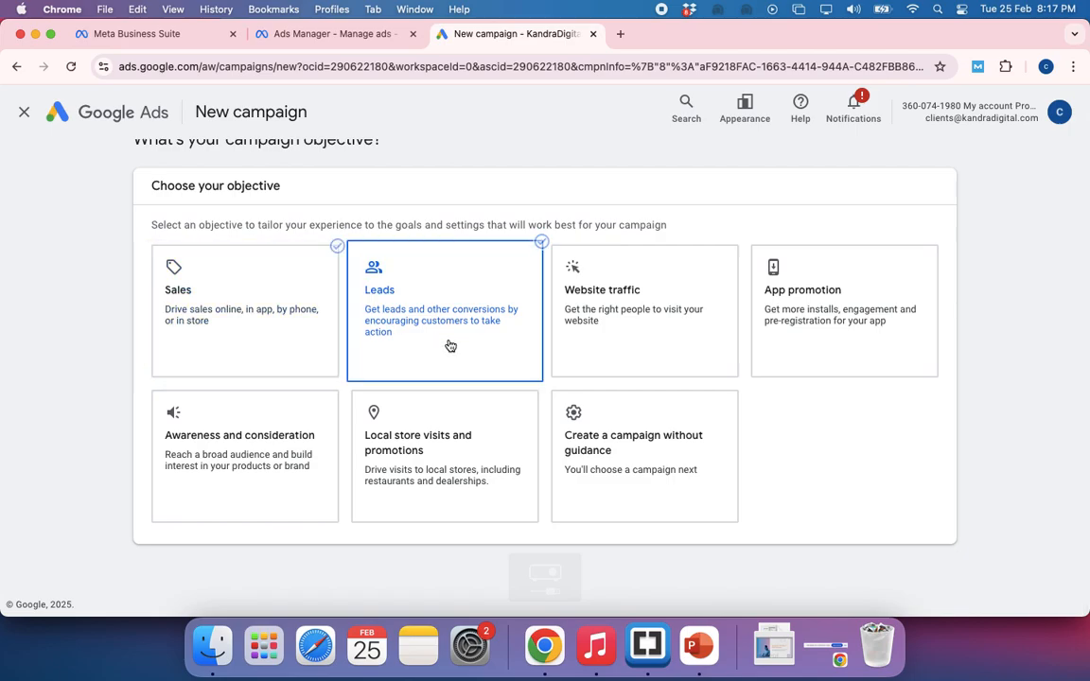
pyautogui.scroll(-3, 448, 343)
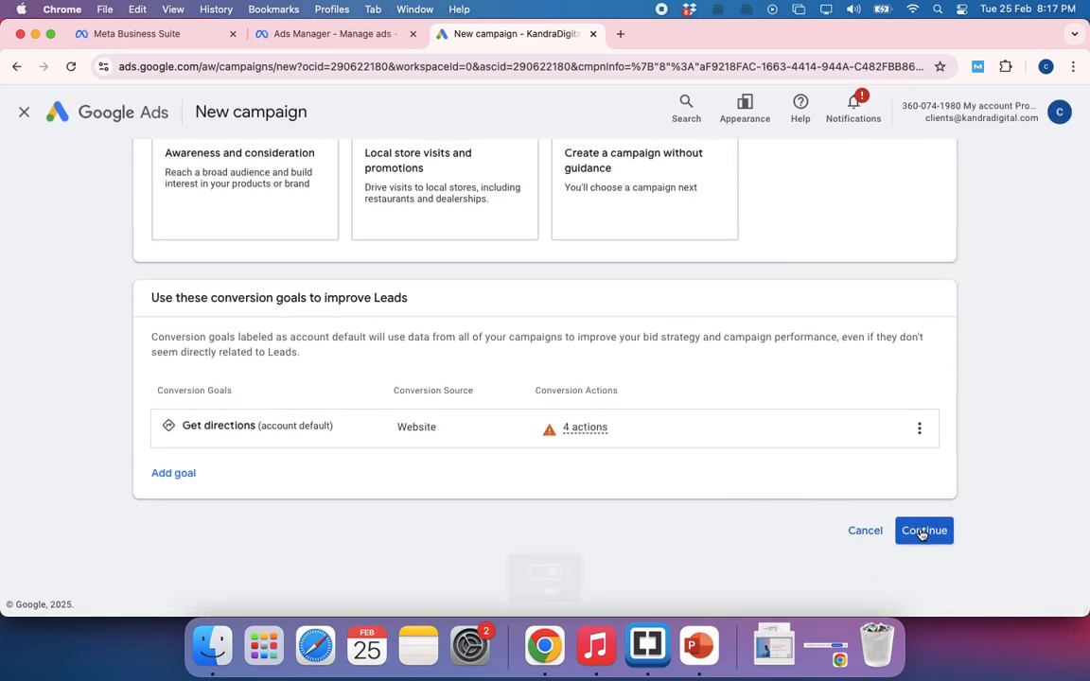
pyautogui.click(921, 530)
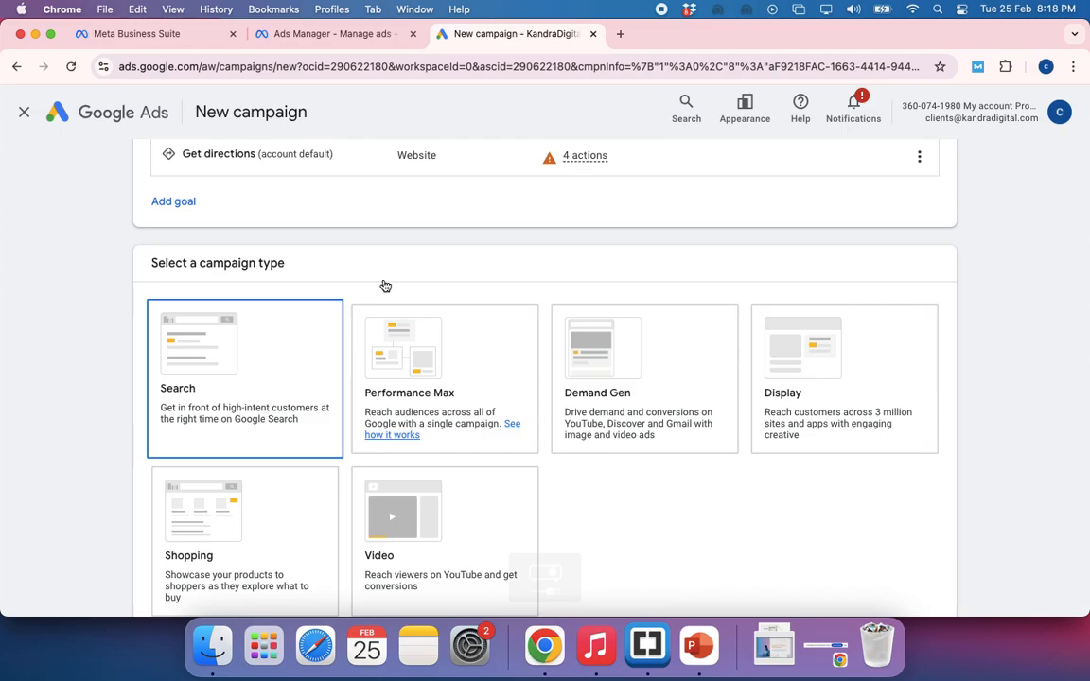
# Search Google for "digital marketing training in hsr layout" in a new browser tab and look through the sponsored results
pyautogui.click(620, 36)
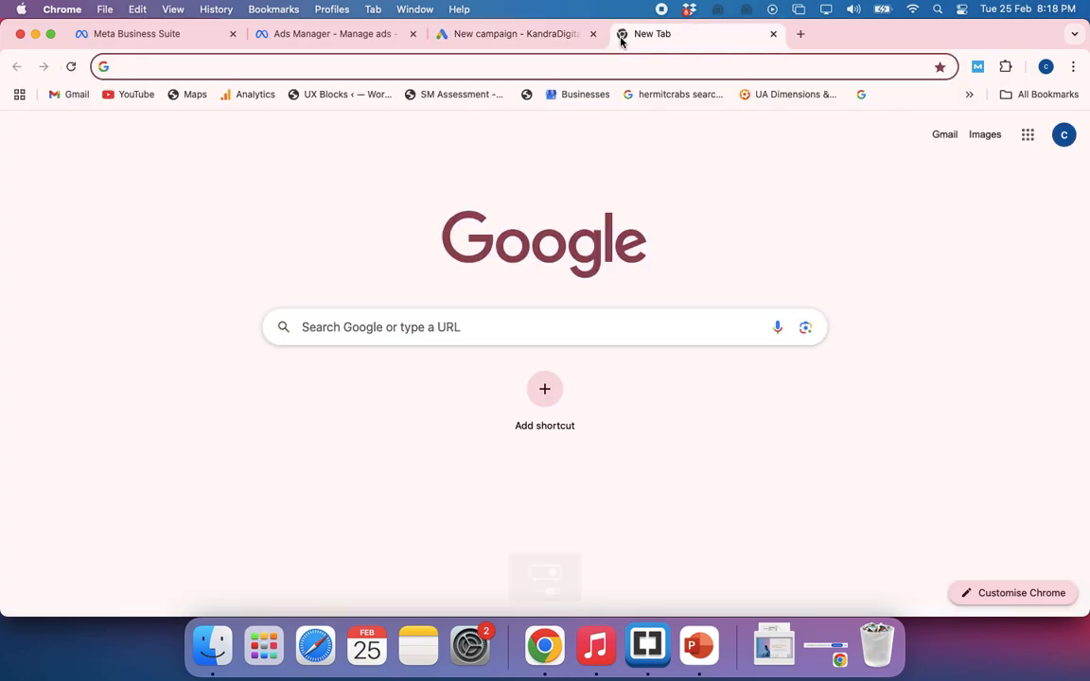
pyautogui.write('digit')
pyautogui.press('Down')
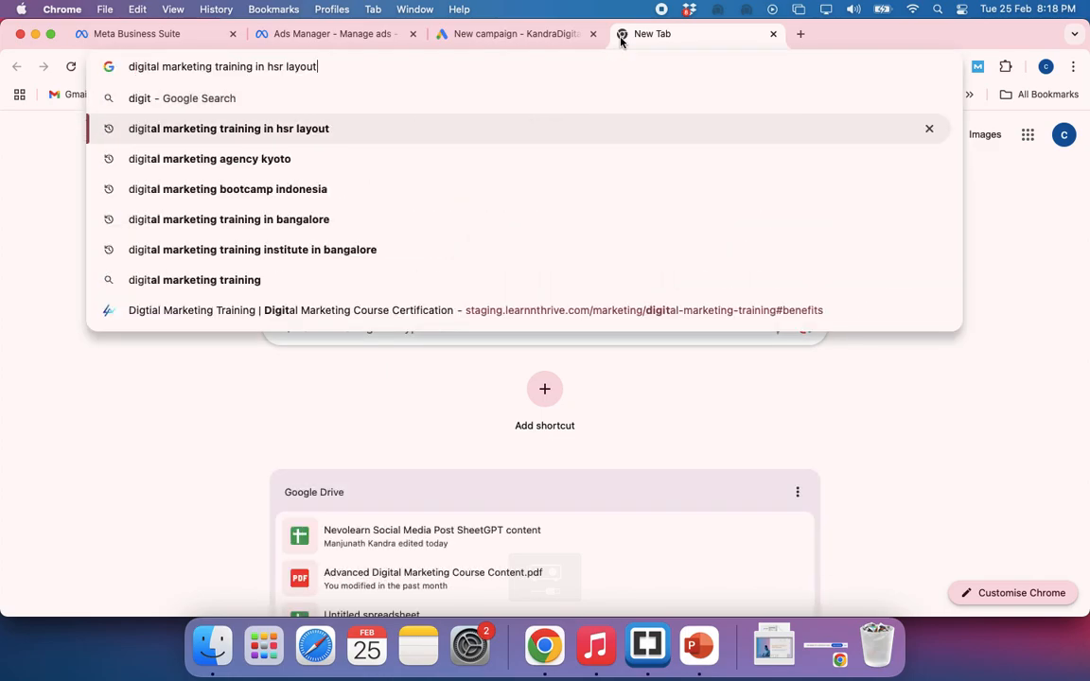
pyautogui.press('Return')
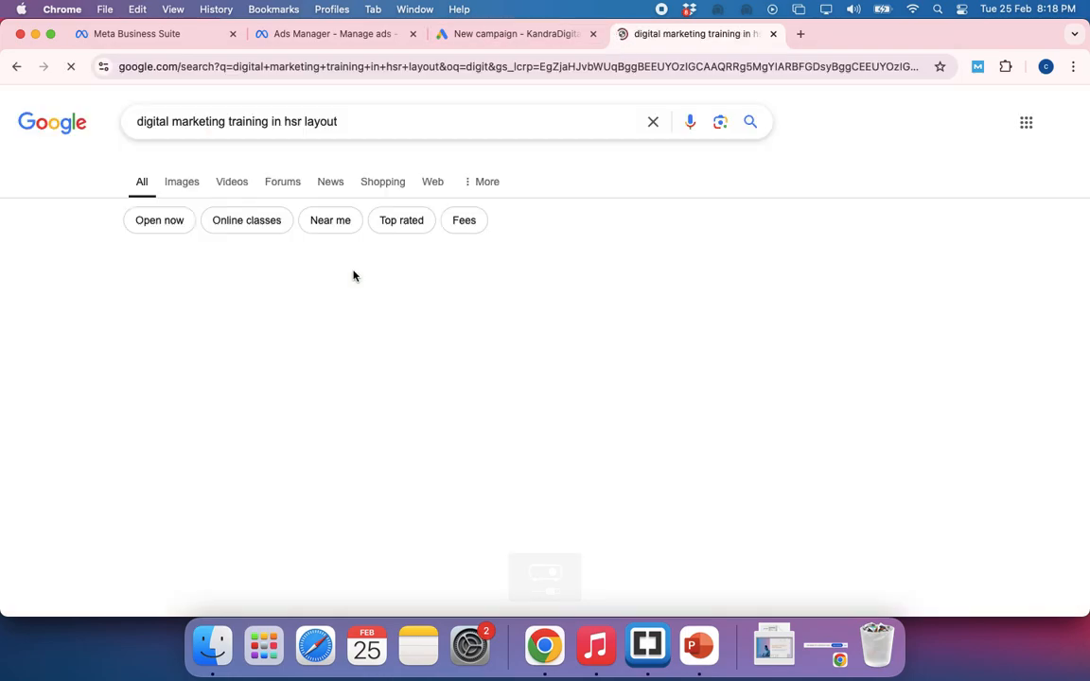
pyautogui.scroll(-3, 341, 438)
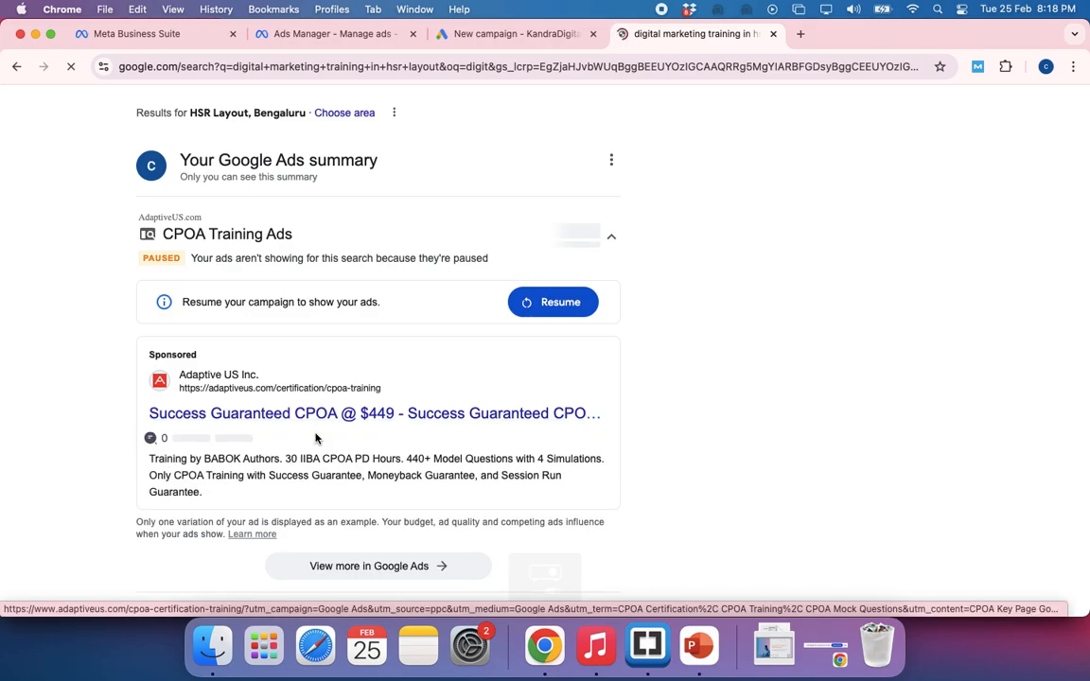
# Return to the new Google Ads campaign and select Search as the campaign type
pyautogui.click(429, 36)
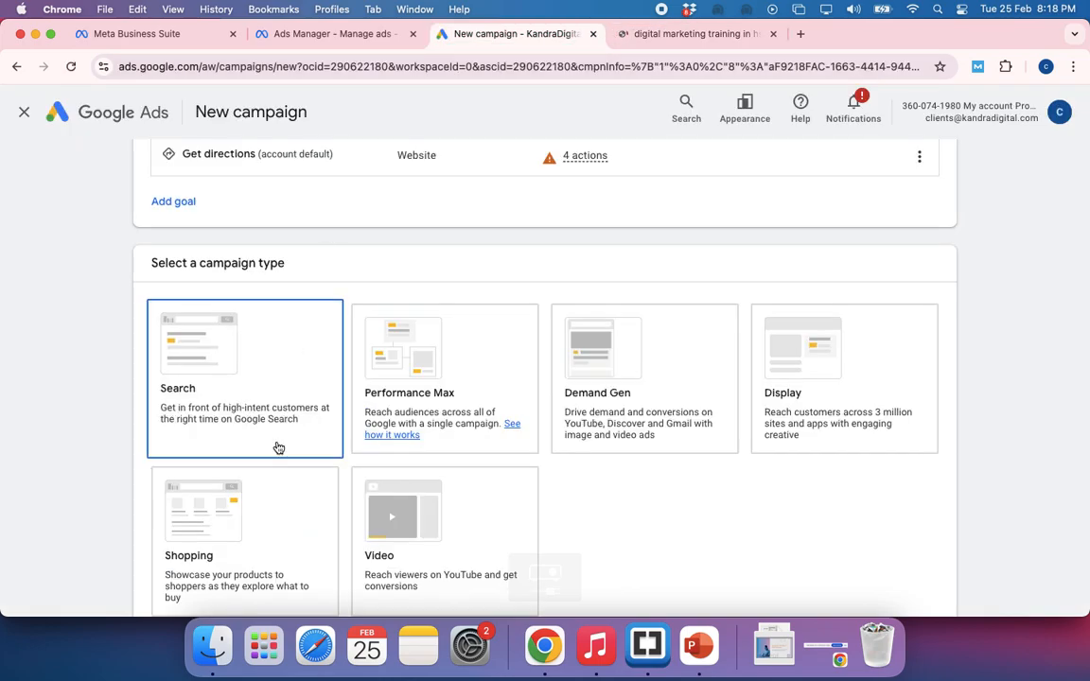
pyautogui.click(227, 394)
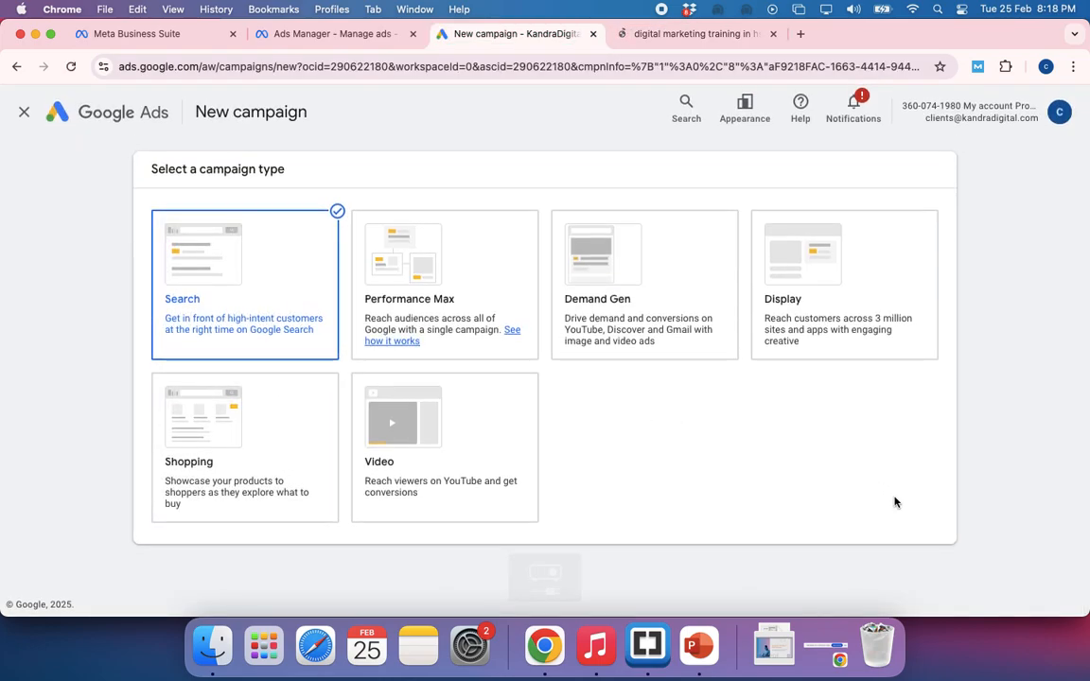
# Review the available campaign types and compare them with the selected Leads objective
pyautogui.scroll(2, 956, 413)
pyautogui.scroll(5, 957, 414)
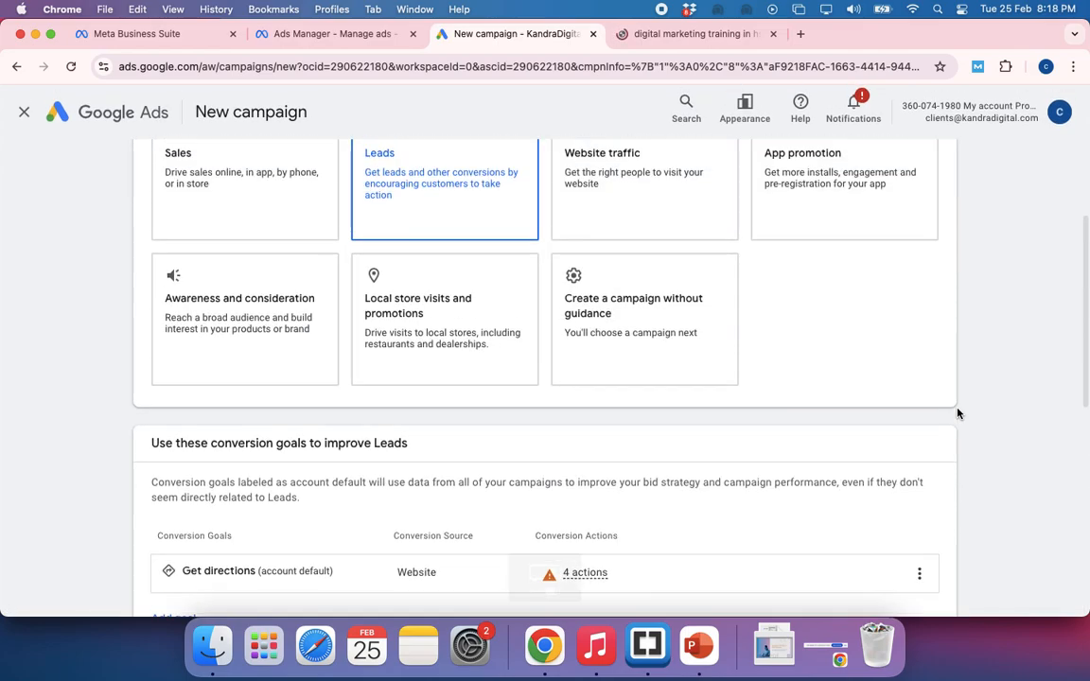
pyautogui.scroll(-6, 957, 414)
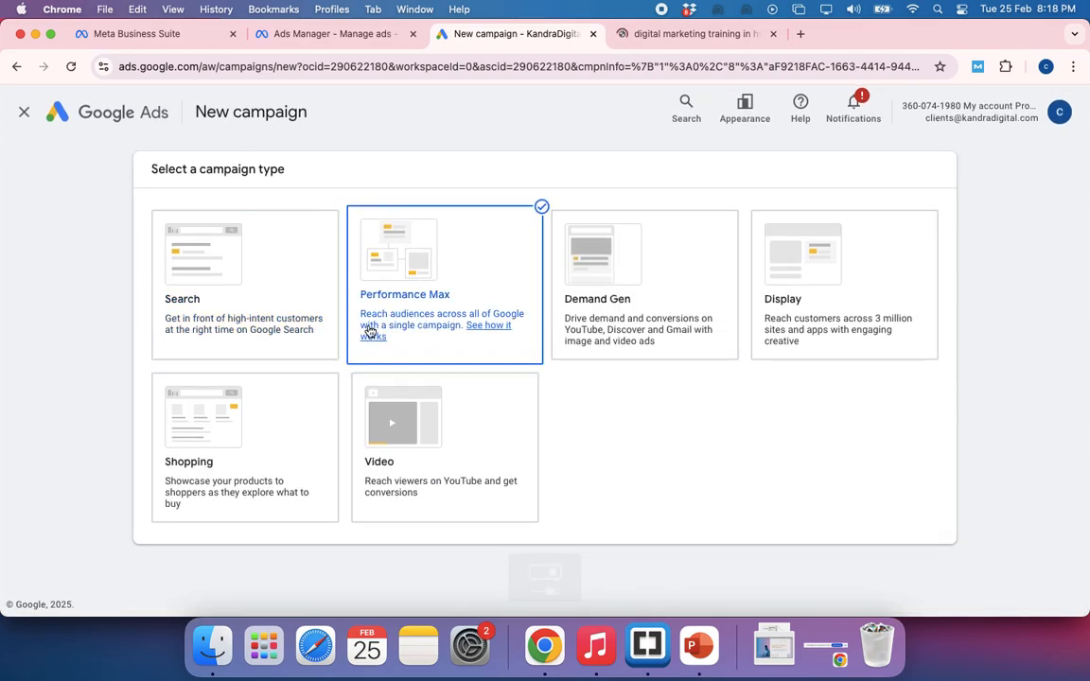
pyautogui.scroll(-2, 302, 323)
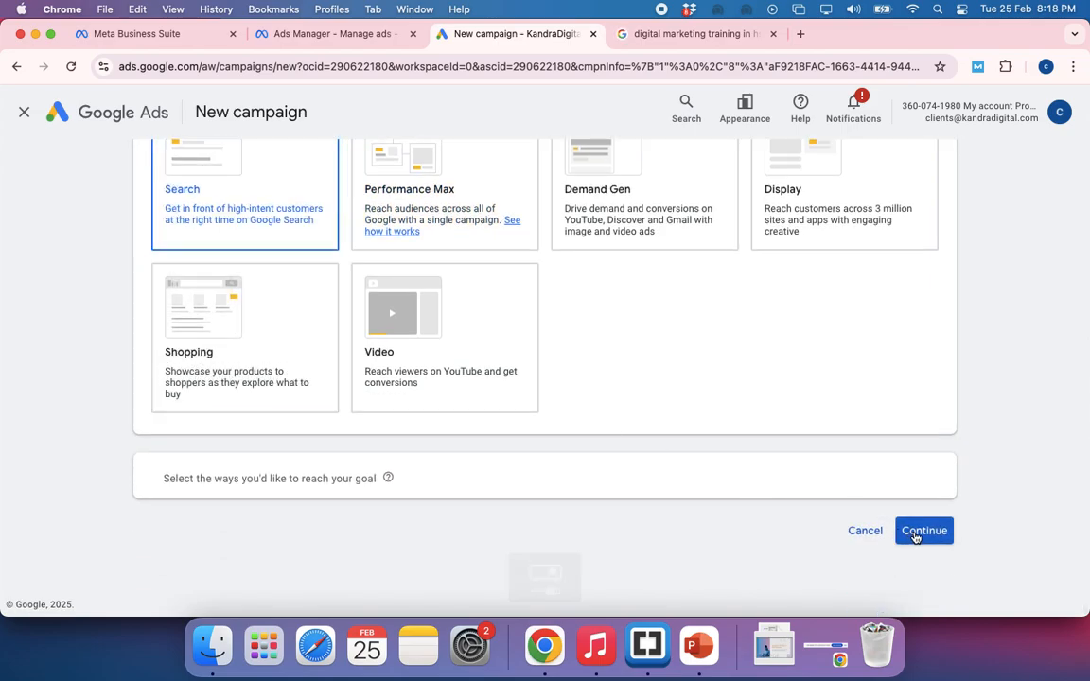
pyautogui.scroll(3, 784, 481)
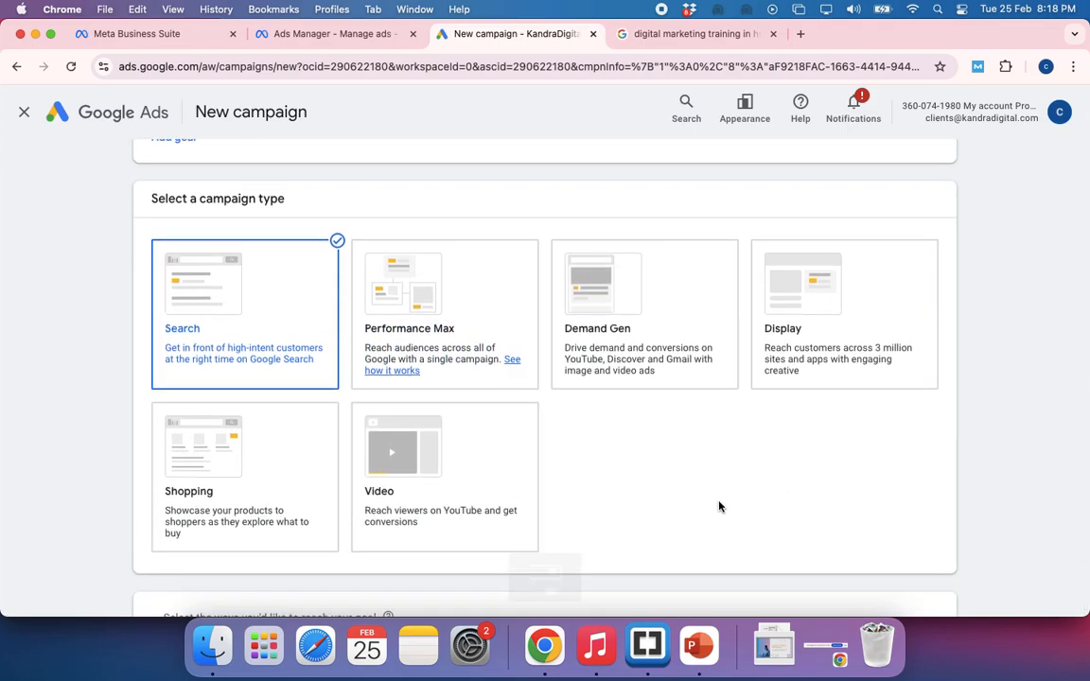
pyautogui.scroll(-2, 720, 508)
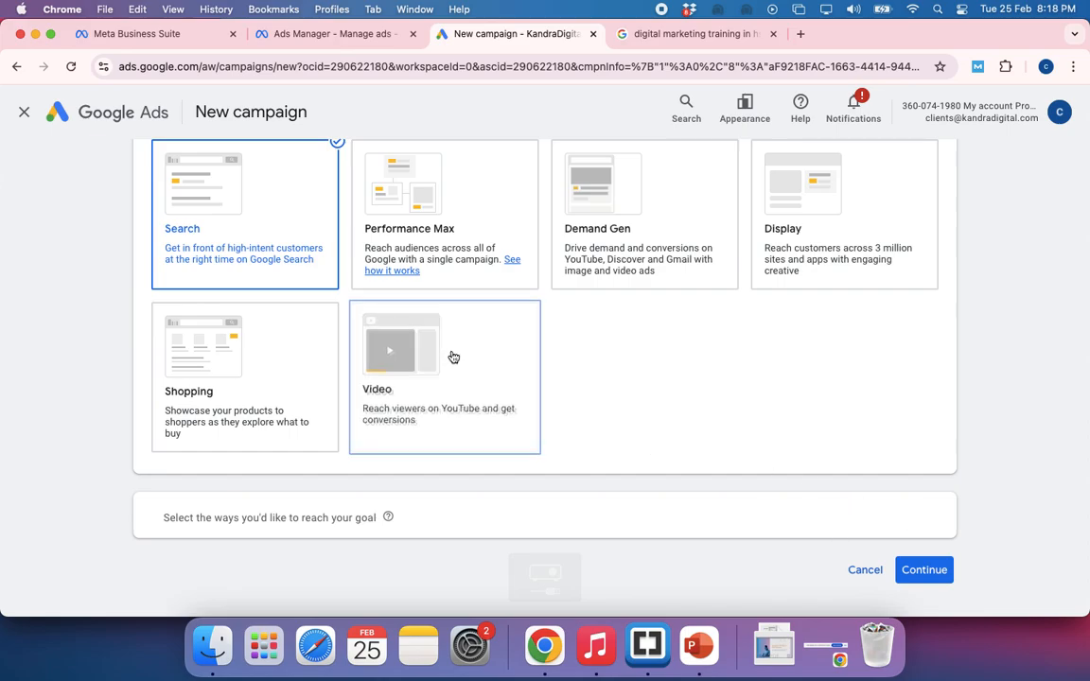
pyautogui.scroll(3, 699, 420)
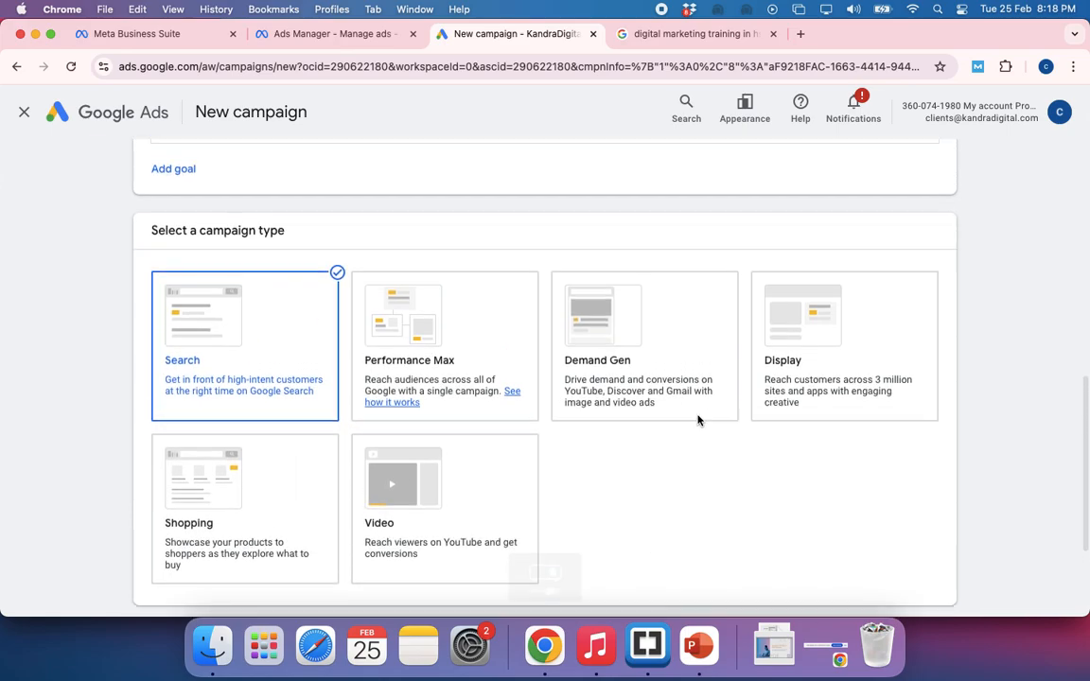
pyautogui.scroll(8, 698, 420)
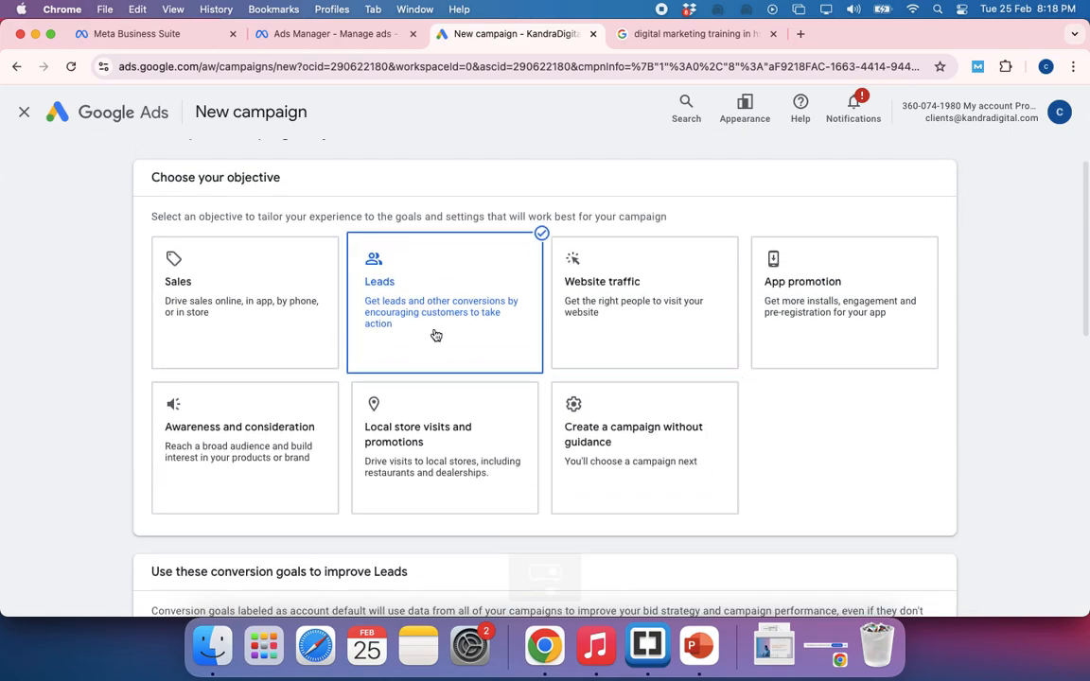
pyautogui.scroll(-10, 491, 394)
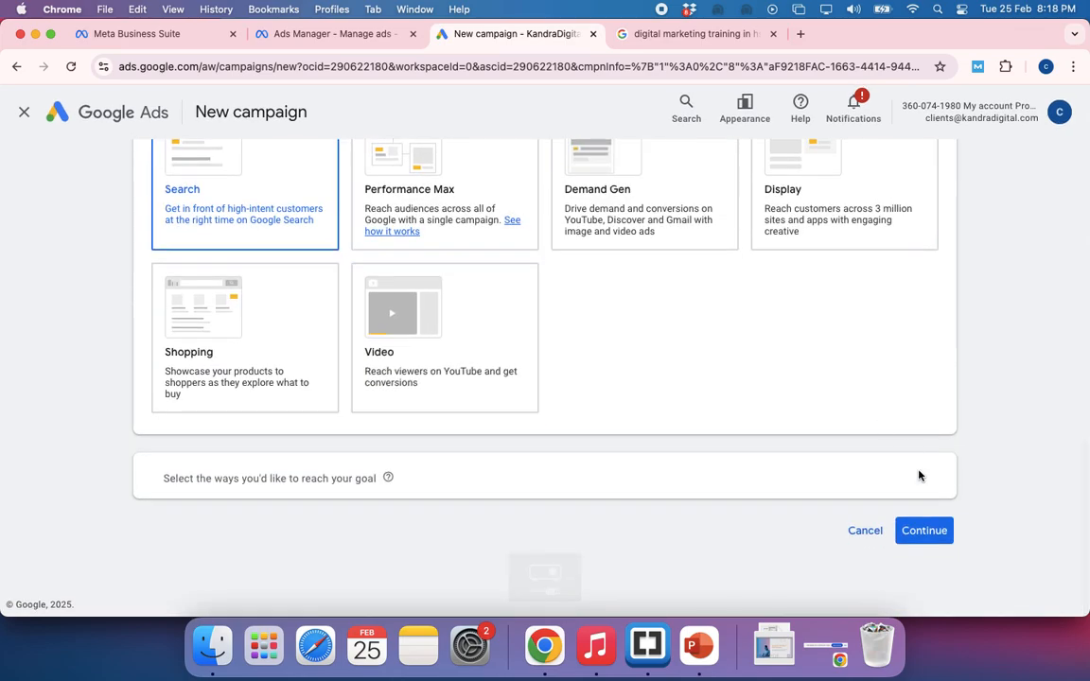
# Name the campaign "Leads-Search-6 Feb25 EVE-test" and start it as a new campaign instead of finishing a saved draft
pyautogui.click(927, 532)
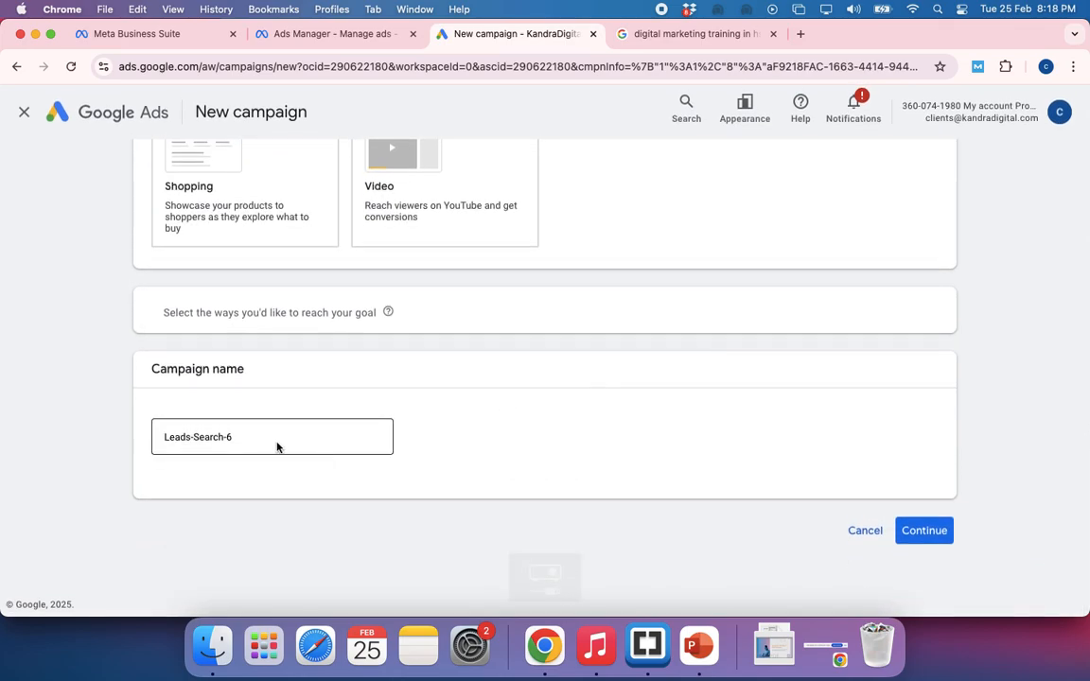
pyautogui.click(244, 440)
pyautogui.write('Feb2')
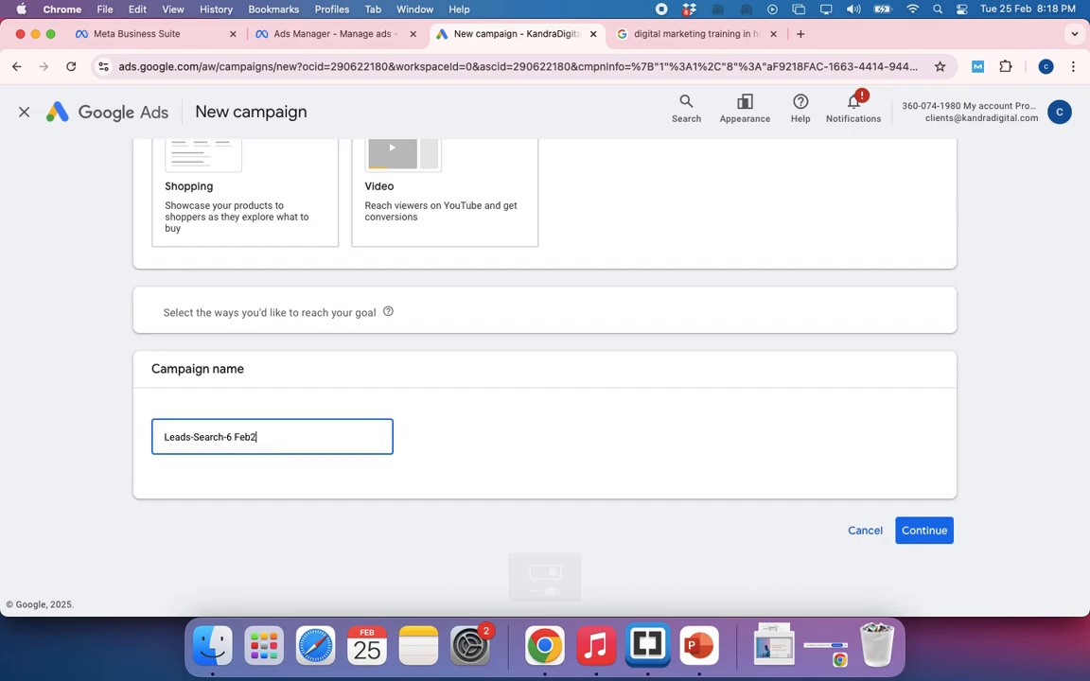
pyautogui.write('5 EVE-test')
pyautogui.press('super+a')
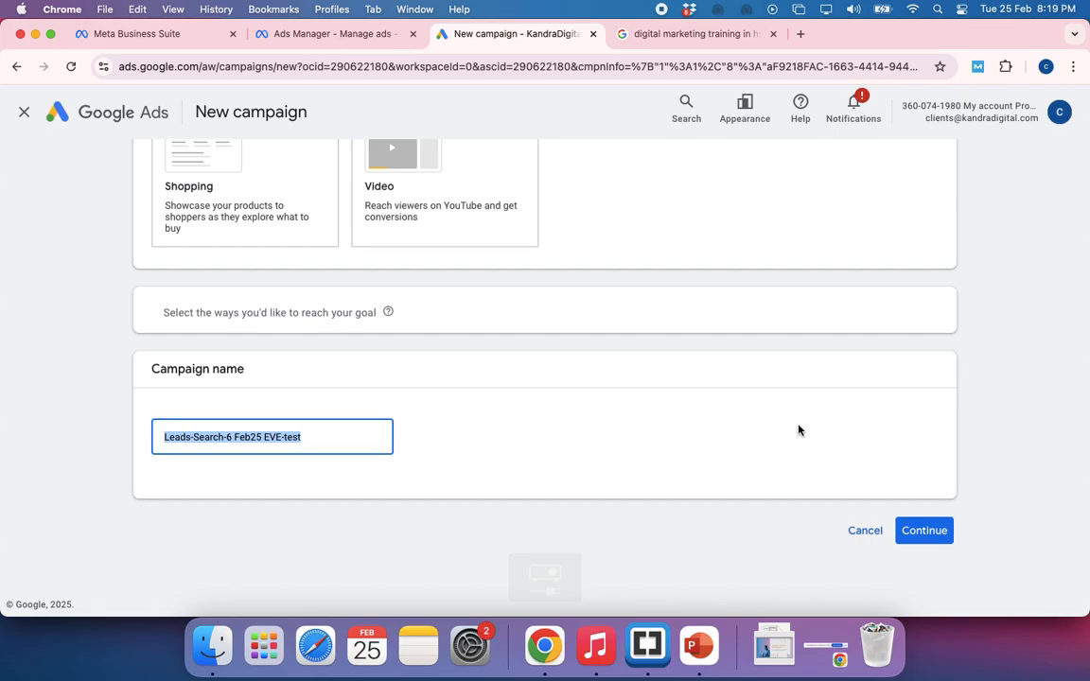
pyautogui.click(919, 530)
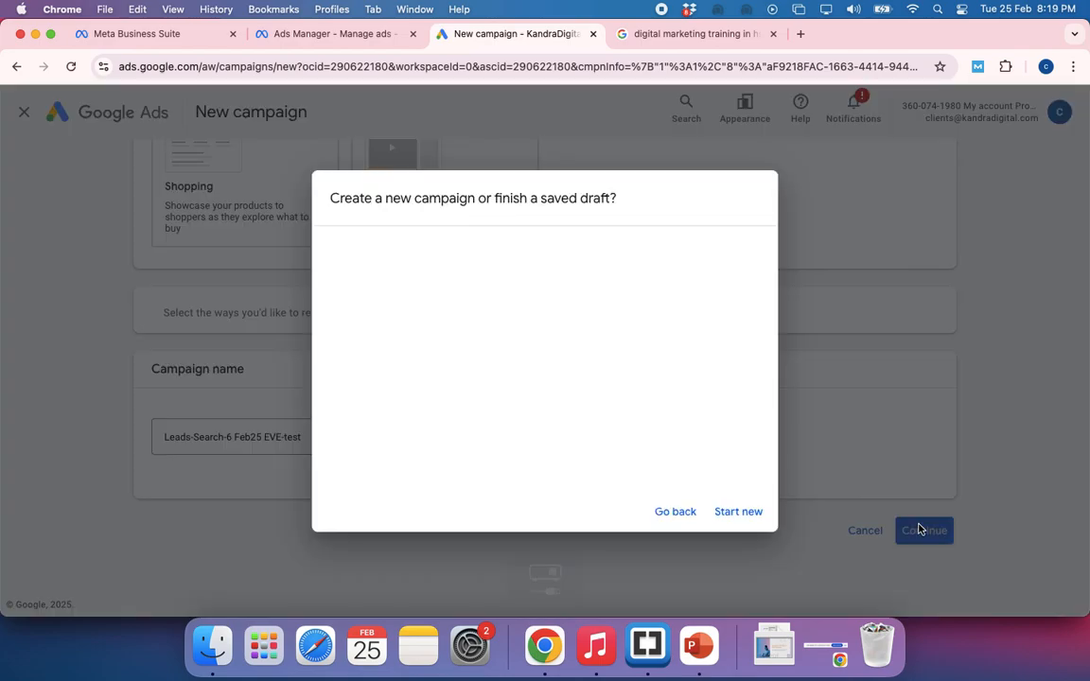
pyautogui.click(733, 516)
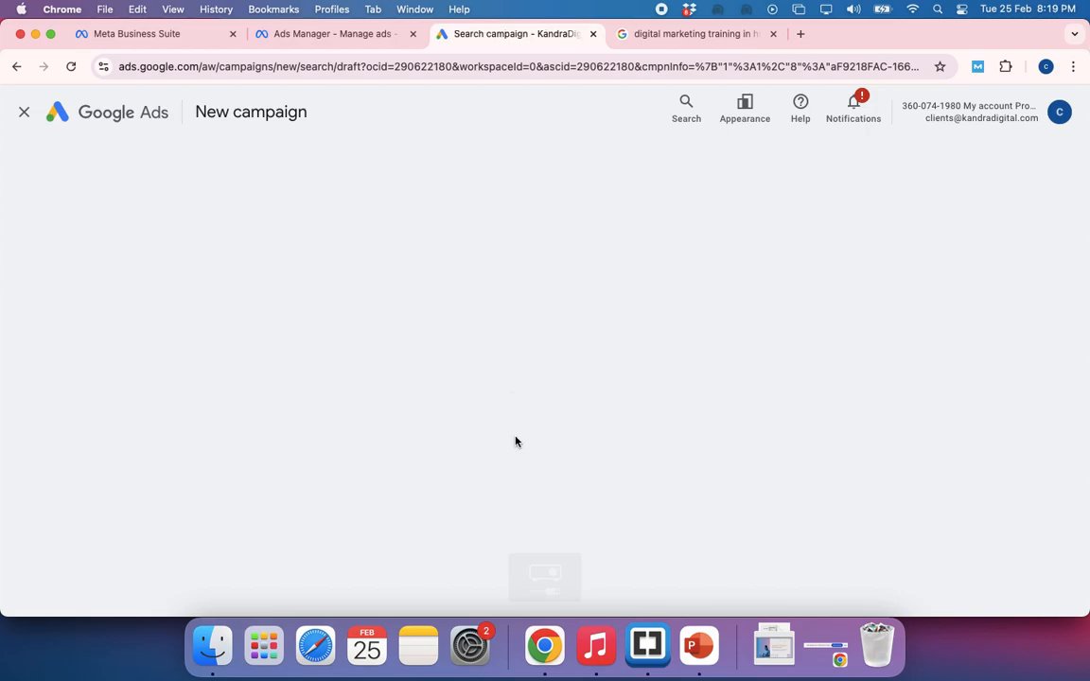
# Set the bidding focus to Clicks and enable a maximum cost per click bid limit
pyautogui.click(284, 284)
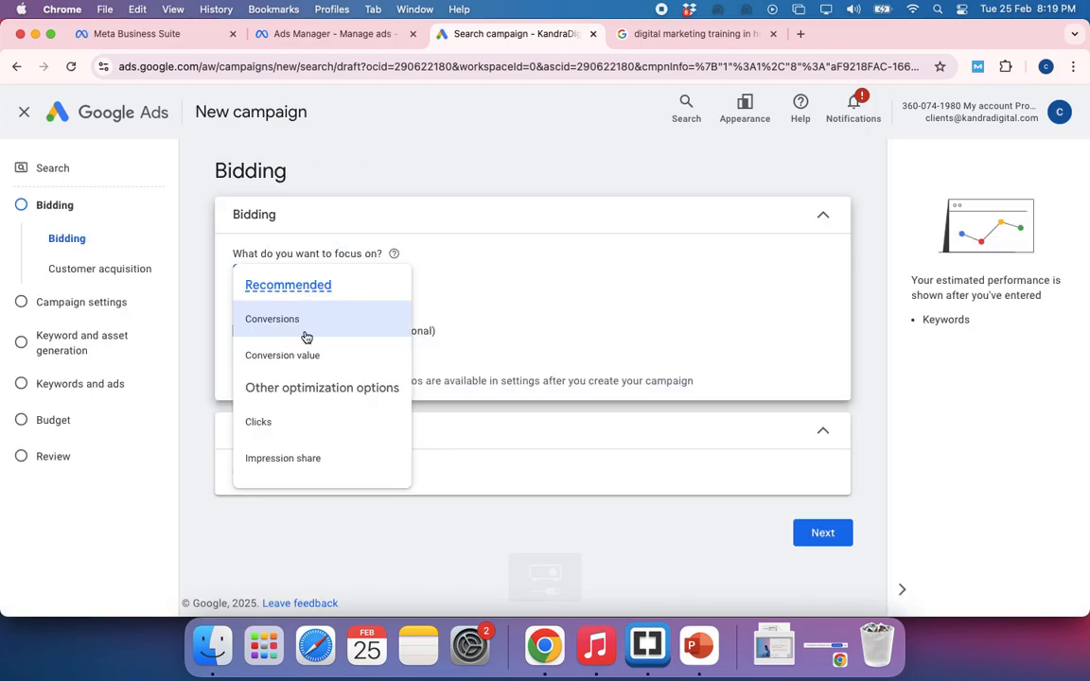
pyautogui.click(258, 424)
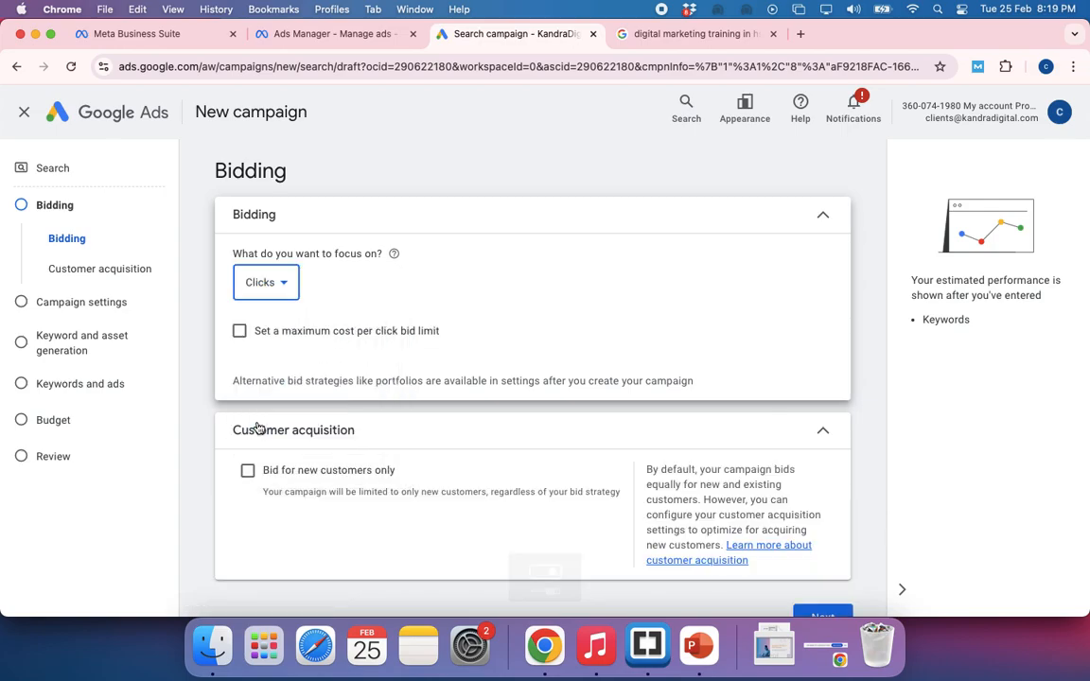
pyautogui.click(240, 331)
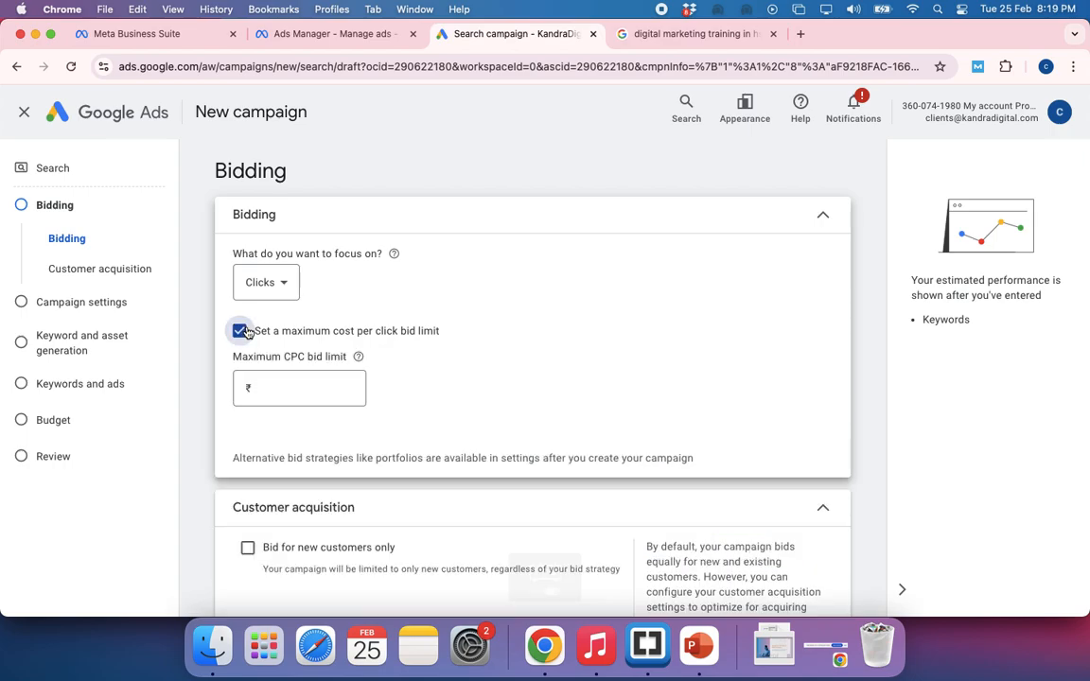
# Set the bidding focus to Conversions and enable a target cost per action
pyautogui.click(284, 282)
pyautogui.click(265, 320)
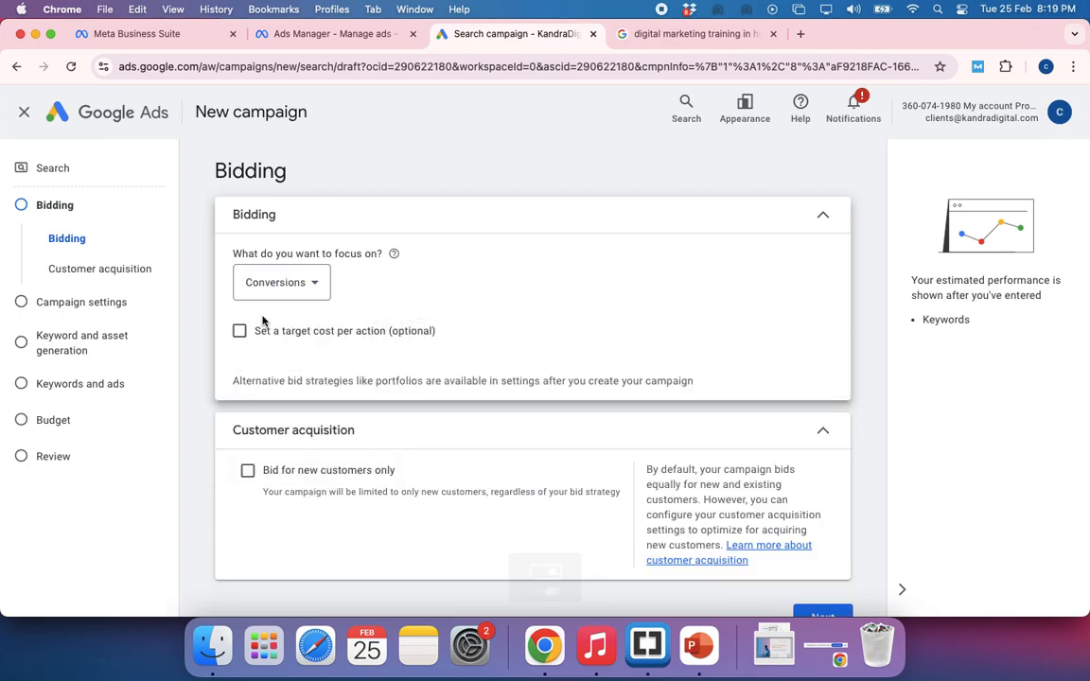
pyautogui.click(241, 333)
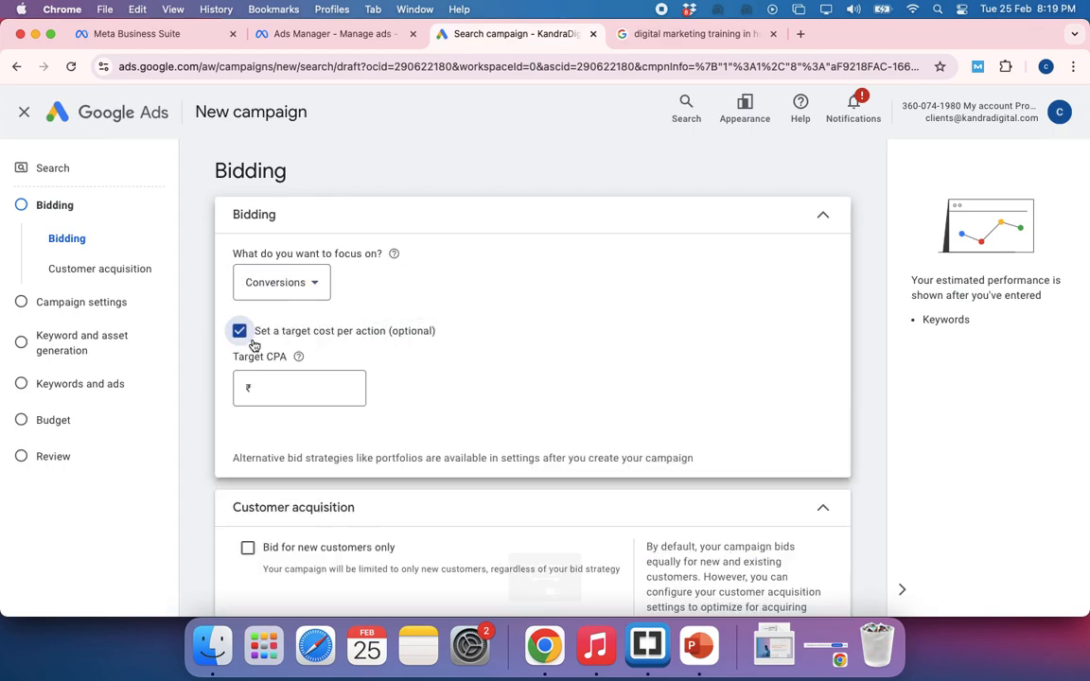
pyautogui.click(313, 384)
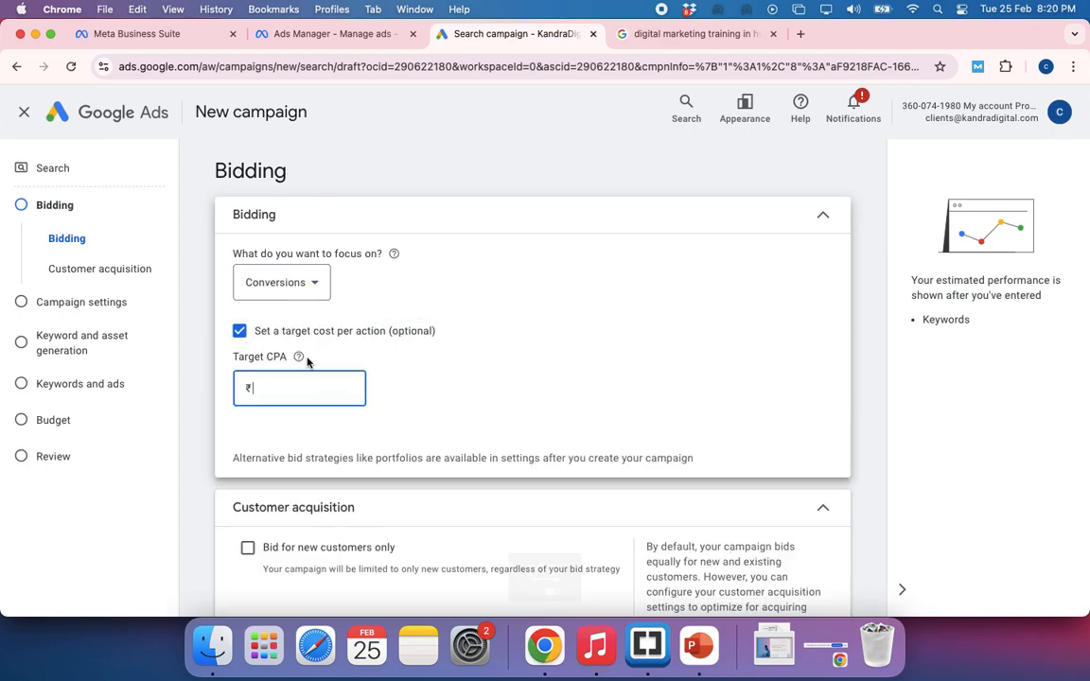
# Switch to the Ads Budget Calculator spreadsheet and compare the cost per lead of Cases 1, 2, 3 and 5
pyautogui.press('super+grave')
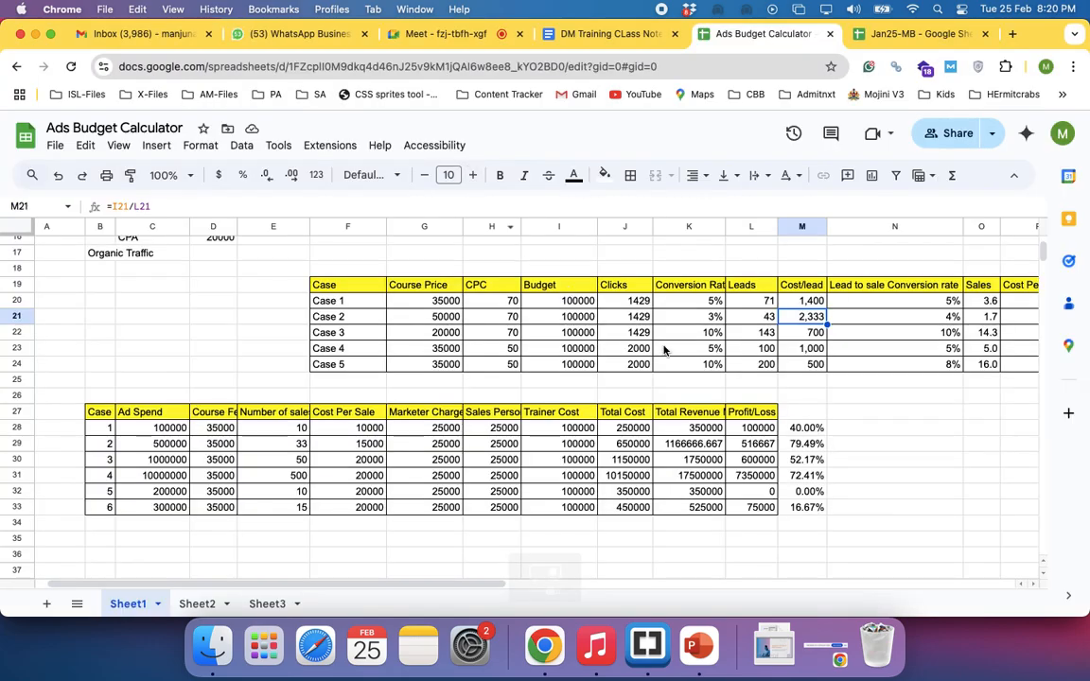
pyautogui.click(811, 305)
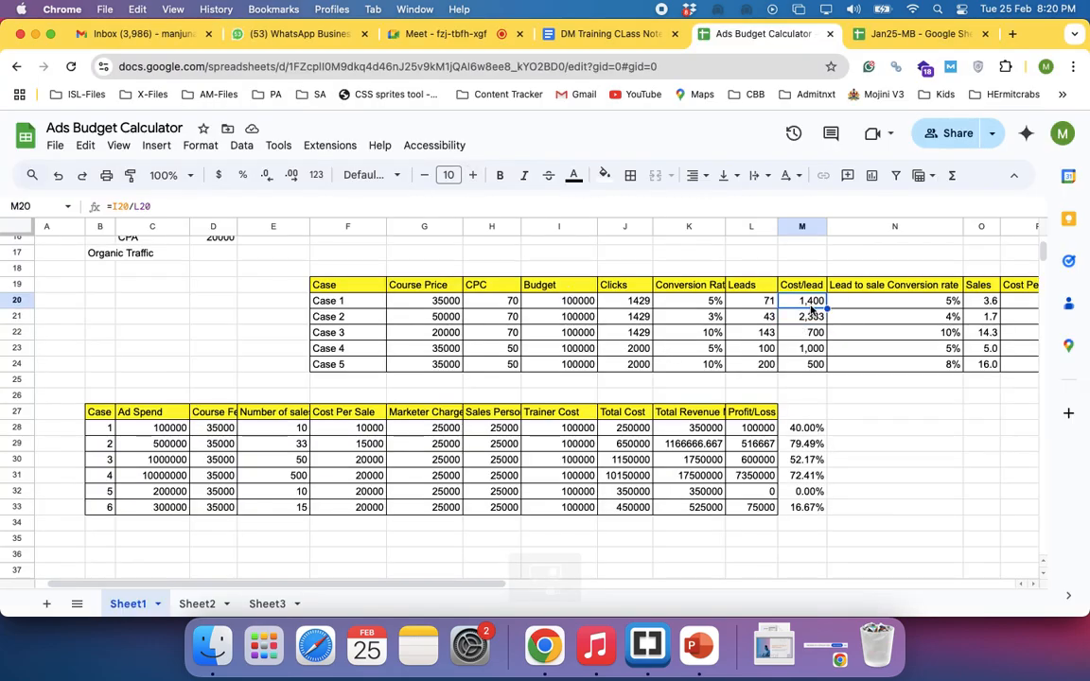
pyautogui.click(813, 318)
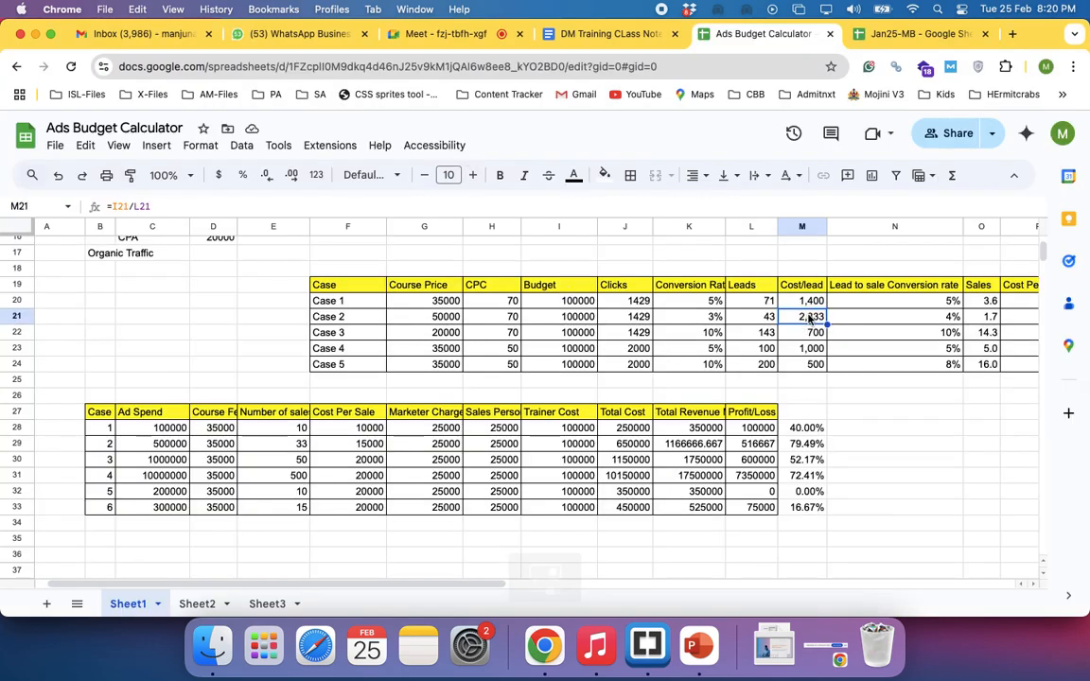
pyautogui.click(813, 332)
pyautogui.click(813, 364)
# Return to the Google Ads campaign and set the target CPA to ₹500
pyautogui.press('super+grave')
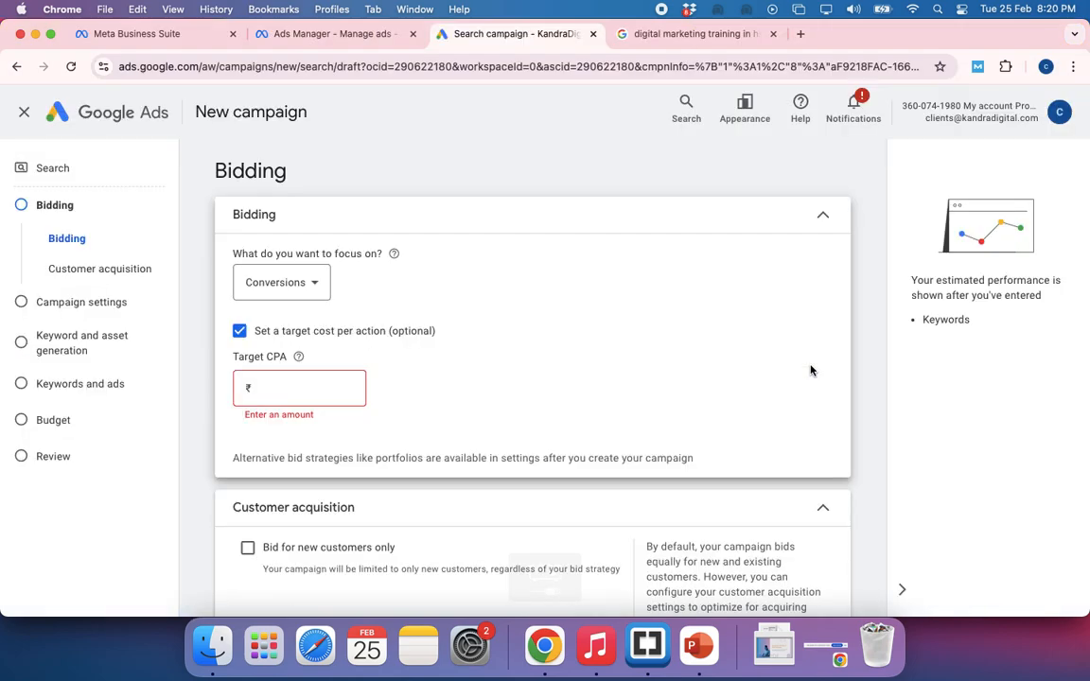
pyautogui.click(287, 389)
pyautogui.write('500')
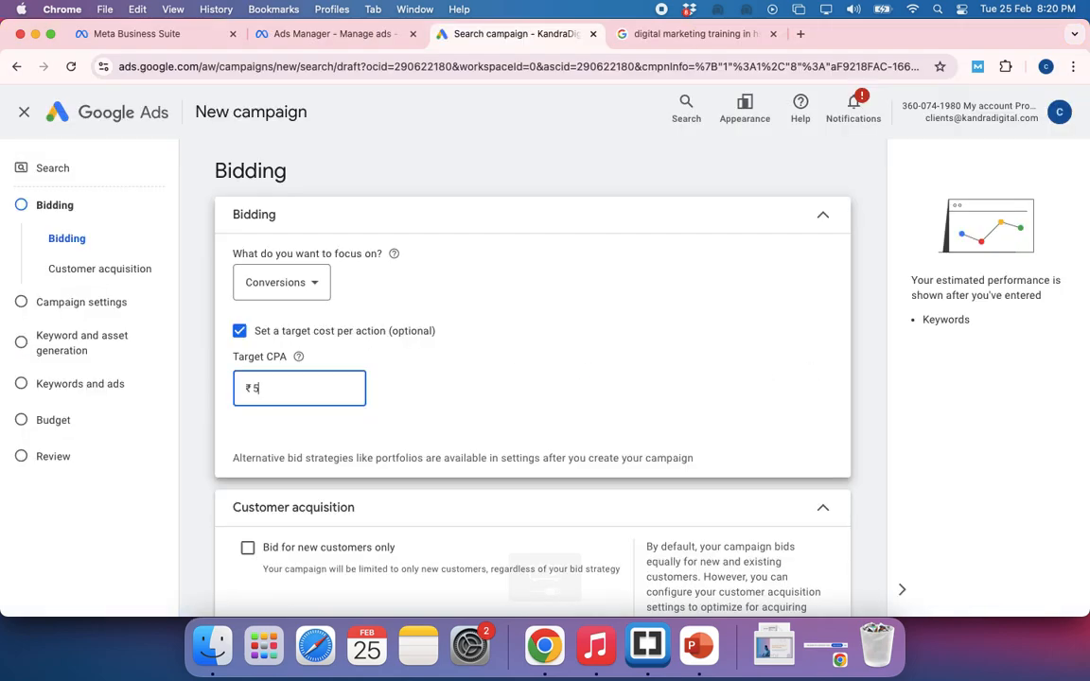
pyautogui.click(469, 381)
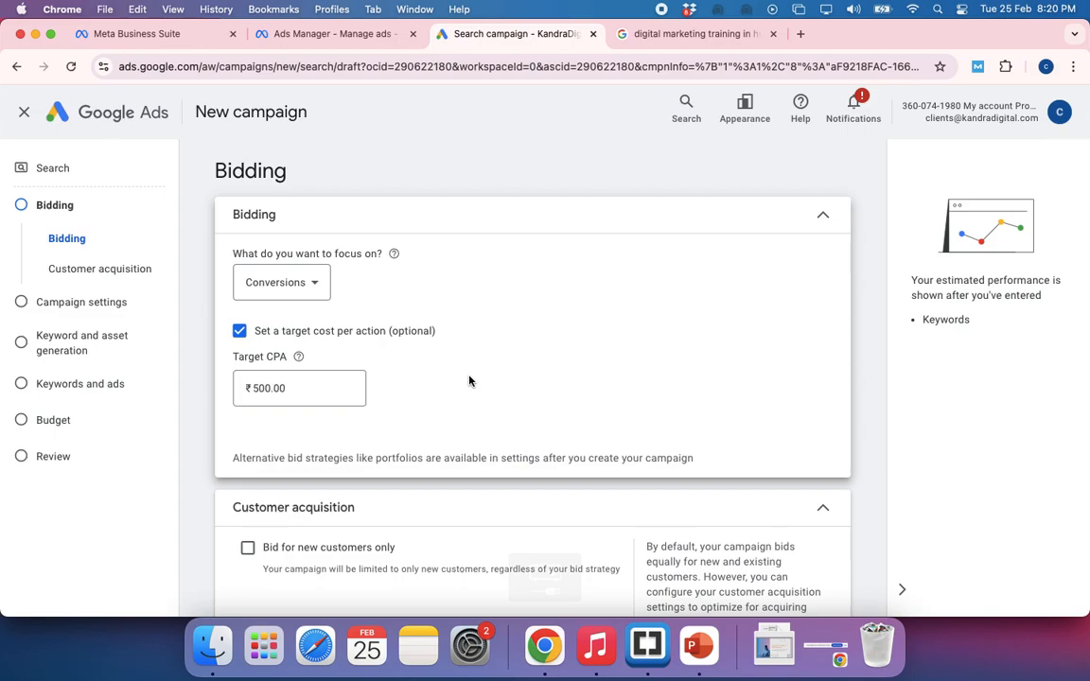
# Check the customer acquisition option, look at the ads on the digital marketing training search page, and return to the campaign
pyautogui.scroll(-3, 469, 381)
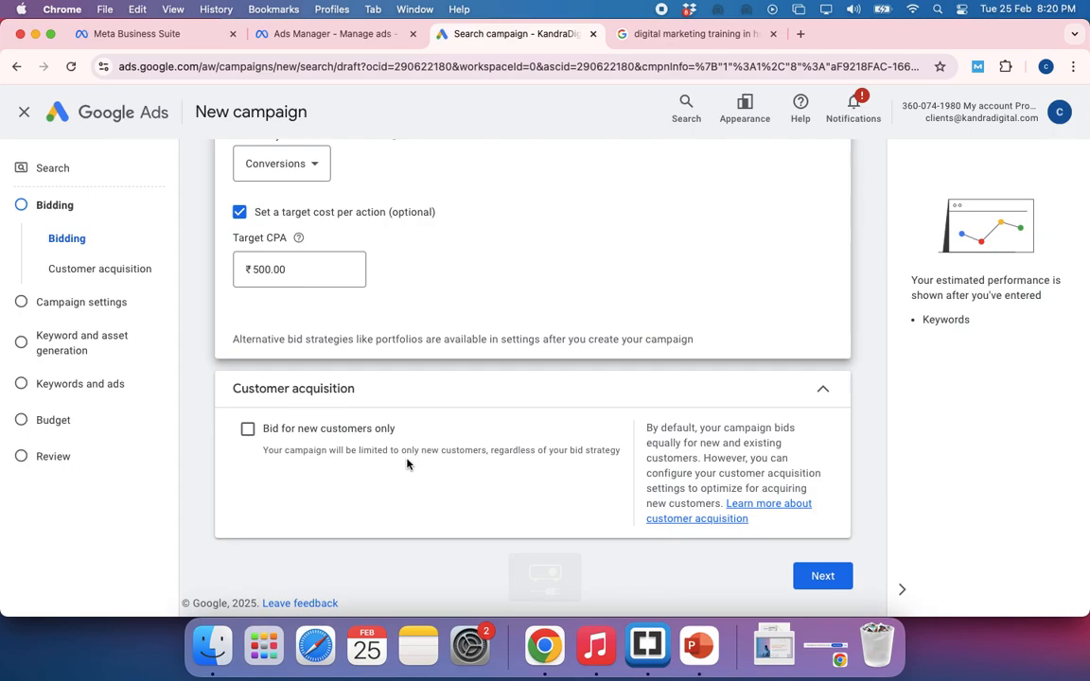
pyautogui.click(693, 34)
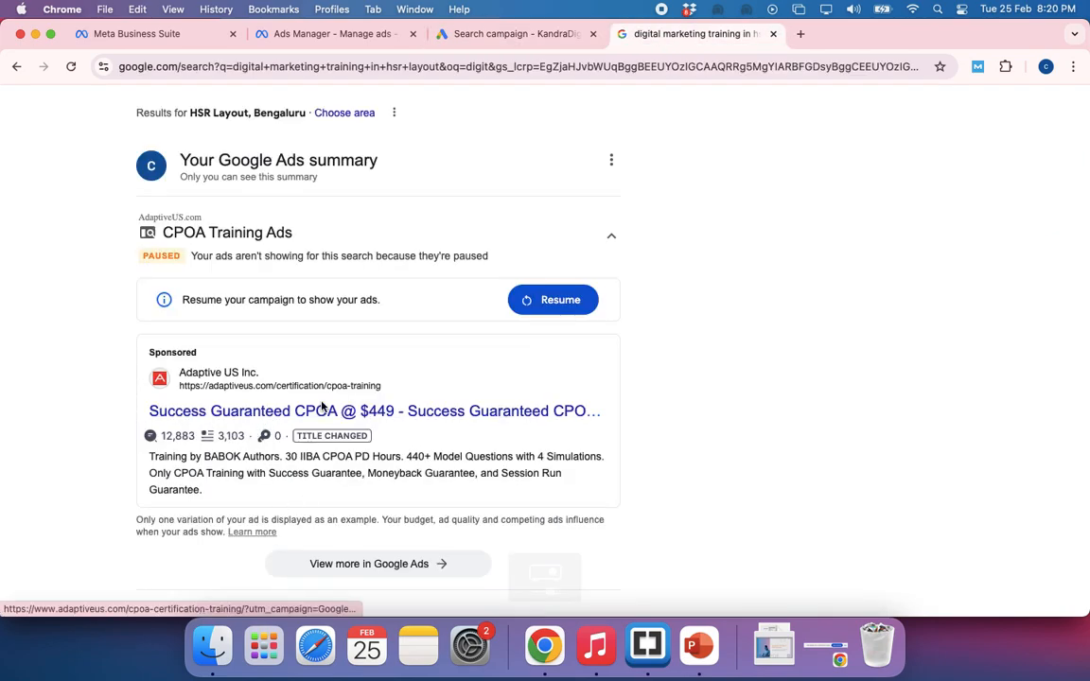
pyautogui.click(522, 38)
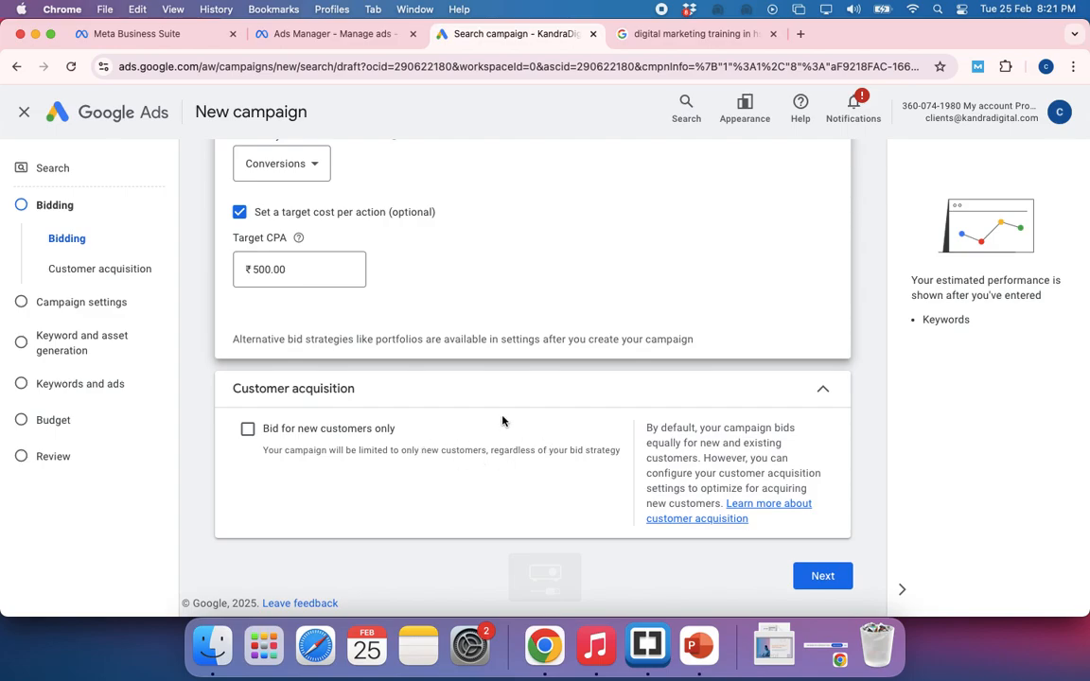
# Review the bidding and customer acquisition settings, and continue to the campaign settings without limiting bids to new customers
pyautogui.scroll(3, 502, 421)
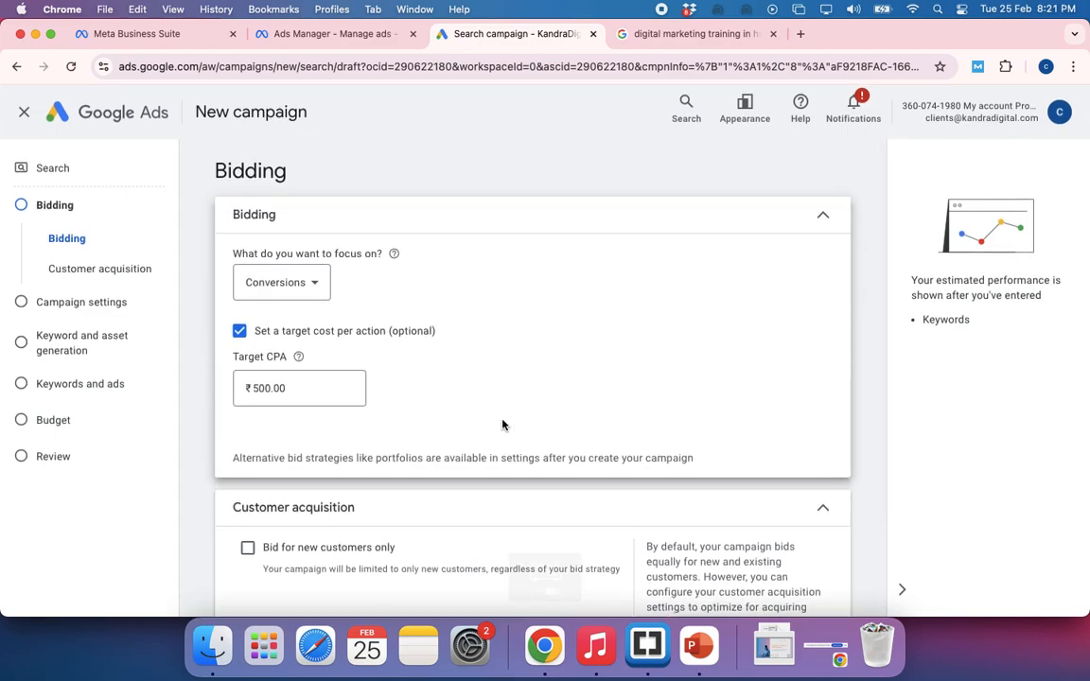
pyautogui.scroll(-2, 502, 425)
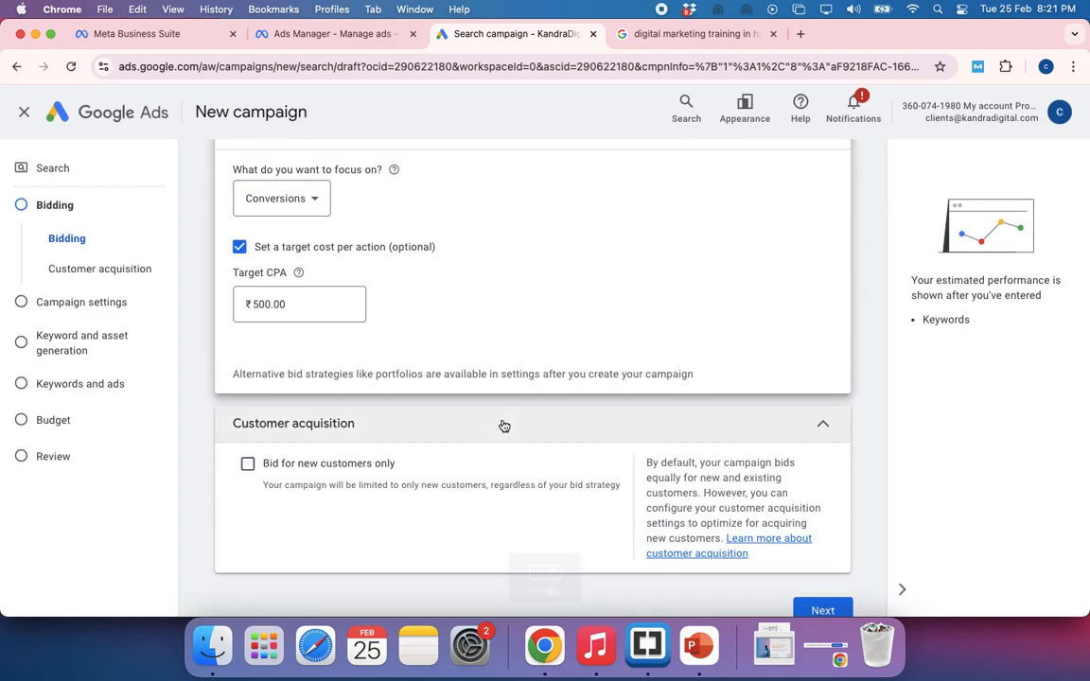
pyautogui.scroll(-1, 505, 425)
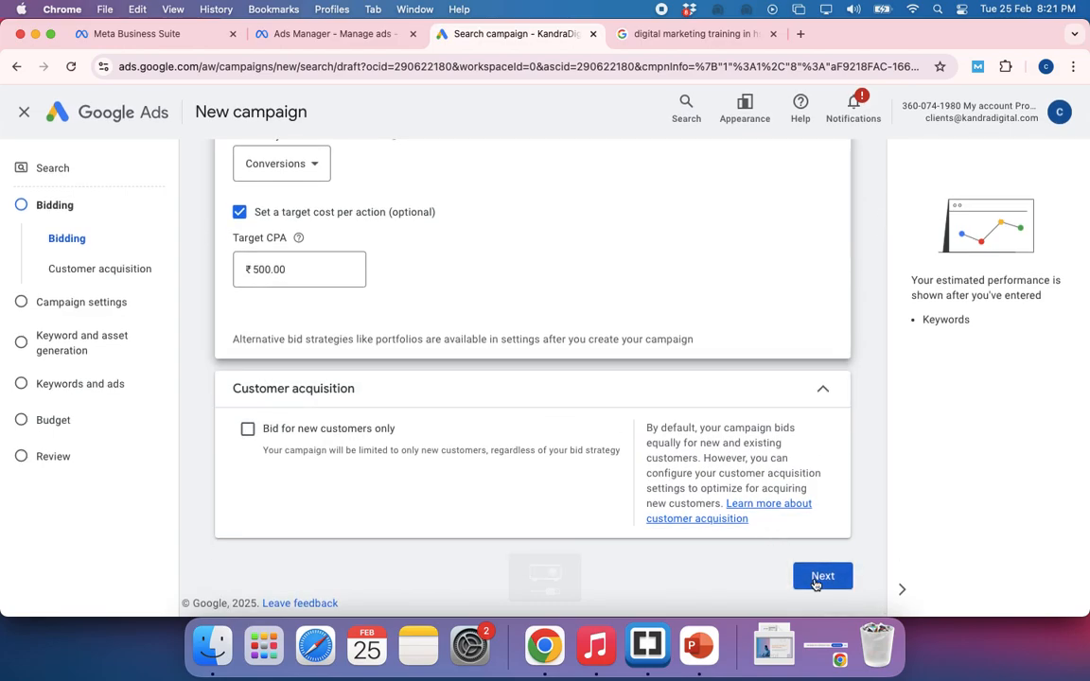
pyautogui.scroll(3, 507, 420)
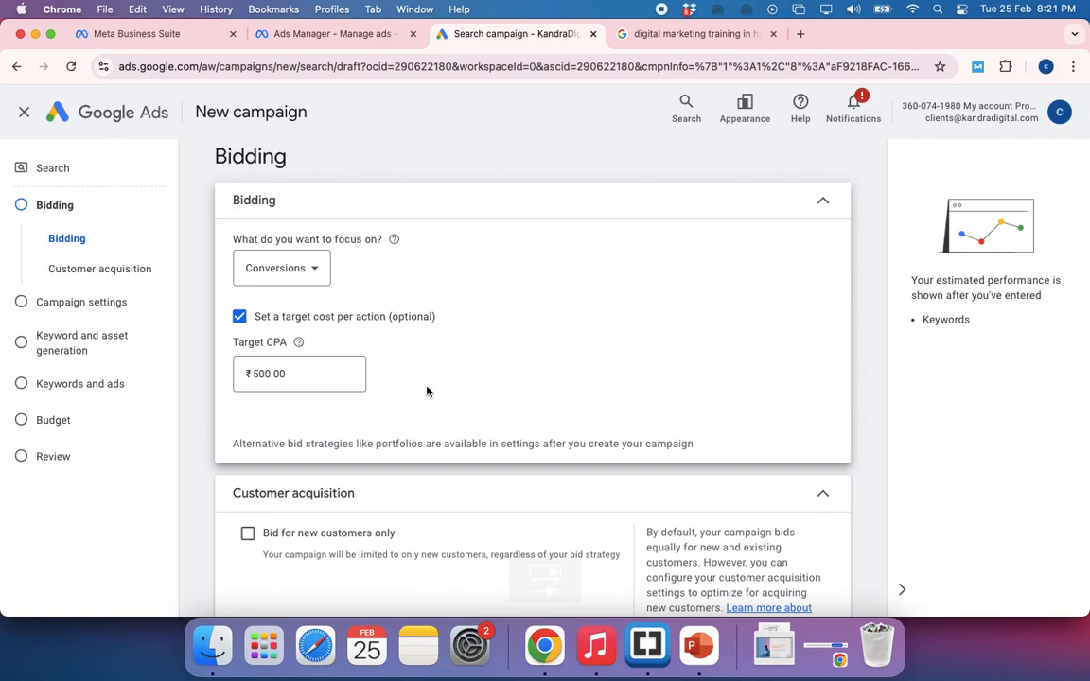
pyautogui.scroll(-3, 494, 413)
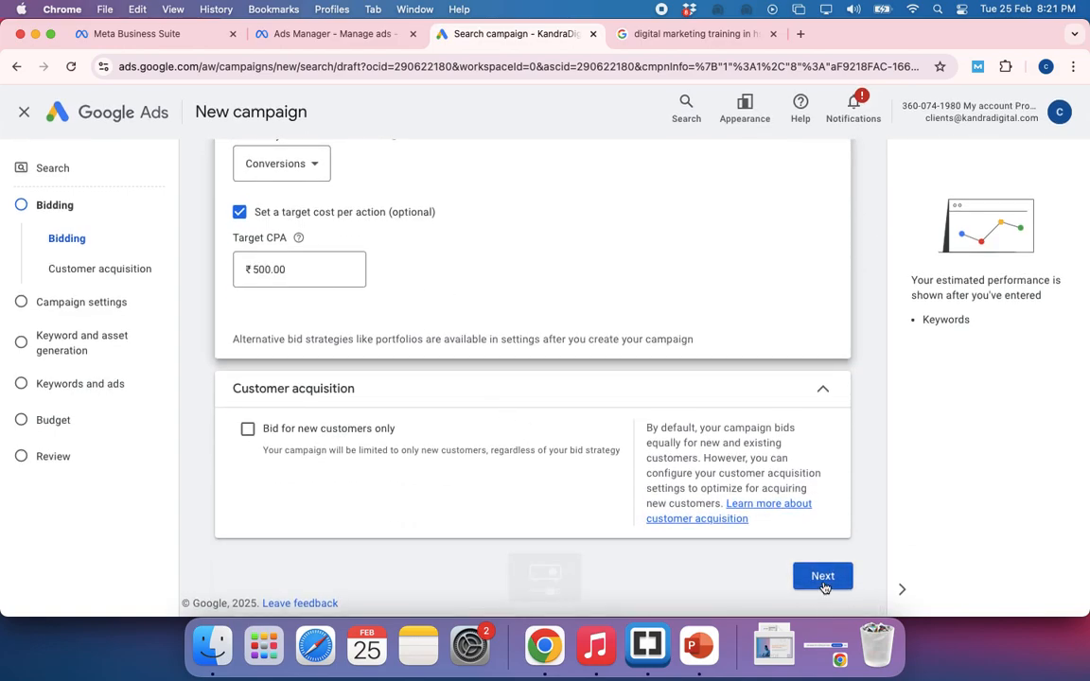
pyautogui.click(823, 579)
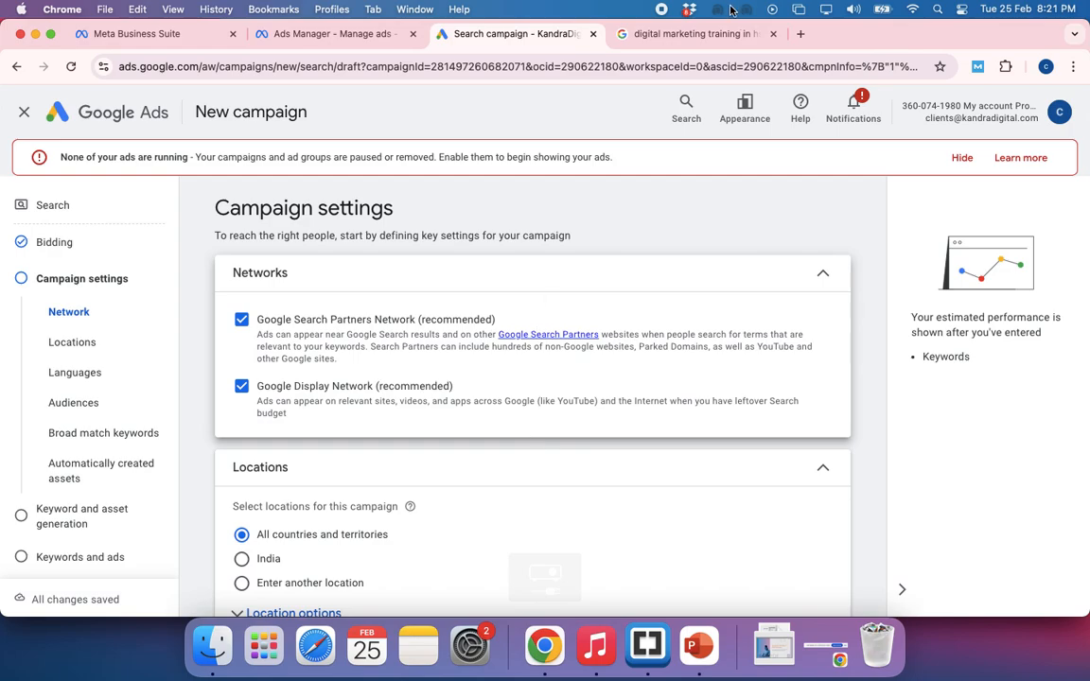
# Check the ads on the existing search page, and search for "digital marketing training in hsr layout" in a new incognito window
pyautogui.click(686, 34)
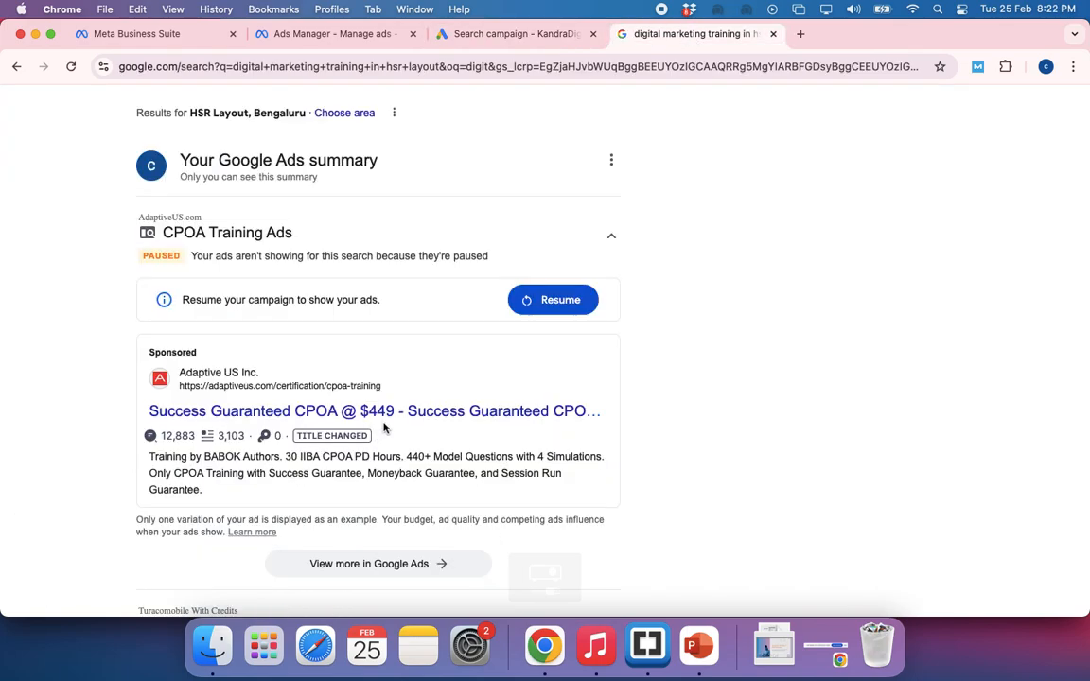
pyautogui.scroll(-3, 443, 422)
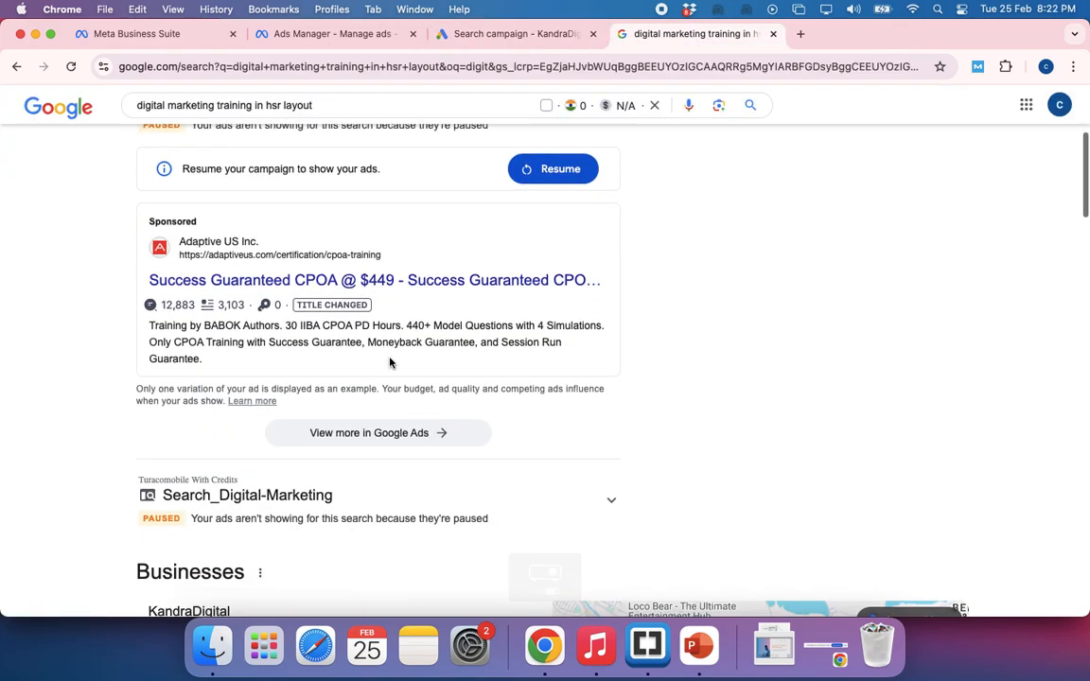
pyautogui.scroll(3, 450, 369)
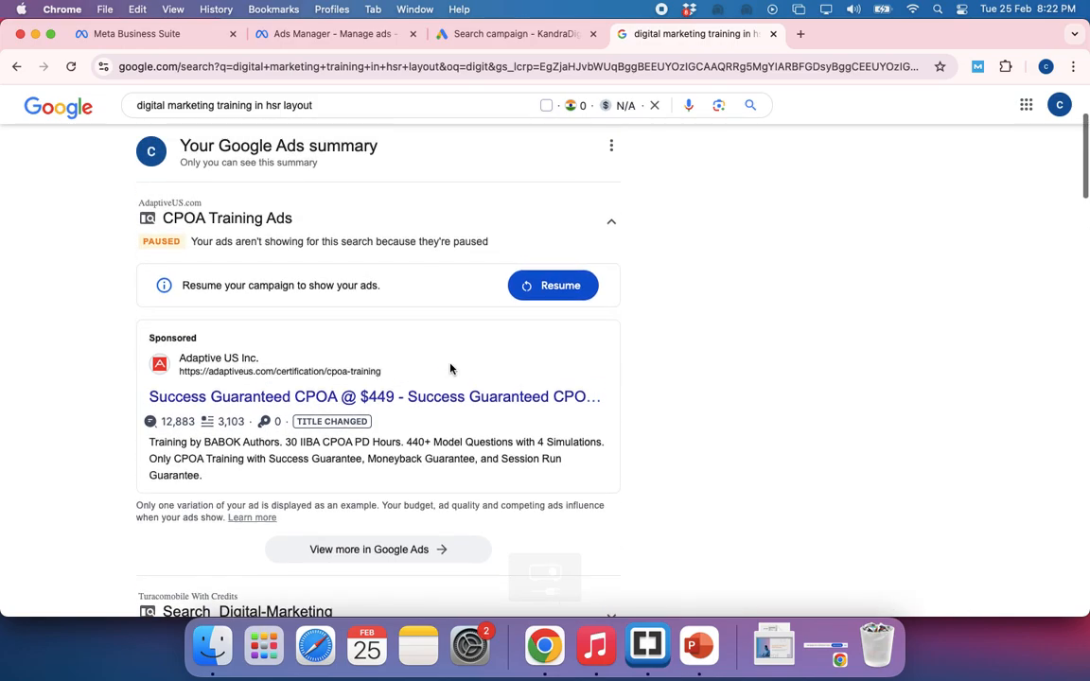
pyautogui.press('super+shift+n')
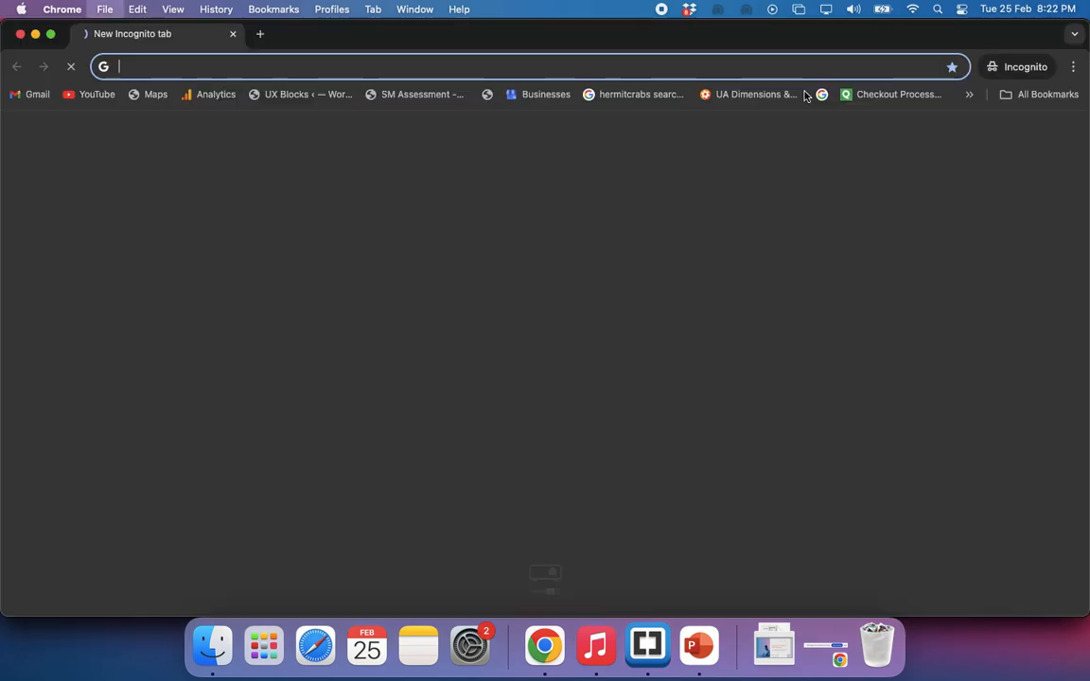
pyautogui.write('digit')
pyautogui.press('Return')
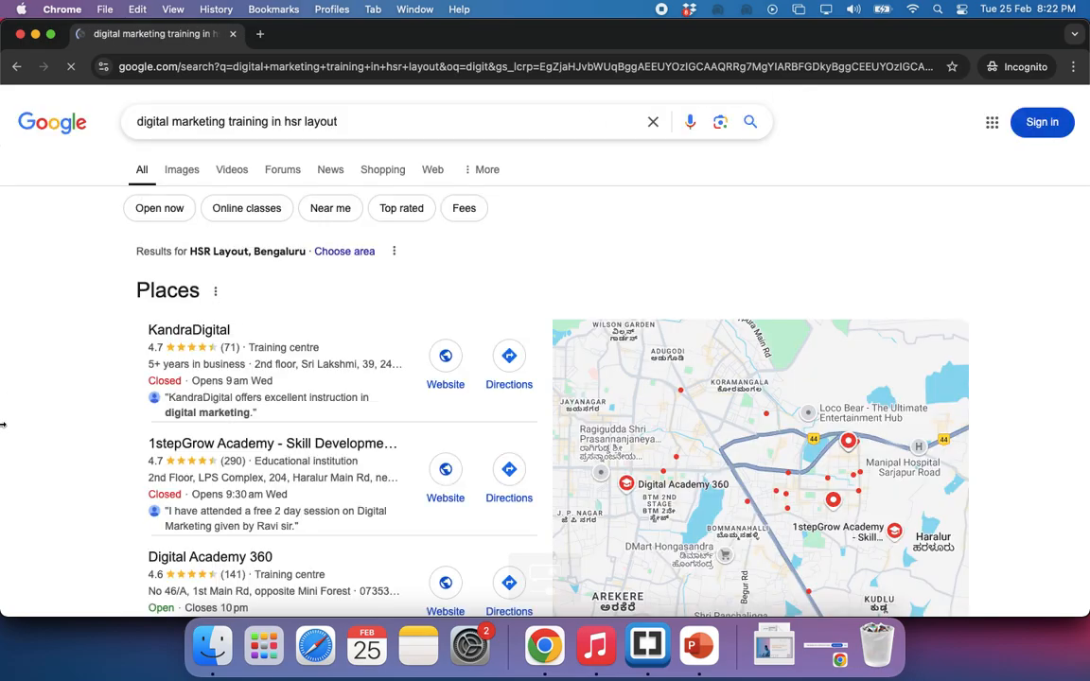
# Search Google for "digital marketing training in bangalore" and for "csm training in bangalore" in the incognito window
pyautogui.click(285, 122)
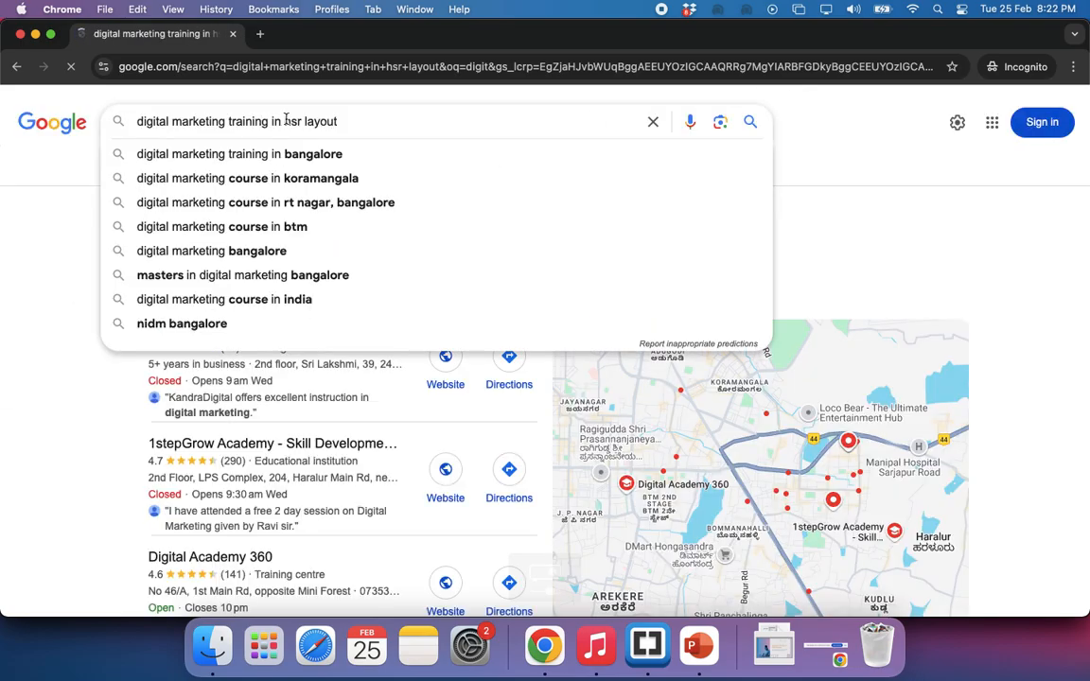
pyautogui.click(277, 154)
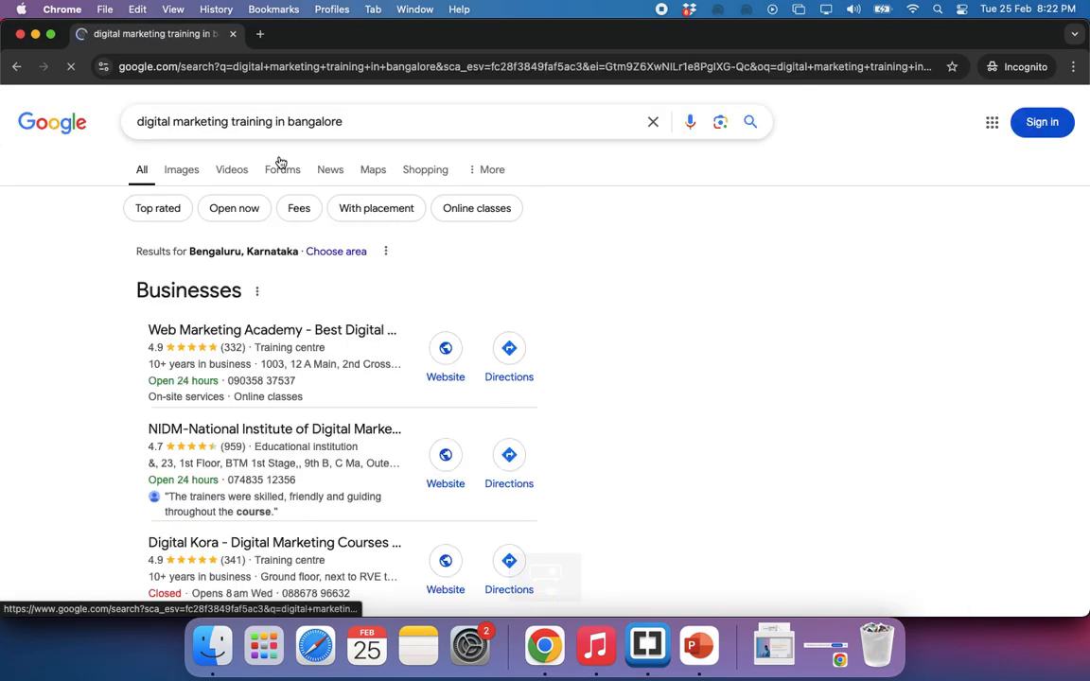
pyautogui.click(226, 123)
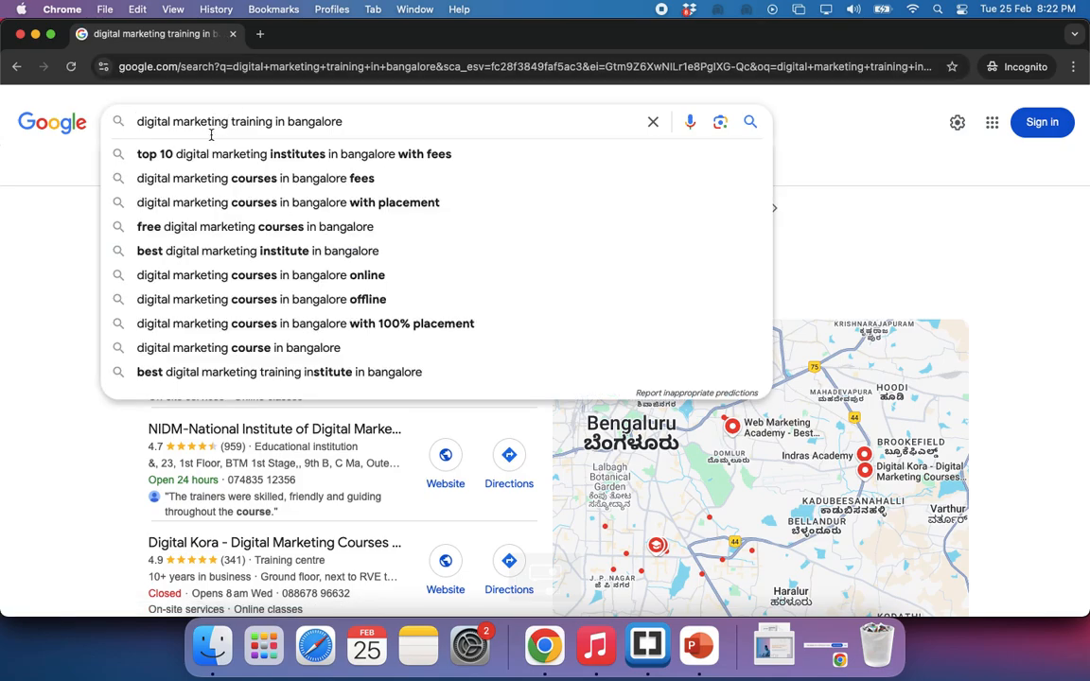
pyautogui.tripleClick(211, 134)
pyautogui.write('csm tr')
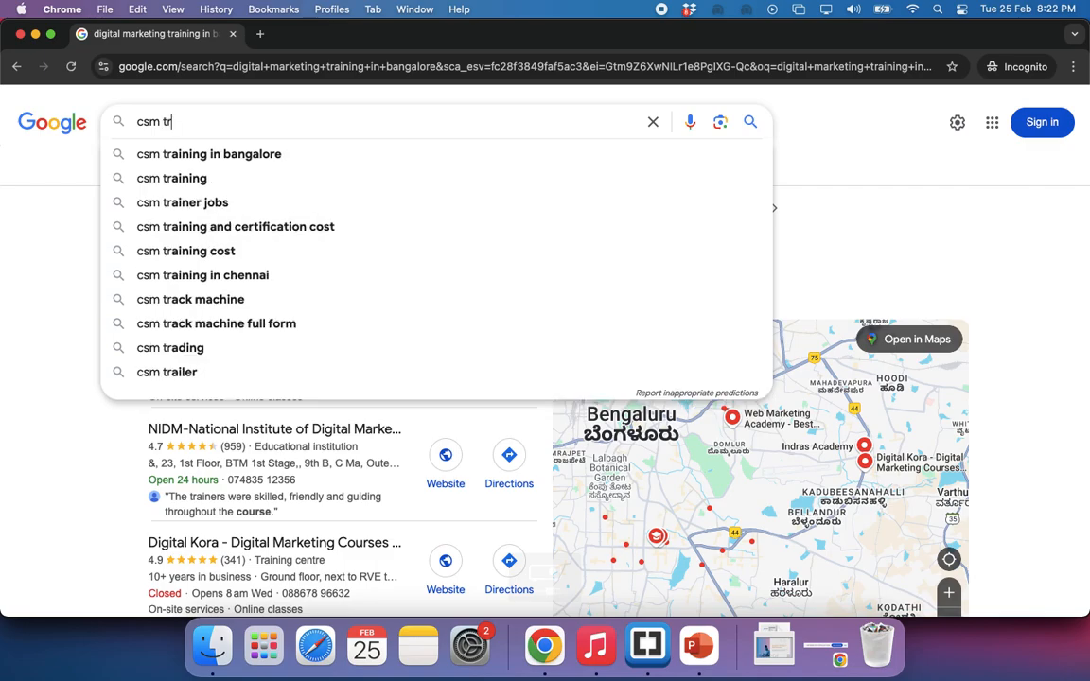
pyautogui.press('Down')
pyautogui.press('Return')
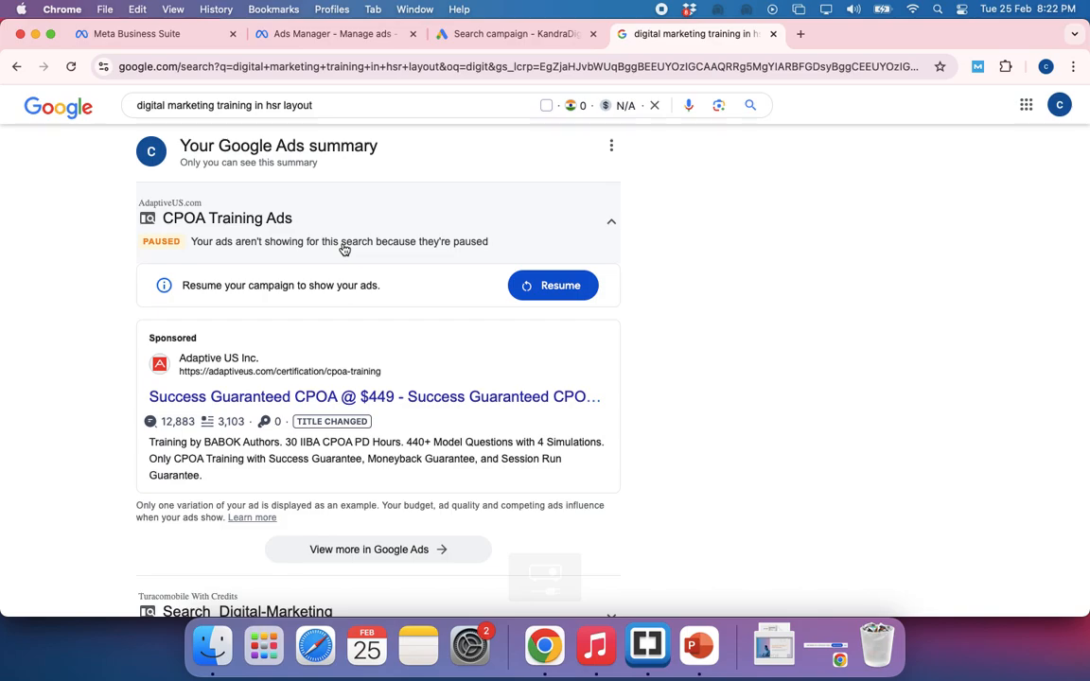
# Switch to the browser window with the Ads Budget Calculator and search for "csm training in bangalore" in a new incognito window from there
pyautogui.press('super+grave')
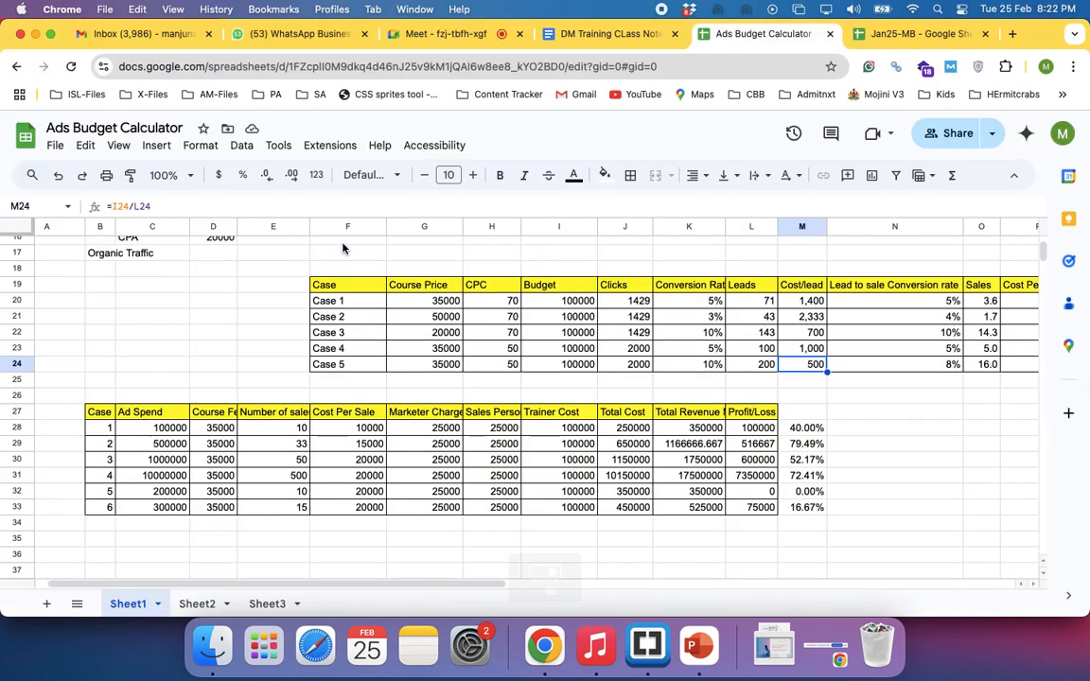
pyautogui.press('super+shift+n')
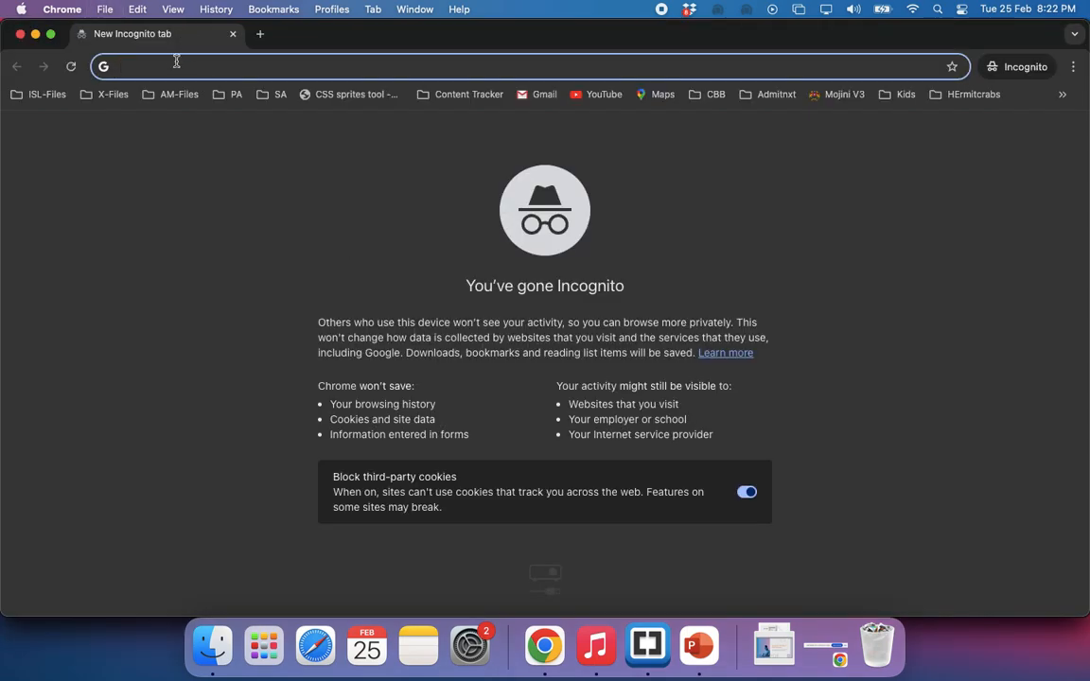
pyautogui.write('cs')
pyautogui.press('Return')
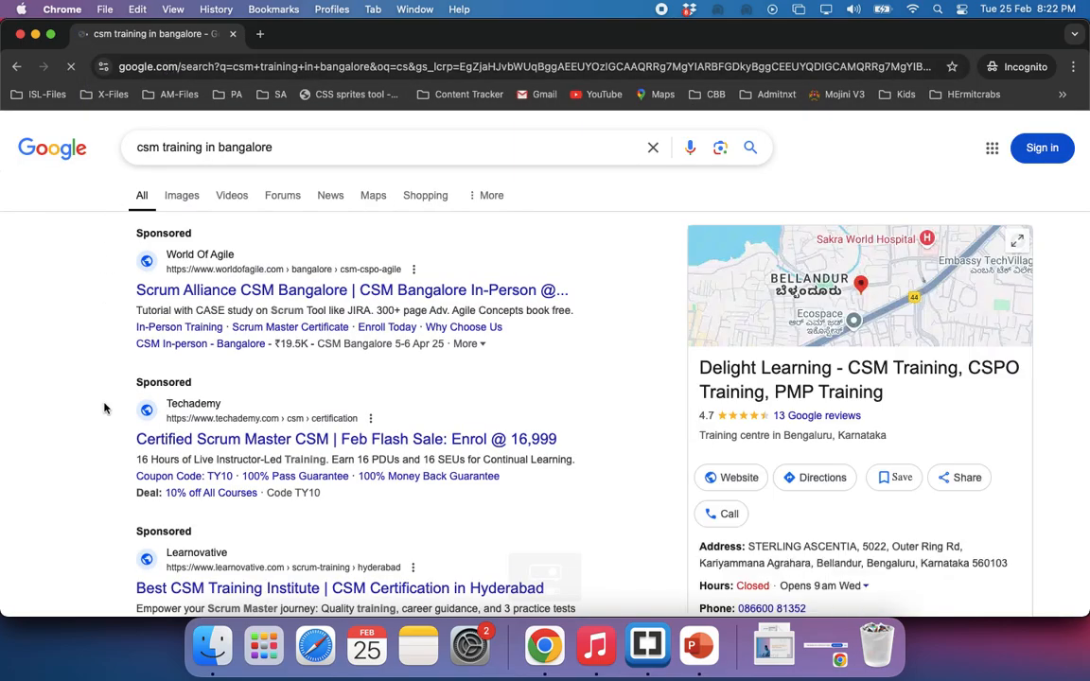
# Examine the sponsored results for CSM training in Bangalore, comparing the World Of Agile, Techademy and Learnovative ads with the organic listings
pyautogui.scroll(-1, 104, 405)
pyautogui.scroll(-1, 104, 406)
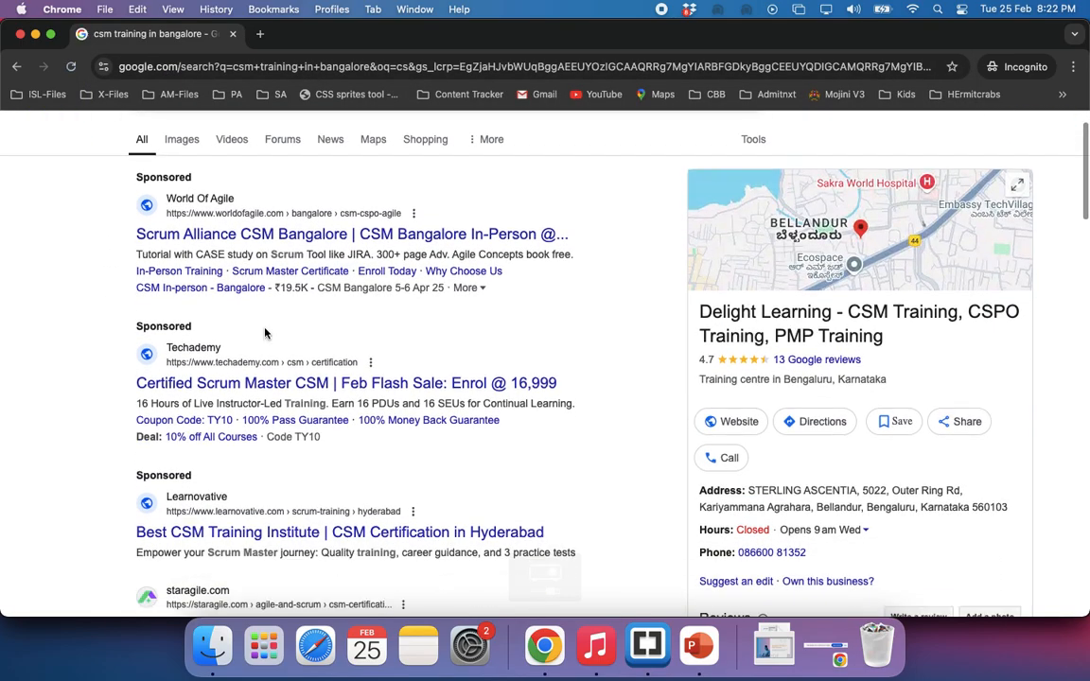
pyautogui.scroll(2, 265, 332)
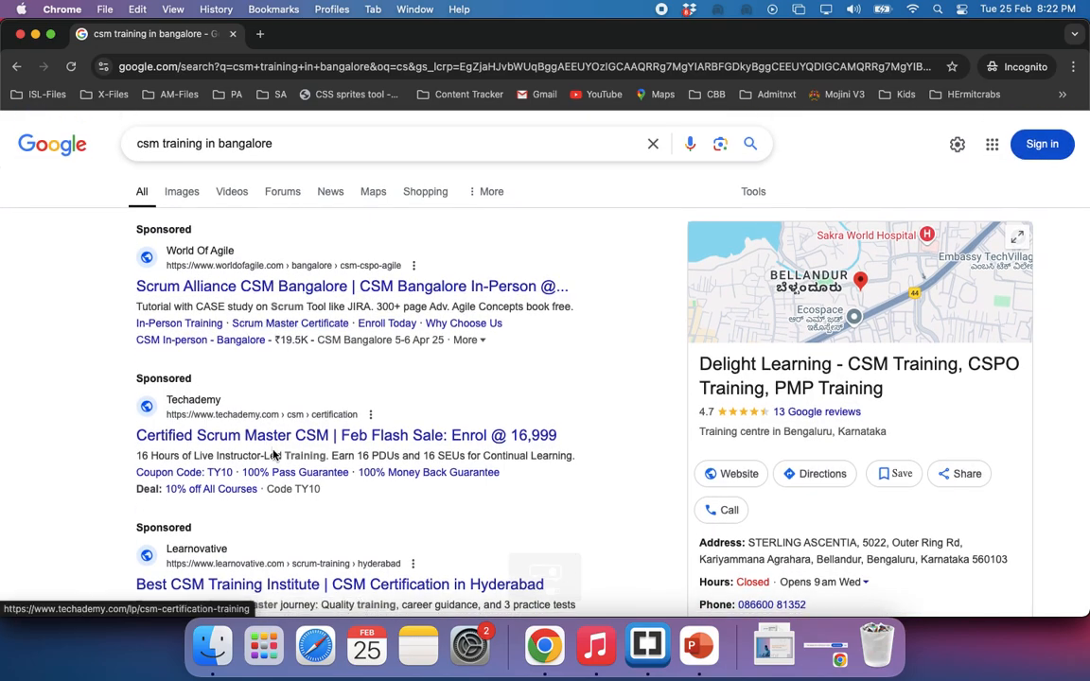
pyautogui.scroll(-4, 273, 455)
pyautogui.scroll(5, 274, 455)
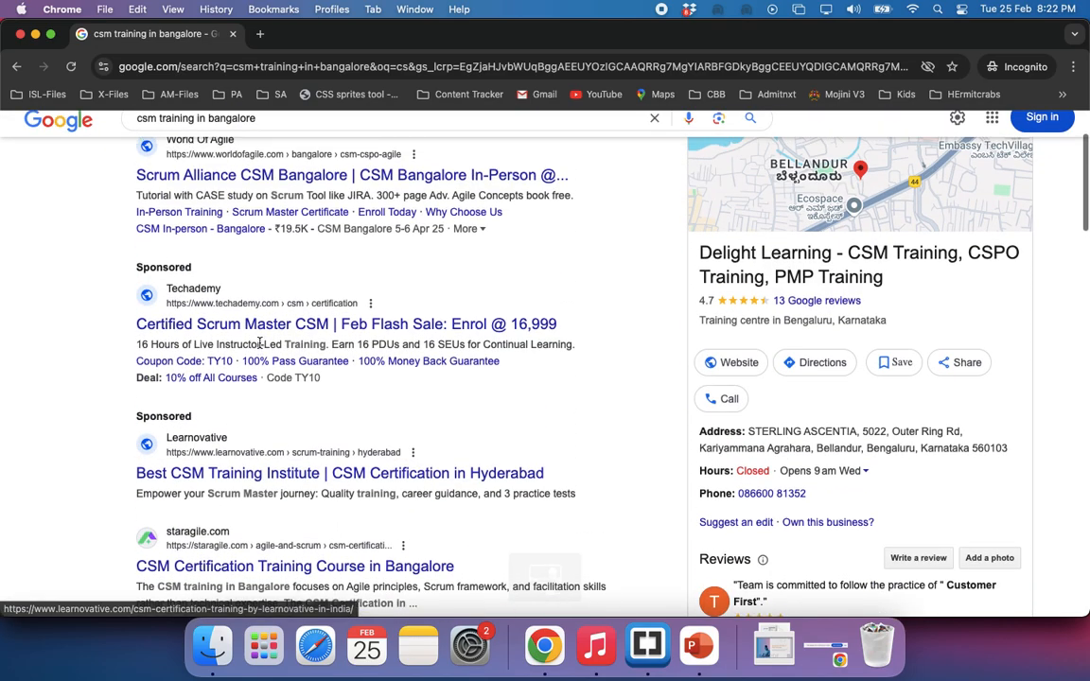
pyautogui.scroll(1, 275, 435)
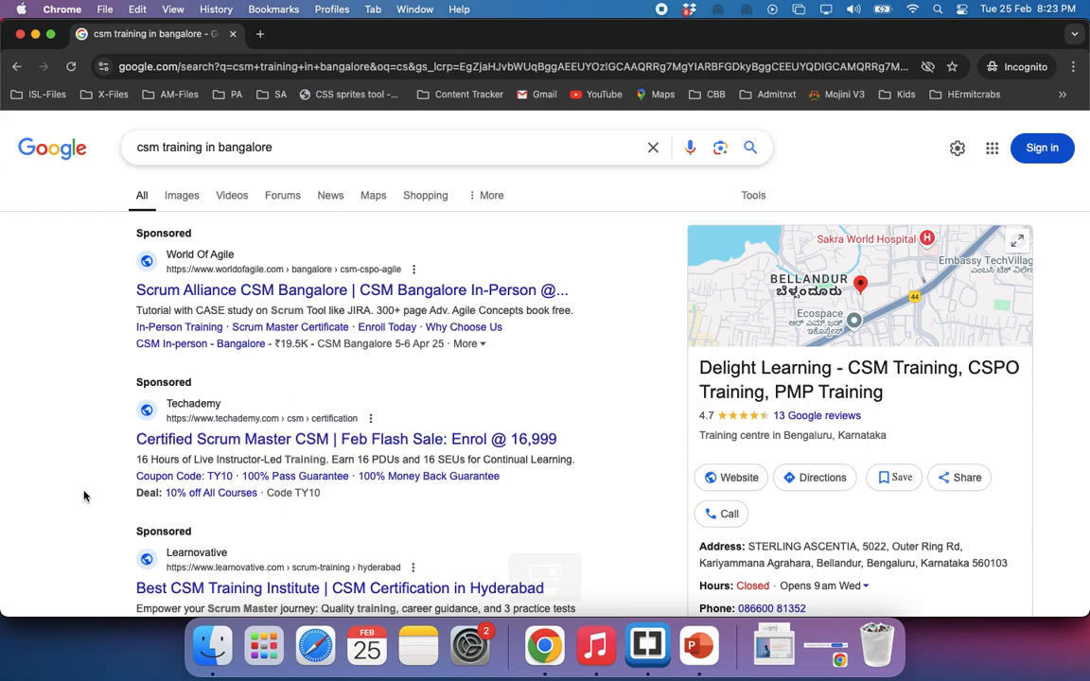
pyautogui.scroll(-1, 83, 495)
pyautogui.scroll(1, 83, 495)
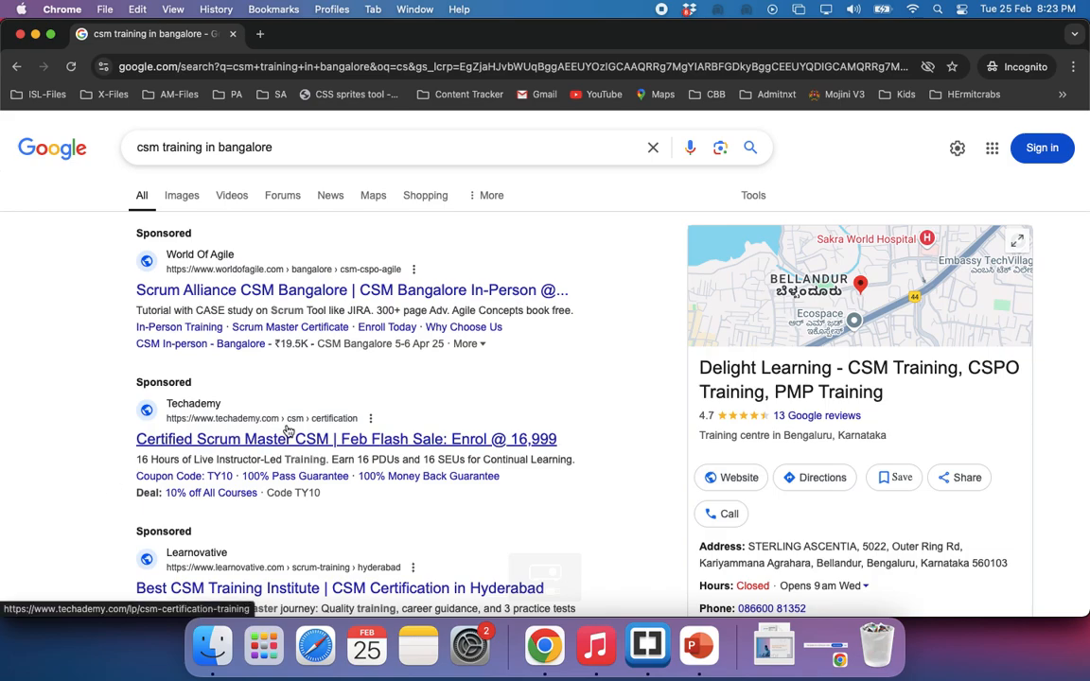
pyautogui.scroll(-2, 292, 433)
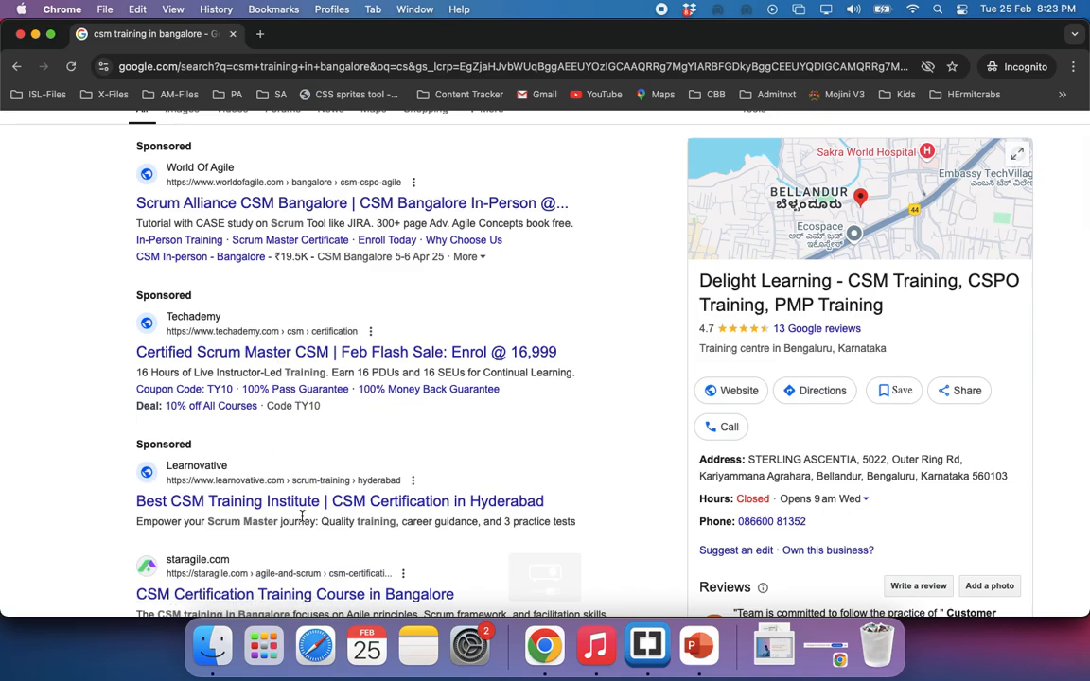
pyautogui.scroll(2, 302, 516)
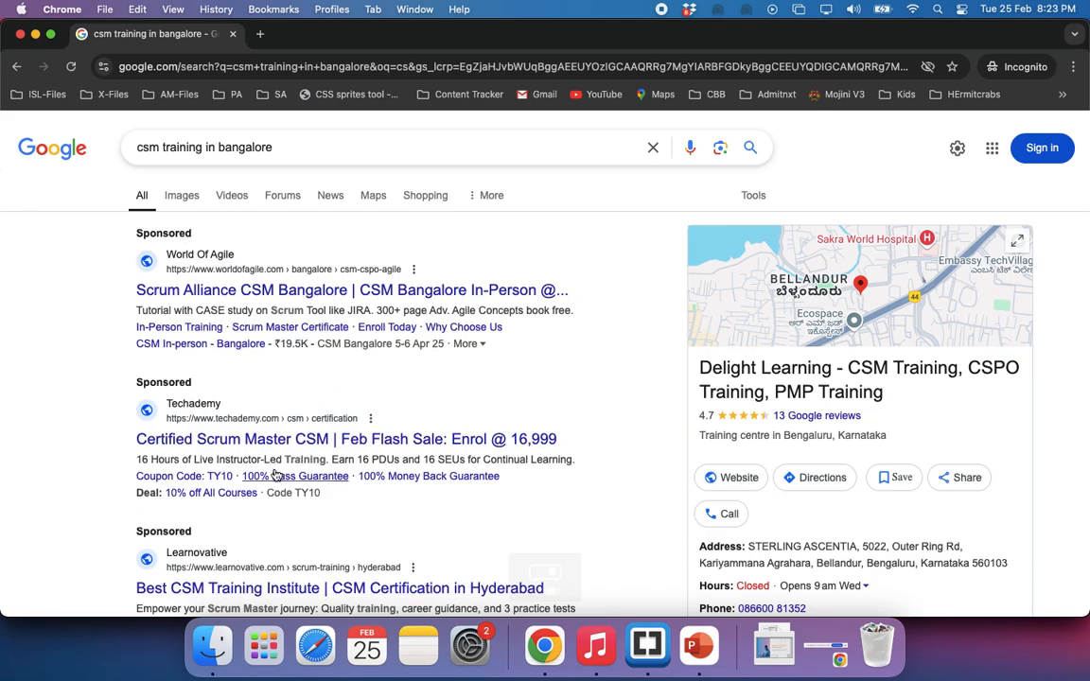
pyautogui.scroll(-2, 276, 530)
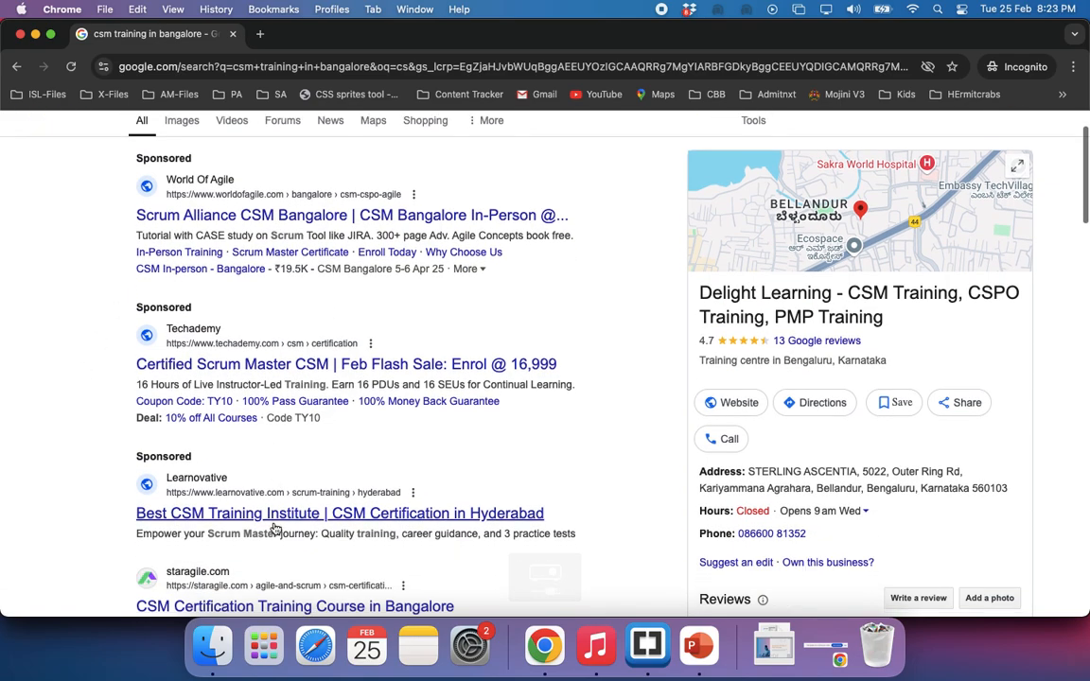
# Open Techademy's sponsored CSM ad in a new tab and look over its certification training landing page
pyautogui.keyDown('super'); pyautogui.click(270, 364); pyautogui.keyUp('super')
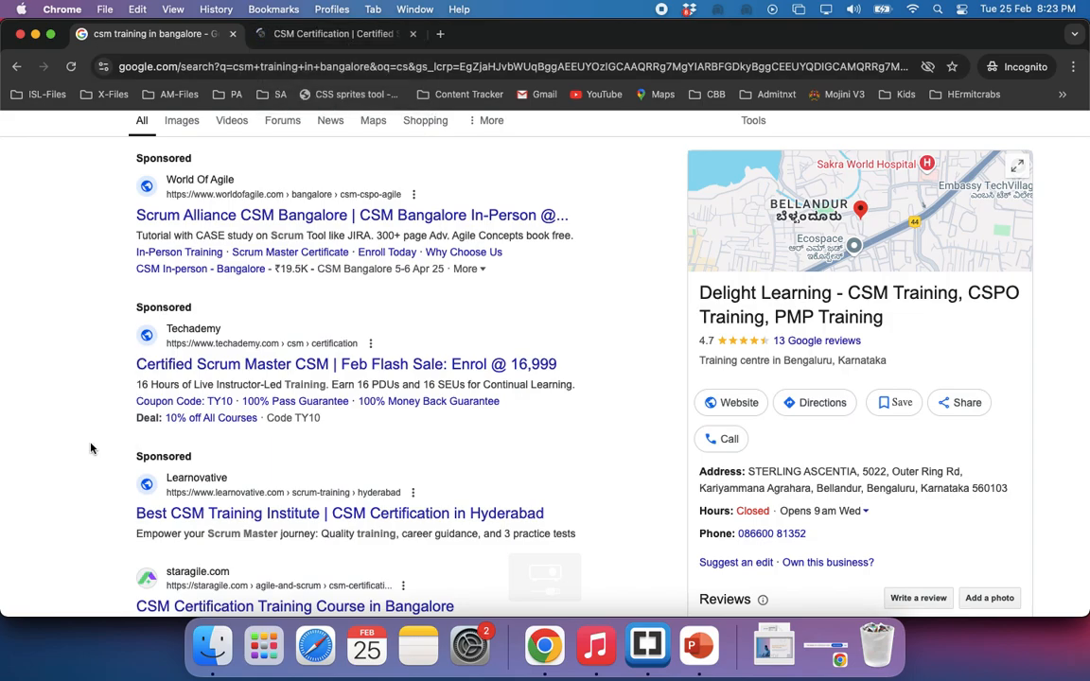
pyautogui.scroll(2, 226, 445)
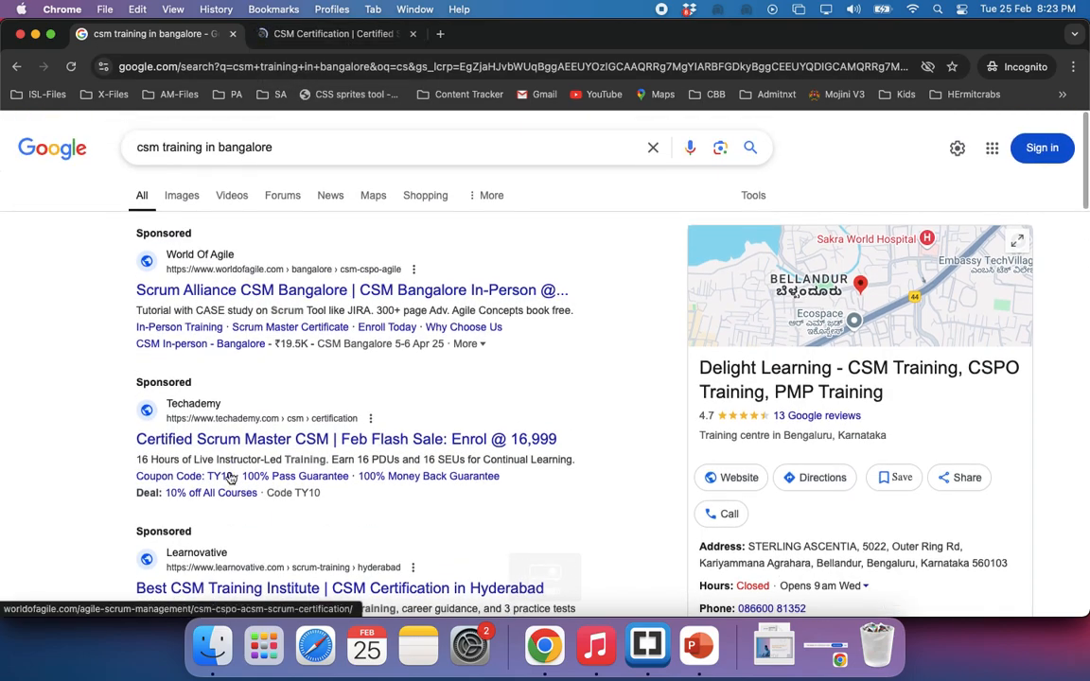
pyautogui.click(315, 36)
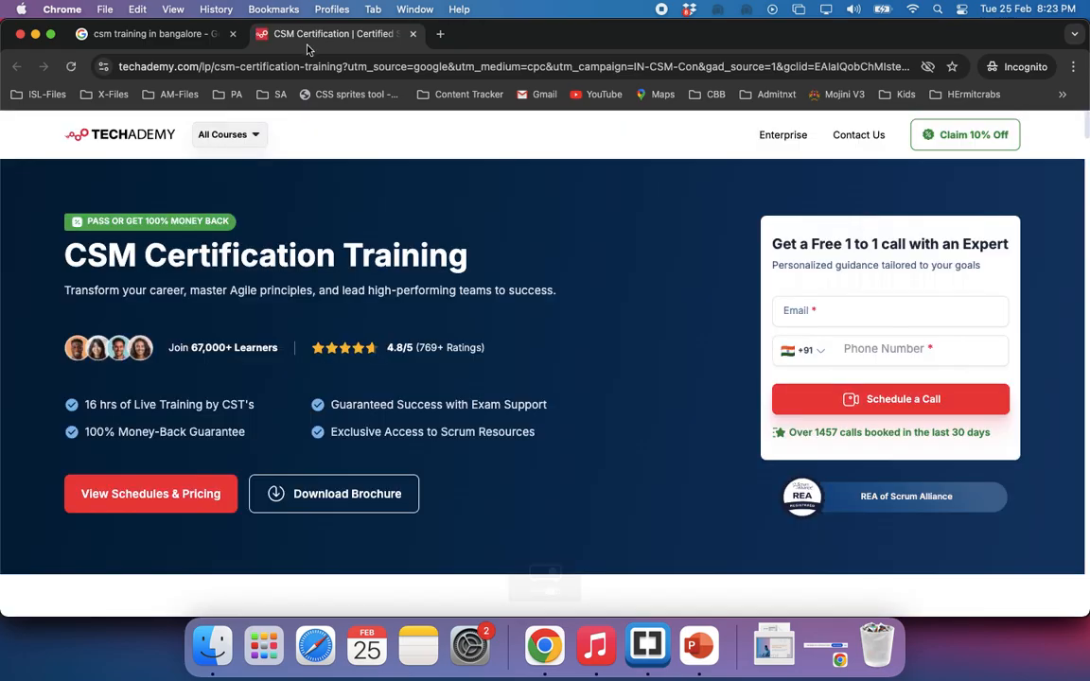
pyautogui.scroll(-8, 494, 423)
pyautogui.scroll(4, 260, 184)
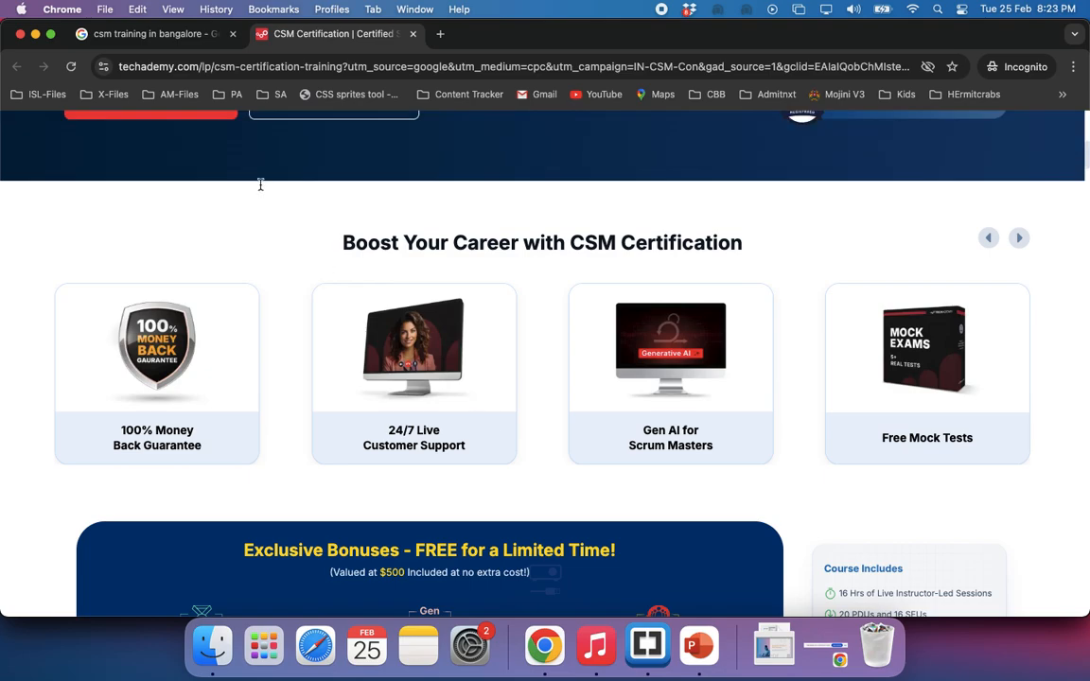
# Review the sponsored CSM training results once more and return to the Google Ads campaign settings
pyautogui.click(178, 36)
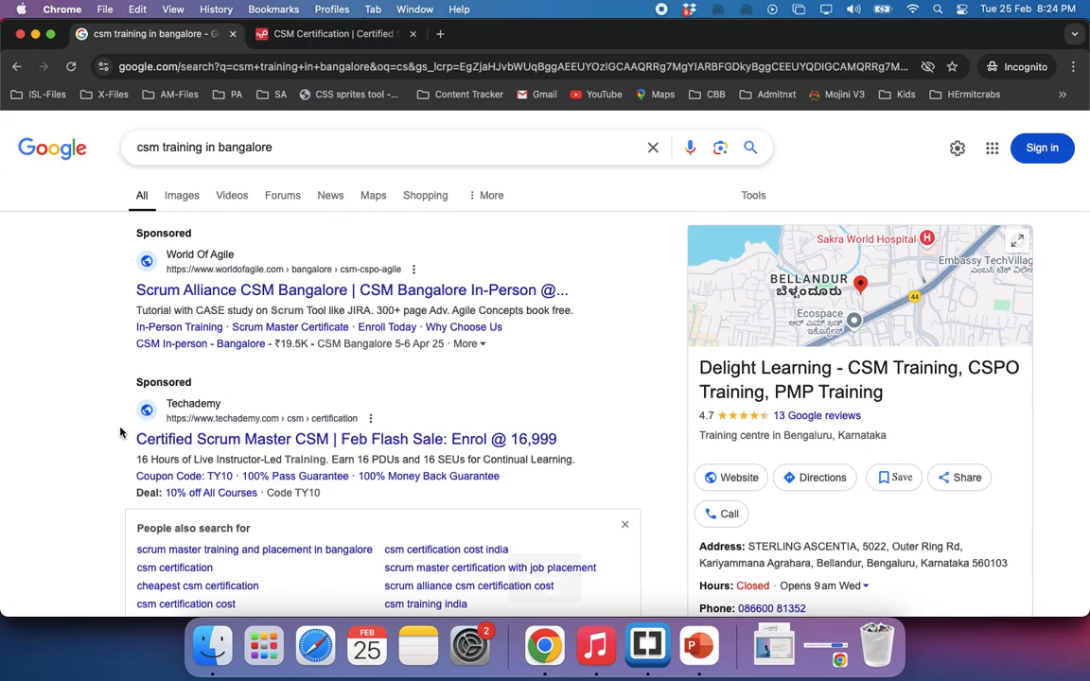
pyautogui.scroll(-3, 120, 432)
pyautogui.scroll(3, 120, 432)
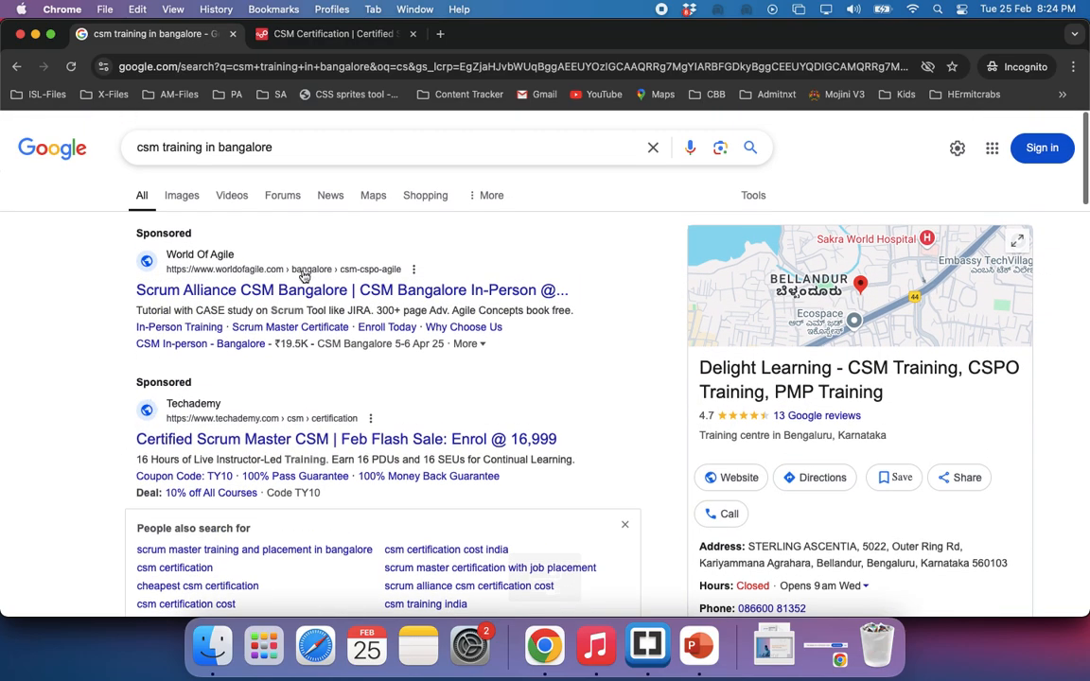
pyautogui.moveTo(177, 66); pyautogui.dragTo(106, 66)
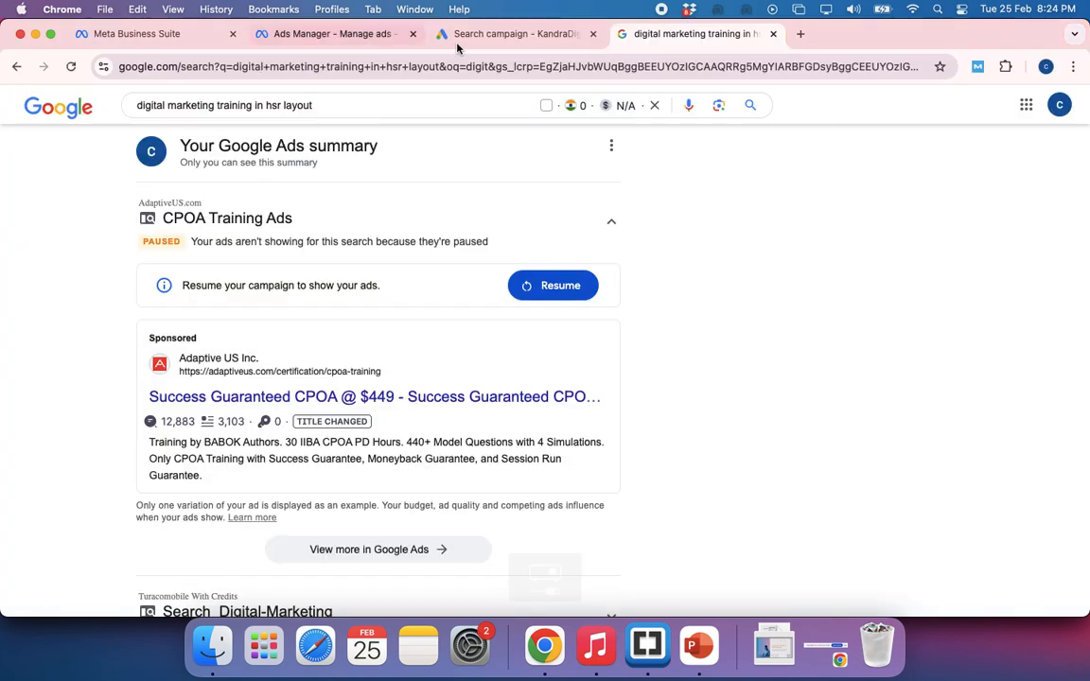
pyautogui.click(467, 45)
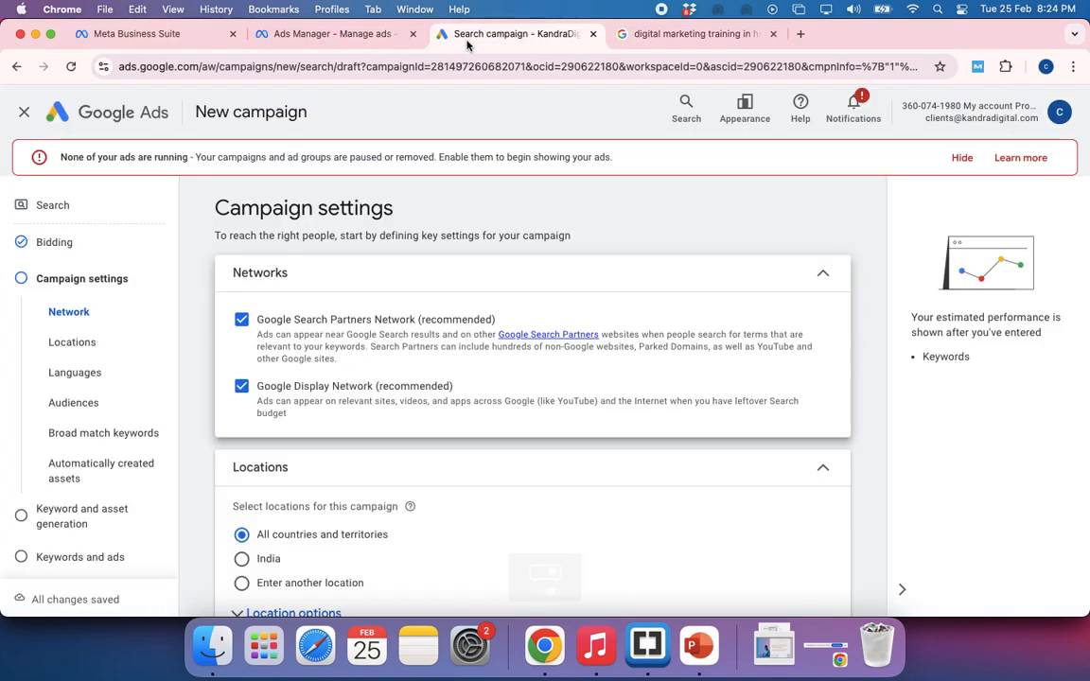
# Exclude both the Google Search Partners Network and the Google Display Network from the campaign's networks
pyautogui.click(243, 321)
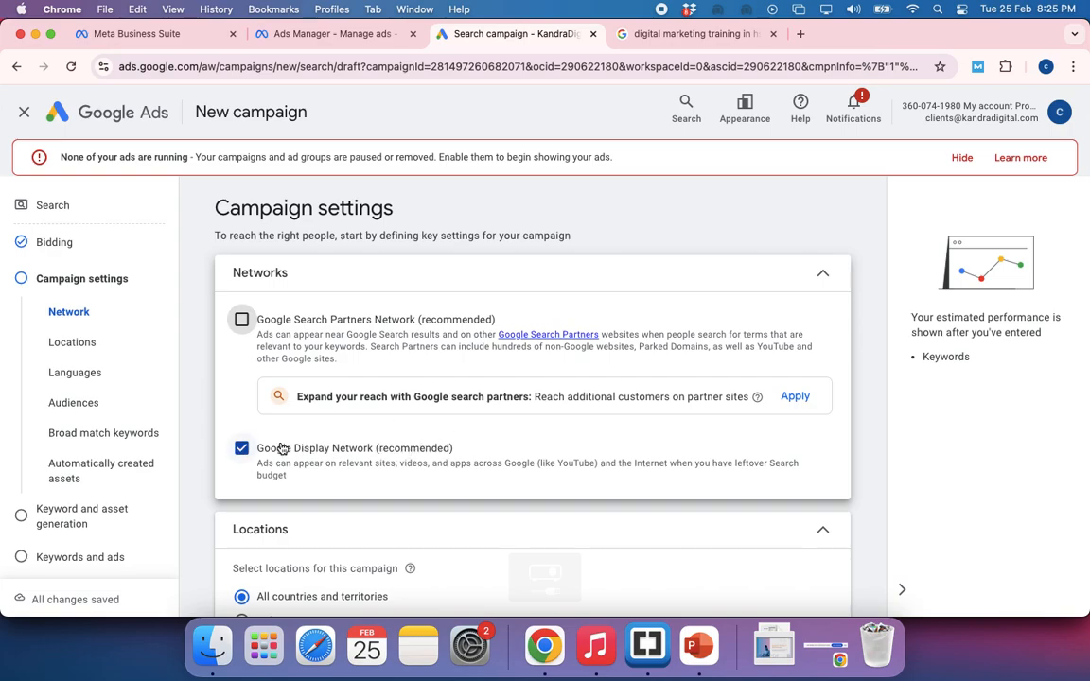
pyautogui.click(242, 449)
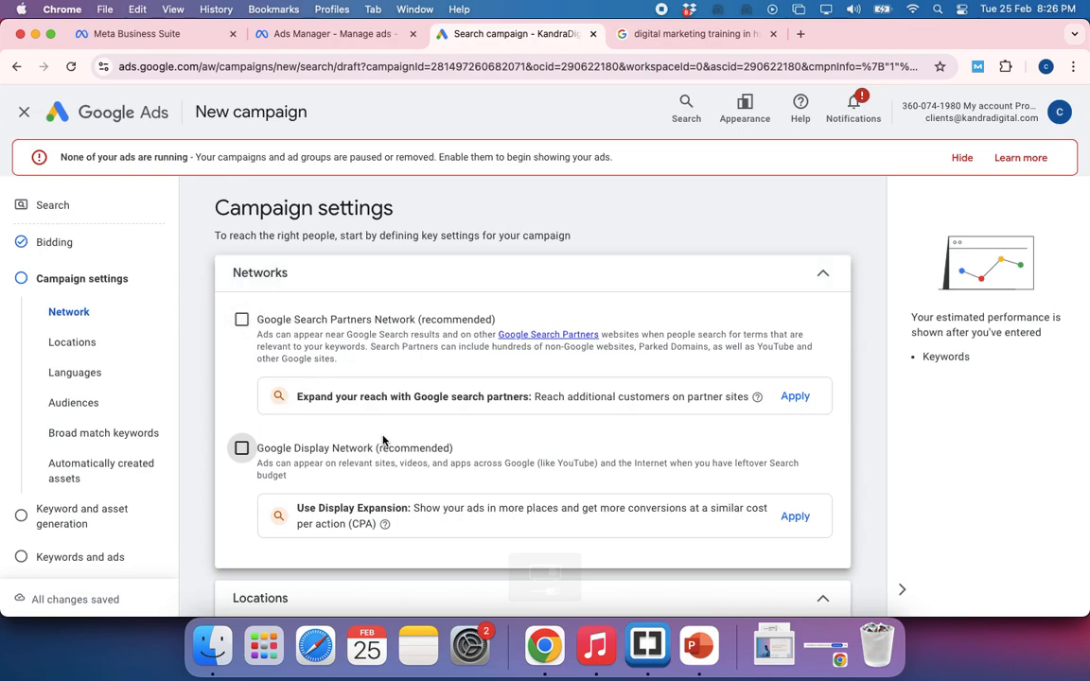
pyautogui.click(242, 323)
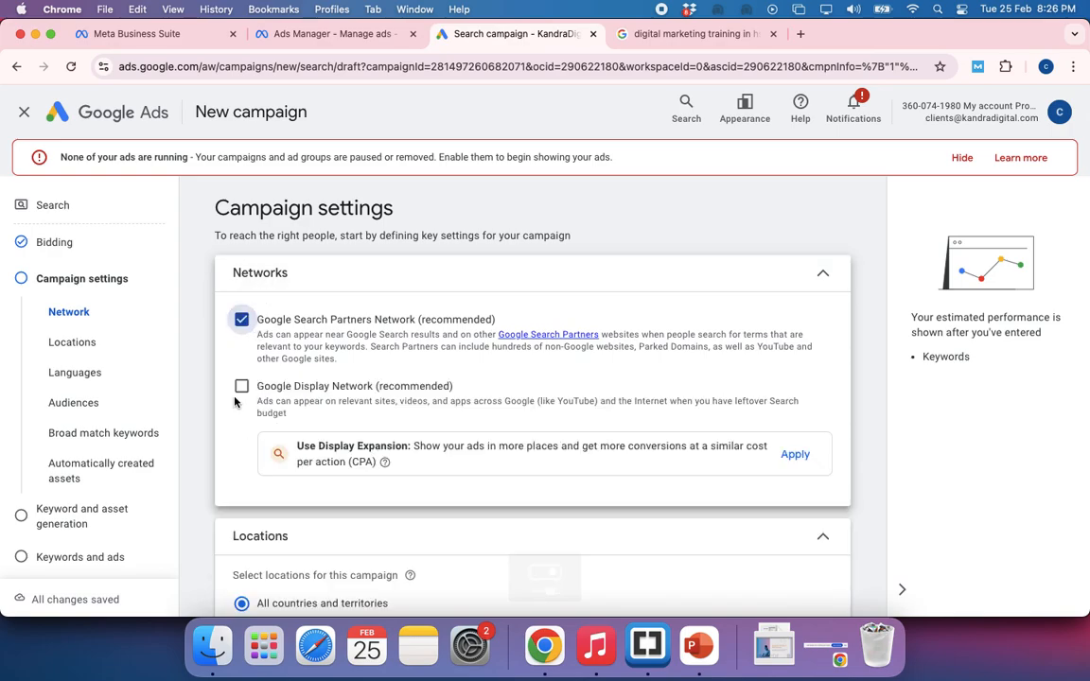
pyautogui.click(242, 320)
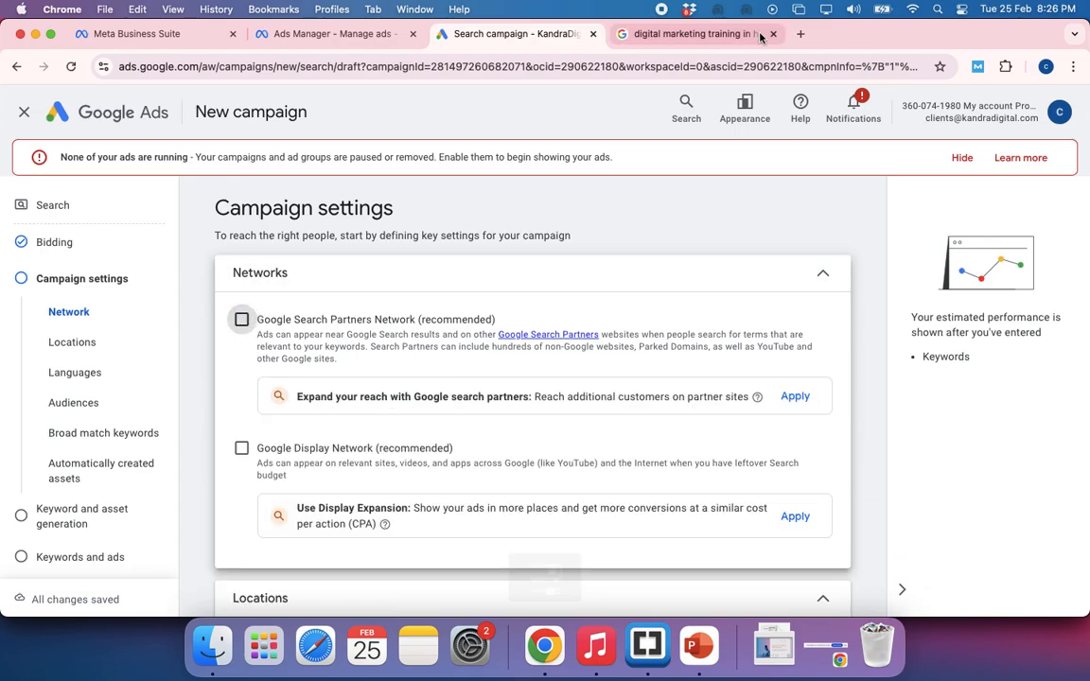
# Look at the digital marketing training in hsr layout search page again and return to the campaign's network settings
pyautogui.click(647, 34)
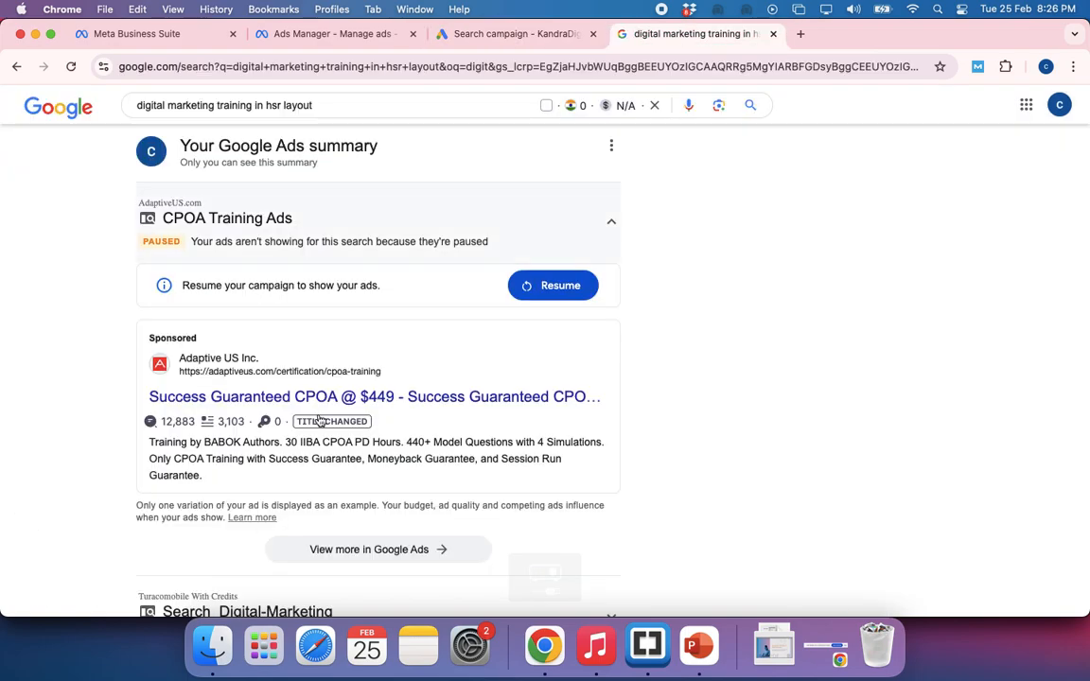
pyautogui.scroll(2, 379, 284)
pyautogui.click(539, 42)
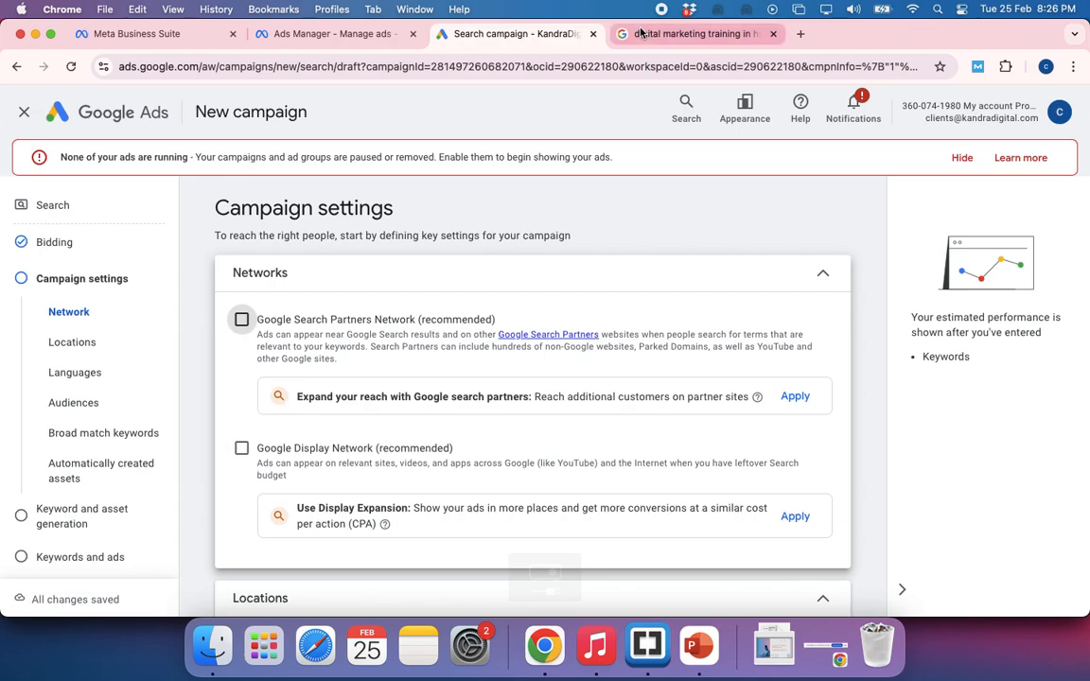
pyautogui.click(696, 33)
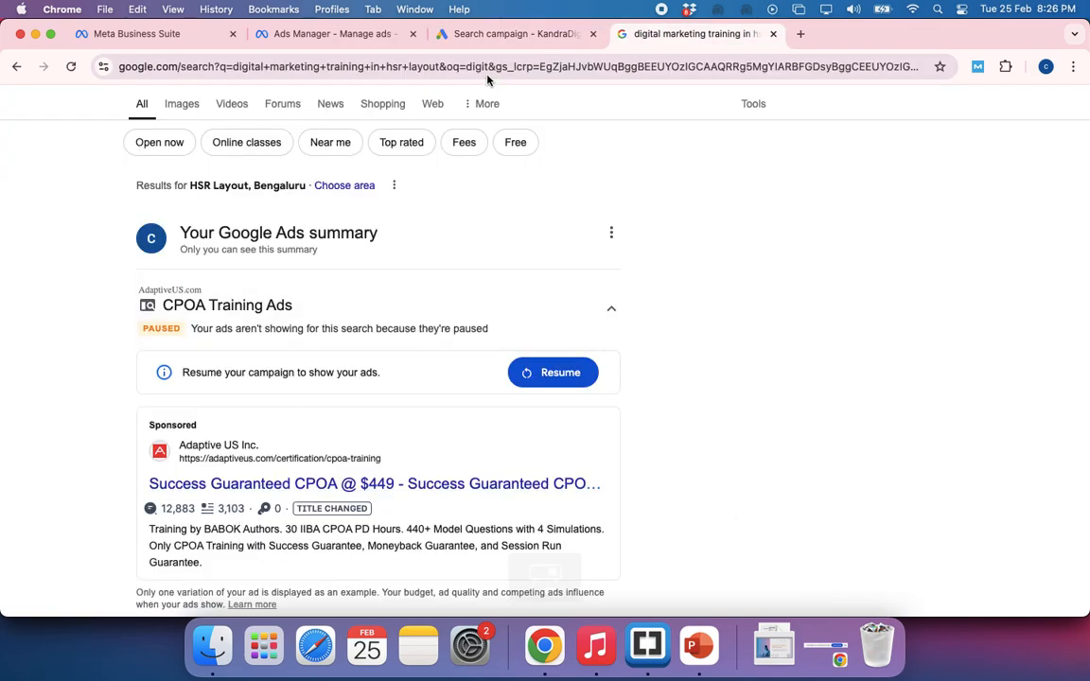
pyautogui.click(441, 34)
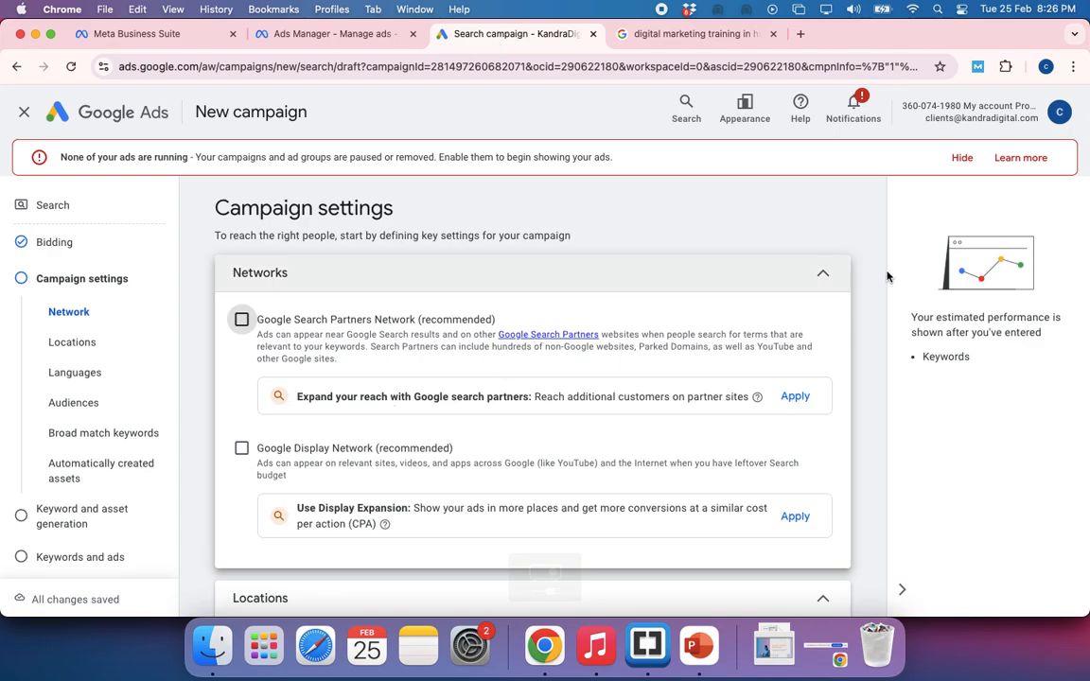
# Collapse the Networks settings and target the campaign to another location, including the city Bengaluru, Karnataka, India
pyautogui.click(822, 274)
pyautogui.scroll(-1, 669, 358)
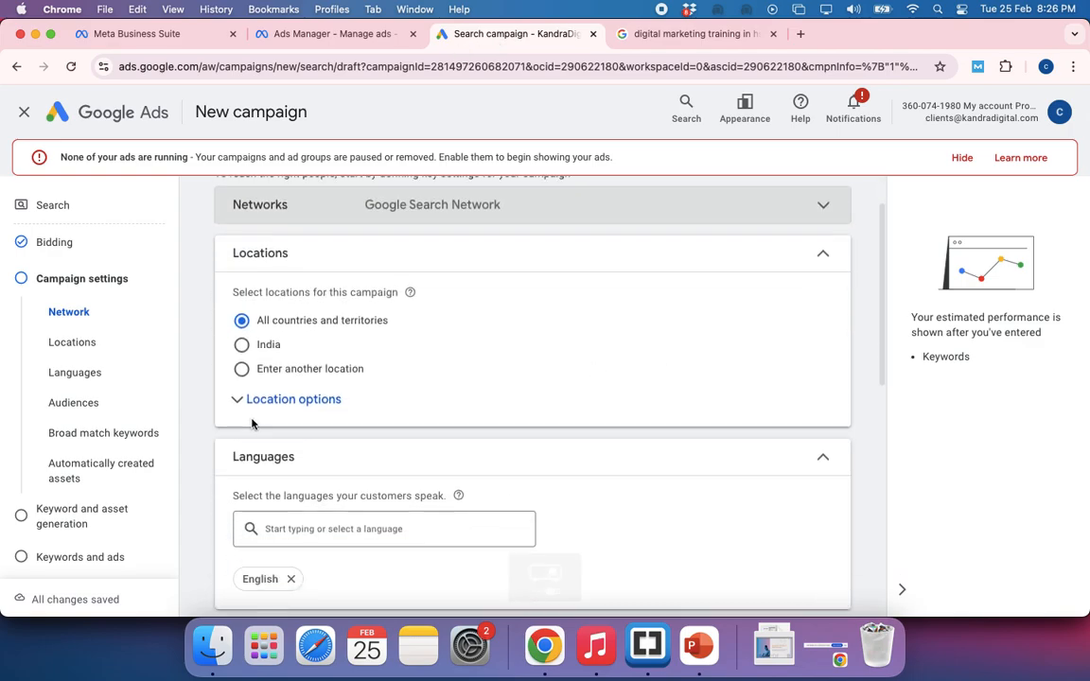
pyautogui.click(242, 369)
pyautogui.click(322, 413)
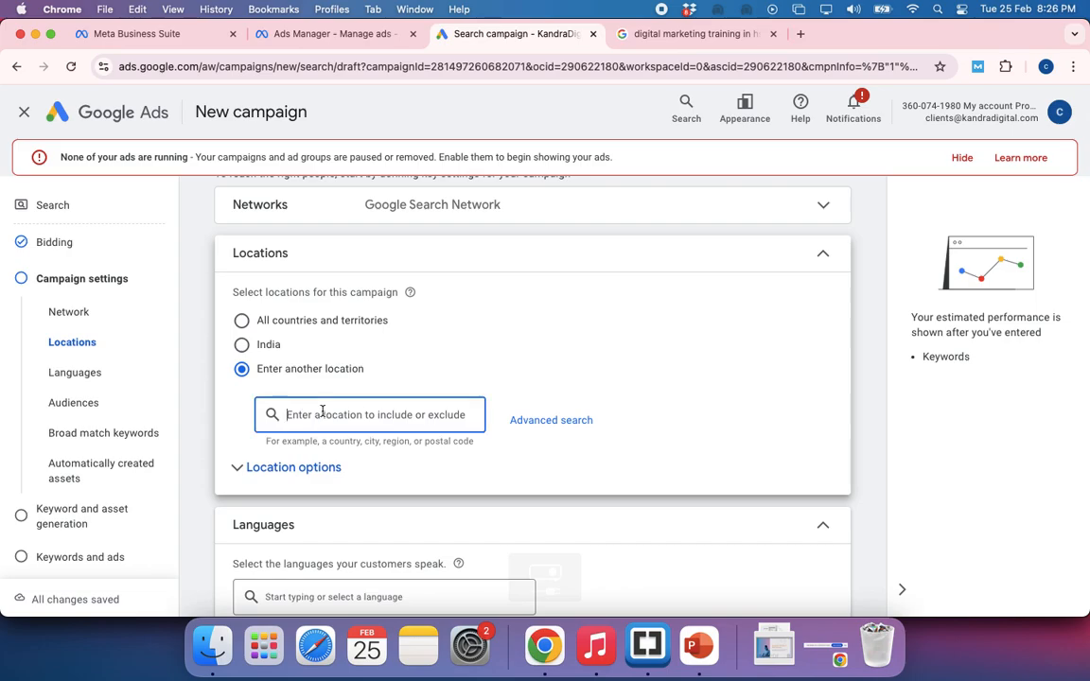
pyautogui.write('banga')
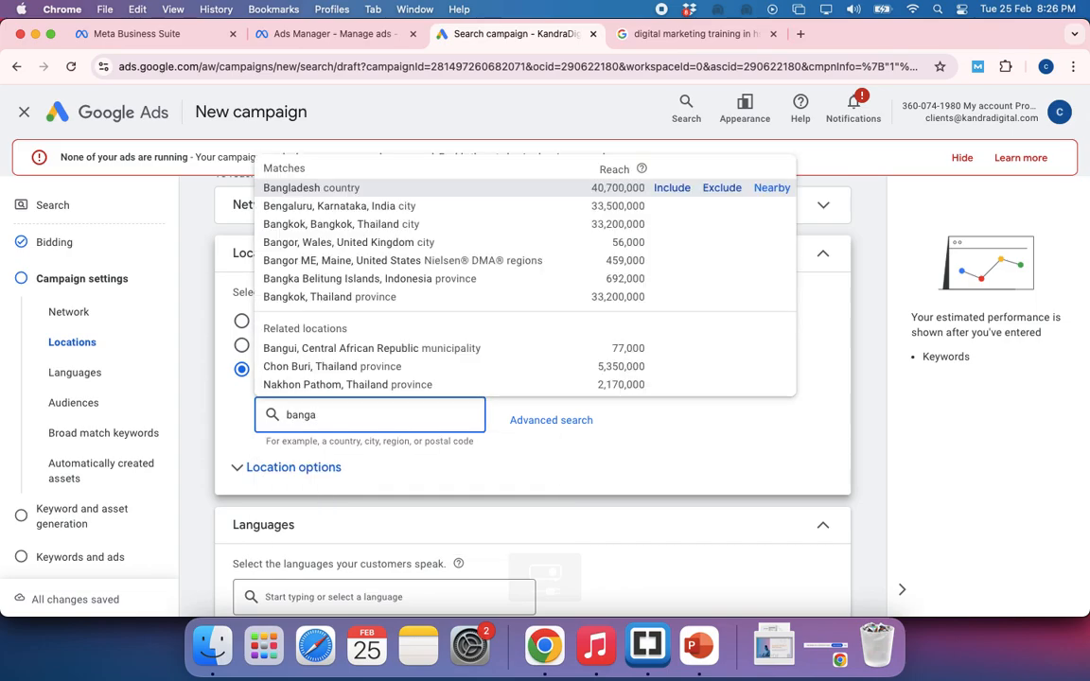
pyautogui.write('l')
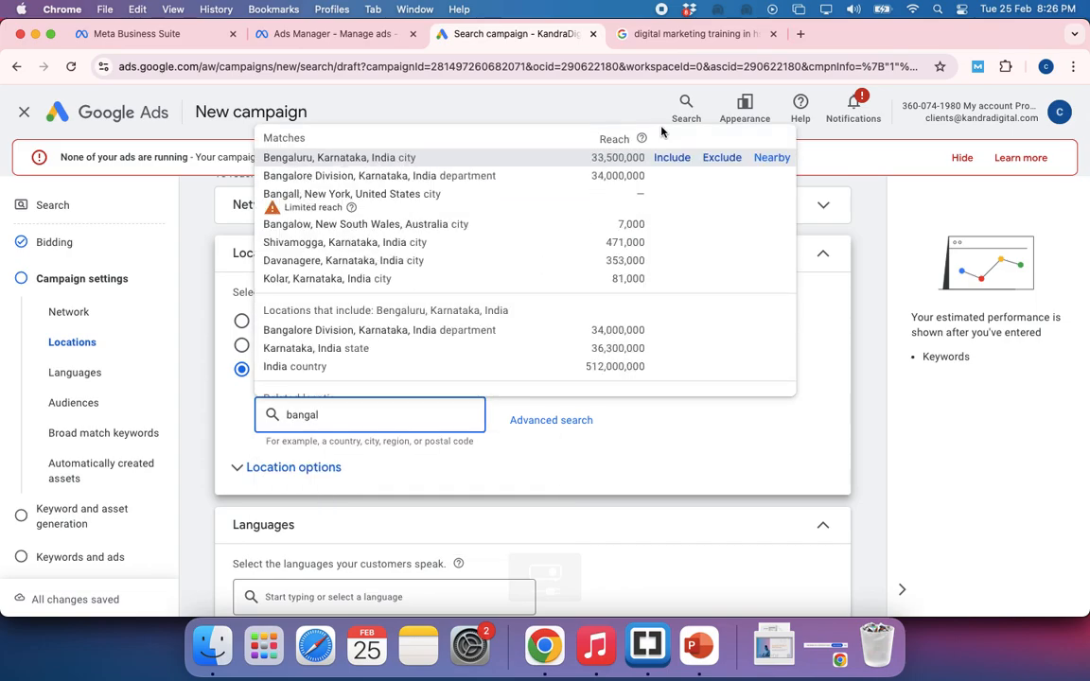
pyautogui.click(663, 159)
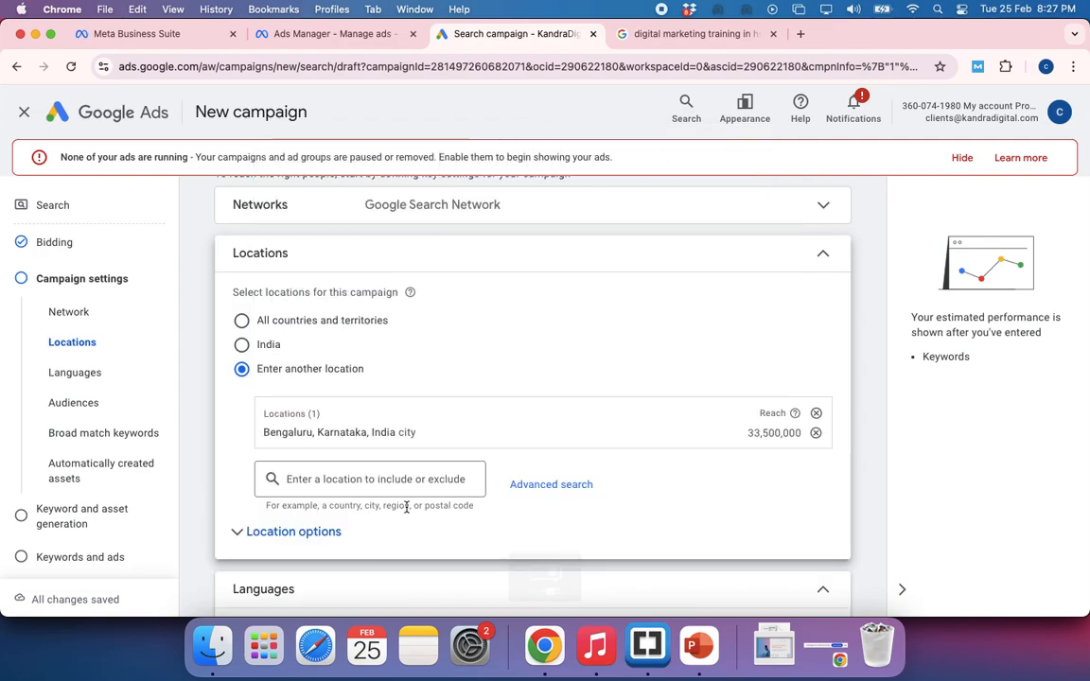
# Open the advanced location search and try adding a 20 mi radius target around HSR Layout, Bengaluru, Karnataka
pyautogui.click(526, 485)
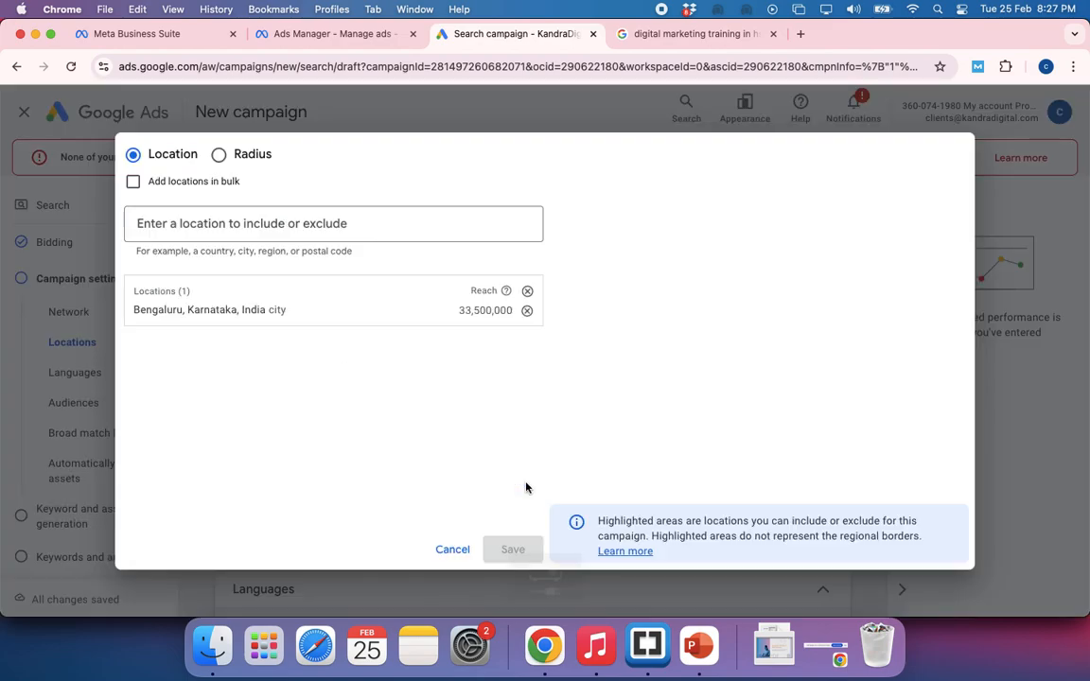
pyautogui.click(219, 155)
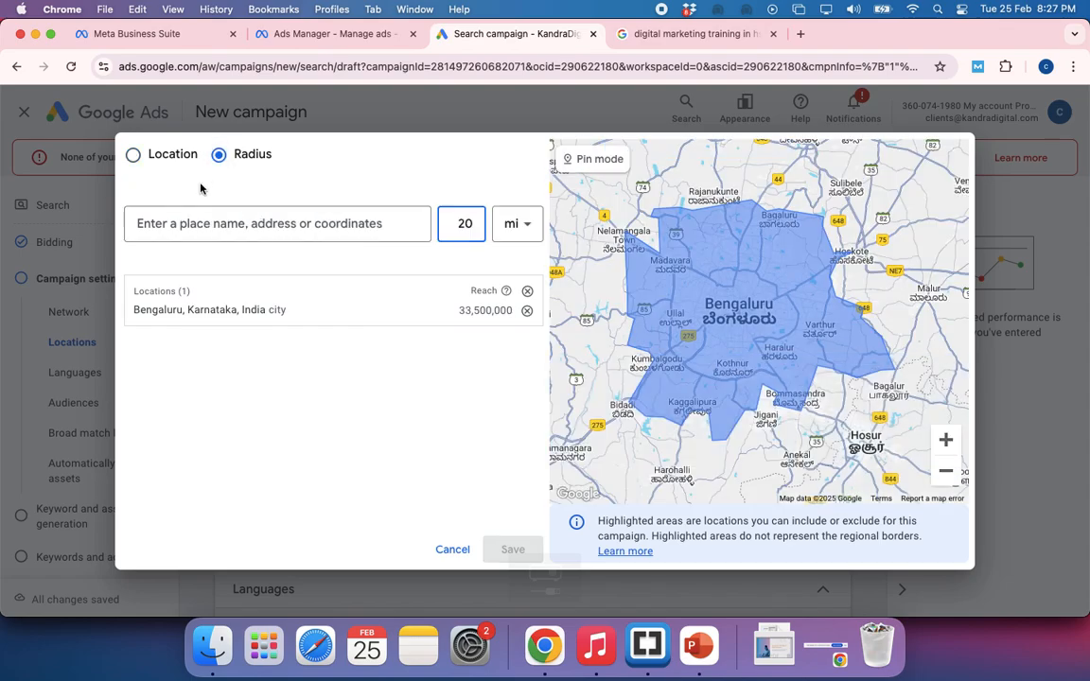
pyautogui.click(194, 225)
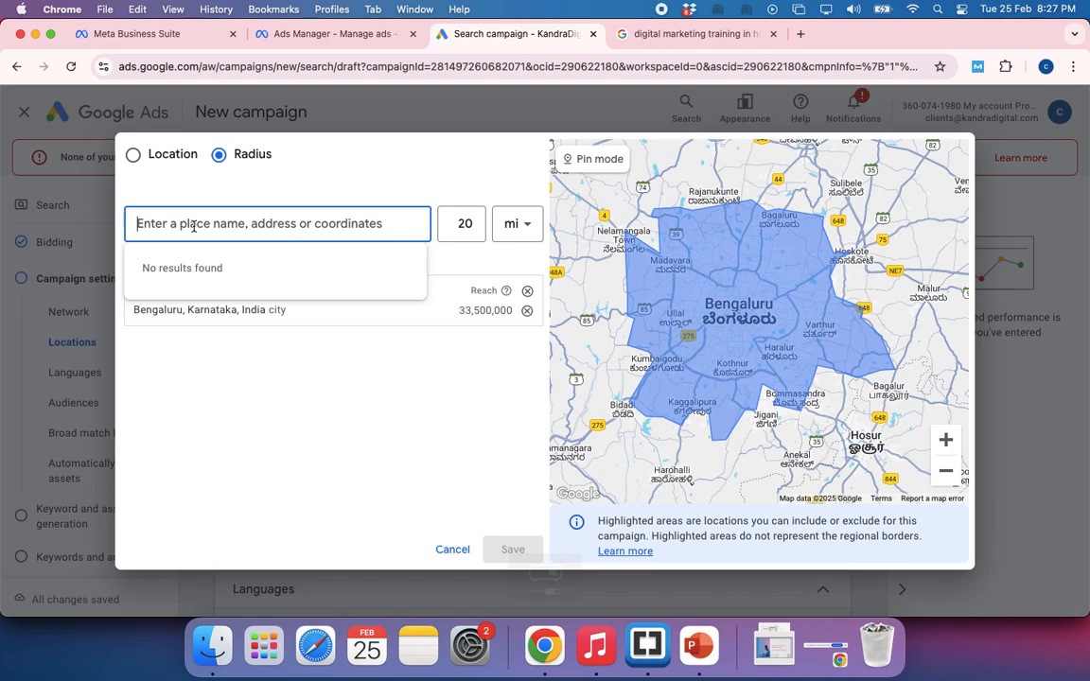
pyautogui.write('5')
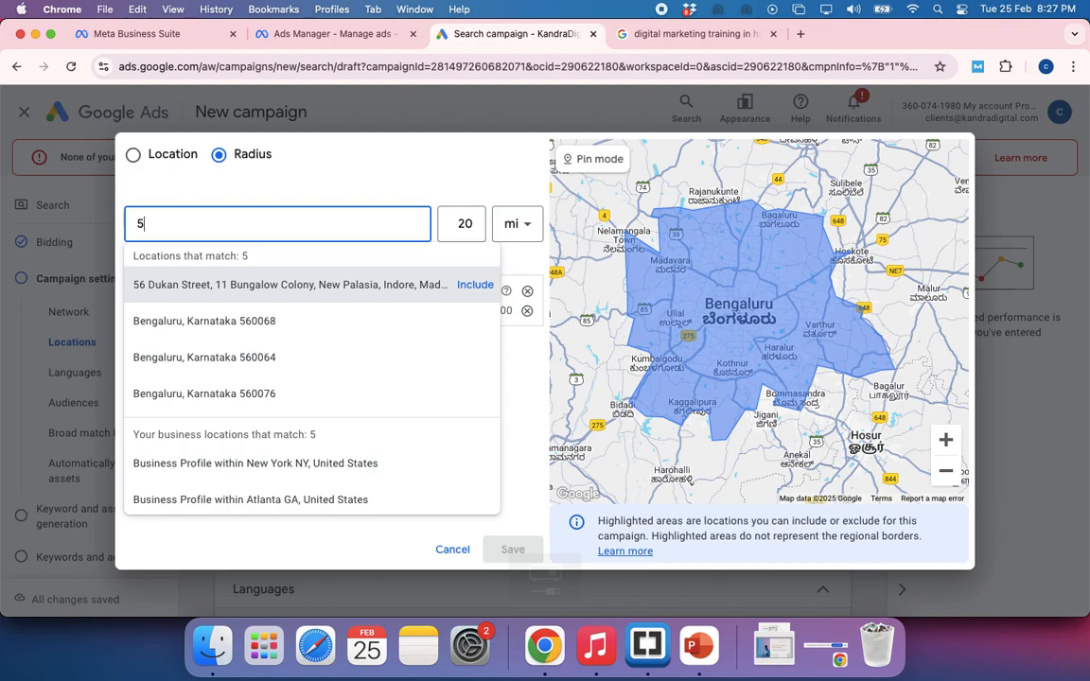
pyautogui.press('BackSpace')
pyautogui.write('hsr')
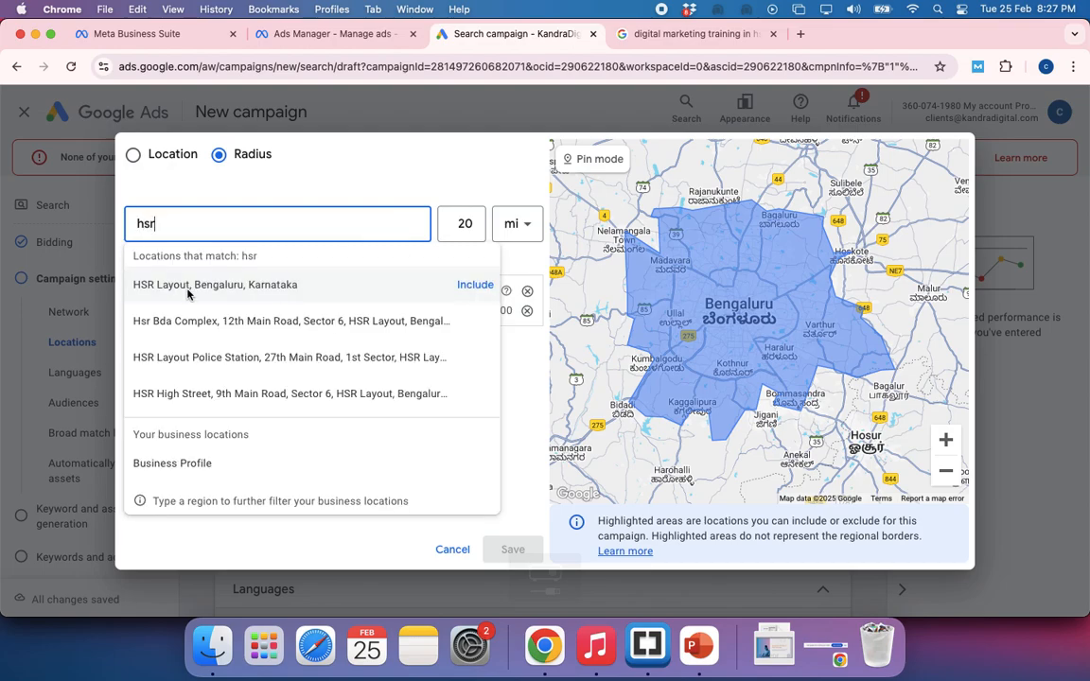
pyautogui.click(192, 289)
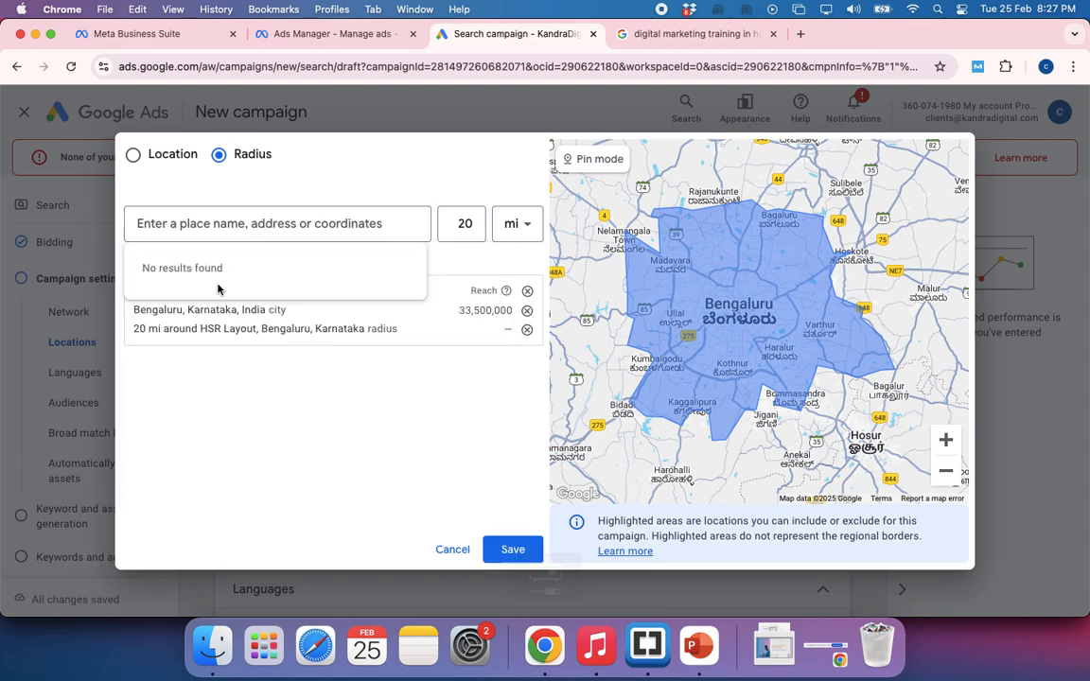
# Try a 5 km radius target around HSR Layout, Bengaluru, and discard the advanced location changes
pyautogui.click(527, 227)
pyautogui.click(510, 273)
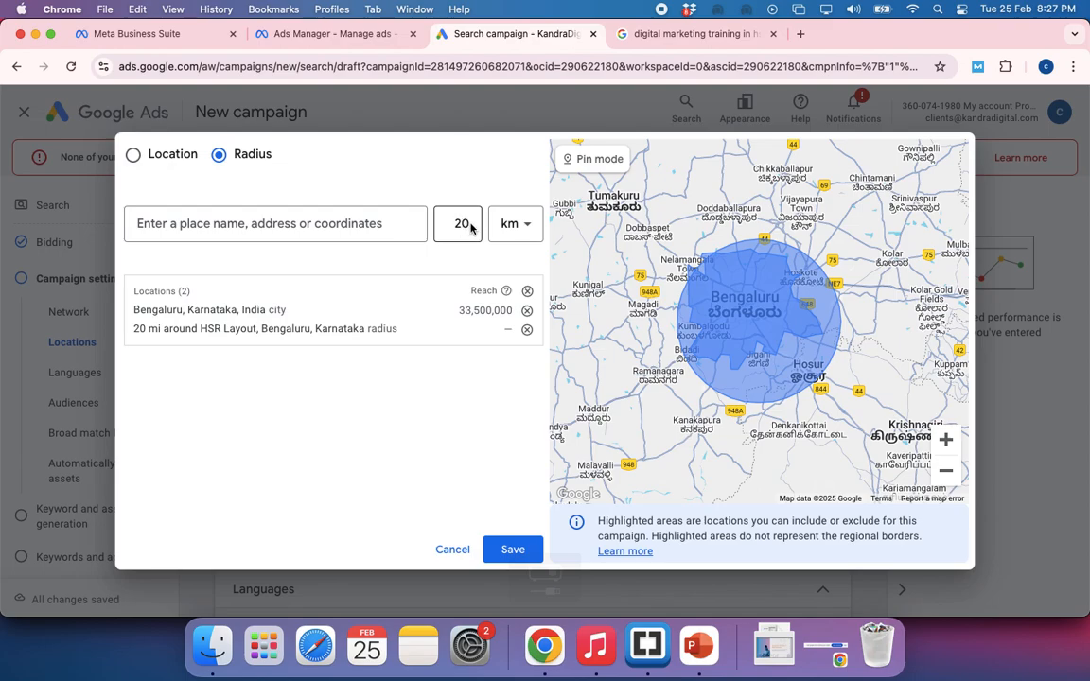
pyautogui.click(464, 224)
pyautogui.press('BackSpace')
pyautogui.press('BackSpace')
pyautogui.write('5')
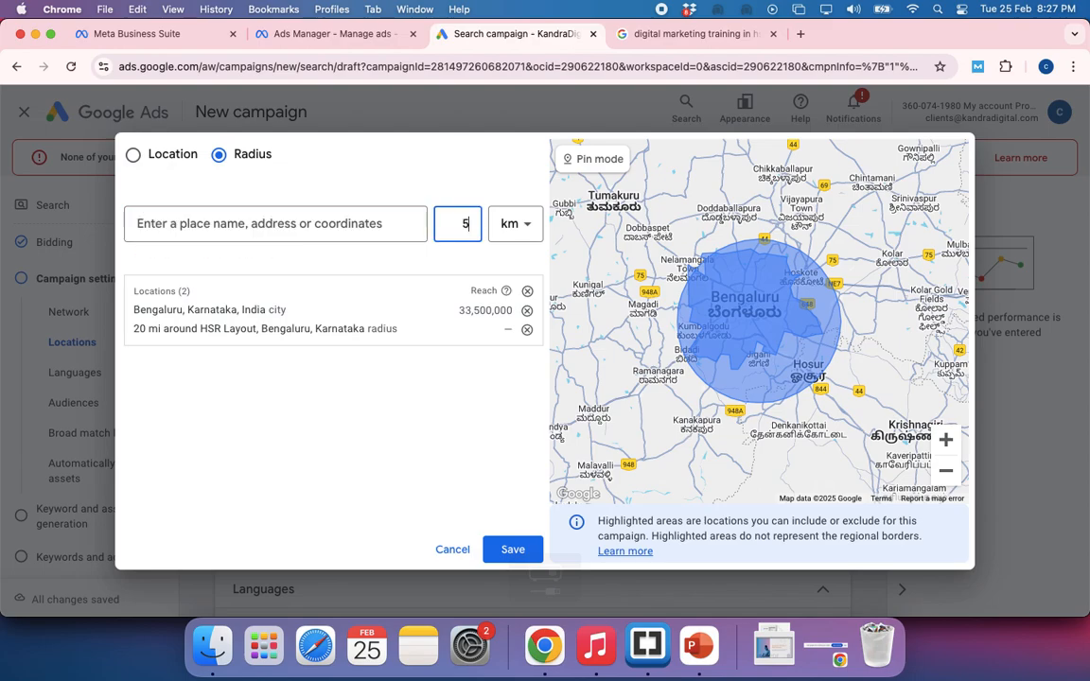
pyautogui.click(296, 226)
pyautogui.write('hsr')
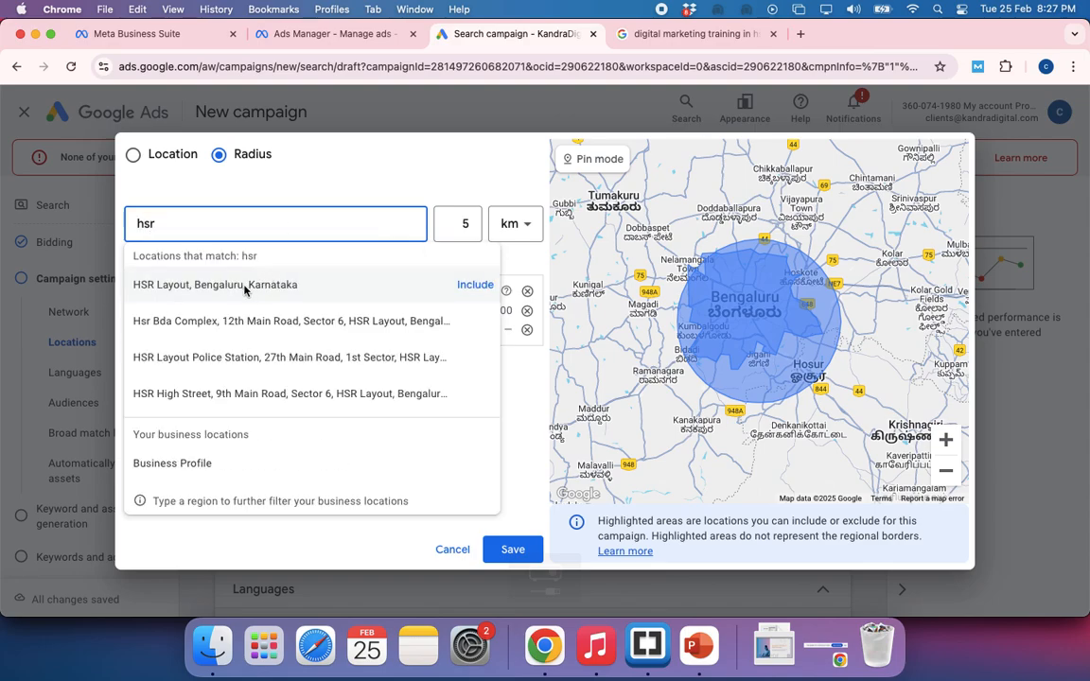
pyautogui.click(244, 291)
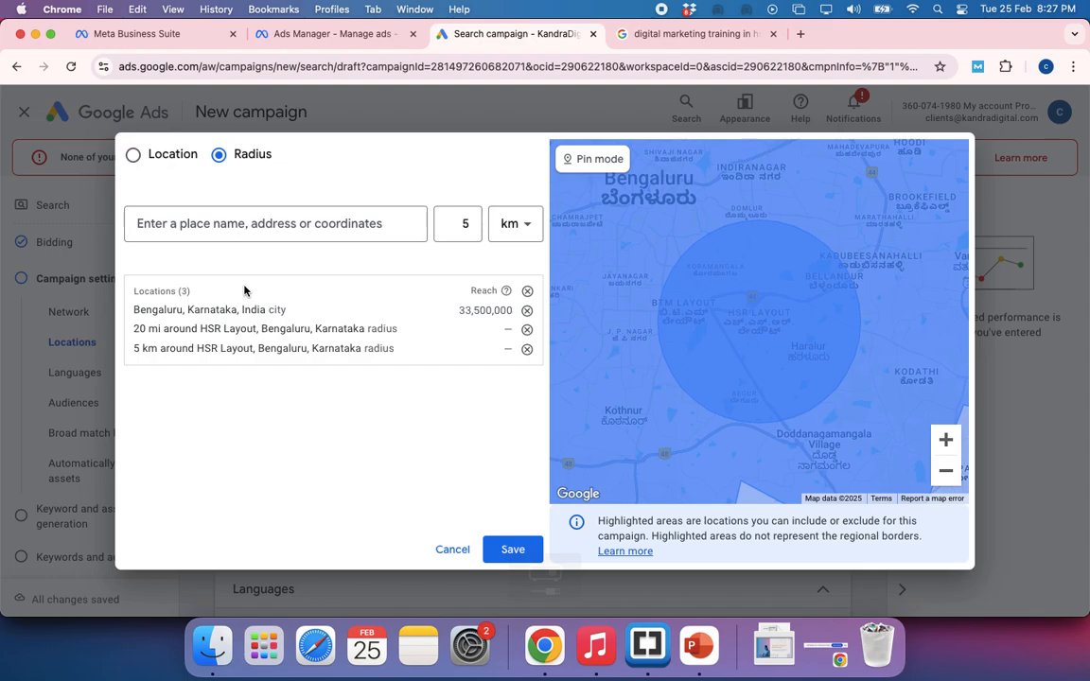
pyautogui.click(244, 225)
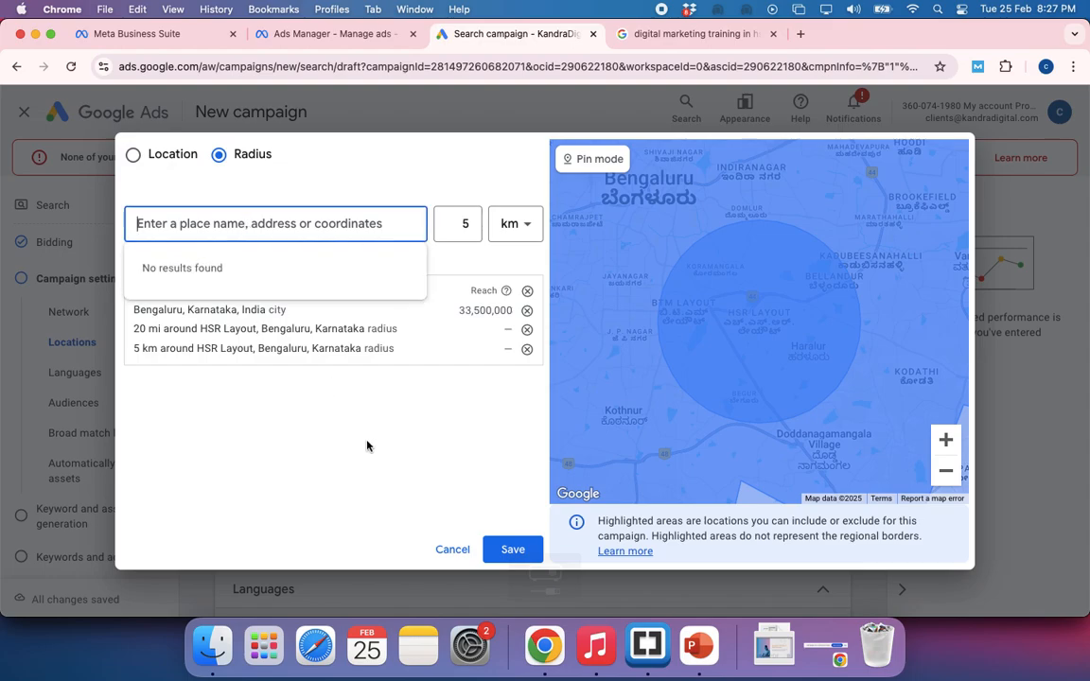
pyautogui.click(453, 552)
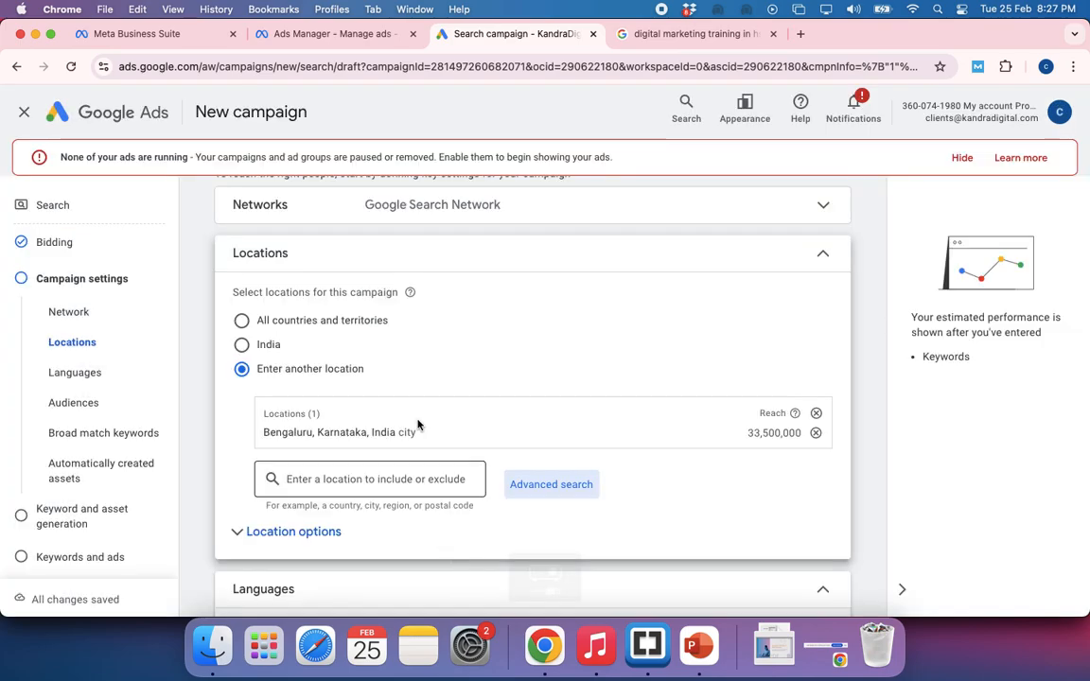
# Look through the languages available for the campaign, including the Indian languages such as Hindi, Kannada and Malayalam
pyautogui.scroll(-3, 441, 353)
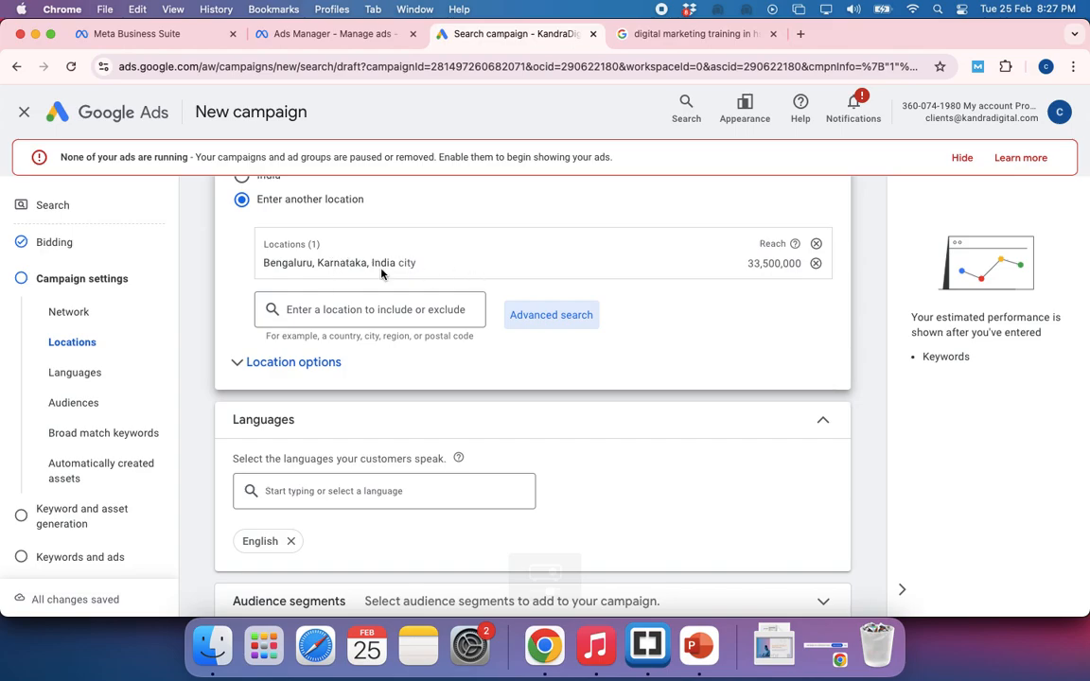
pyautogui.scroll(-3, 506, 418)
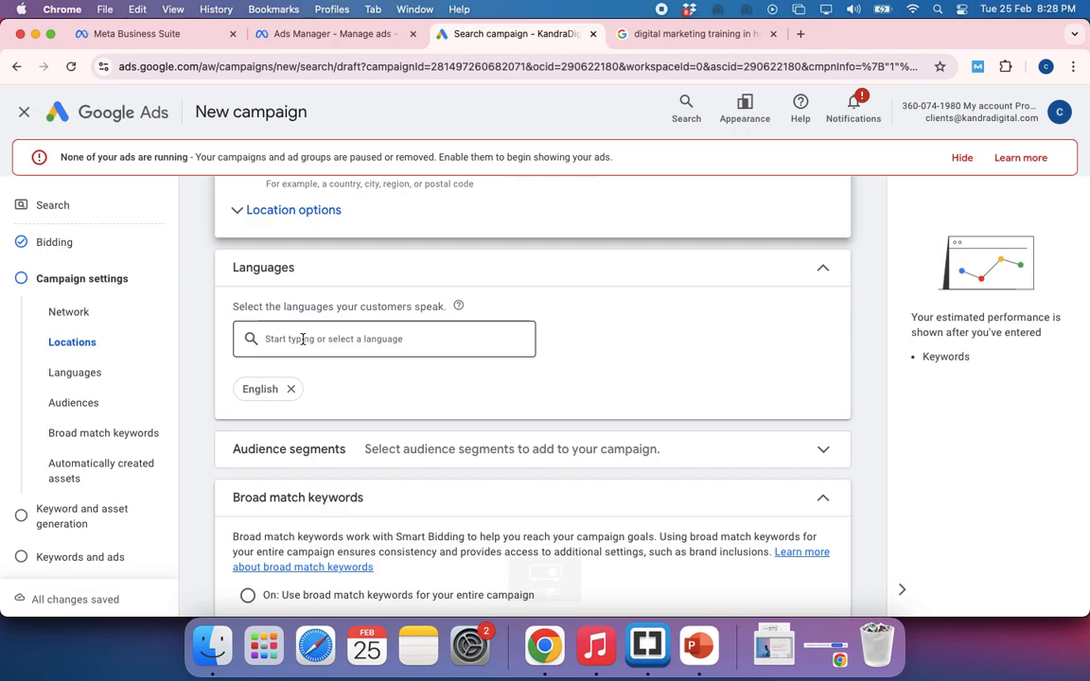
pyautogui.click(303, 339)
pyautogui.click(604, 328)
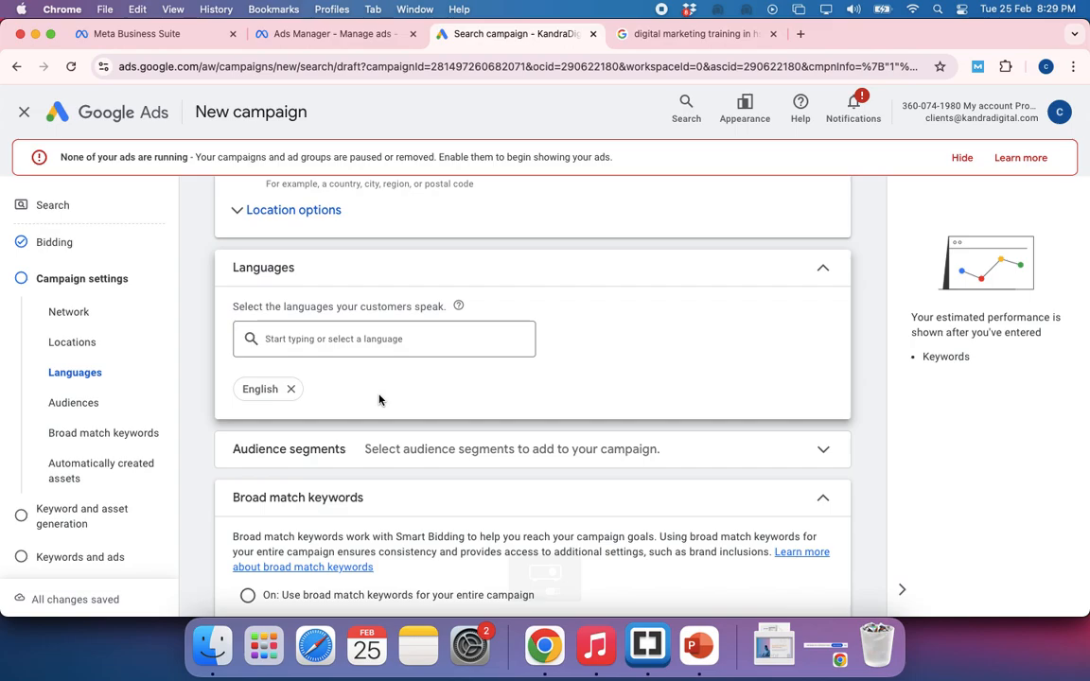
pyautogui.click(301, 339)
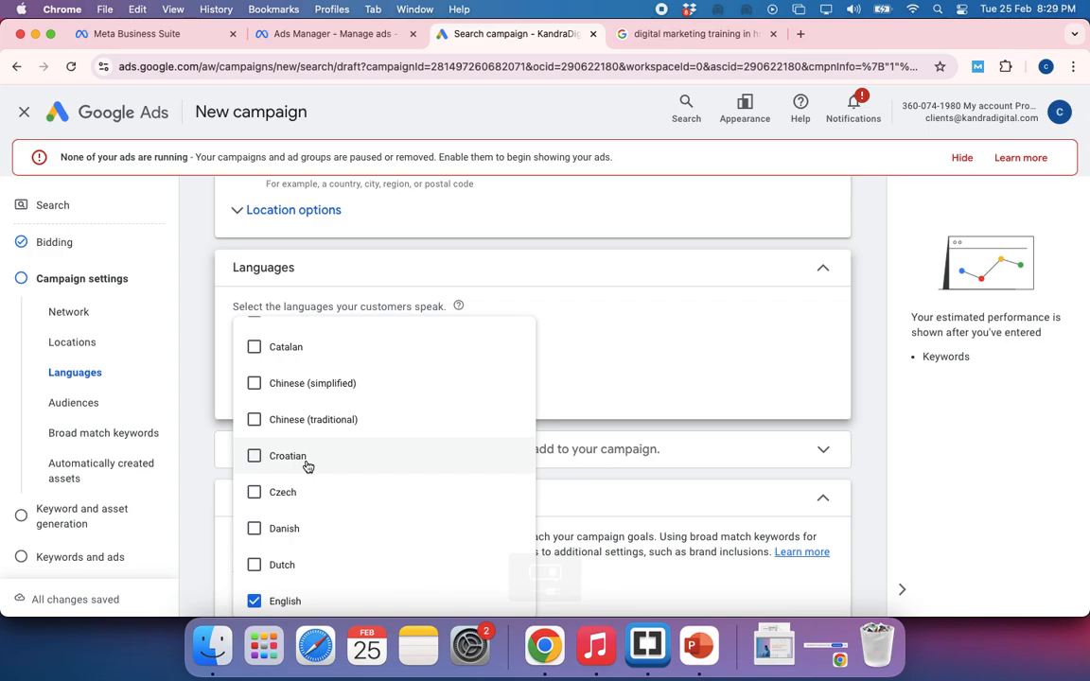
pyautogui.scroll(3, 306, 464)
pyautogui.scroll(-2, 308, 466)
pyautogui.scroll(-3, 307, 466)
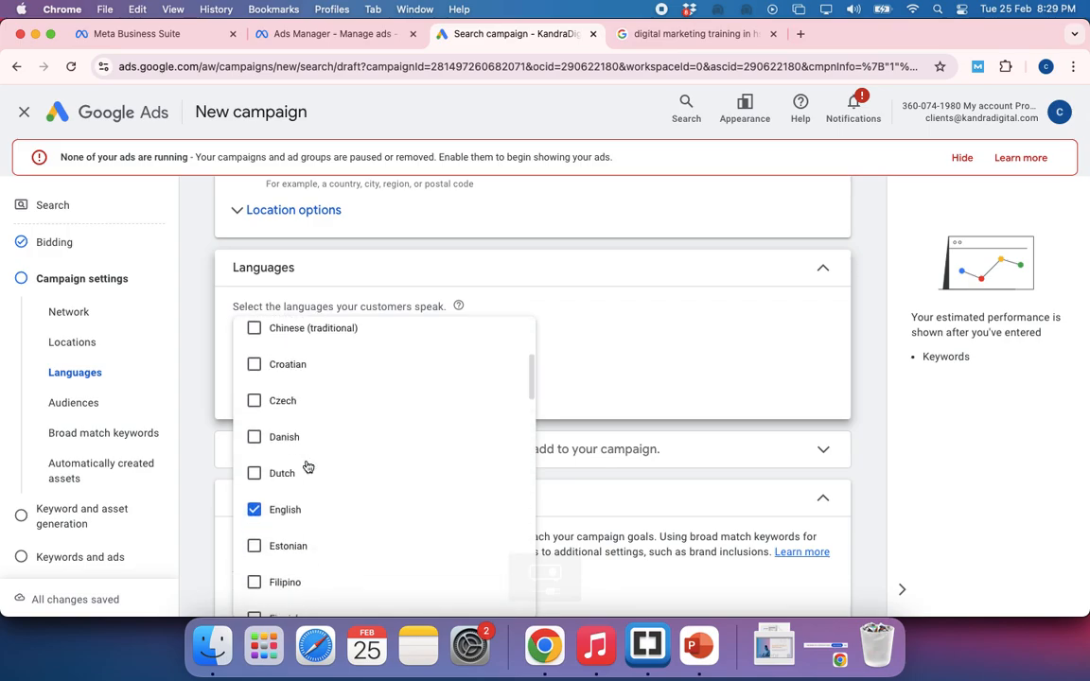
pyautogui.scroll(-5, 308, 466)
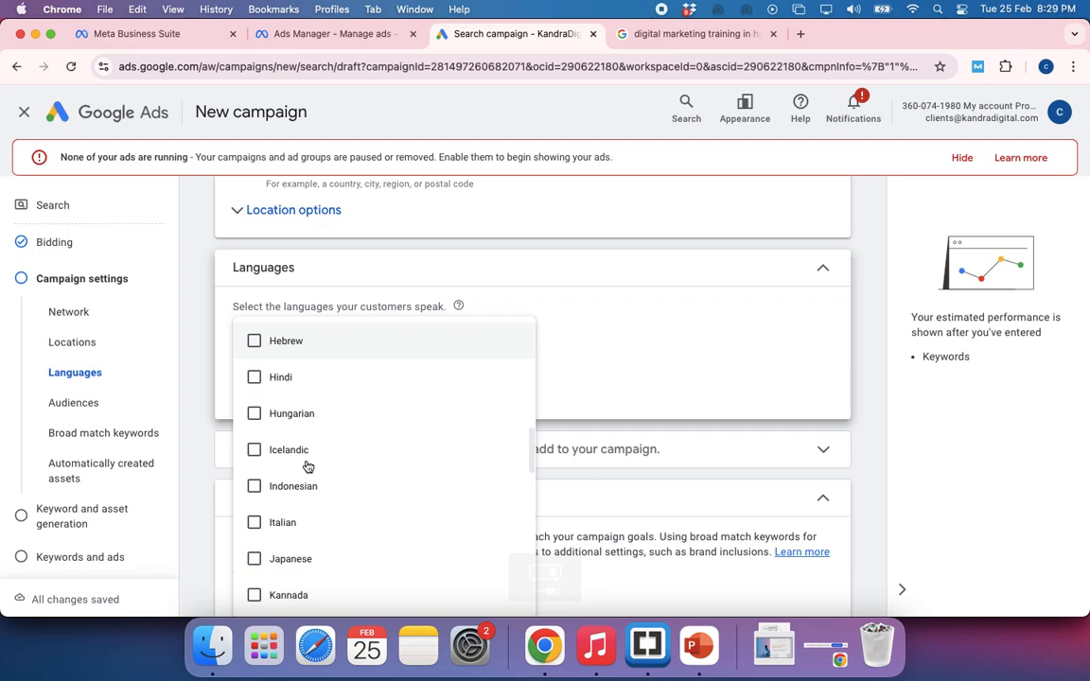
pyautogui.scroll(-3, 358, 575)
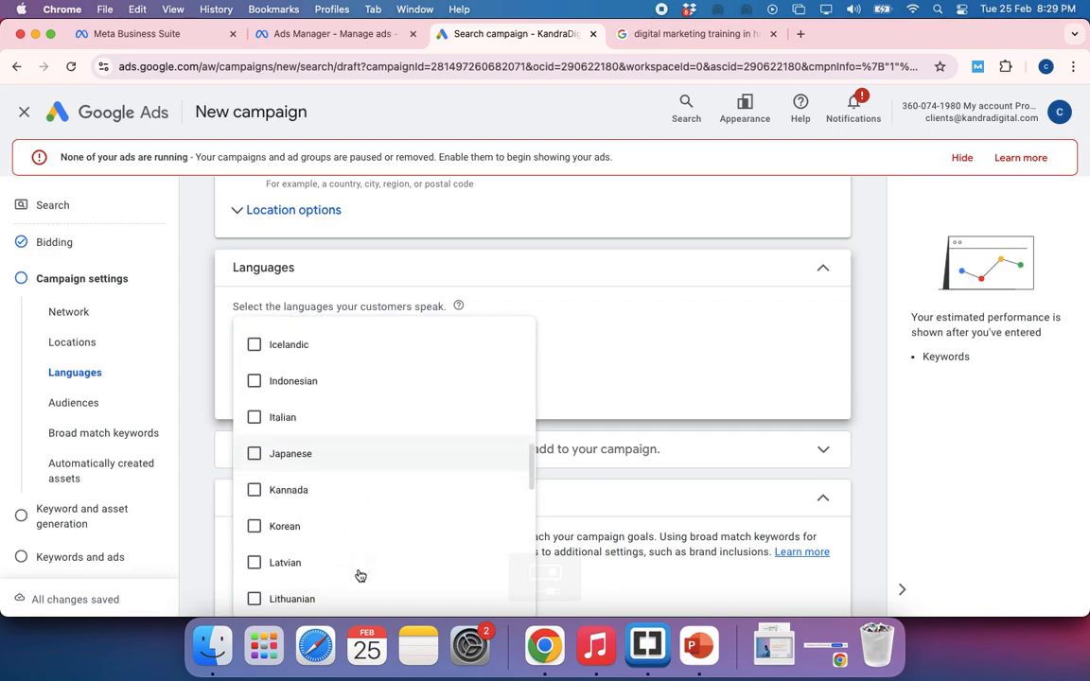
pyautogui.scroll(2, 357, 577)
pyautogui.scroll(-5, 287, 536)
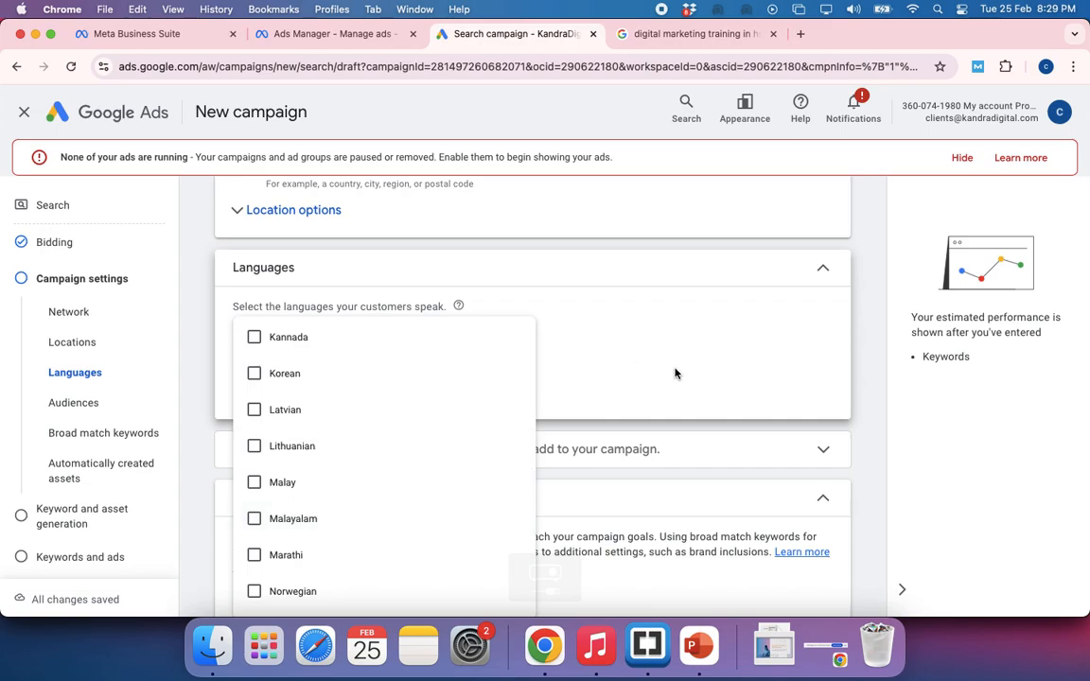
pyautogui.click(617, 304)
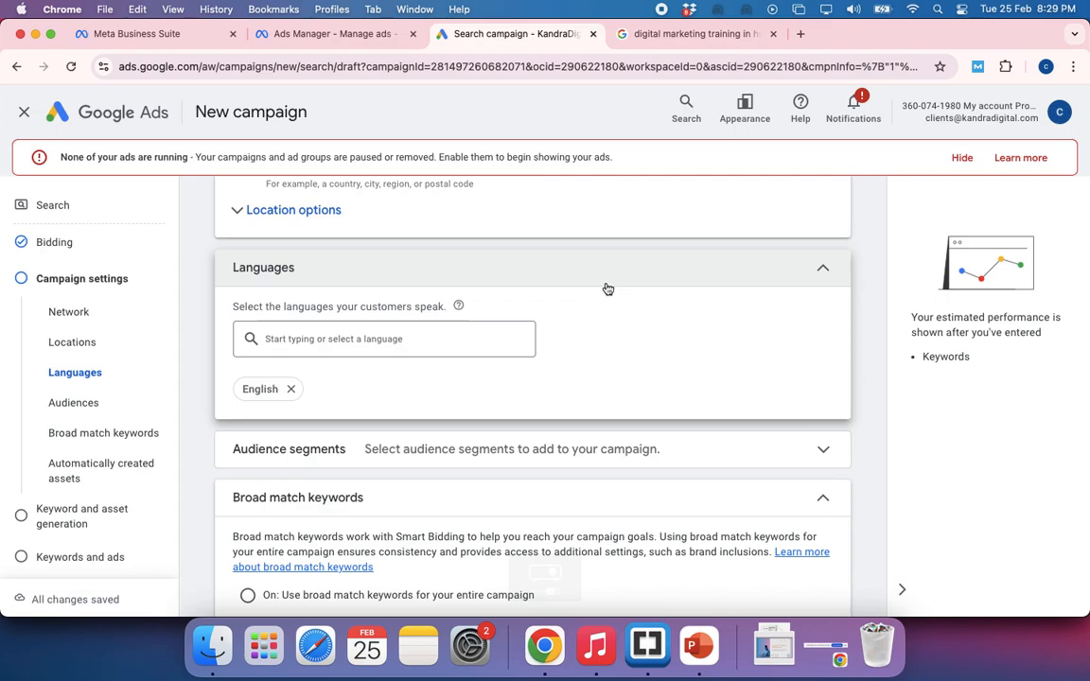
# Reopen the campaign's language list and review its options once more without changing the selection
pyautogui.click(431, 339)
pyautogui.click(592, 357)
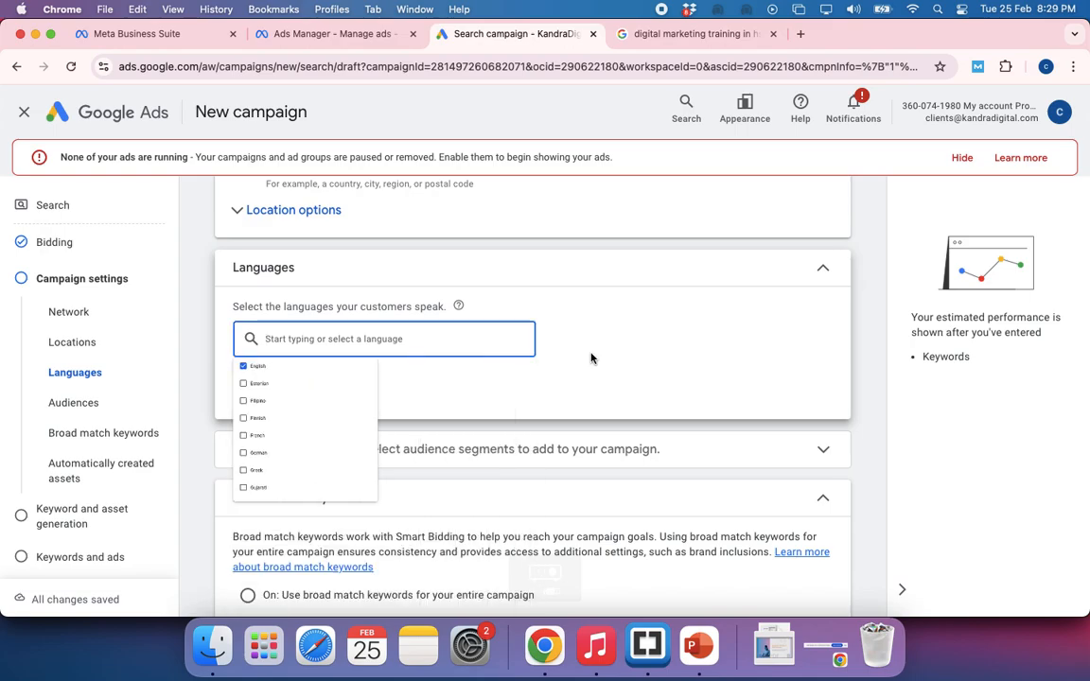
pyautogui.click(358, 337)
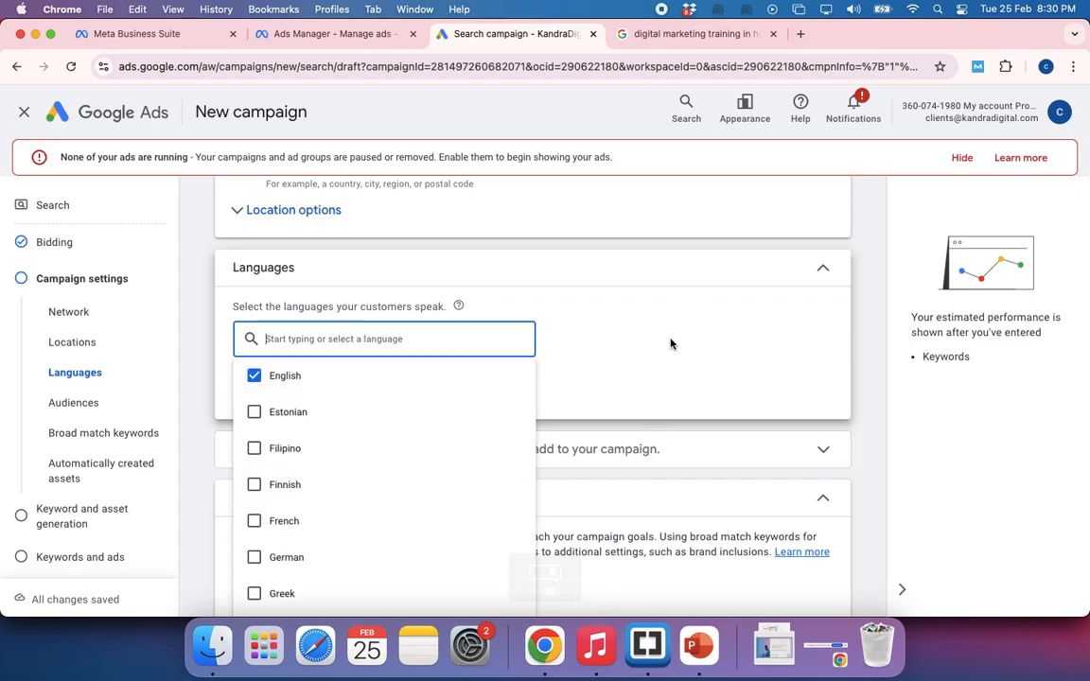
pyautogui.scroll(-5, 357, 490)
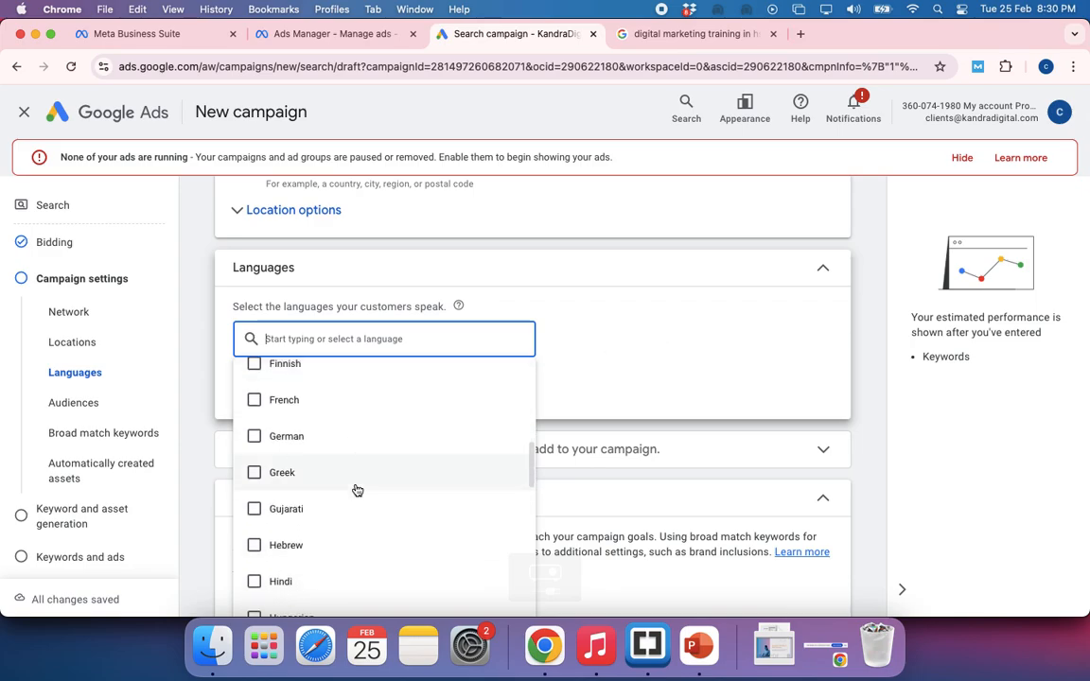
pyautogui.click(683, 301)
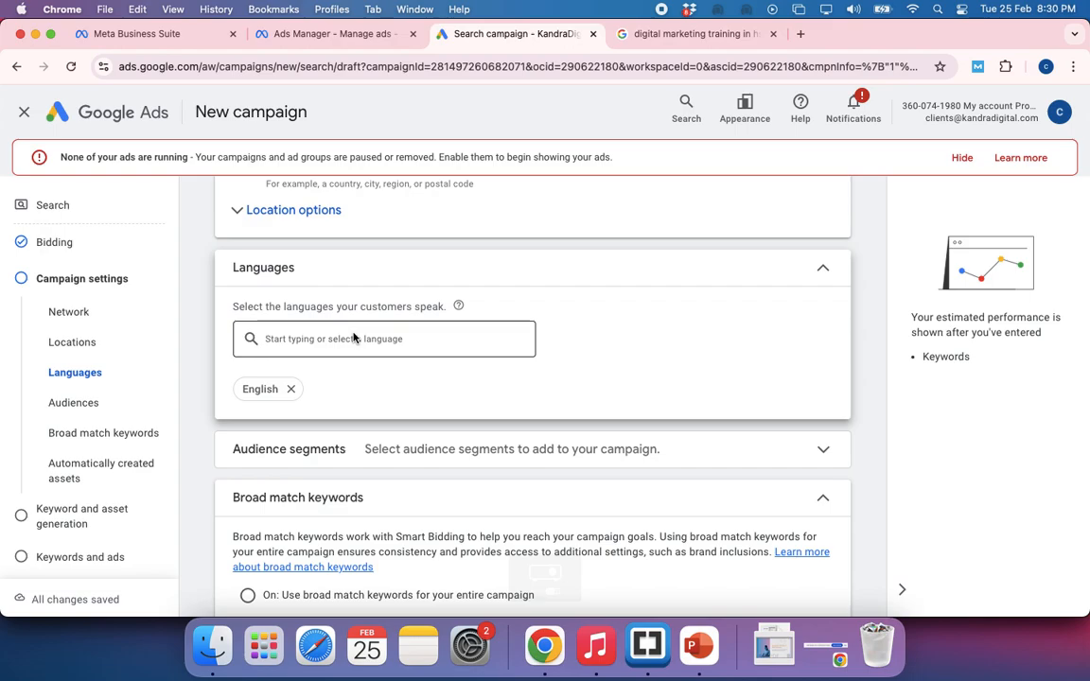
# Examine the language of the query digital marketing training in hsr layout on Google and return to the campaign's language selection
pyautogui.click(695, 33)
pyautogui.scroll(5, 226, 328)
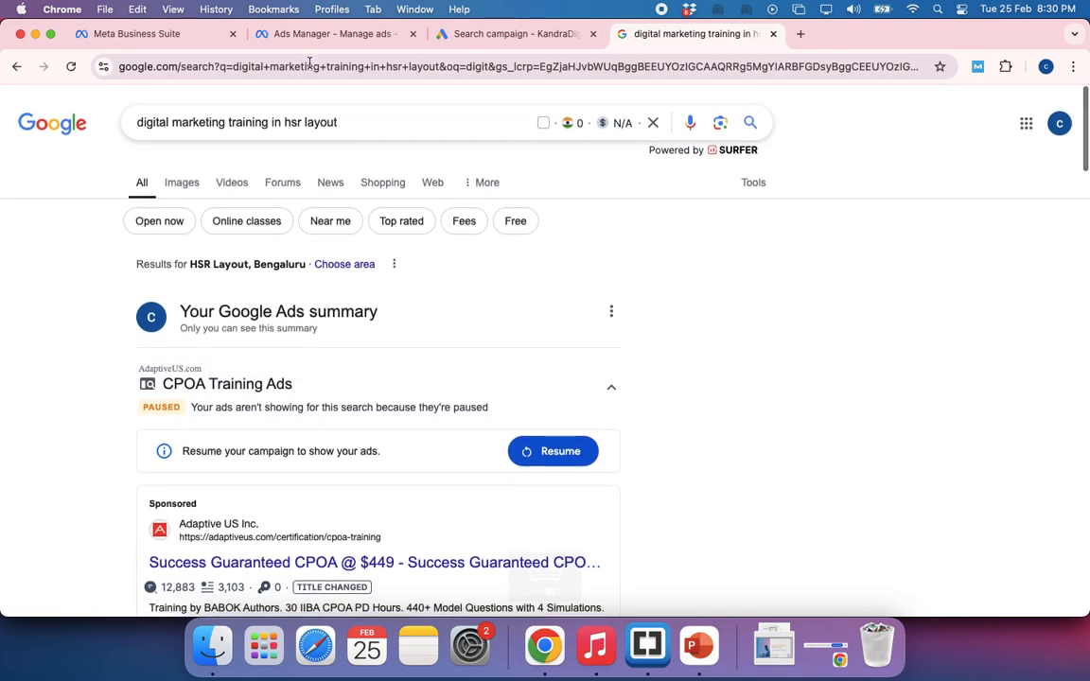
pyautogui.click(273, 119)
pyautogui.click(835, 265)
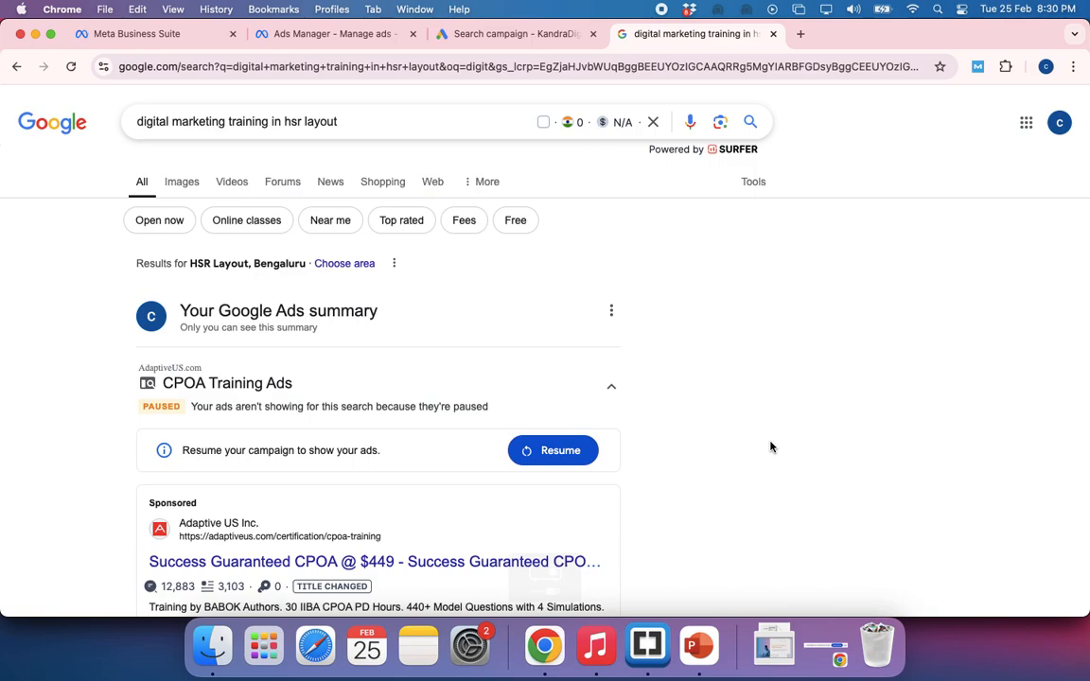
pyautogui.click(483, 45)
pyautogui.click(323, 338)
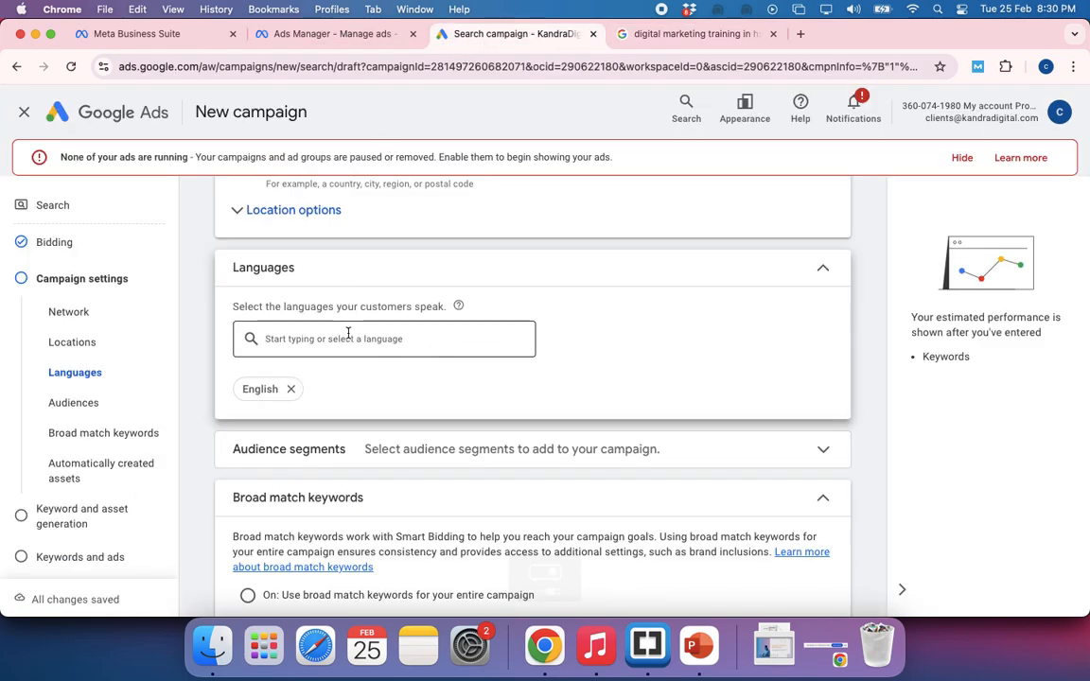
# Check the query digital marketing training in hsr layout on Google and return to the campaign settings
pyautogui.click(677, 303)
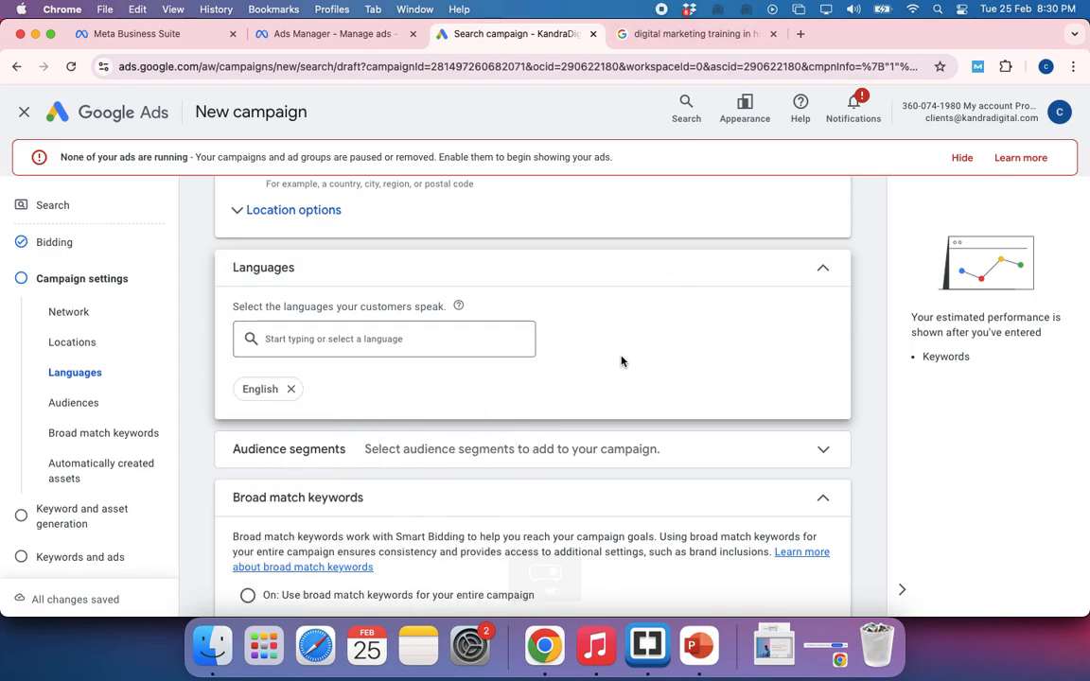
pyautogui.scroll(-1, 620, 361)
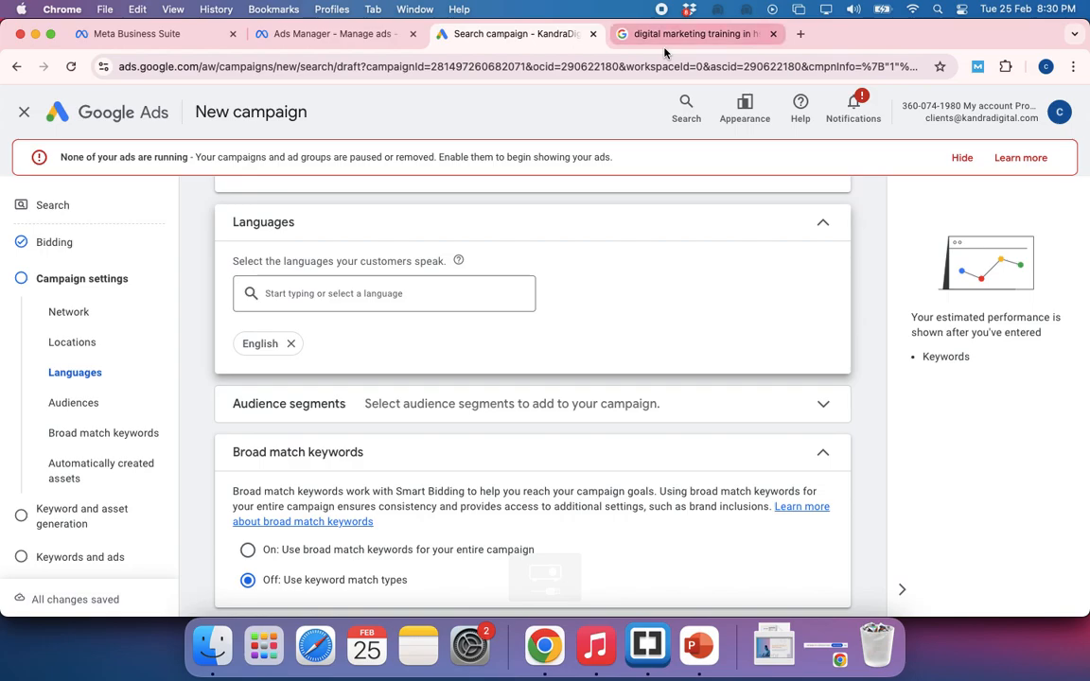
pyautogui.click(691, 33)
pyautogui.click(343, 120)
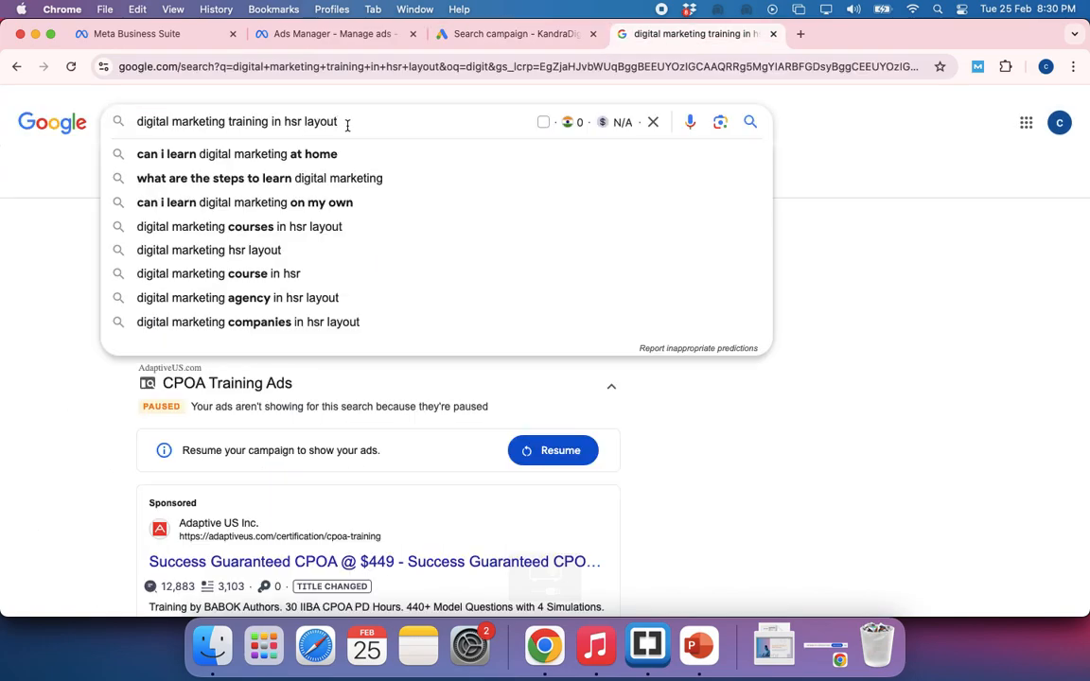
pyautogui.click(53, 209)
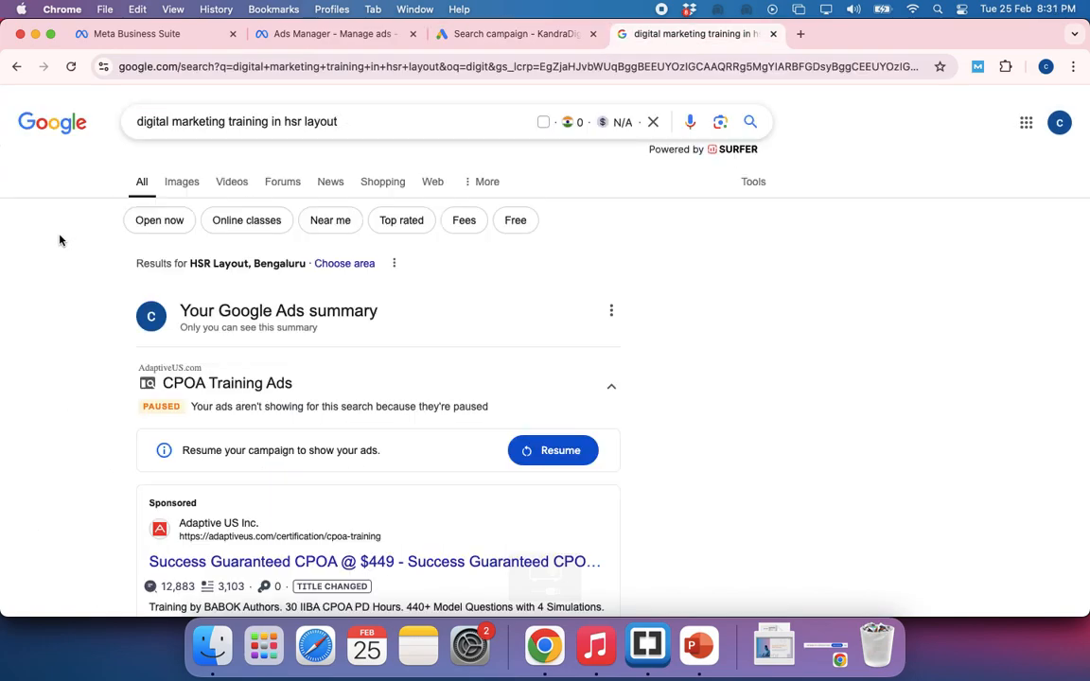
pyautogui.click(498, 34)
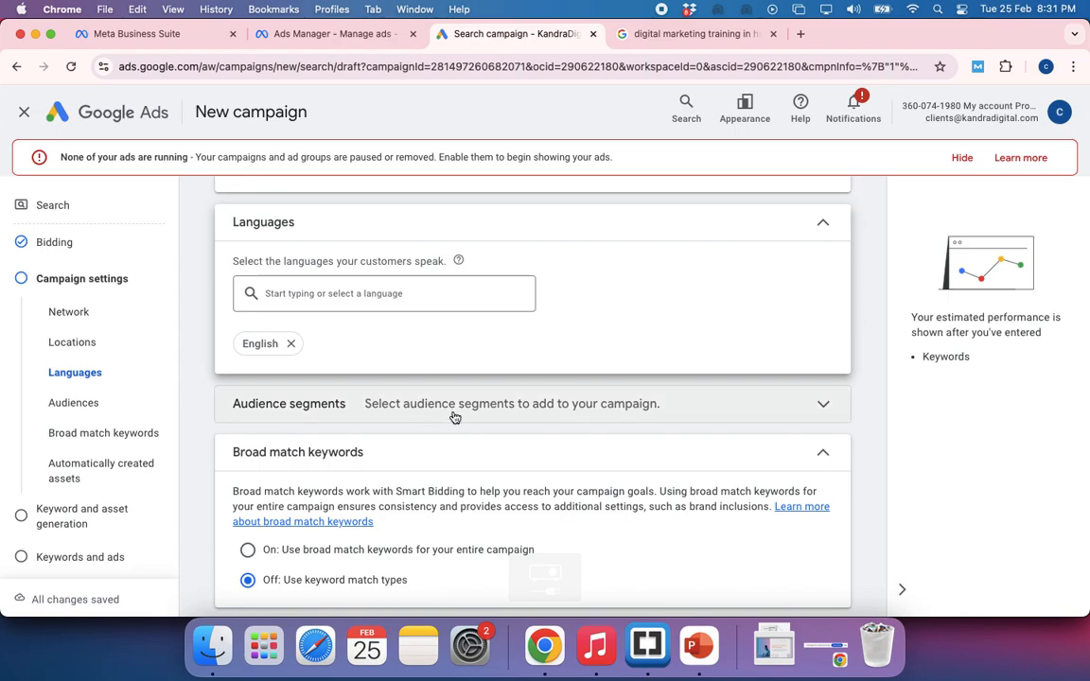
# Expand the campaign's audience segments and look through suggestions such as Career Consulting Services, SEO & SEM Services and Education
pyautogui.click(516, 417)
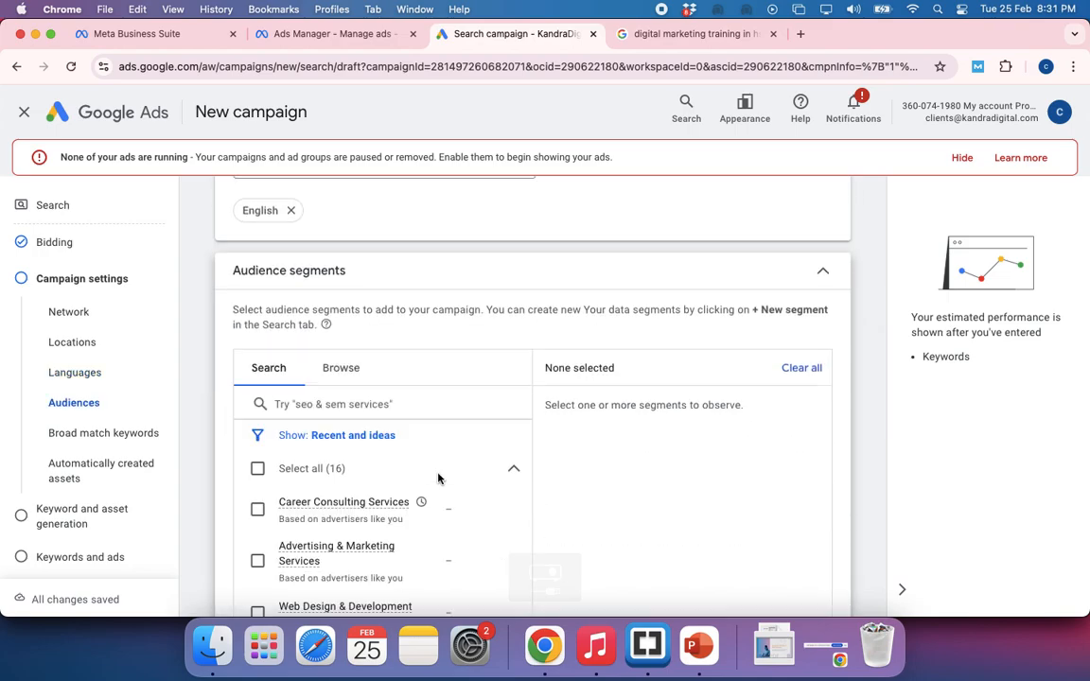
pyautogui.scroll(-3, 438, 478)
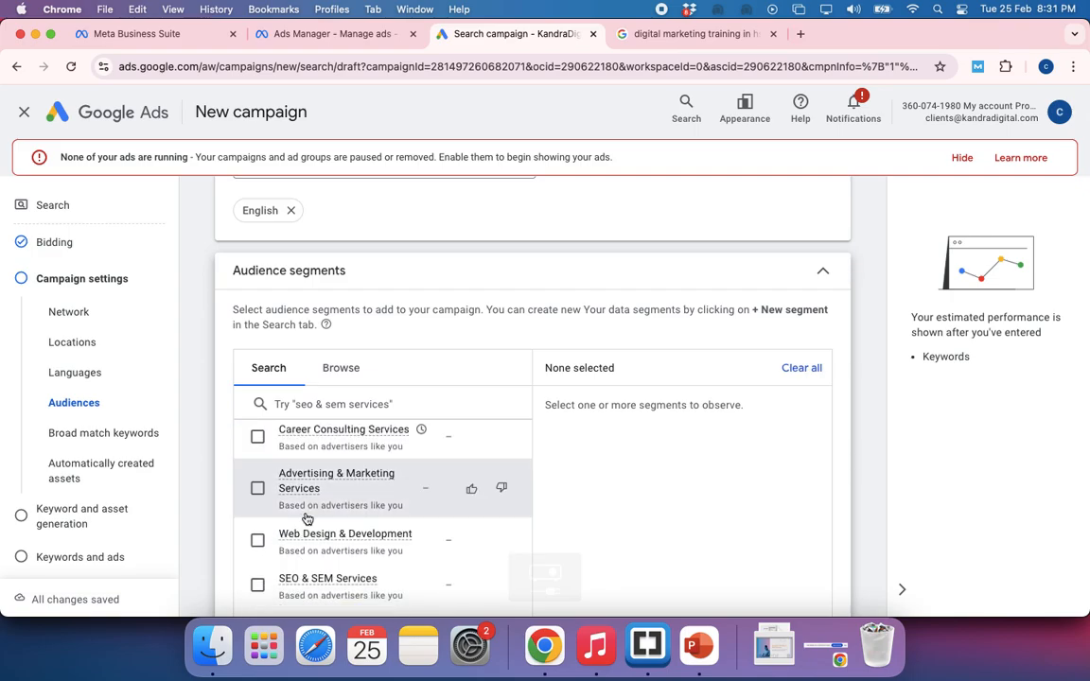
pyautogui.scroll(-2, 343, 532)
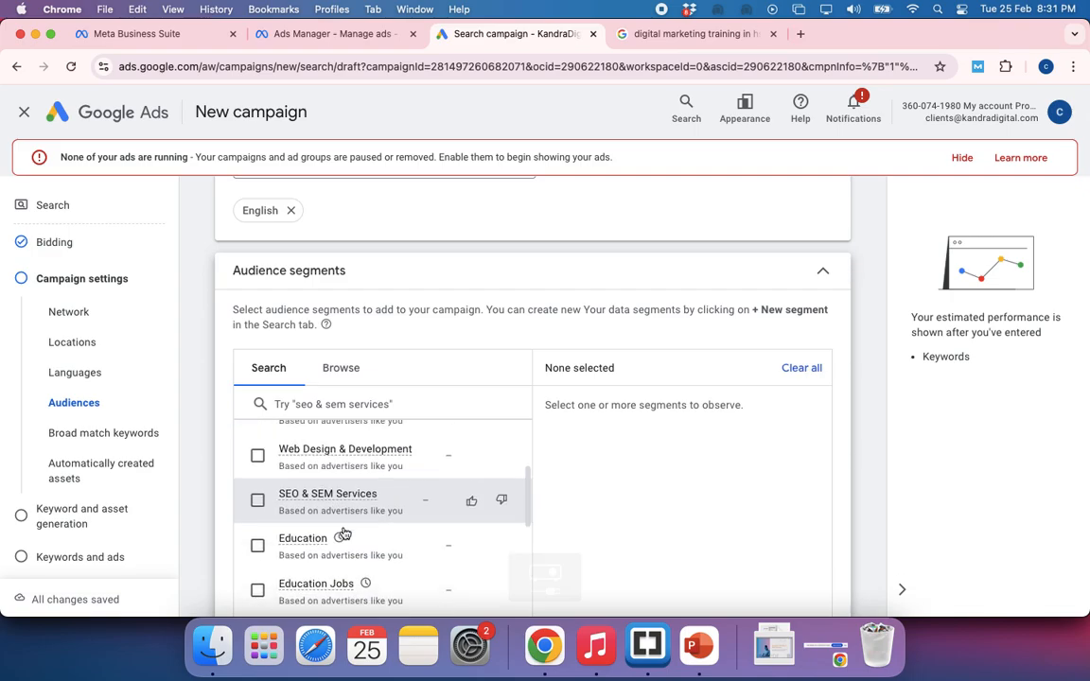
pyautogui.scroll(-1, 322, 536)
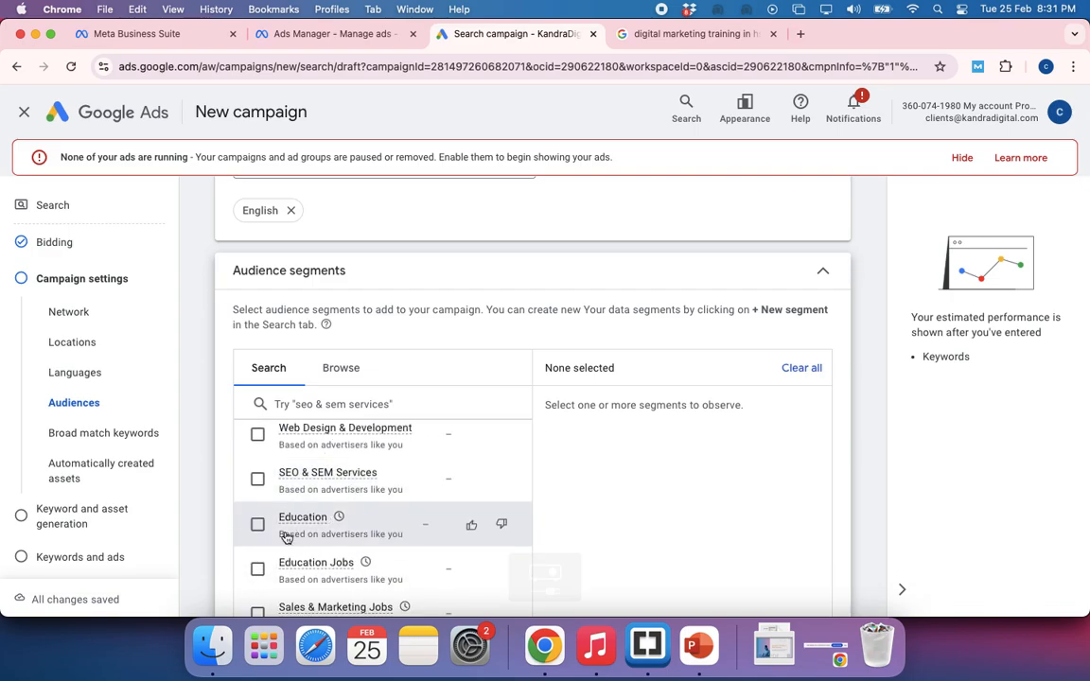
pyautogui.scroll(-2, 312, 545)
pyautogui.scroll(3, 311, 546)
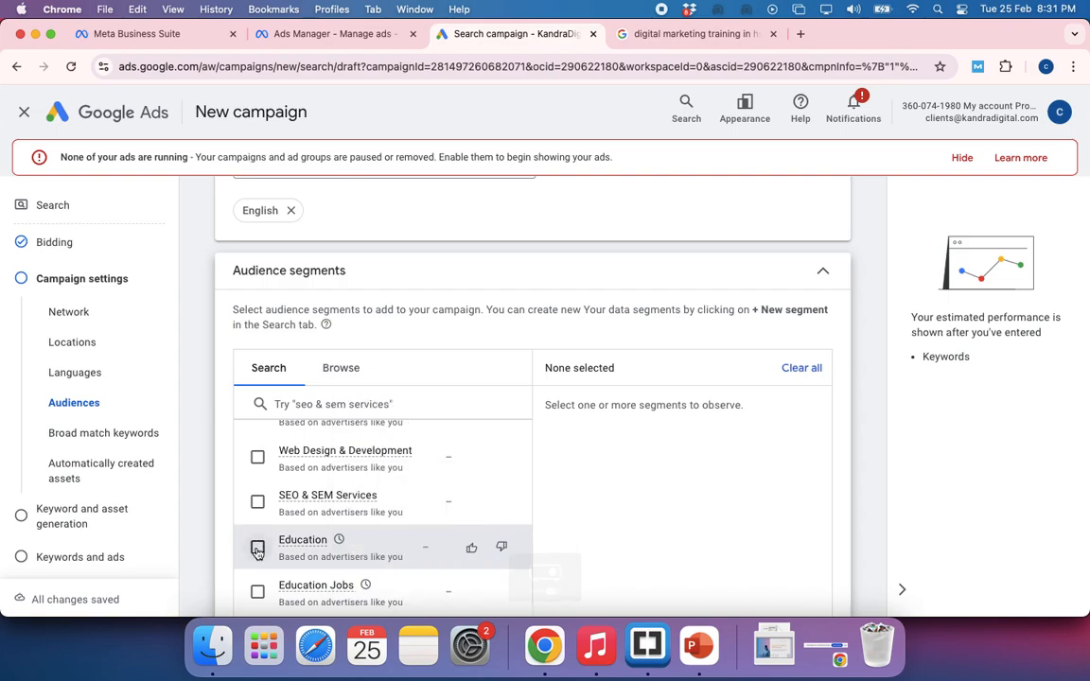
# Highlight the full query digital marketing training in hsr layout on Google and return to the campaign's audience segments
pyautogui.click(685, 43)
pyautogui.moveTo(355, 121); pyautogui.dragTo(136, 128)
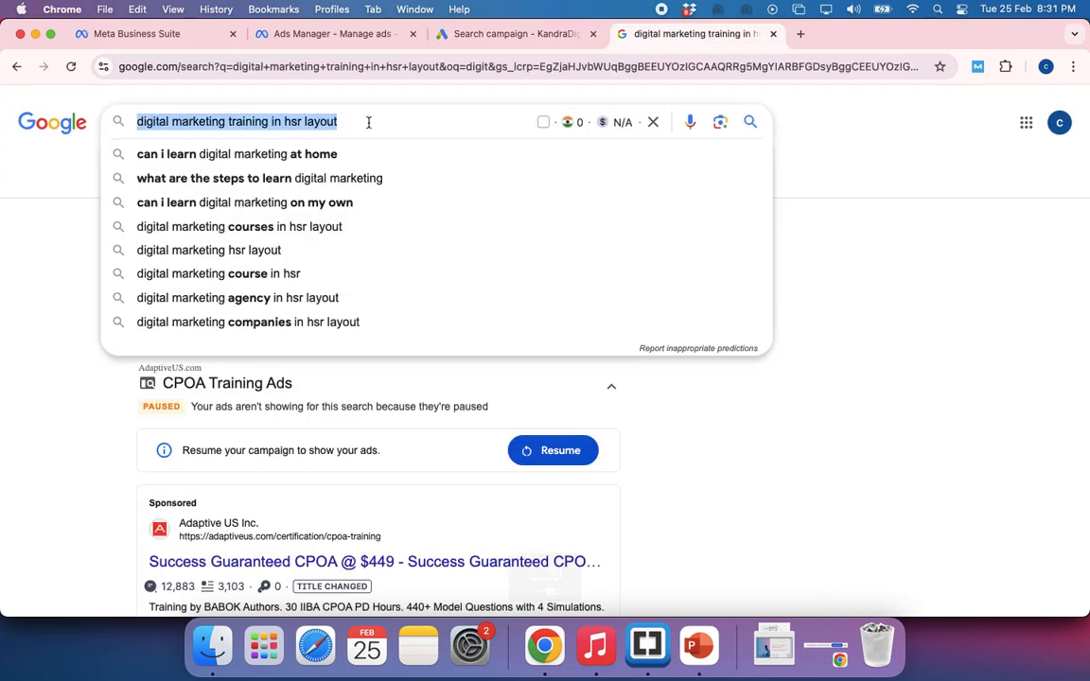
pyautogui.moveTo(333, 119); pyautogui.dragTo(134, 120)
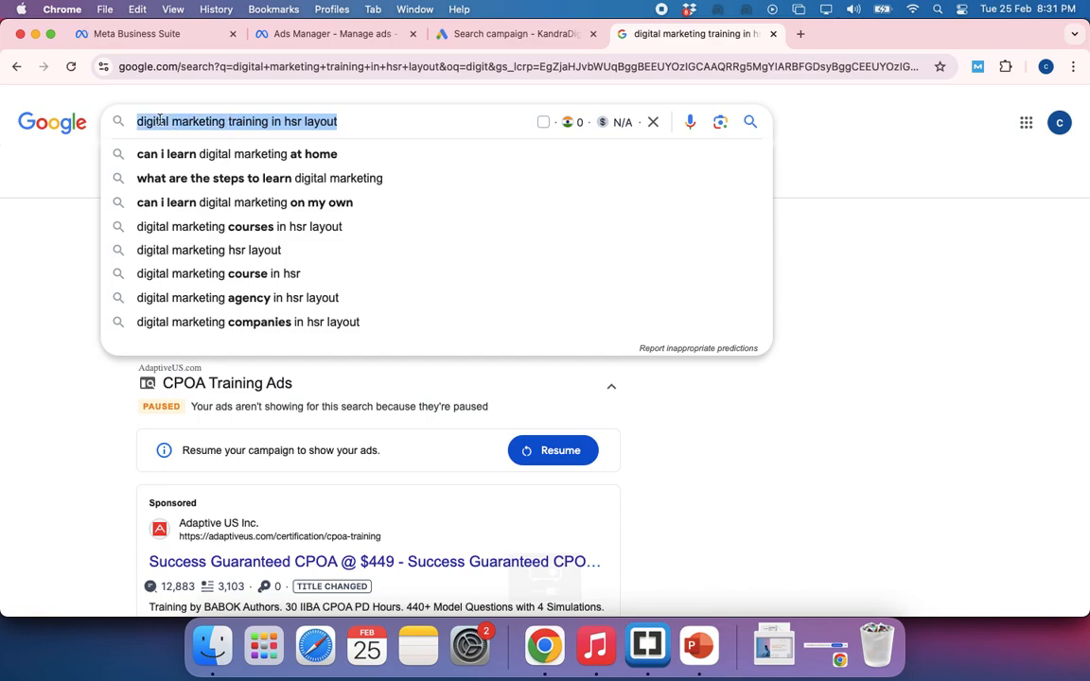
pyautogui.click(459, 33)
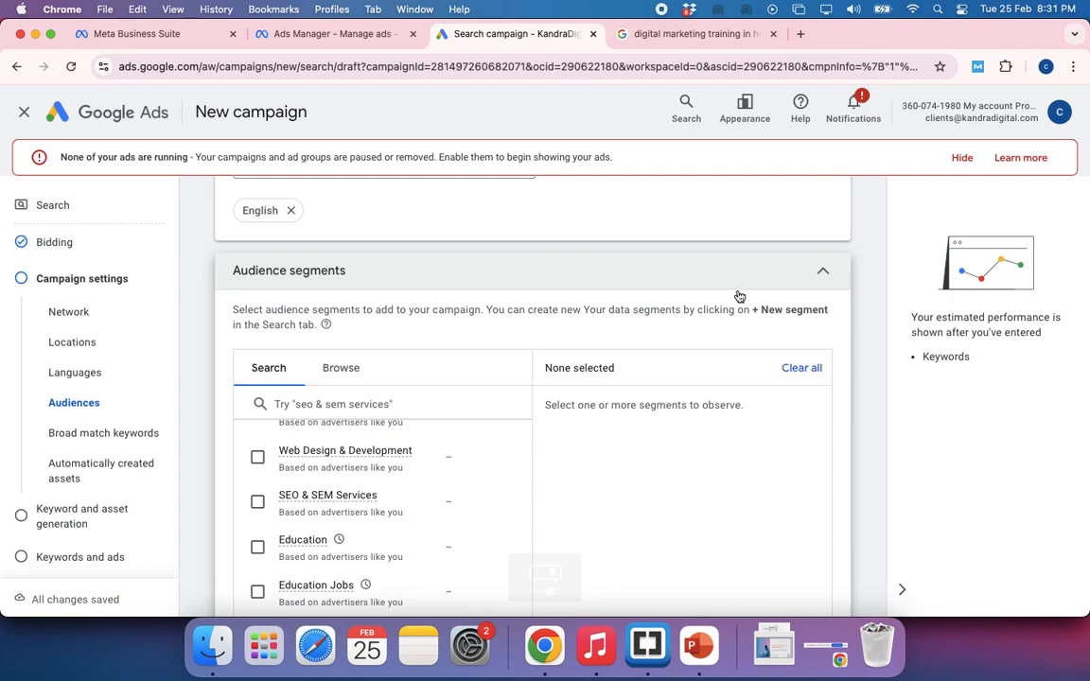
# Look through the remaining suggested audience segments and collapse the section without selecting any
pyautogui.scroll(-3, 414, 511)
pyautogui.scroll(-8, 413, 511)
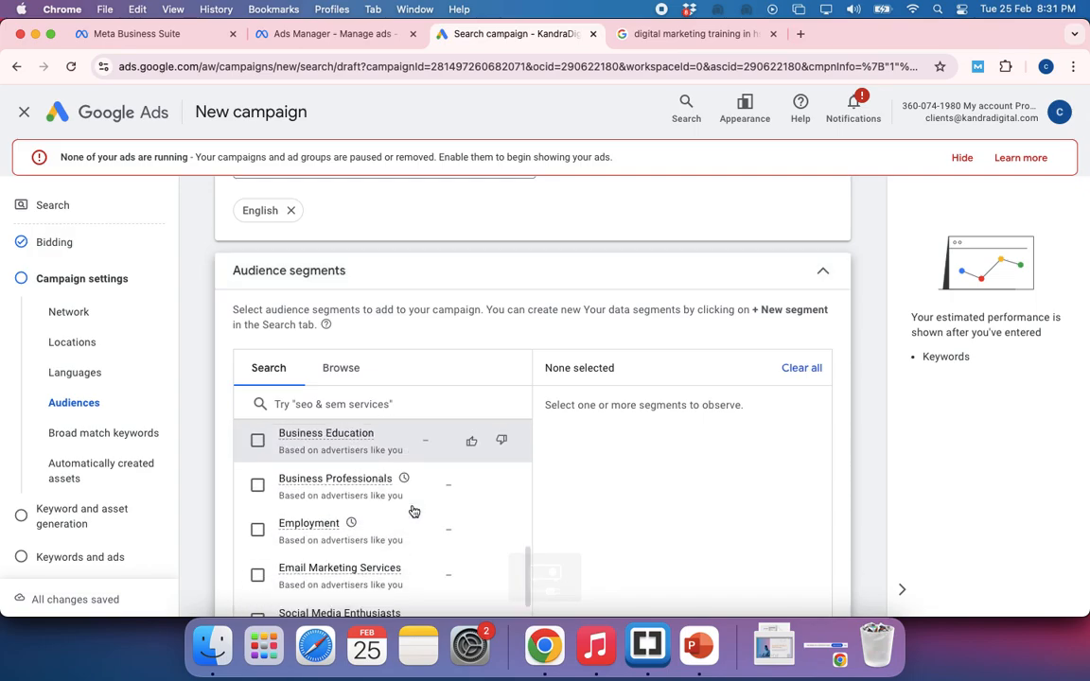
pyautogui.scroll(5, 692, 348)
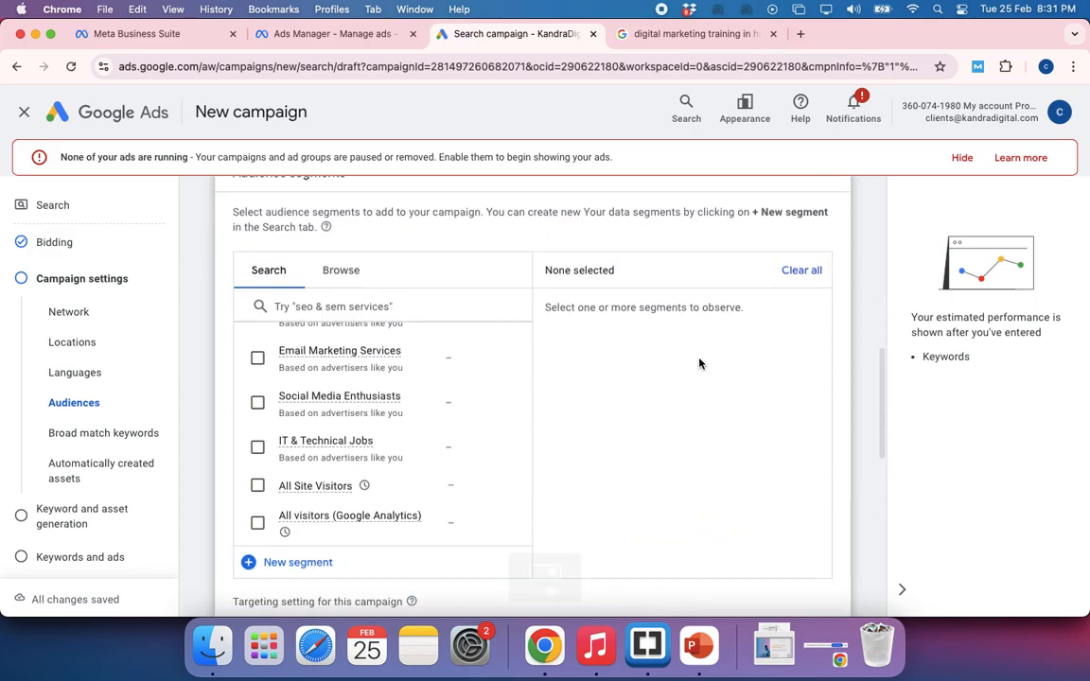
pyautogui.click(822, 405)
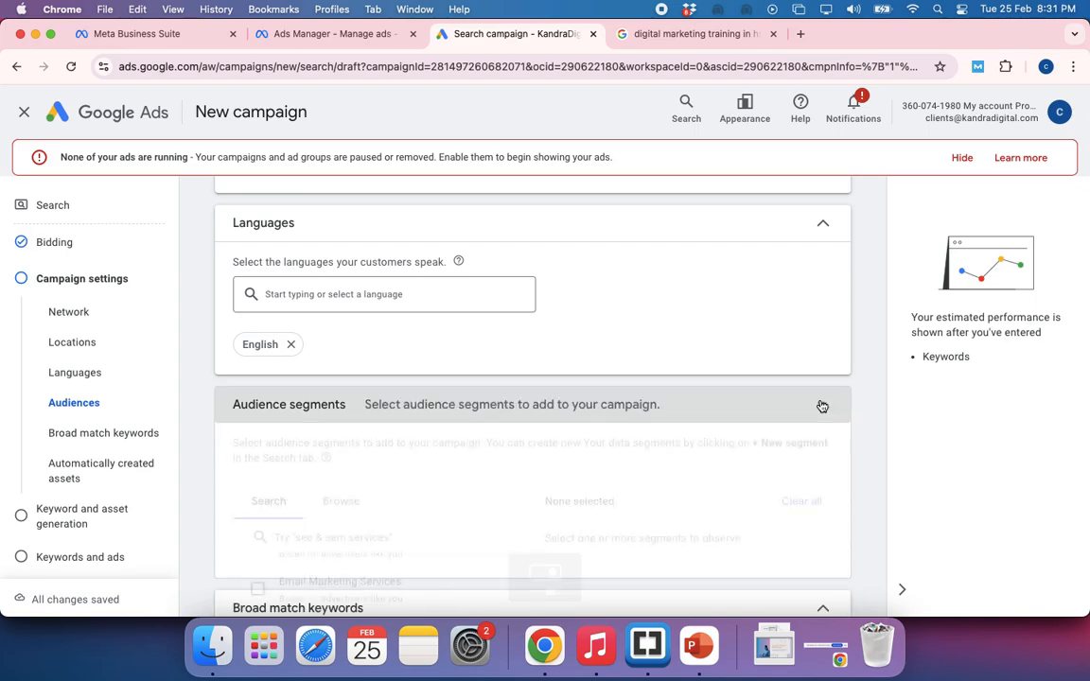
pyautogui.click(446, 408)
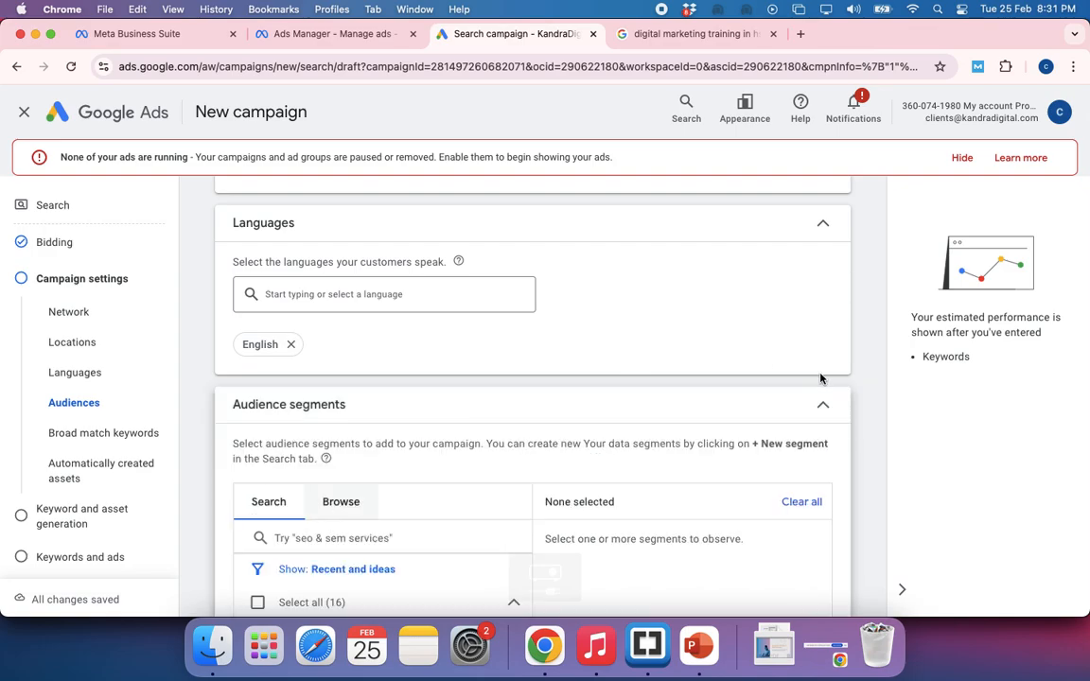
pyautogui.click(821, 408)
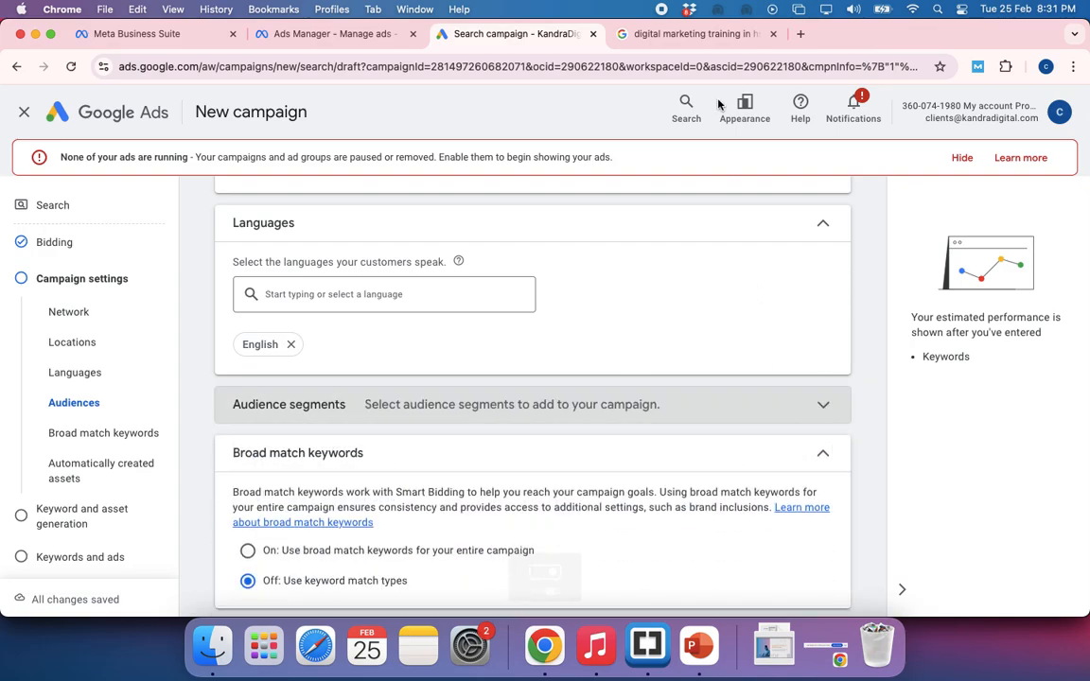
# Re-examine the wording of the digital marketing training query on Google, comparing it with the campaign settings
pyautogui.click(678, 36)
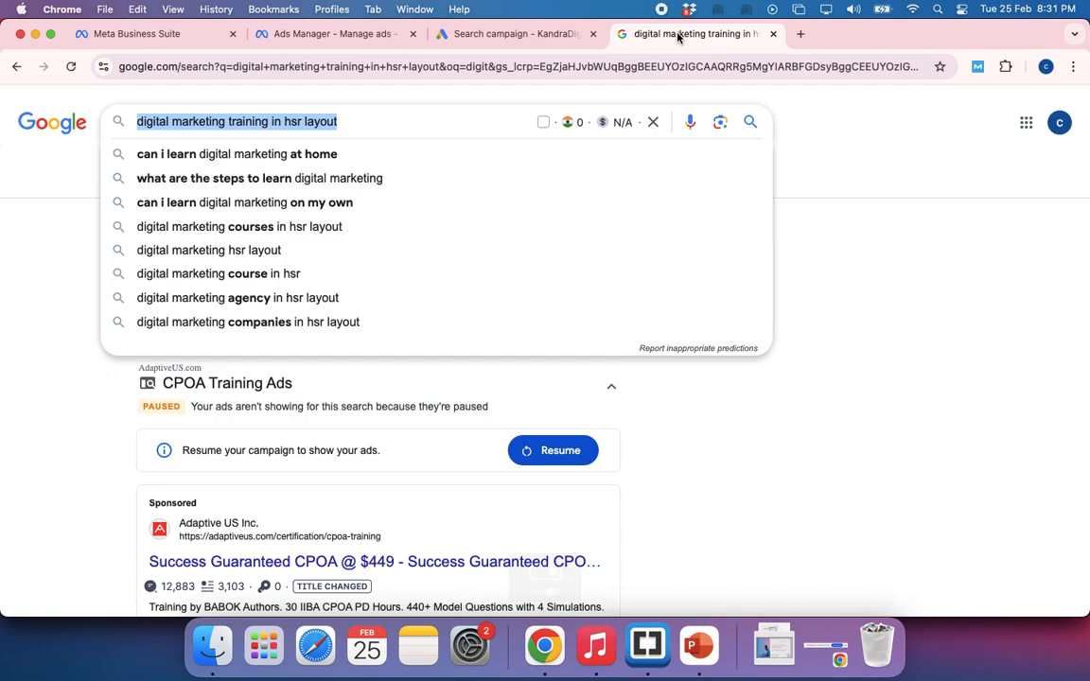
pyautogui.click(24, 281)
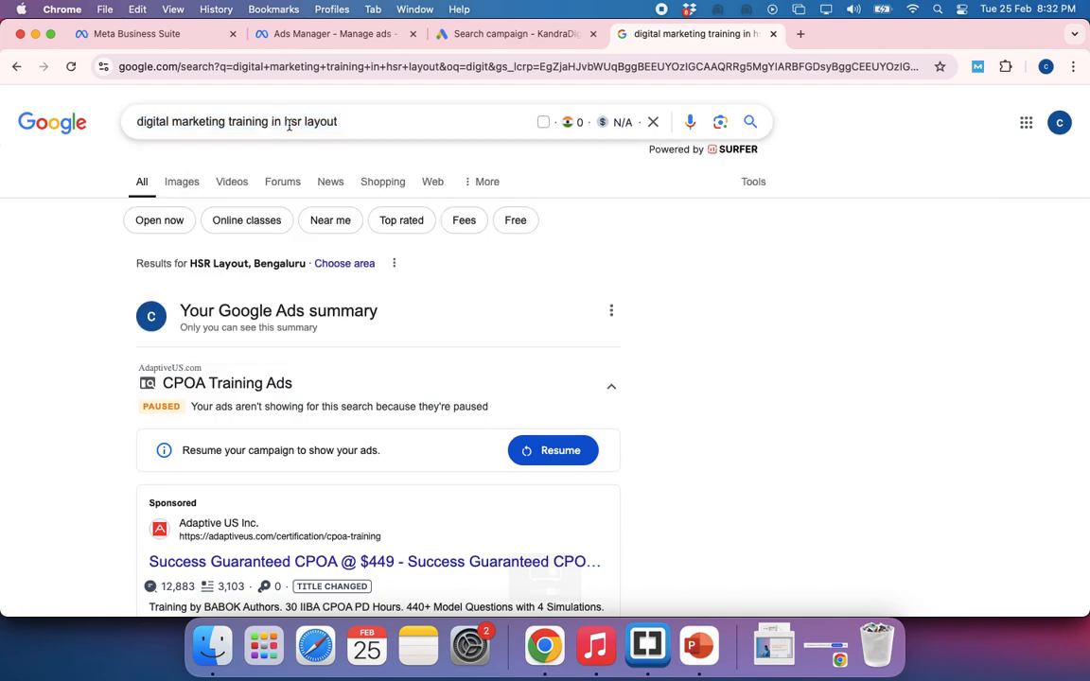
pyautogui.click(288, 123)
pyautogui.click(54, 258)
pyautogui.click(323, 122)
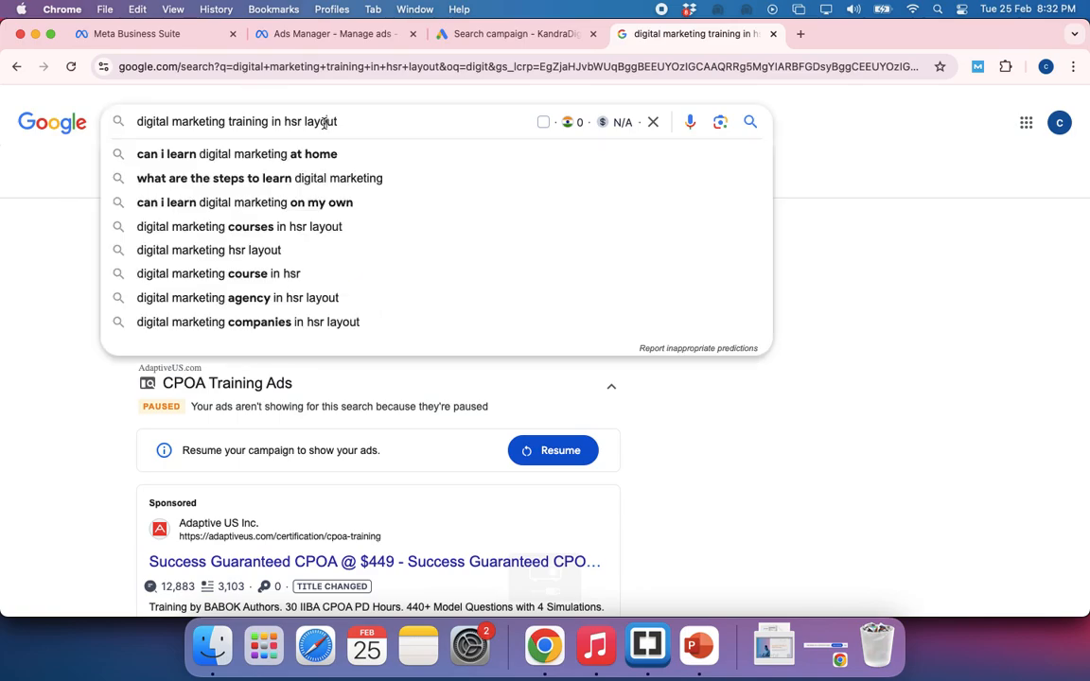
pyautogui.click(503, 38)
pyautogui.click(653, 36)
pyautogui.click(473, 34)
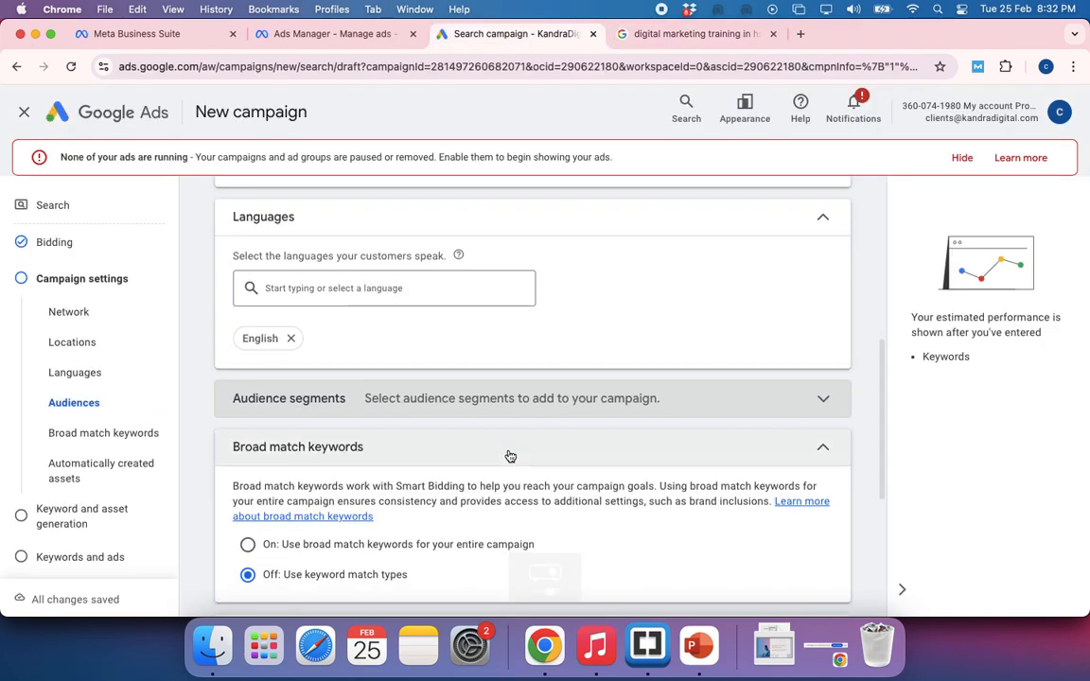
# Review the campaign's location and language settings, and reopen the audience segments to look over the first suggestions
pyautogui.scroll(-3, 508, 455)
pyautogui.scroll(6, 508, 455)
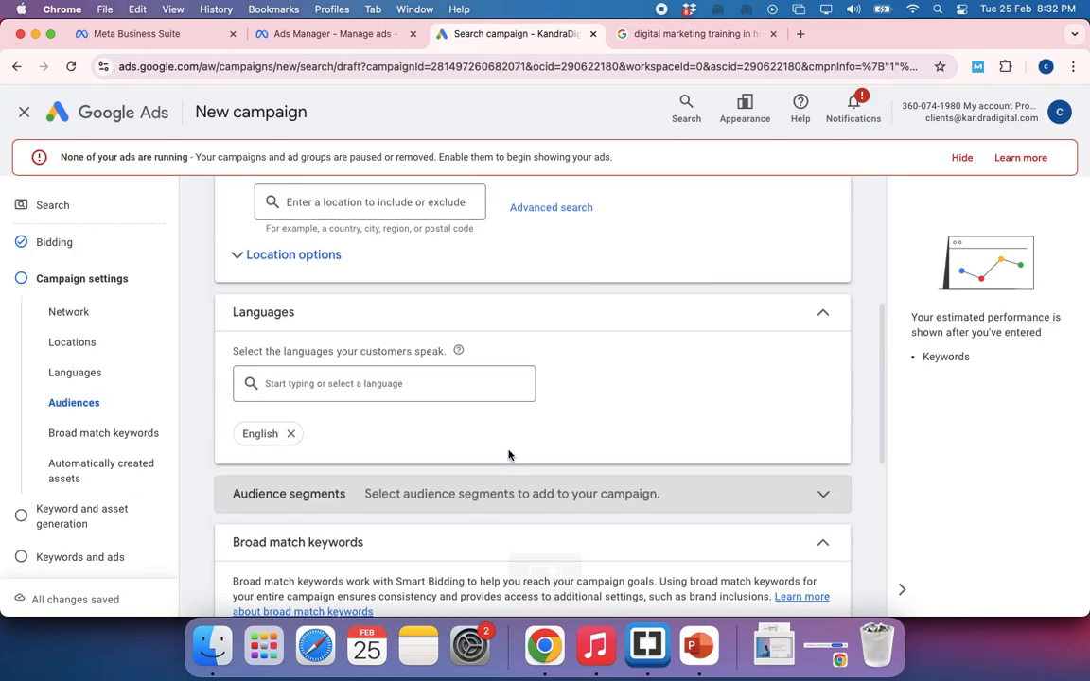
pyautogui.scroll(1, 329, 411)
pyautogui.scroll(-5, 328, 411)
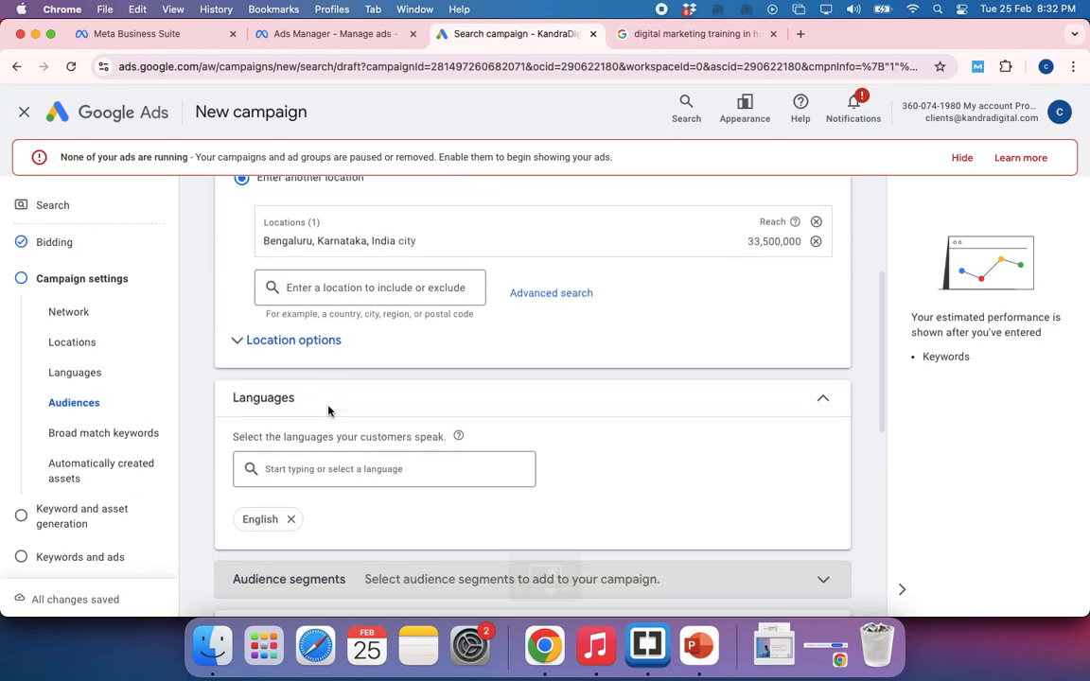
pyautogui.scroll(-3, 328, 410)
pyautogui.click(365, 270)
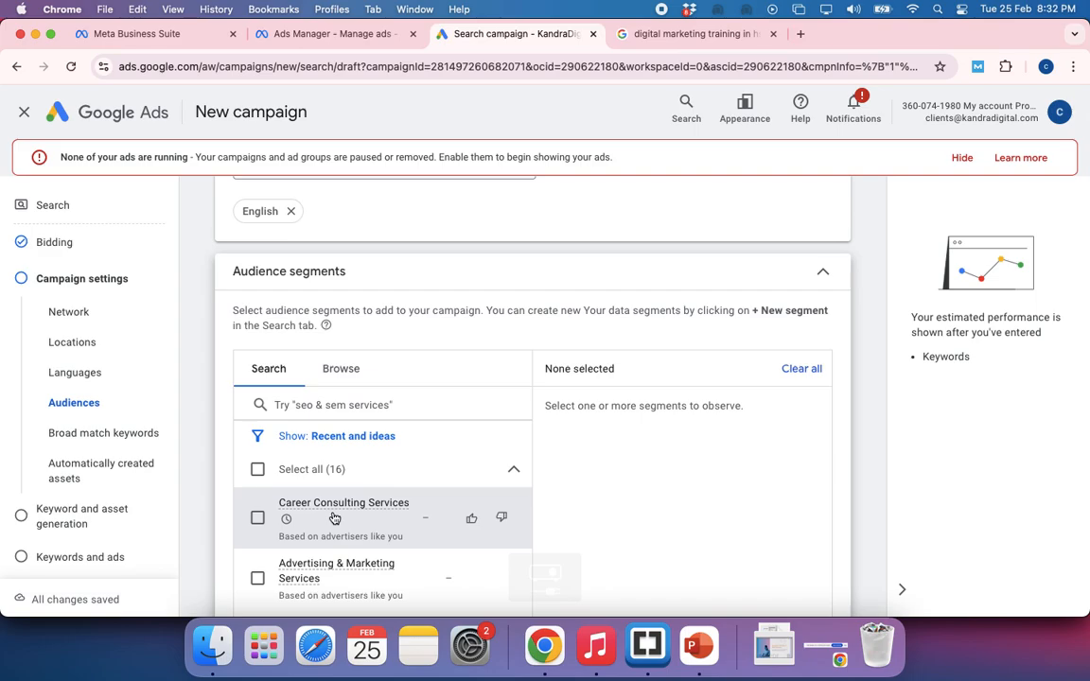
pyautogui.scroll(-1, 333, 518)
pyautogui.scroll(1, 334, 518)
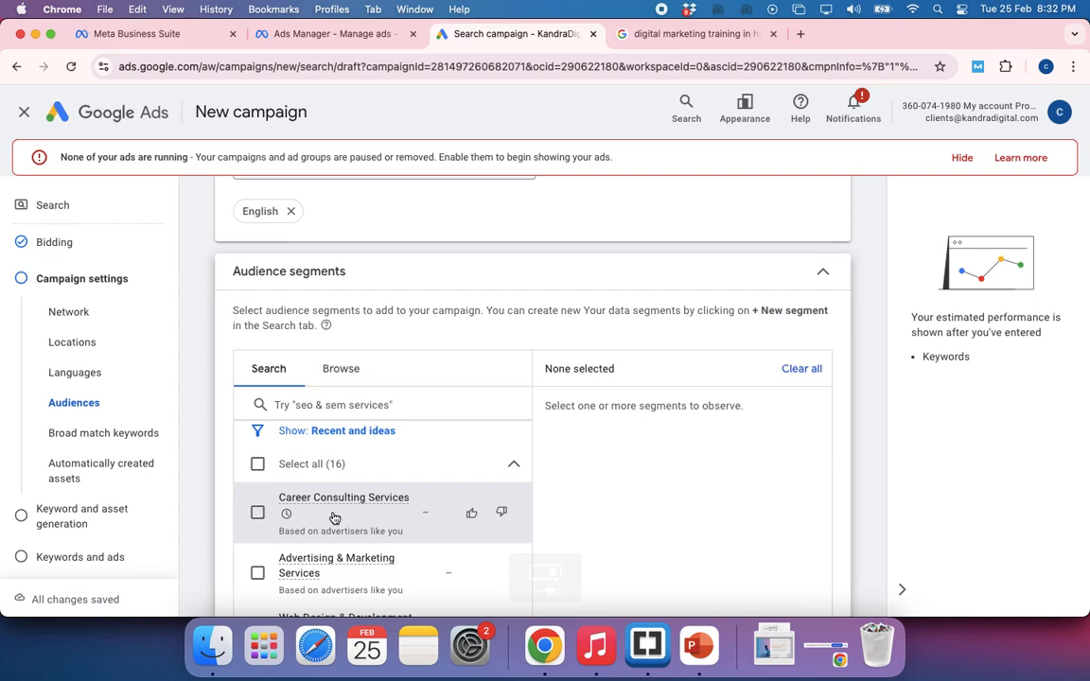
pyautogui.scroll(3, 333, 518)
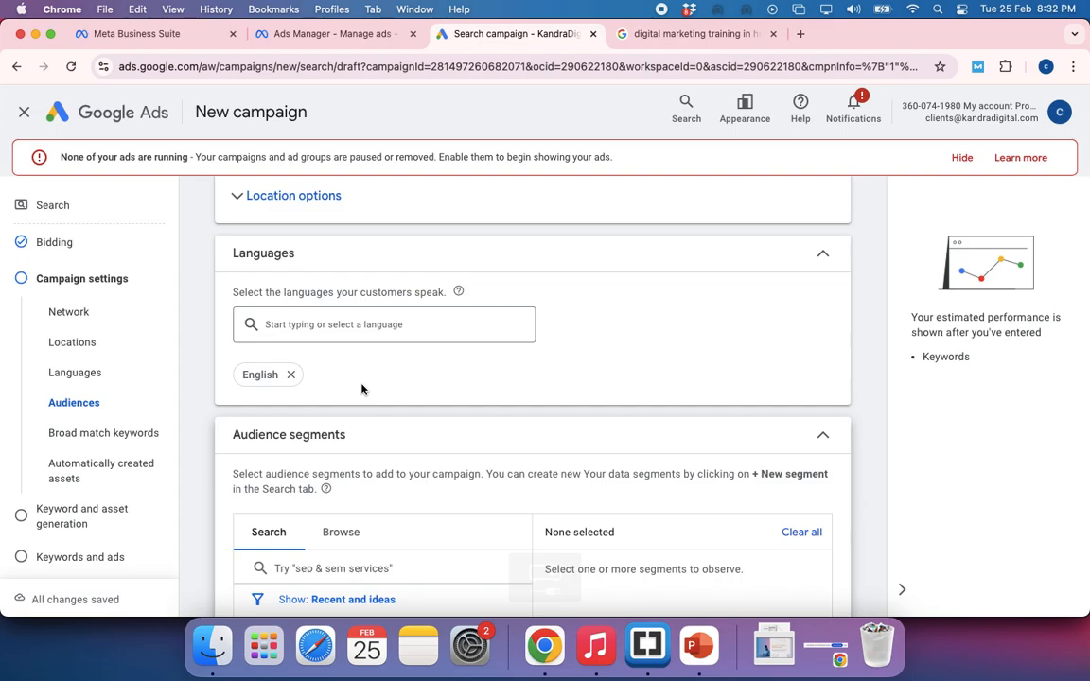
# Look through the language options offered for the campaign, including Hindi, and close the list without changing the selection
pyautogui.click(347, 326)
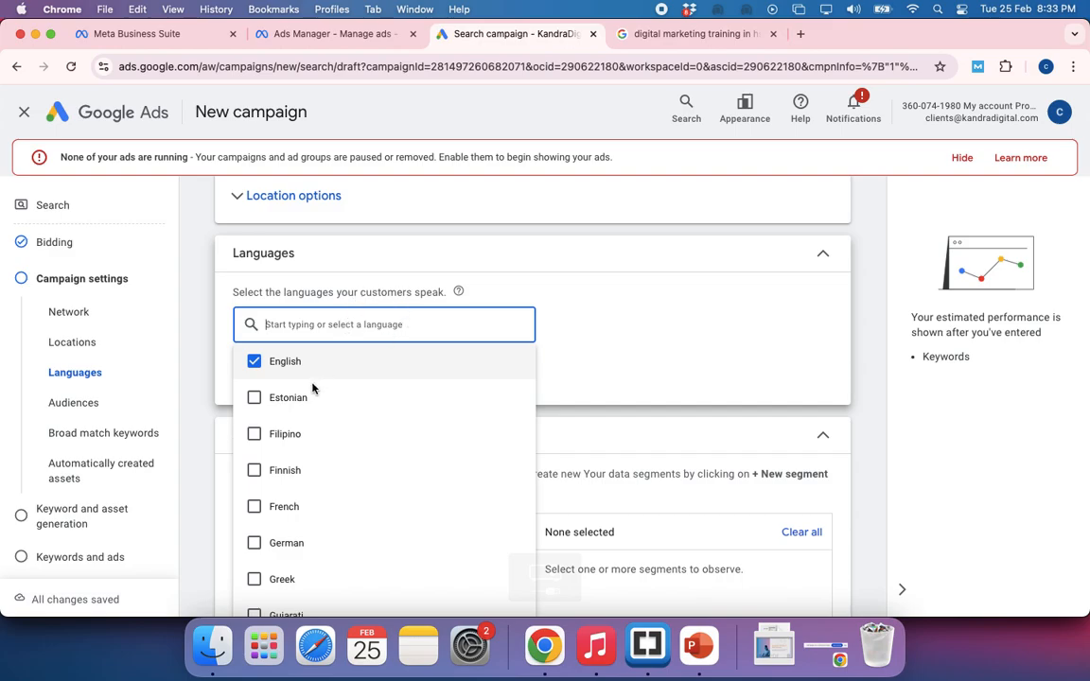
pyautogui.scroll(-10, 280, 445)
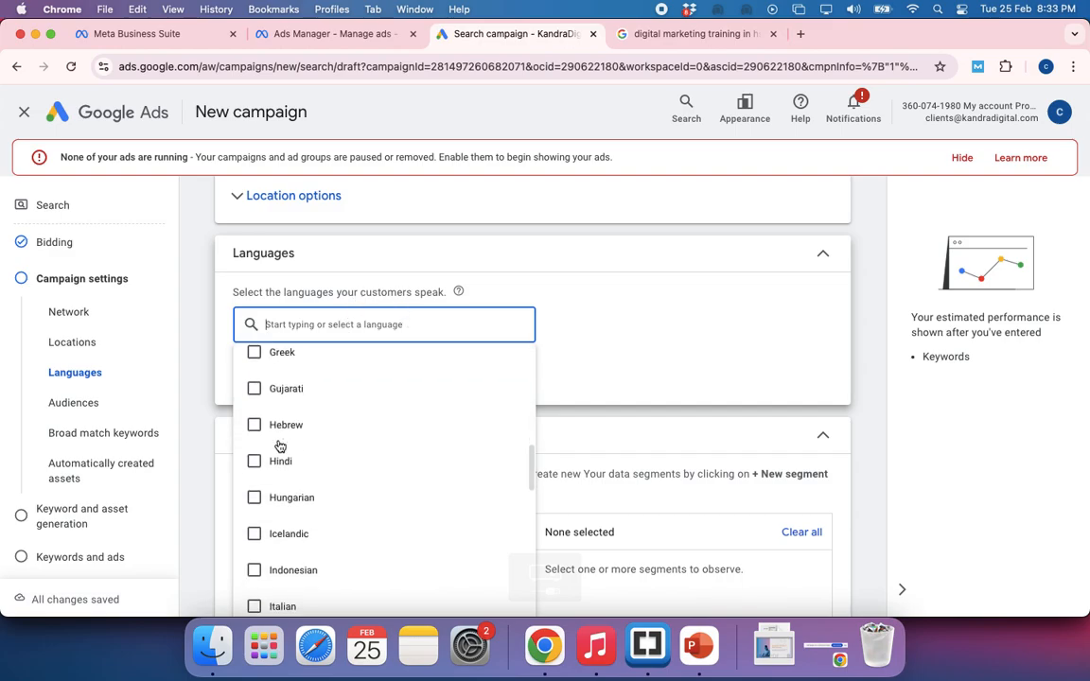
pyautogui.scroll(-2, 280, 447)
pyautogui.scroll(10, 280, 447)
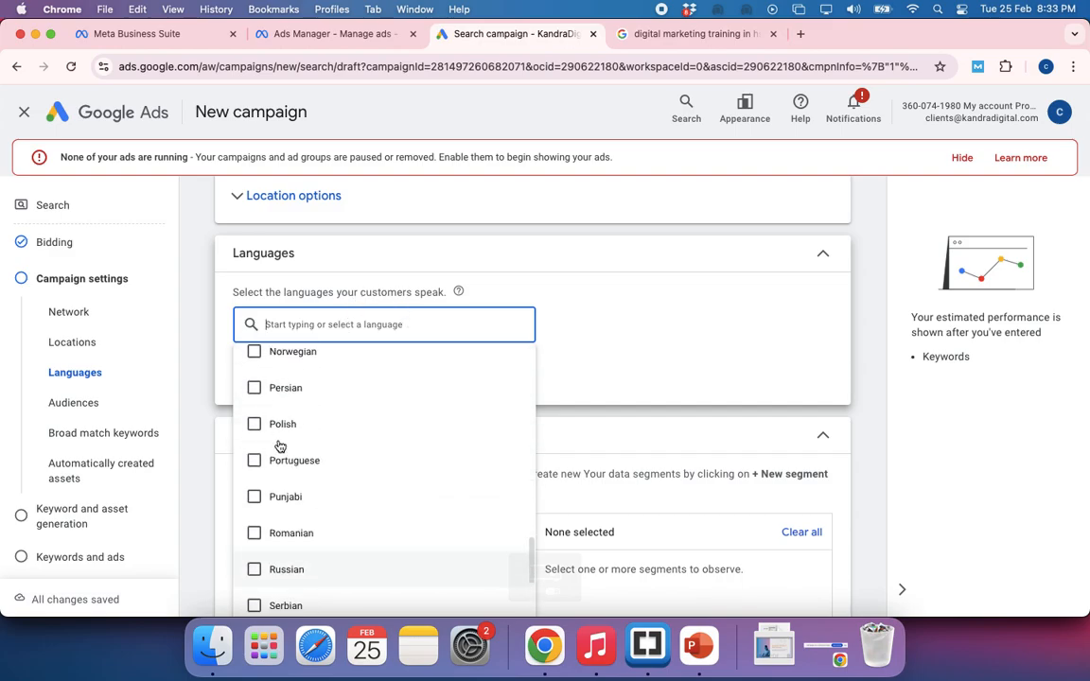
pyautogui.scroll(-2, 280, 445)
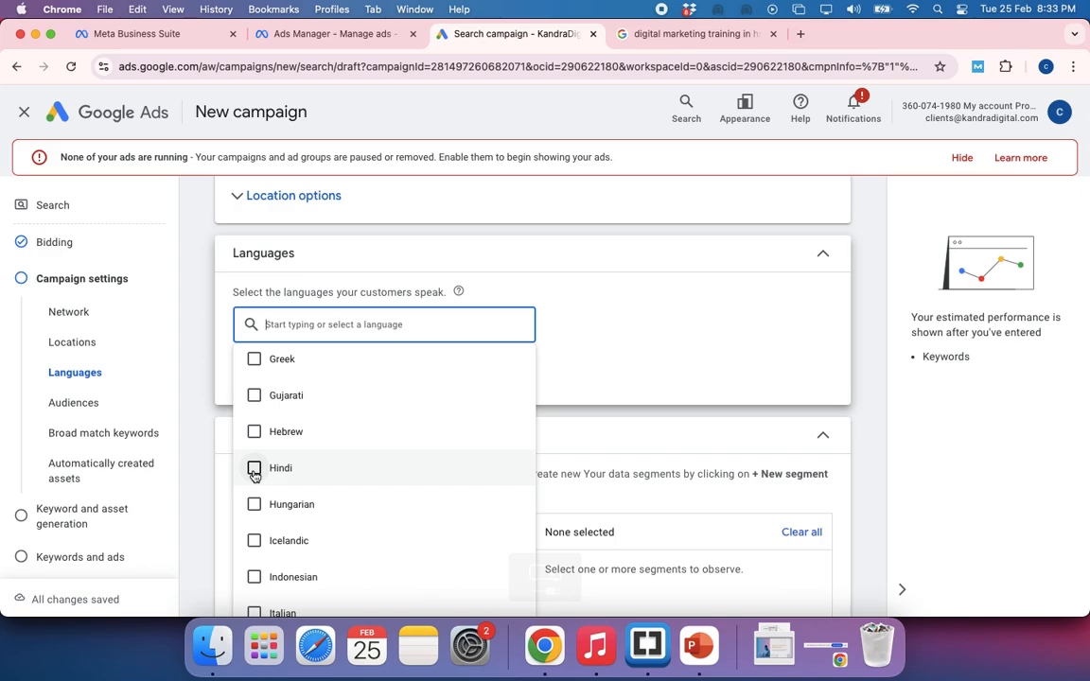
pyautogui.click(642, 356)
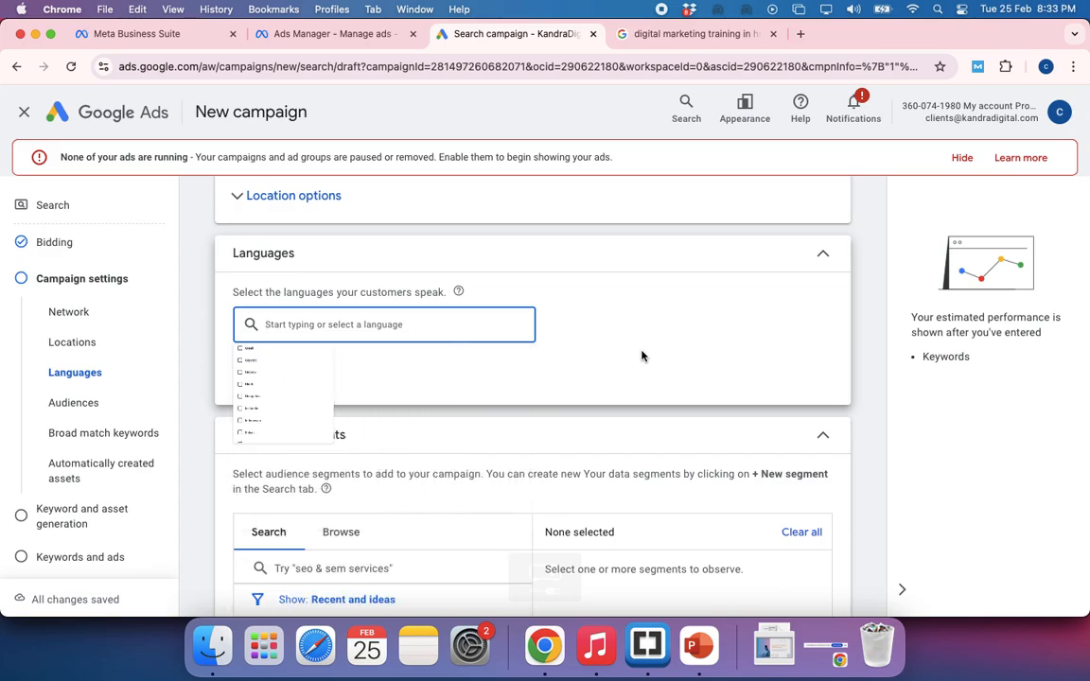
# Look over the suggested audience segments, such as Education Jobs and Business Services, and return to the Languages setting
pyautogui.scroll(3, 421, 370)
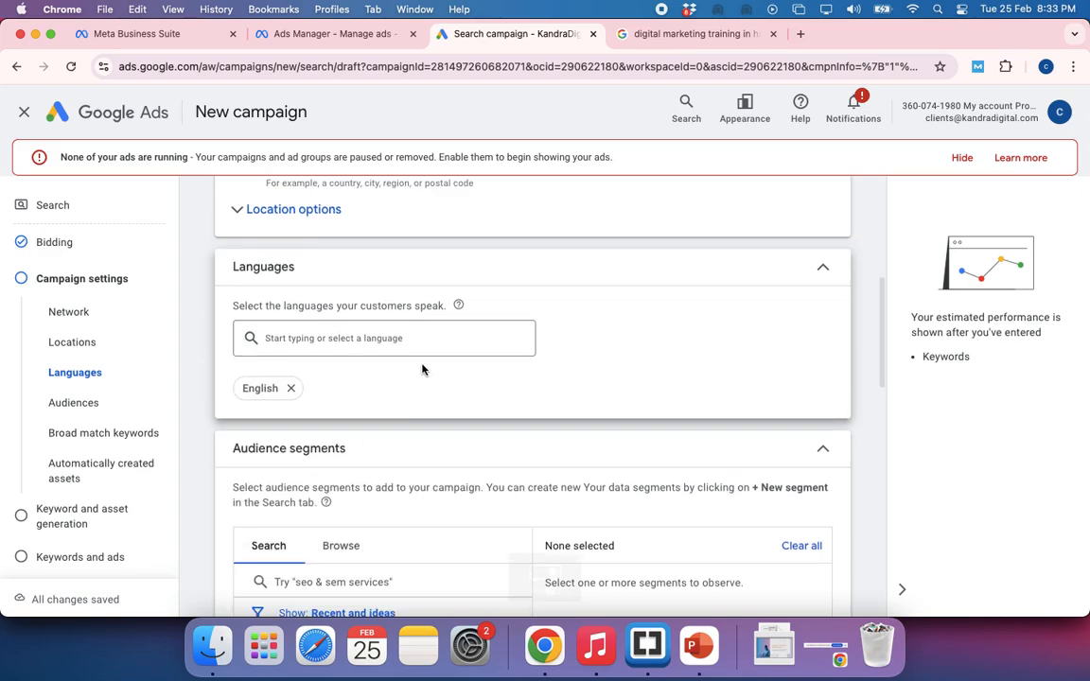
pyautogui.scroll(-5, 549, 385)
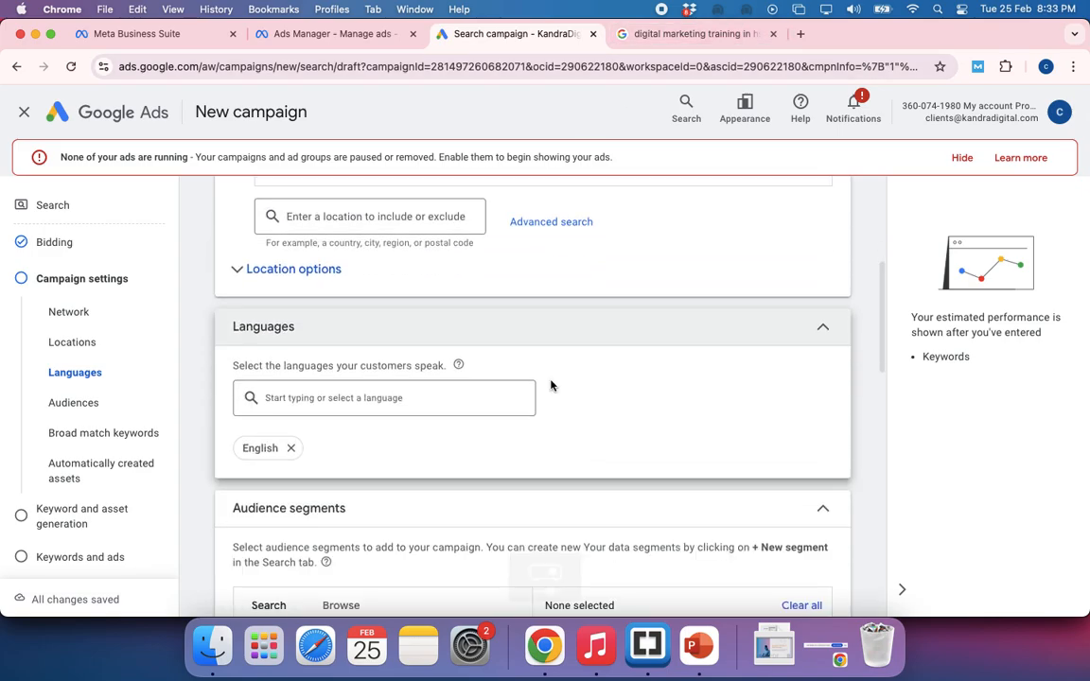
pyautogui.scroll(-5, 418, 530)
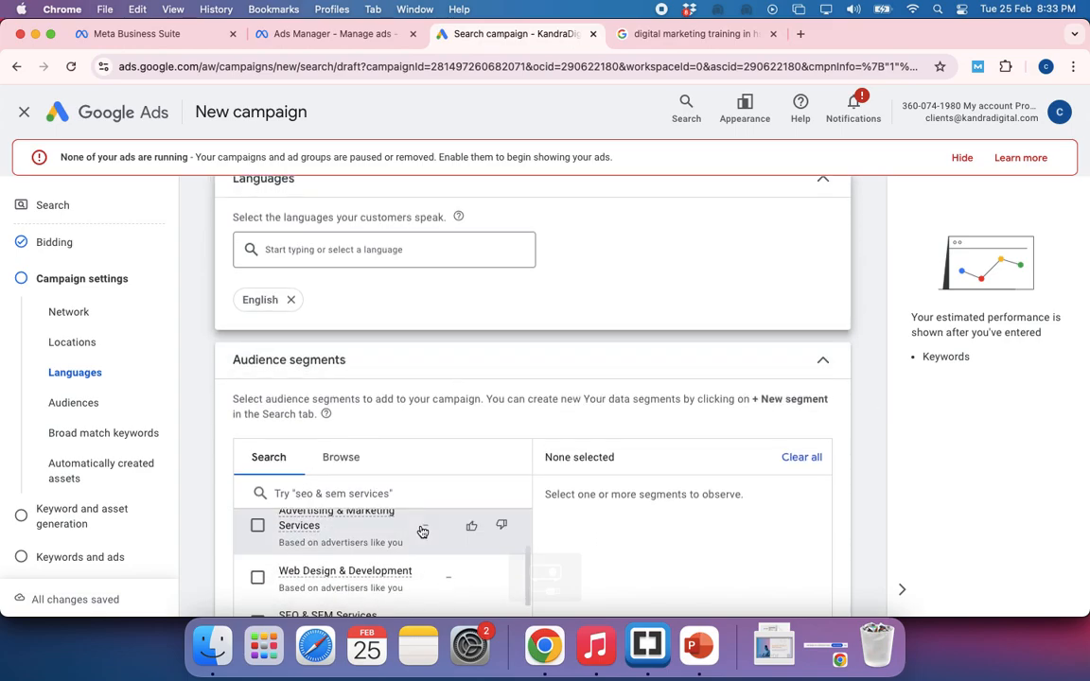
pyautogui.scroll(-2, 379, 567)
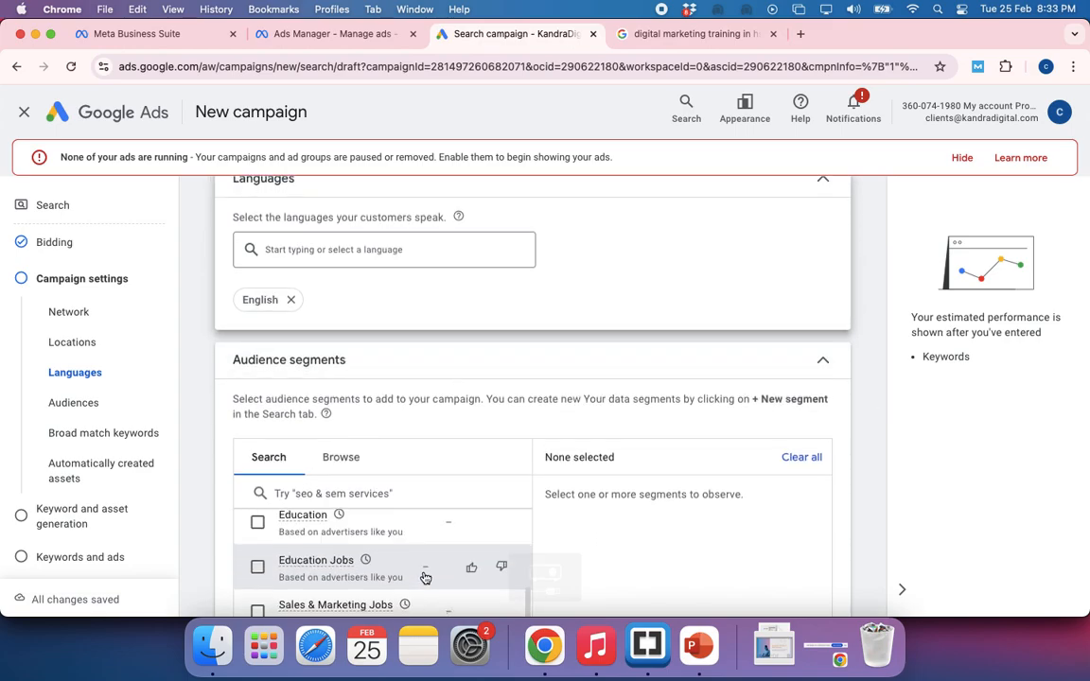
pyautogui.scroll(-3, 614, 522)
pyautogui.scroll(-2, 614, 523)
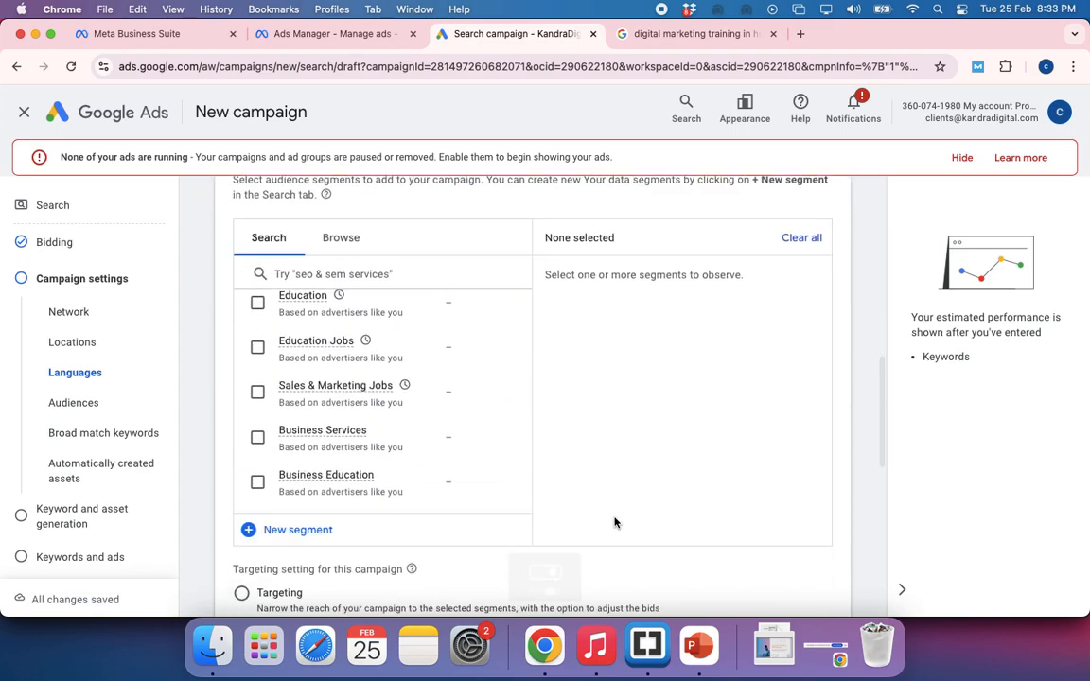
pyautogui.scroll(3, 614, 522)
pyautogui.scroll(5, 370, 357)
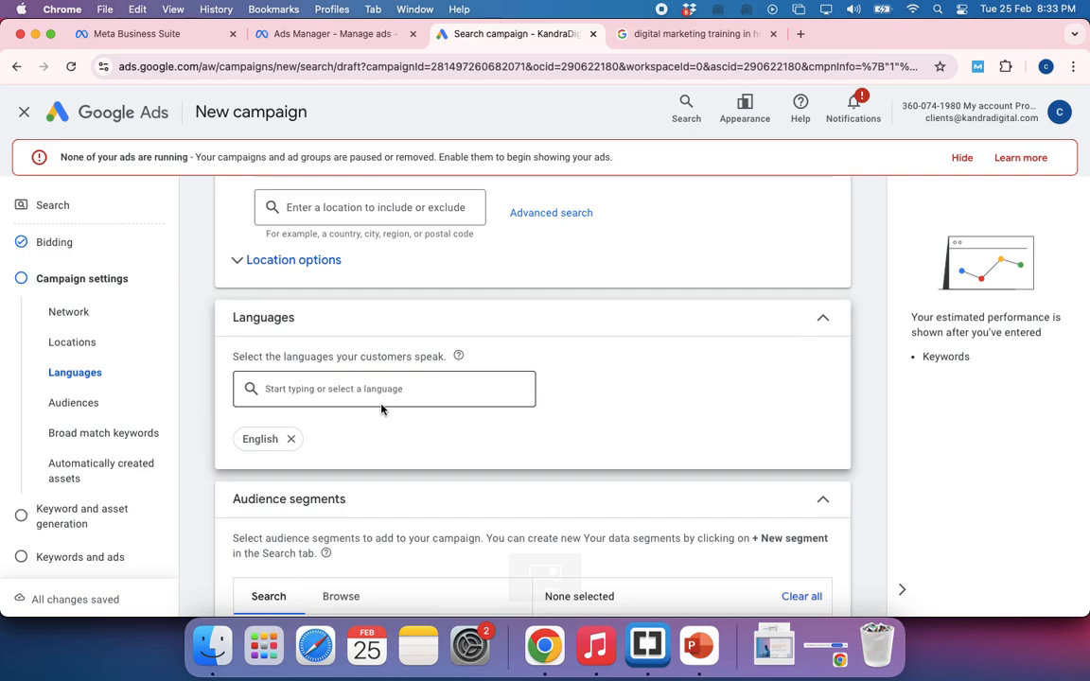
# Reopen the campaign's list of languages to view the choices and close it with only English selected
pyautogui.click(383, 391)
pyautogui.scroll(3, 383, 227)
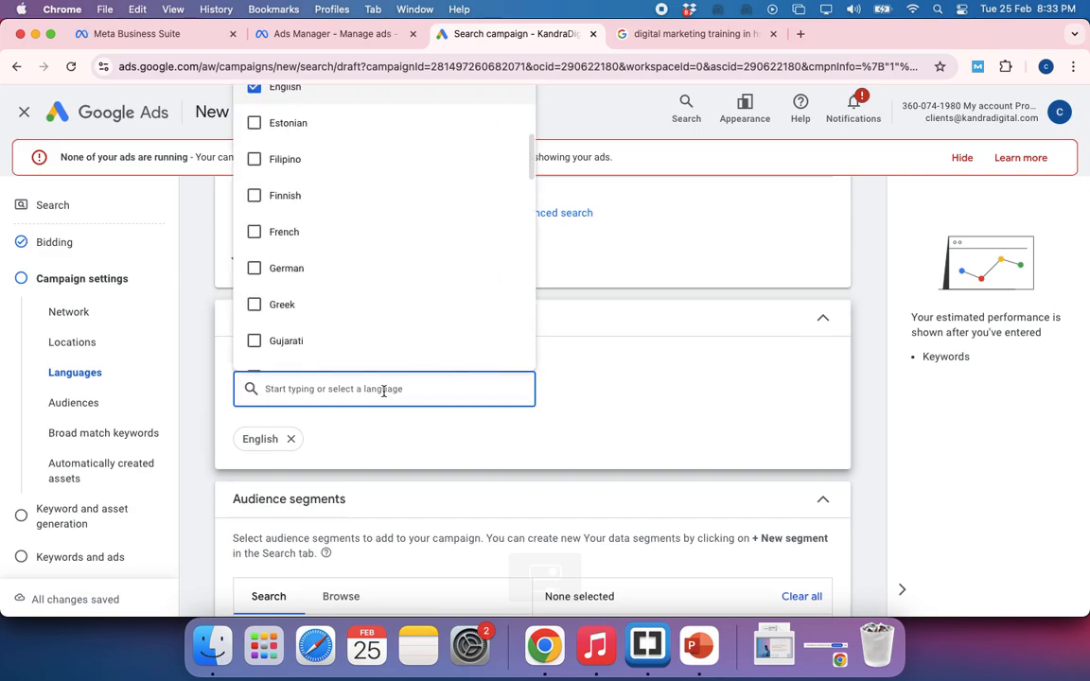
pyautogui.click(623, 382)
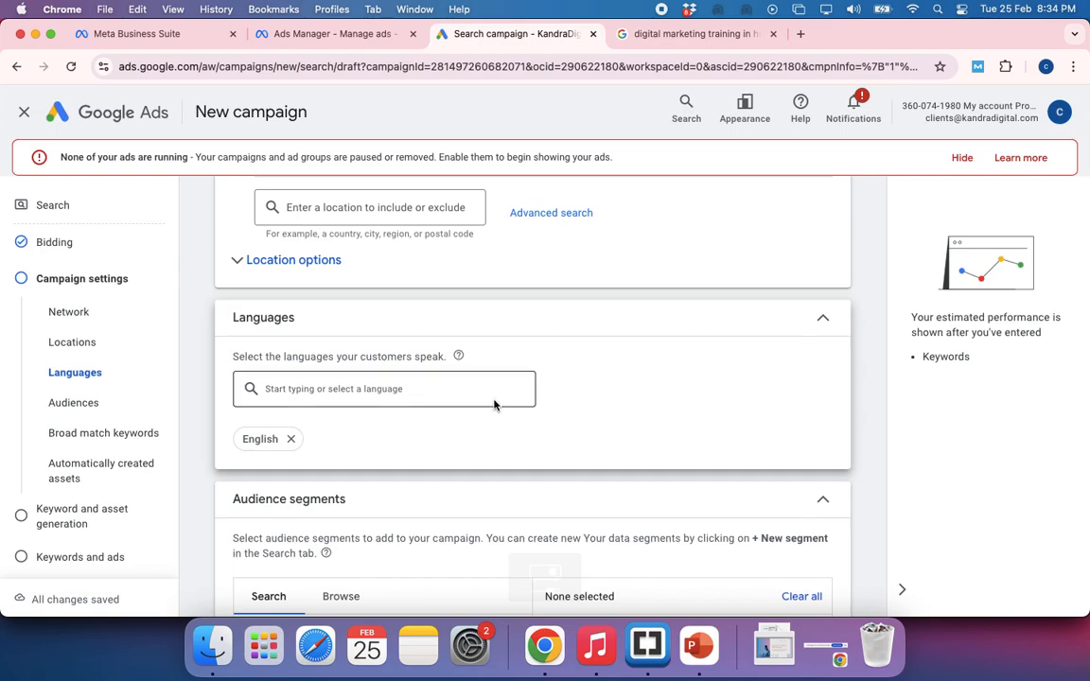
pyautogui.scroll(-2, 628, 418)
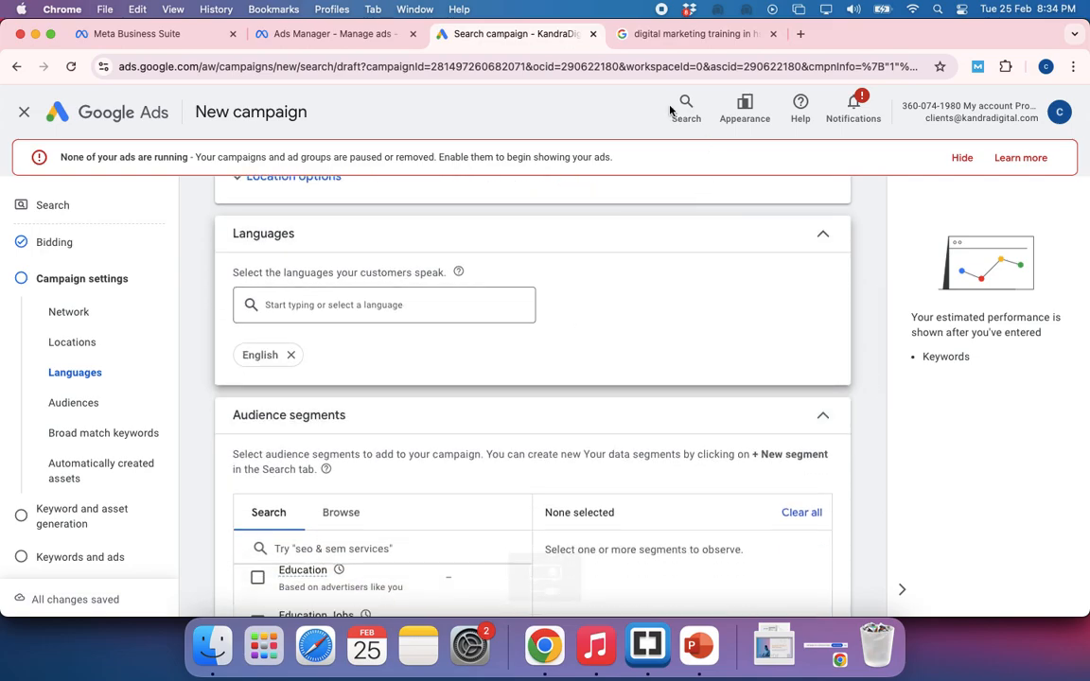
# Examine the language used in the digital marketing training query on Google and return to the campaign draft
pyautogui.click(664, 36)
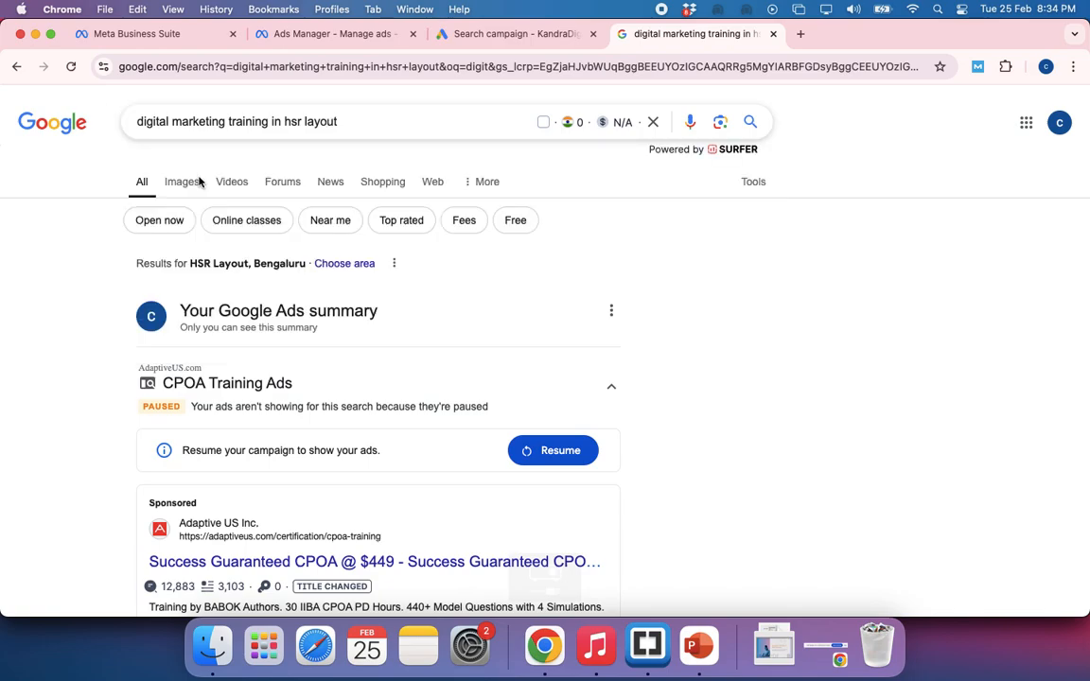
pyautogui.click(245, 123)
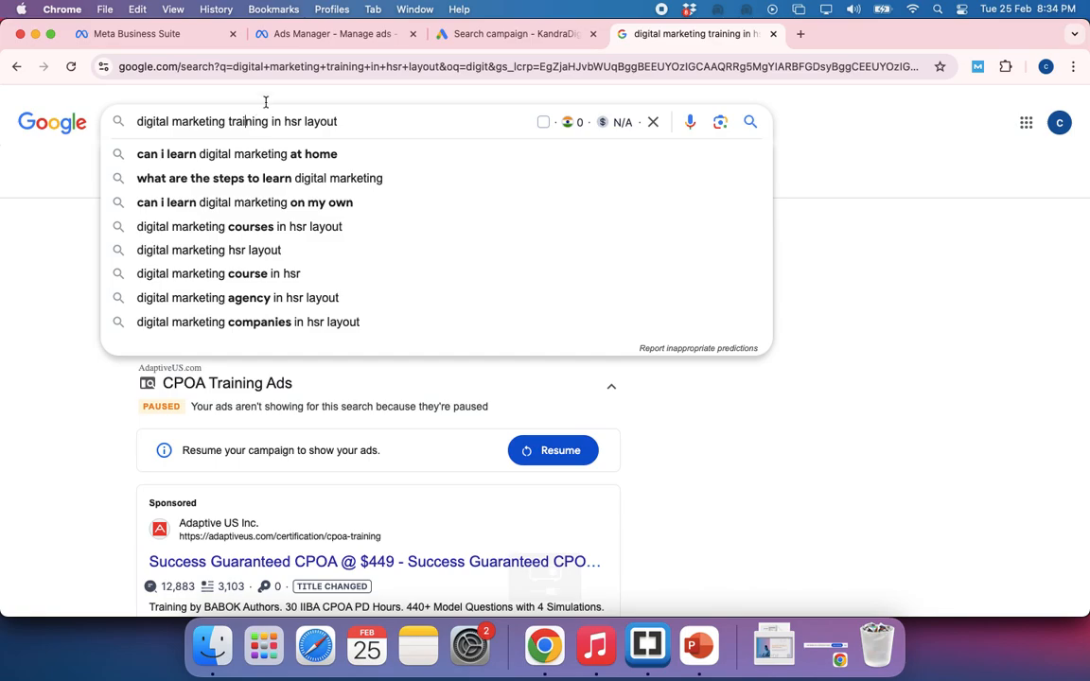
pyautogui.click(471, 36)
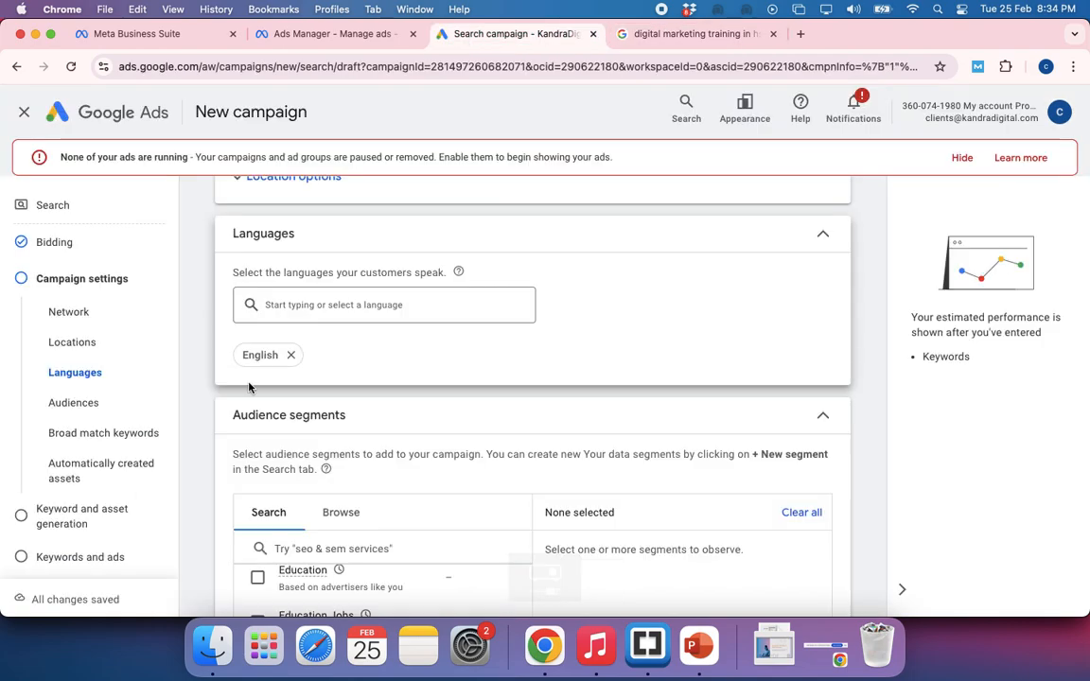
# Check the campaign's language choices once more and read the help explanation of language targeting
pyautogui.click(332, 306)
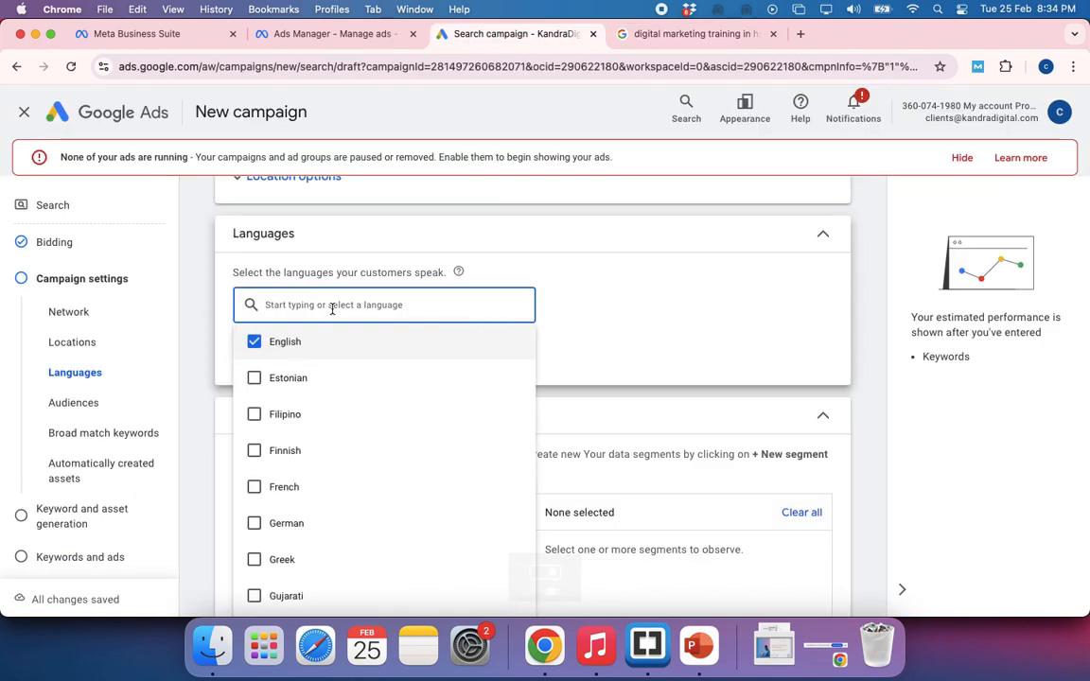
pyautogui.click(632, 352)
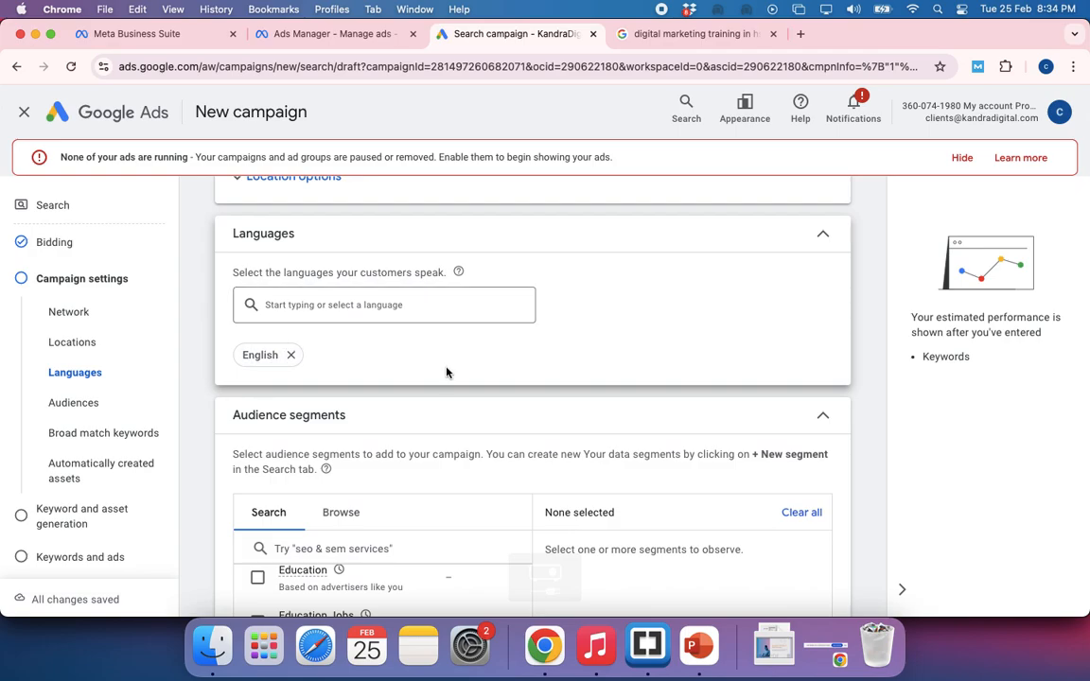
pyautogui.moveTo(459, 273)
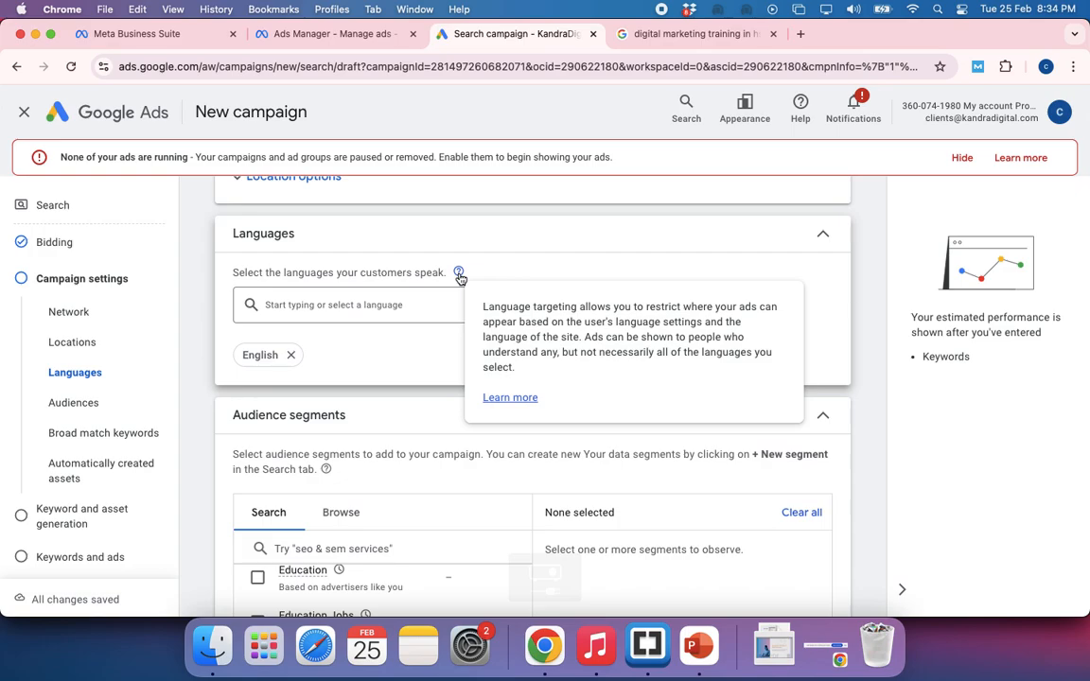
# Look over the suggested audience segments and collapse the section without selecting any
pyautogui.scroll(-8, 391, 368)
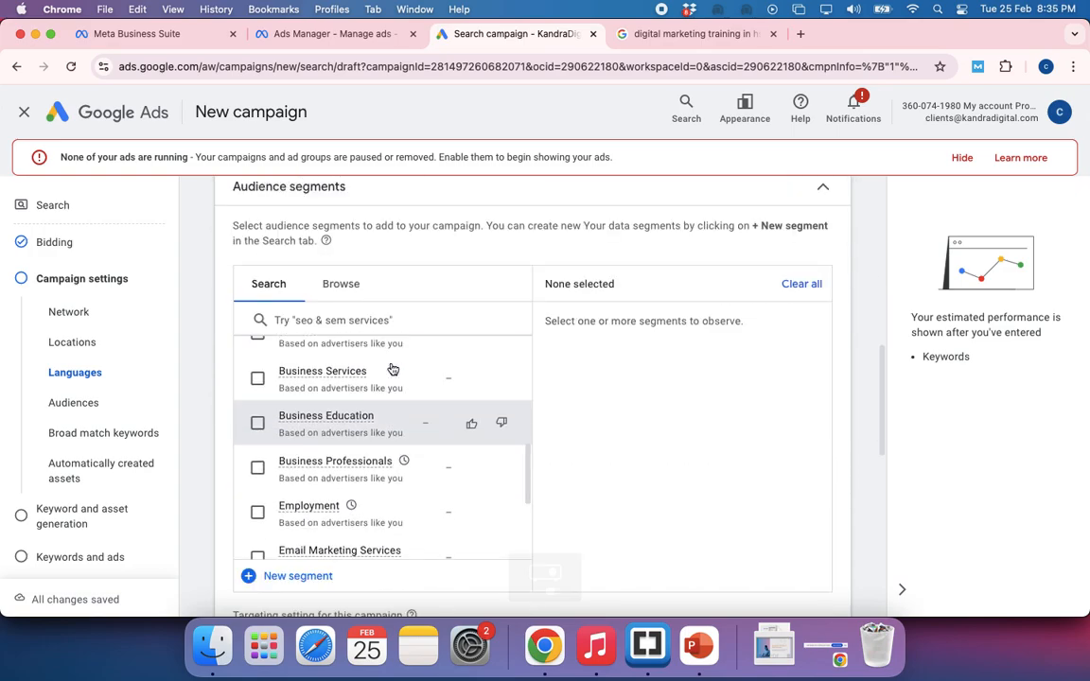
pyautogui.scroll(10, 393, 369)
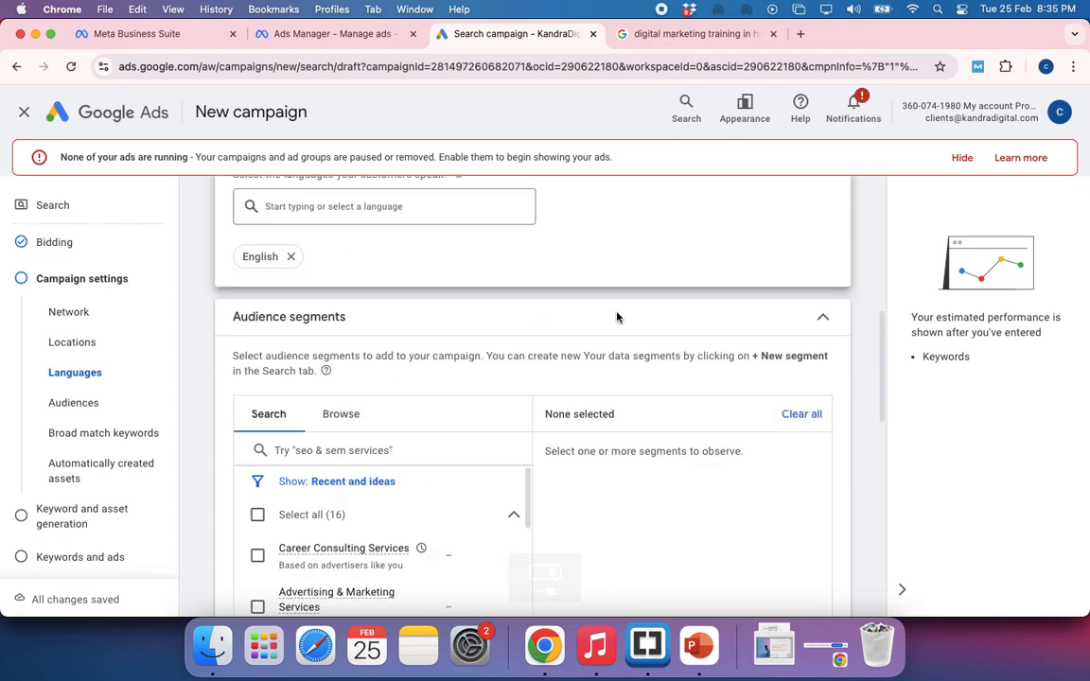
pyautogui.scroll(2, 822, 333)
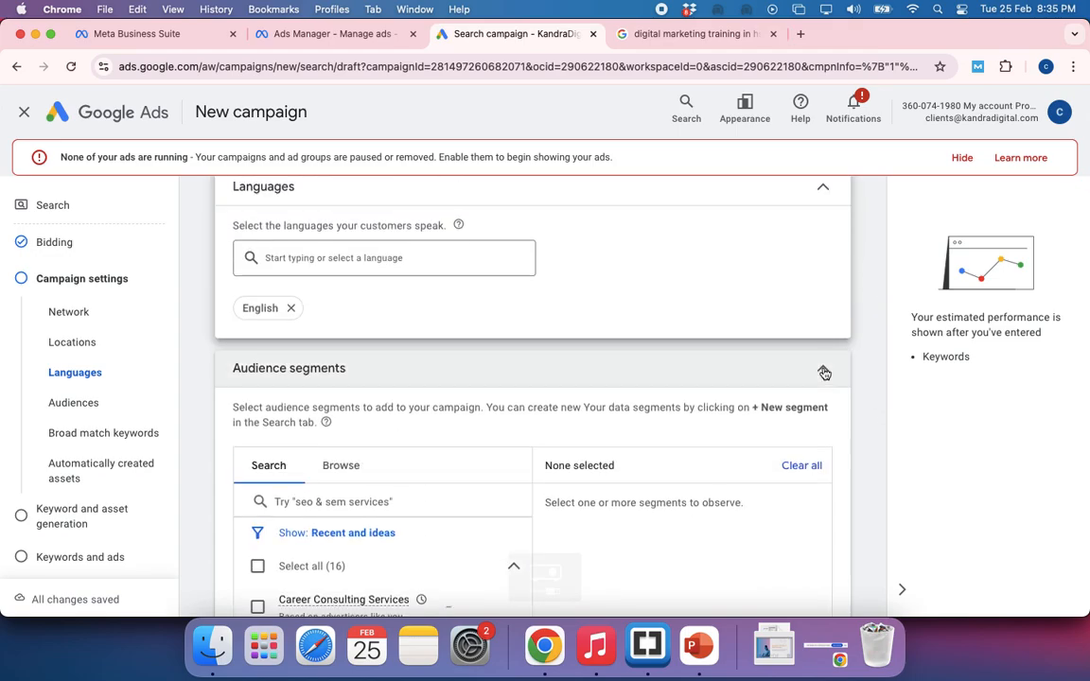
pyautogui.click(824, 373)
# Review the Broad match keywords and Automatically created assets settings of the campaign
pyautogui.scroll(-2, 541, 414)
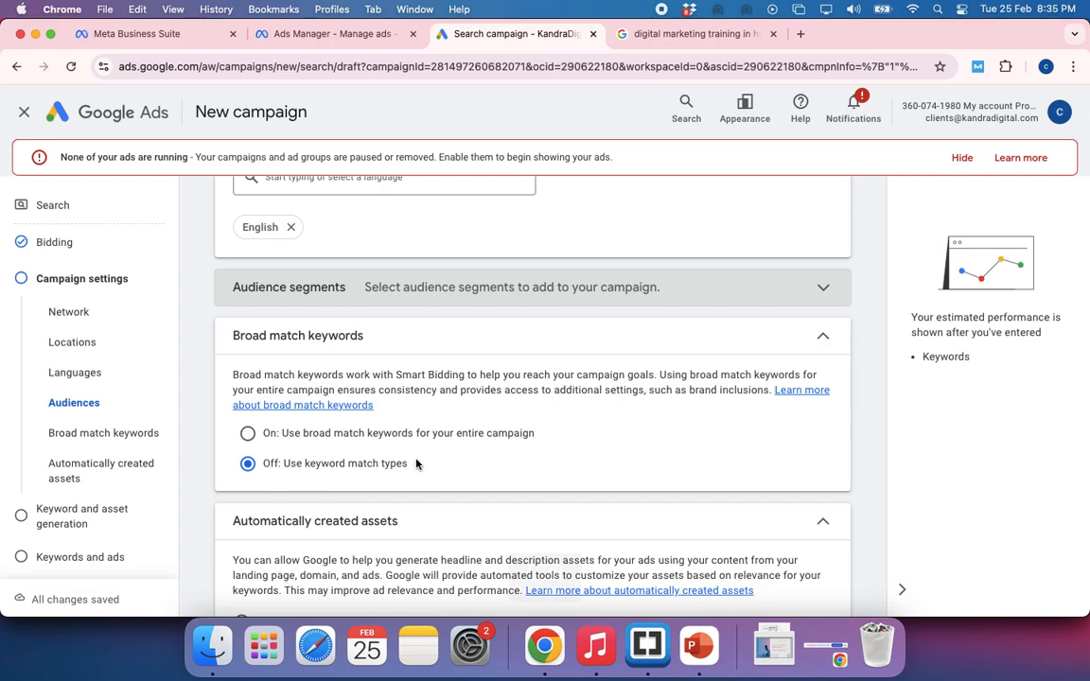
pyautogui.scroll(-1, 416, 464)
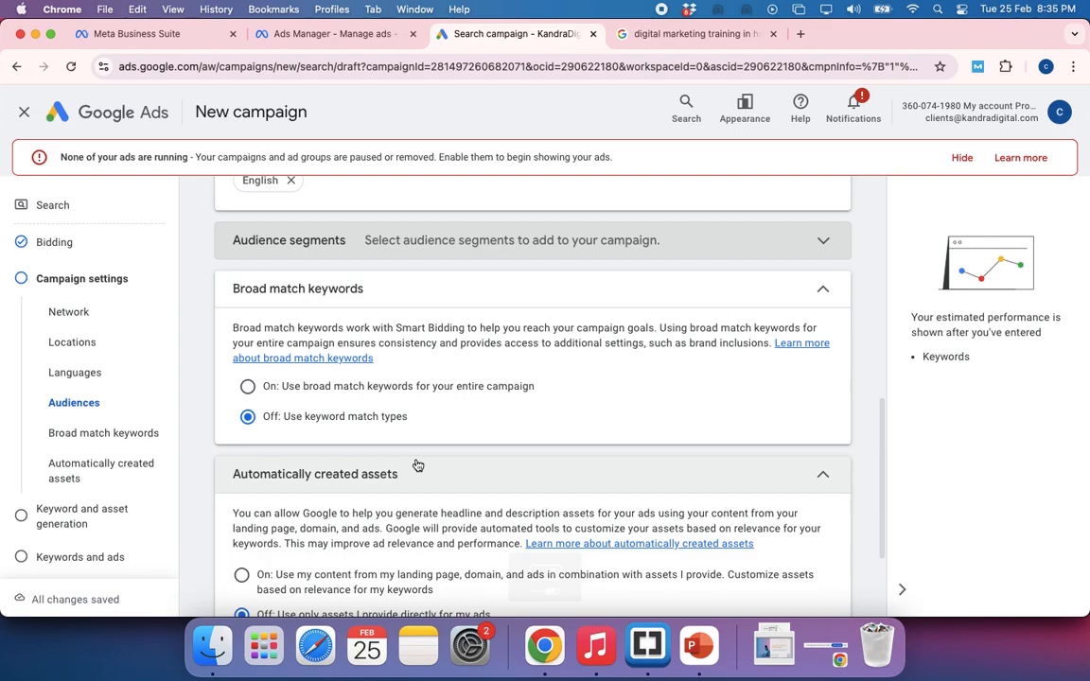
pyautogui.scroll(2, 416, 465)
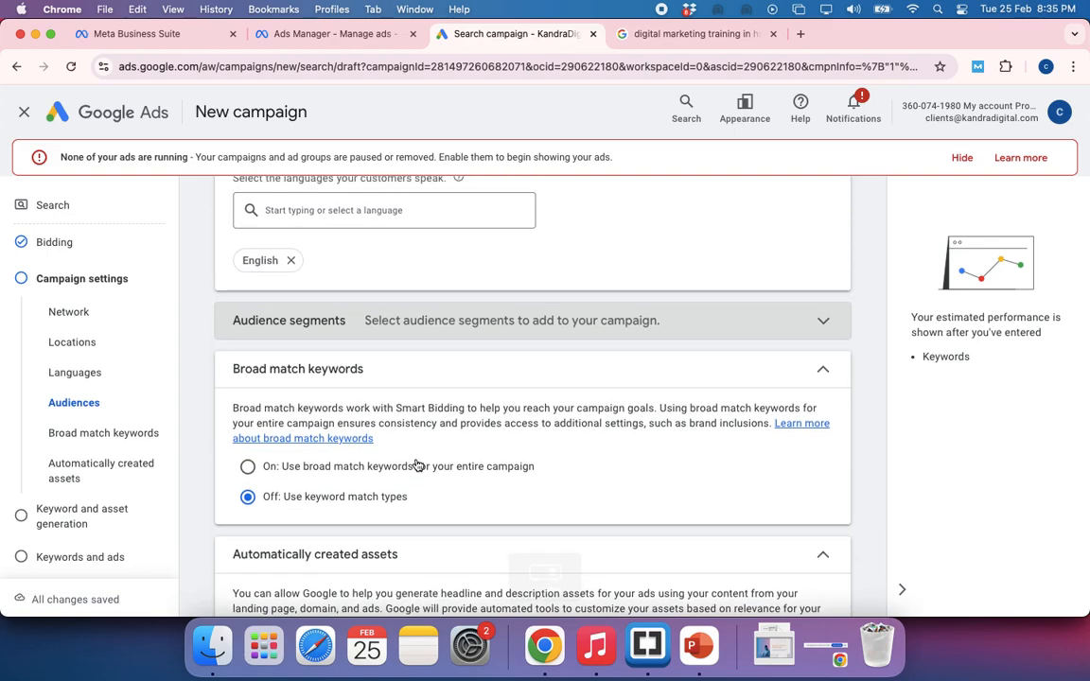
# Return to the Google results and highlight the whole digital marketing training in hsr layout query
pyautogui.click(677, 38)
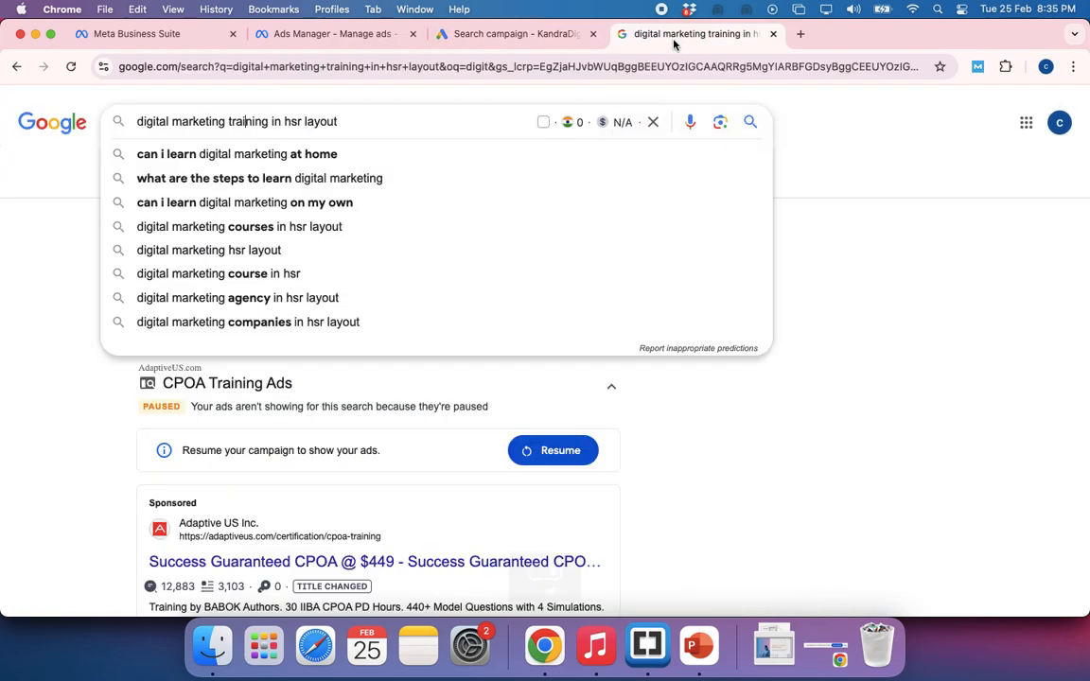
pyautogui.click(38, 310)
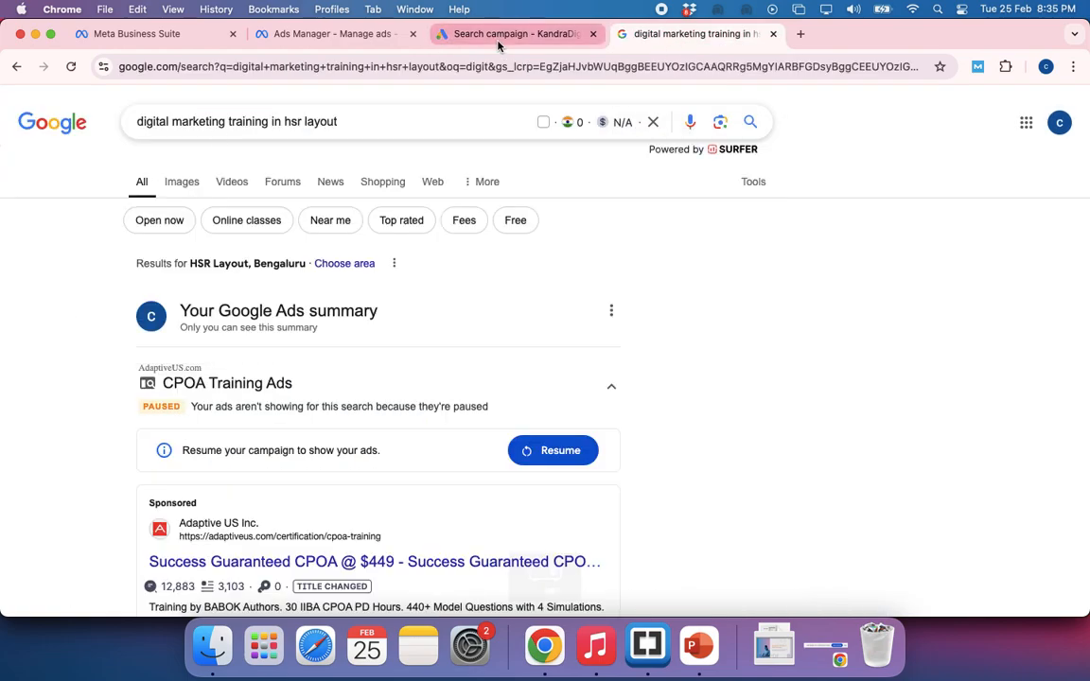
pyautogui.moveTo(349, 124); pyautogui.dragTo(139, 121)
pyautogui.click(49, 221)
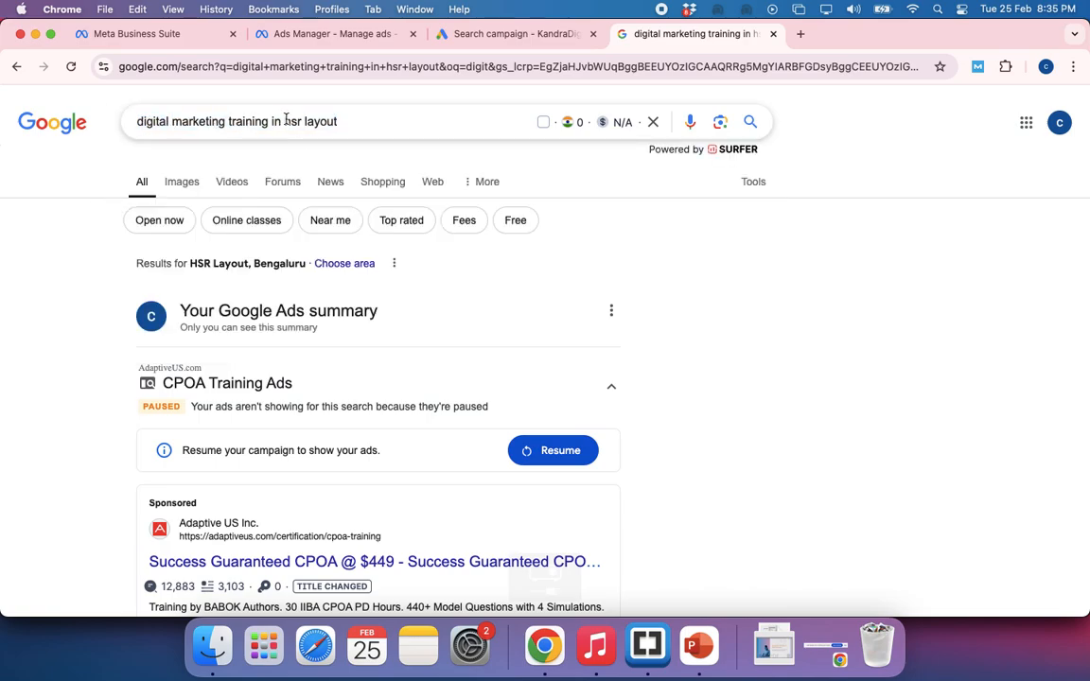
# Try other cities in place of hsr layout in the Google query, entering mangalo and mys
pyautogui.moveTo(285, 120); pyautogui.dragTo(360, 122)
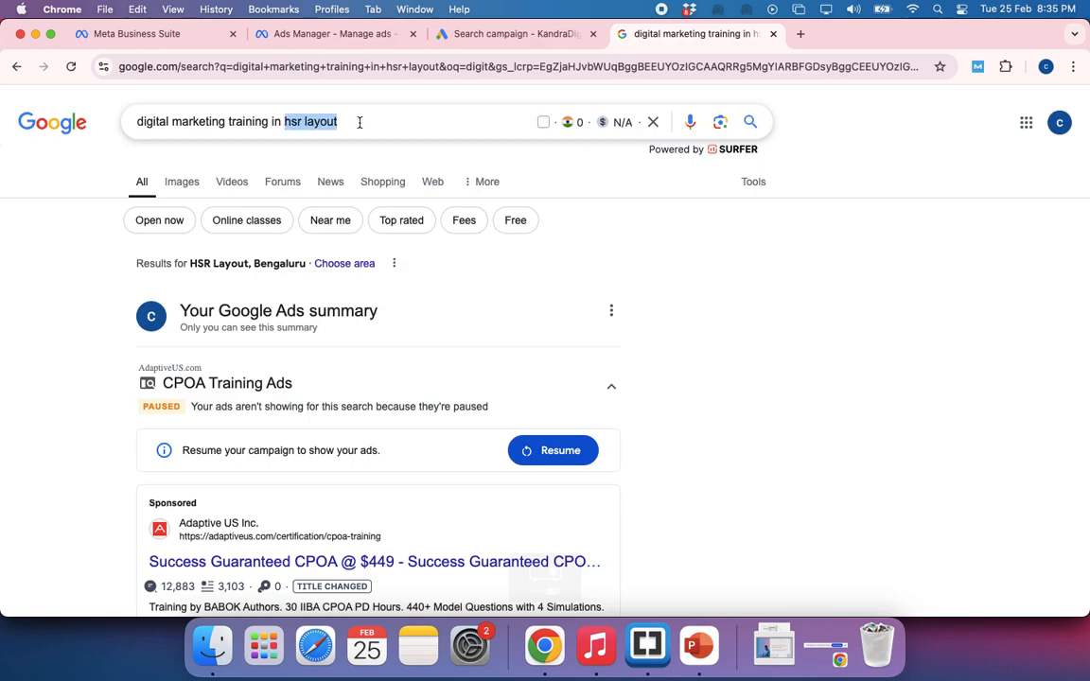
pyautogui.write('mangalo')
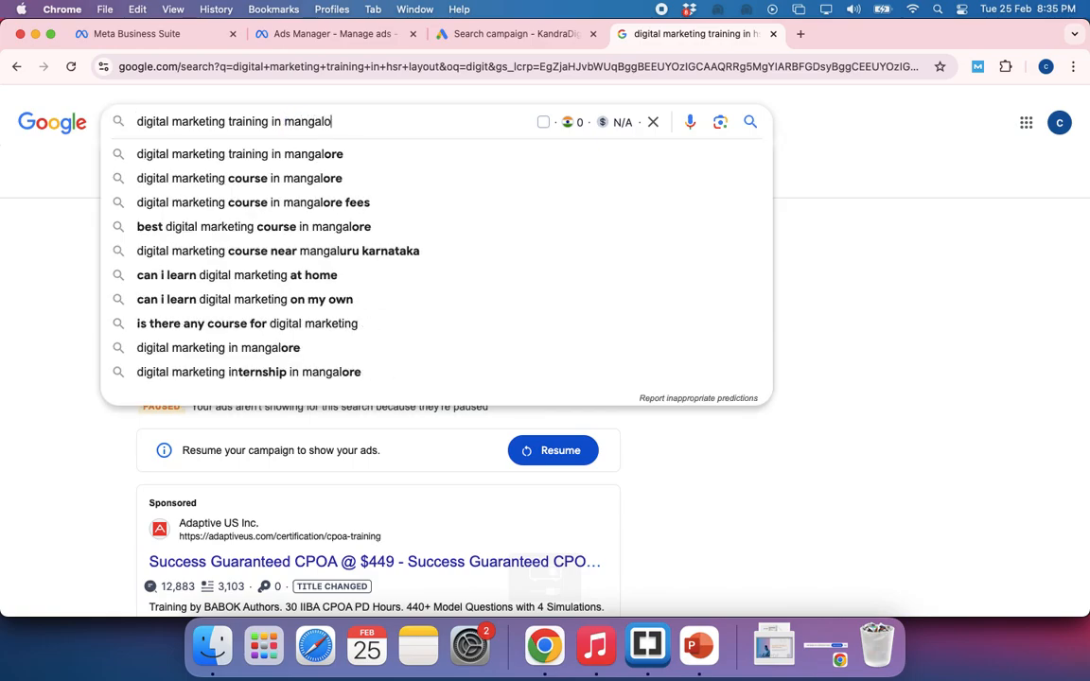
pyautogui.press('BackSpace')
pyautogui.press('BackSpace')
pyautogui.press('BackSpace')
pyautogui.press('BackSpace')
pyautogui.press('BackSpace')
pyautogui.press('BackSpace')
pyautogui.press('BackSpace')
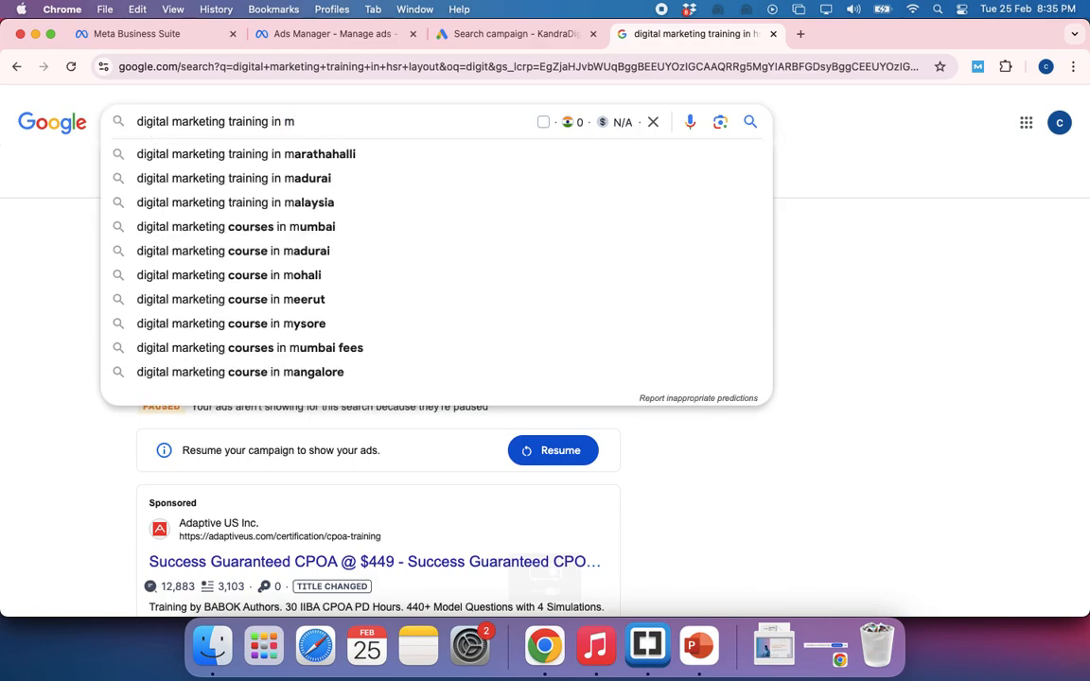
pyautogui.write('mys')
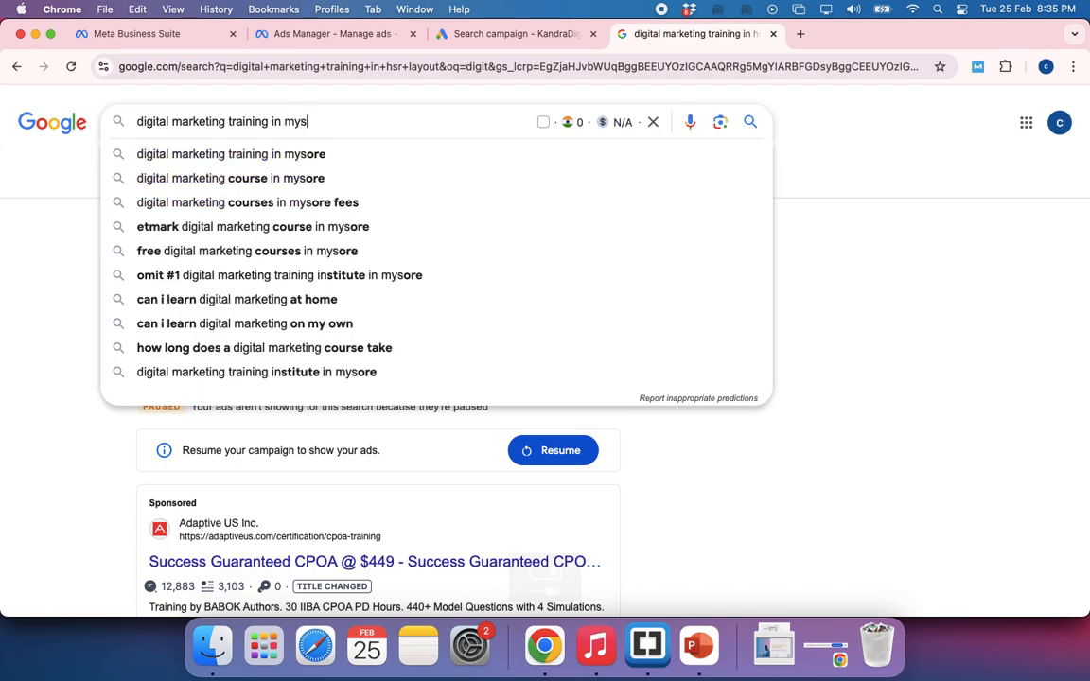
# Try the trainer's name in place of the city in the digital marketing training query, and remove it again
pyautogui.press('BackSpace')
pyautogui.press('BackSpace')
pyautogui.press('BackSpace')
pyautogui.press('BackSpace')
pyautogui.press('BackSpace')
pyautogui.press('BackSpace')
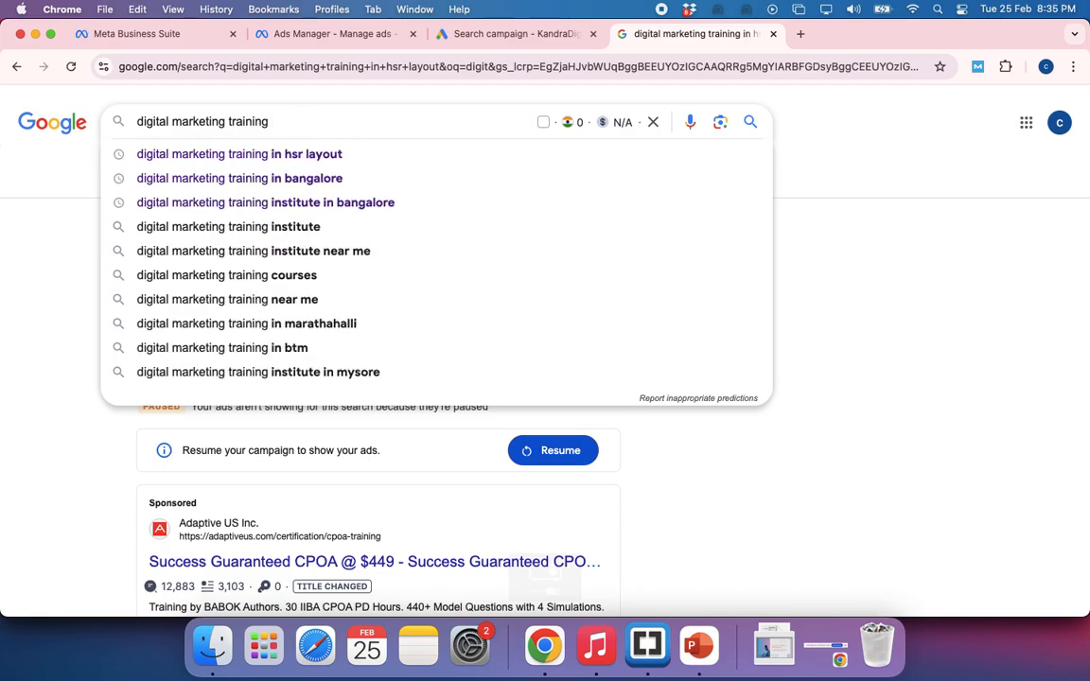
pyautogui.write('by man')
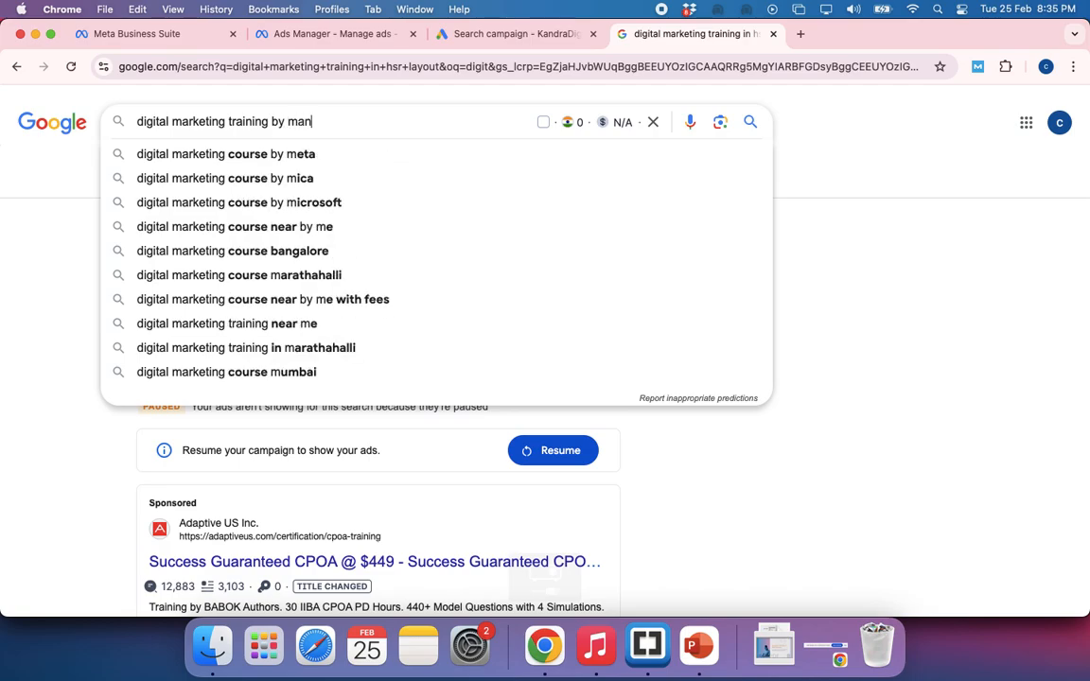
pyautogui.write('juanth')
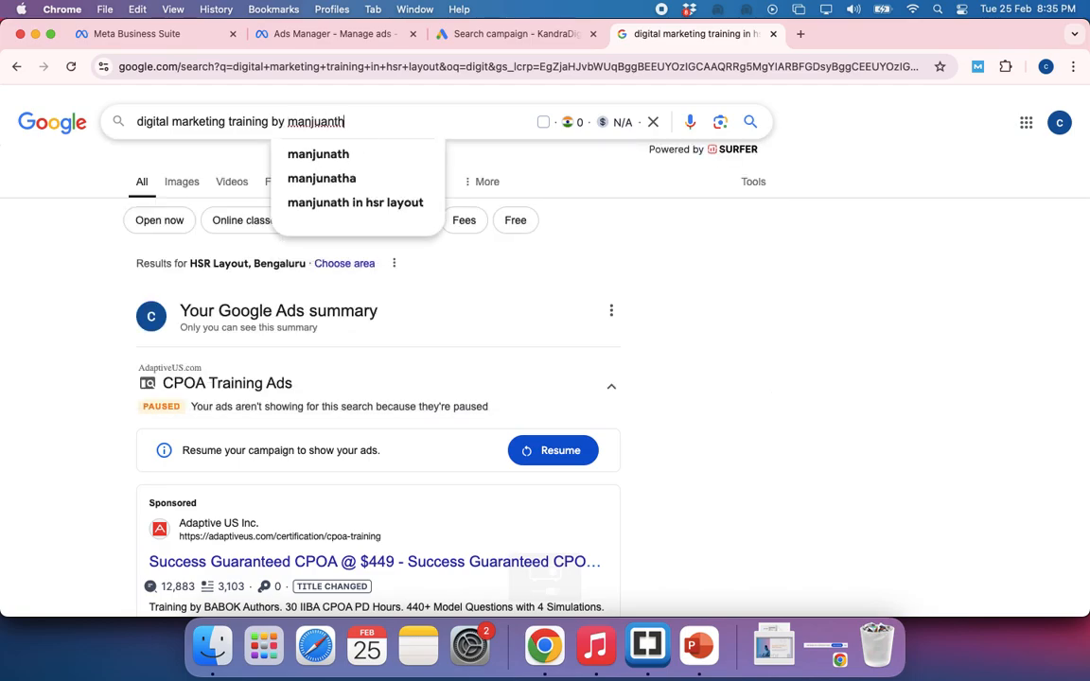
pyautogui.press('BackSpace')
pyautogui.press('BackSpace')
pyautogui.press('BackSpace')
pyautogui.press('BackSpace')
pyautogui.press('BackSpace')
pyautogui.press('BackSpace')
pyautogui.press('BackSpace')
pyautogui.press('BackSpace')
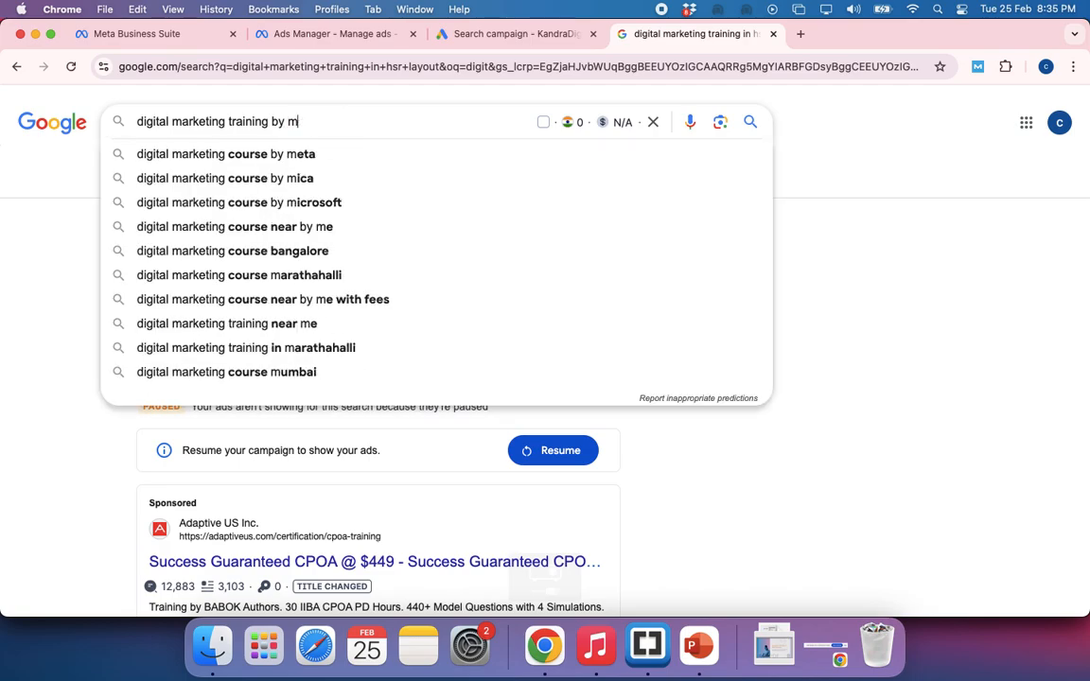
pyautogui.press('BackSpace')
pyautogui.press('BackSpace')
pyautogui.press('BackSpace')
pyautogui.press('BackSpace')
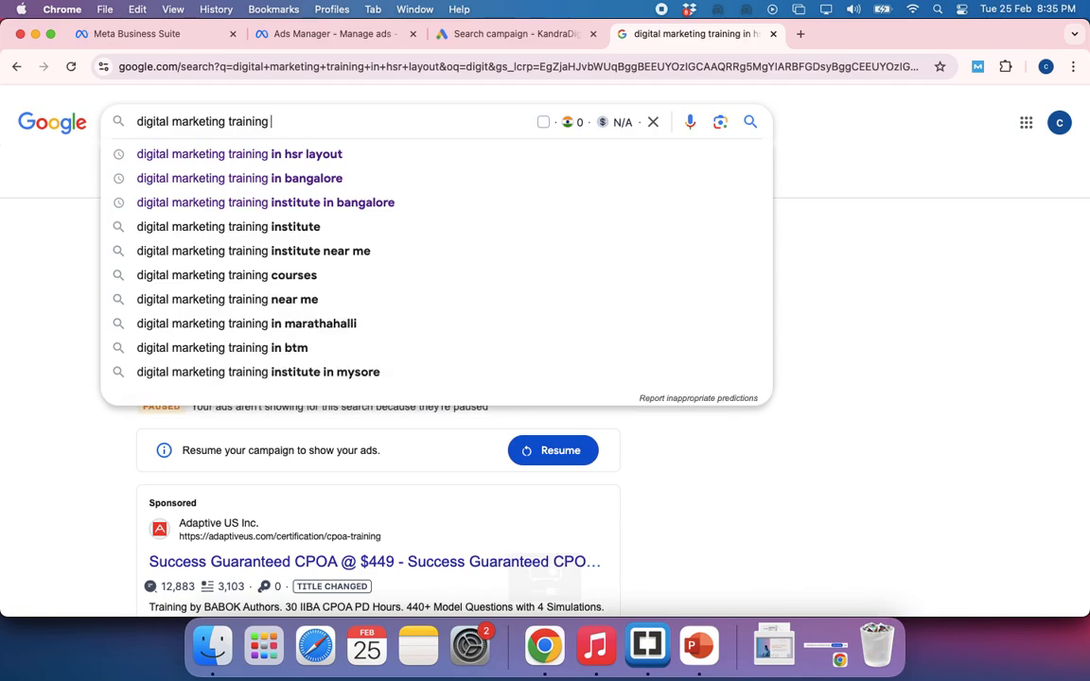
# Return to the Google Ads campaign draft and switch to the Google Meet call in the other browser window
pyautogui.click(475, 32)
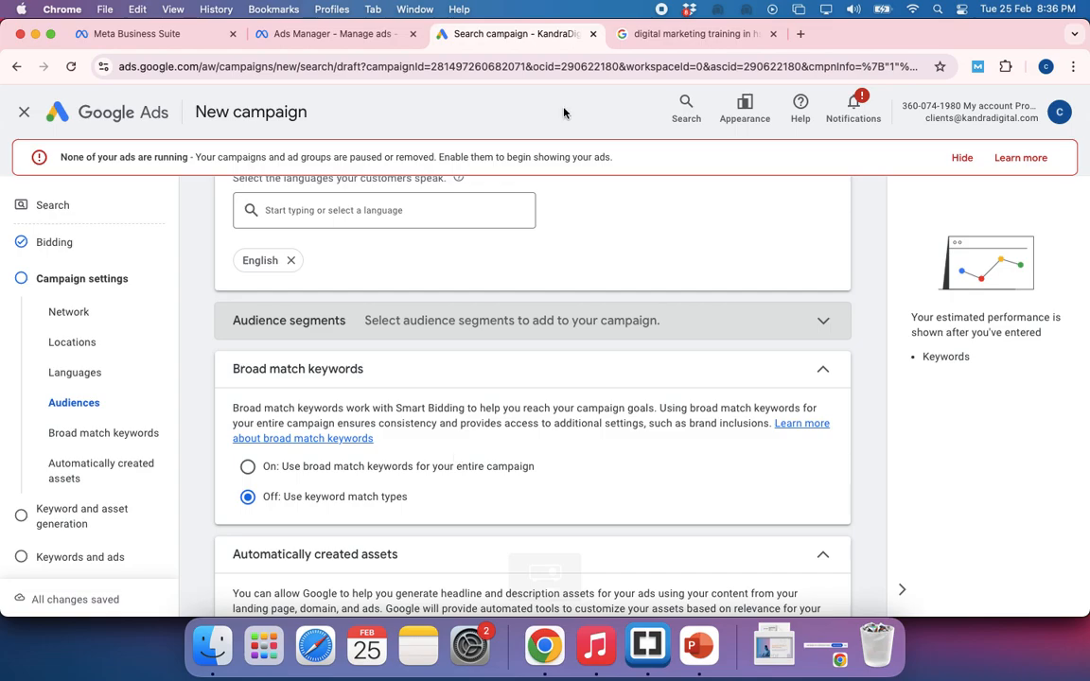
pyautogui.press('super+grave')
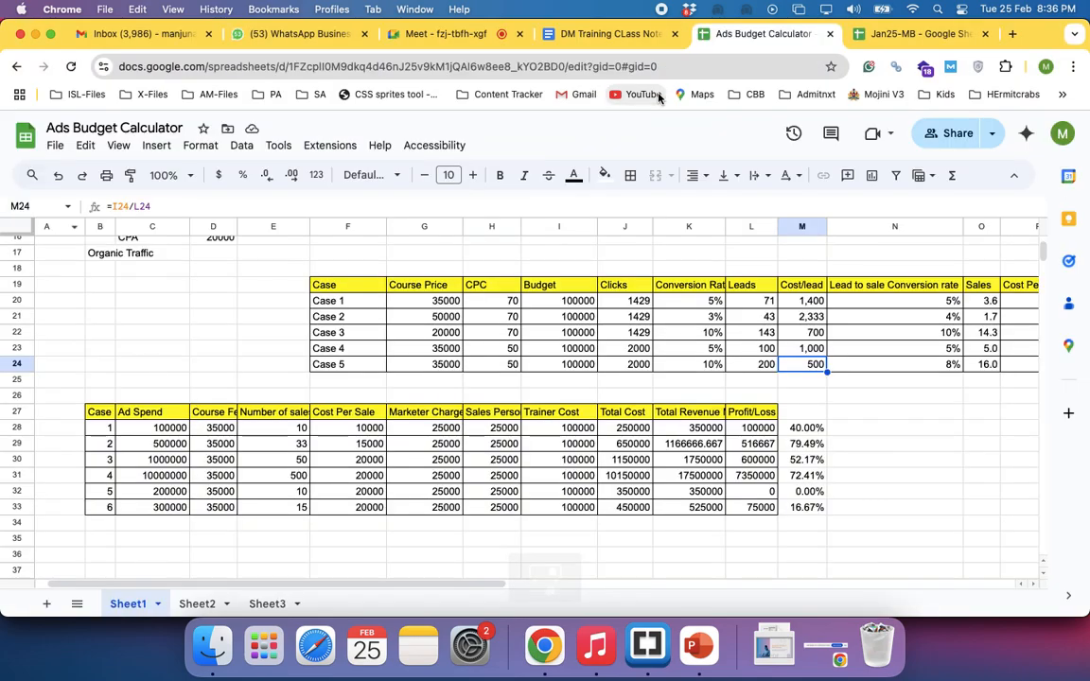
pyautogui.click(429, 35)
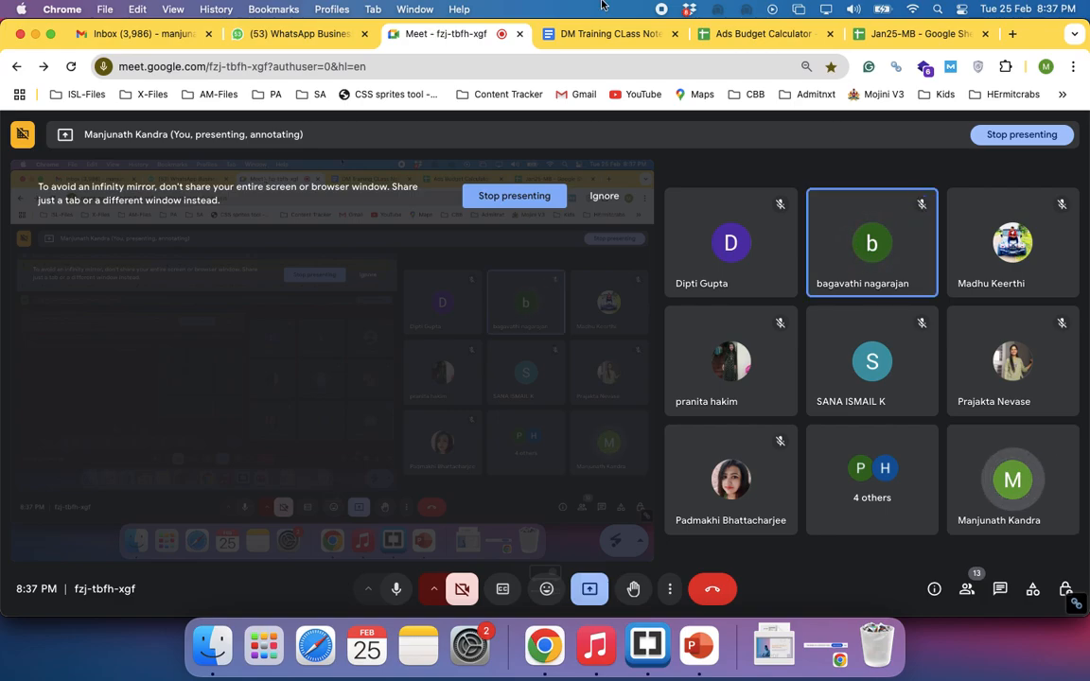
# Look through the Team Details, Foxxyink, KandraDigital and KandraFoods sheets of the Jan25-MB spreadsheet
pyautogui.click(869, 35)
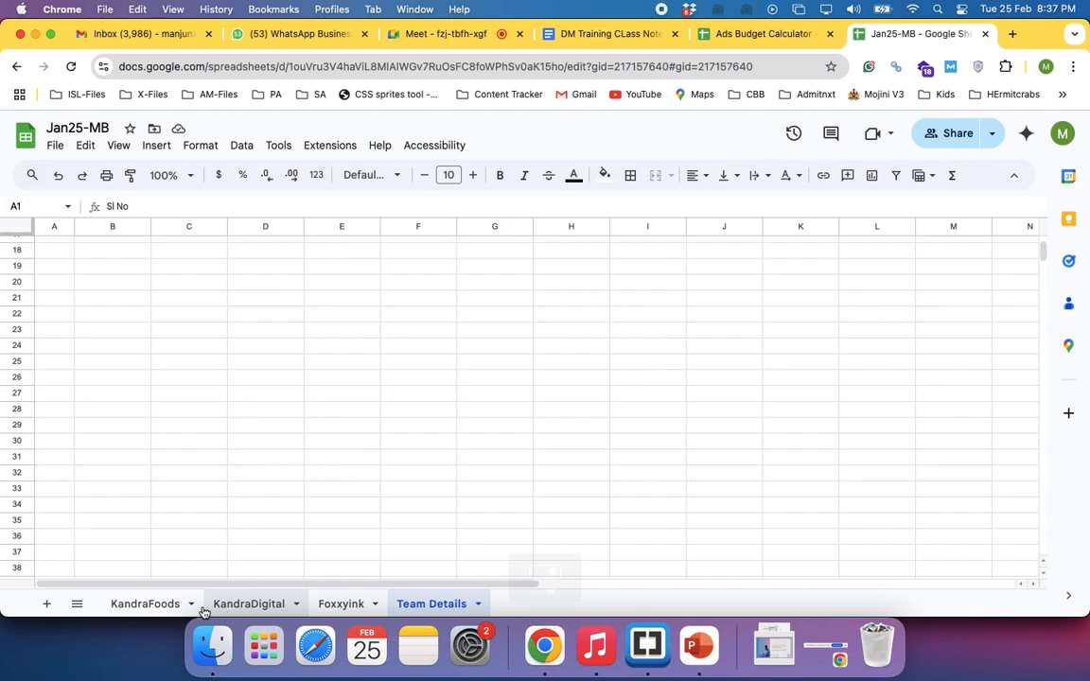
pyautogui.scroll(3, 273, 394)
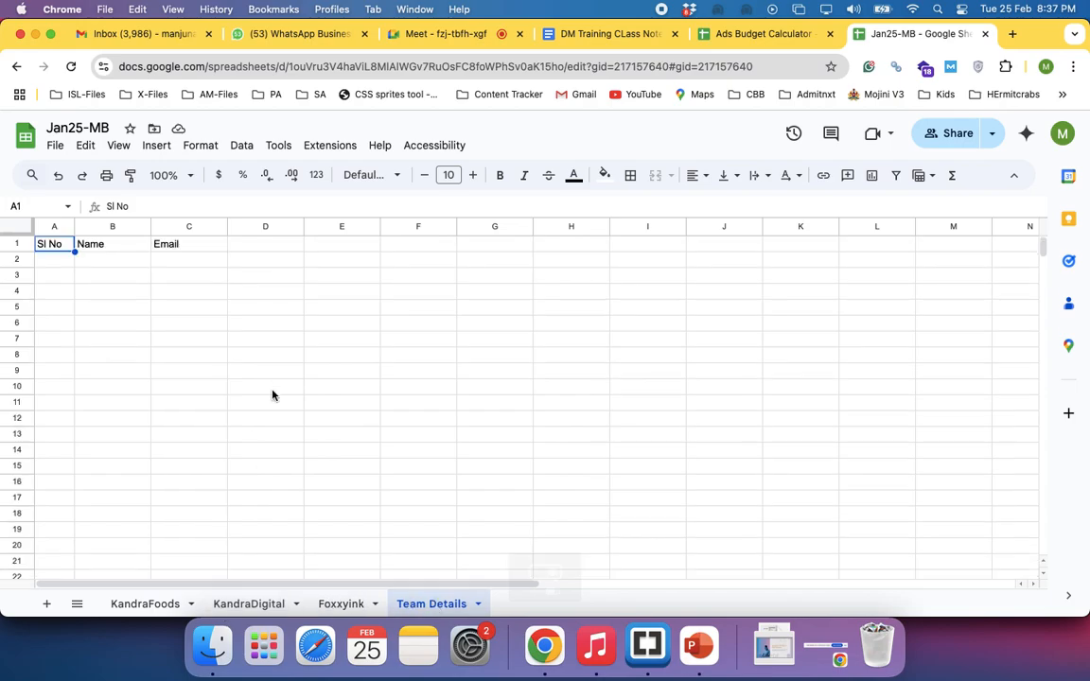
pyautogui.click(340, 606)
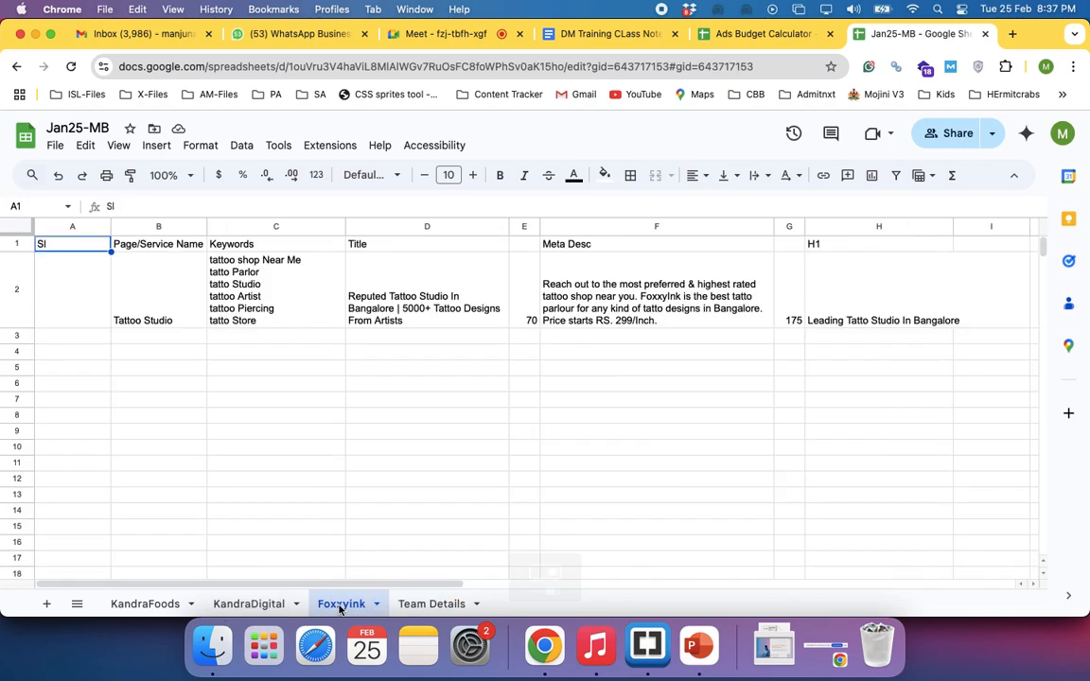
pyautogui.click(268, 605)
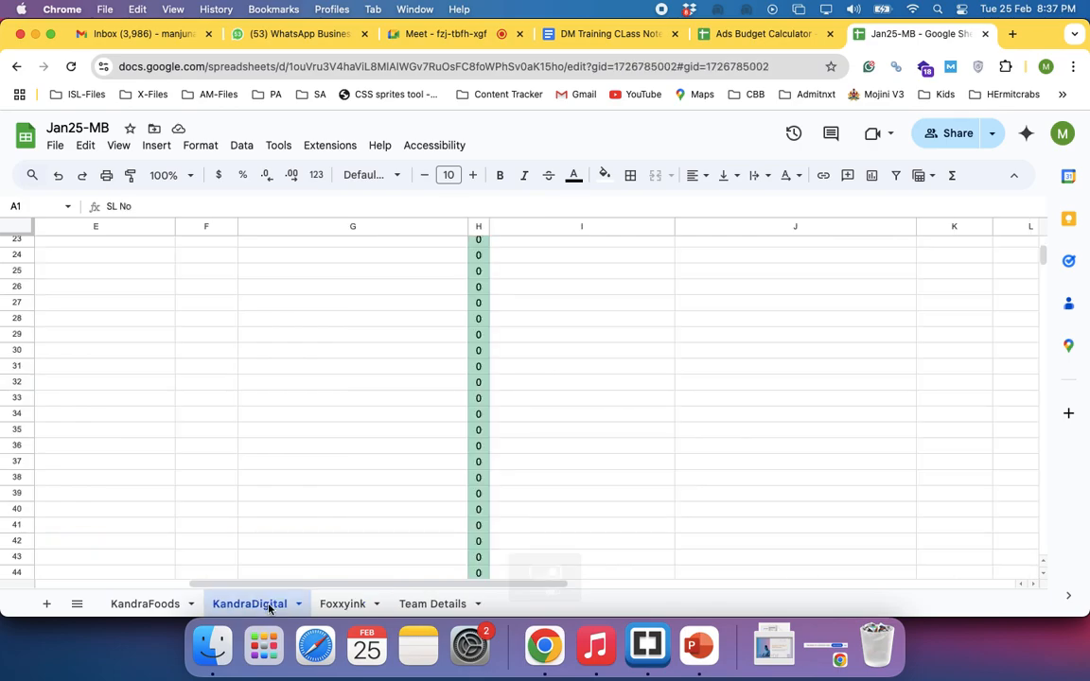
pyautogui.scroll(10, 284, 439)
pyautogui.hscroll(-6, 281, 438)
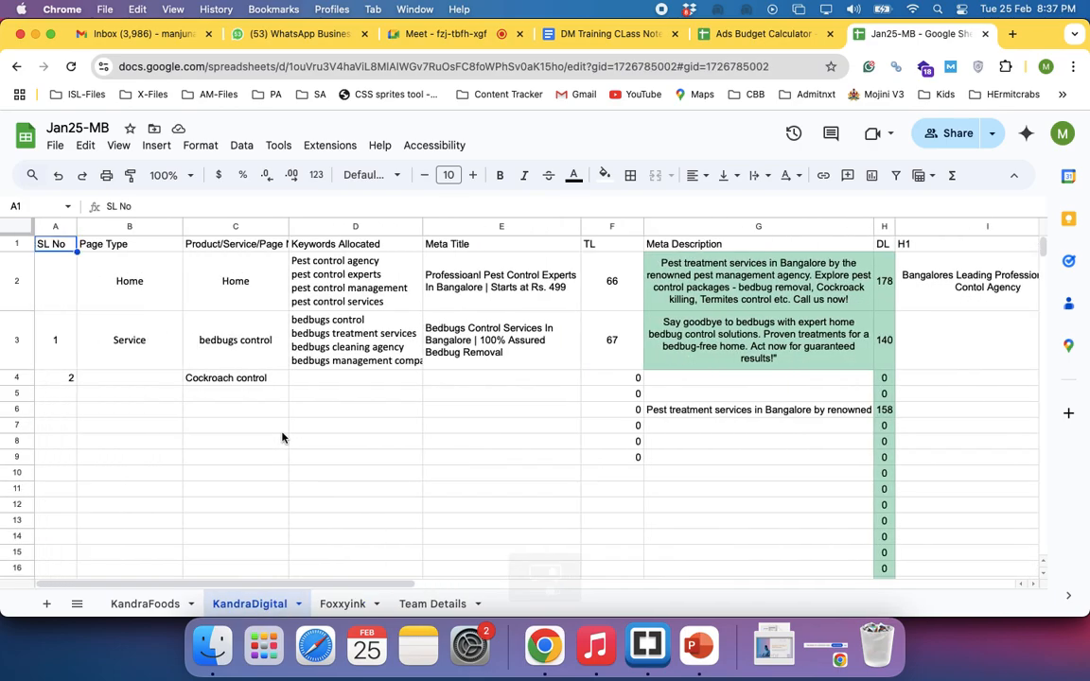
pyautogui.click(145, 605)
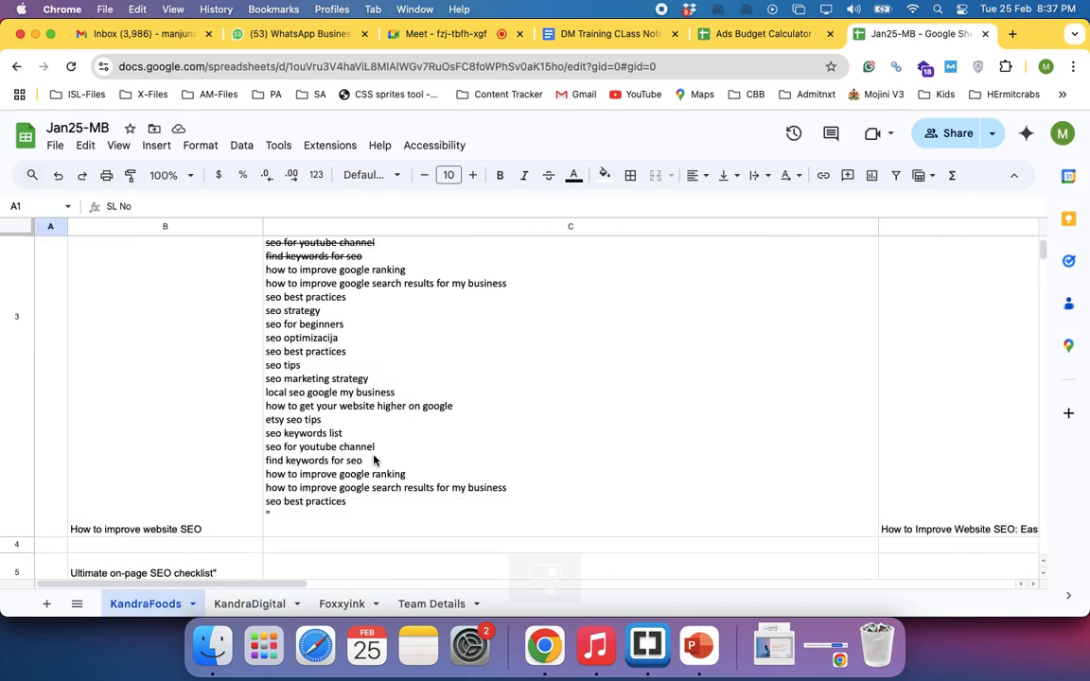
pyautogui.scroll(-15, 374, 459)
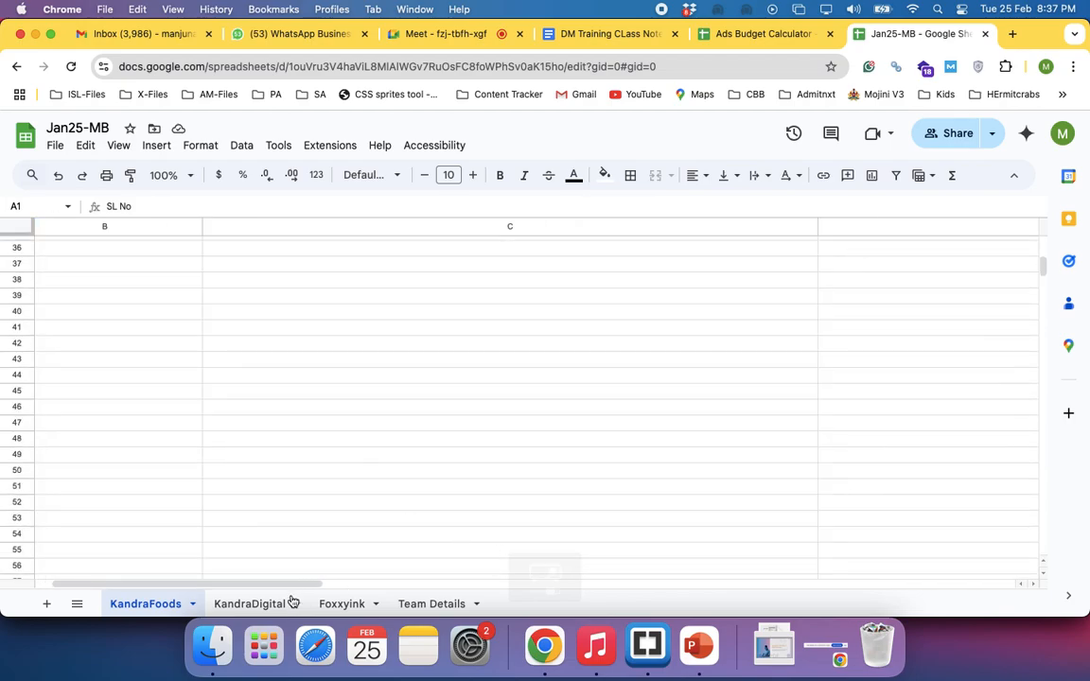
# Add a new sheet to the Jan25-MB spreadsheet and enter the keyword Shoes shop near me in cell C3
pyautogui.click(47, 605)
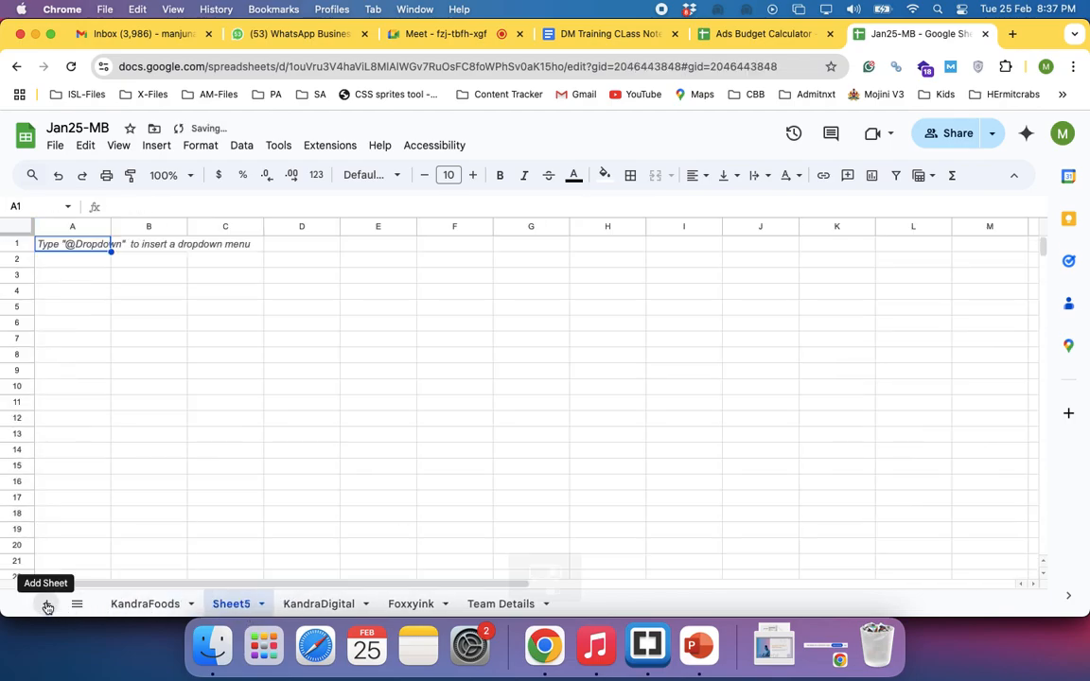
pyautogui.click(259, 275)
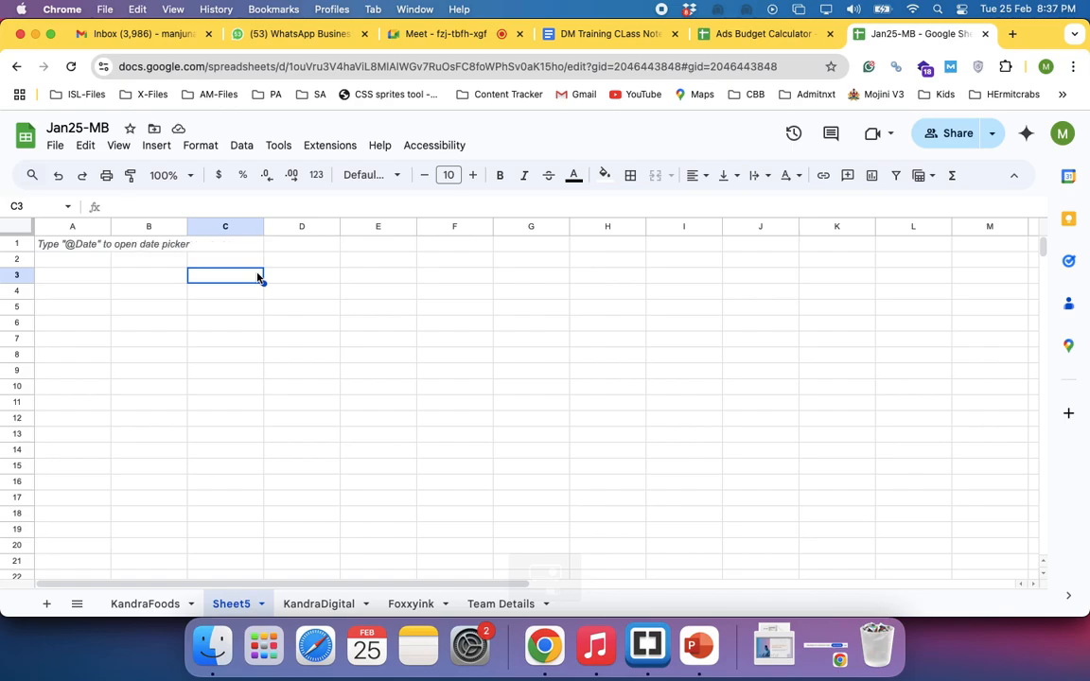
pyautogui.click(1013, 34)
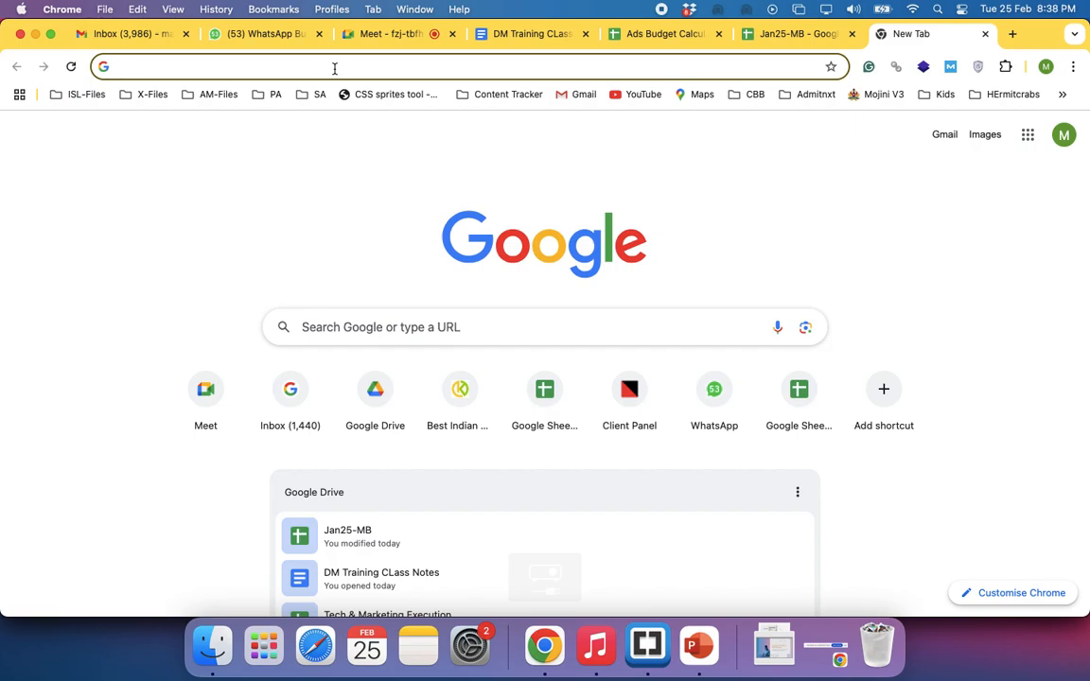
pyautogui.click(776, 38)
pyautogui.write('Sh')
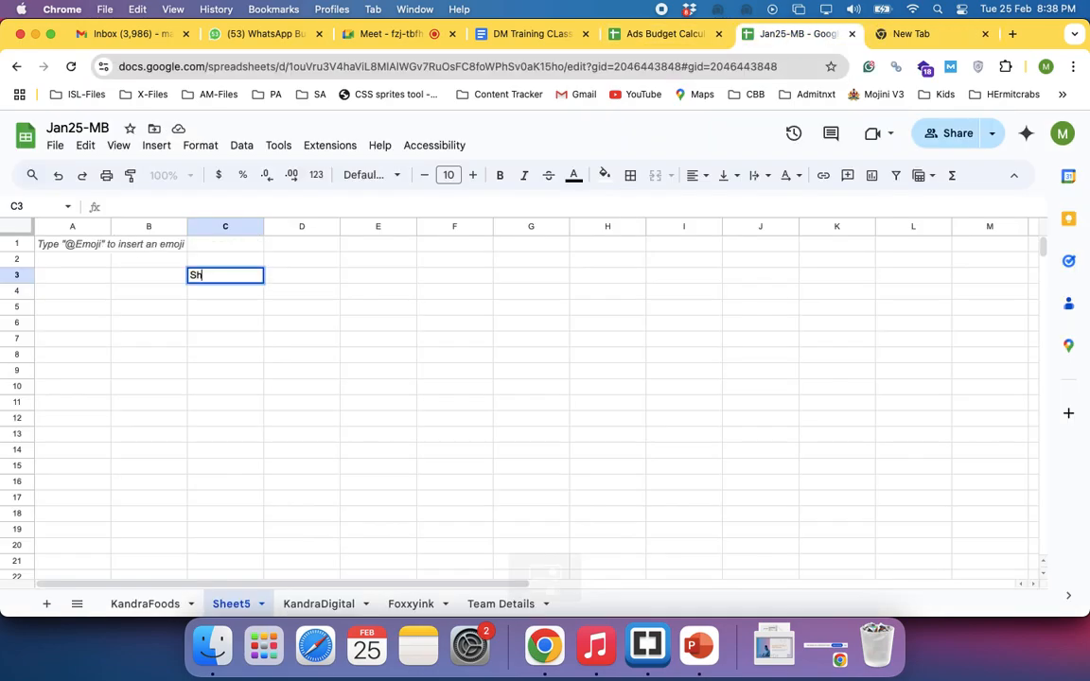
pyautogui.write('oes shop n')
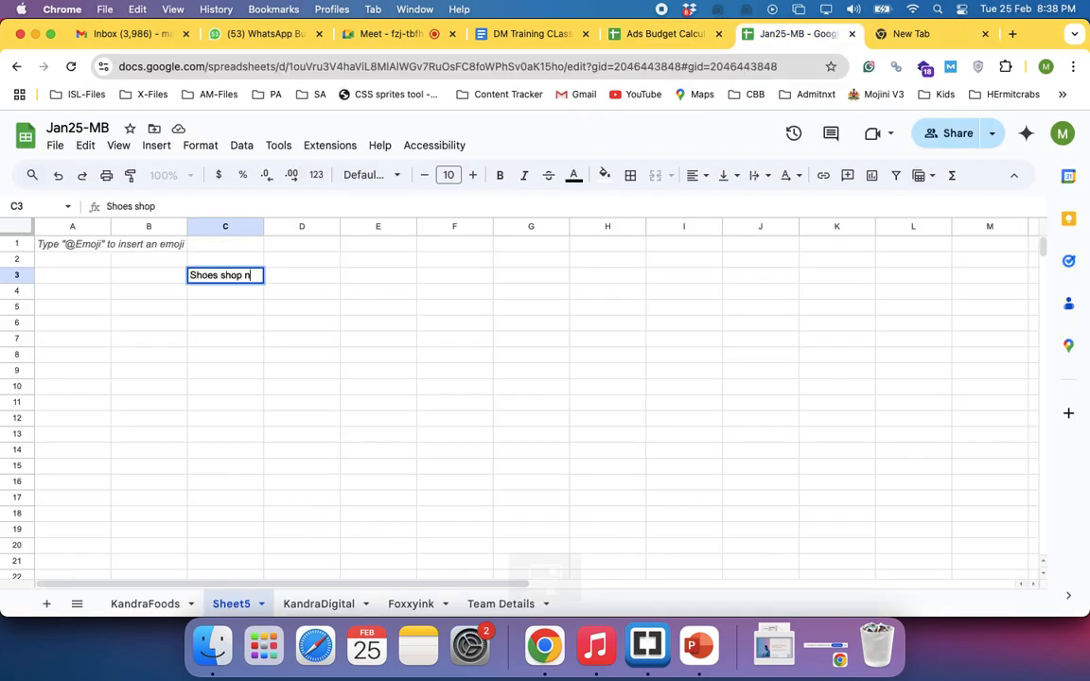
pyautogui.write('ear me')
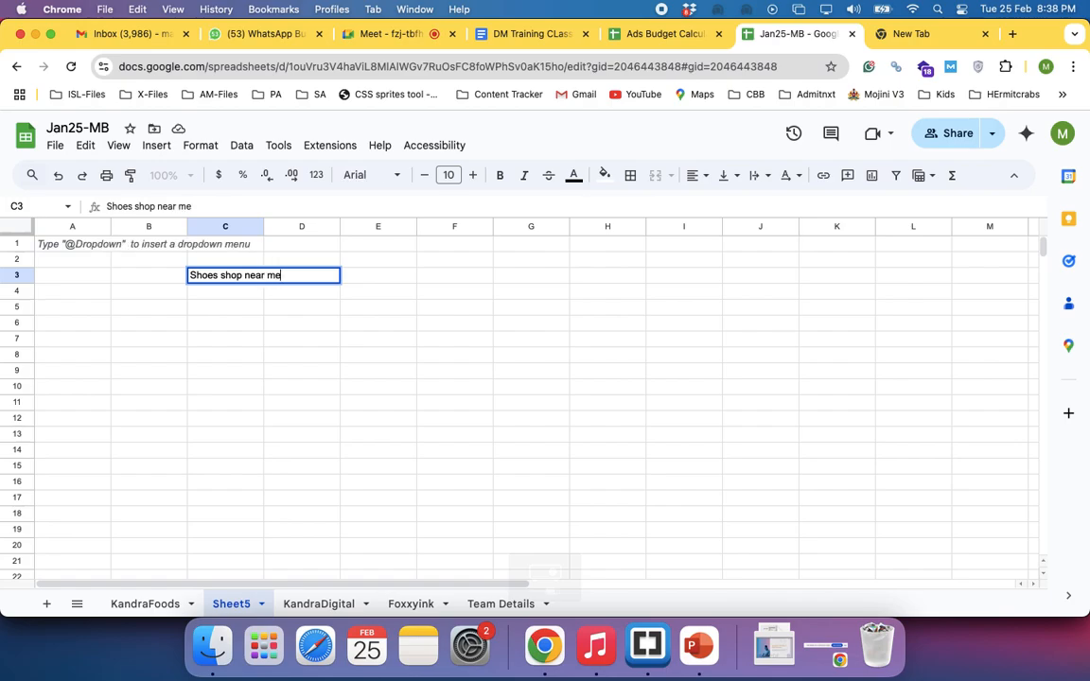
pyautogui.press('Return')
# List the keywords buy shoes, shoes online and order shoes in cells C4 to C6
pyautogui.write('buy shoes')
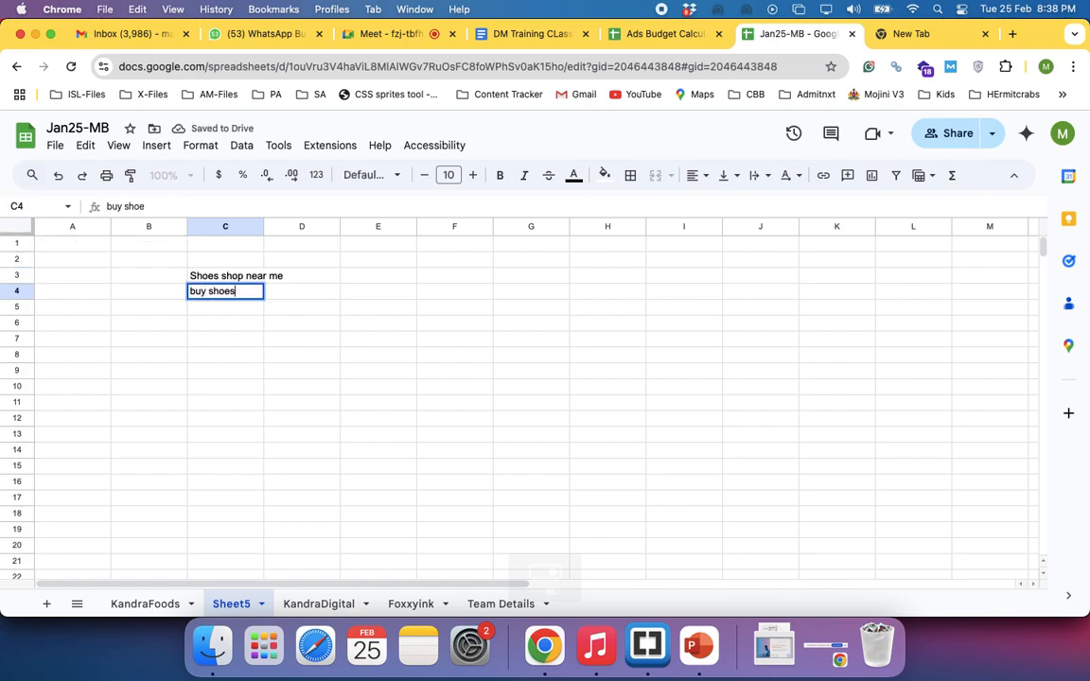
pyautogui.press('Return')
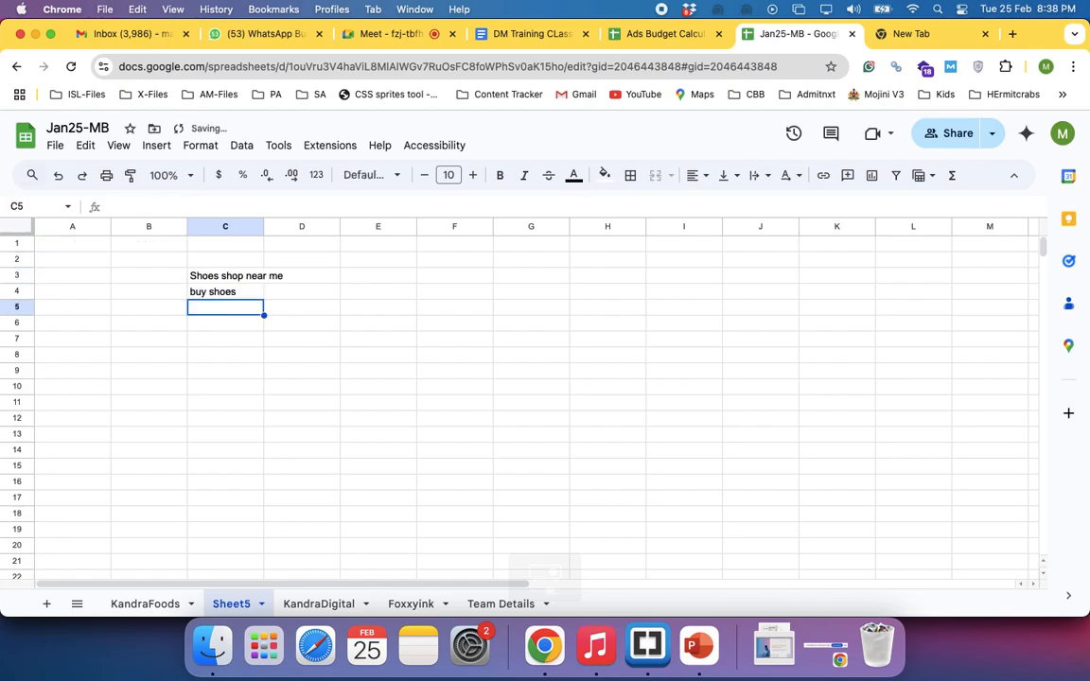
pyautogui.write('she')
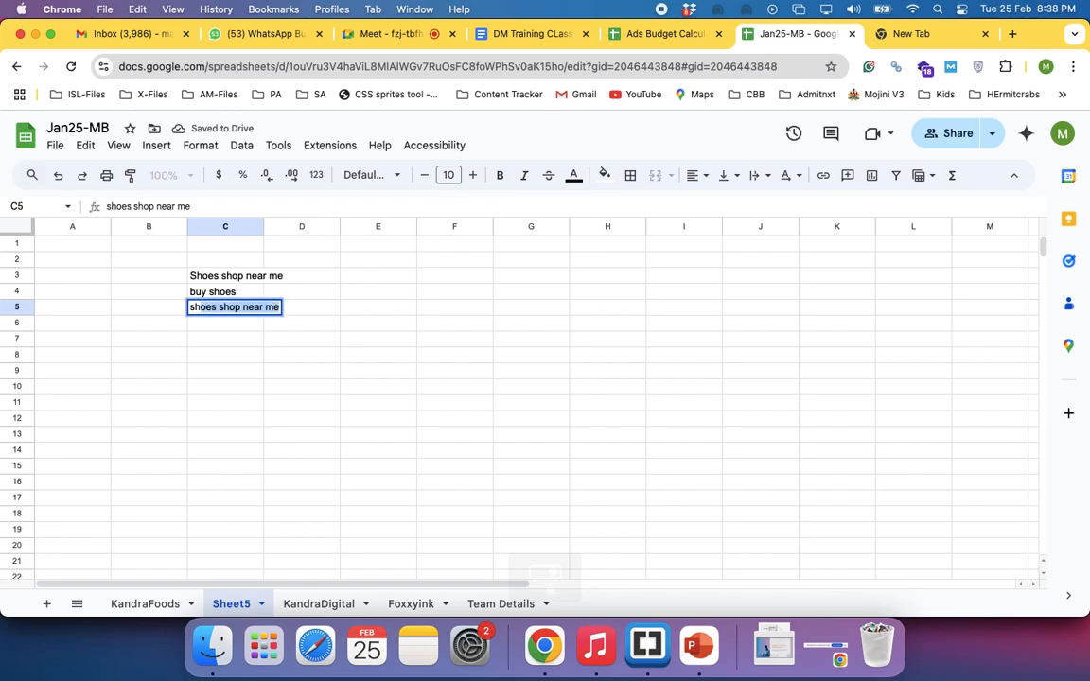
pyautogui.press('BackSpace')
pyautogui.write('oes online')
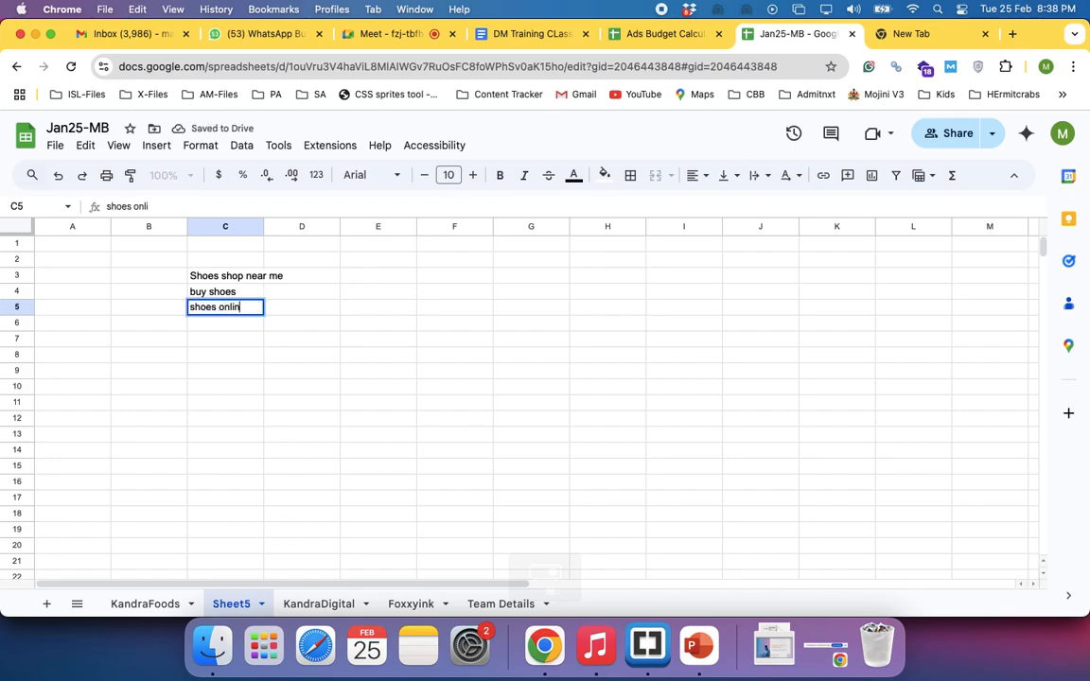
pyautogui.press('Return')
pyautogui.write('or')
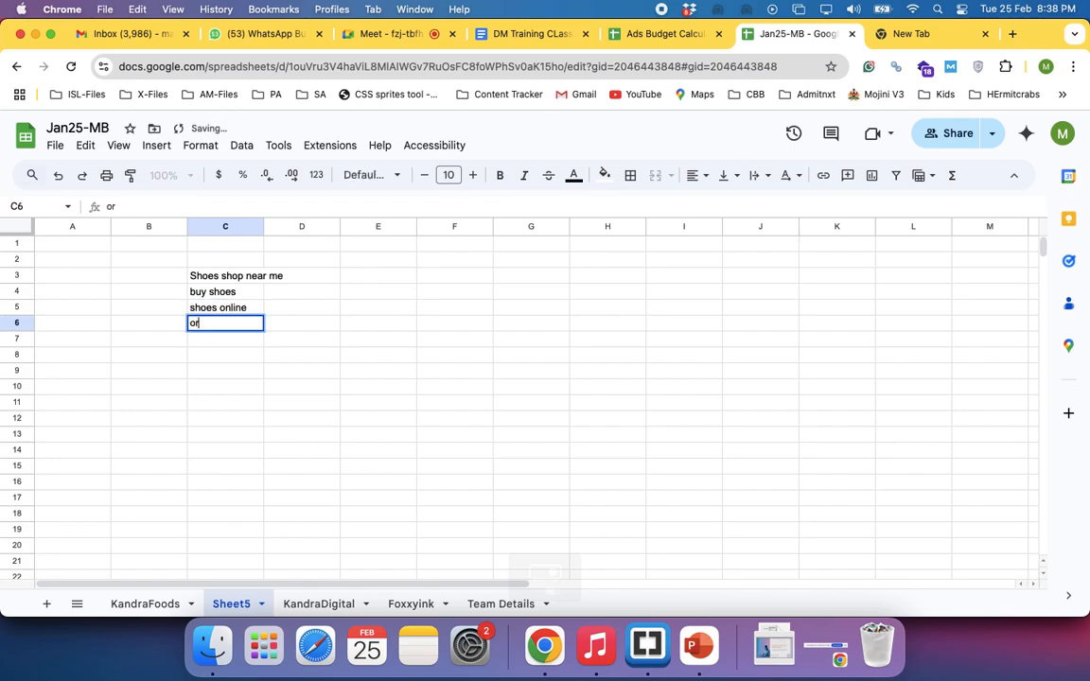
pyautogui.write('der shoes')
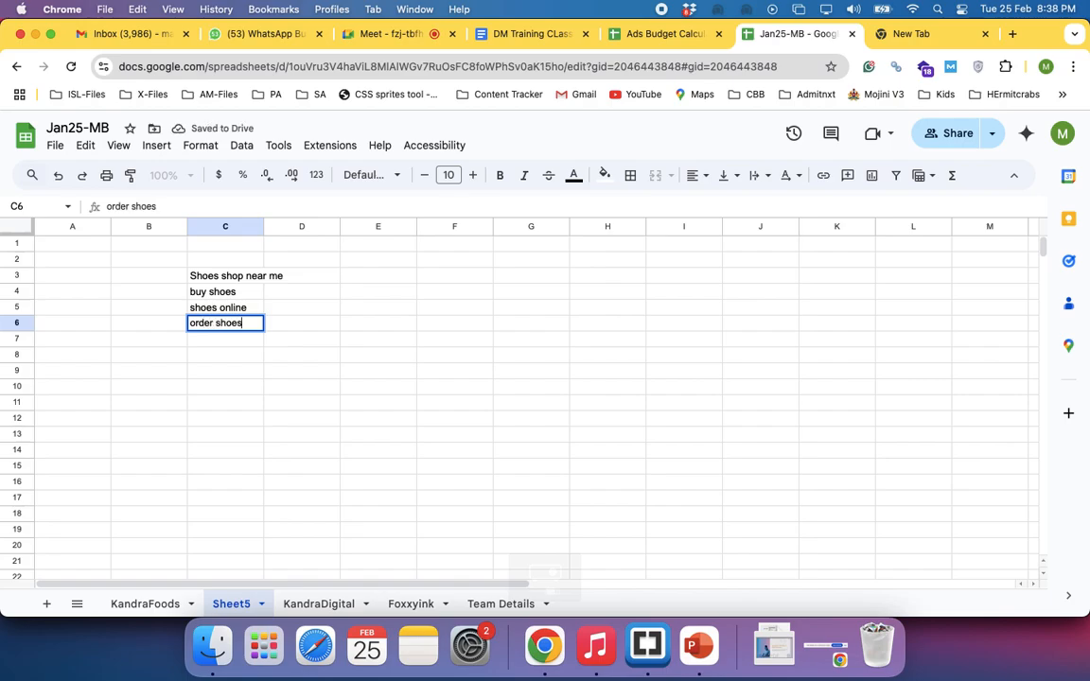
pyautogui.press('Return')
# Add the keywords shoes for girls, shoes fo boys and shoes for kids in cells C7 to C9
pyautogui.write('shoes for girls')
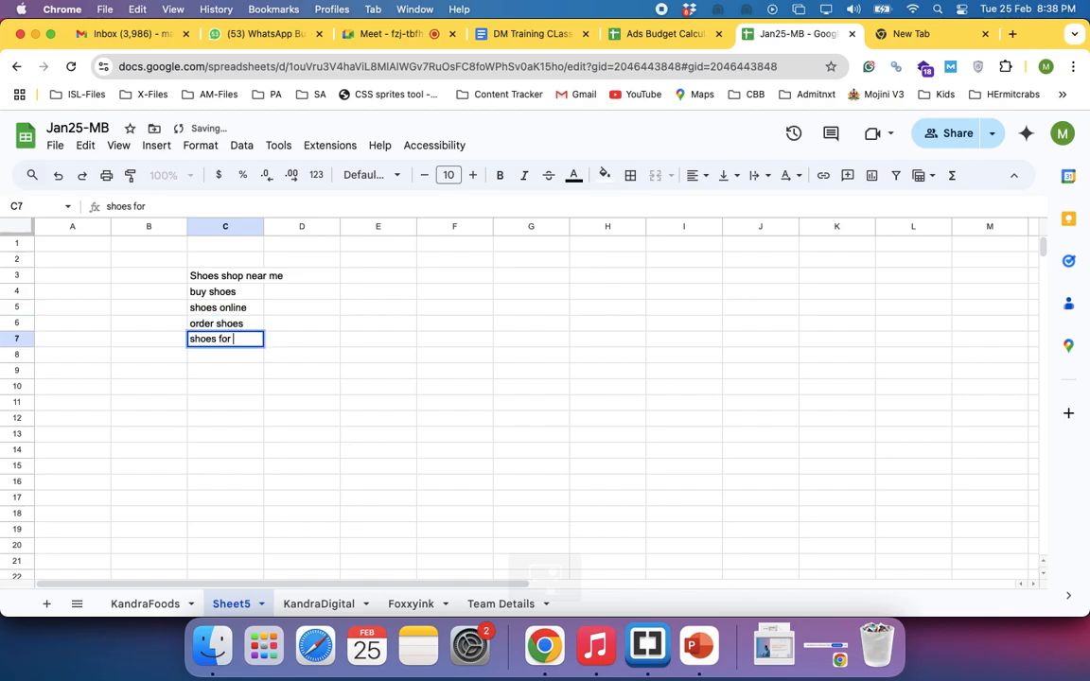
pyautogui.press('Return')
pyautogui.write('shoe')
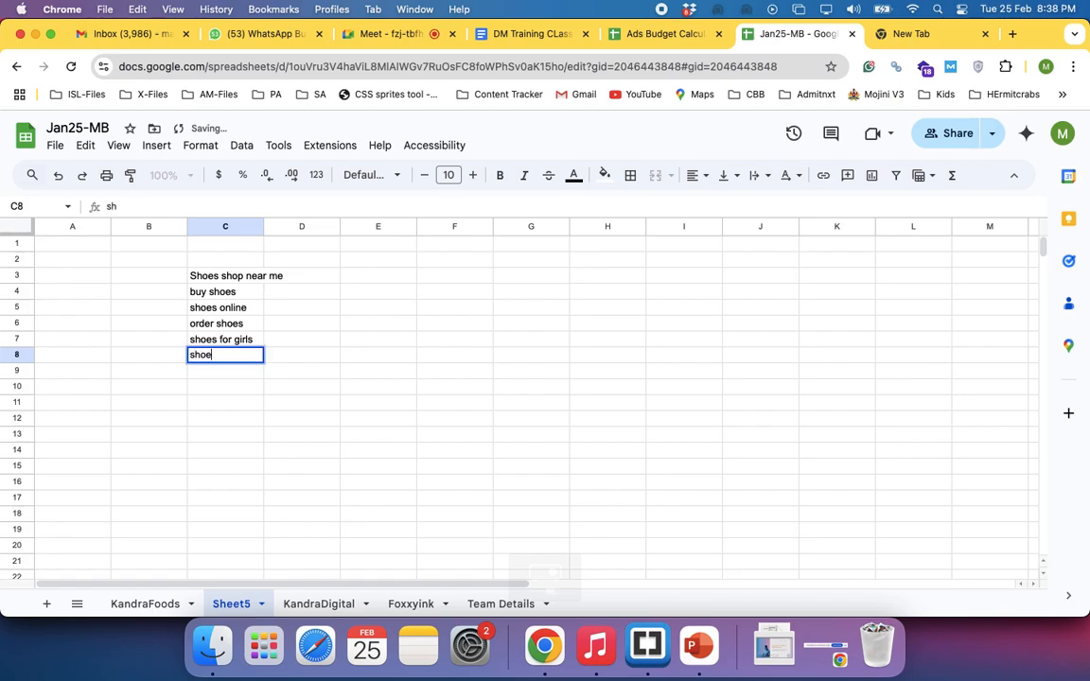
pyautogui.write('s fo boys')
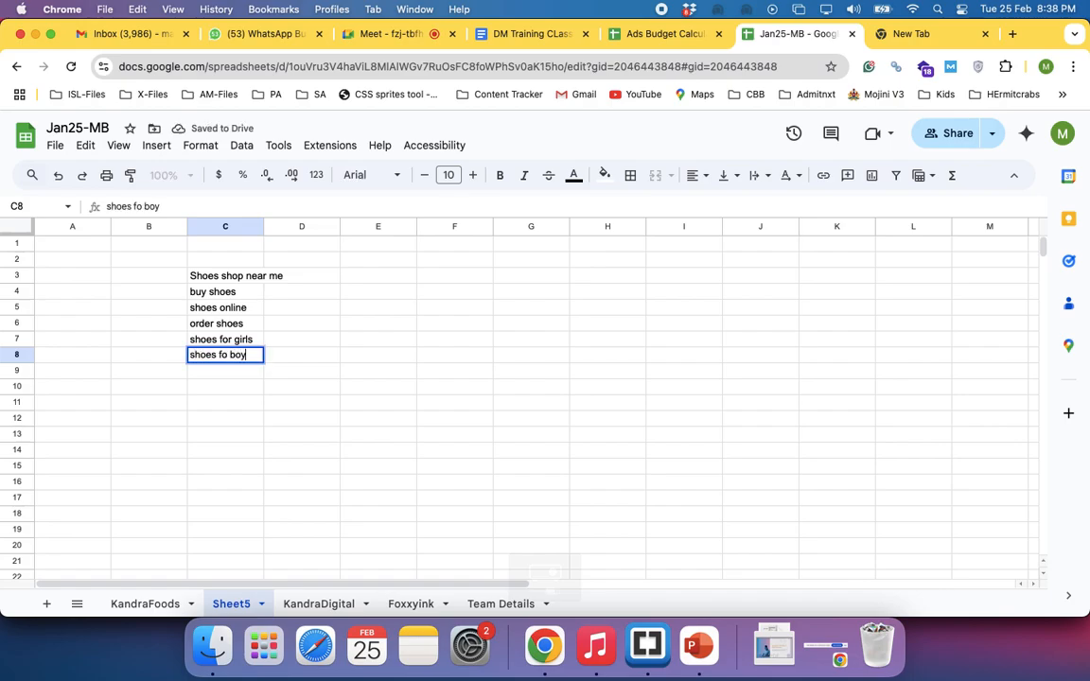
pyautogui.press('Return')
pyautogui.write('shoes for ')
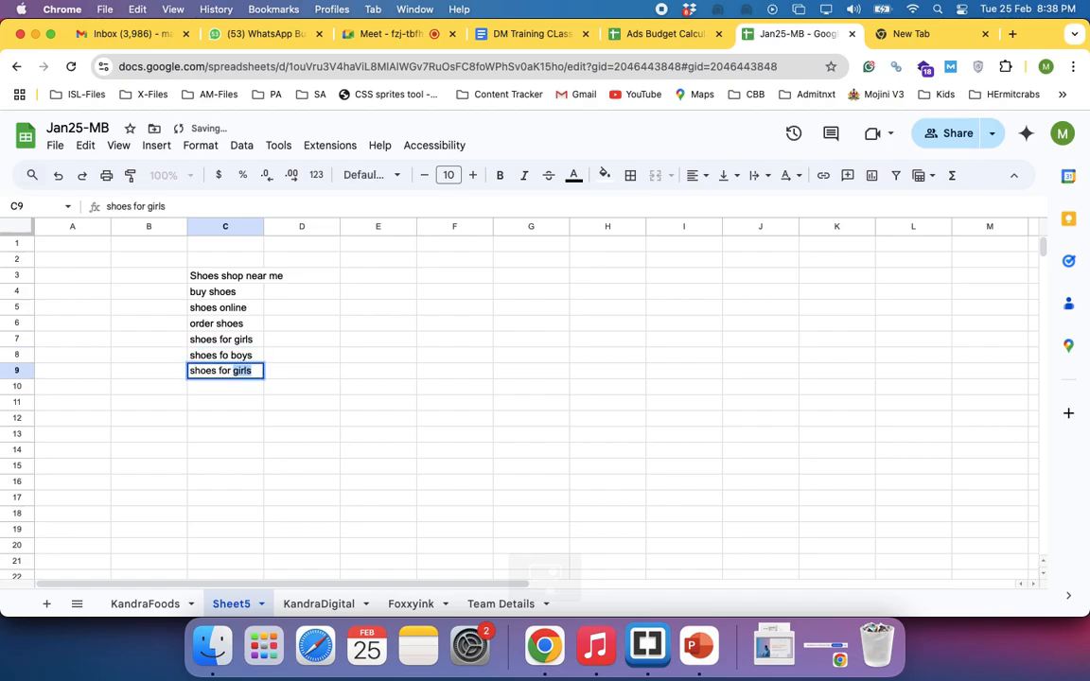
pyautogui.write('kids')
pyautogui.press('Return')
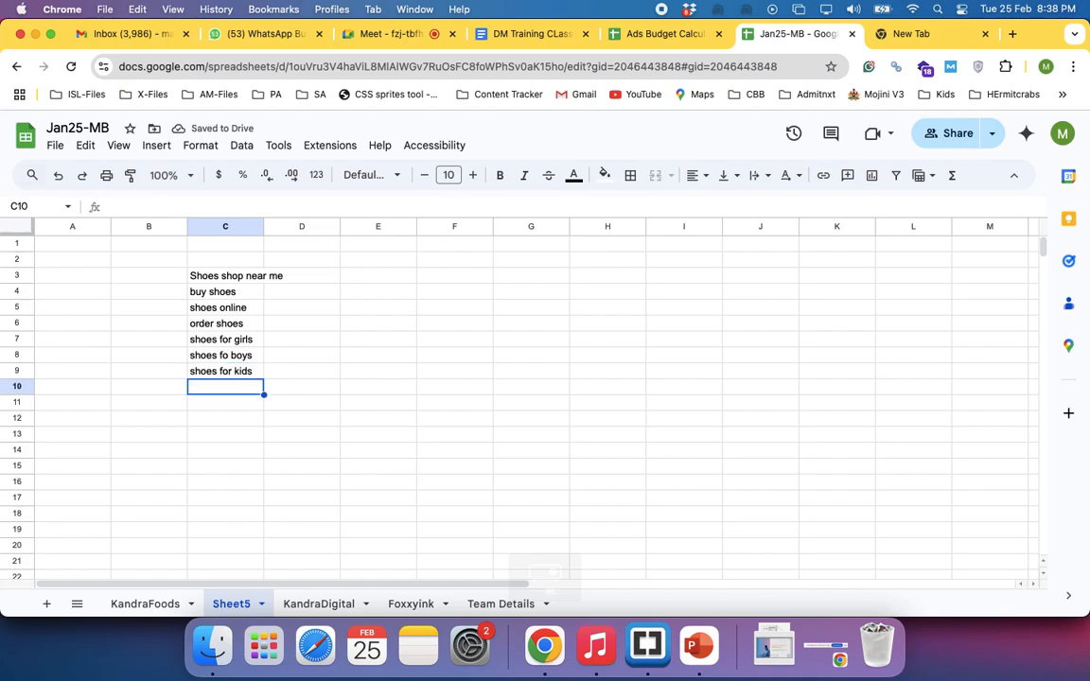
# Enter the brand keyword sketchers shoes in cell C10 below the other shoe keywords
pyautogui.write('ske')
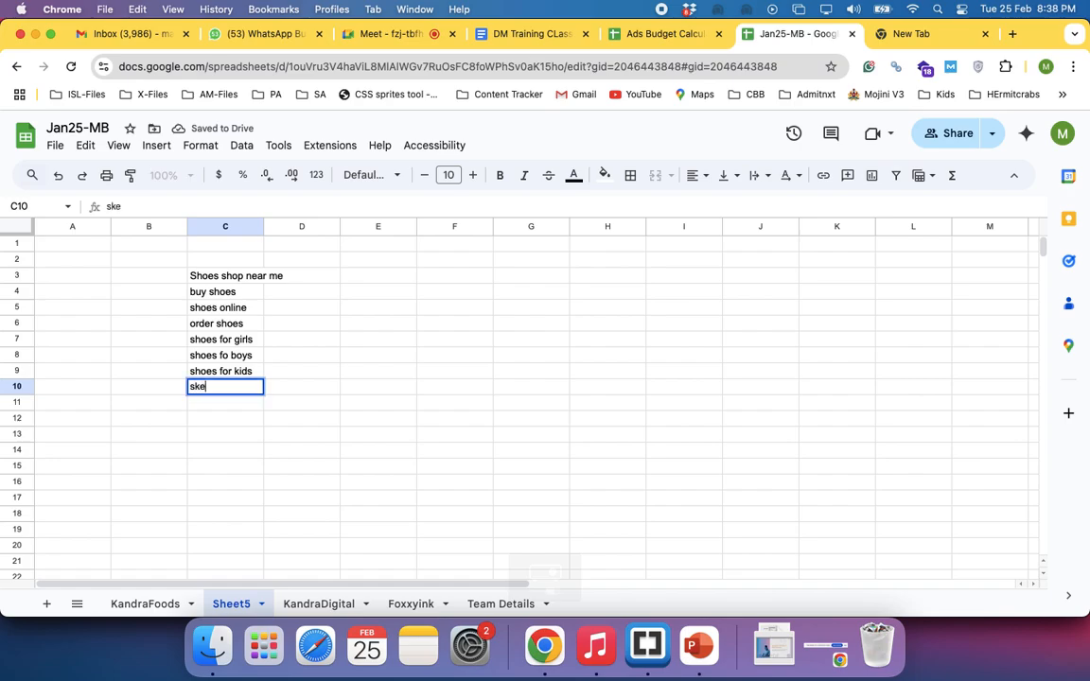
pyautogui.write('tchers shoes')
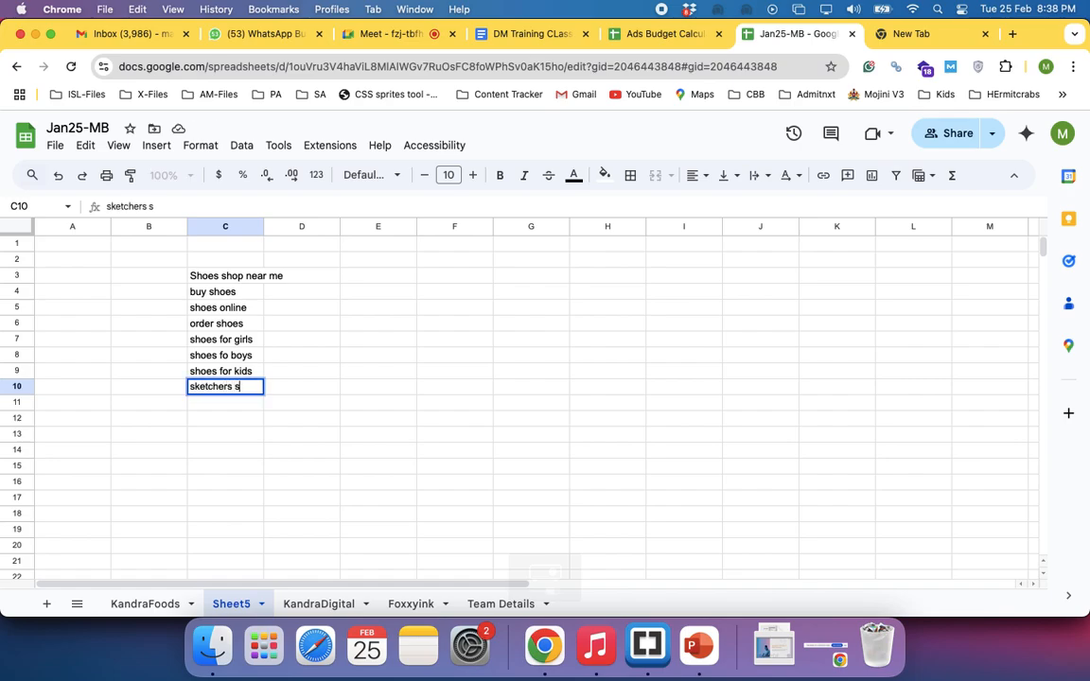
pyautogui.press('Return')
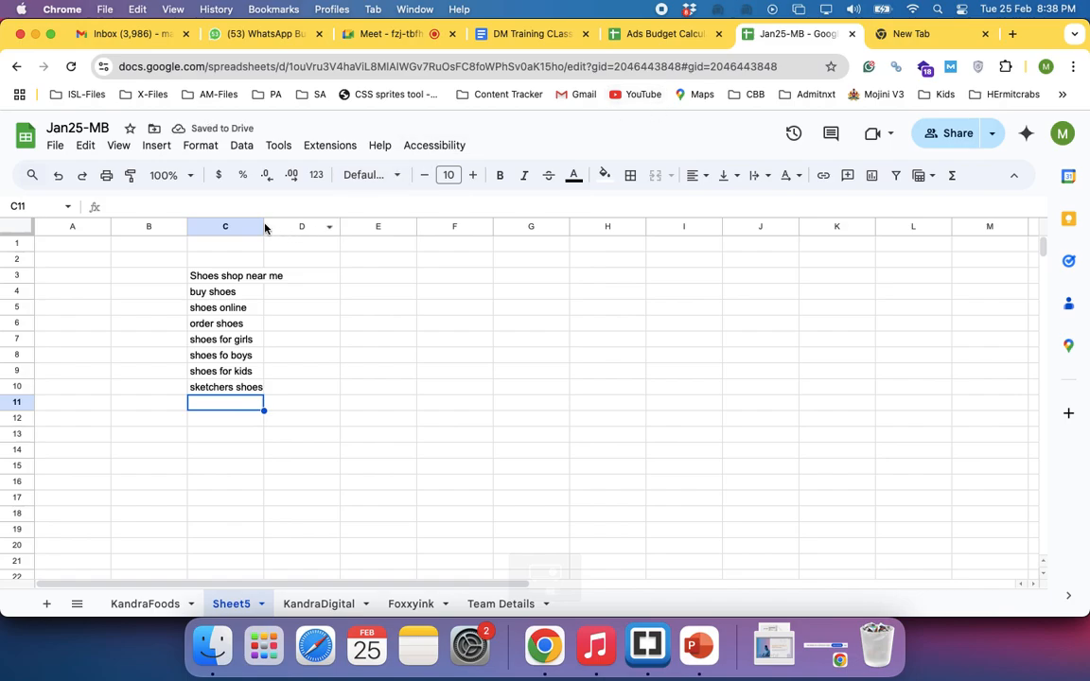
# Widen column C to fit the keywords and add sports hsoes in cell C11
pyautogui.moveTo(265, 227); pyautogui.dragTo(291, 228)
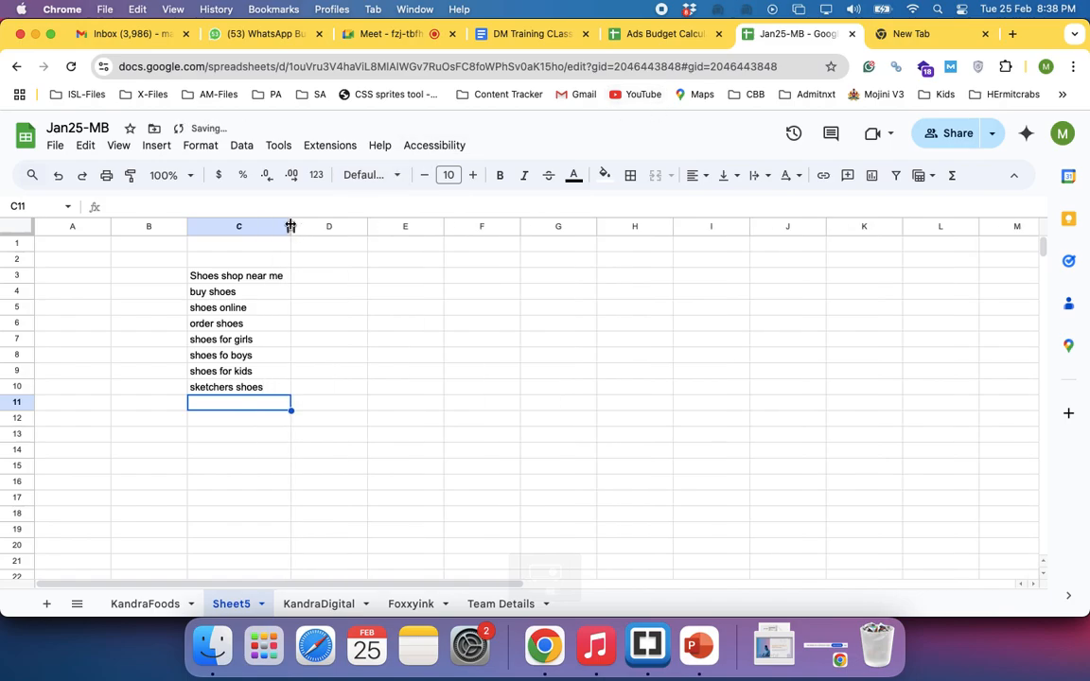
pyautogui.click(320, 282)
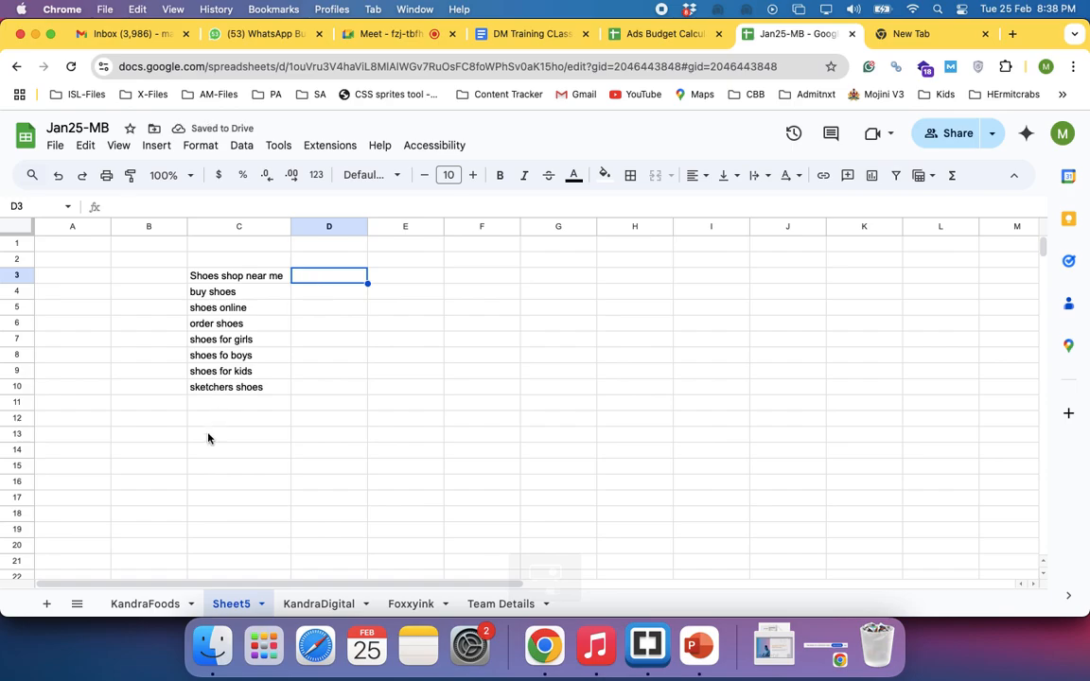
pyautogui.click(207, 405)
pyautogui.write('sports ')
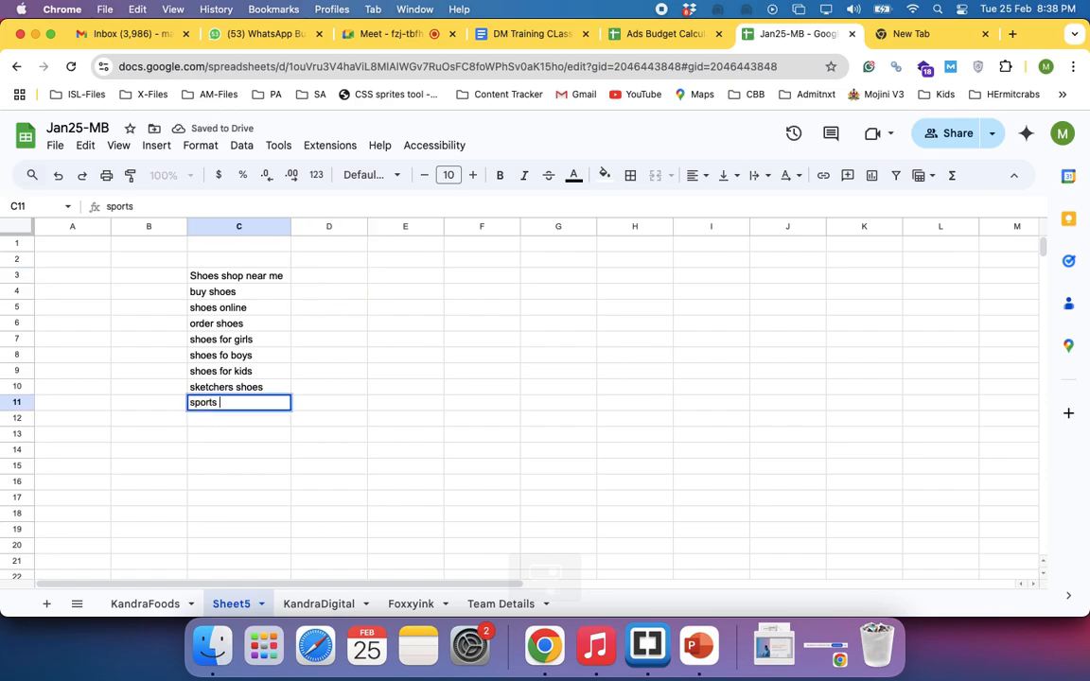
pyautogui.write('hsoes')
pyautogui.press('Return')
# Add the keywords running shoes and formal shoes in cells C12 and C13
pyautogui.write('running she')
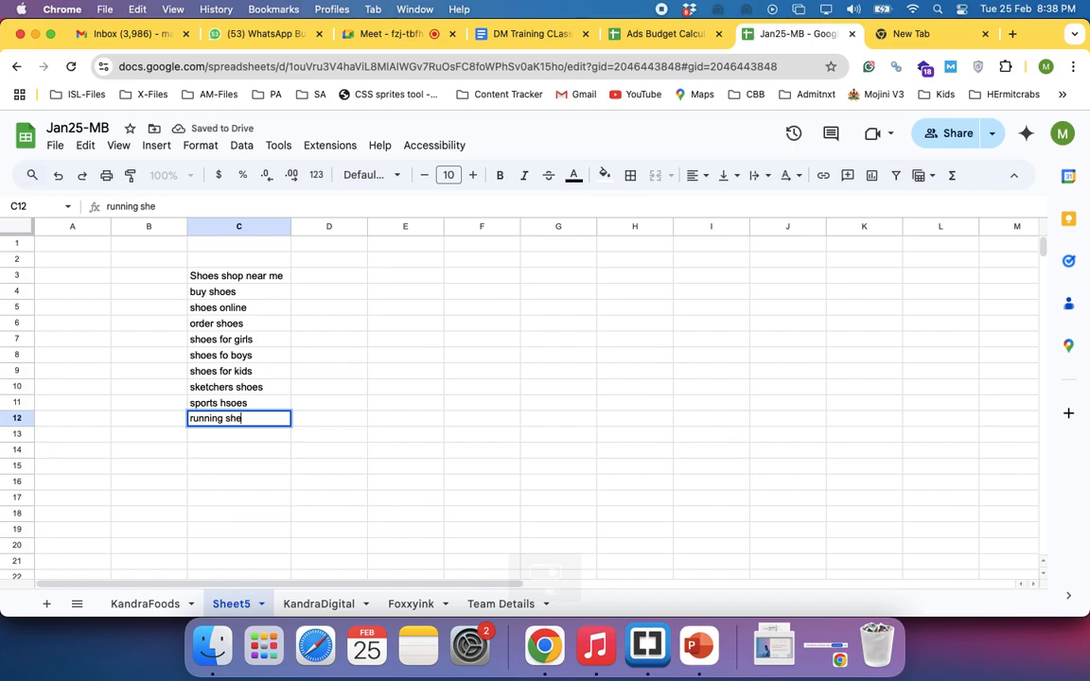
pyautogui.press('BackSpace')
pyautogui.write('oes')
pyautogui.press('Return')
pyautogui.write('foraml')
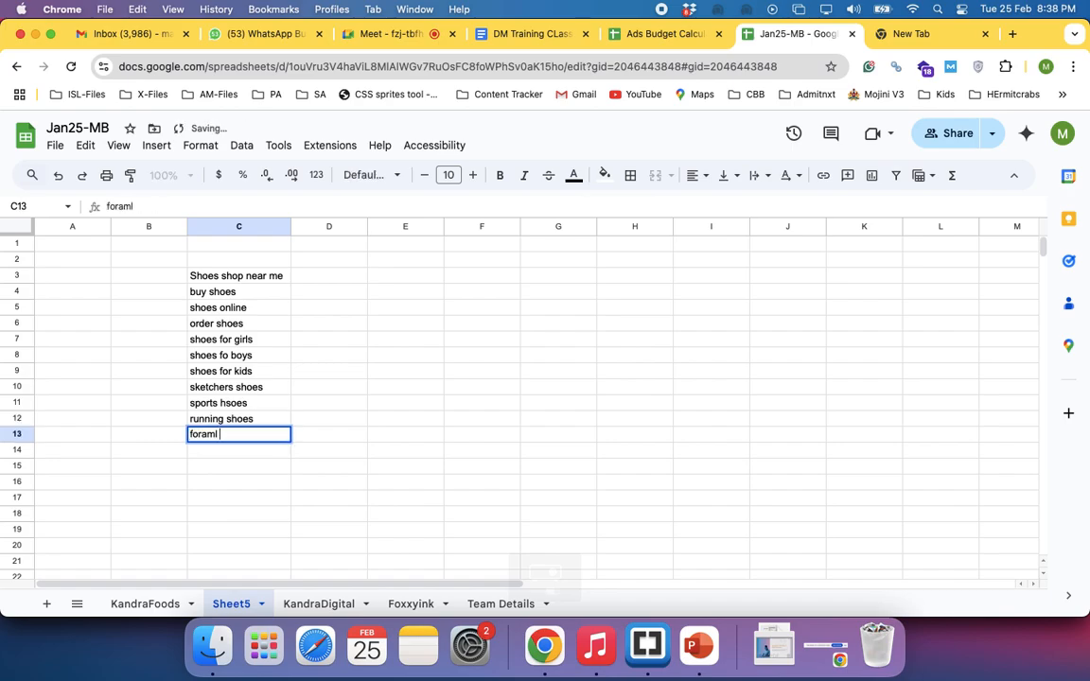
pyautogui.press('BackSpace')
pyautogui.press('BackSpace')
pyautogui.press('BackSpace')
pyautogui.press('BackSpace')
pyautogui.write('mal shoes')
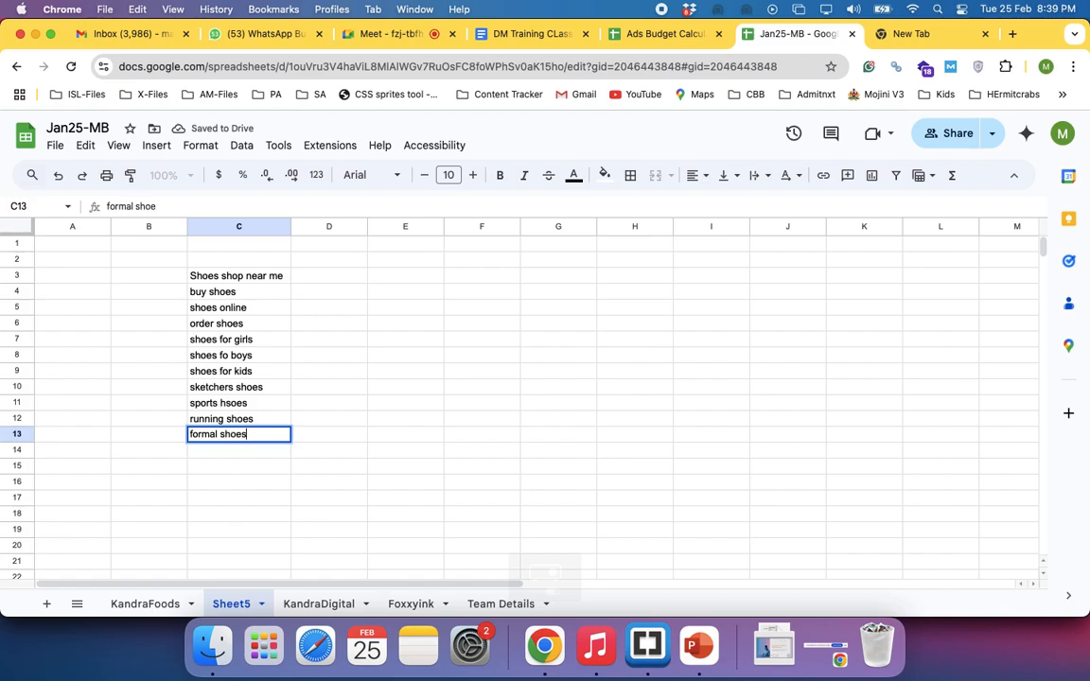
pyautogui.press('Return')
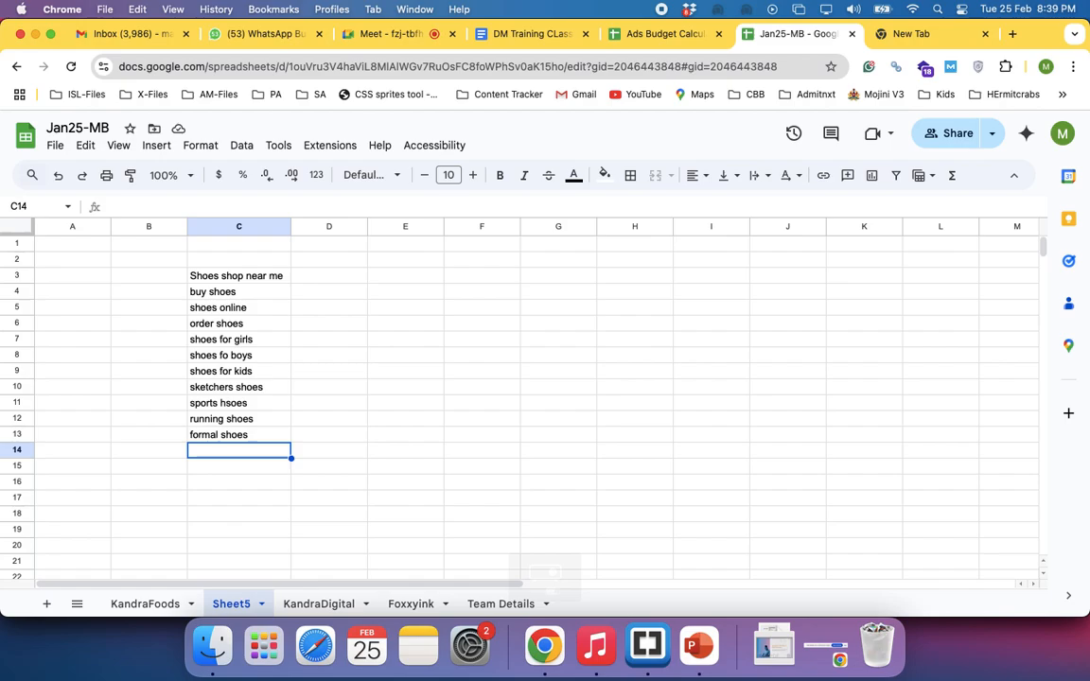
# Widen column C further so it extends well past the longest keyword
pyautogui.doubleClick(289, 227)
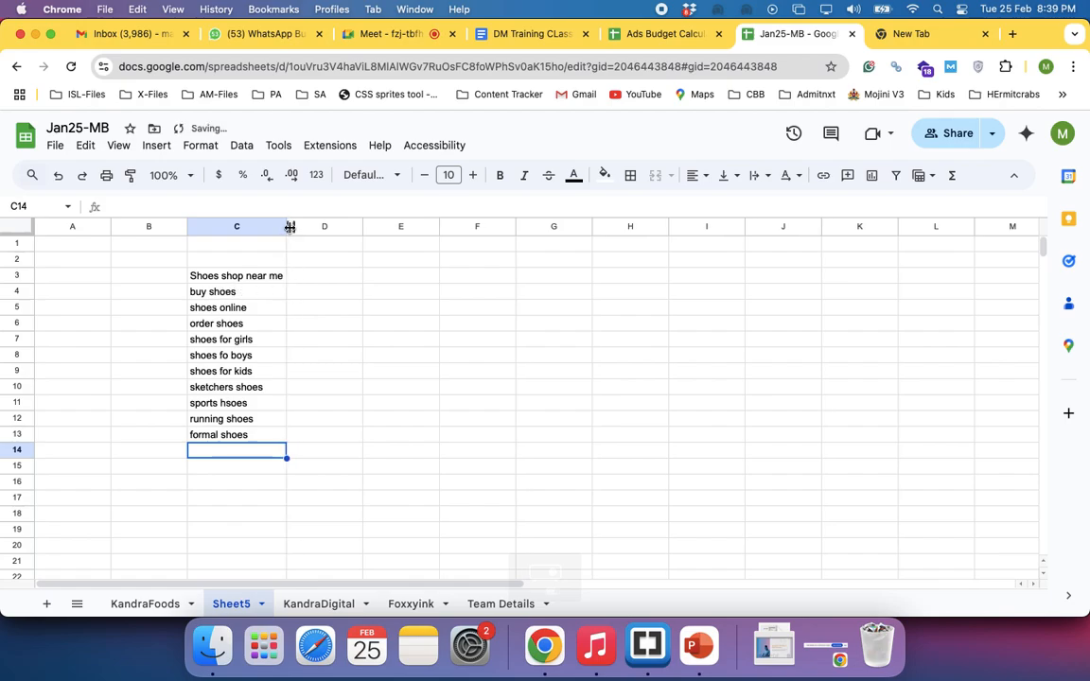
pyautogui.moveTo(289, 227); pyautogui.dragTo(326, 227)
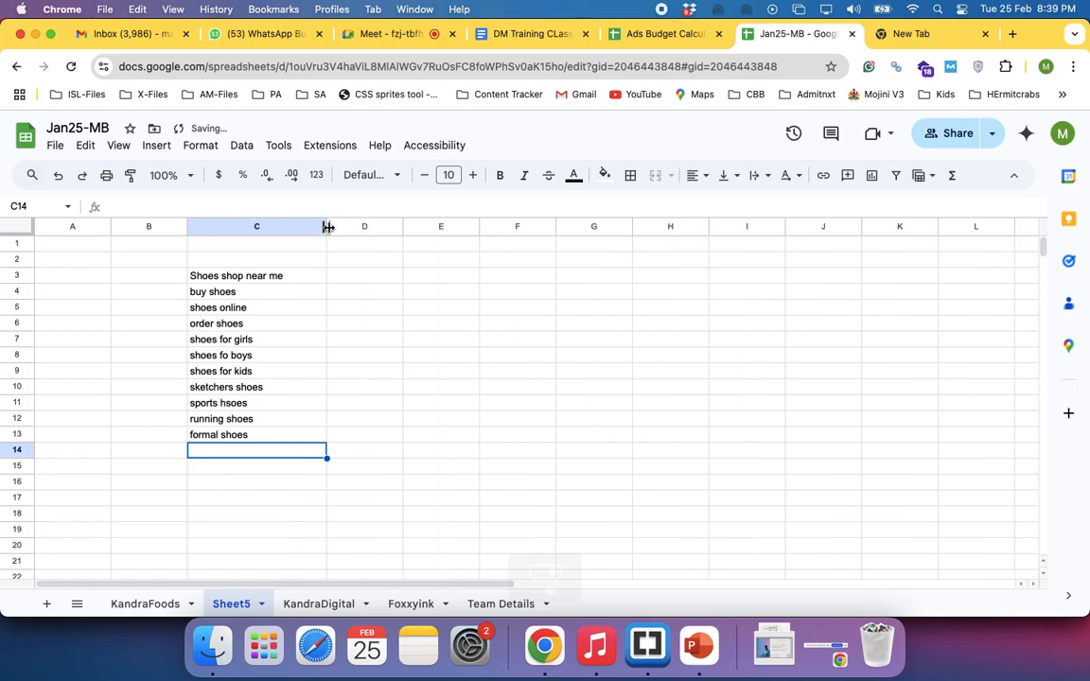
pyautogui.click(331, 278)
pyautogui.click(254, 281)
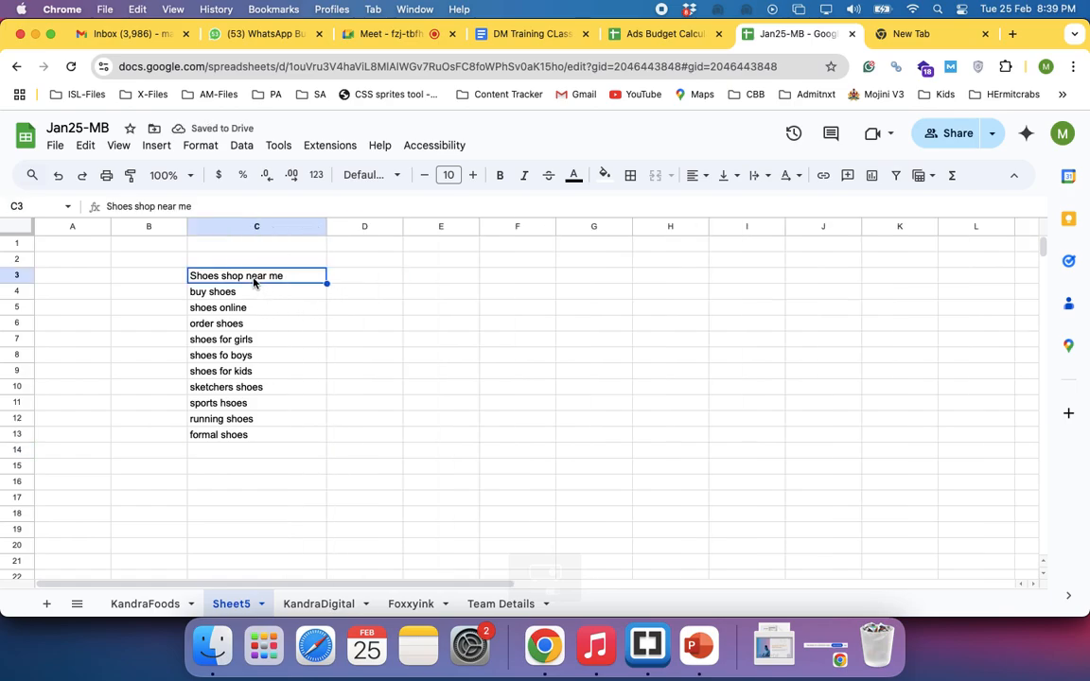
# Enter the values 10MN, 12MN and 8mn beside the first three keywords in cells D3 to D5
pyautogui.click(350, 285)
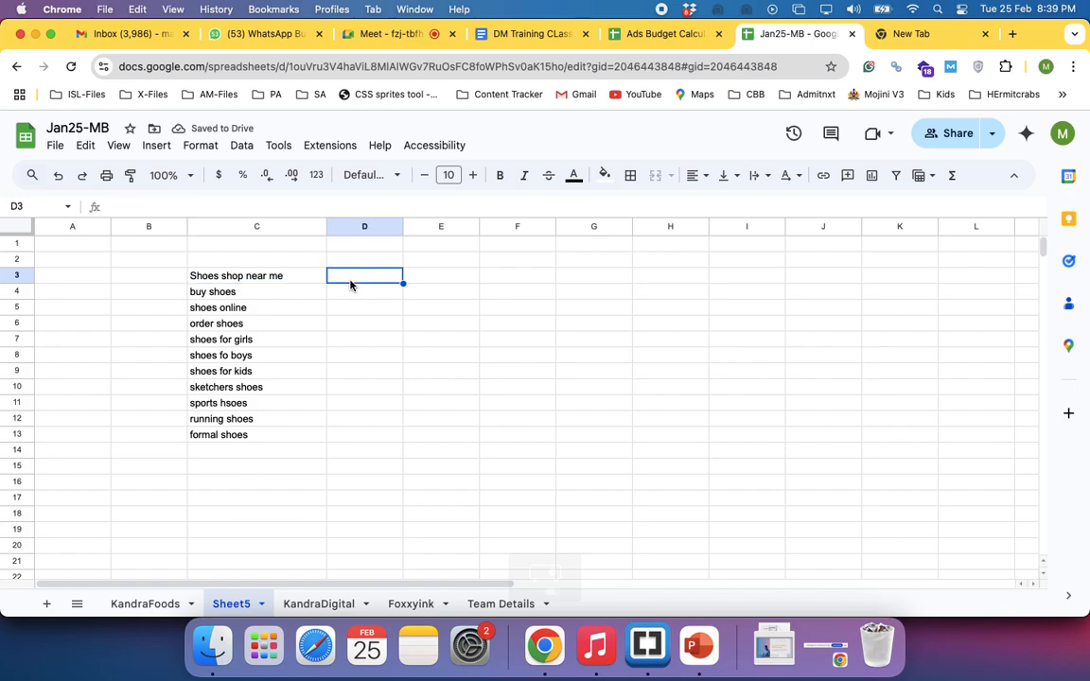
pyautogui.write('10')
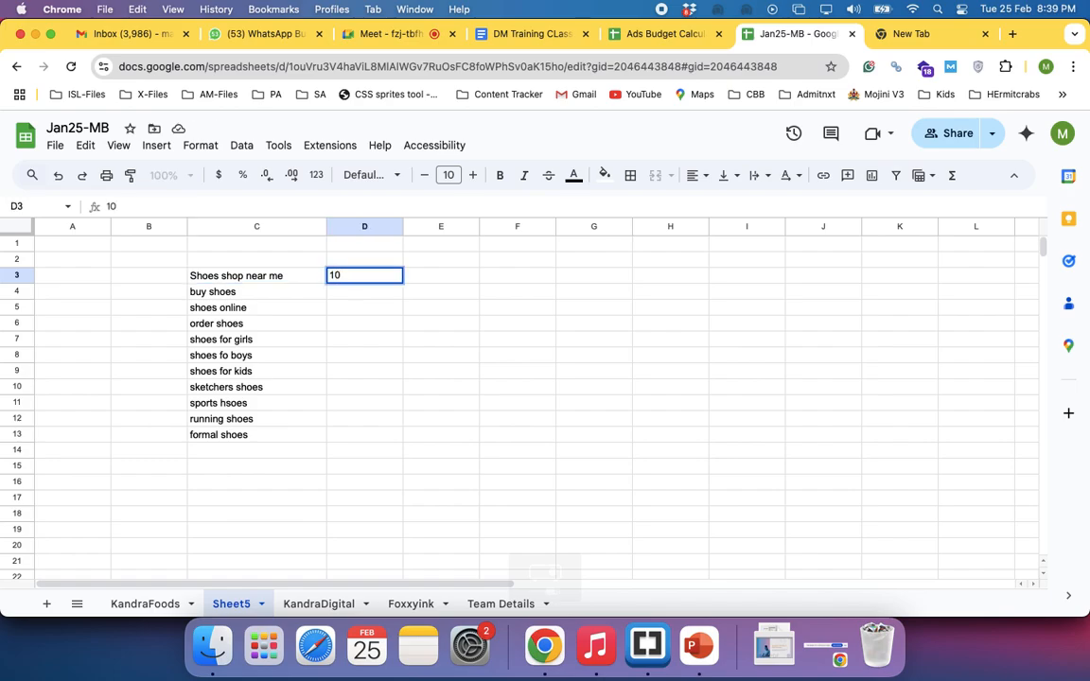
pyautogui.write('MN')
pyautogui.press('Return')
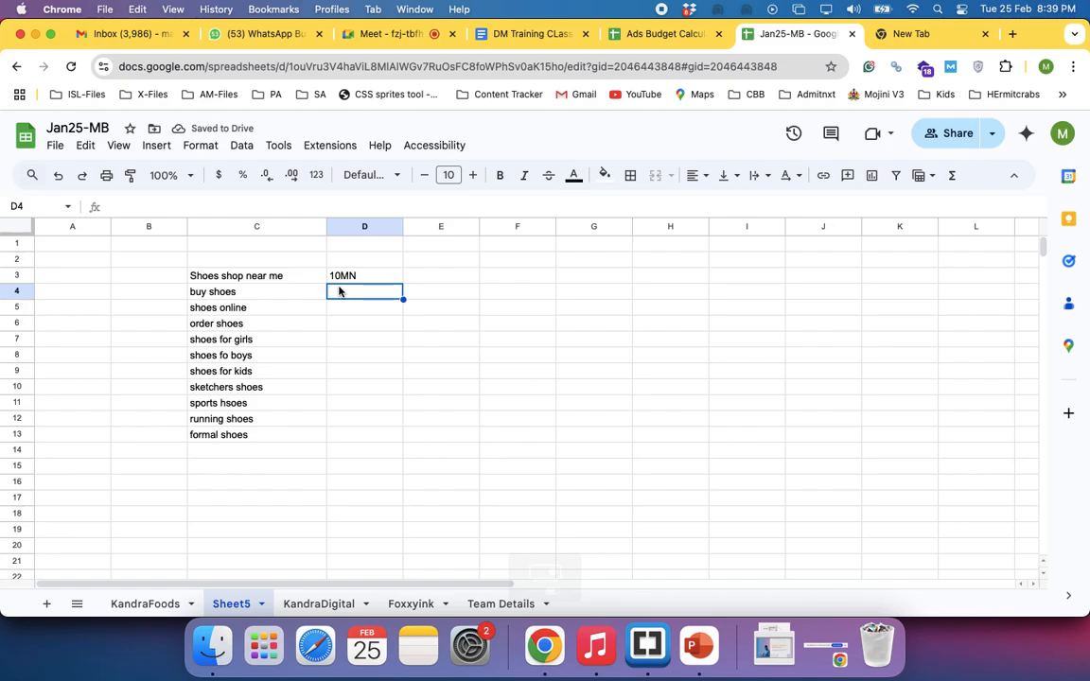
pyautogui.write('12MN')
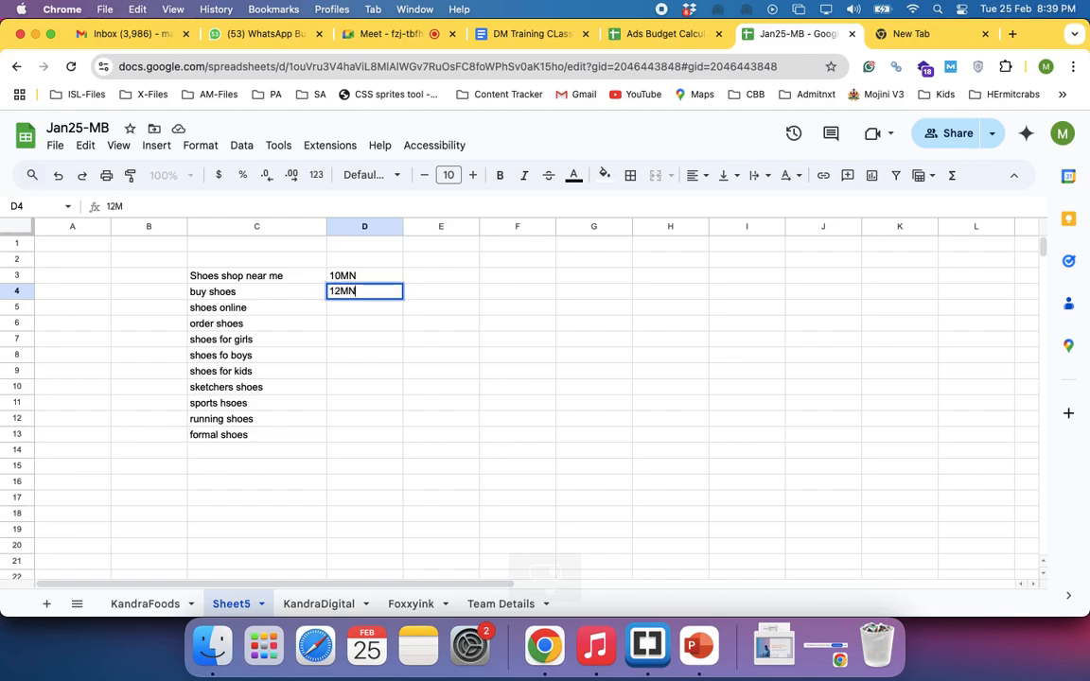
pyautogui.press('Return')
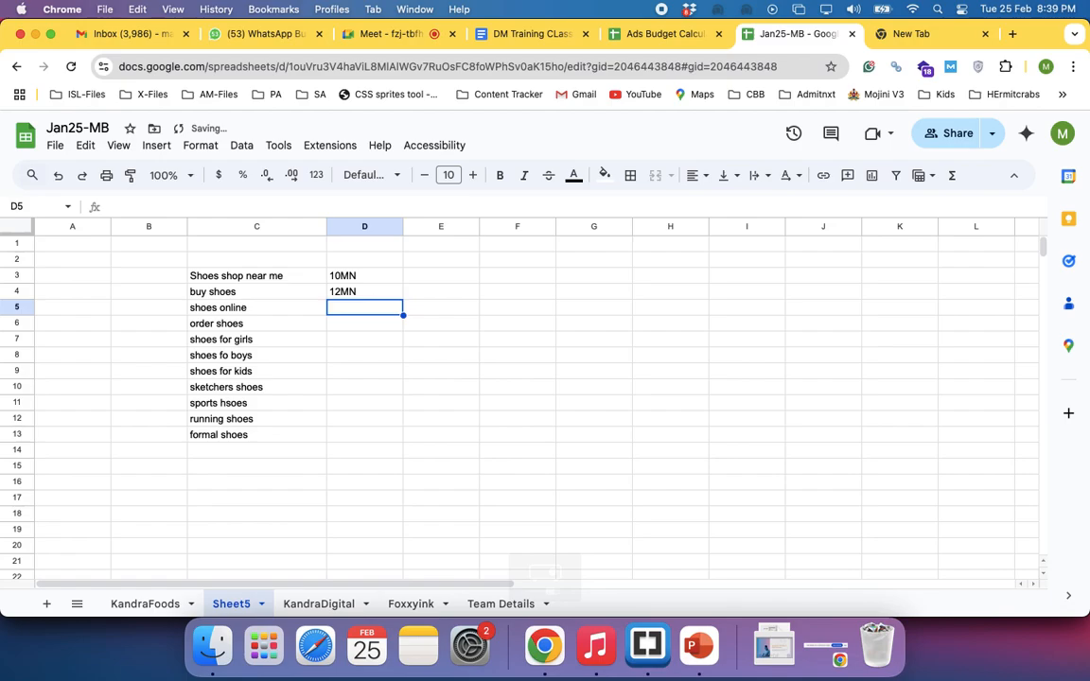
pyautogui.write('8mn')
pyautogui.press('Return')
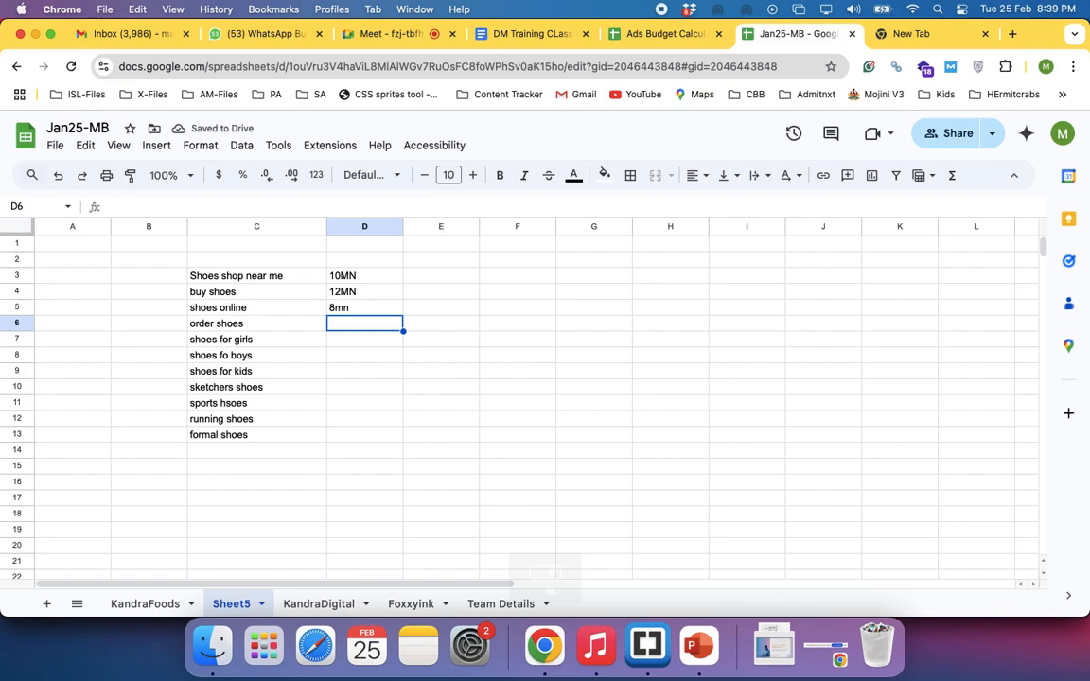
# Clear the values from cells D3 to D5
pyautogui.press('Up')
pyautogui.press('Up')
pyautogui.press('Up')
pyautogui.hotkey('shift', 'Down')
pyautogui.hotkey('shift', 'Down')
pyautogui.press('Delete')
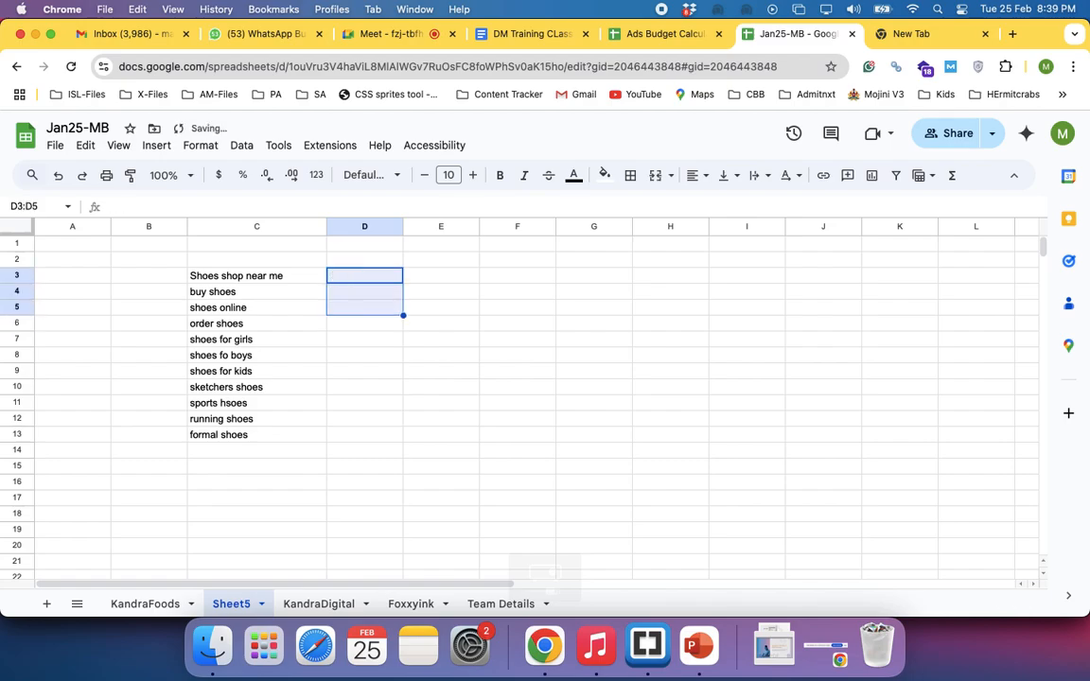
pyautogui.press('Up')
pyautogui.write('1')
pyautogui.press('Return')
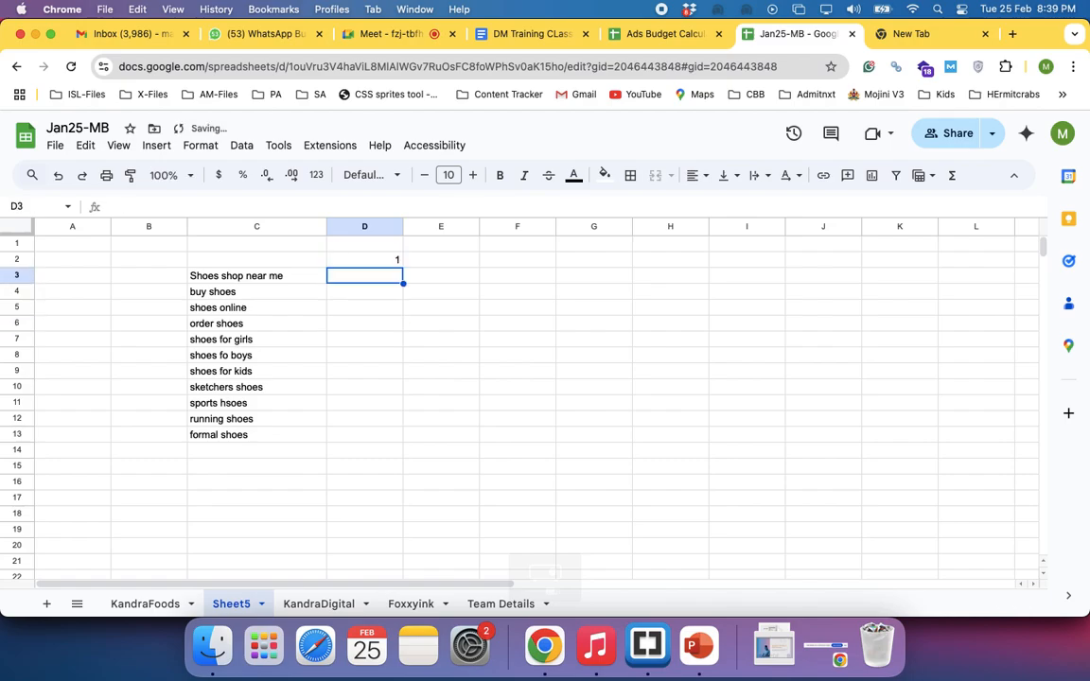
pyautogui.press('Up')
pyautogui.press('Up')
pyautogui.press('Down')
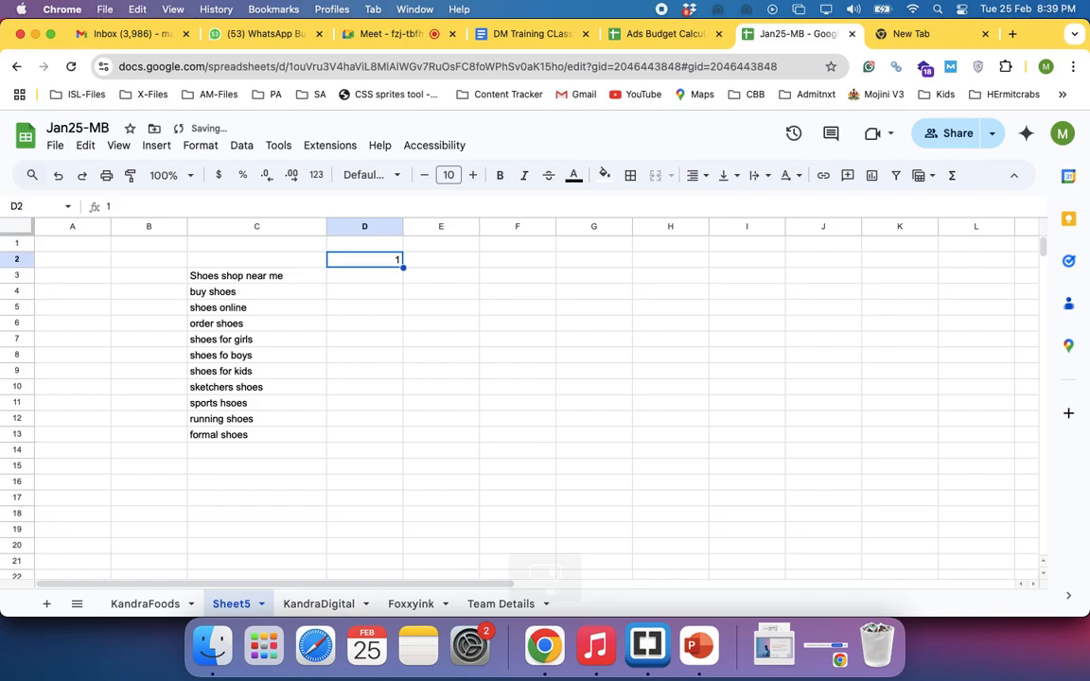
pyautogui.press('Delete')
pyautogui.press('Down')
pyautogui.write('=rando')
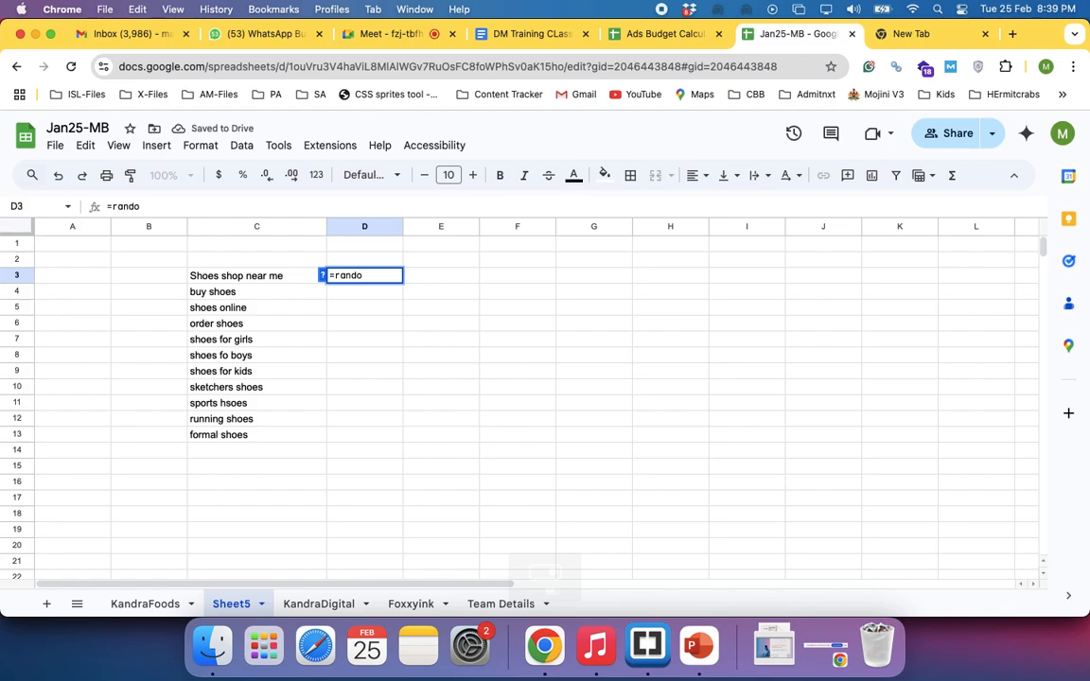
pyautogui.press('Escape')
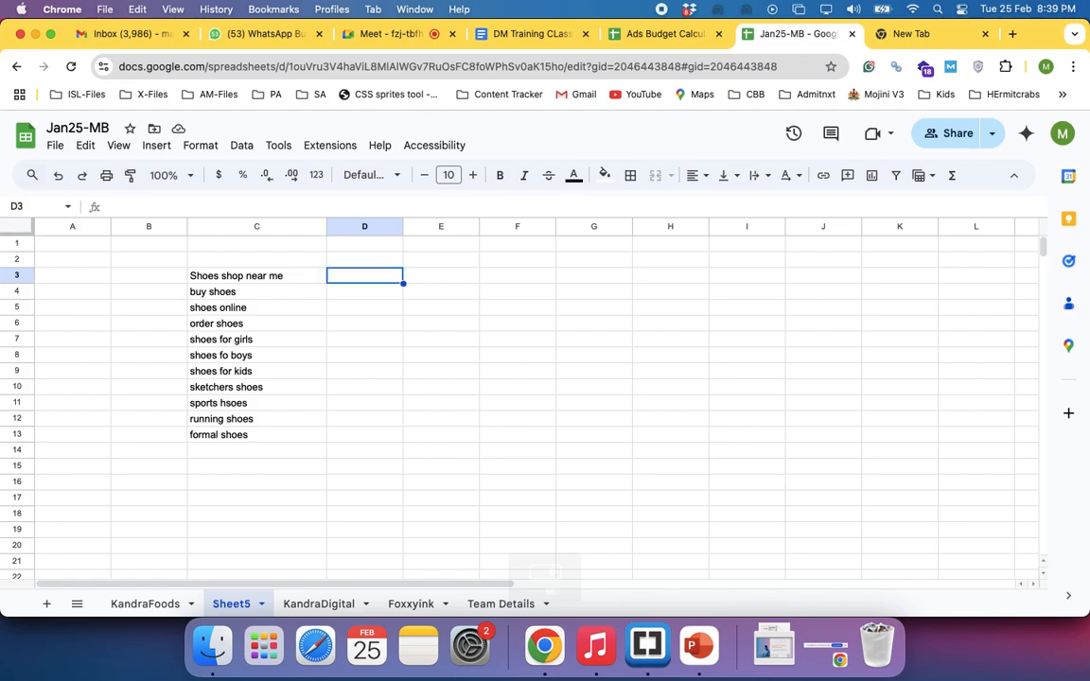
# Enter 10000, 8000, 5000 and 6000 beside the first four keywords in cells D3 to D6
pyautogui.write('10000')
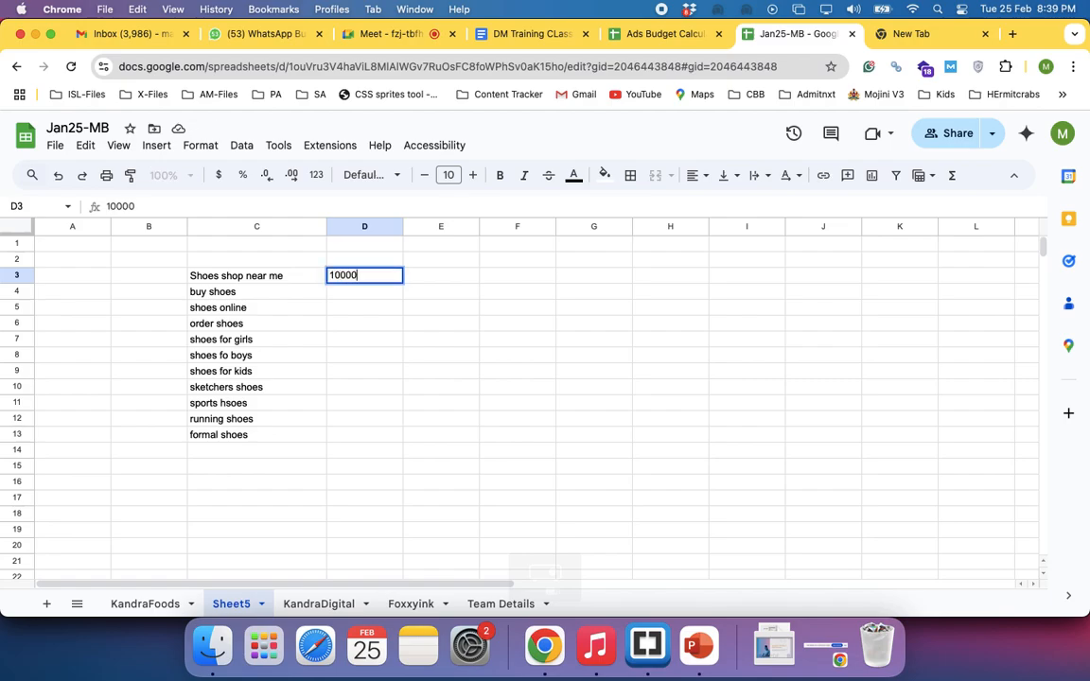
pyautogui.press('Return')
pyautogui.write('8000')
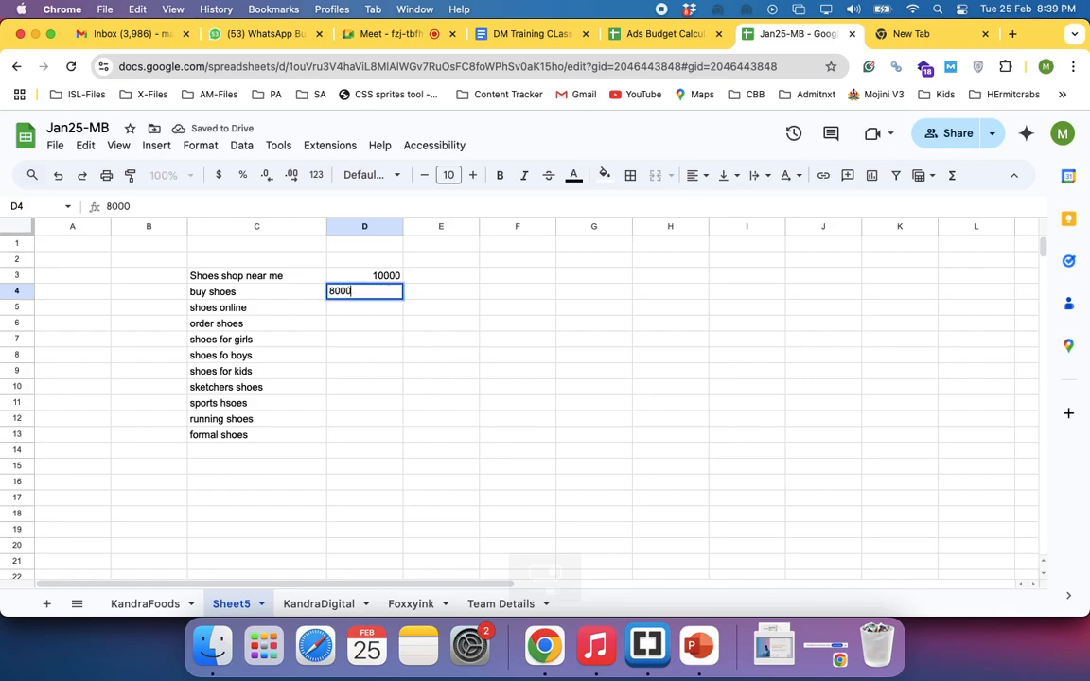
pyautogui.press('Return')
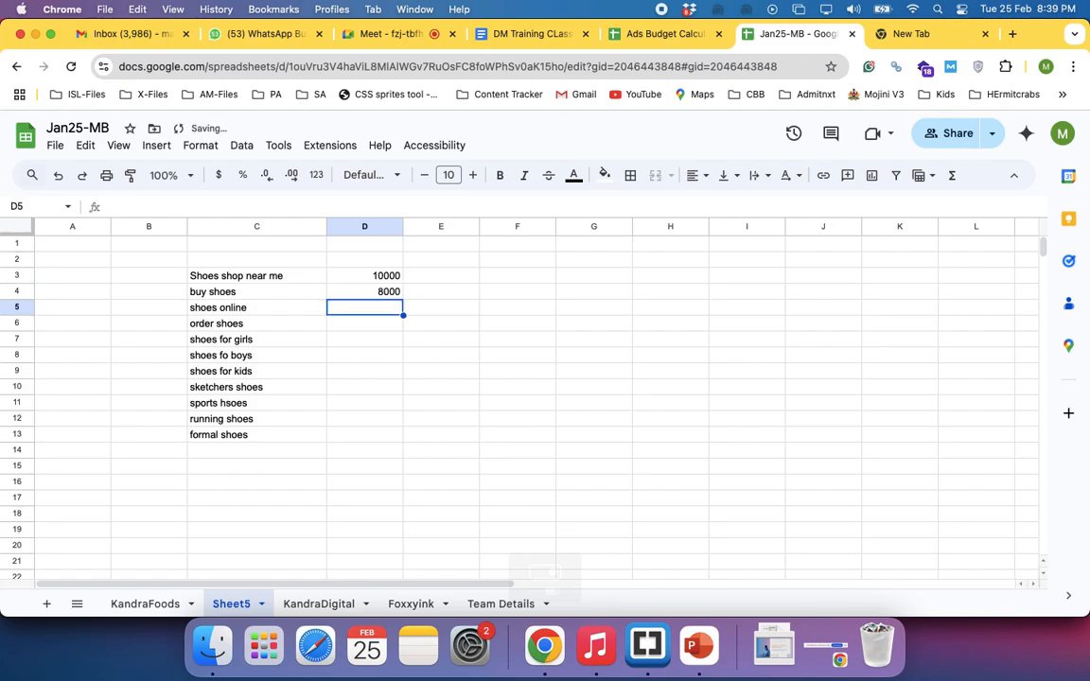
pyautogui.write('5000')
pyautogui.press('Return')
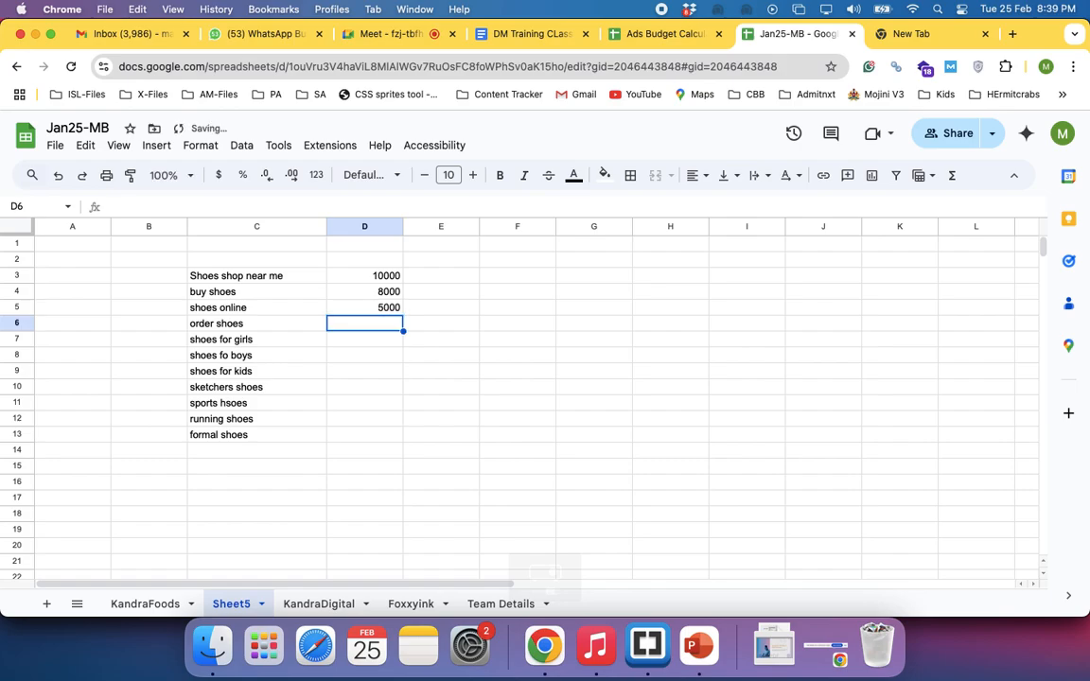
pyautogui.write('6000')
pyautogui.press('Return')
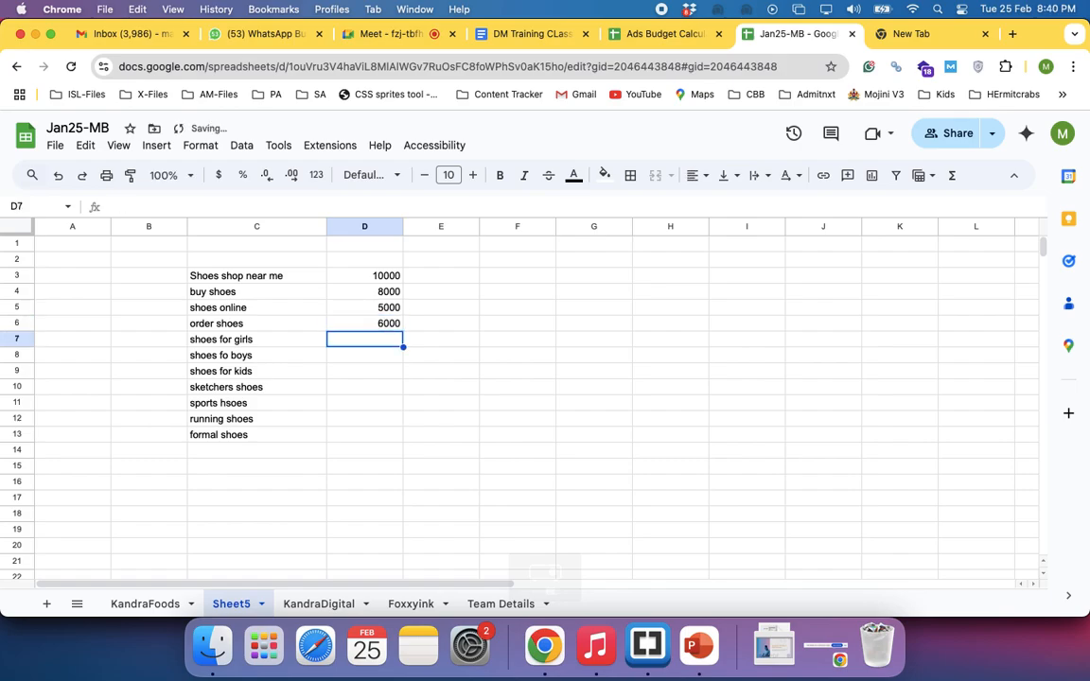
# Enter 7000, 4500, 5900 and 7700 in cells D7 to D10, beside shoes for girls through sketchers shoes
pyautogui.write('7000')
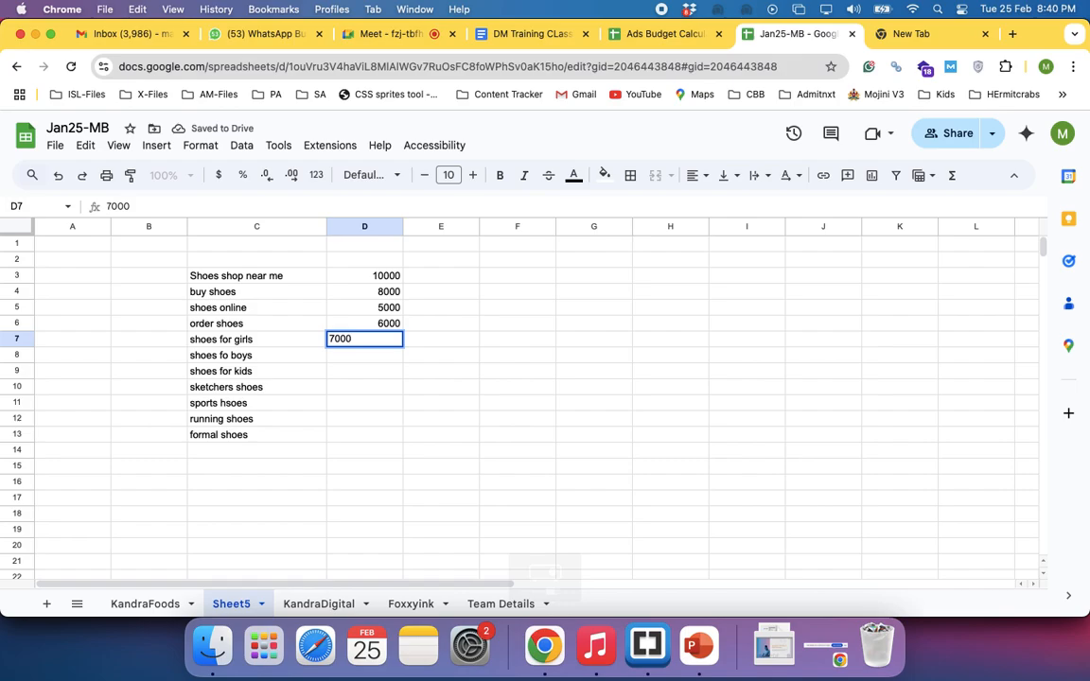
pyautogui.press('Return')
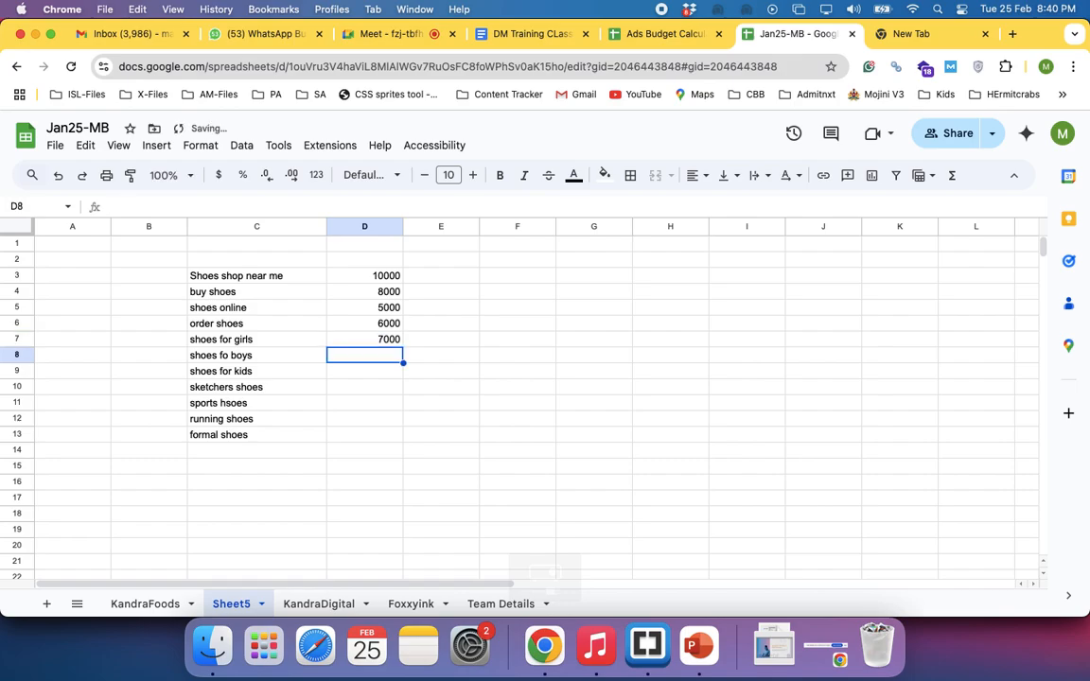
pyautogui.write('45000')
pyautogui.press('BackSpace')
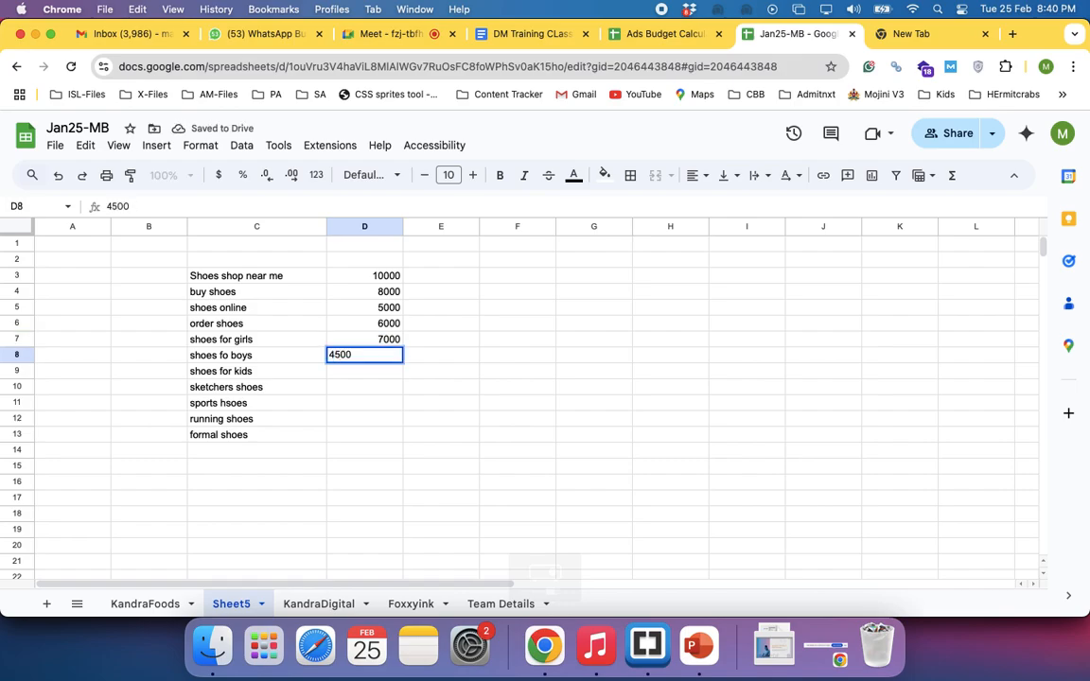
pyautogui.press('Return')
pyautogui.write('5900')
pyautogui.press('Return')
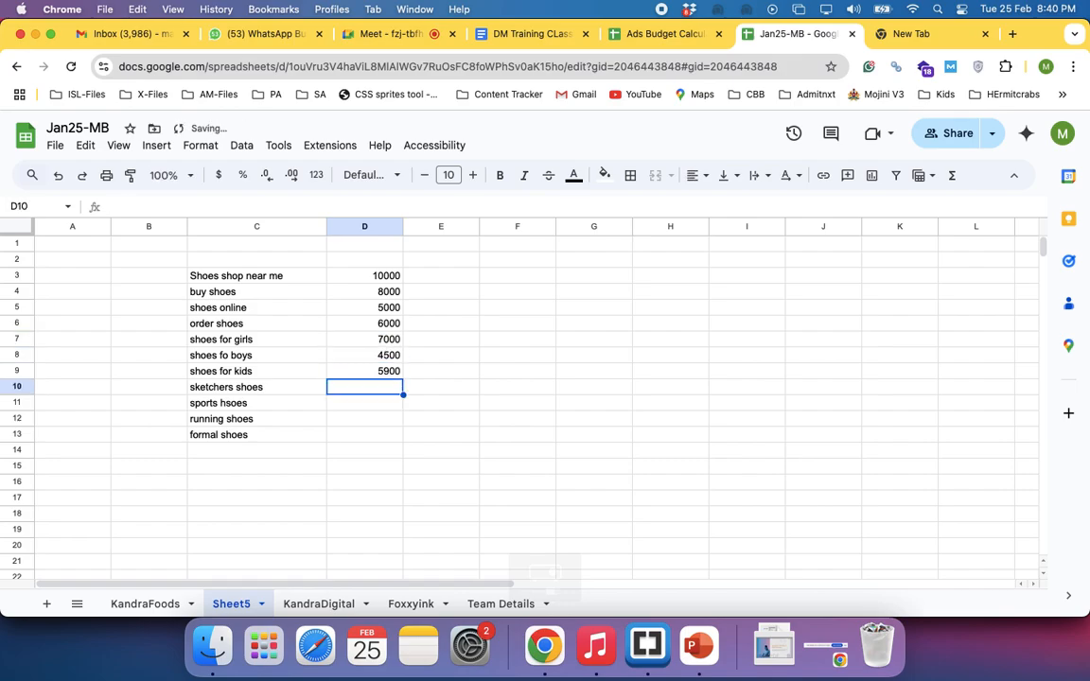
pyautogui.write('7700')
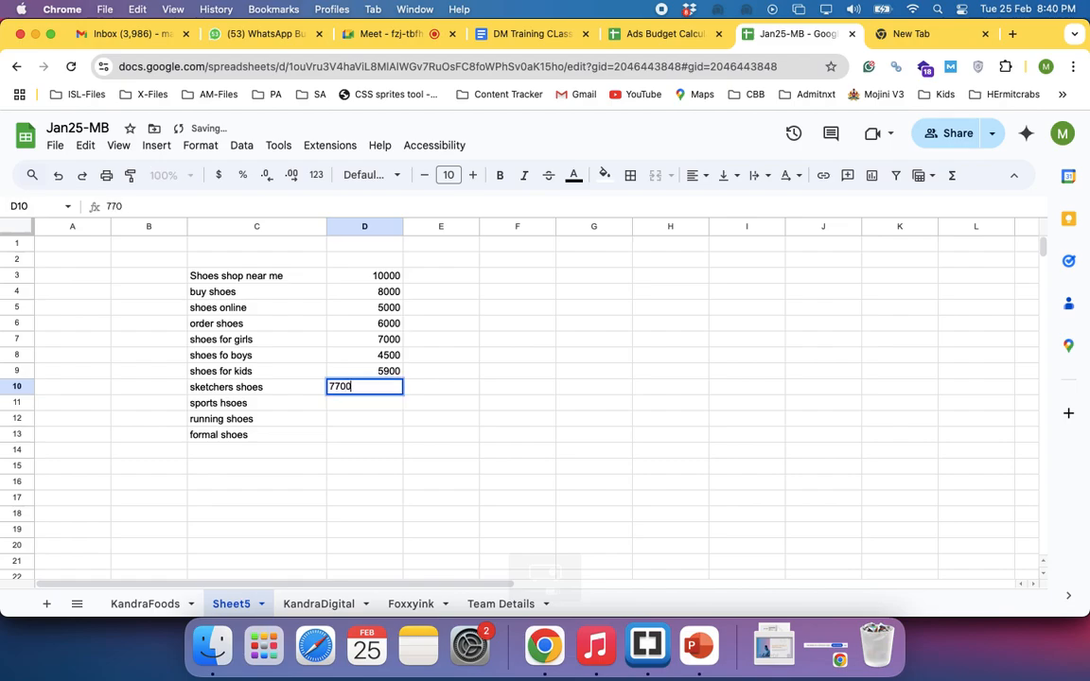
pyautogui.press('Return')
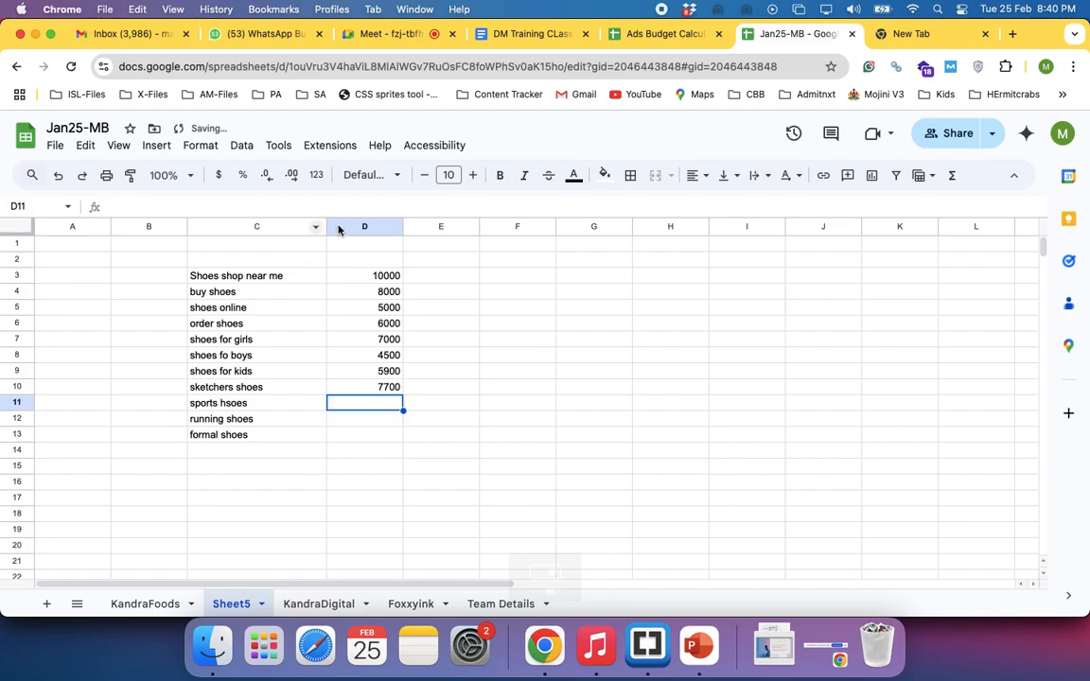
# Select the values in cells D3 to D10 to check their sum
pyautogui.click(372, 280)
pyautogui.moveTo(372, 284); pyautogui.dragTo(367, 388)
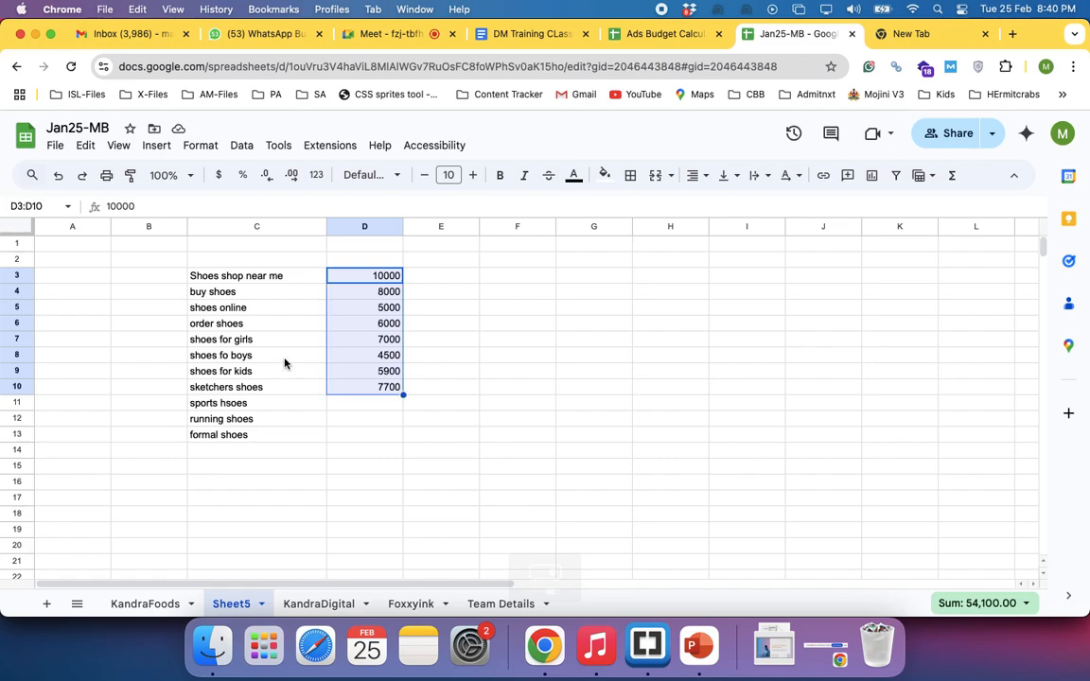
pyautogui.click(344, 410)
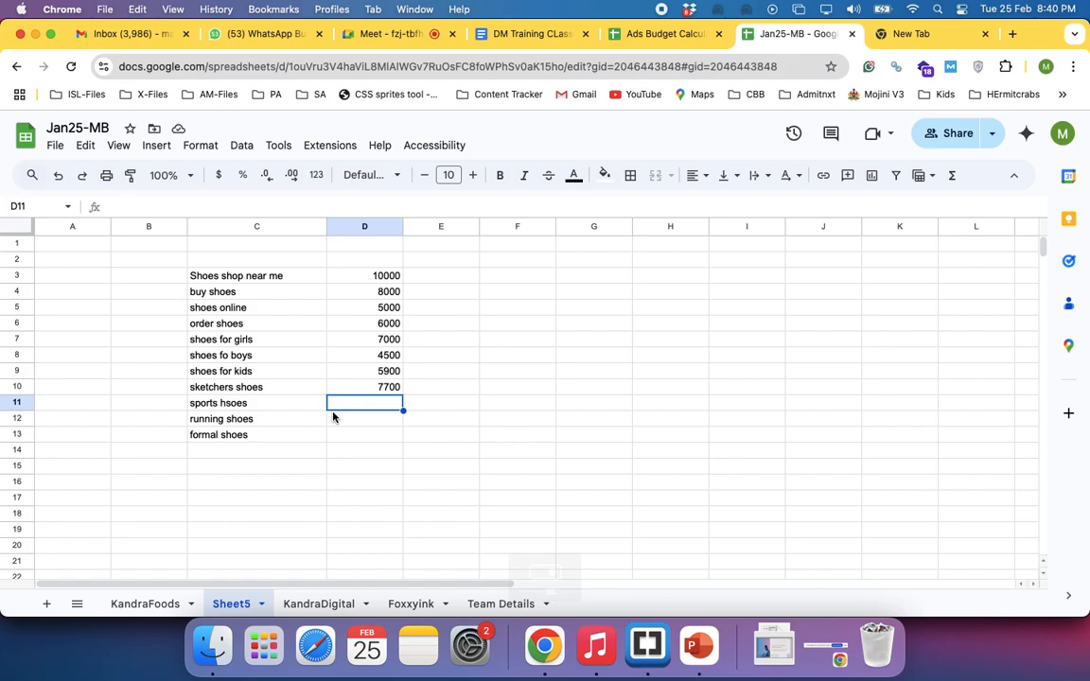
# Enter 4600, 3500 and 3000 in cells D11 to D13, beside the sports, running and formal shoes keywords
pyautogui.write('4600')
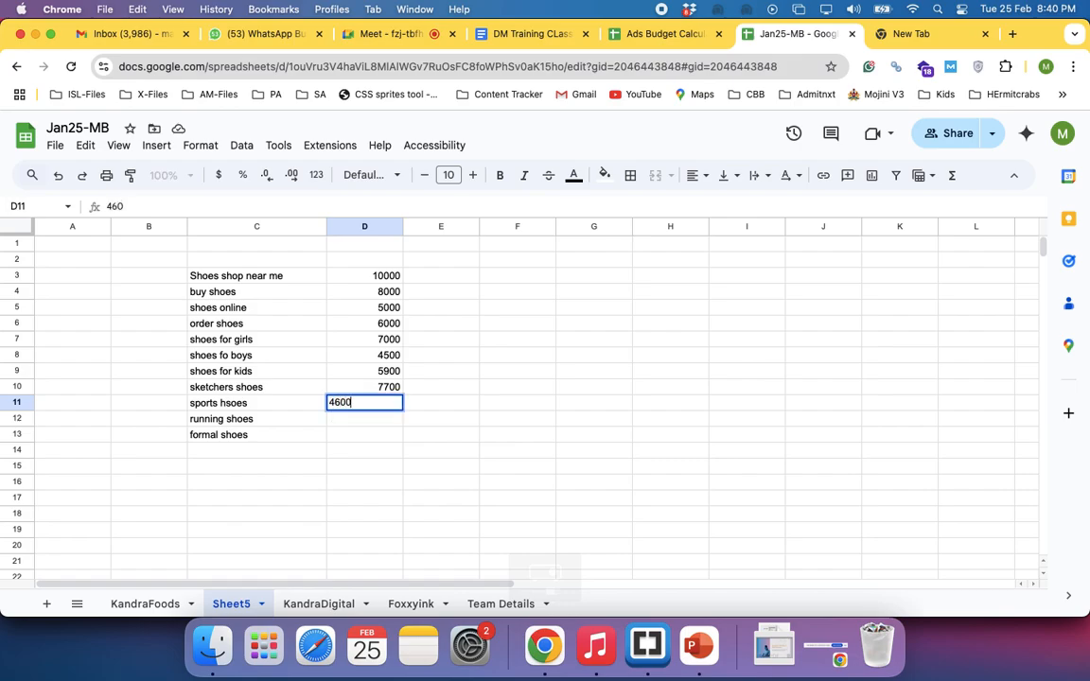
pyautogui.press('Return')
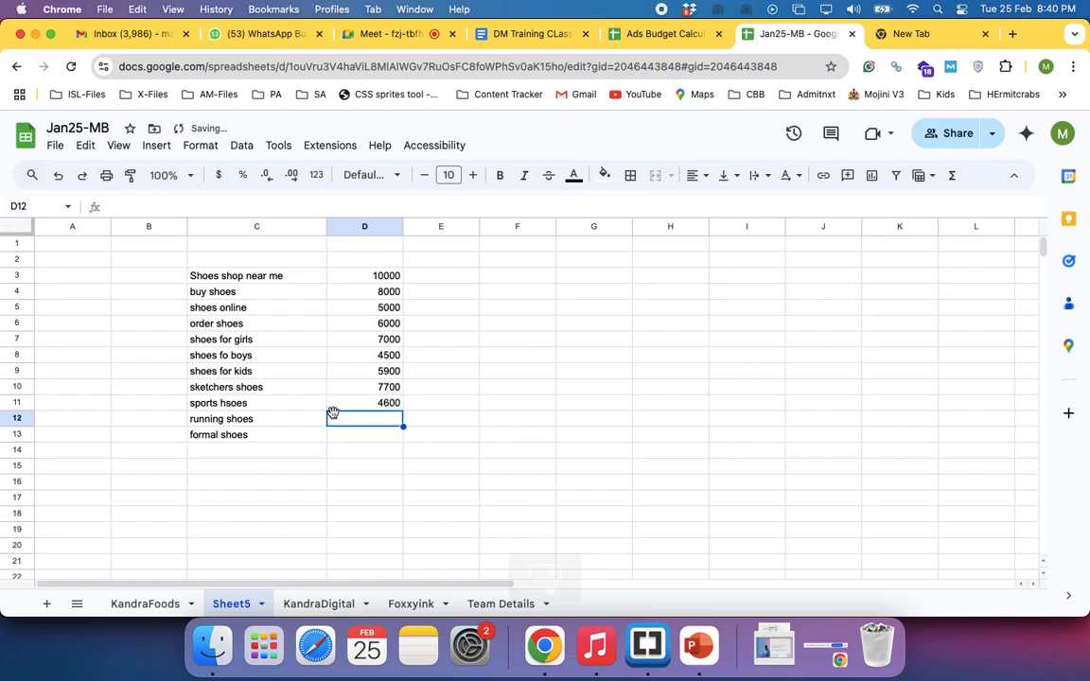
pyautogui.write('3500')
pyautogui.press('Return')
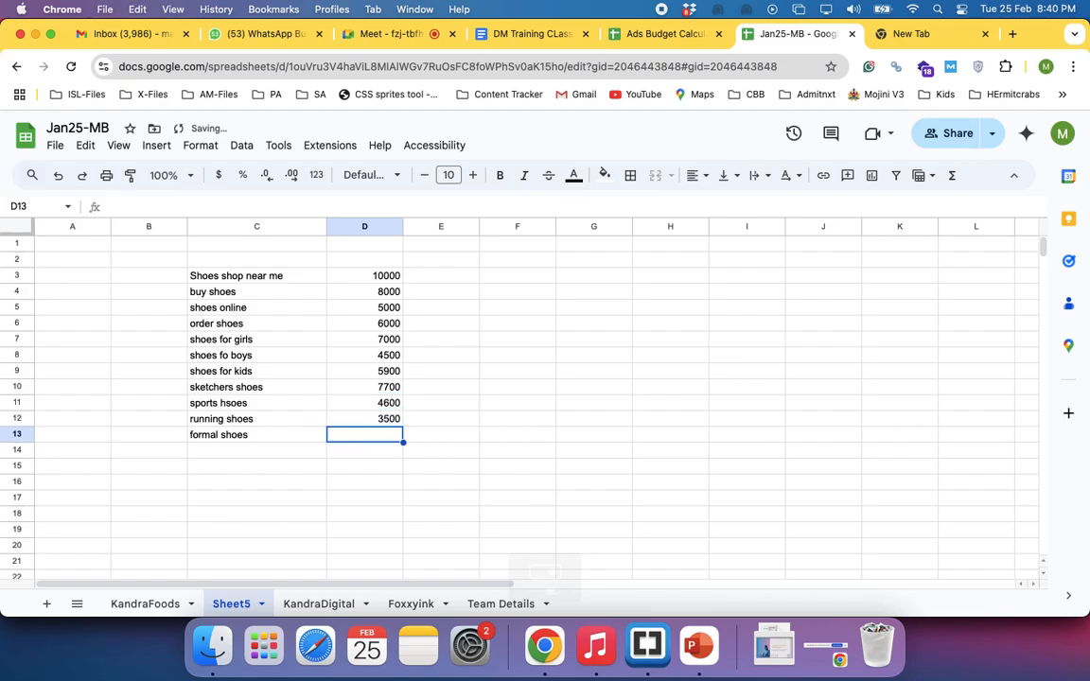
pyautogui.write('3000')
pyautogui.press('Return')
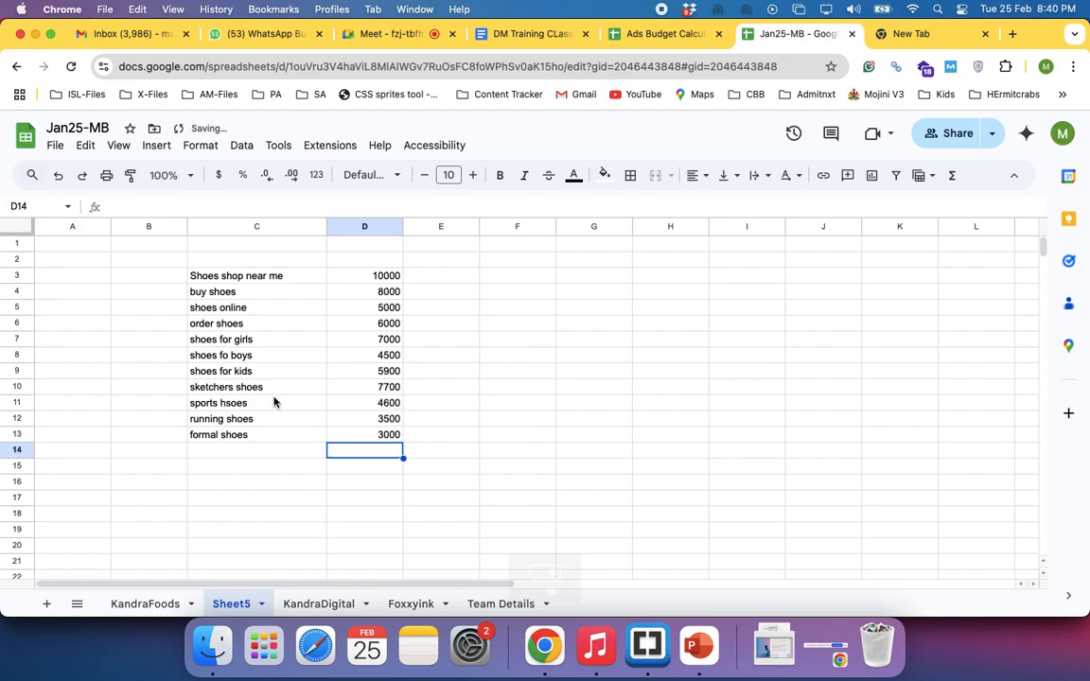
pyautogui.moveTo(248, 272); pyautogui.dragTo(345, 442)
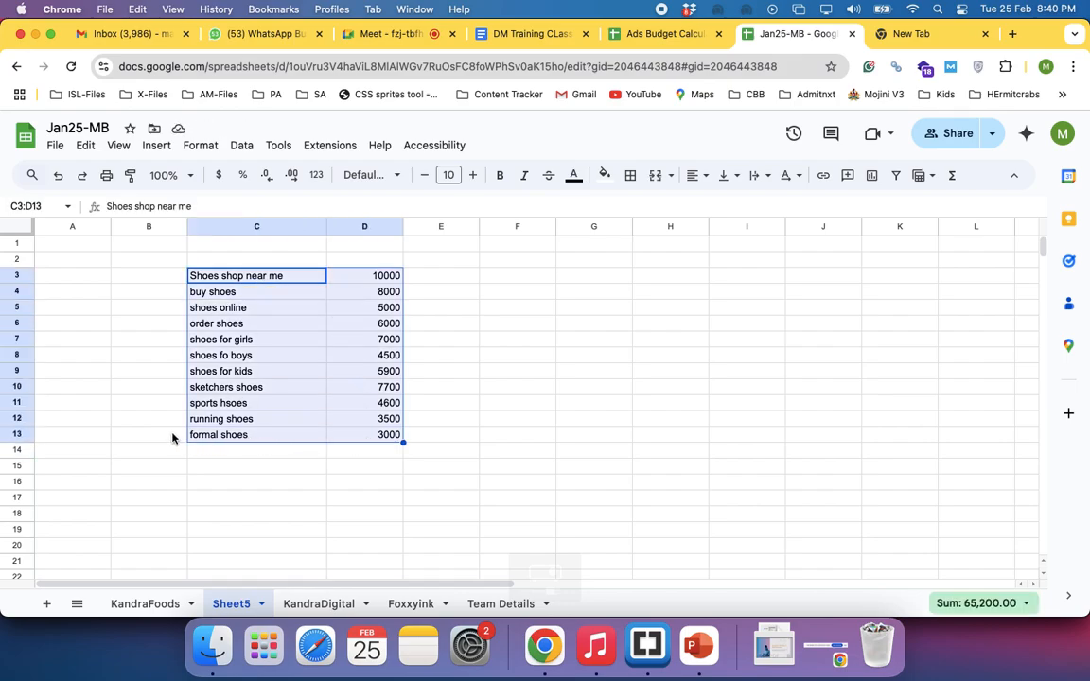
pyautogui.click(133, 390)
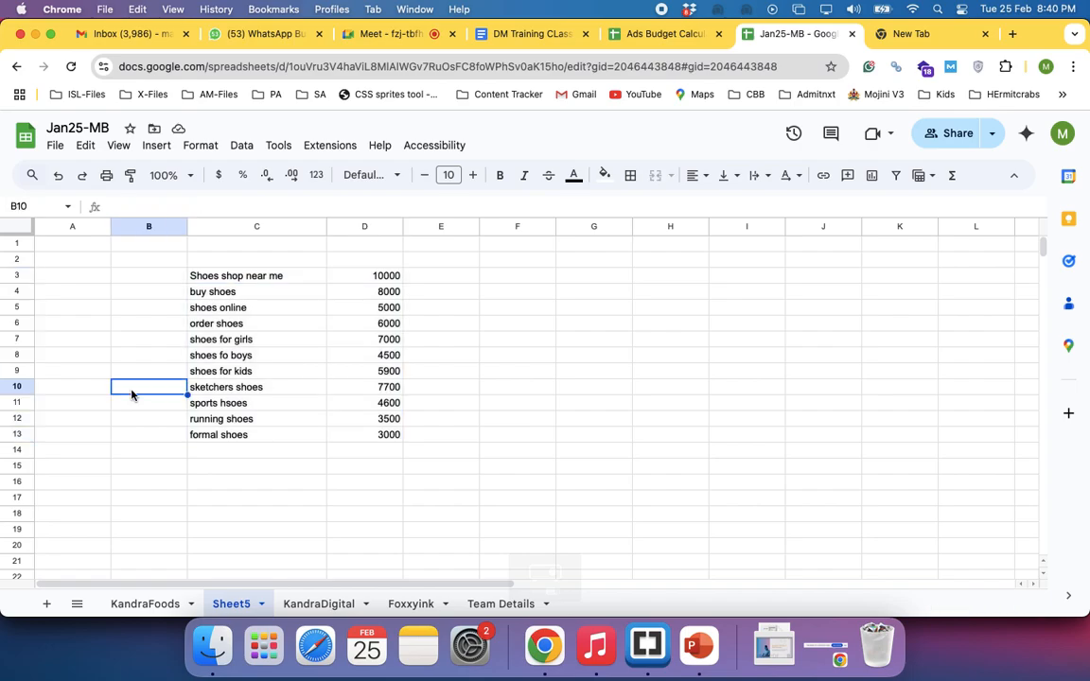
# Label cell E3 "Known search" and copy the label down to E13 for all listed keywords
pyautogui.click(421, 280)
pyautogui.write('Know')
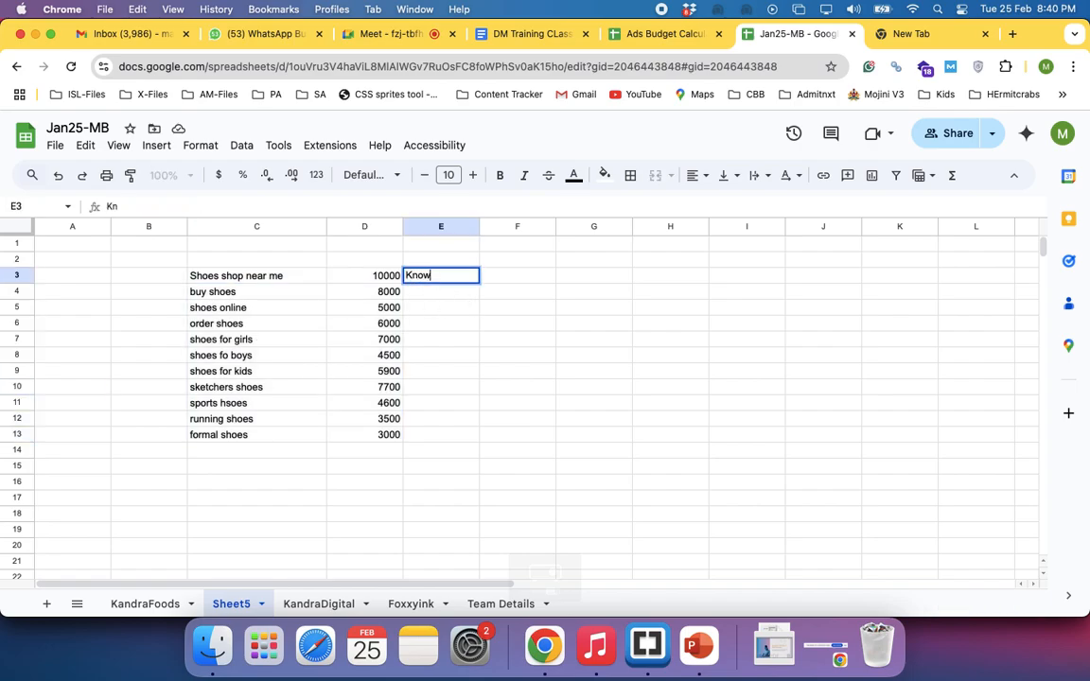
pyautogui.write('n search')
pyautogui.press('Return')
pyautogui.press('Up')
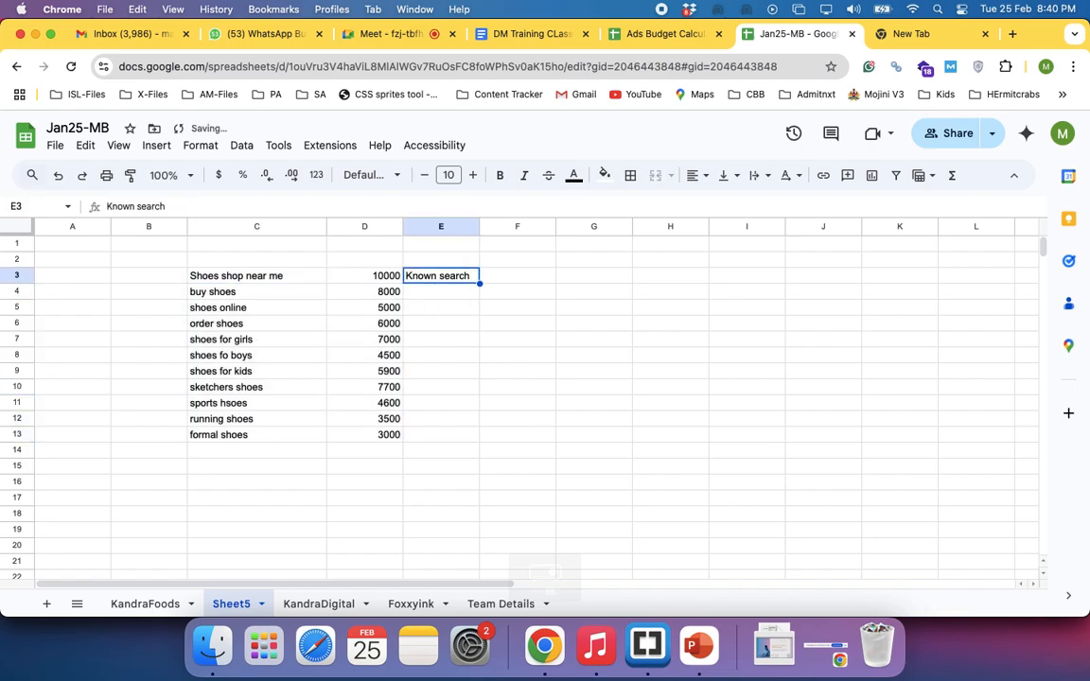
pyautogui.press('super+c')
pyautogui.hotkey('shift', 'Down')
pyautogui.hotkey('shift', 'Down')
pyautogui.hotkey('shift', 'Down')
pyautogui.hotkey('shift', 'Down')
pyautogui.hotkey('shift', 'Down')
pyautogui.hotkey('shift', 'Down')
pyautogui.hotkey('shift', 'Down')
pyautogui.hotkey('shift', 'Down')
pyautogui.hotkey('shift', 'Down')
pyautogui.hotkey('shift', 'Down')
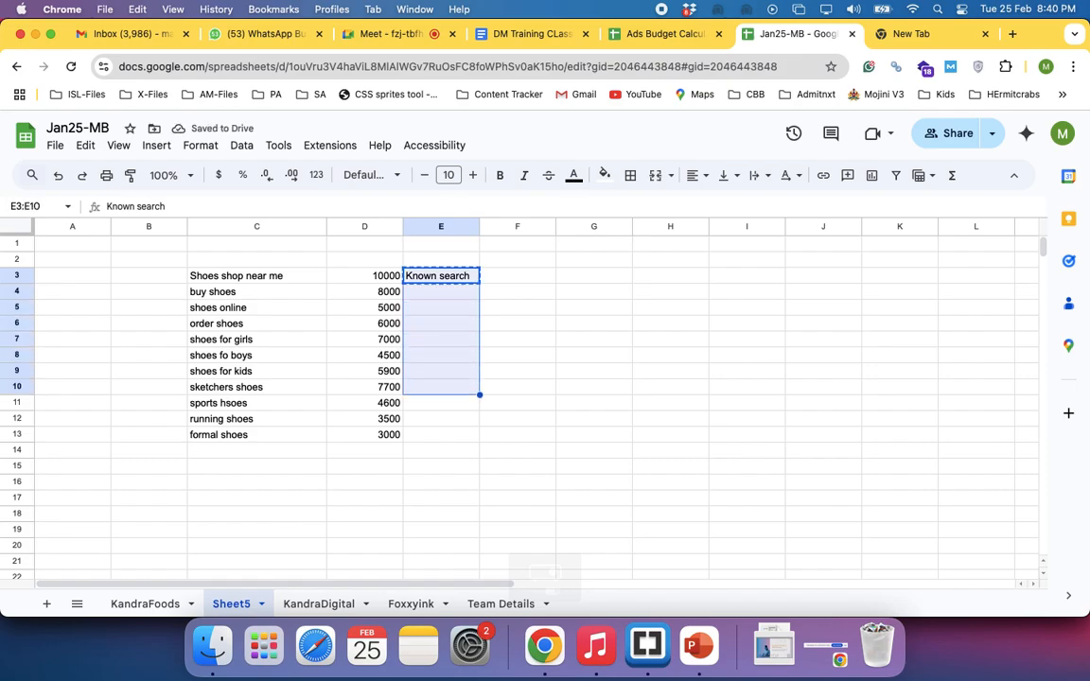
pyautogui.press('super+v')
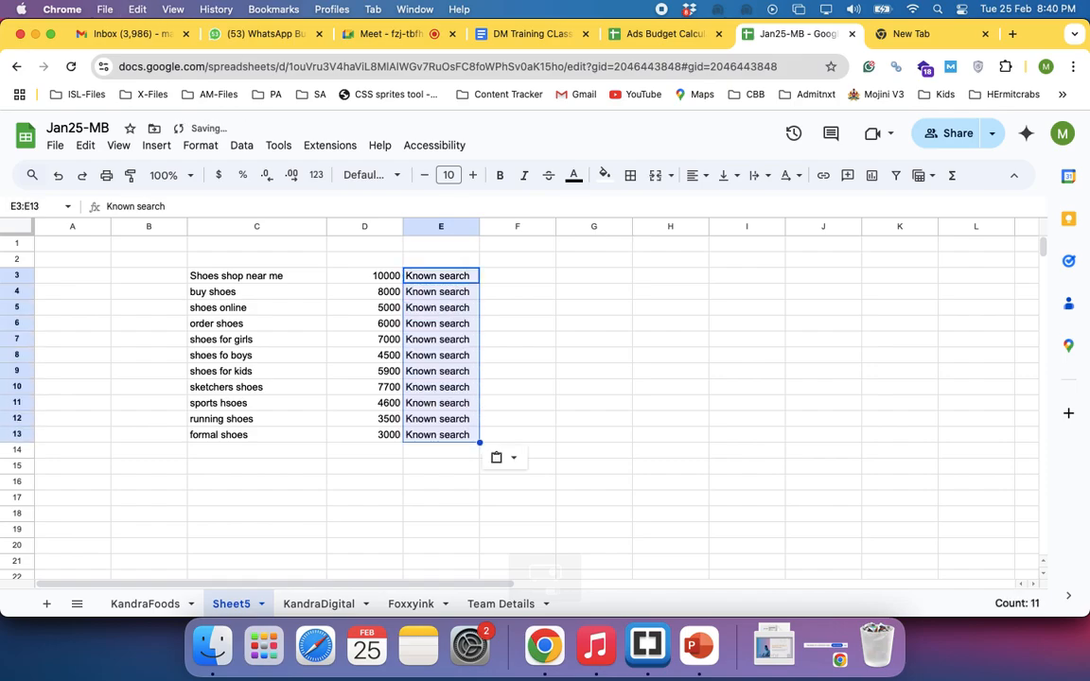
# Enter the long search phrase "shoes online at 299 rs for boys 40 cm red colour" in cell C15
pyautogui.press('Up')
pyautogui.press('Down')
pyautogui.press('Down')
pyautogui.press('Down')
pyautogui.press('Down')
pyautogui.press('Down')
pyautogui.press('Down')
pyautogui.press('Down')
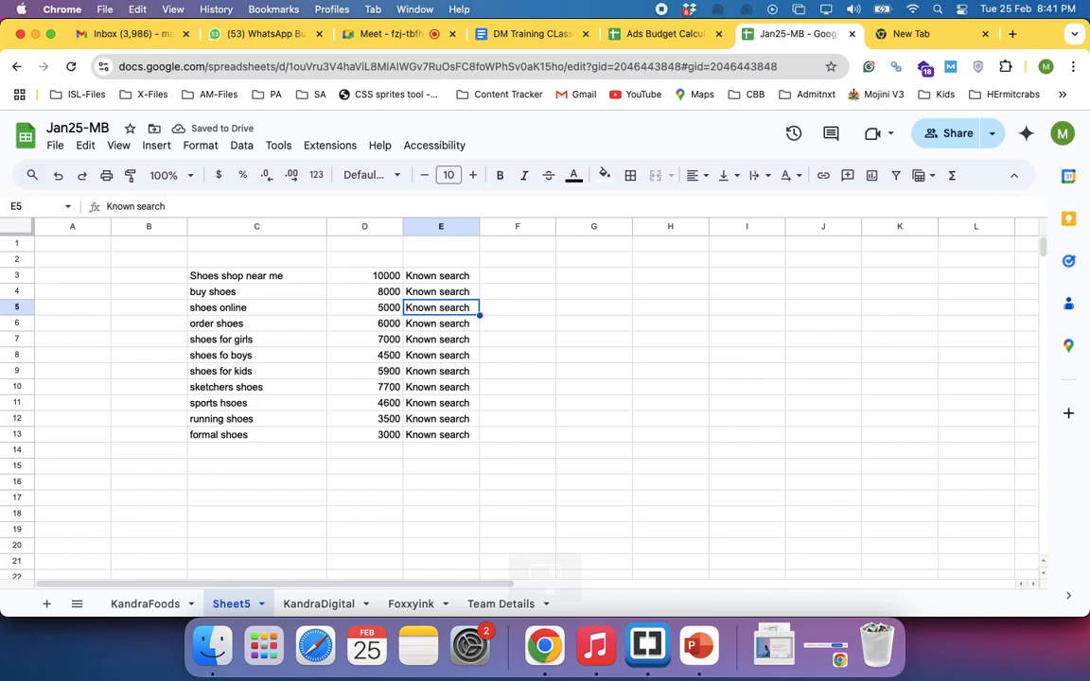
pyautogui.press('Down')
pyautogui.press('Down')
pyautogui.press('Down')
pyautogui.press('Down')
pyautogui.press('Down')
pyautogui.press('Down')
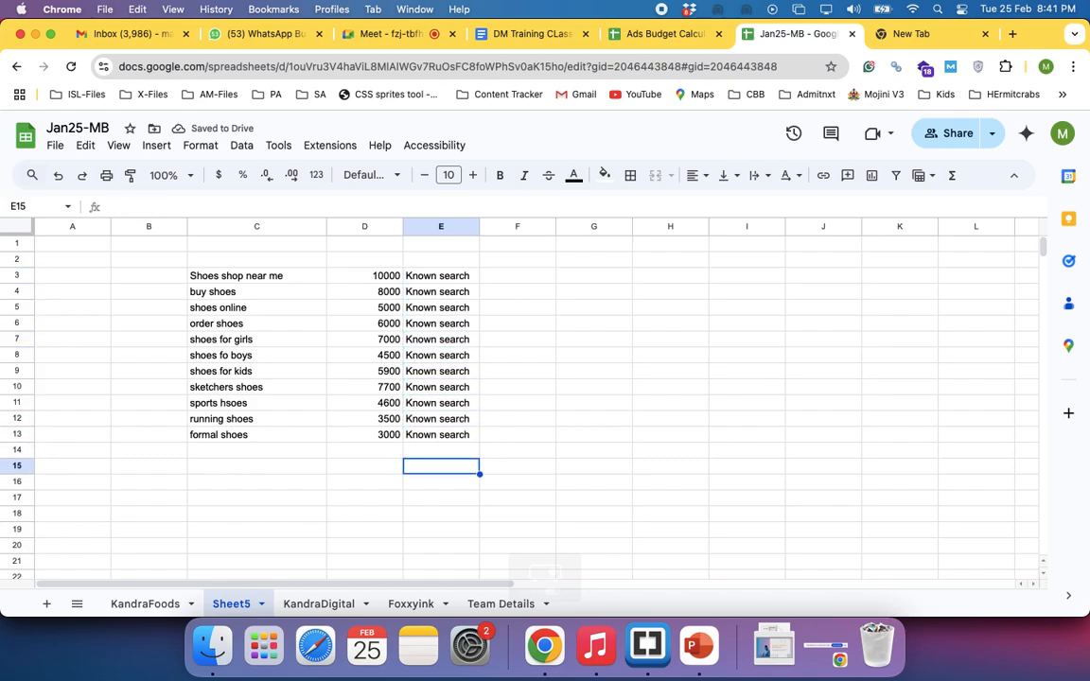
pyautogui.press('Left')
pyautogui.press('Left')
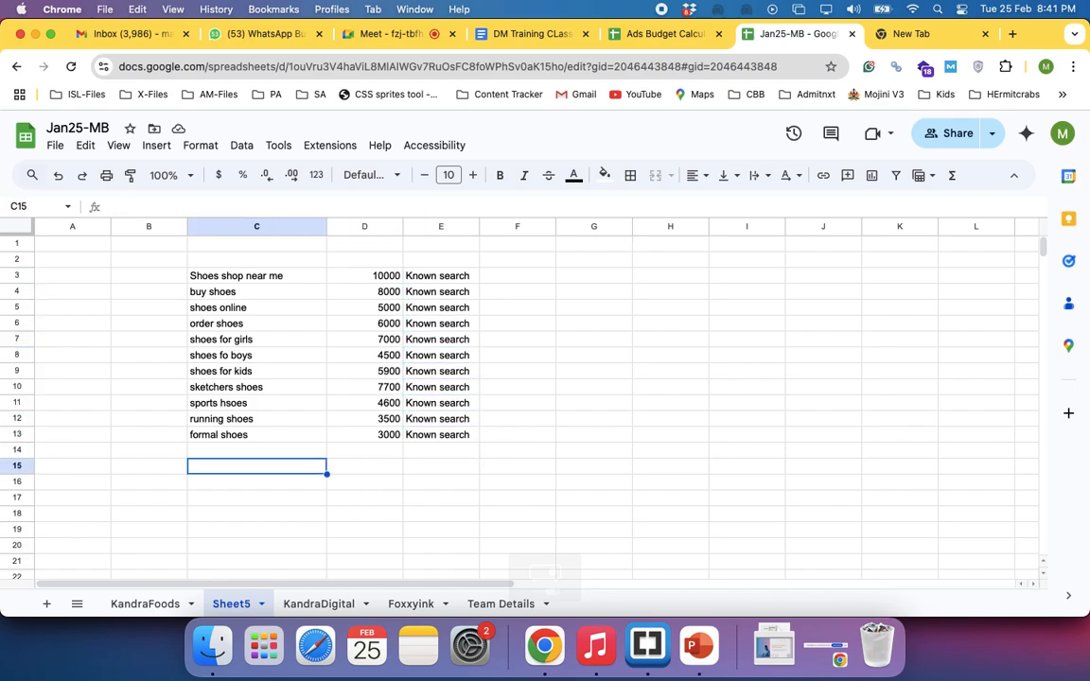
pyautogui.write('shoe')
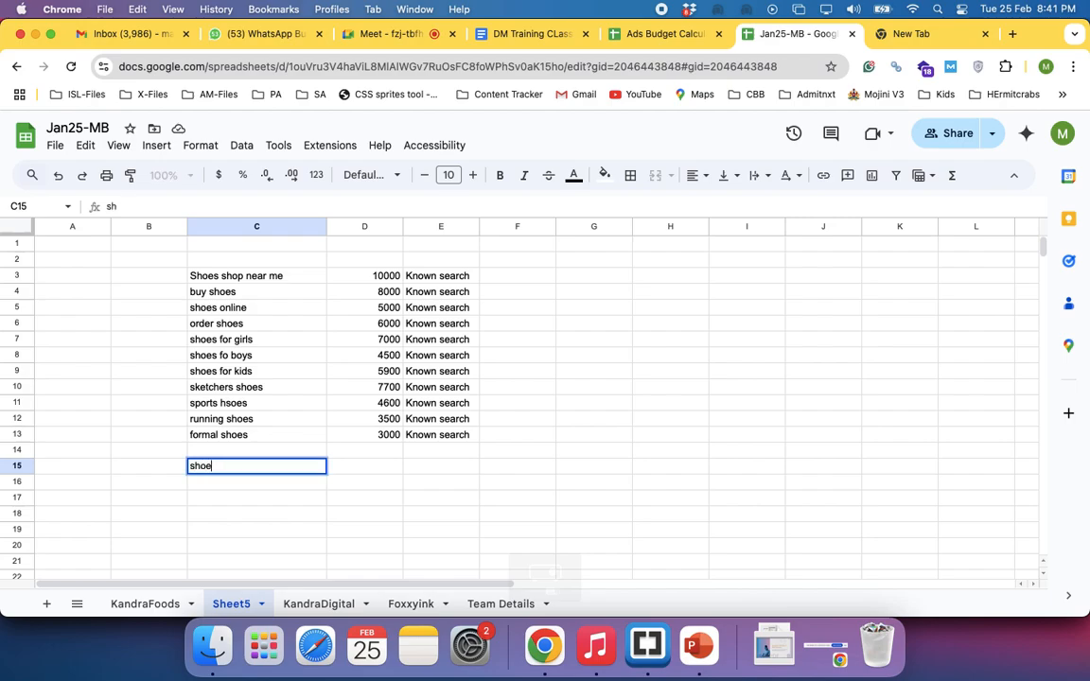
pyautogui.write('s online at 299')
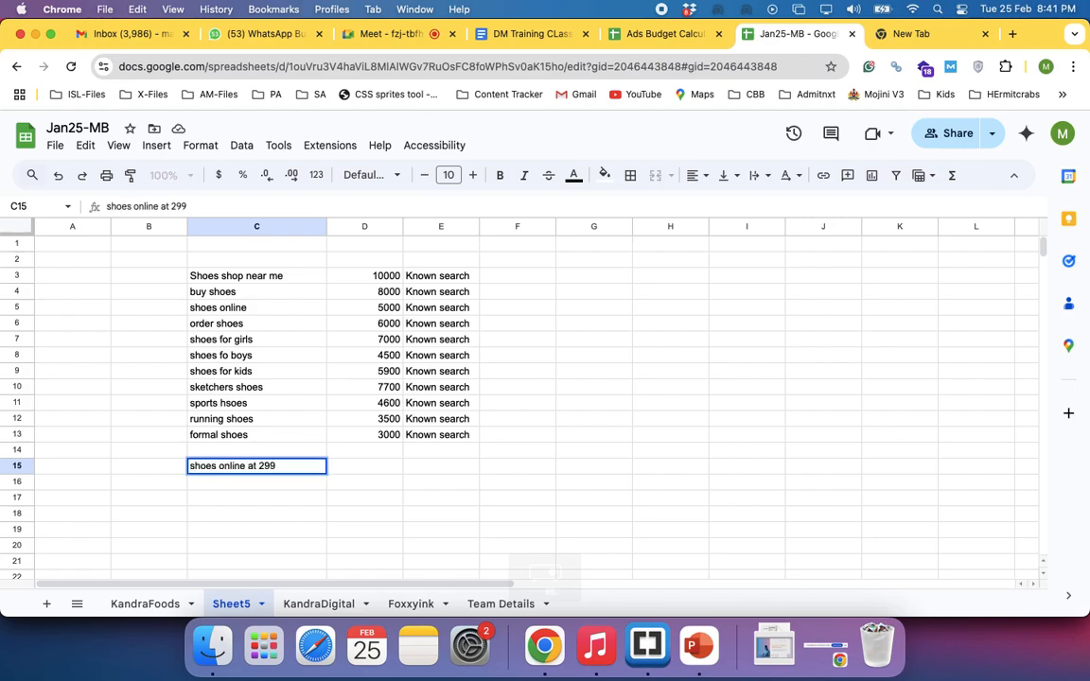
pyautogui.write(' rs for boys 40 cm')
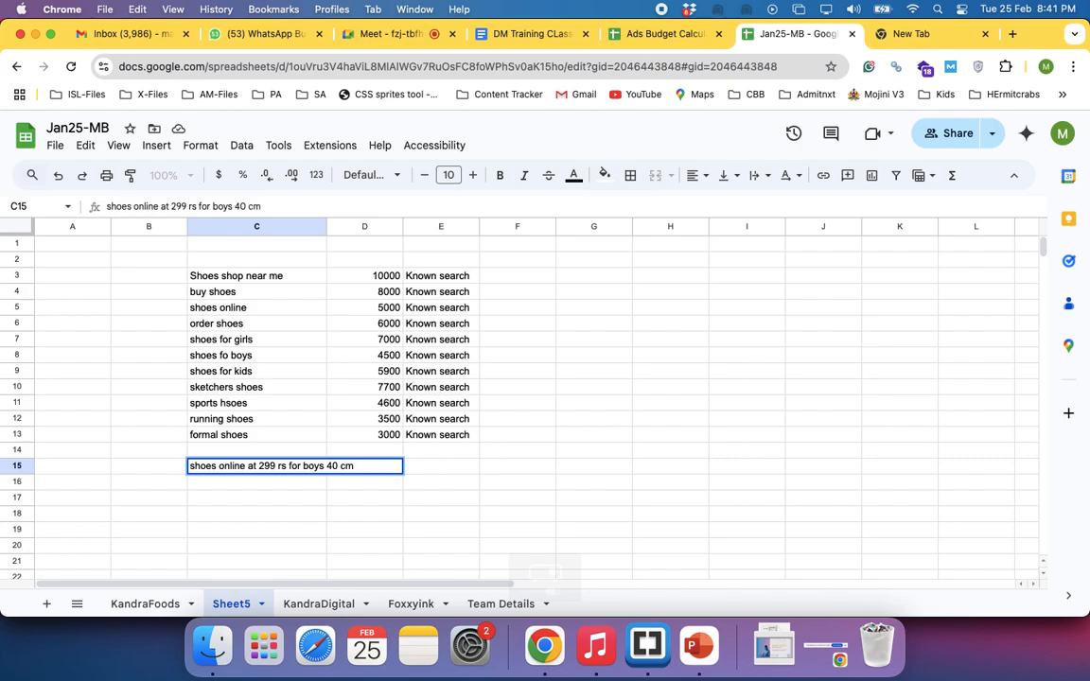
pyautogui.write(' red colour')
pyautogui.press('Return')
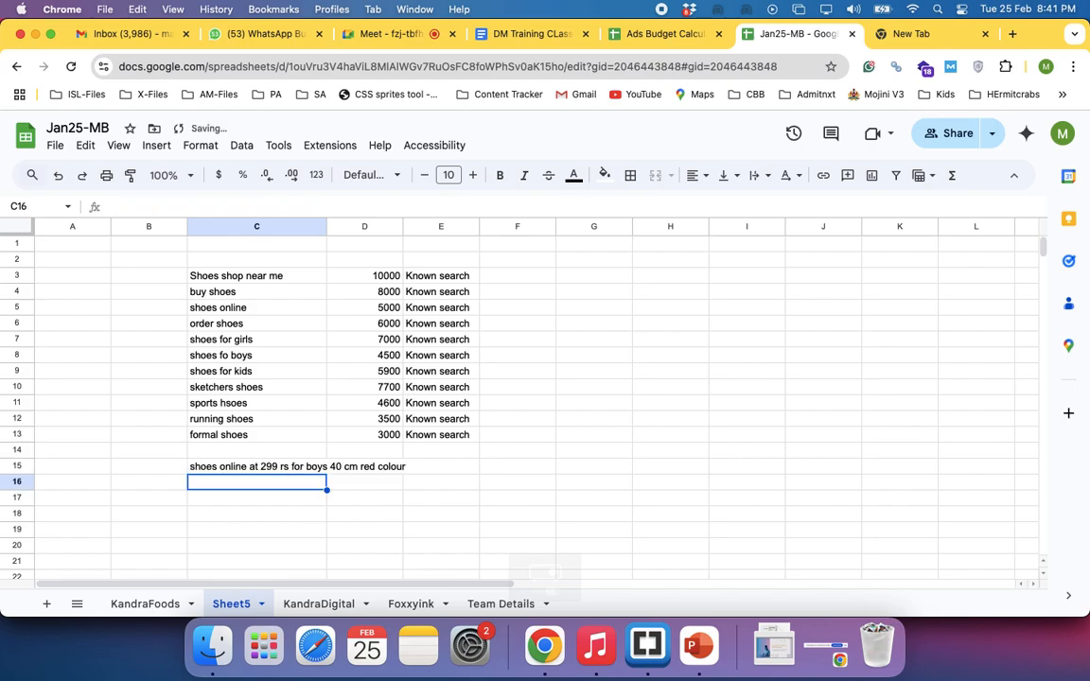
# Widen column C to fit the long phrase and enter 1 beside it in cell D15
pyautogui.click(234, 470)
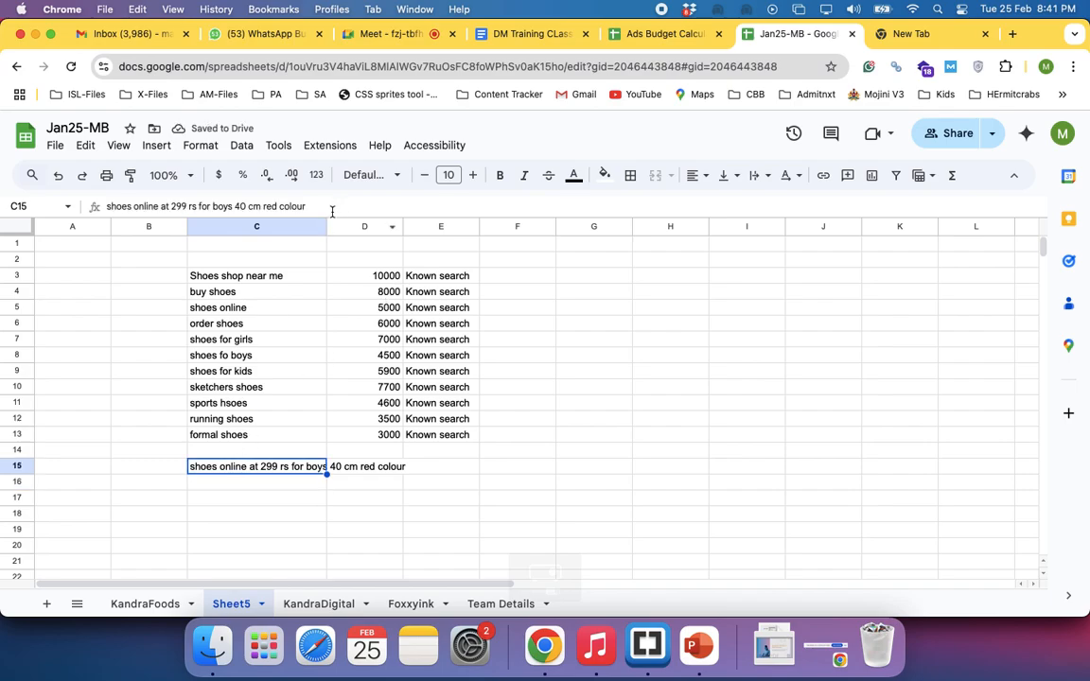
pyautogui.moveTo(328, 229); pyautogui.dragTo(417, 246)
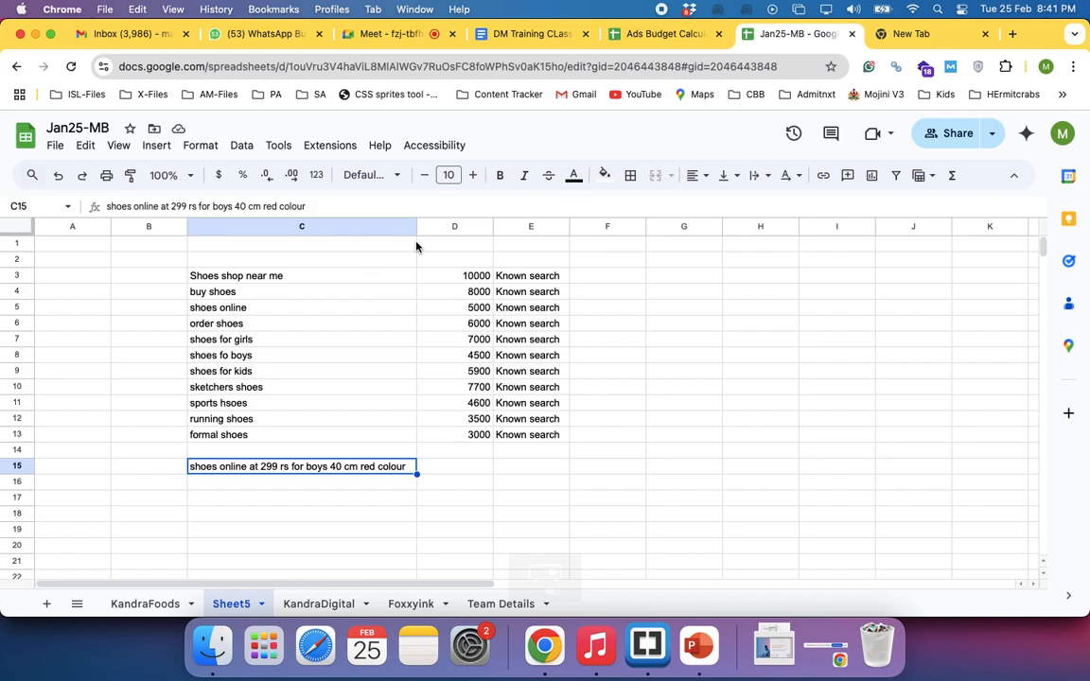
pyautogui.click(450, 468)
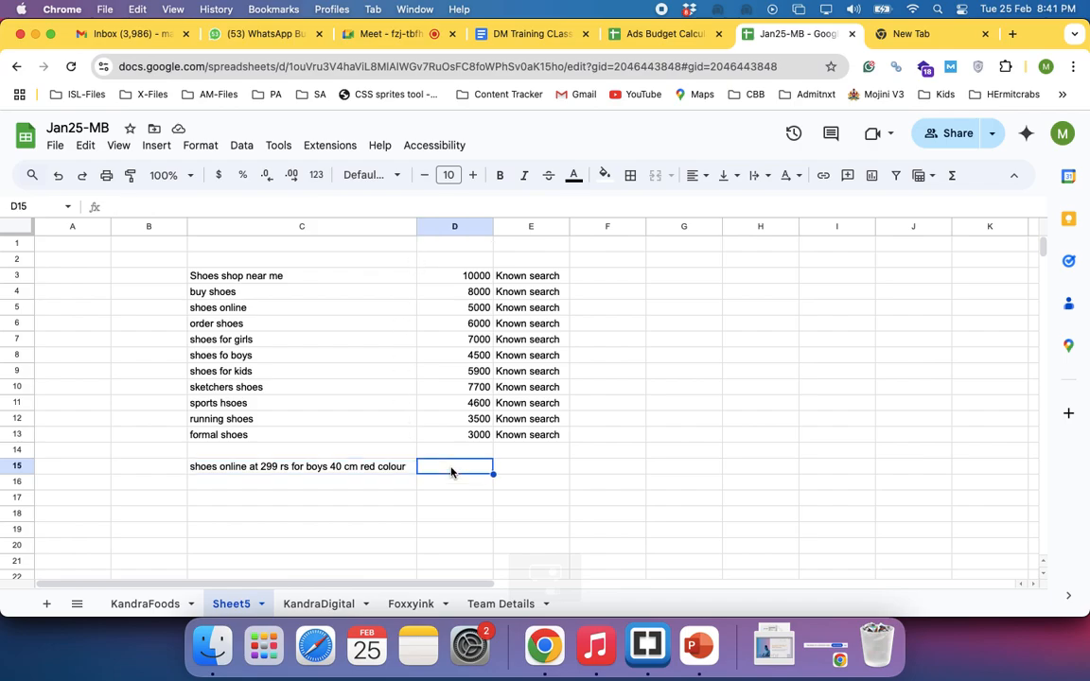
pyautogui.write('1')
pyautogui.press('Return')
# Enter "buy girls shoes with lace under 999 black colour" in cell C16 with 1 beside it in D16
pyautogui.press('Left')
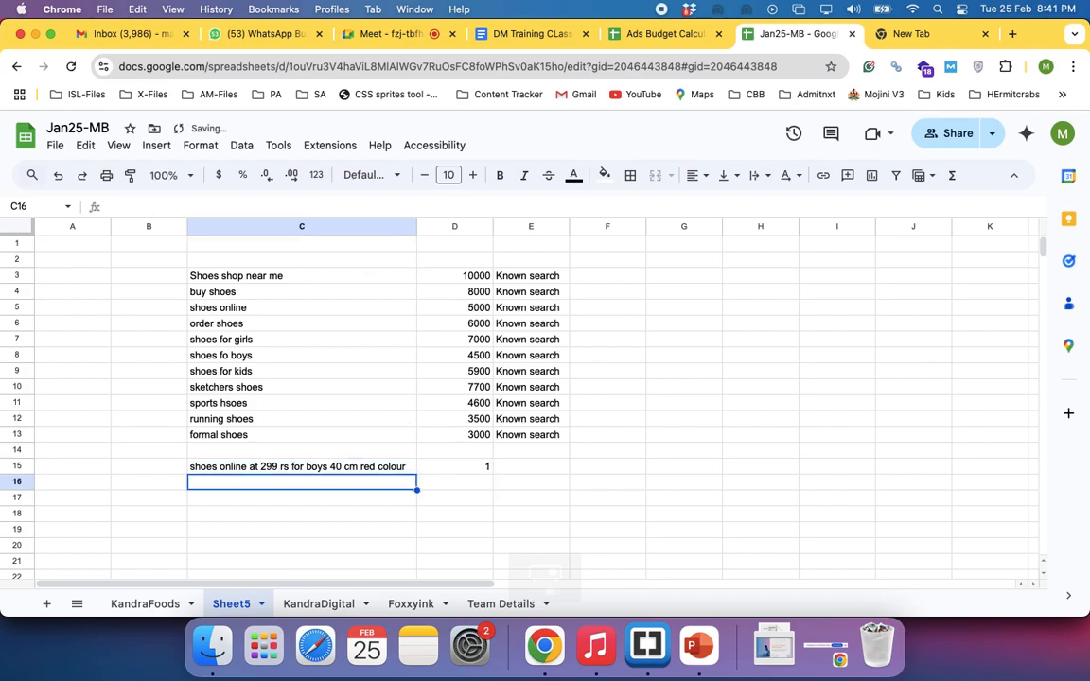
pyautogui.write('buy ')
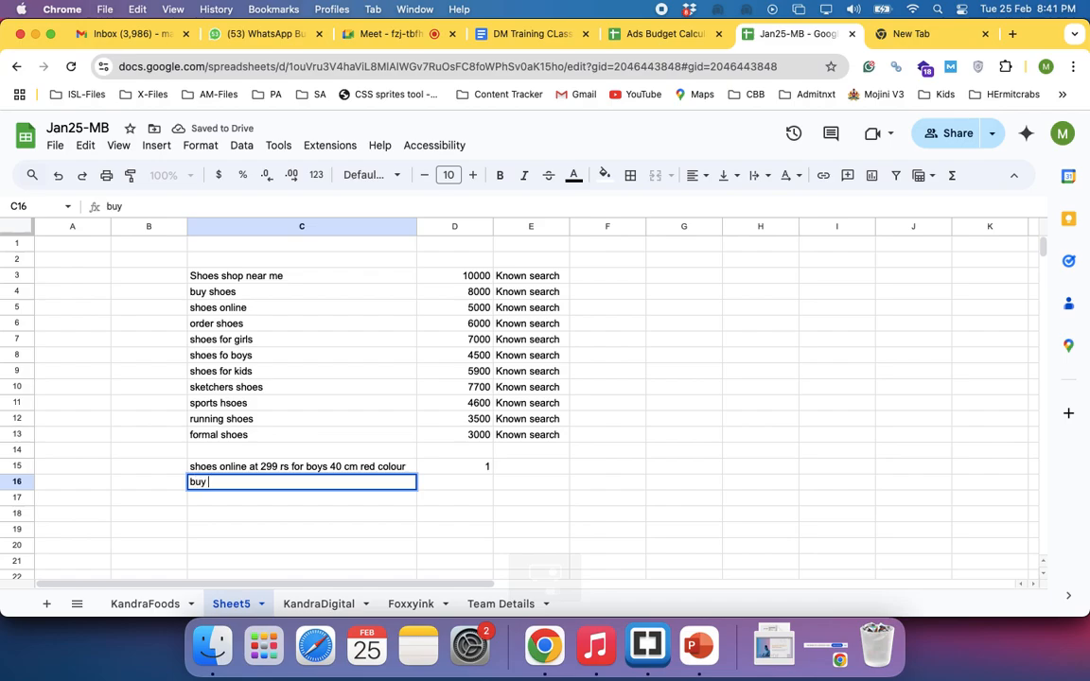
pyautogui.write('girls shoes')
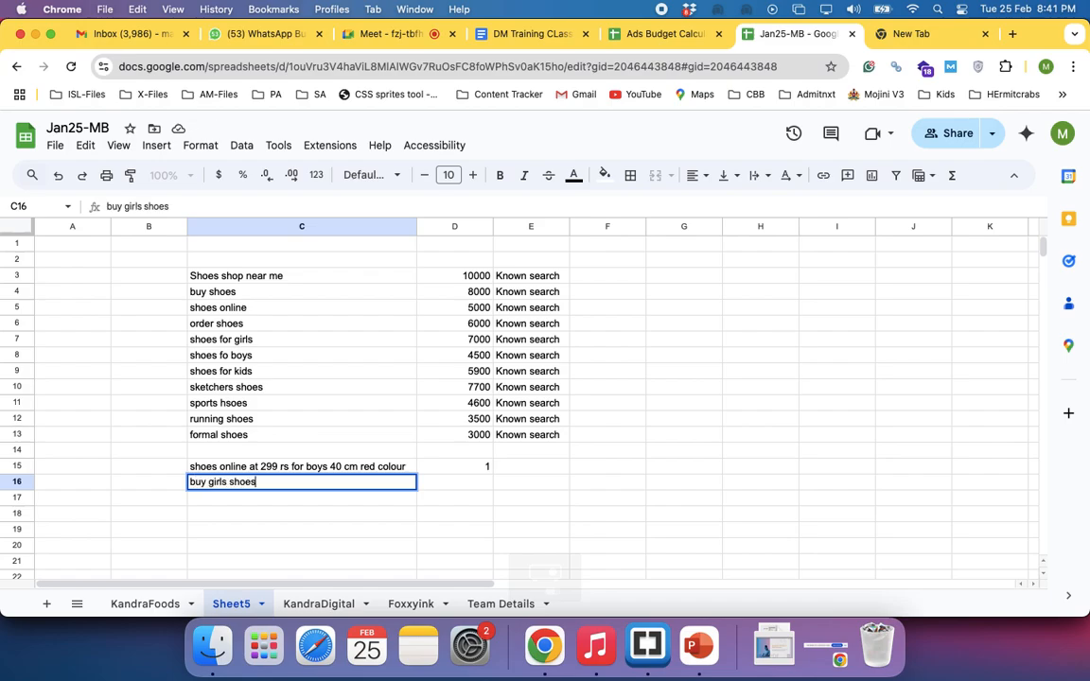
pyautogui.write(' with lace under 999')
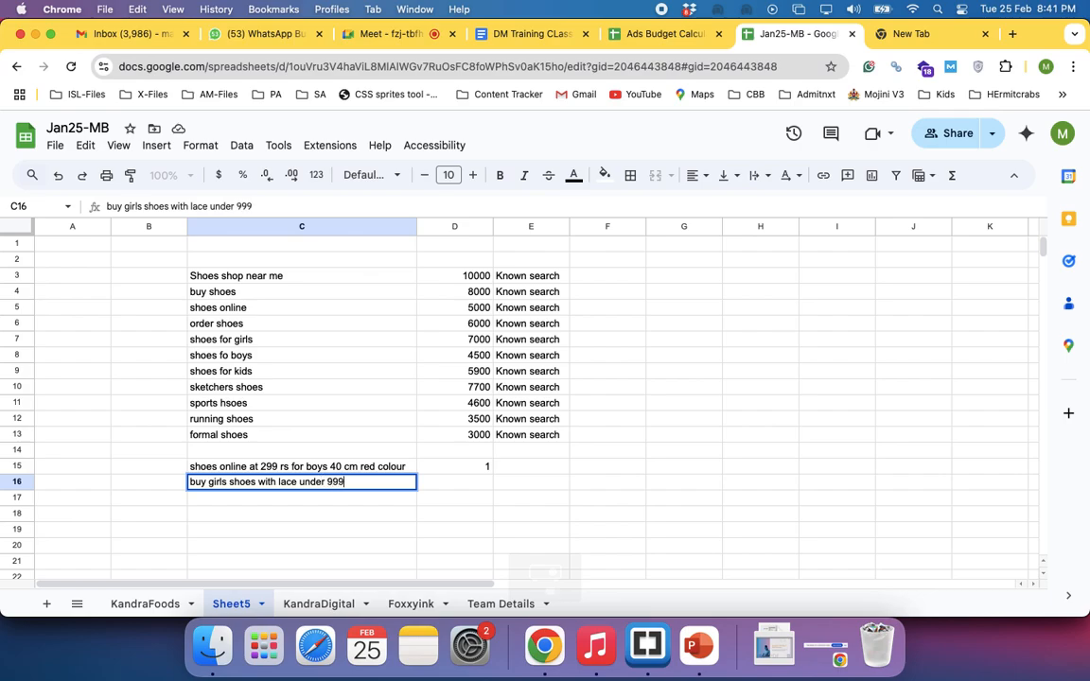
pyautogui.write(' black colour')
pyautogui.press('Return')
pyautogui.press('Up')
pyautogui.press('Right')
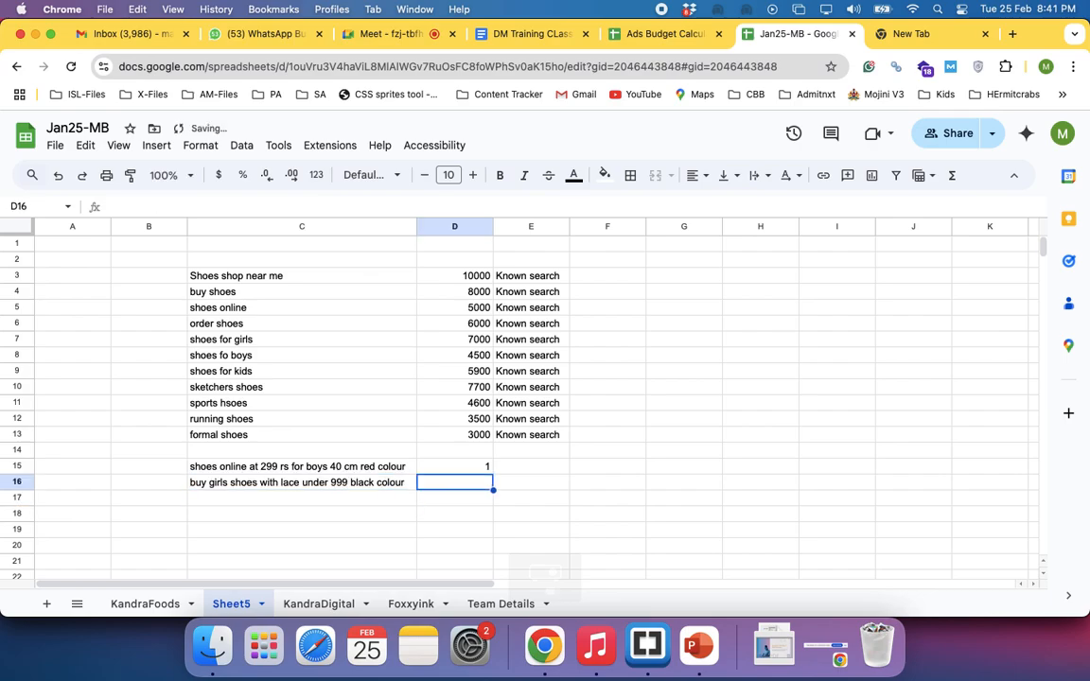
pyautogui.write('1')
pyautogui.press('Return')
# Label cell E15 "unknown" and copy the label to E16 for the second long phrase
pyautogui.press('Up')
pyautogui.press('Up')
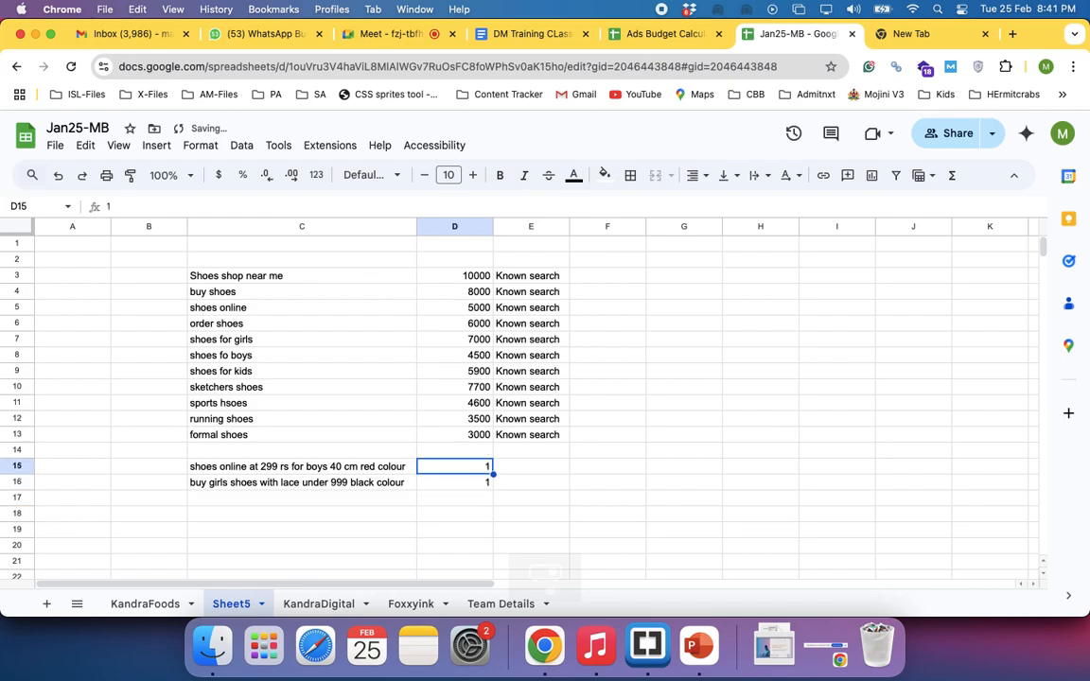
pyautogui.press('Down')
pyautogui.press('Up')
pyautogui.press('Right')
pyautogui.write('unk')
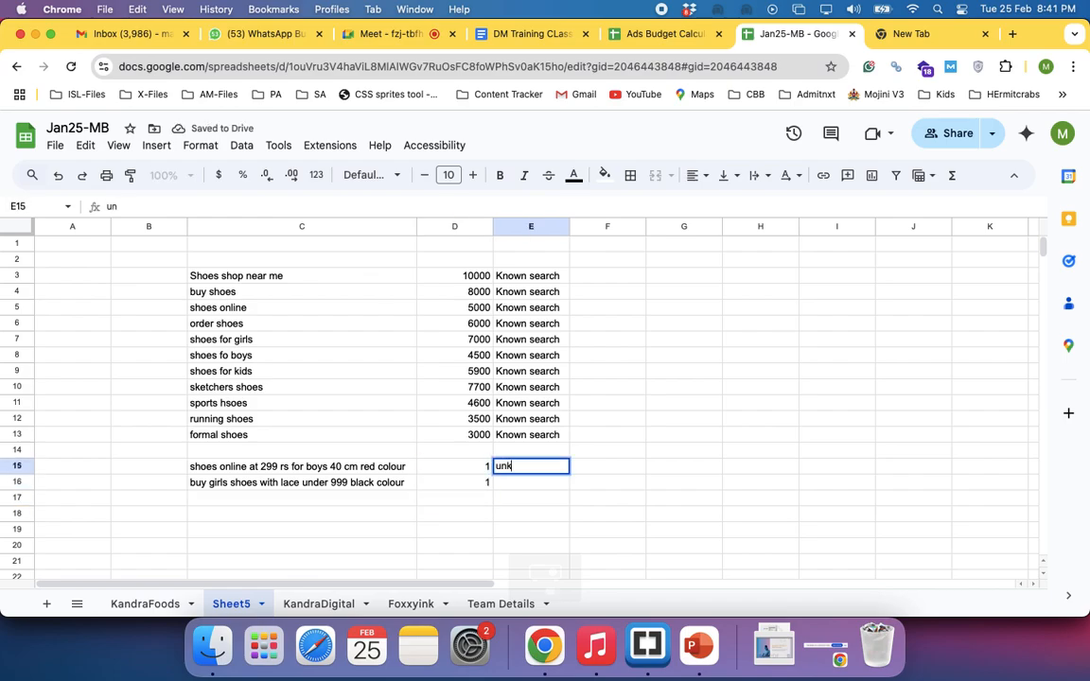
pyautogui.write('nown')
pyautogui.press('Return')
pyautogui.press('Up')
pyautogui.hotkey('ctrl', 'c')
pyautogui.press('Down')
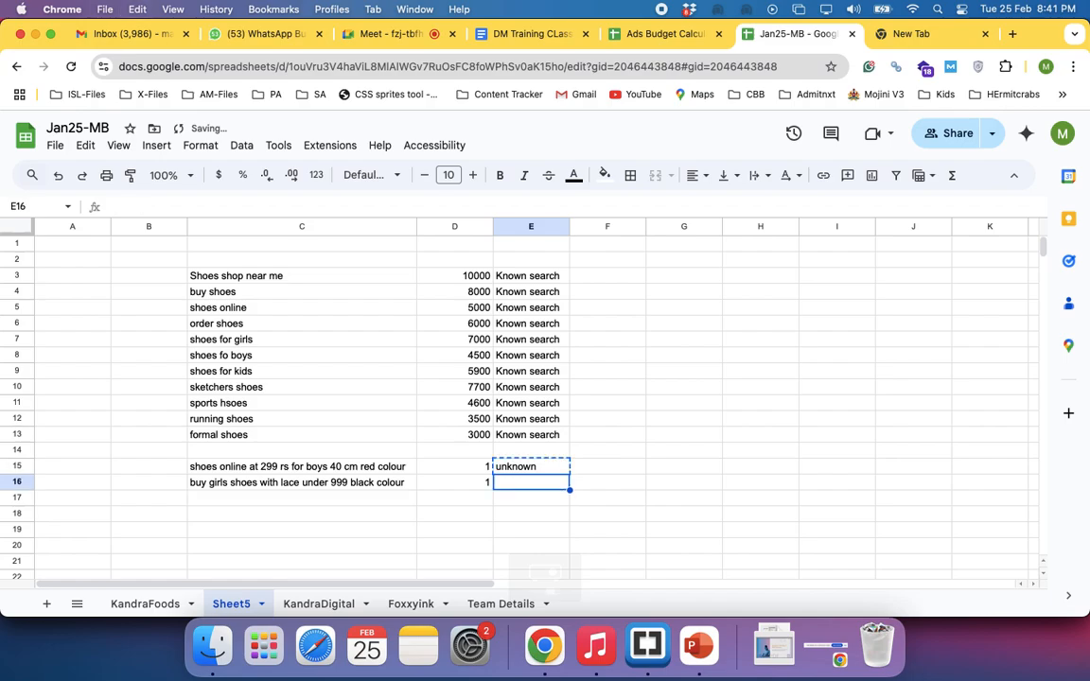
pyautogui.hotkey('ctrl', 'v')
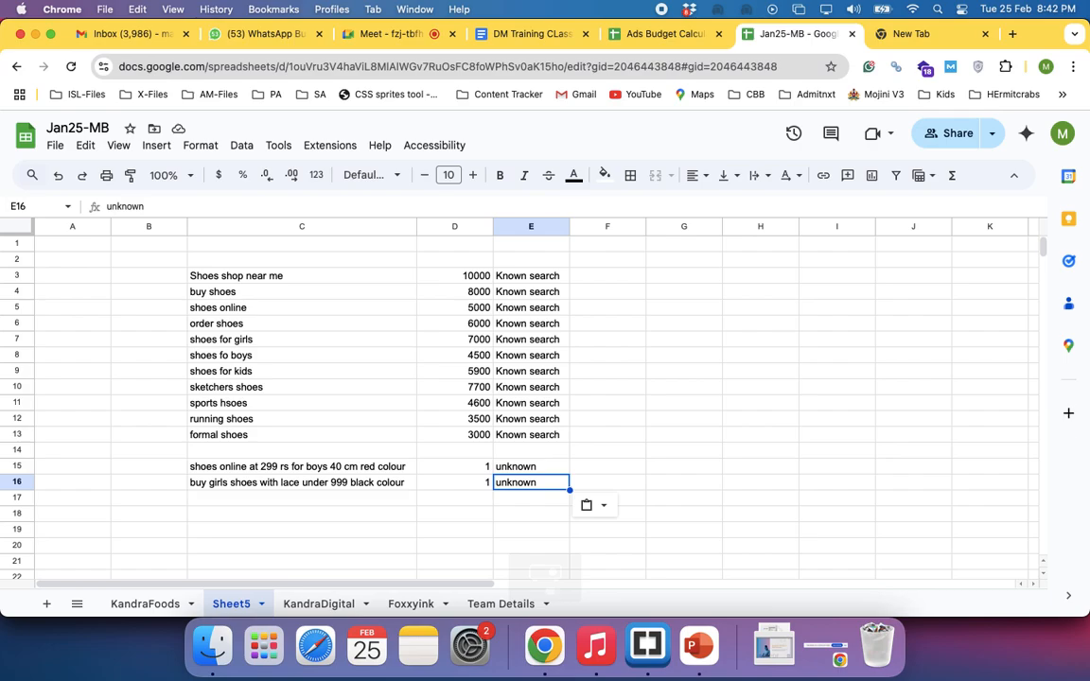
pyautogui.click(598, 470)
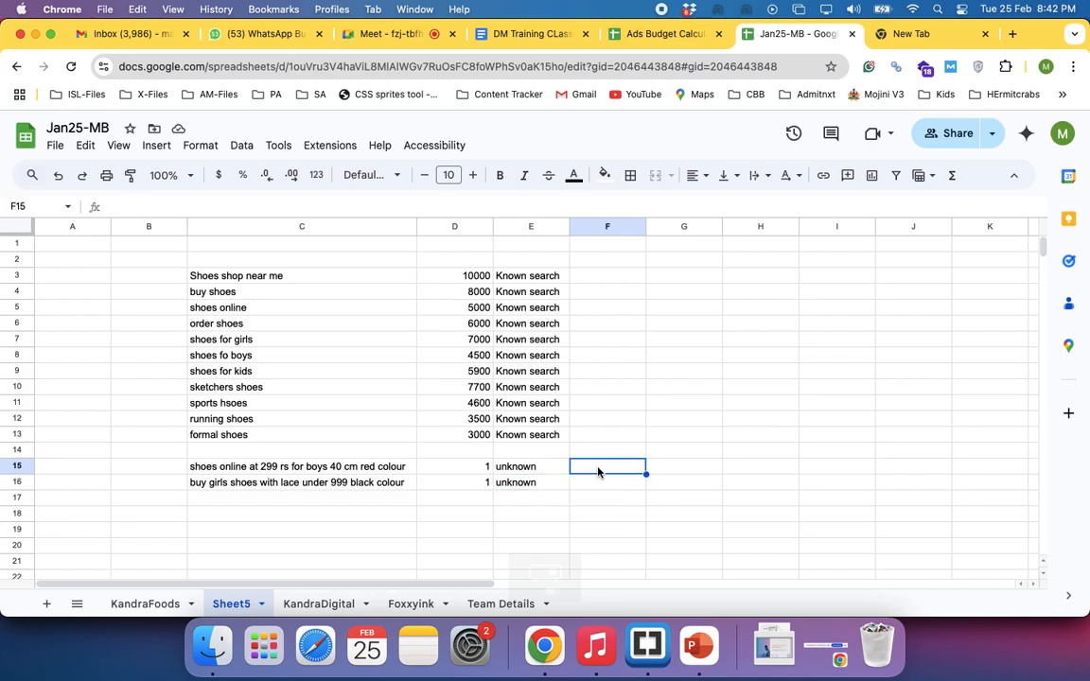
pyautogui.click(238, 277)
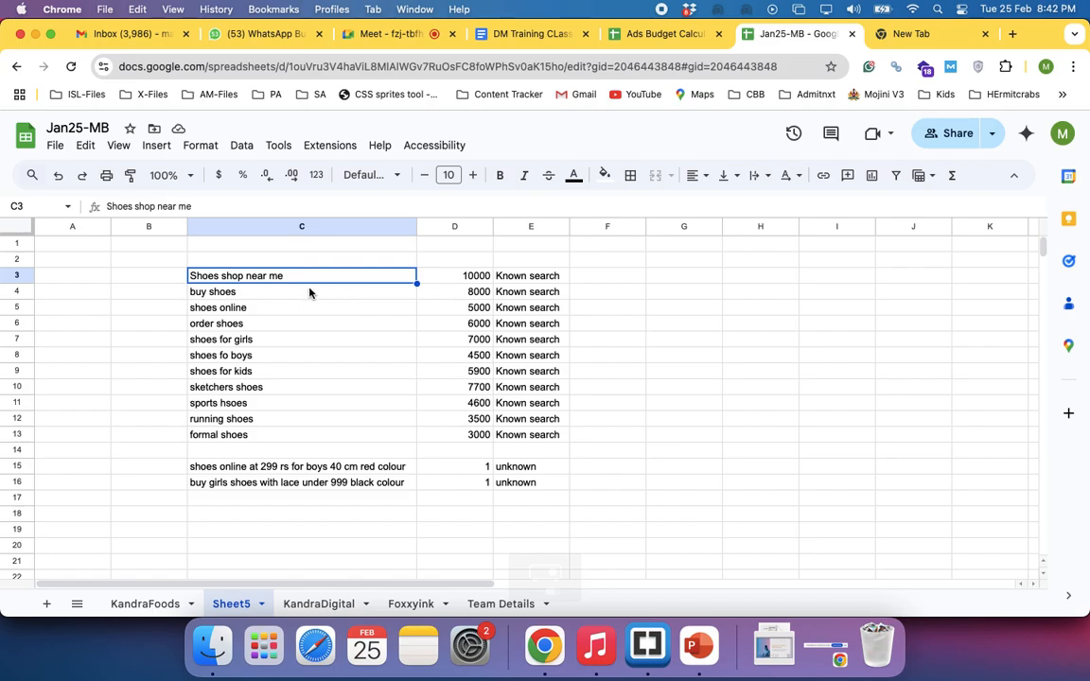
pyautogui.click(248, 296)
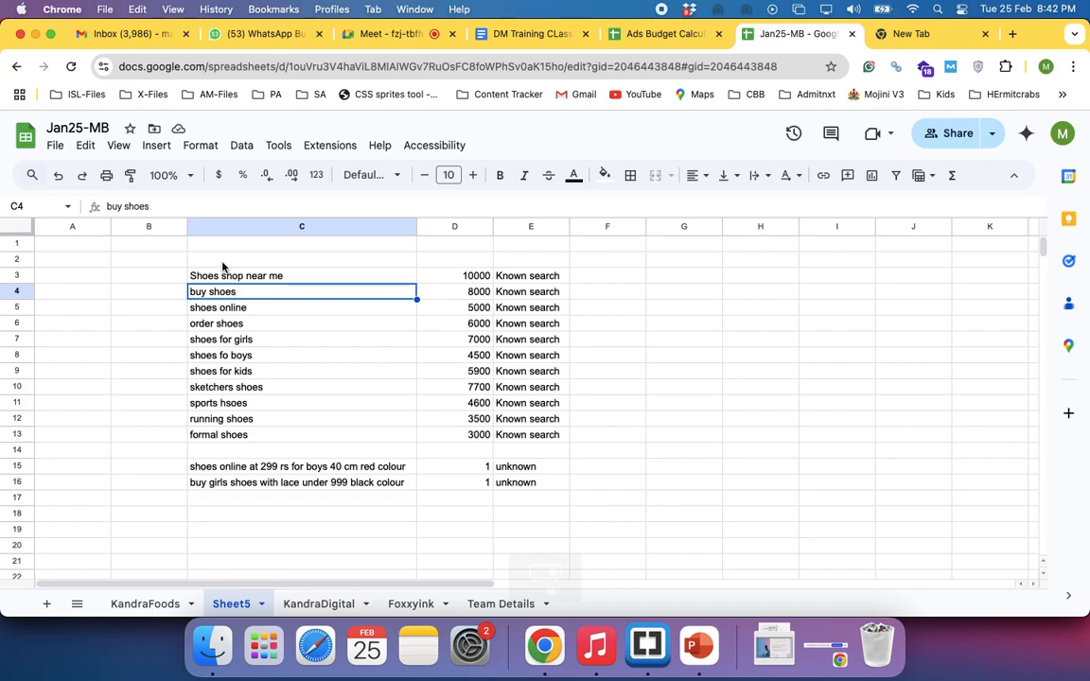
pyautogui.click(222, 263)
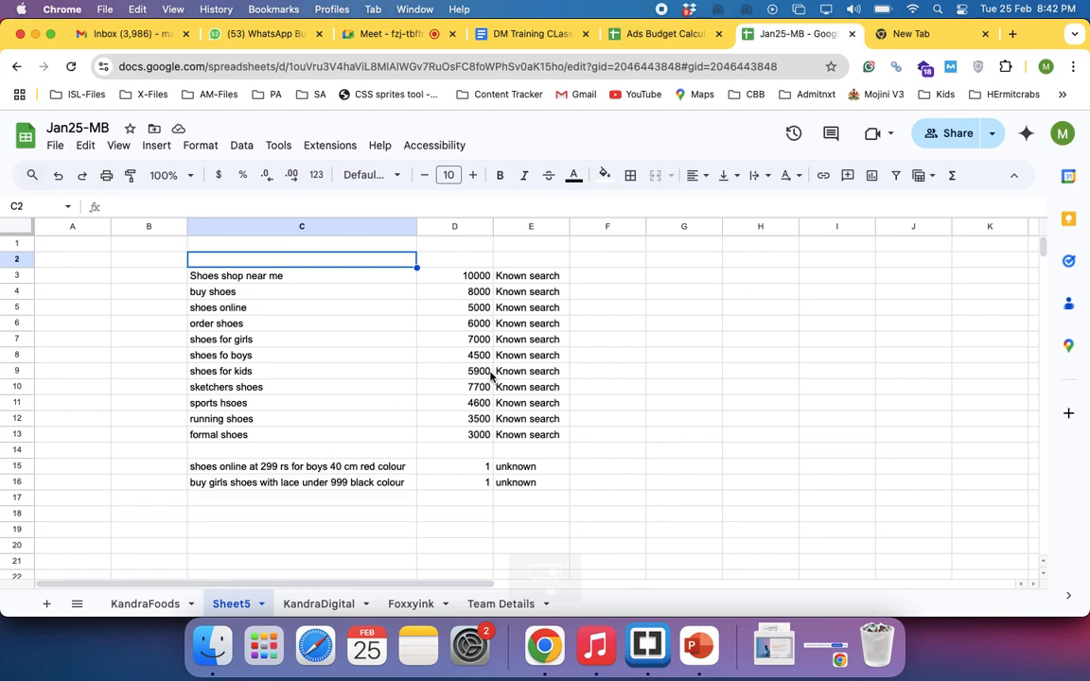
# Total the known search volumes in cell D2 with a SUM of D3:D13
pyautogui.click(448, 263)
pyautogui.write('=s')
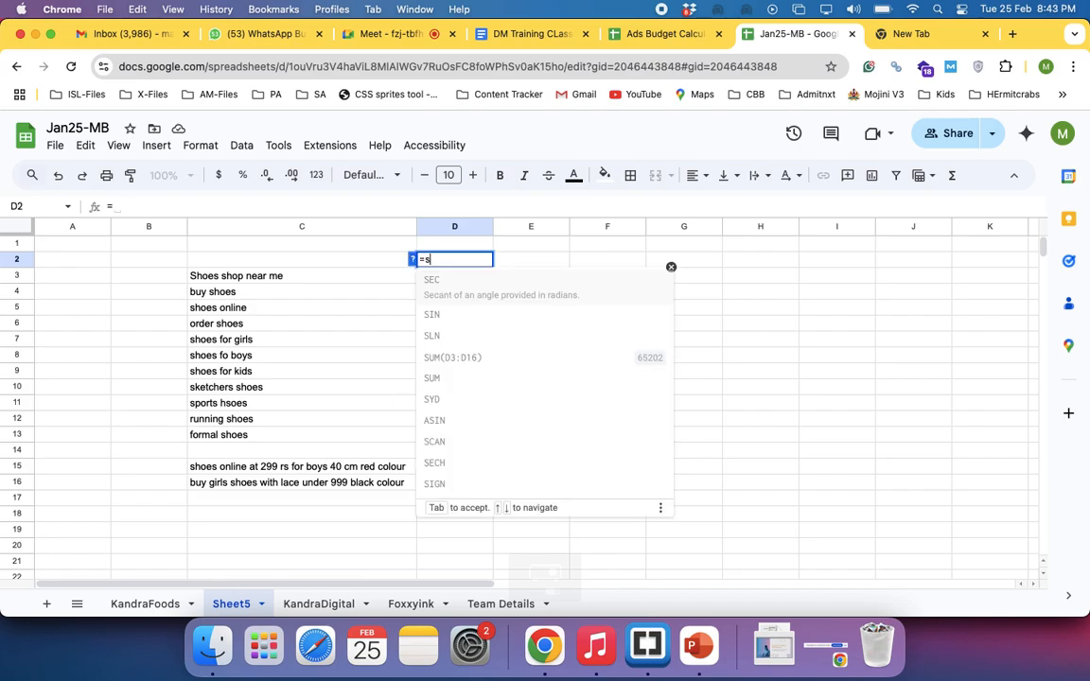
pyautogui.write('um(')
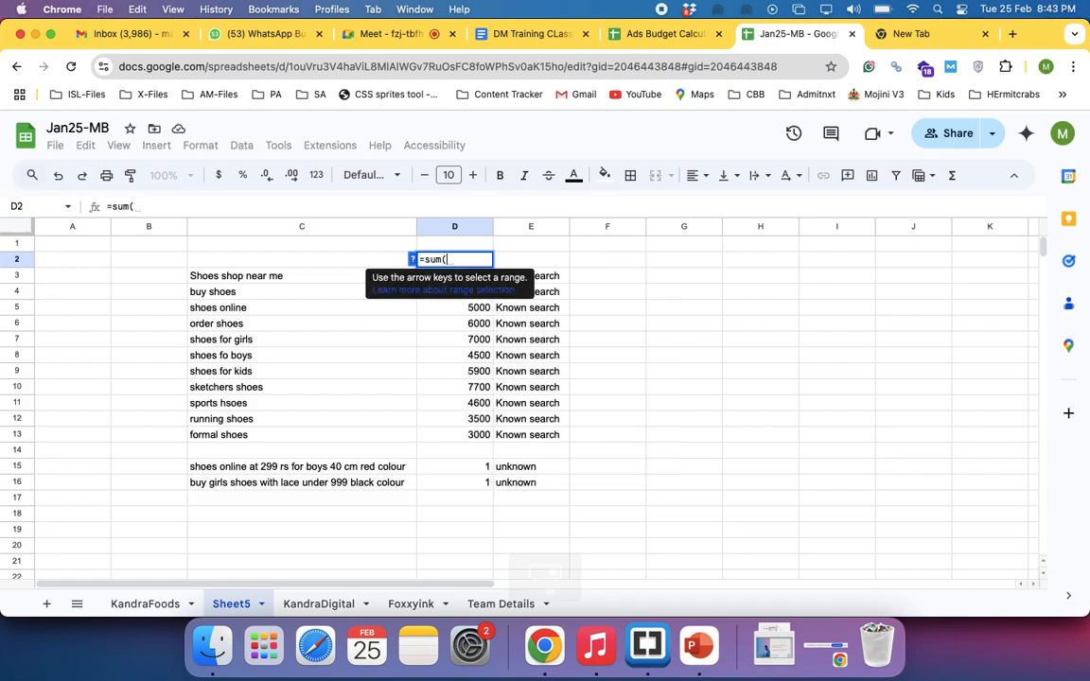
pyautogui.press('Down')
pyautogui.hotkey('shift', 'Down')
pyautogui.hotkey('shift', 'Down')
pyautogui.hotkey('shift', 'Down')
pyautogui.hotkey('shift', 'Down')
pyautogui.hotkey('shift', 'Down')
pyautogui.hotkey('shift', 'Down')
pyautogui.hotkey('shift', 'Down')
pyautogui.hotkey('shift', 'Down')
pyautogui.hotkey('shift', 'Down')
pyautogui.hotkey('shift', 'Down')
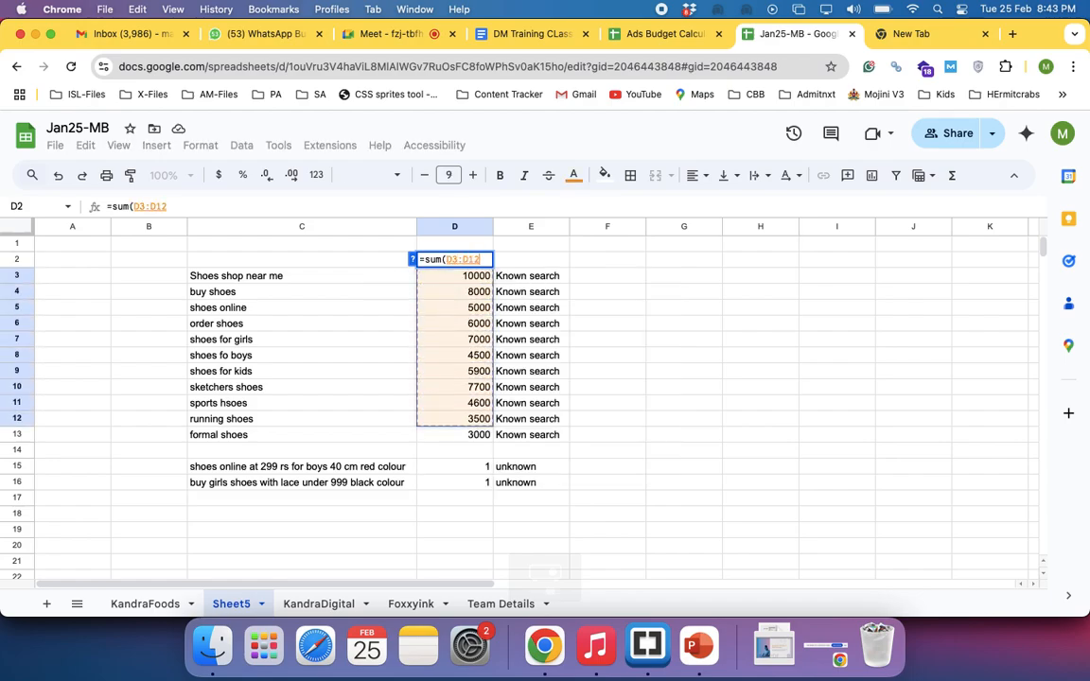
pyautogui.press('Return')
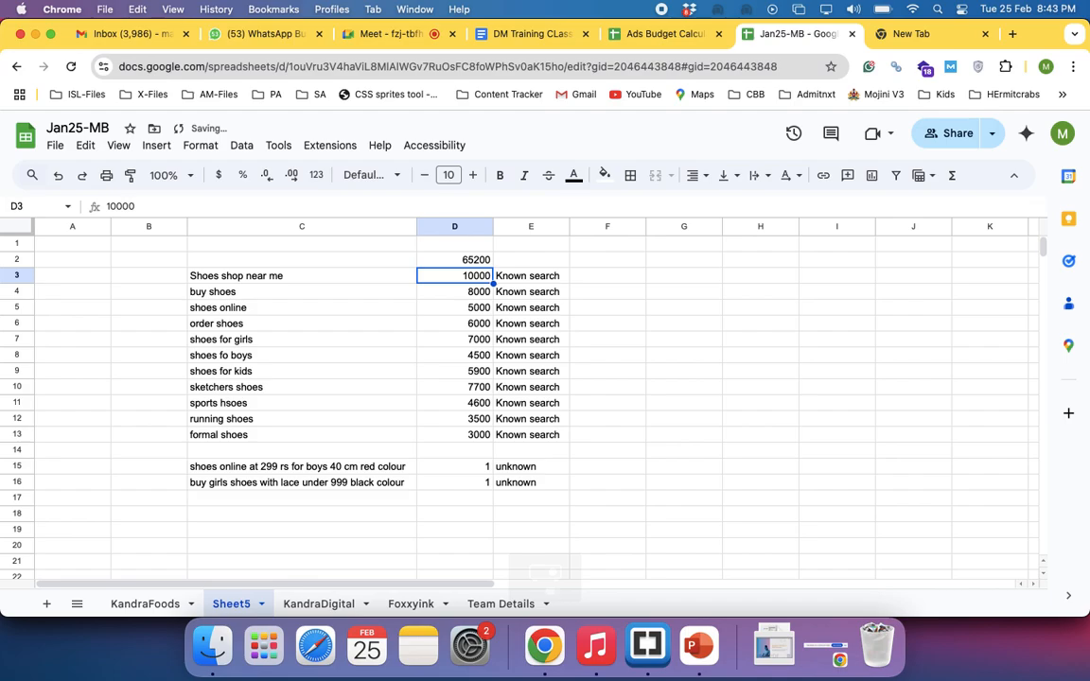
pyautogui.click(470, 259)
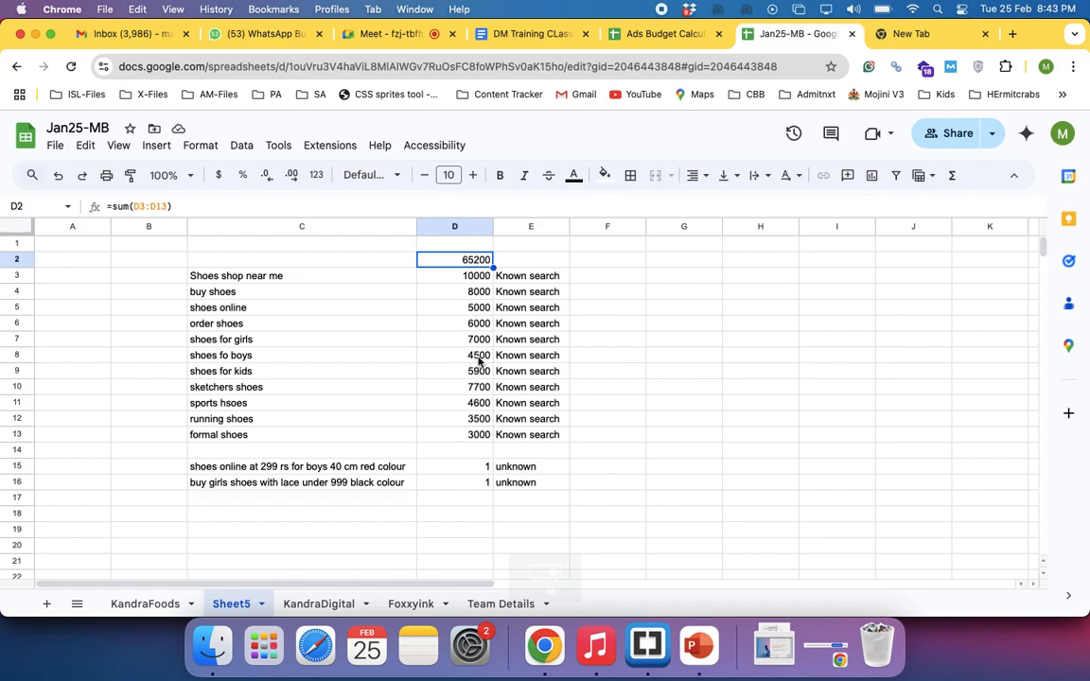
# Examine the two unknown long search phrases in C15:C16 and the empty rows beneath them
pyautogui.click(357, 482)
pyautogui.press('Up')
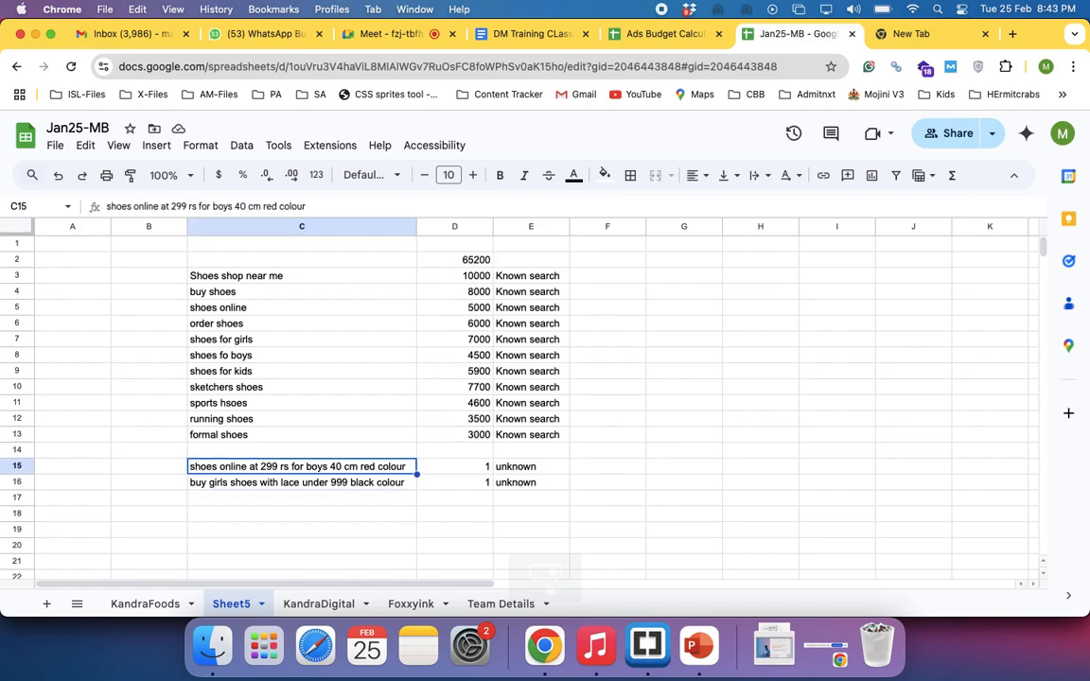
pyautogui.hotkey('shift', 'Down')
pyautogui.hotkey('shift', 'Down')
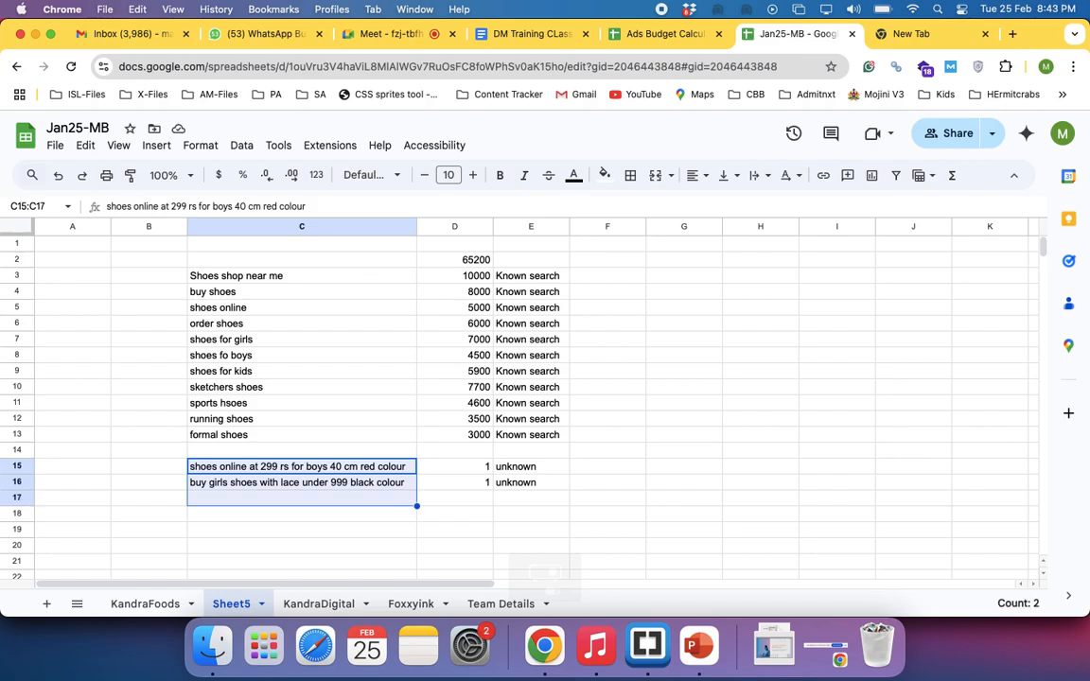
pyautogui.press('Down')
pyautogui.press('Down')
pyautogui.press('Up')
pyautogui.press('Up')
pyautogui.hotkey('shift', 'Down')
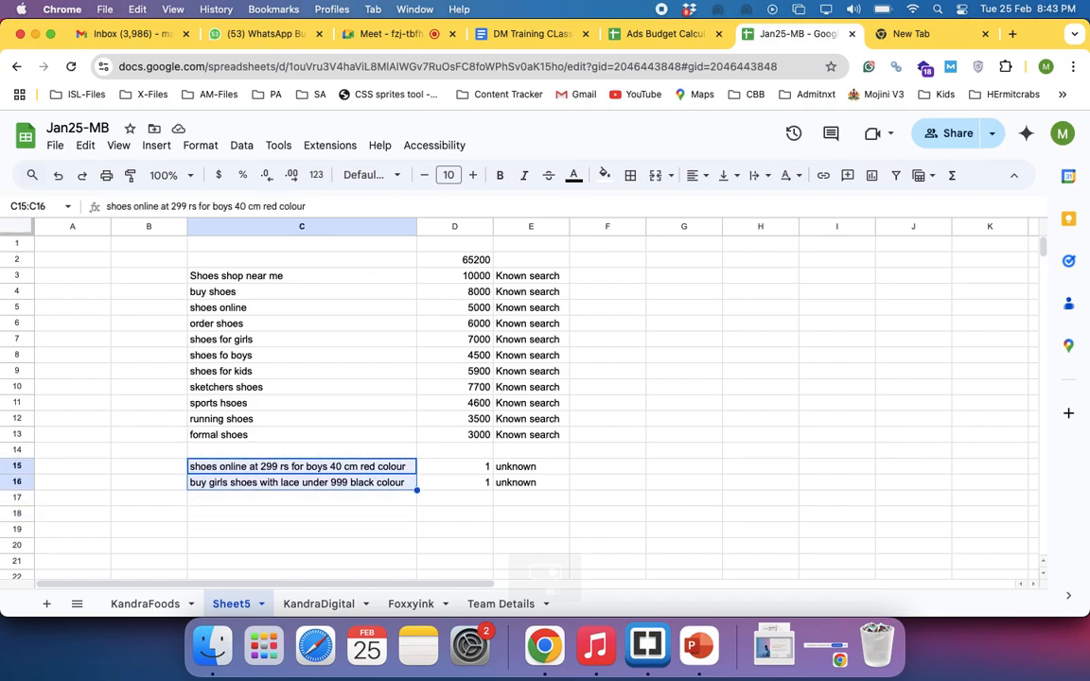
pyautogui.hotkey('shift', 'Down')
pyautogui.hotkey('shift', 'Down')
pyautogui.hotkey('shift', 'Down')
pyautogui.hotkey('shift', 'Down')
pyautogui.hotkey('shift', 'Down')
pyautogui.hotkey('shift', 'Down')
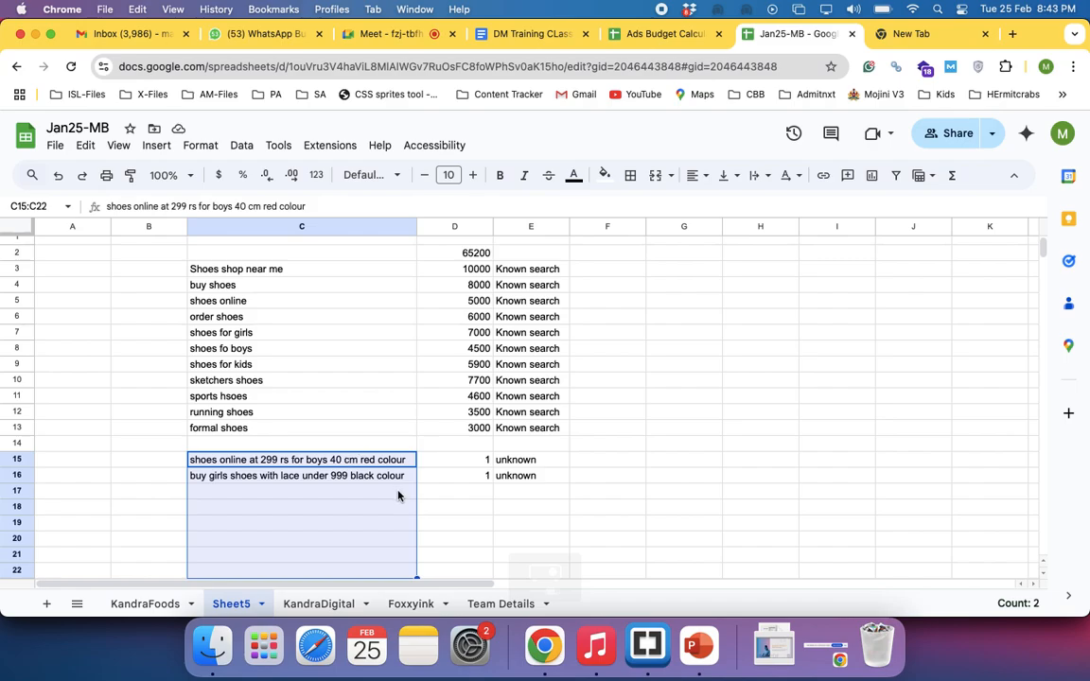
# Review the known searches in C3:C13 together with their total volume in D2
pyautogui.click(208, 269)
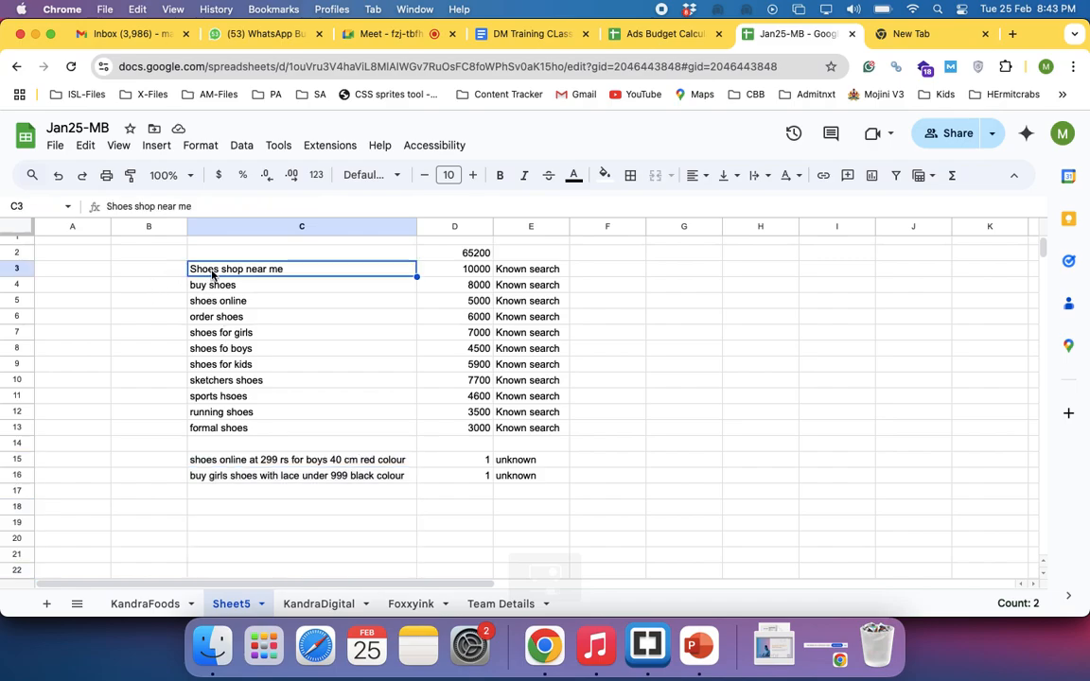
pyautogui.hotkey('shift', 'Down')
pyautogui.hotkey('shift', 'Down')
pyautogui.hotkey('shift', 'Down')
pyautogui.hotkey('shift', 'Down')
pyautogui.hotkey('shift', 'Down')
pyautogui.hotkey('shift', 'Down')
pyautogui.hotkey('shift', 'Down')
pyautogui.hotkey('shift', 'Down')
pyautogui.hotkey('shift', 'Down')
pyautogui.hotkey('shift', 'Down')
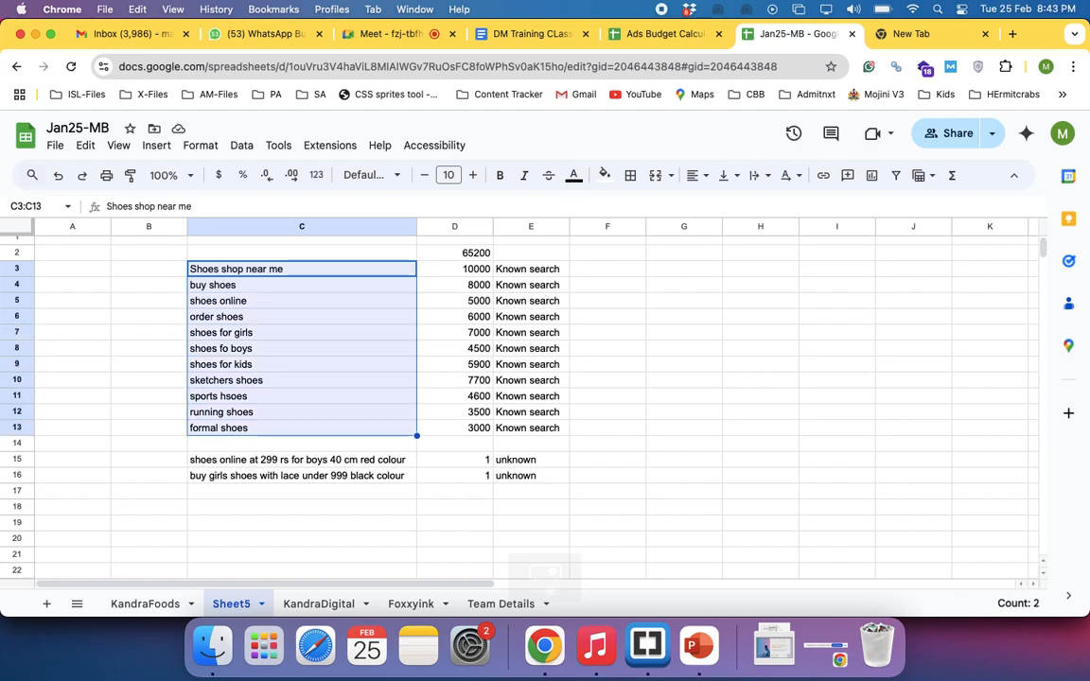
pyautogui.click(463, 254)
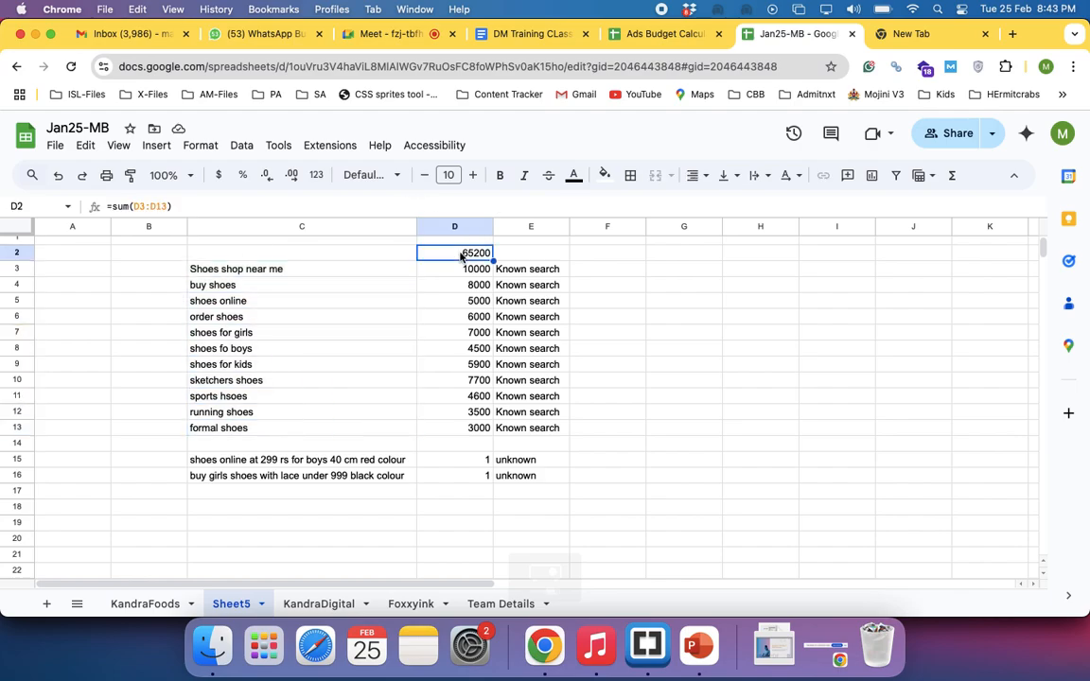
# Enter 90K in cell C19 below the unknown search phrases
pyautogui.click(269, 463)
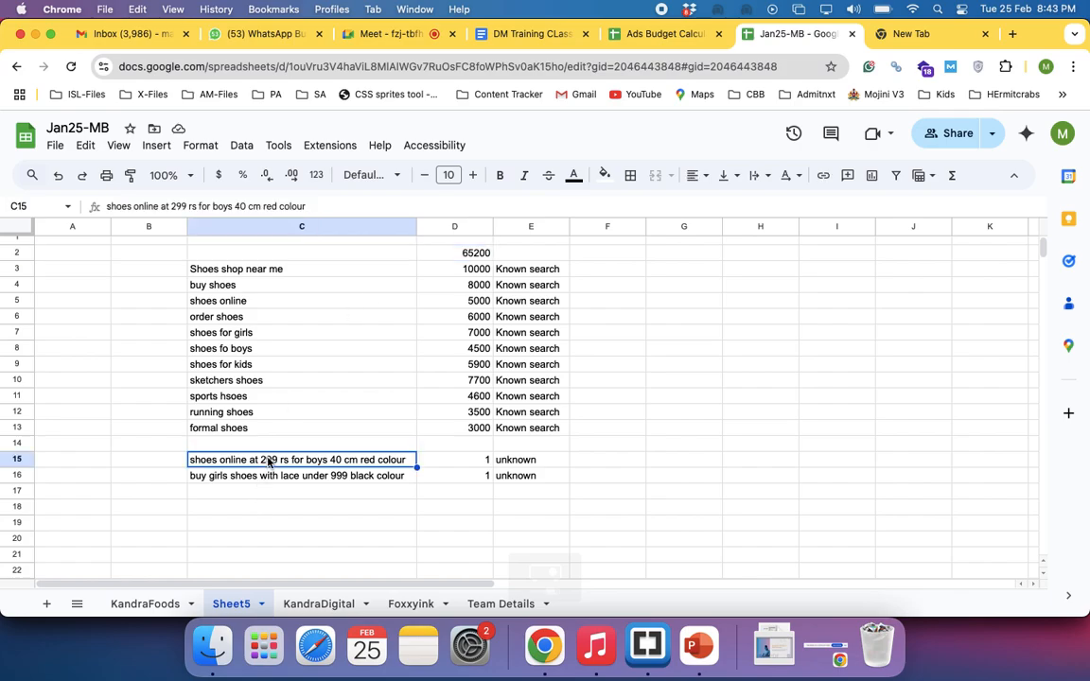
pyautogui.press('Down')
pyautogui.press('Down')
pyautogui.press('Down')
pyautogui.press('Down')
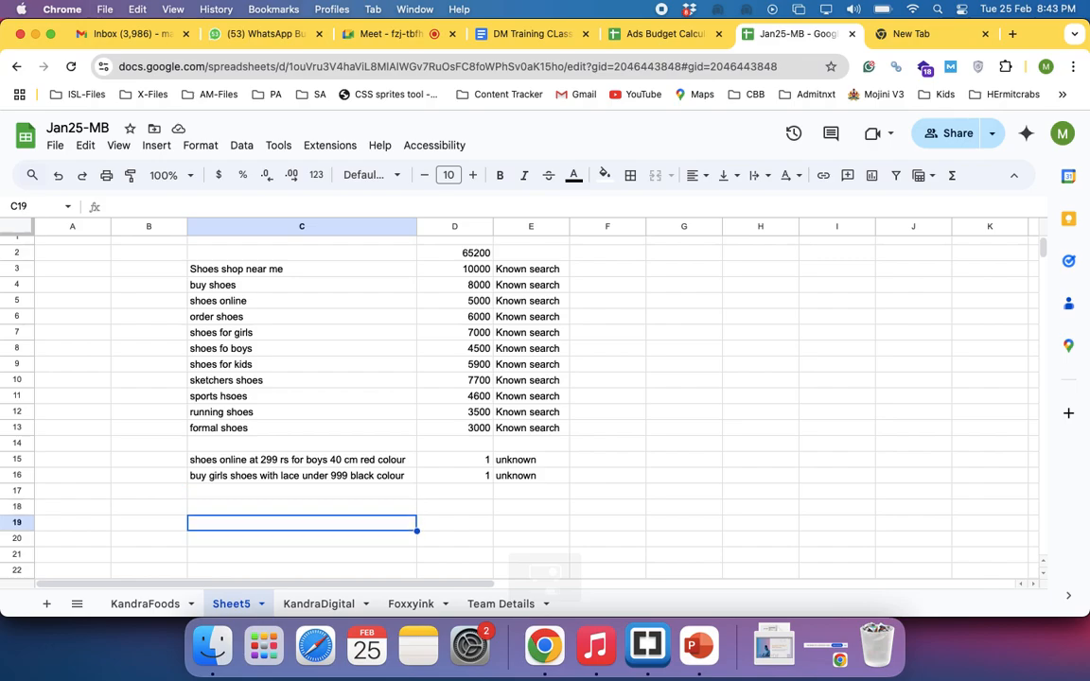
pyautogui.write('90')
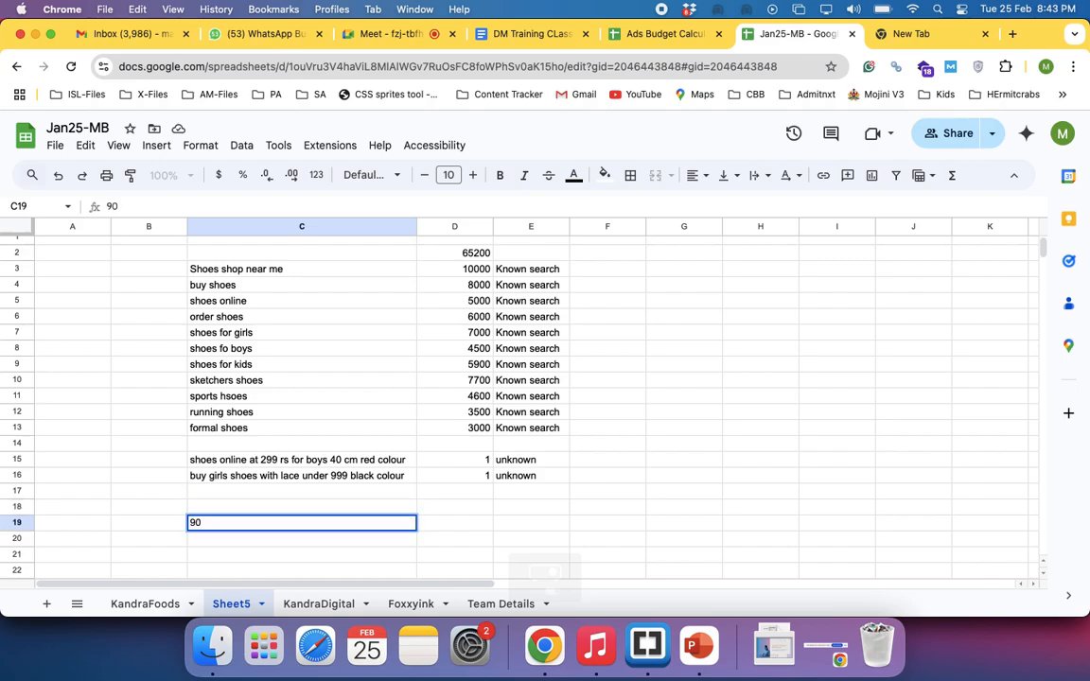
pyautogui.write('K')
pyautogui.press('Return')
# Examine the range C15:C19, covering the unknown search phrases and the 90K entry
pyautogui.press('Up')
pyautogui.press('Up')
pyautogui.press('Up')
pyautogui.press('Up')
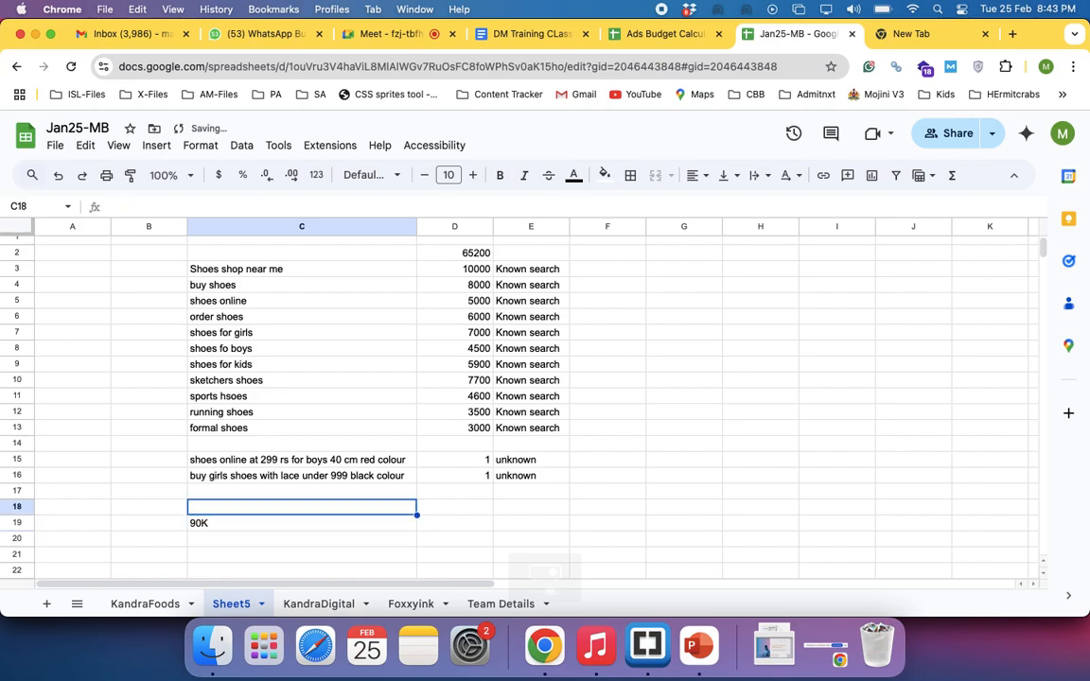
pyautogui.hotkey('shift', 'Up')
pyautogui.hotkey('shift', 'Down')
pyautogui.hotkey('shift', 'Down')
pyautogui.hotkey('shift', 'Down')
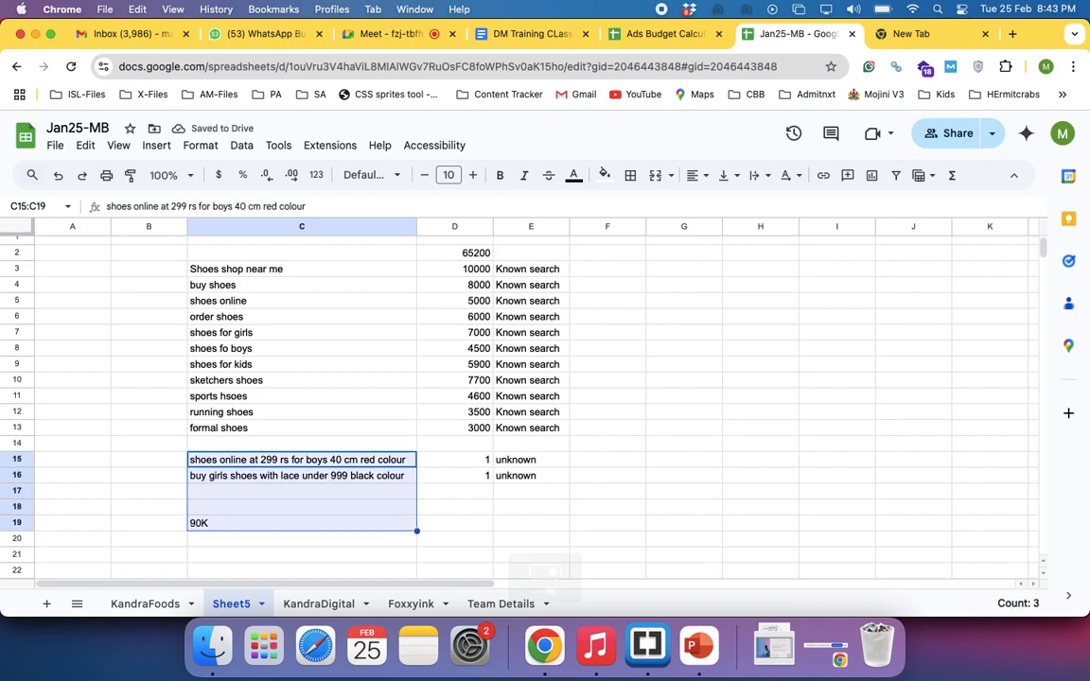
pyautogui.press('Right')
pyautogui.press('Right')
pyautogui.press('Up')
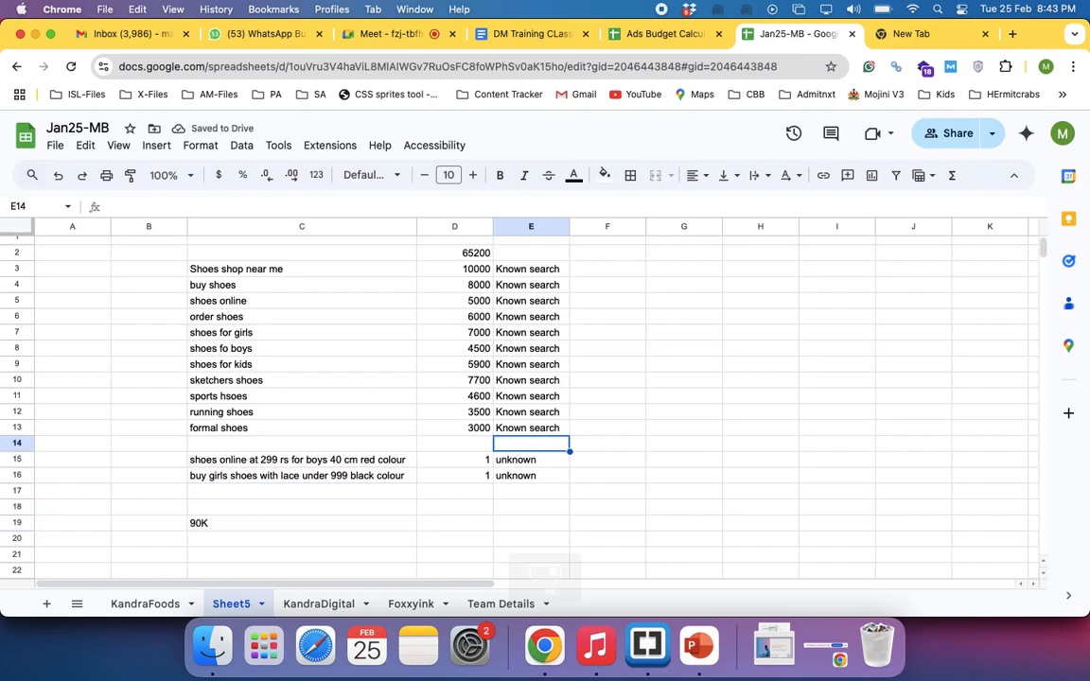
# Enter the full figure 90000 in cell D19 beside the 90K entry
pyautogui.press('Down')
pyautogui.press('Down')
pyautogui.press('Down')
pyautogui.press('Down')
pyautogui.press('Down')
pyautogui.press('Left')
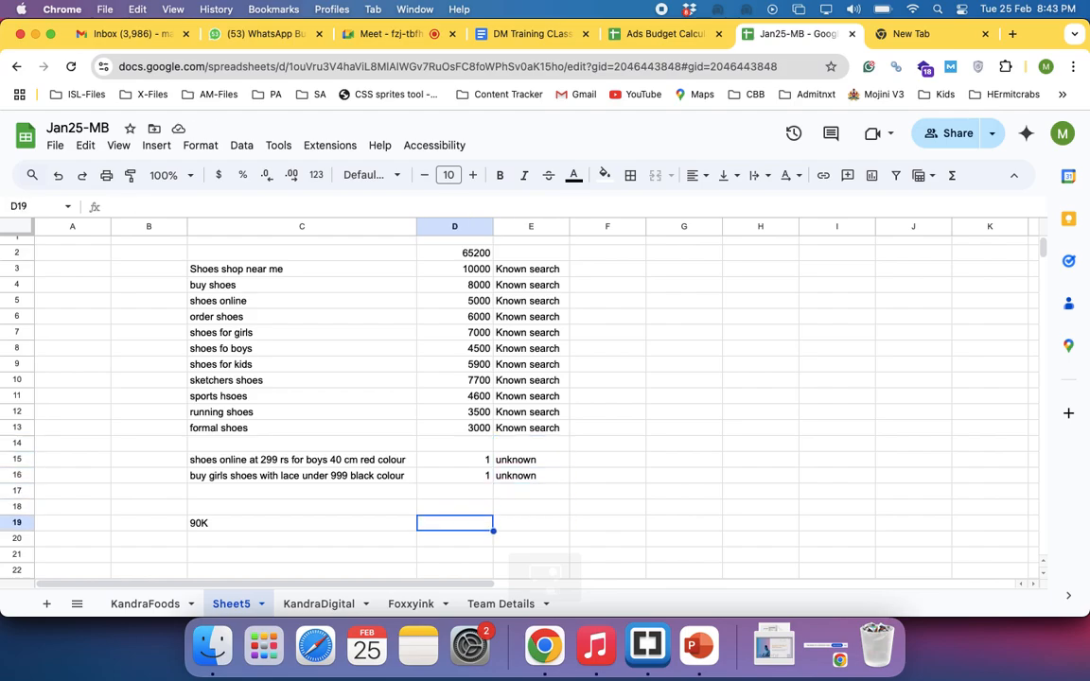
pyautogui.write('90000')
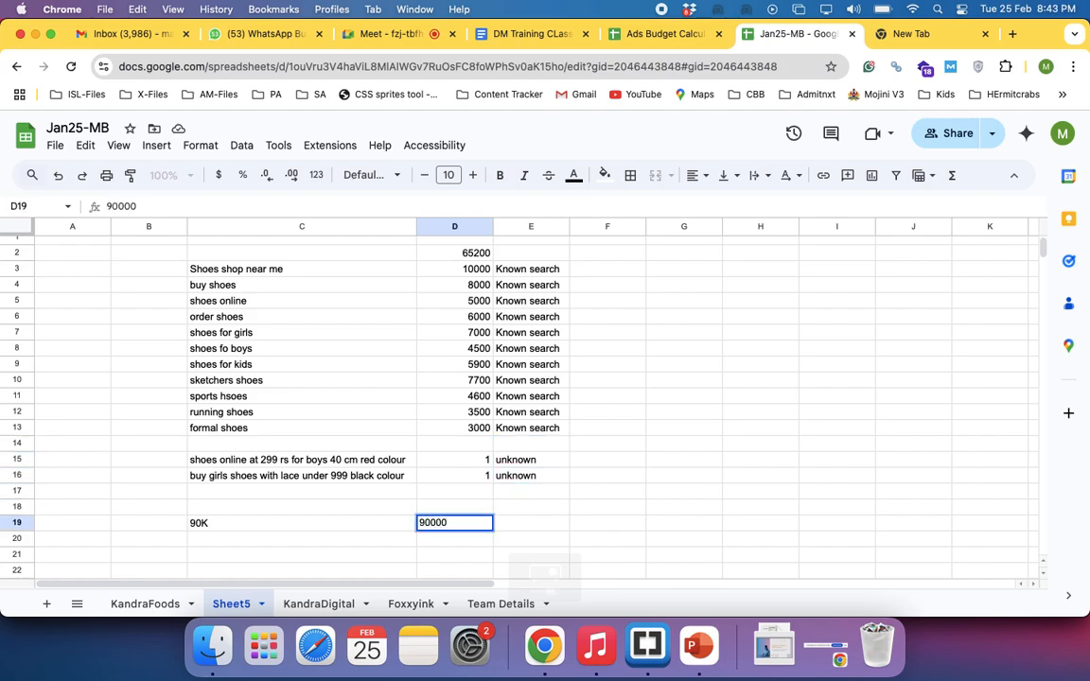
pyautogui.press('Return')
pyautogui.click(477, 526)
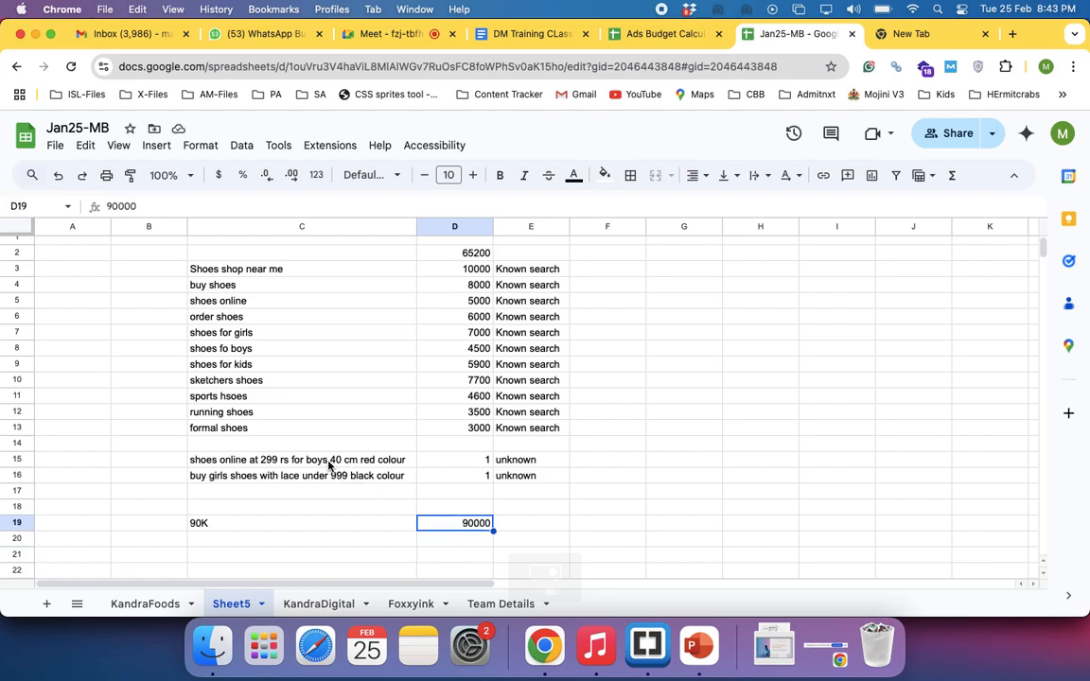
# Review the unknown and known search phrases in column C and correct the figure in D19 to 900000
pyautogui.moveTo(329, 464); pyautogui.dragTo(330, 480)
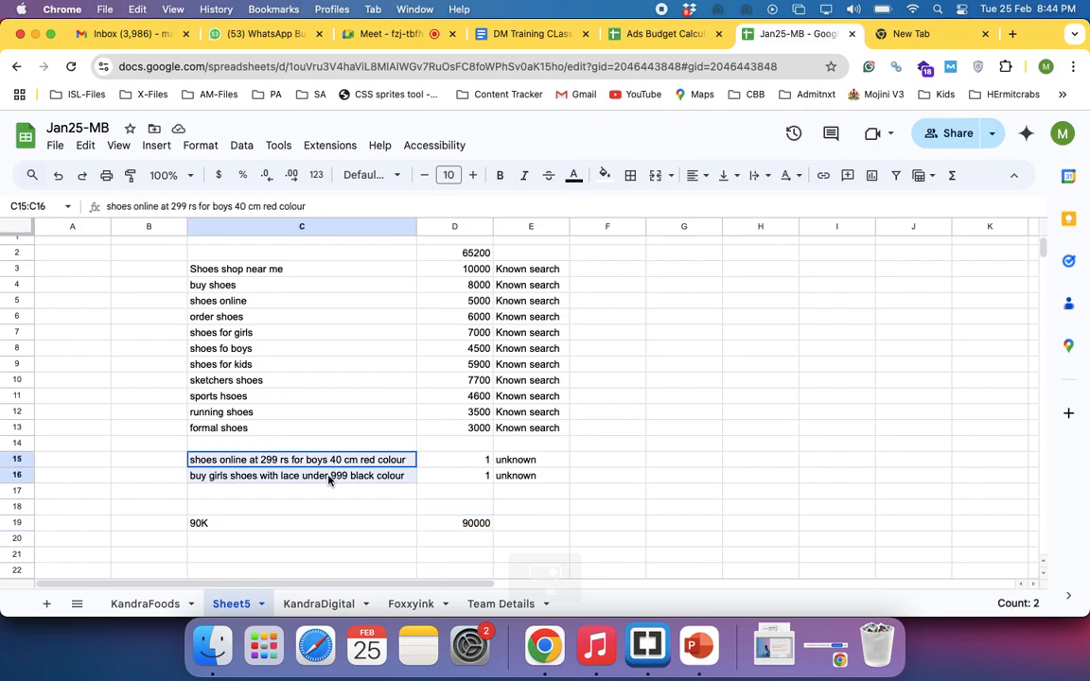
pyautogui.click(455, 522)
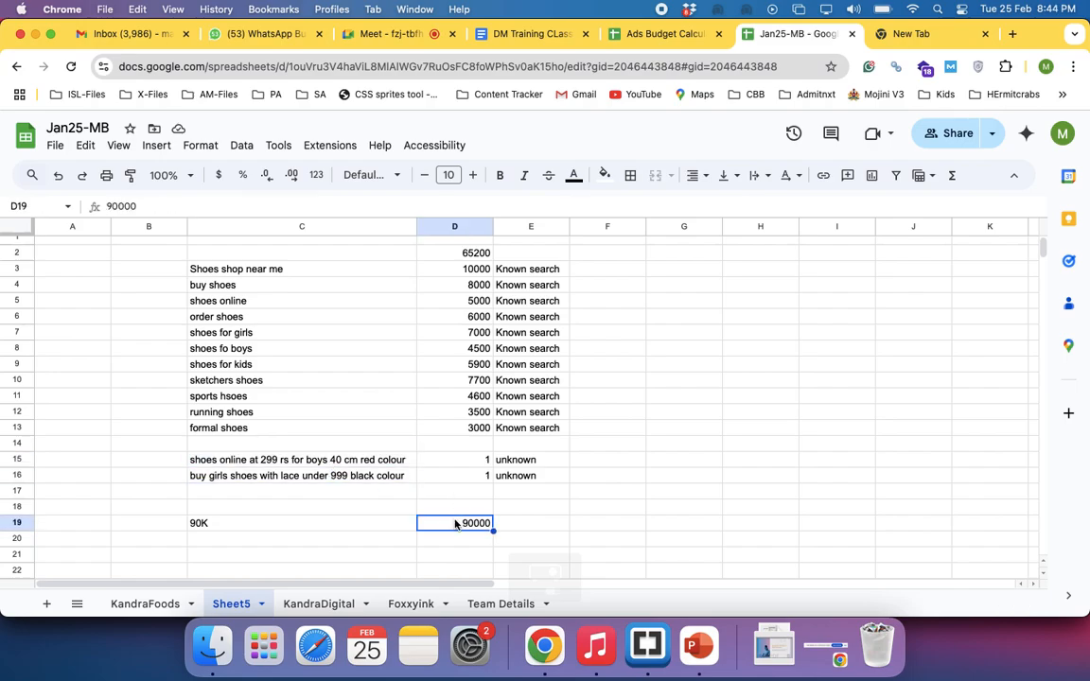
pyautogui.moveTo(333, 458); pyautogui.dragTo(335, 509)
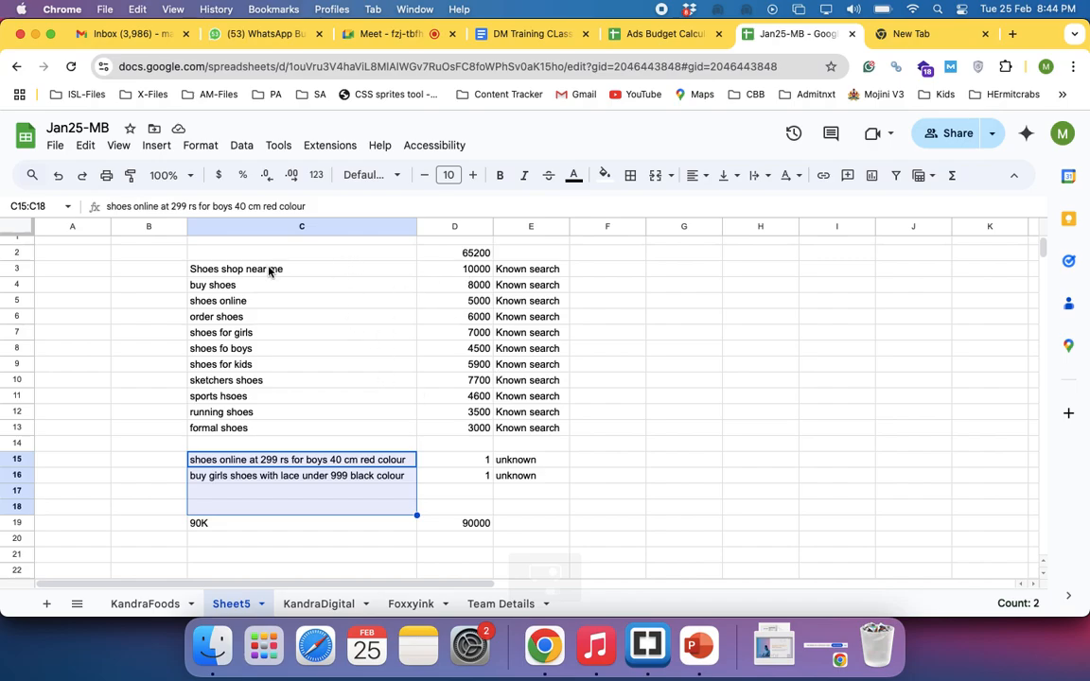
pyautogui.moveTo(268, 273); pyautogui.dragTo(303, 508)
pyautogui.click(474, 523)
pyautogui.write('0')
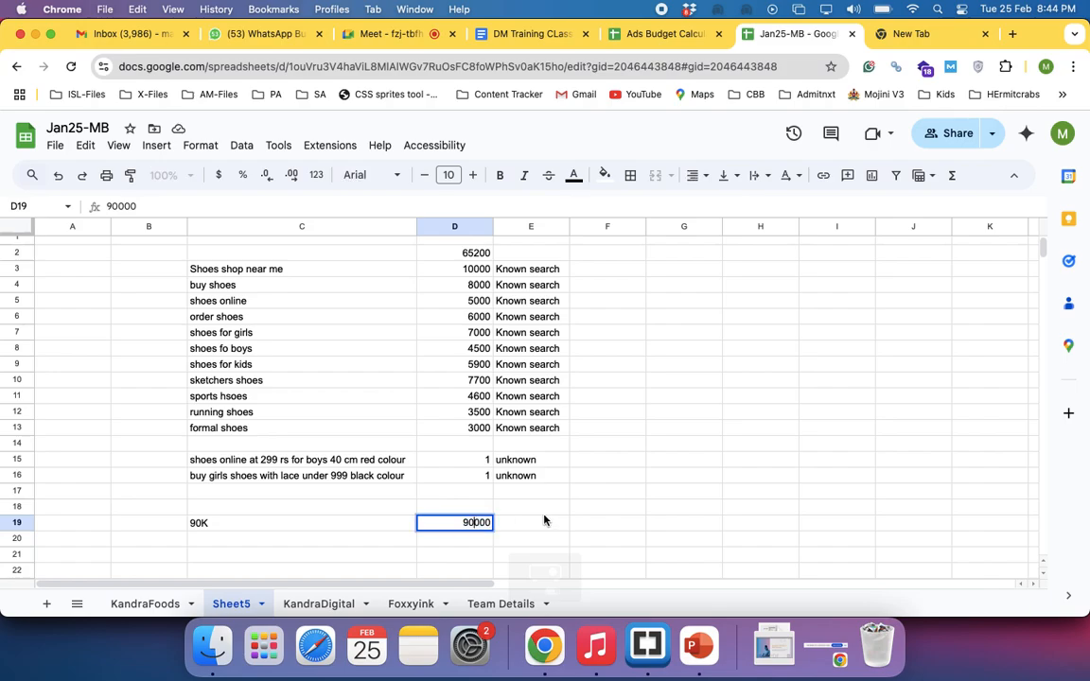
pyautogui.press('Return')
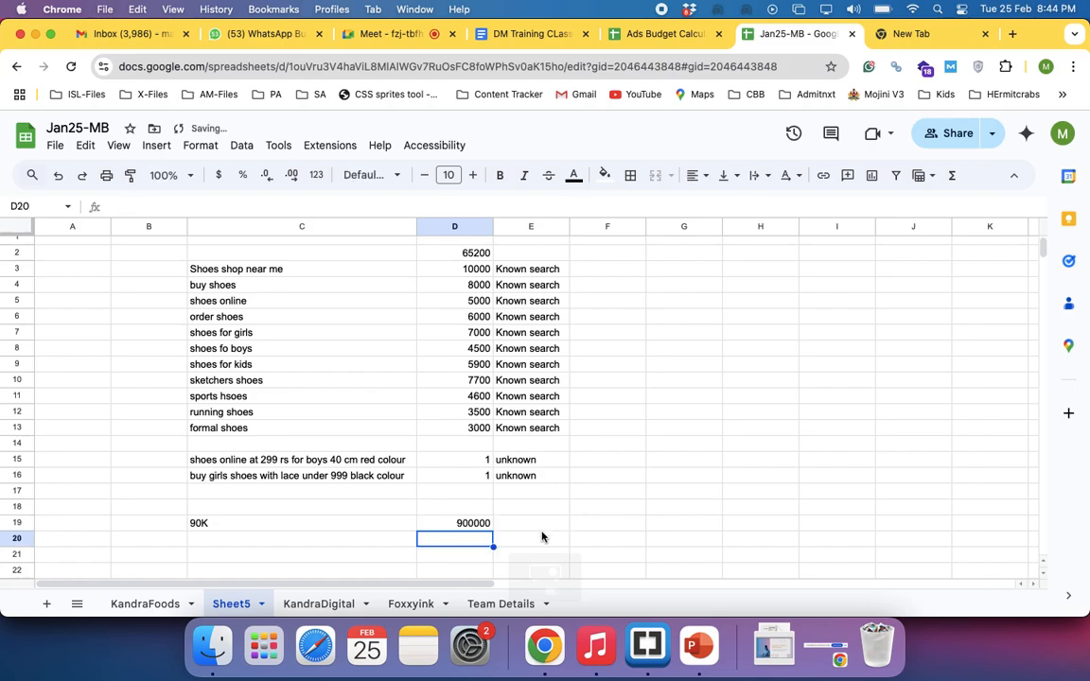
# Compare the known searches in C3:C13 with the unknown long phrases in C15:C16
pyautogui.moveTo(234, 272); pyautogui.dragTo(224, 428)
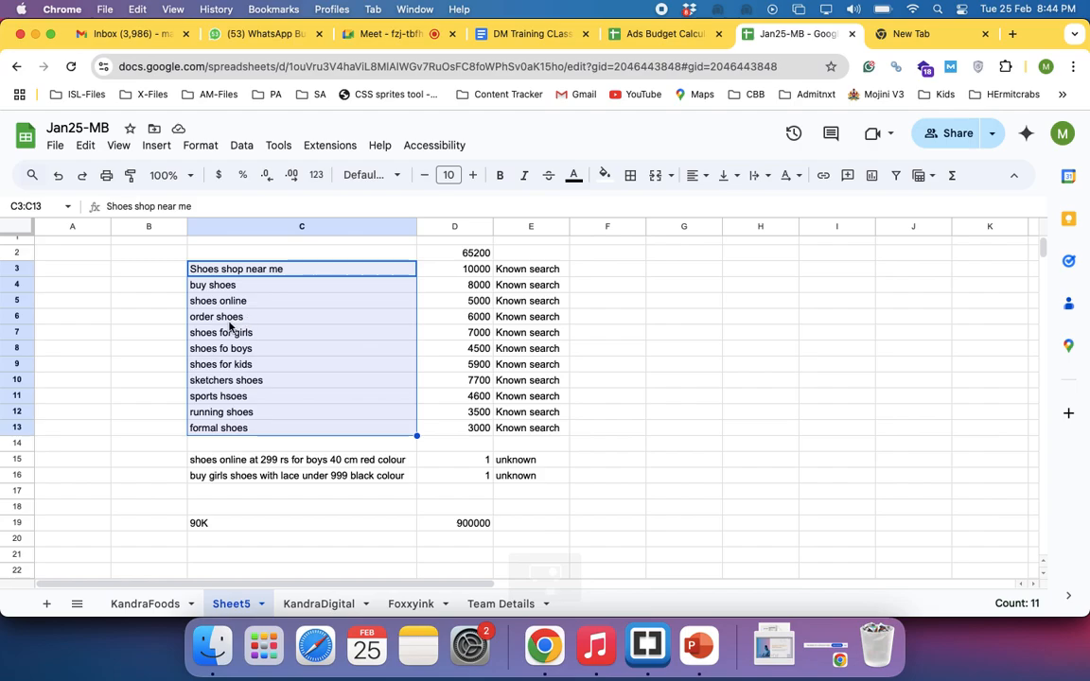
pyautogui.click(606, 271)
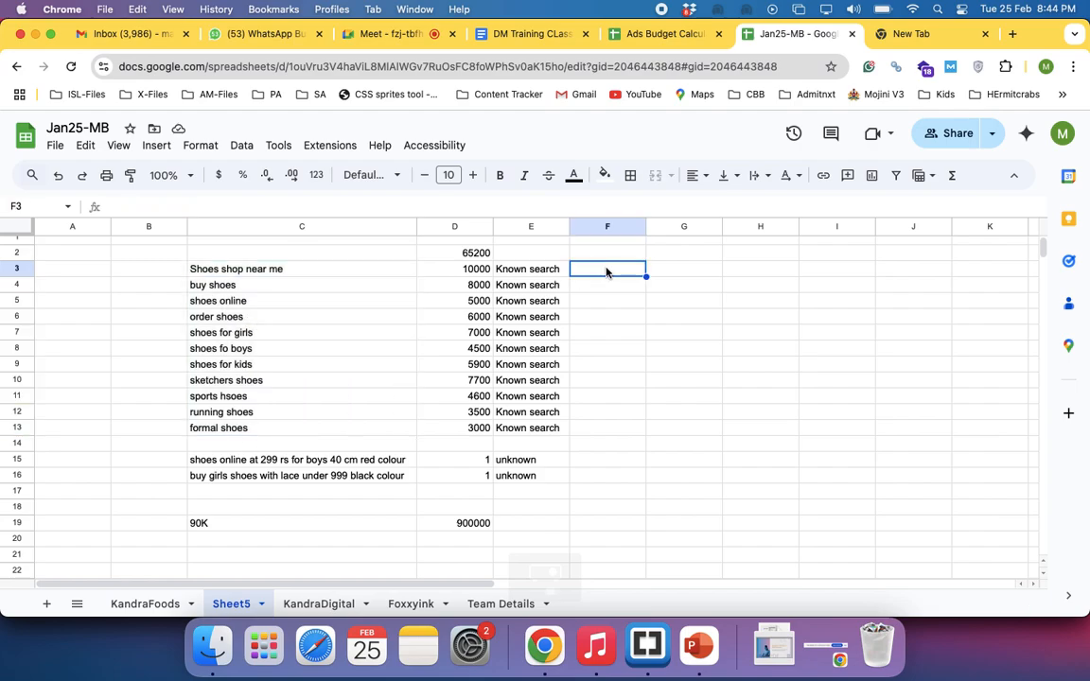
pyautogui.click(294, 270)
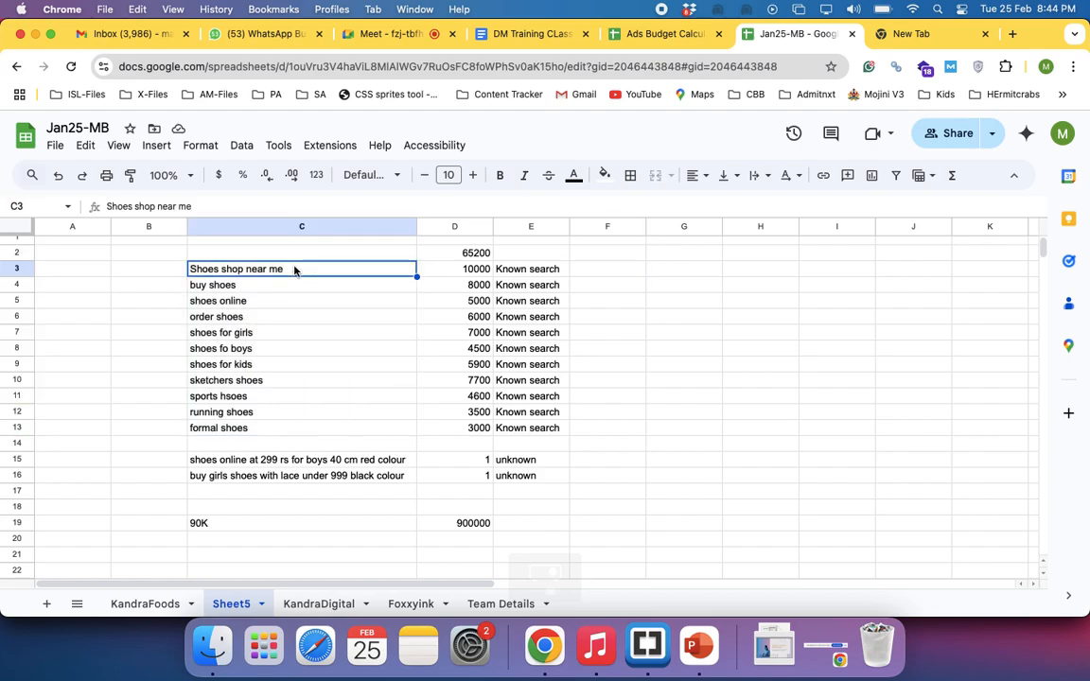
pyautogui.moveTo(294, 269); pyautogui.dragTo(305, 429)
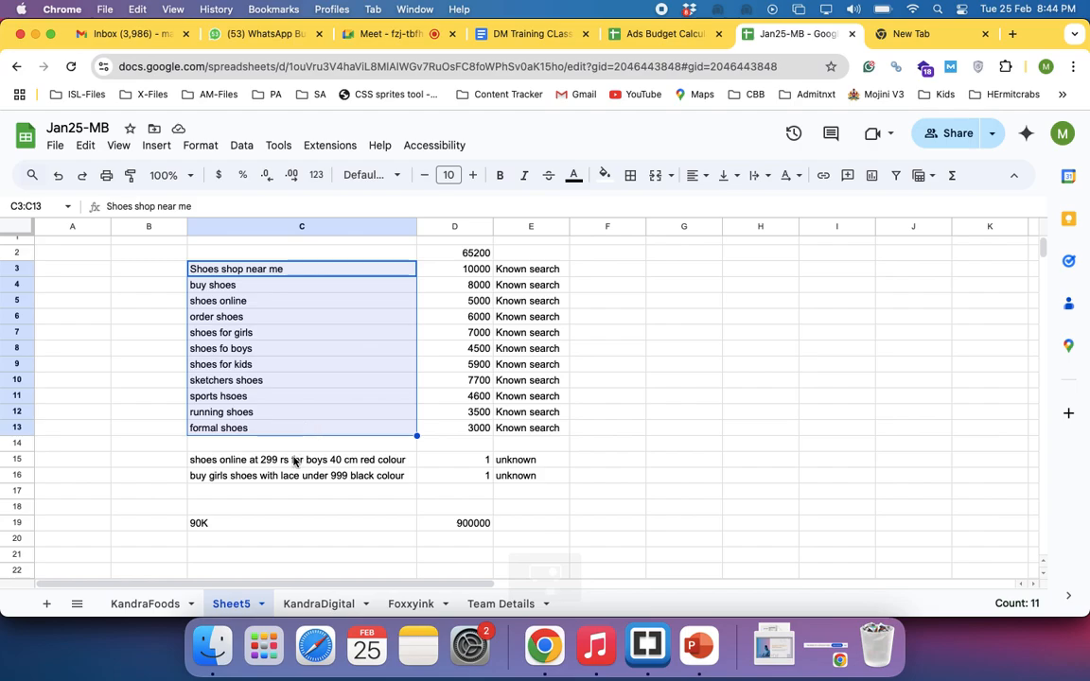
pyautogui.moveTo(293, 459); pyautogui.dragTo(294, 477)
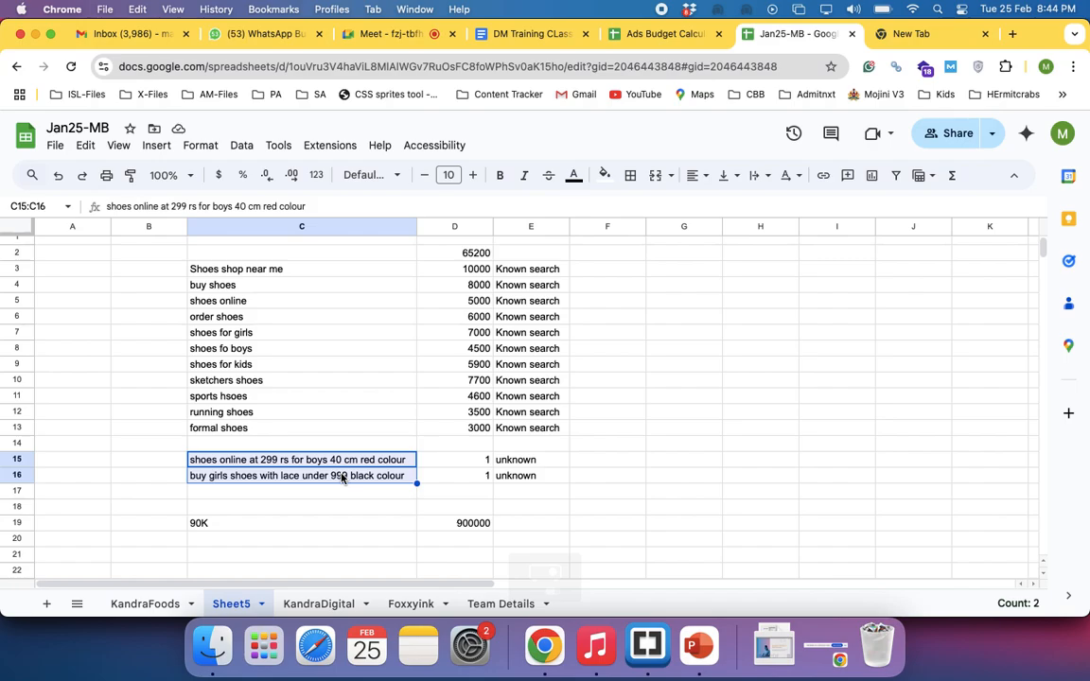
pyautogui.click(274, 272)
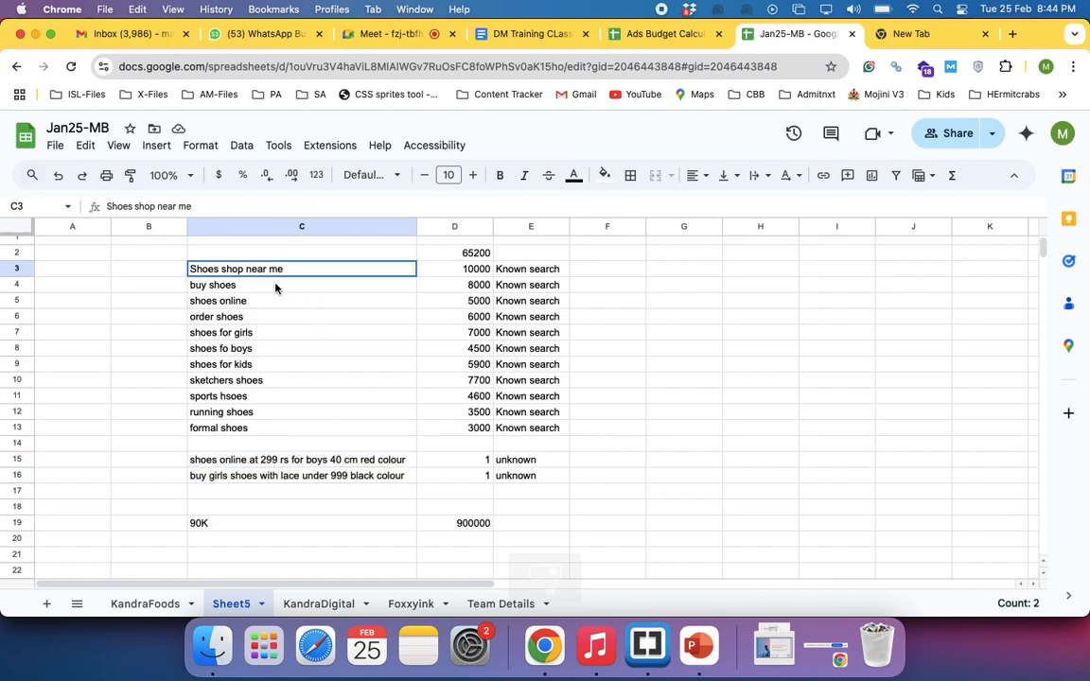
pyautogui.moveTo(276, 289); pyautogui.dragTo(269, 436)
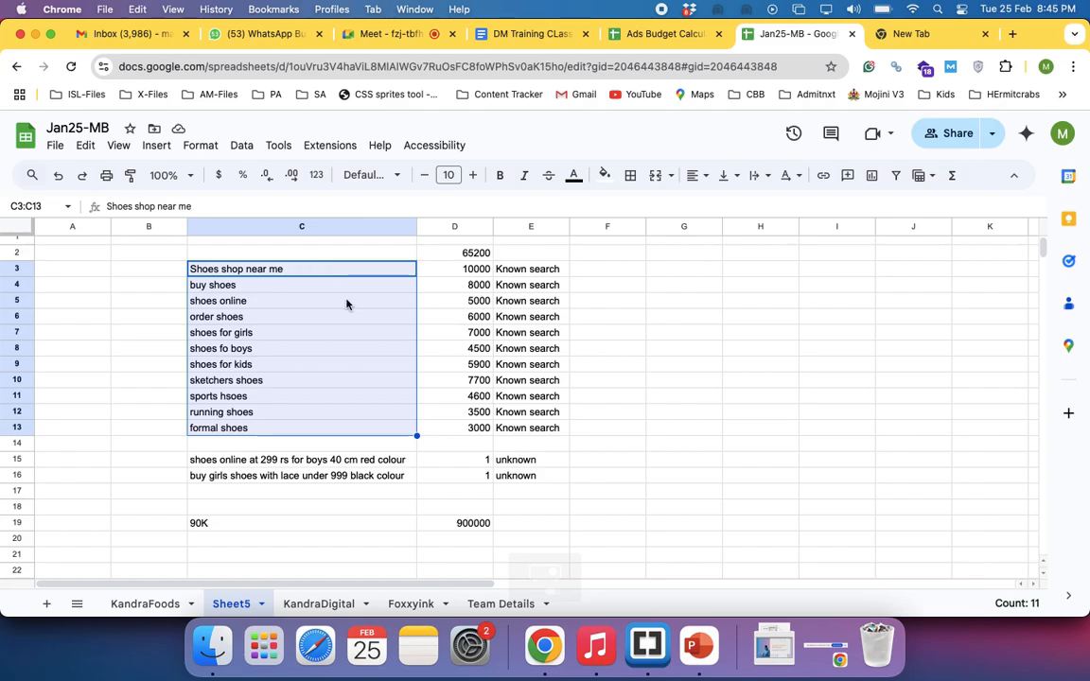
pyautogui.click(299, 269)
pyautogui.moveTo(298, 269); pyautogui.dragTo(294, 435)
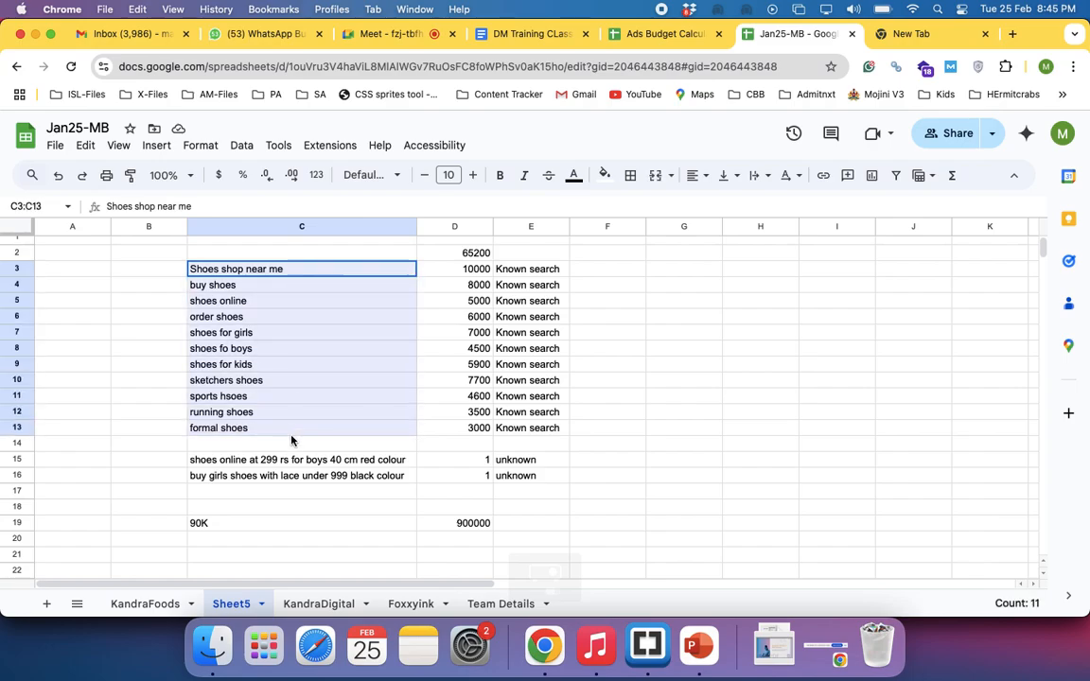
pyautogui.doubleClick(291, 433)
pyautogui.click(142, 475)
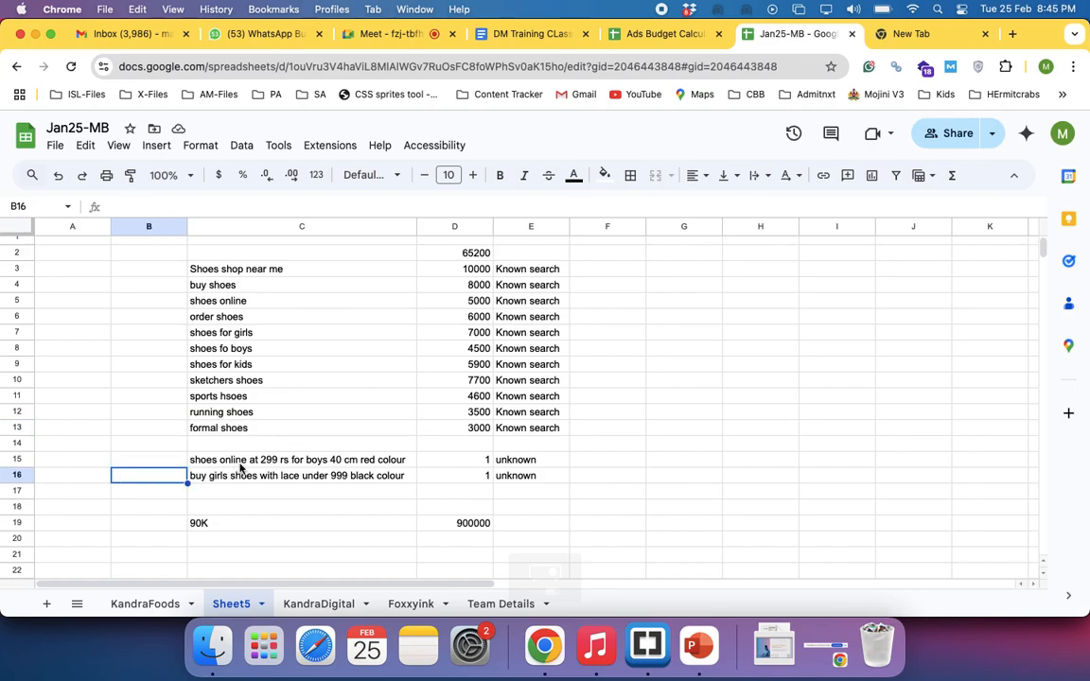
# Review the unknown long phrases in C15:C16 against the figure in D19 and set D19 to 50000
pyautogui.moveTo(242, 463); pyautogui.dragTo(245, 511)
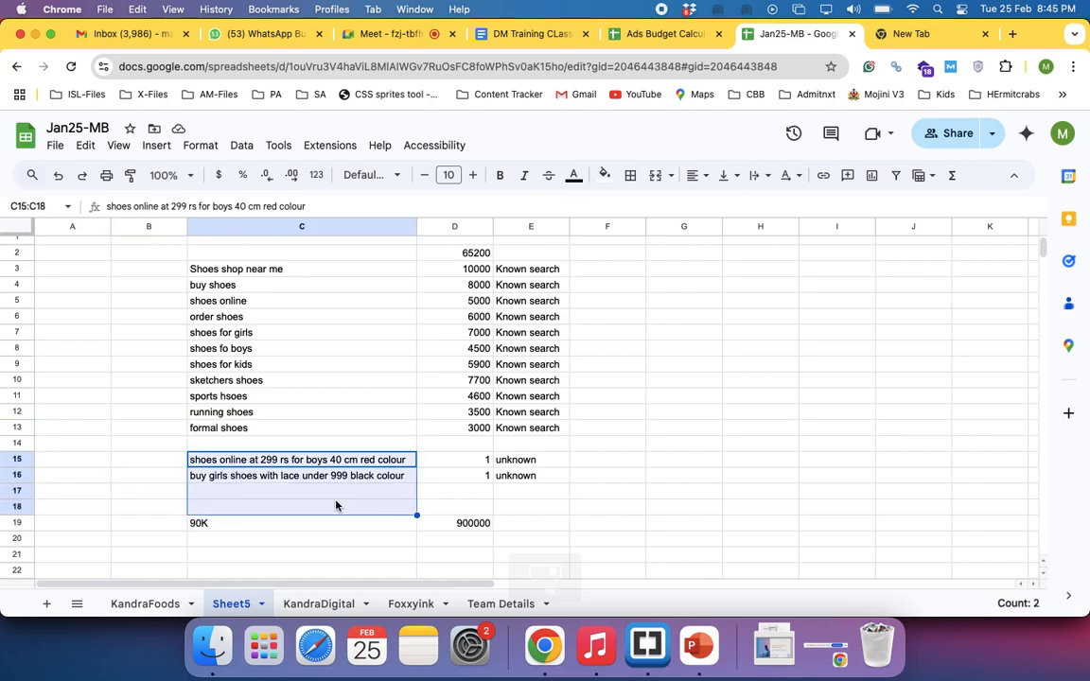
pyautogui.click(466, 461)
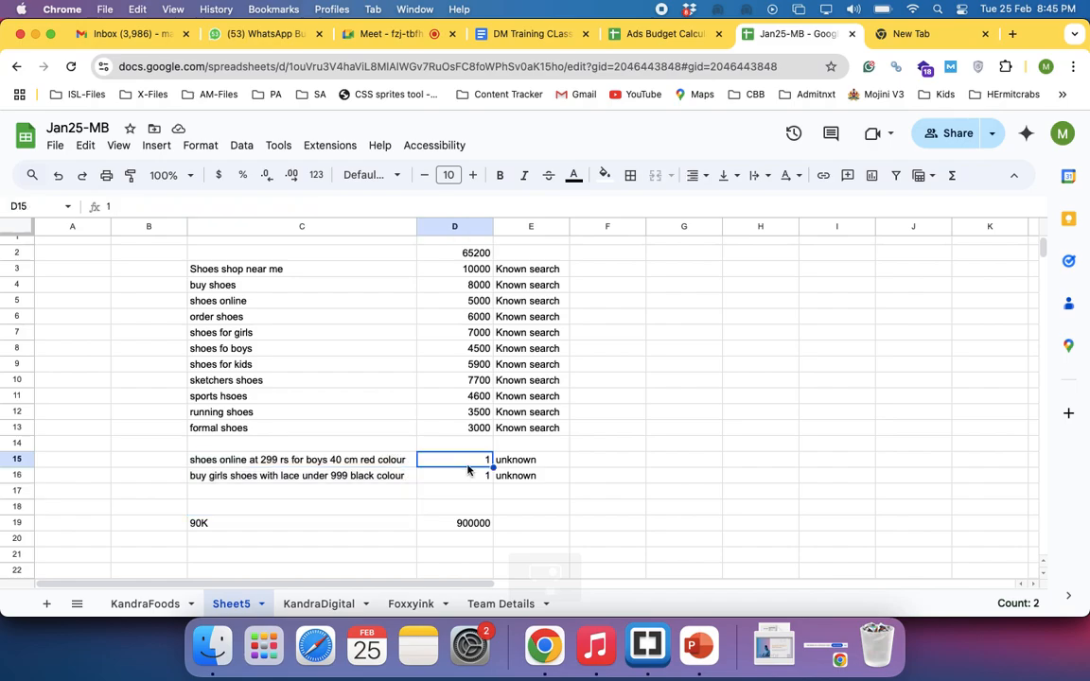
pyautogui.click(473, 526)
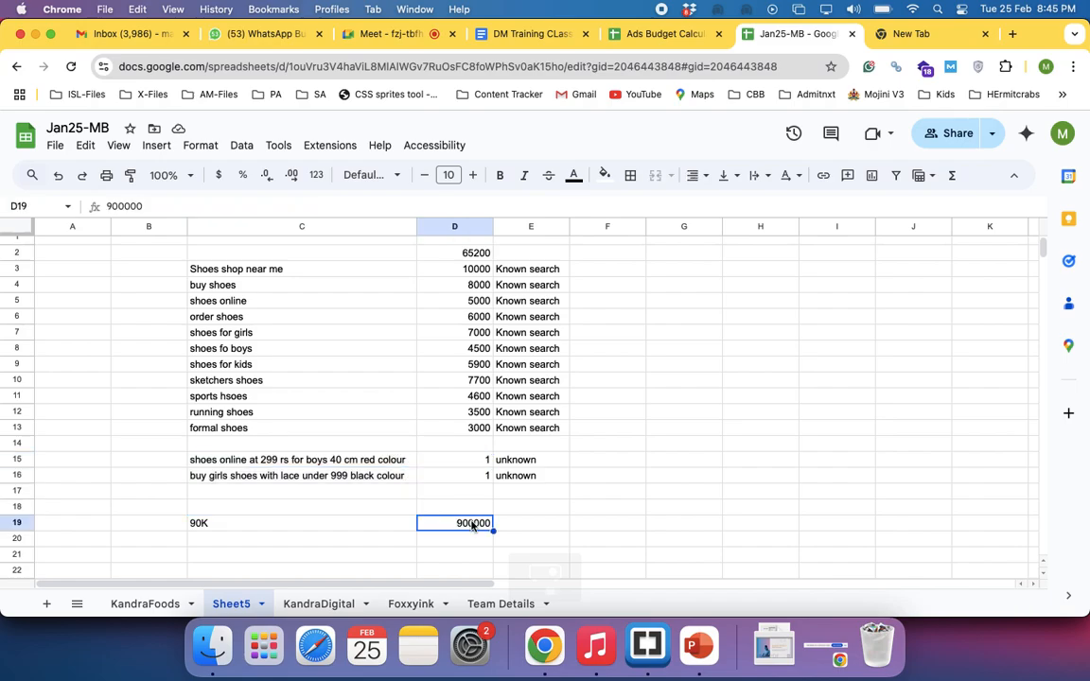
pyautogui.moveTo(348, 463); pyautogui.dragTo(344, 514)
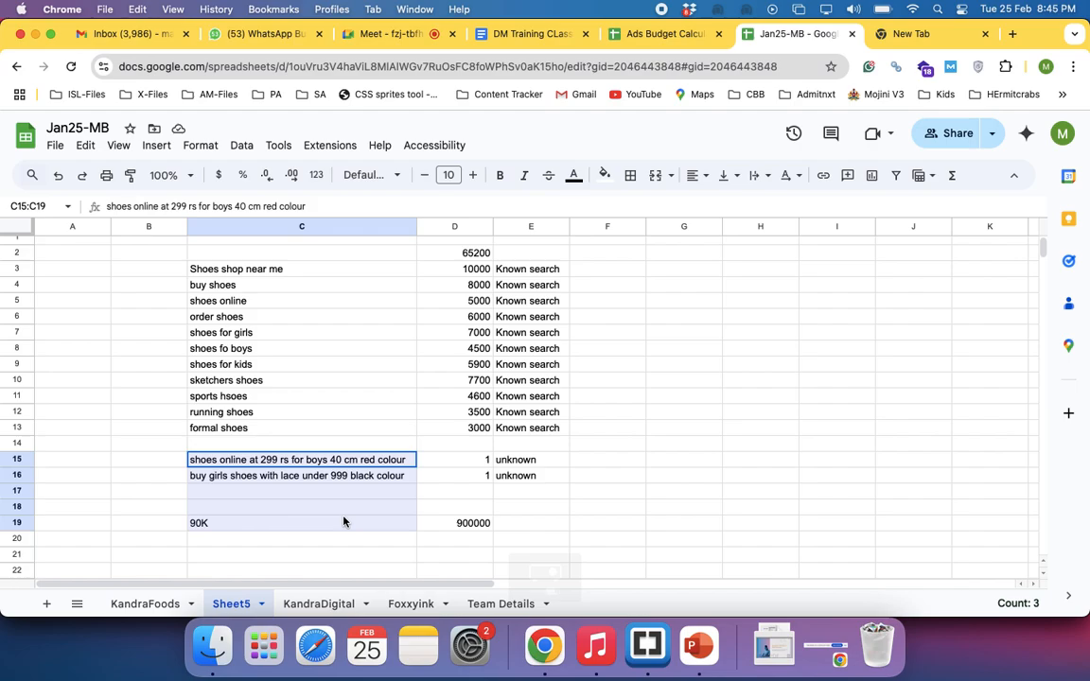
pyautogui.click(479, 522)
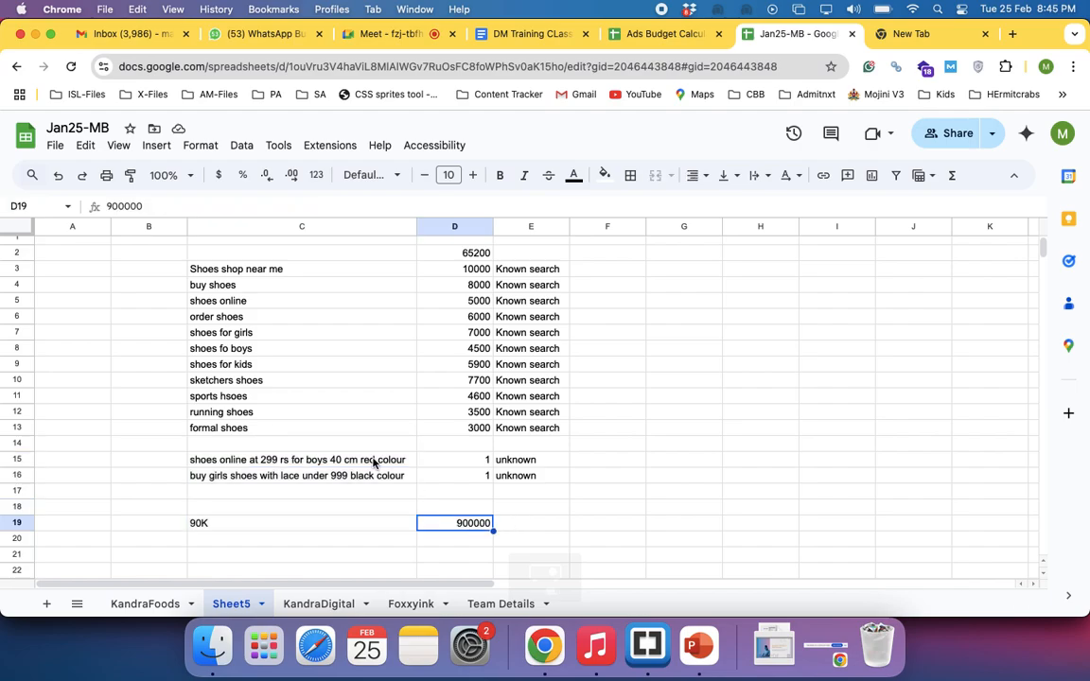
pyautogui.moveTo(372, 461); pyautogui.dragTo(374, 510)
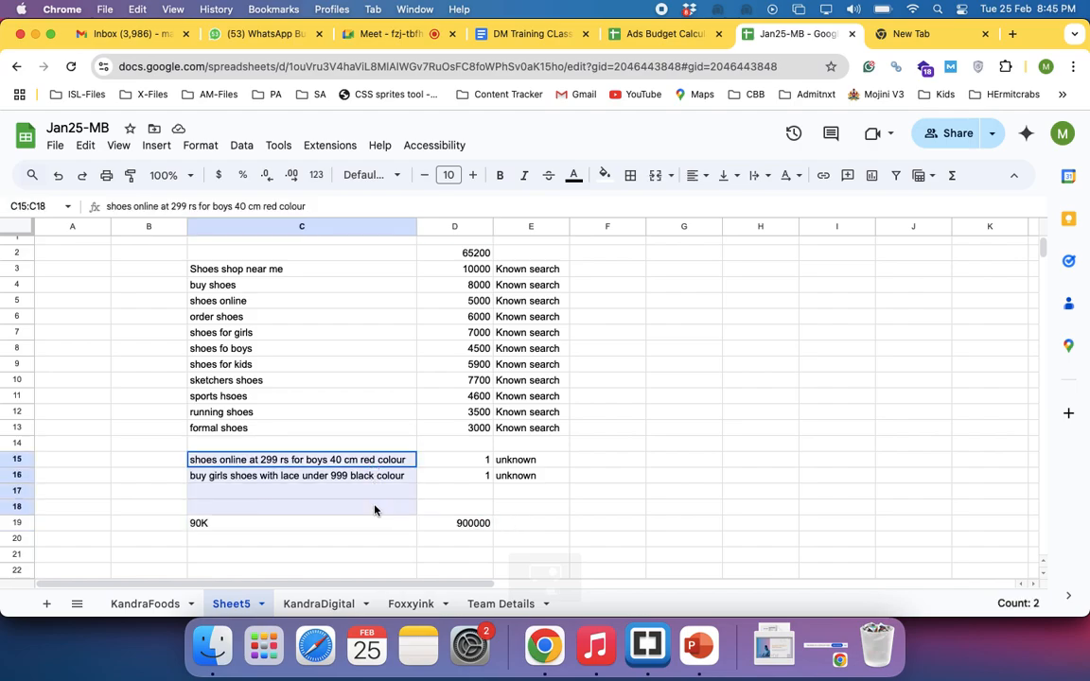
pyautogui.click(465, 522)
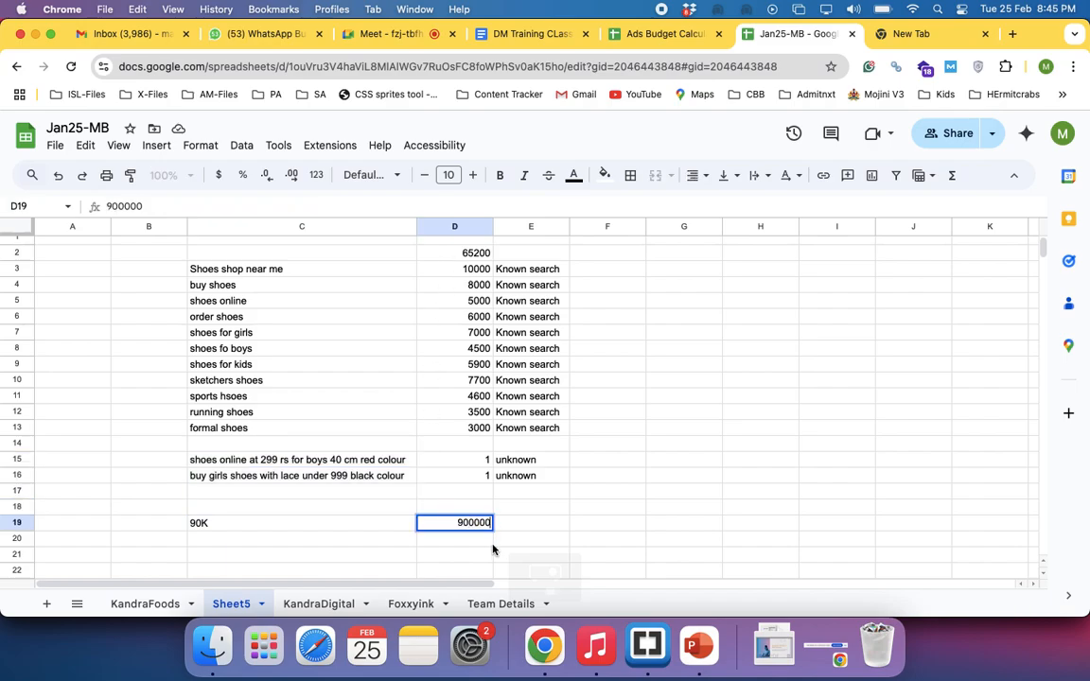
pyautogui.write('50000')
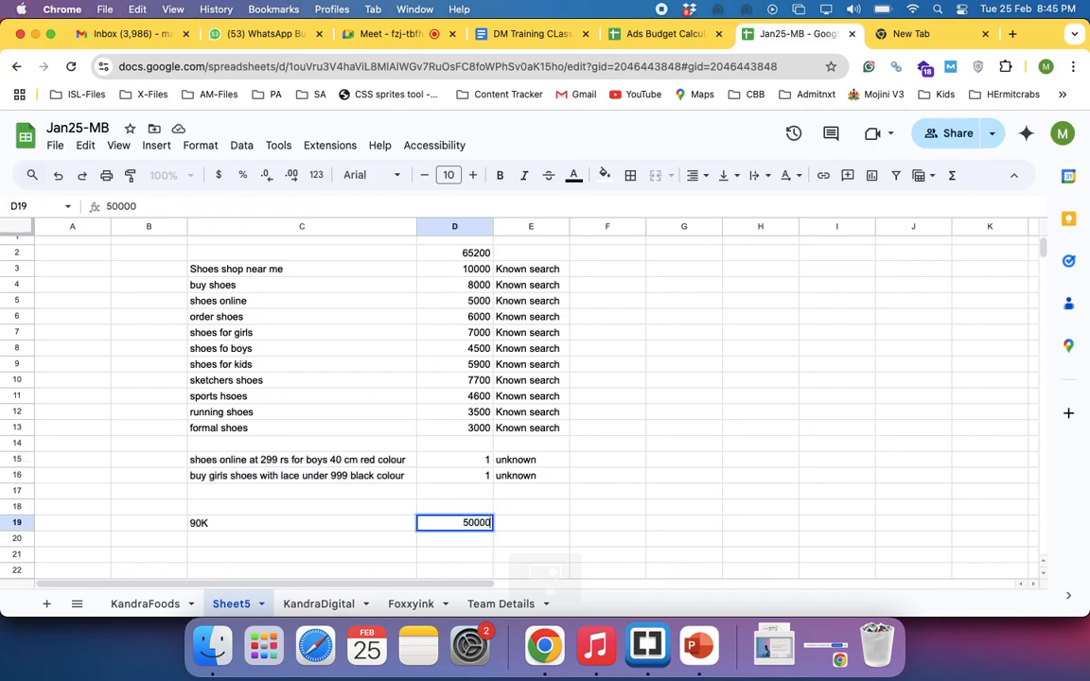
pyautogui.press('Return')
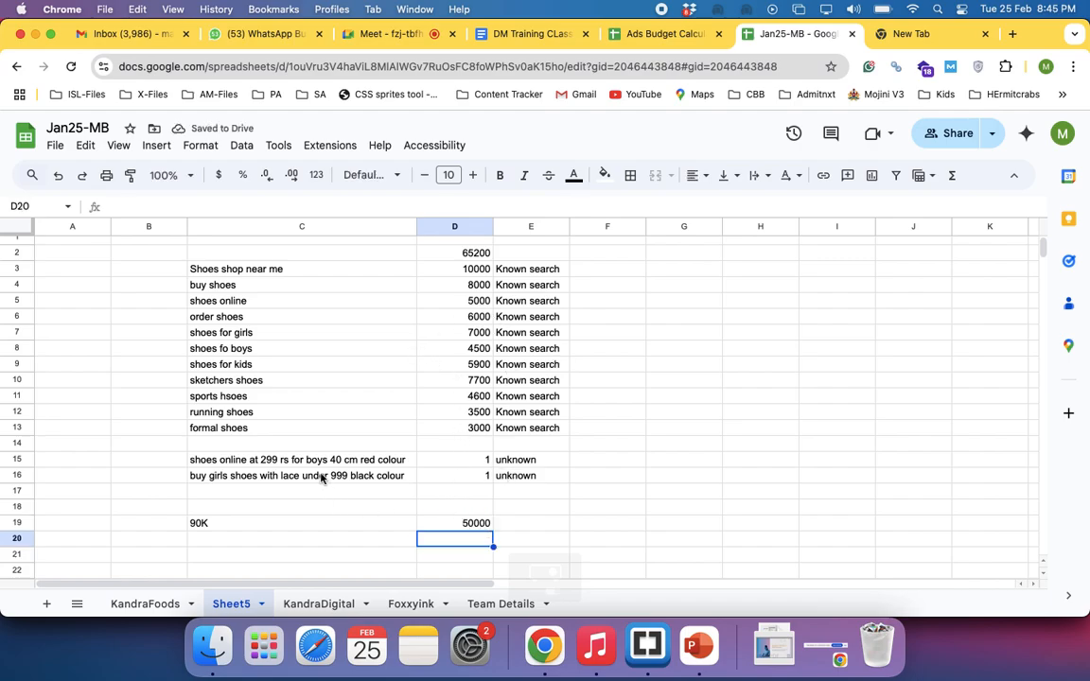
# Examine the two unknown search phrases in C15 and C16, one at a time
pyautogui.moveTo(313, 466); pyautogui.dragTo(359, 515)
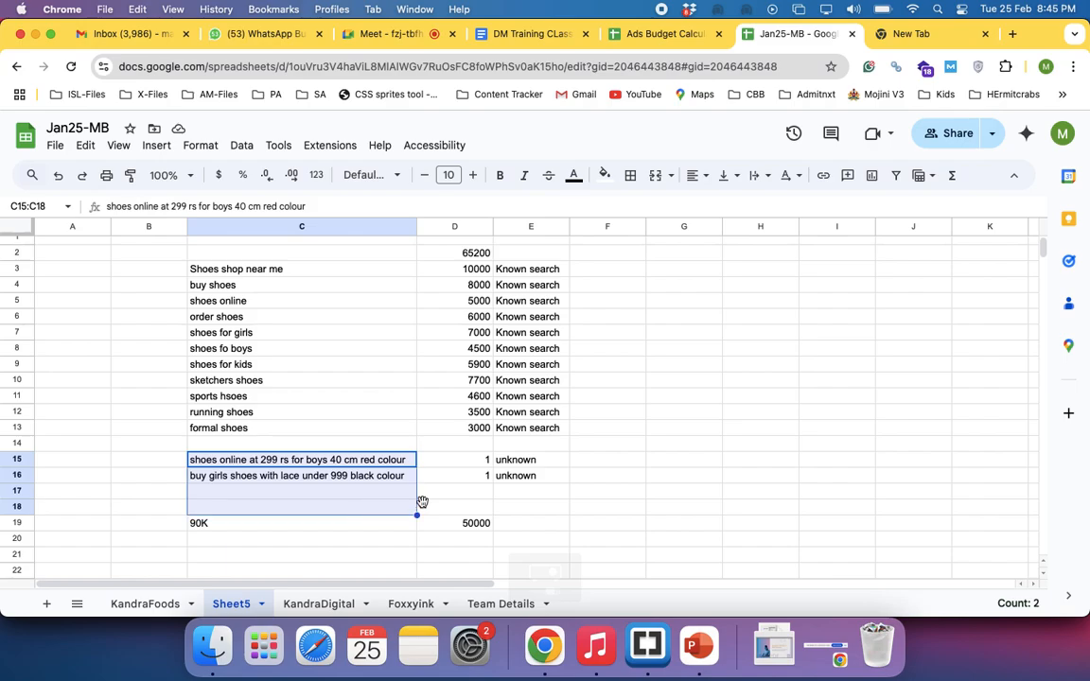
pyautogui.click(316, 476)
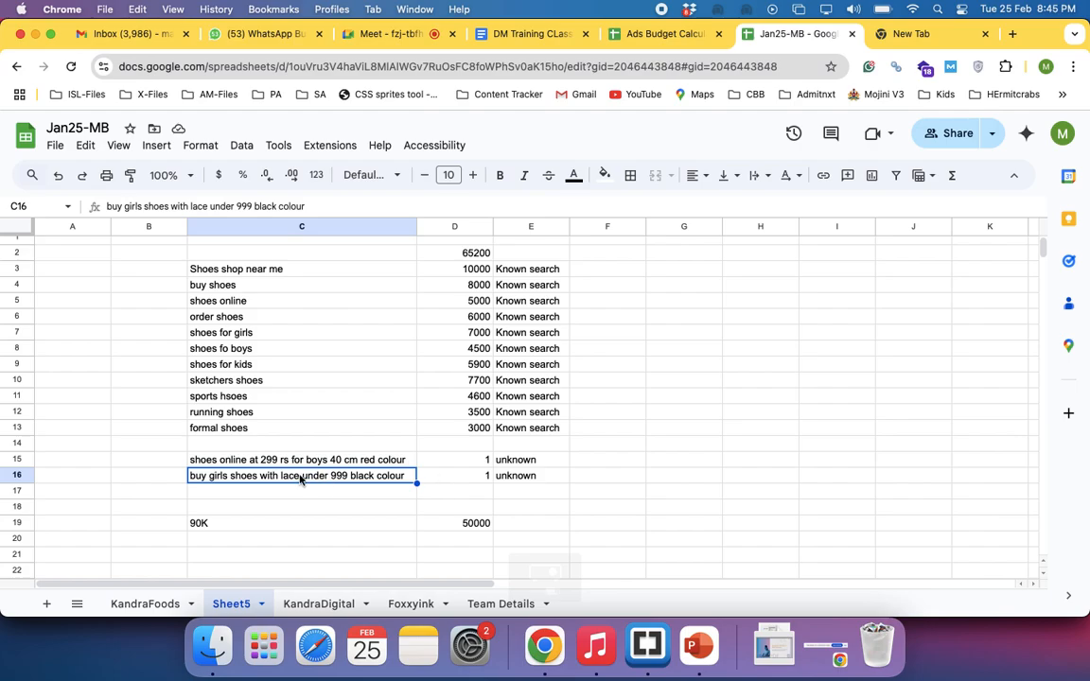
pyautogui.click(338, 463)
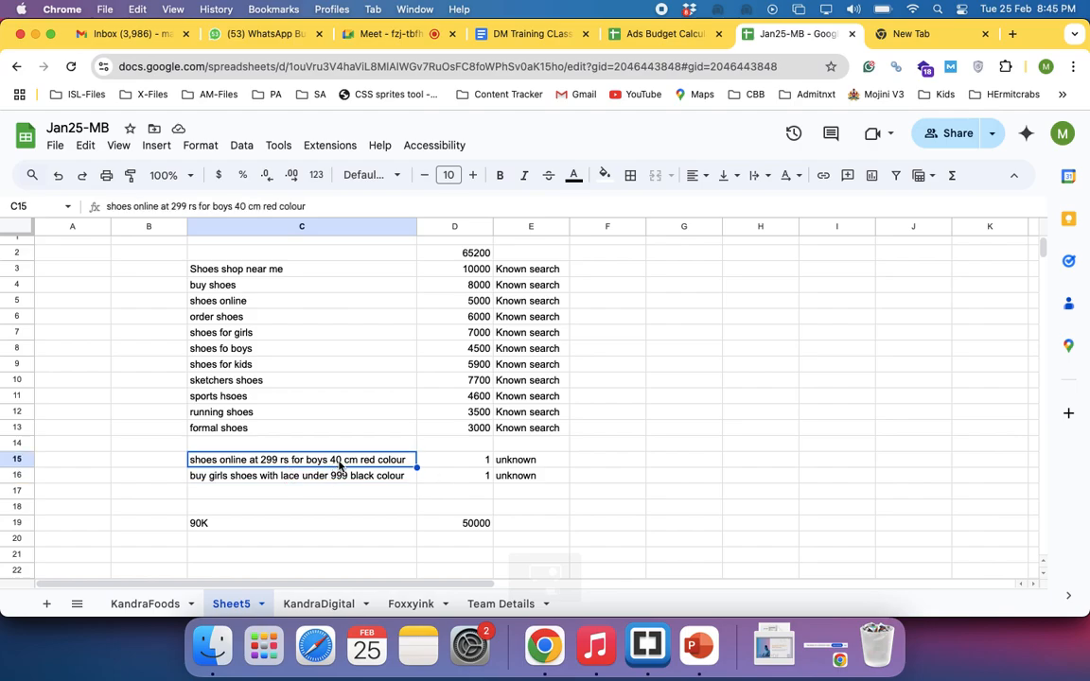
pyautogui.click(595, 463)
pyautogui.click(373, 477)
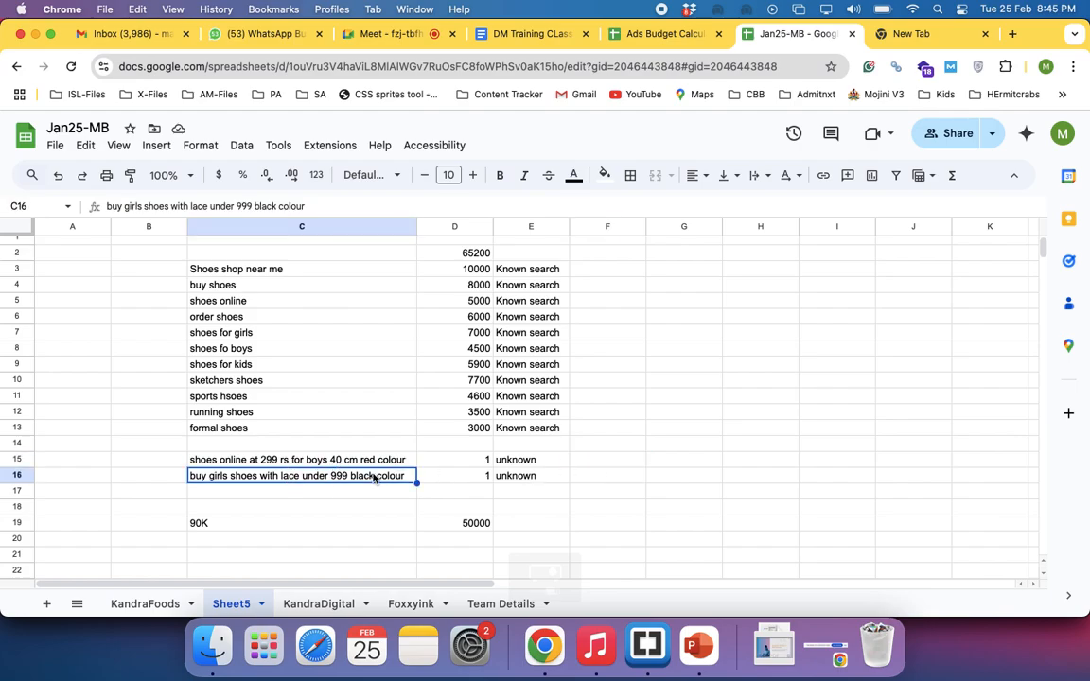
pyautogui.click(338, 462)
pyautogui.click(304, 478)
# Enter the long-phrase advantages "Low competeton", "Highest conversion rate" and "Low CPC" in cells F15 to F17
pyautogui.click(593, 463)
pyautogui.write('Low ')
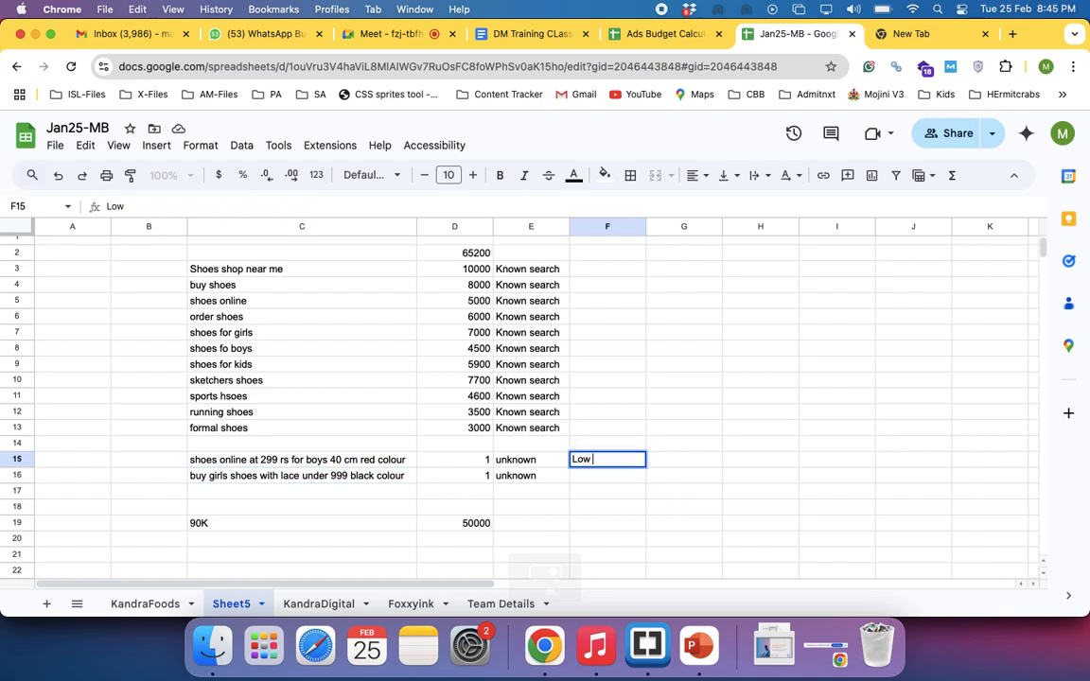
pyautogui.write('competeton')
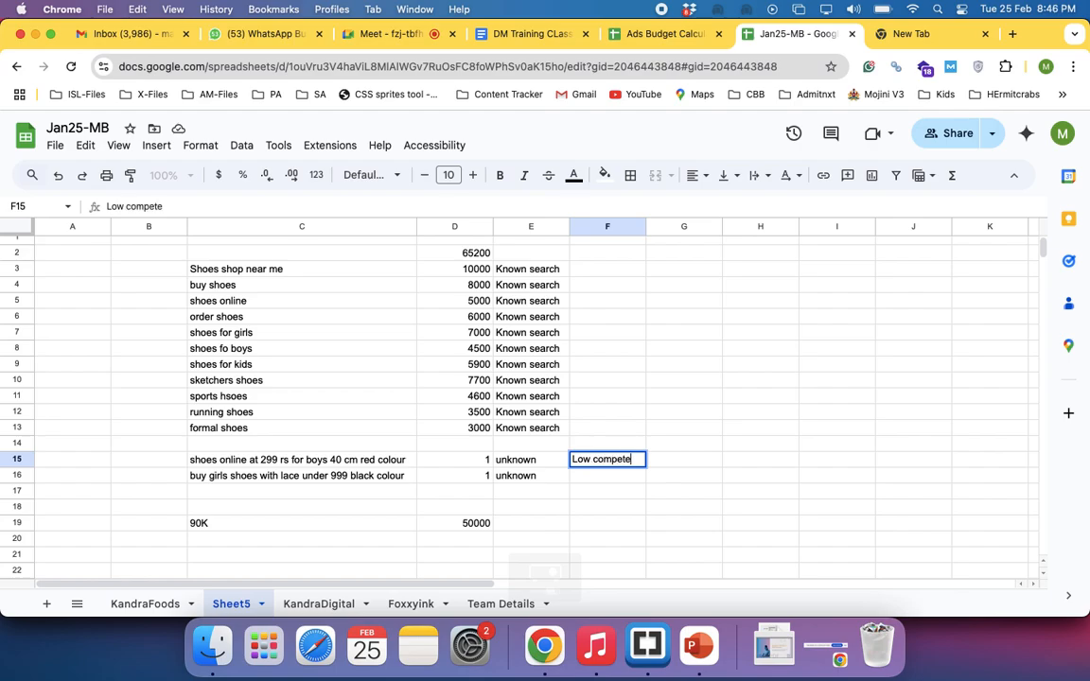
pyautogui.press('Return')
pyautogui.write('Highe')
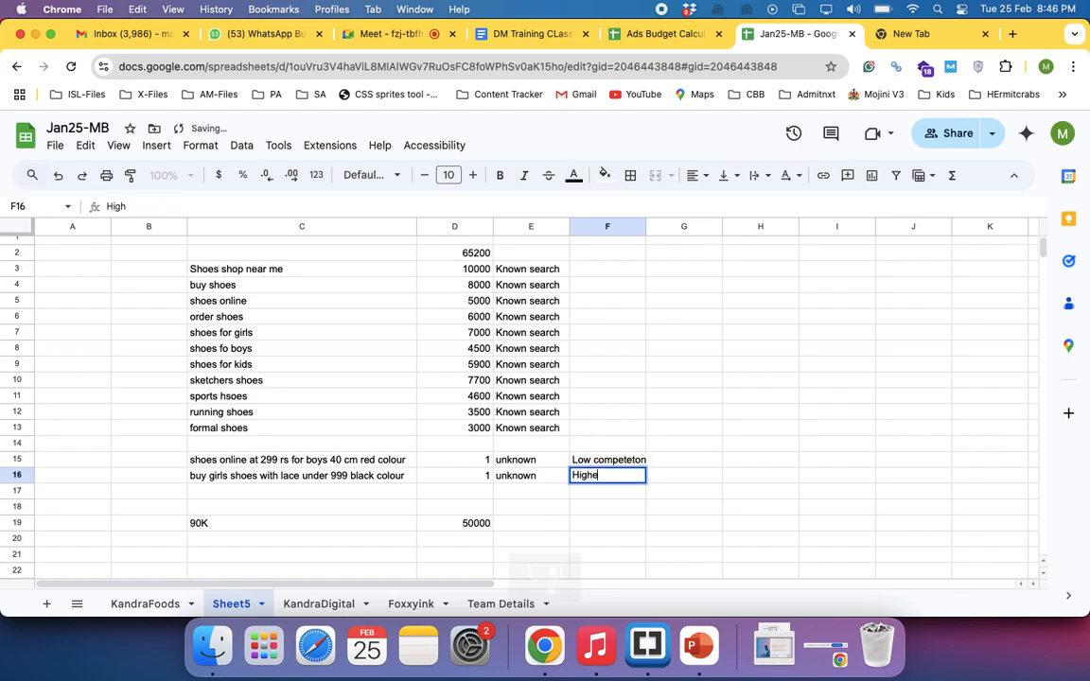
pyautogui.write('st conversion rate')
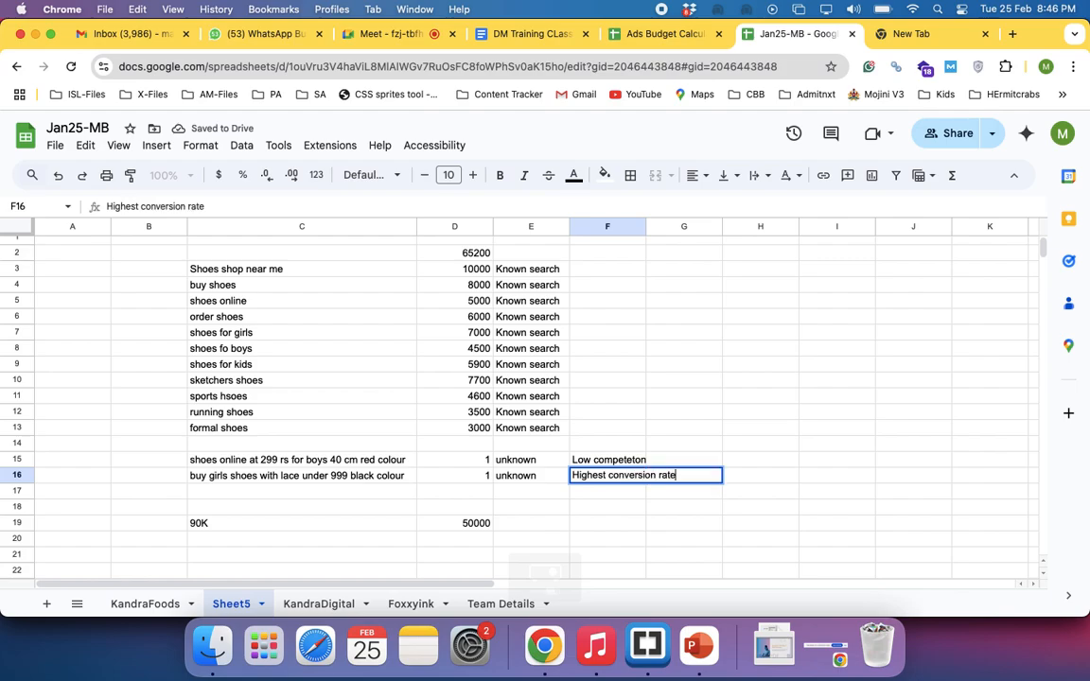
pyautogui.press('Return')
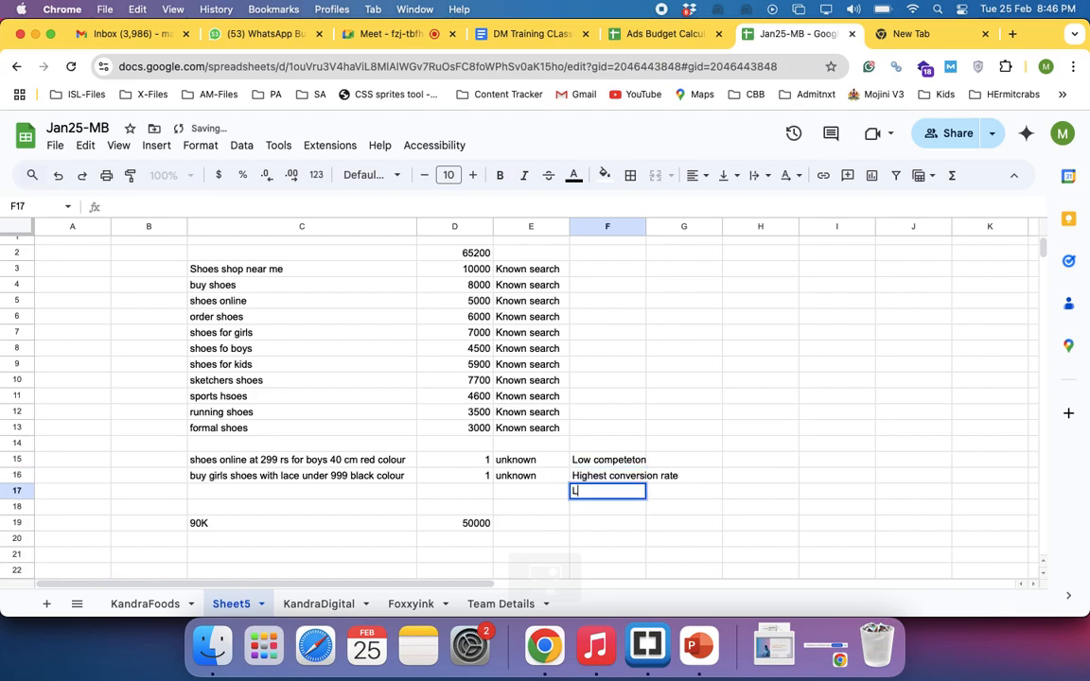
pyautogui.write('Low CC')
pyautogui.press('BackSpace')
pyautogui.write('PC')
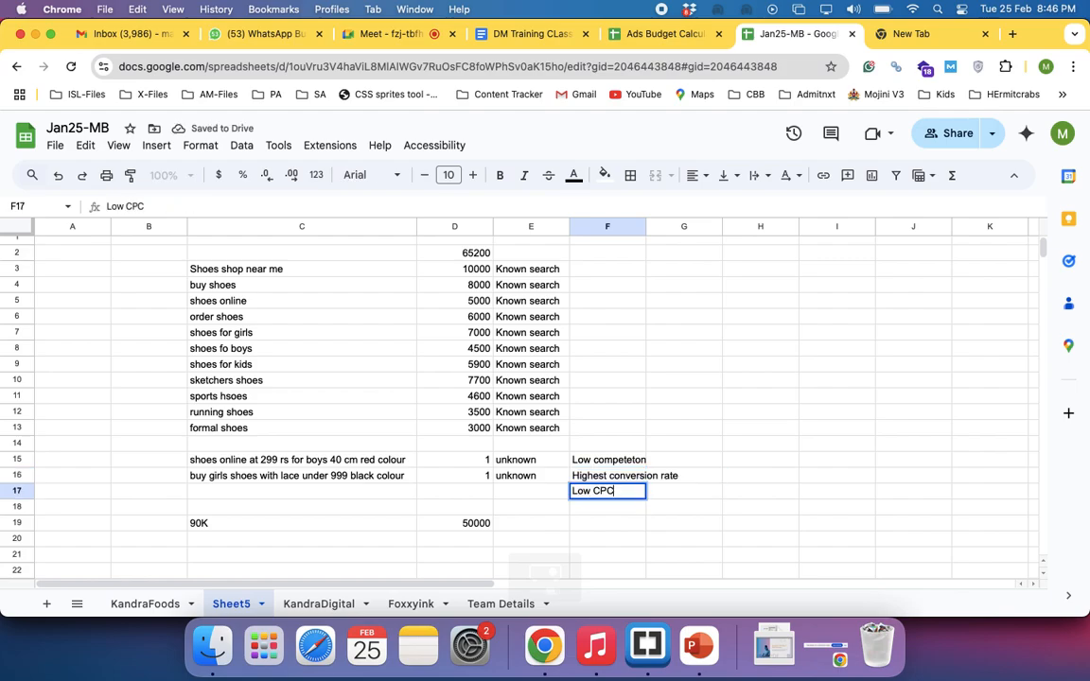
pyautogui.press('Up')
pyautogui.press('Up')
# Compare the advantages in F15:F17 with the unknown phrases in C15:C16 and the known searches in C3:C13
pyautogui.hotkey('shift', 'Up')
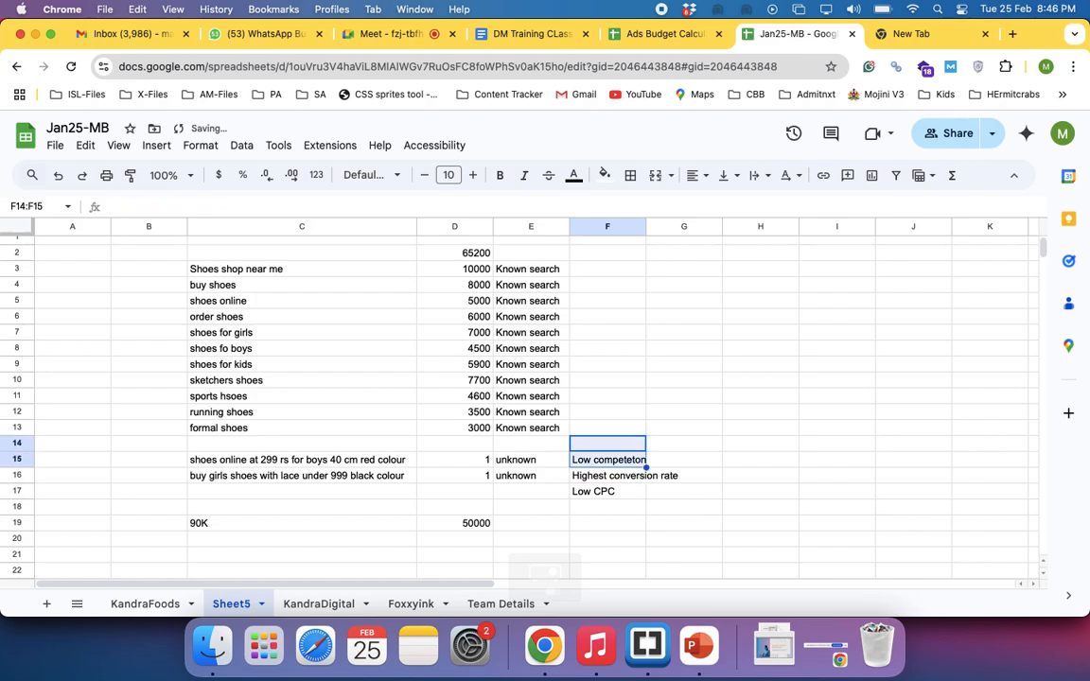
pyautogui.hotkey('shift', 'Down')
pyautogui.hotkey('shift', 'Down')
pyautogui.hotkey('shift', 'Down')
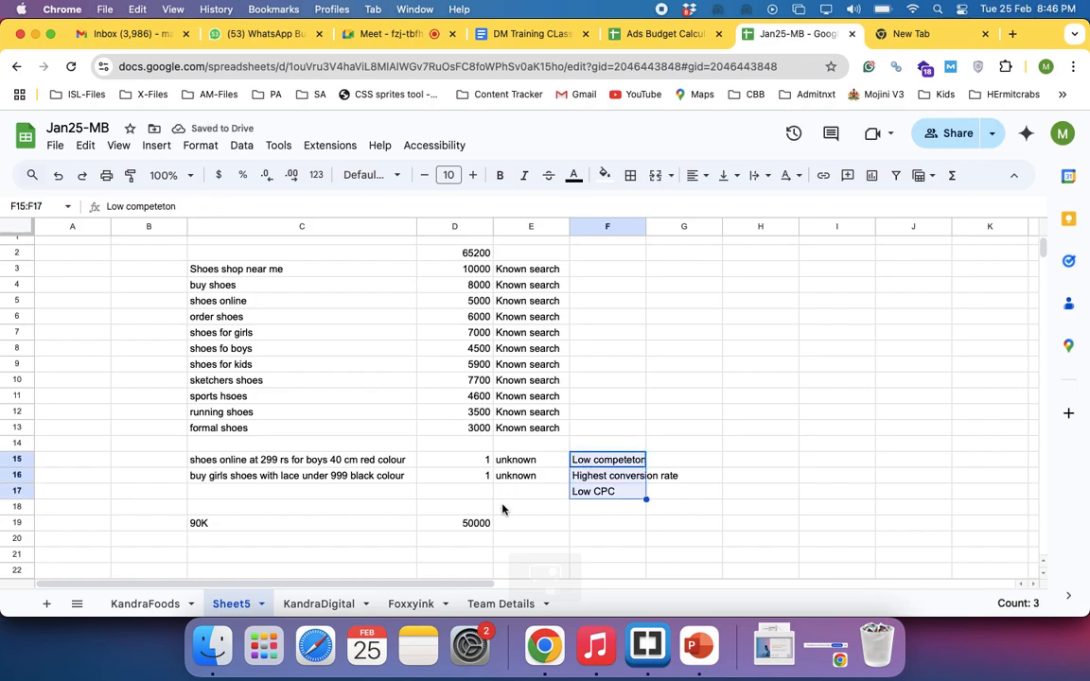
pyautogui.moveTo(336, 463); pyautogui.dragTo(332, 515)
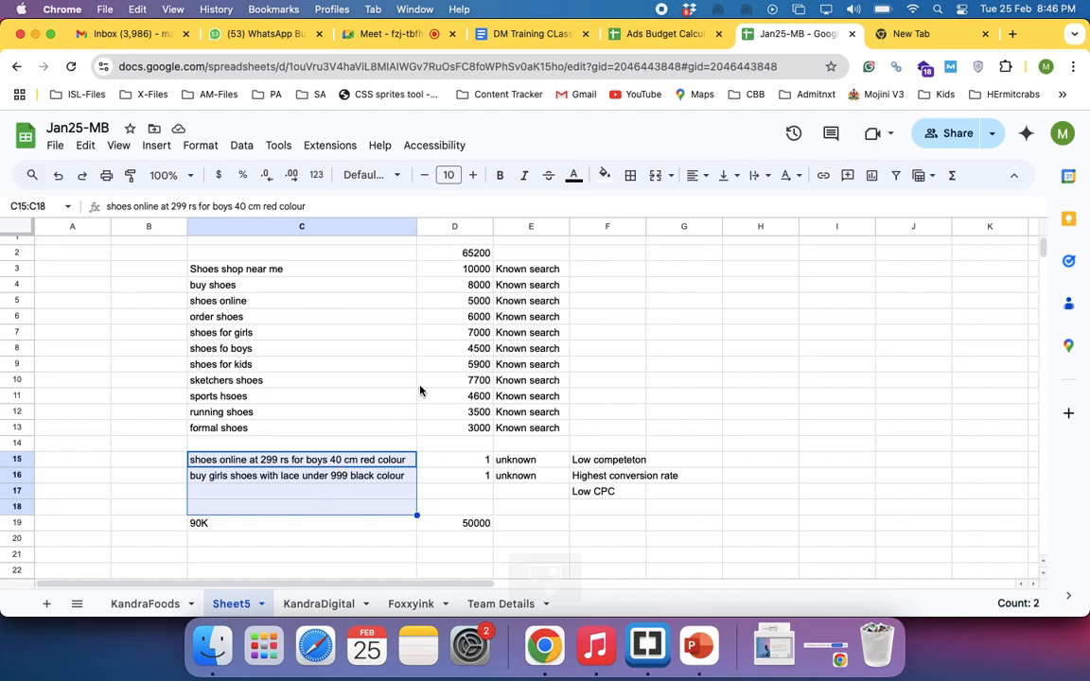
pyautogui.moveTo(235, 267); pyautogui.dragTo(253, 436)
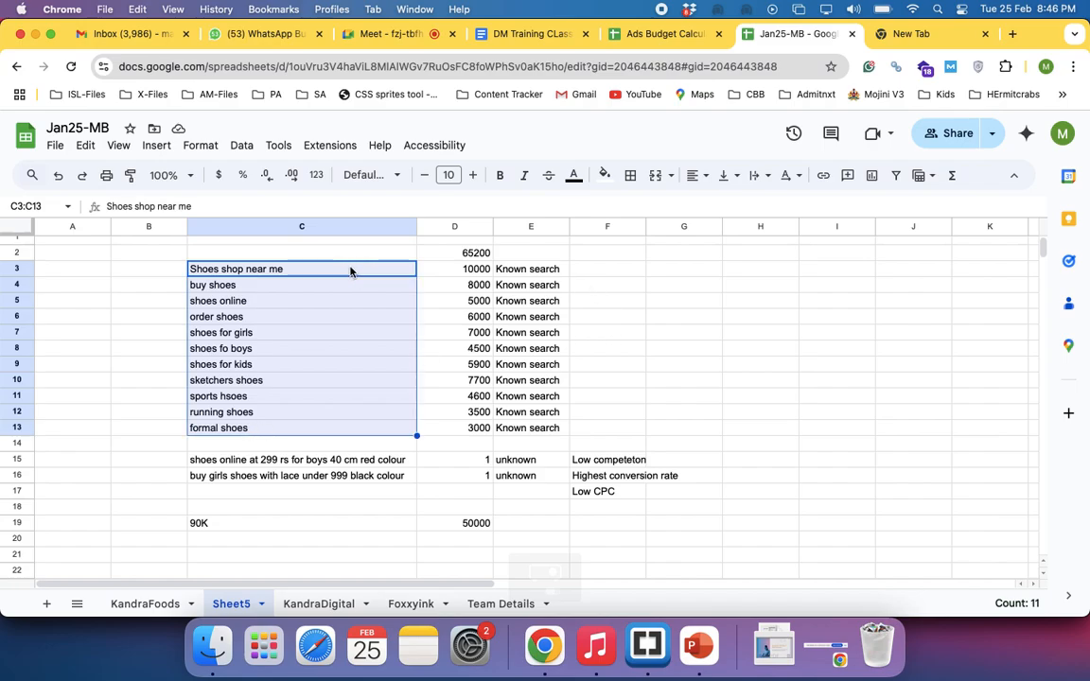
# Enclose the keyword in C3 in square brackets so it reads [Shoes shop near me]
pyautogui.doubleClick(322, 269)
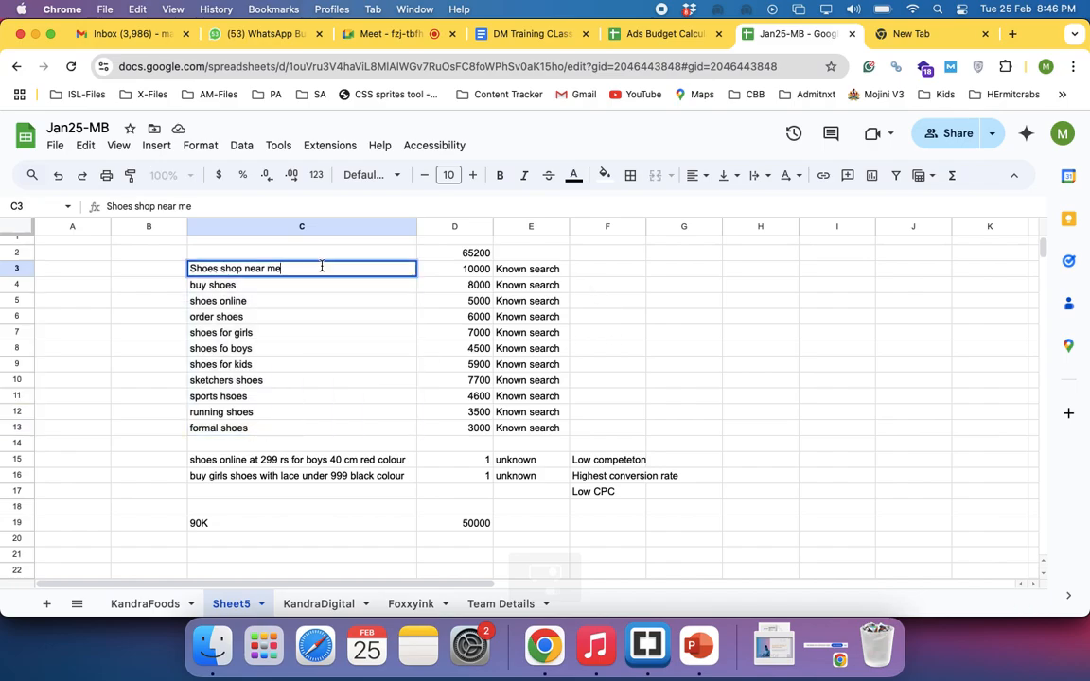
pyautogui.write(']')
pyautogui.click(190, 269)
pyautogui.write('[')
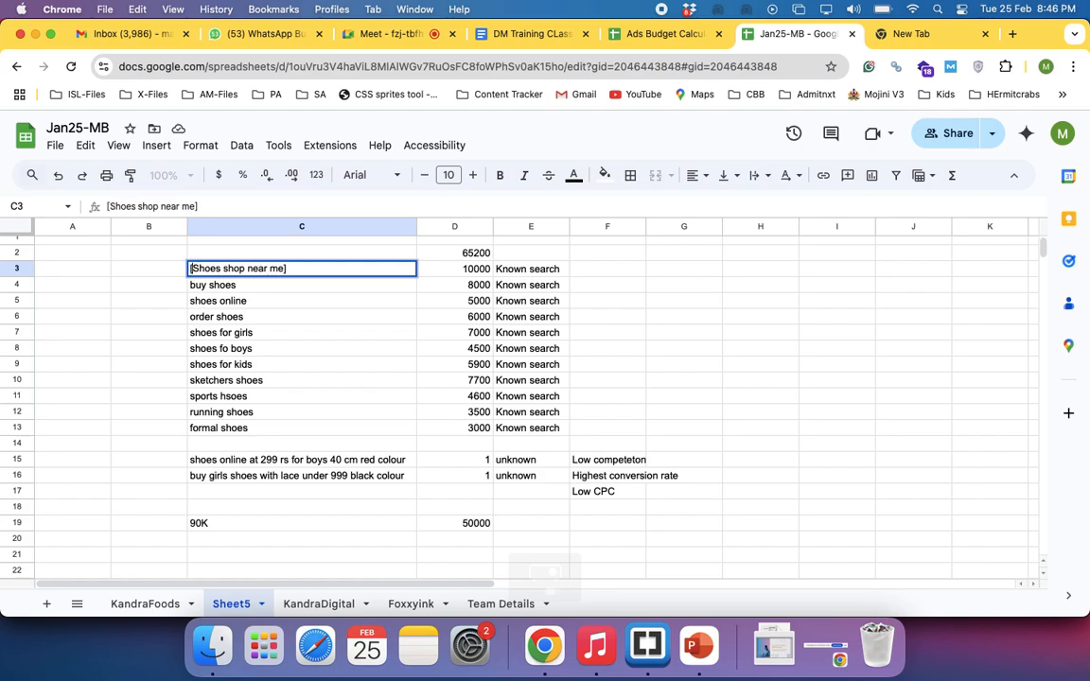
# Enclose the keyword in C4 in square brackets so it reads [buy shoes]
pyautogui.click(260, 285)
pyautogui.doubleClick(259, 283)
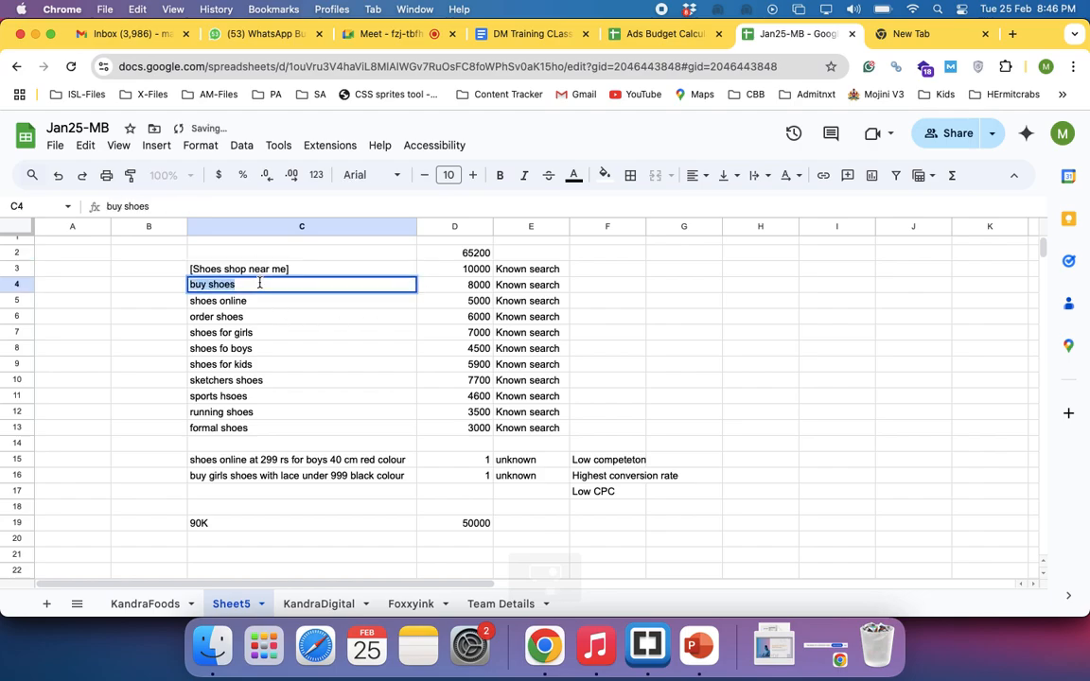
pyautogui.click(260, 283)
pyautogui.write(']')
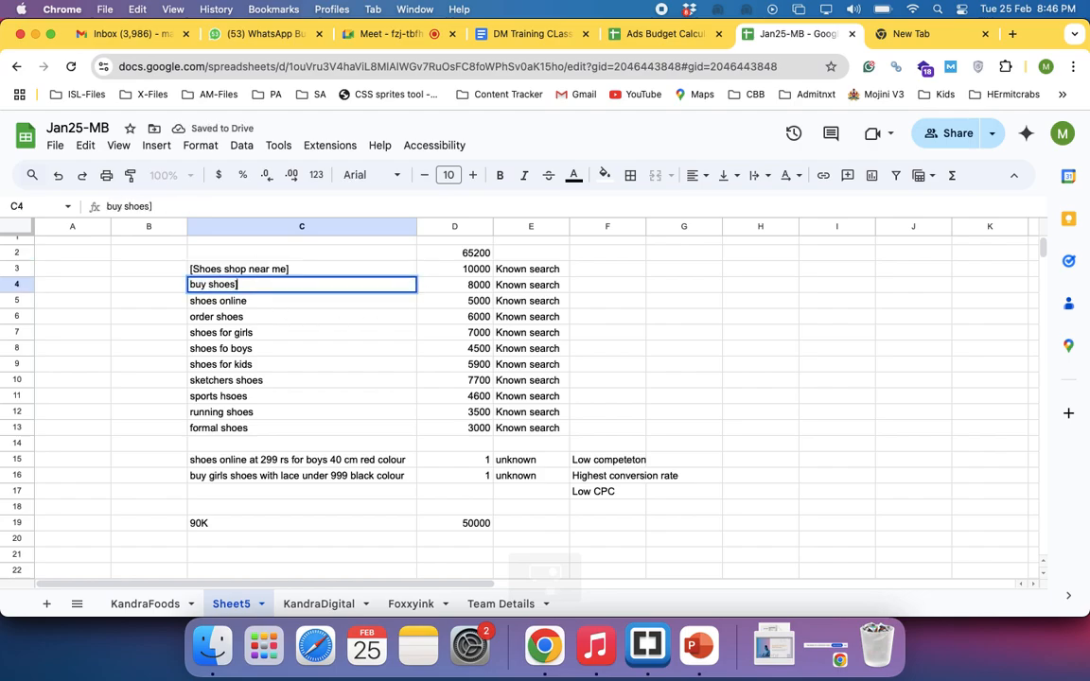
pyautogui.click(192, 283)
pyautogui.write('[')
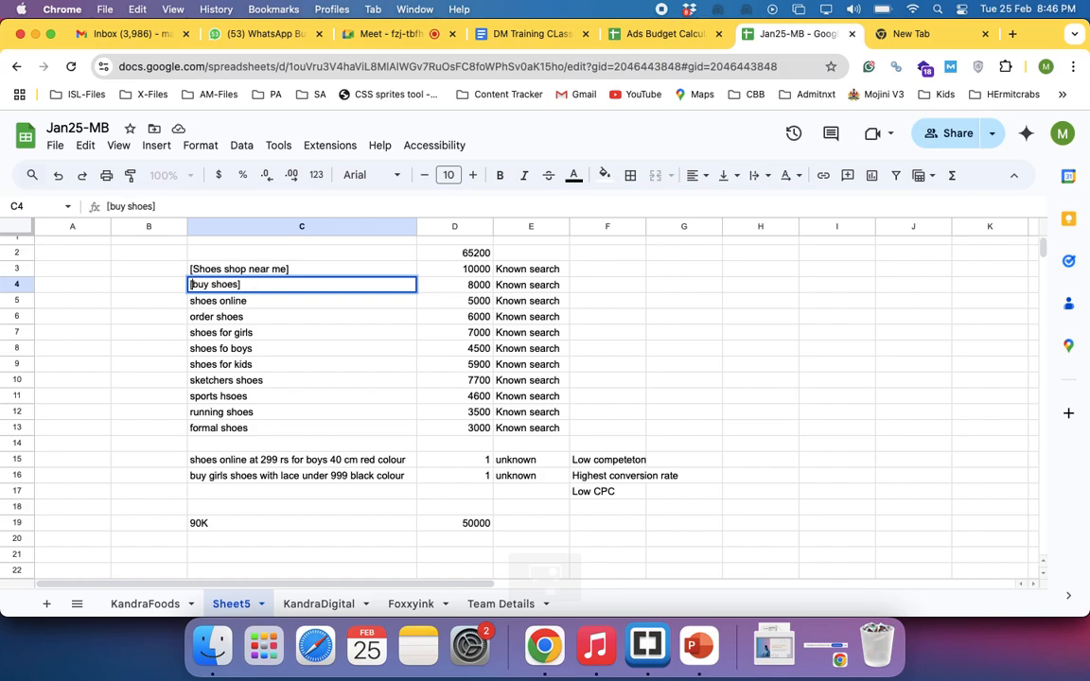
pyautogui.press('Return')
# Enter the example search "buy shoes online" in F4, in the same row as the [buy shoes] keyword
pyautogui.click(608, 289)
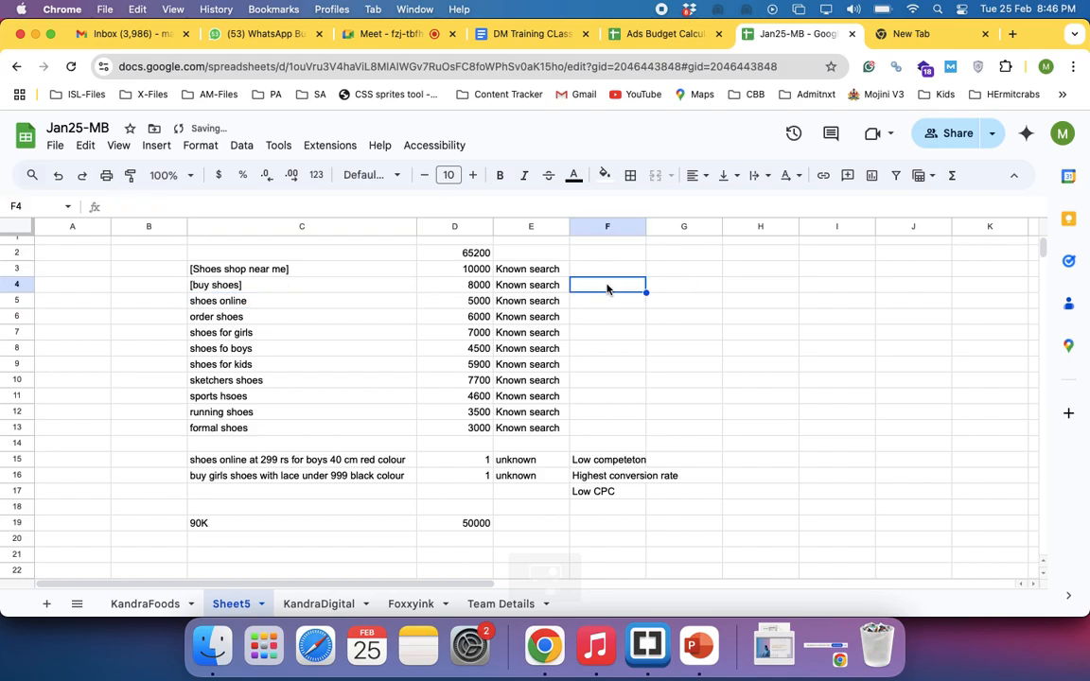
pyautogui.write('buy shoe')
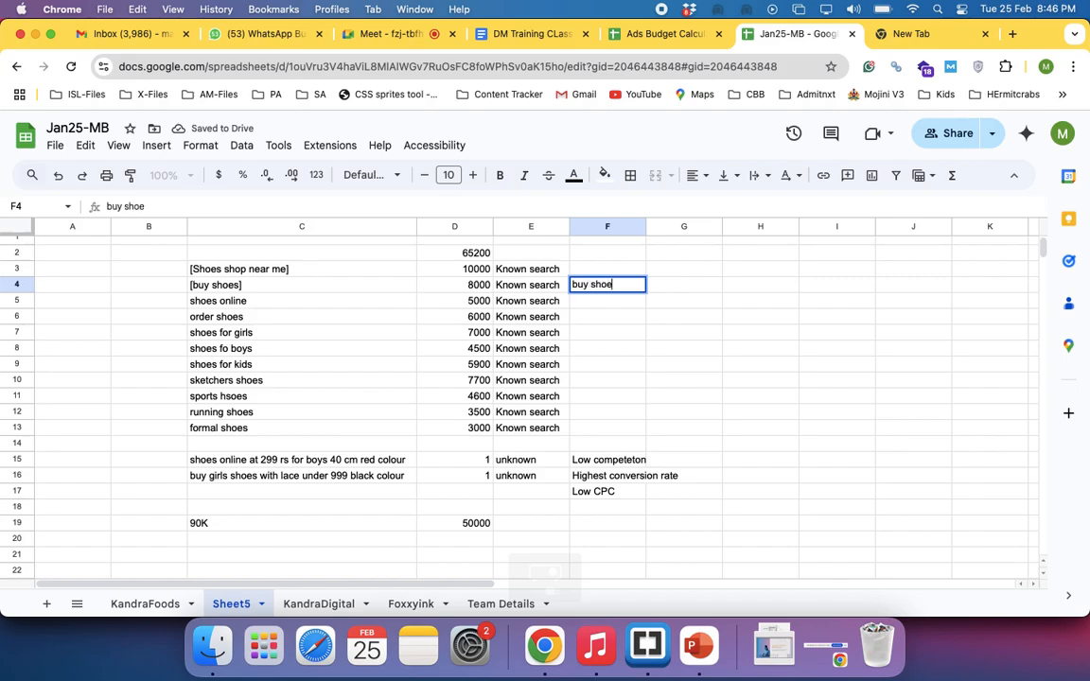
pyautogui.write('s online')
pyautogui.press('Return')
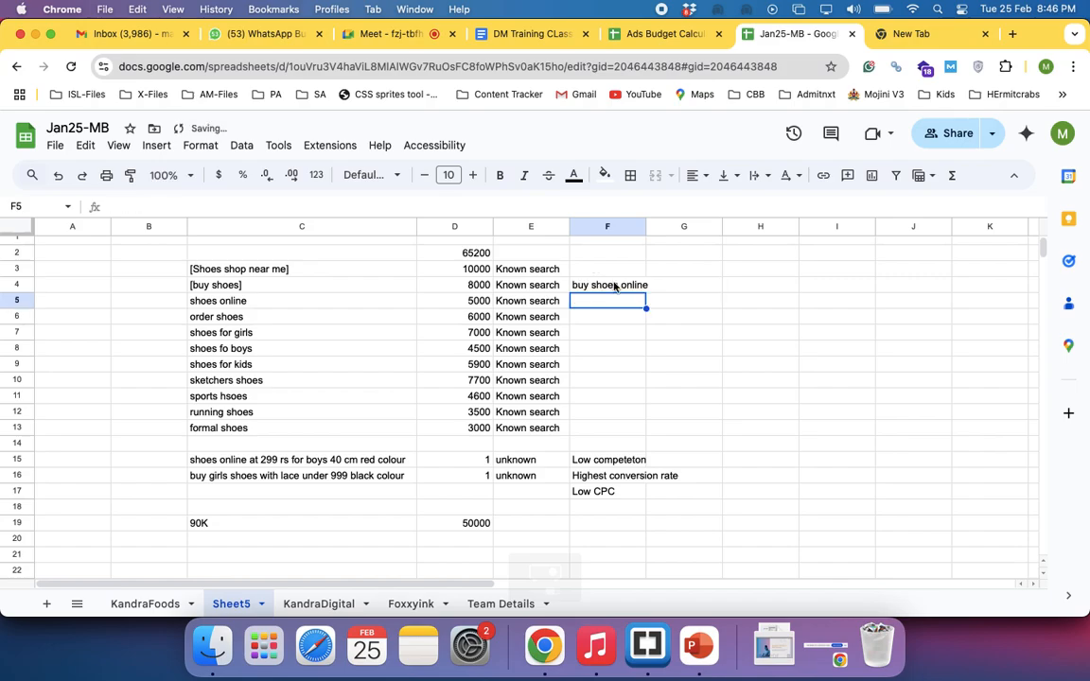
# Enter a second, longer example search "buy shoes online under 399" in G4 beside the one in F4
pyautogui.click(686, 290)
pyautogui.write('buy shoes on')
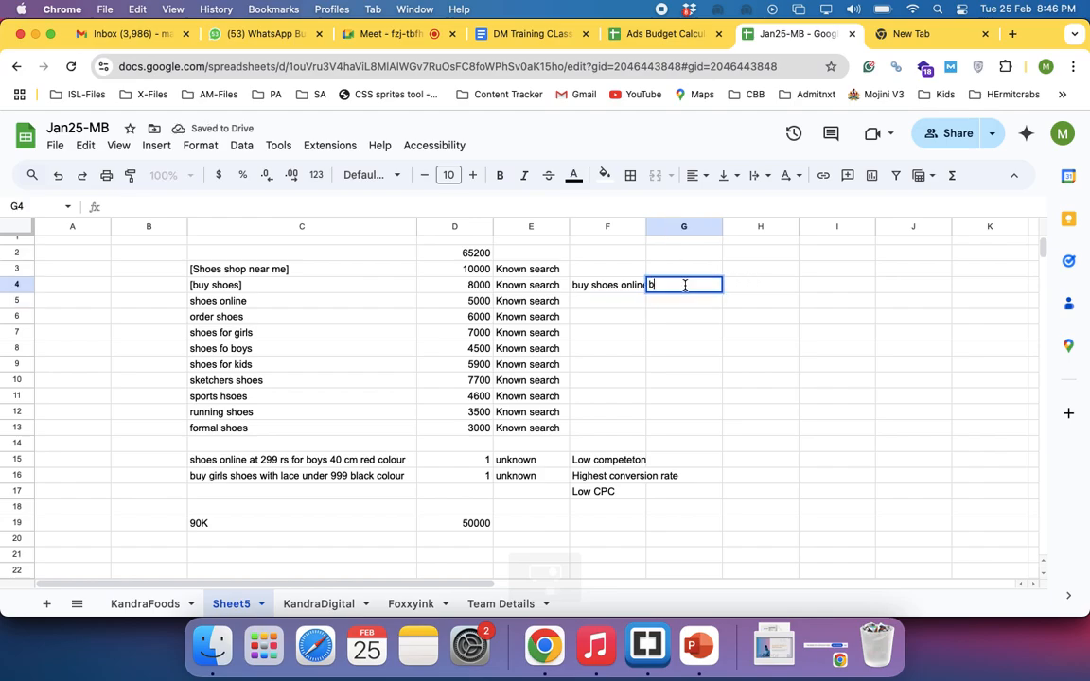
pyautogui.write('li')
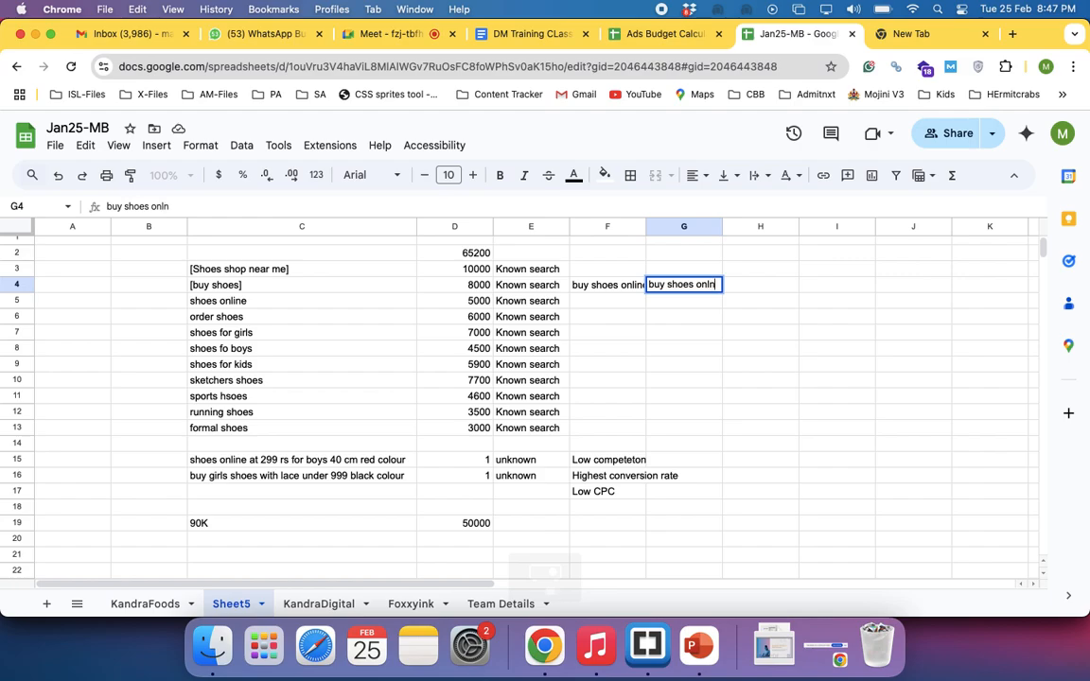
pyautogui.write('ne ne')
pyautogui.press('BackSpace')
pyautogui.press('BackSpace')
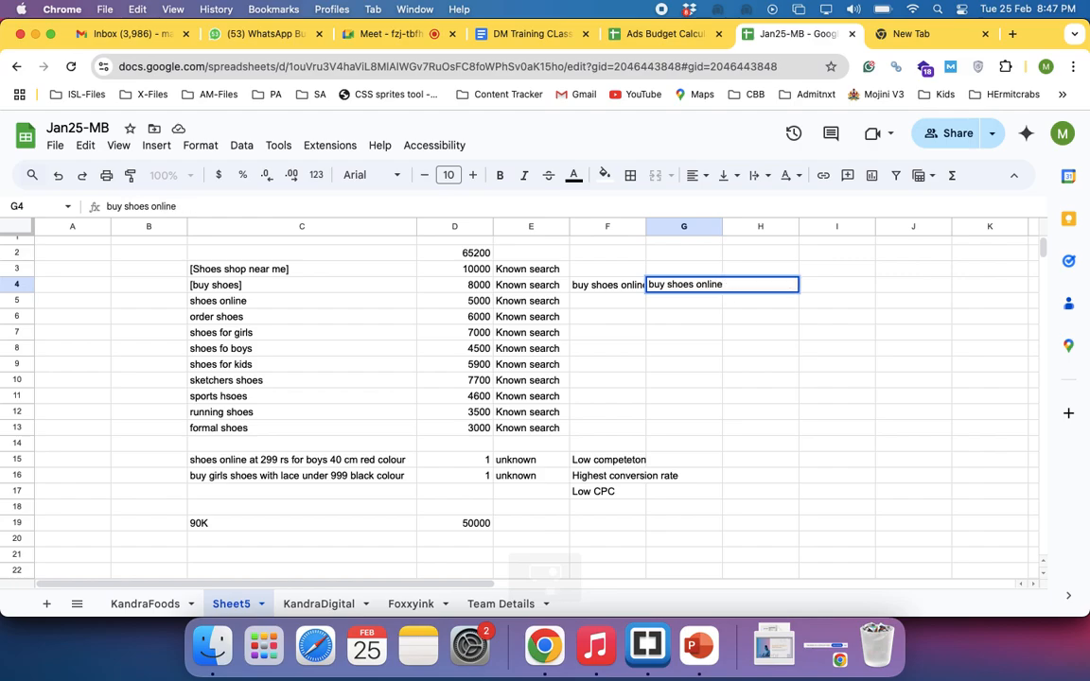
pyautogui.write('under 399')
pyautogui.press('Return')
pyautogui.click(609, 285)
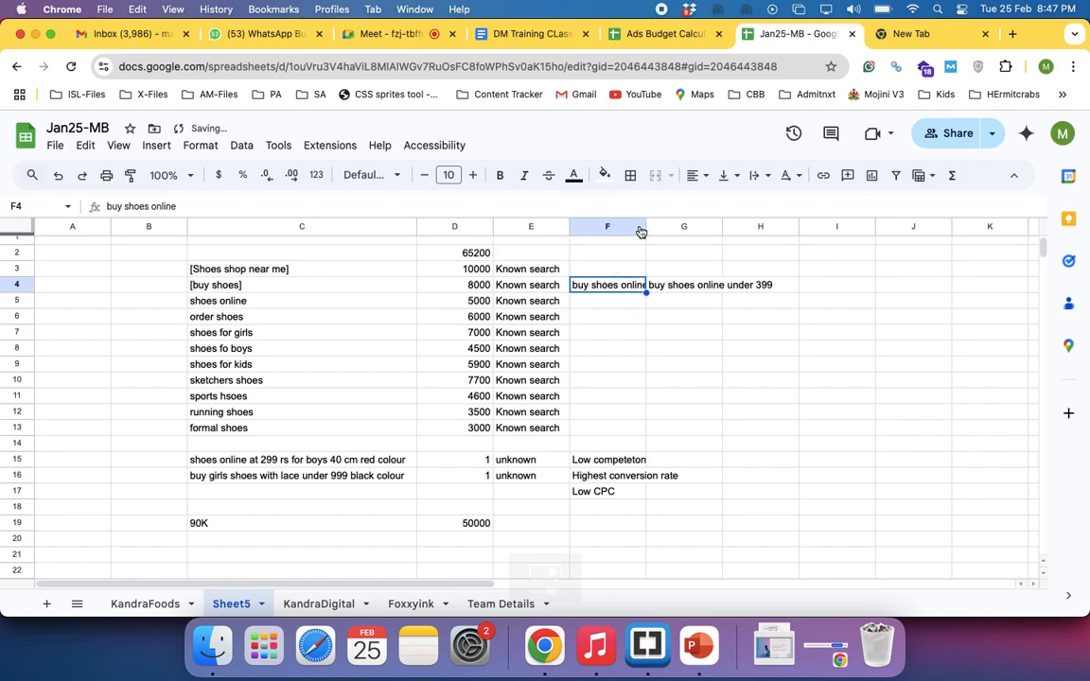
# Widen column F so the example search in F4 fits fully beside the longer example in G4
pyautogui.moveTo(646, 227); pyautogui.dragTo(742, 227)
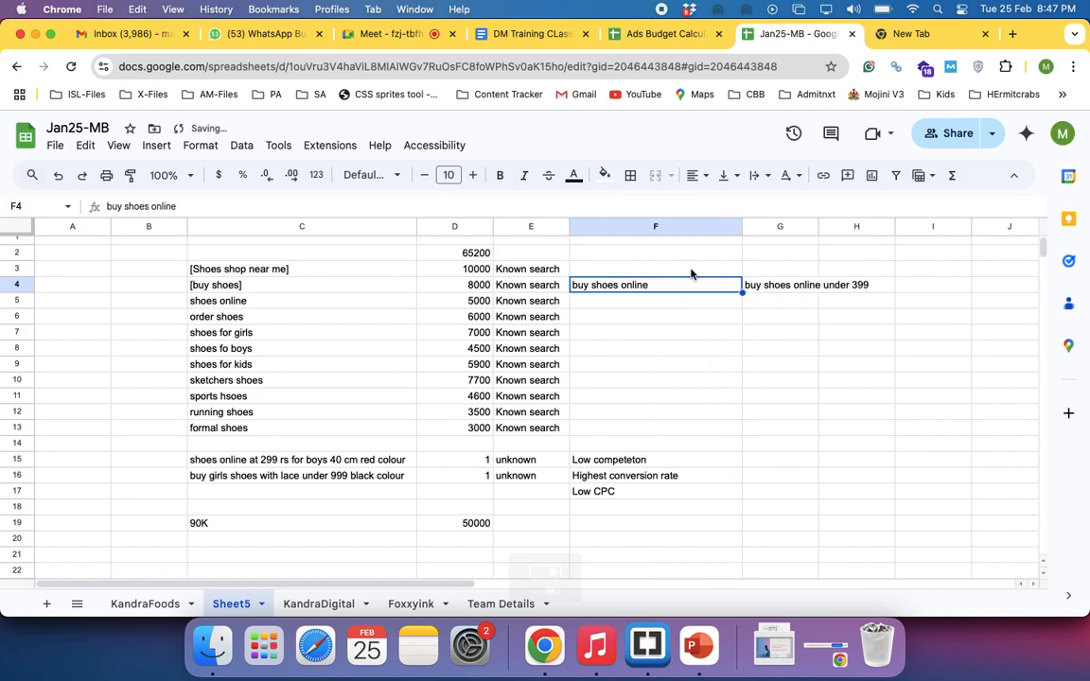
pyautogui.click(782, 285)
pyautogui.click(637, 285)
pyautogui.click(265, 287)
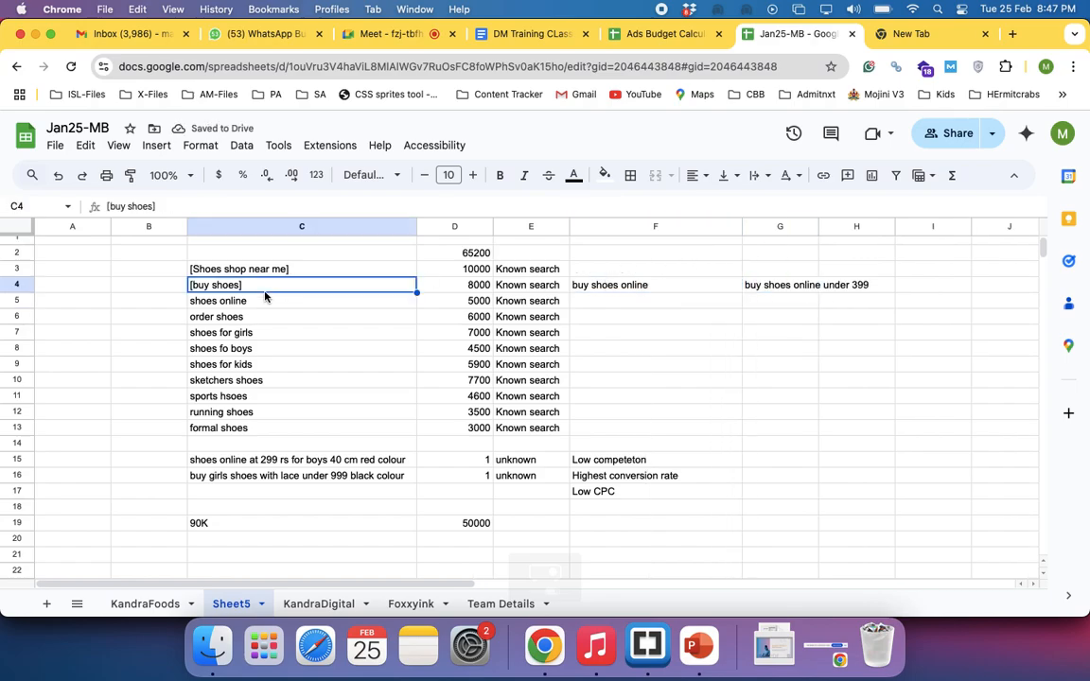
# Add the heading "Exact Match" in C1 above the keyword list and make it bold
pyautogui.click(229, 242)
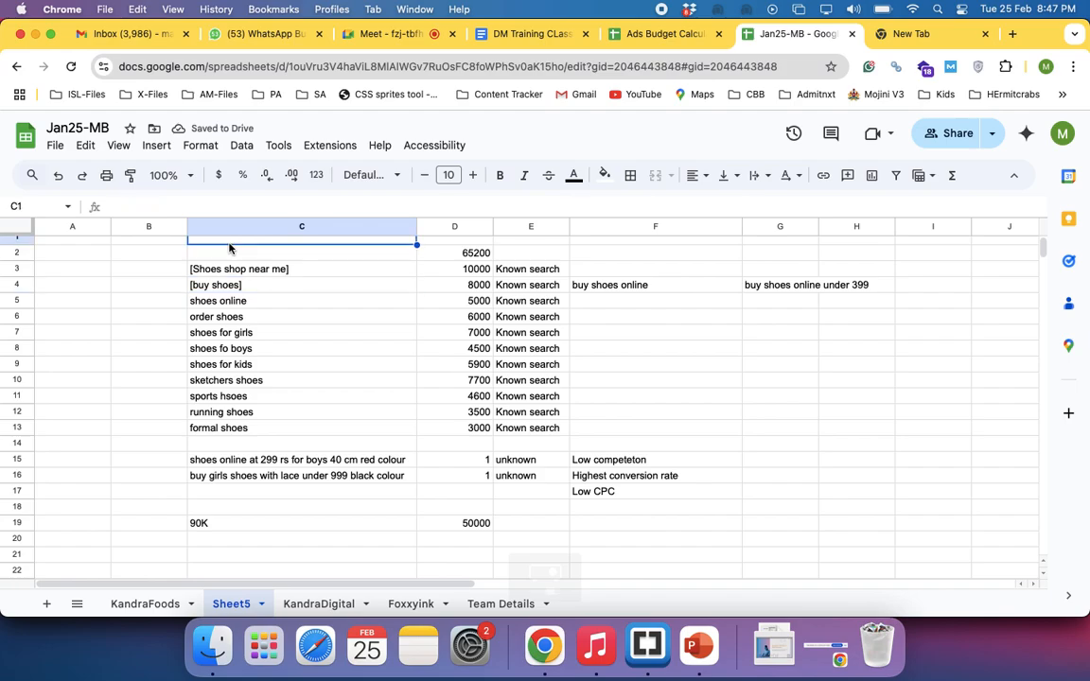
pyautogui.write('Exact Ma')
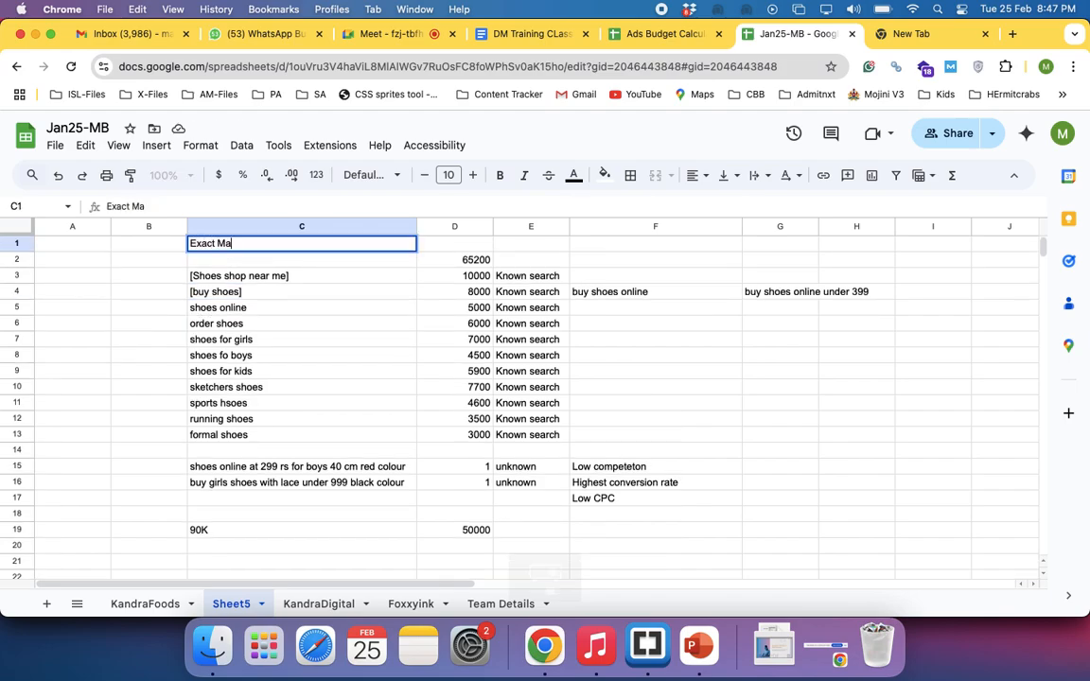
pyautogui.write('tch')
pyautogui.press('Return')
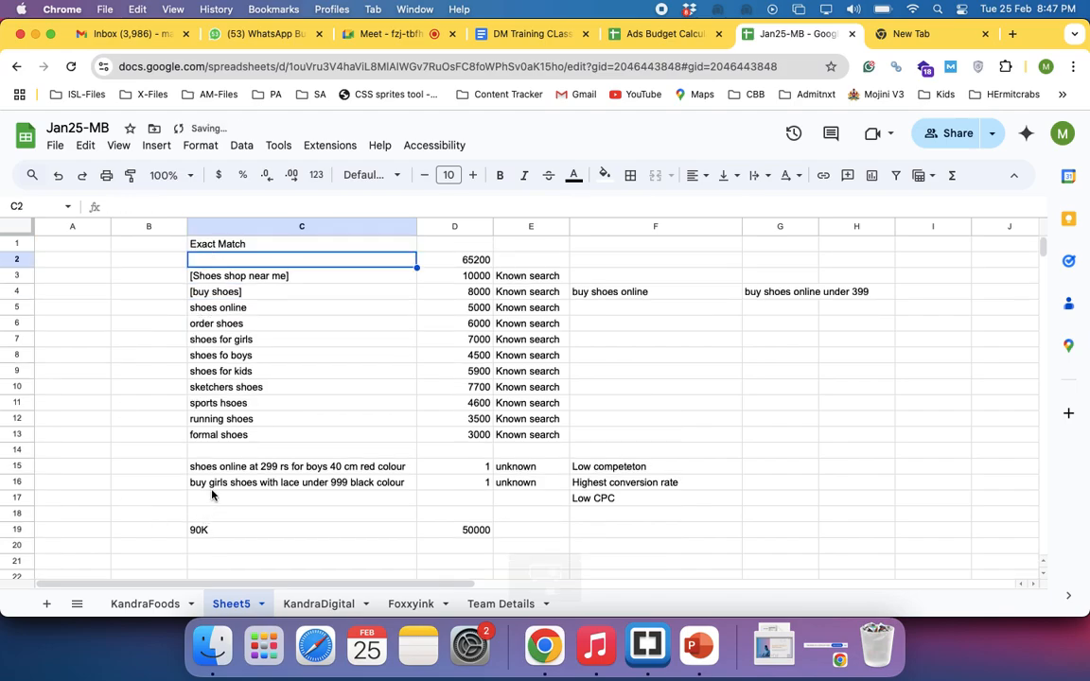
pyautogui.click(207, 244)
pyautogui.press('super+b')
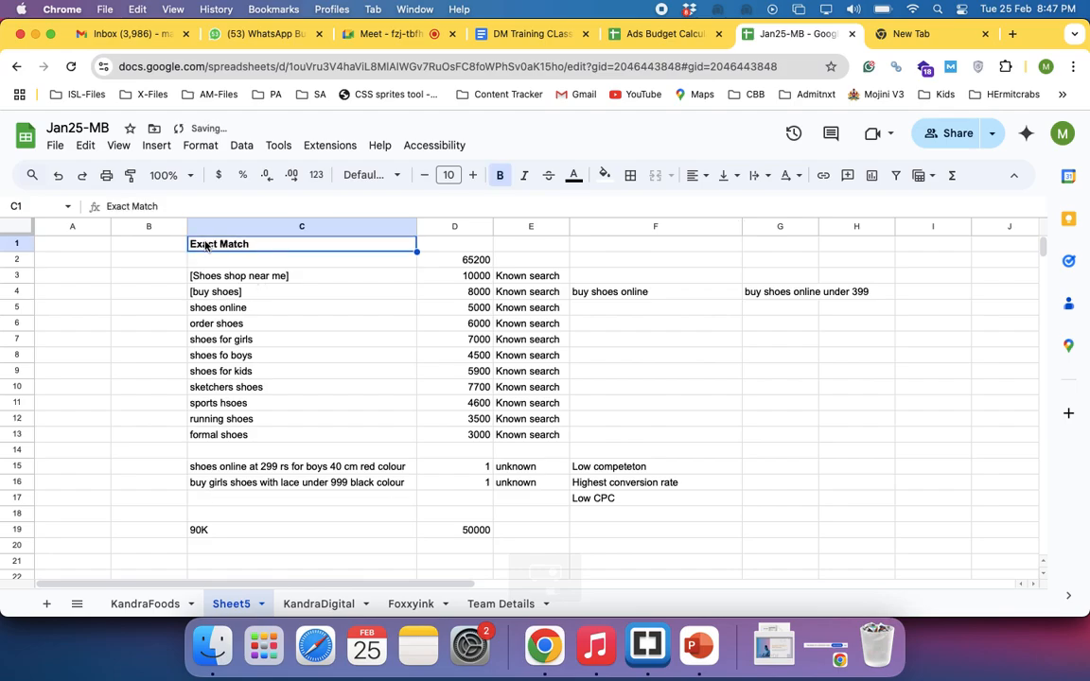
# Replace the square brackets around the C4 keyword with double quotation marks so it reads "buy shoes", and compare it with the example searches in its row
pyautogui.click(286, 295)
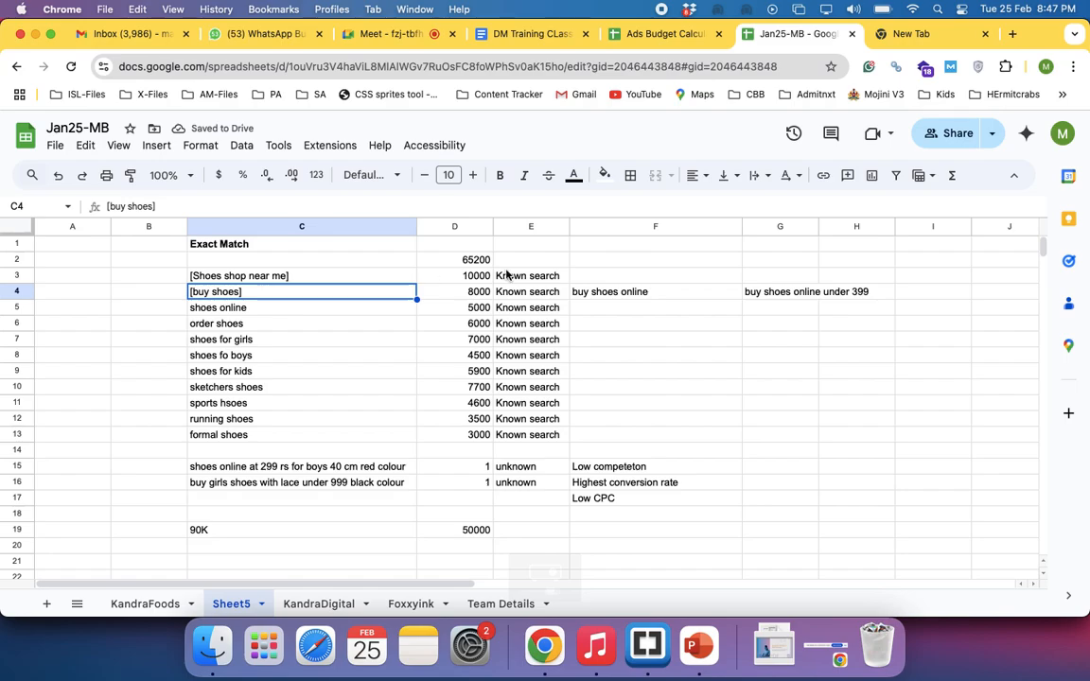
pyautogui.click(627, 292)
pyautogui.click(781, 294)
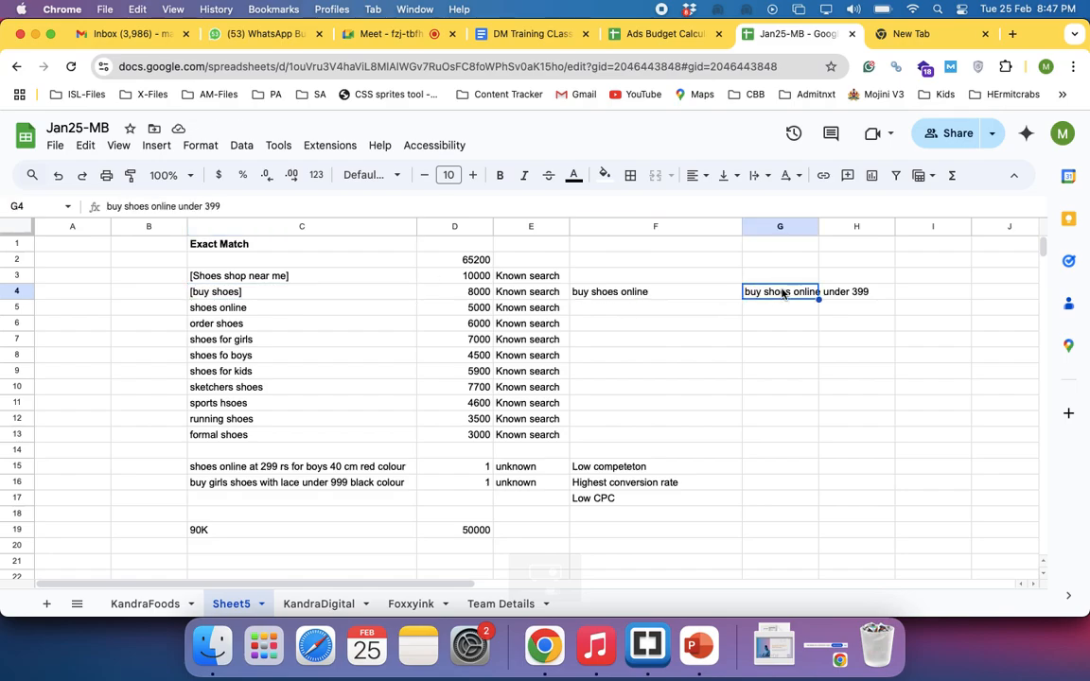
pyautogui.doubleClick(254, 293)
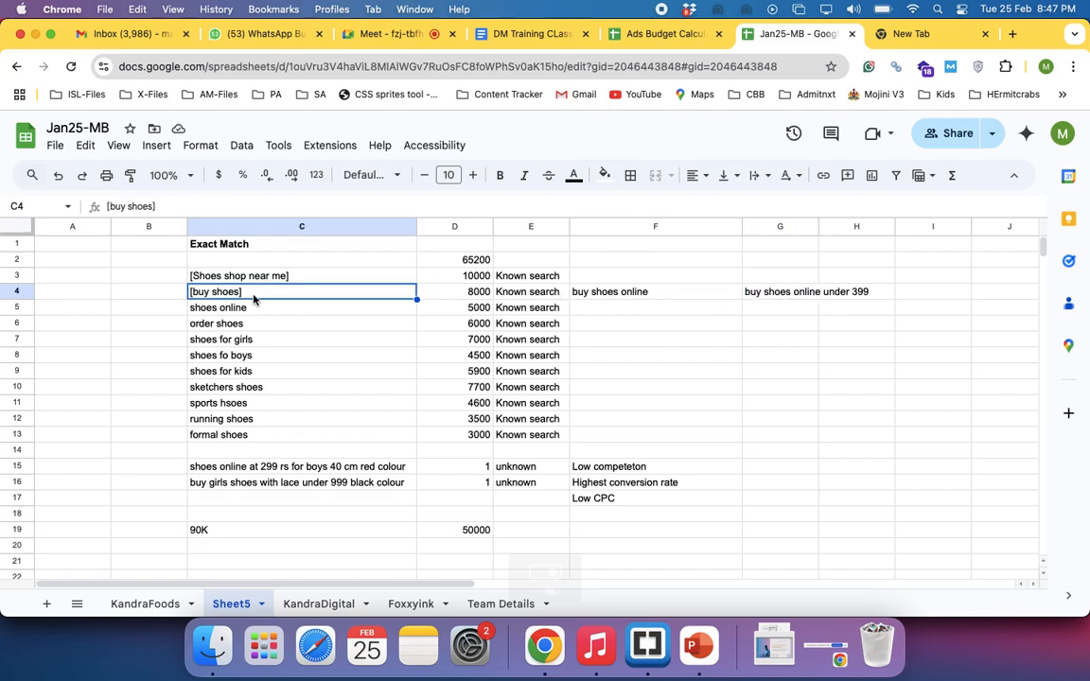
pyautogui.press('BackSpace')
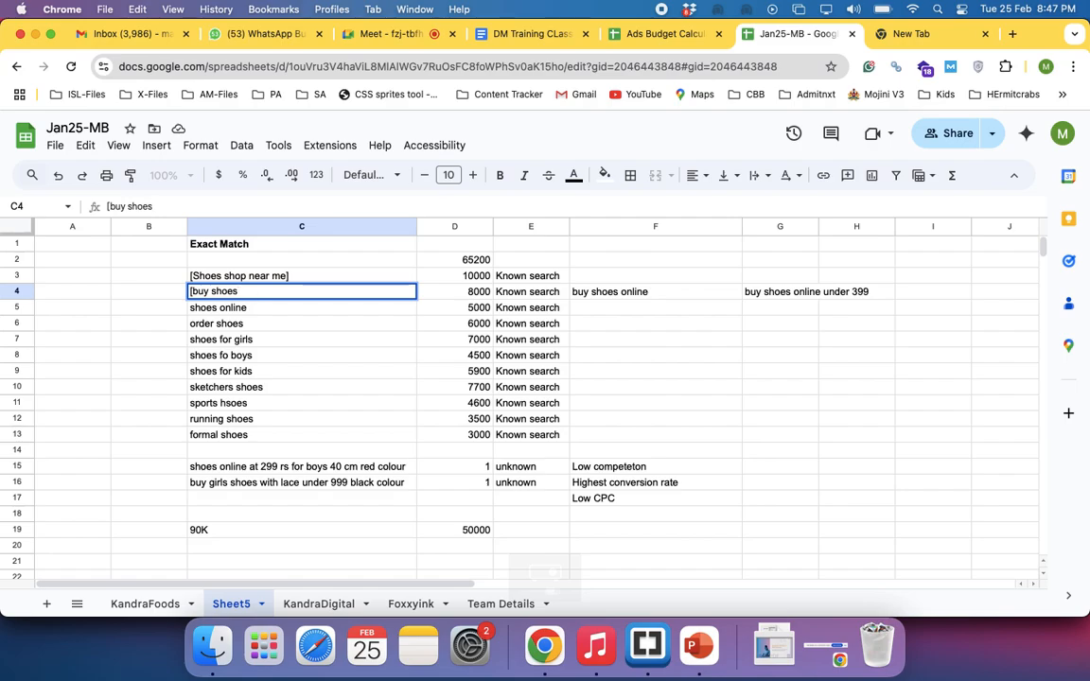
pyautogui.write('"')
pyautogui.click(193, 292)
pyautogui.press('BackSpace')
pyautogui.write('"')
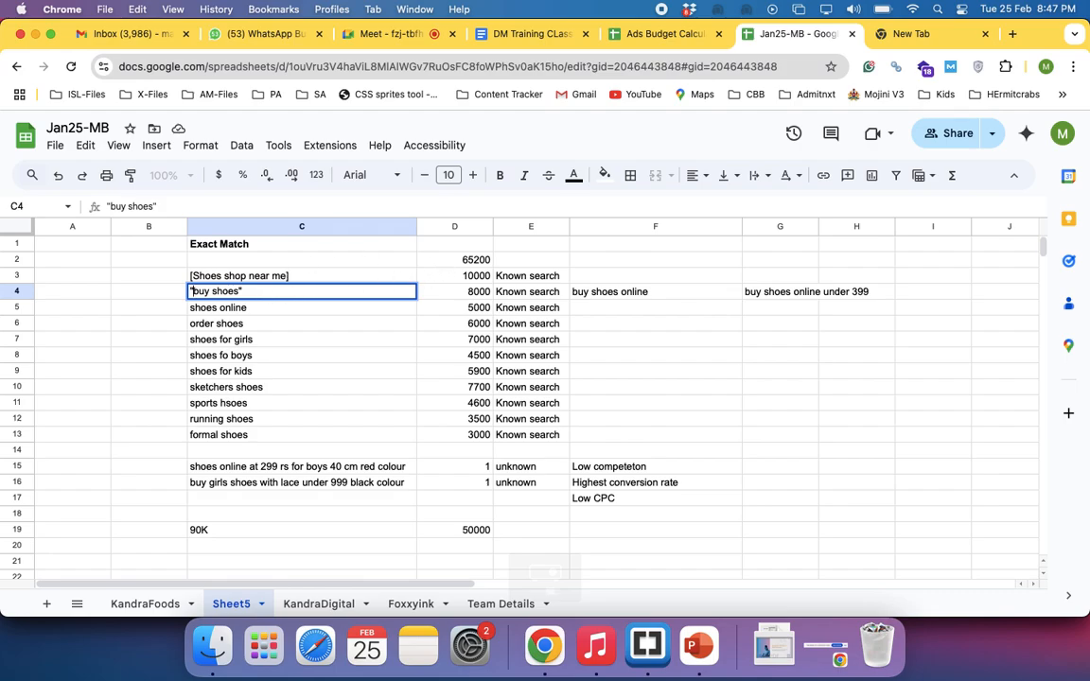
pyautogui.press('Return')
pyautogui.click(234, 295)
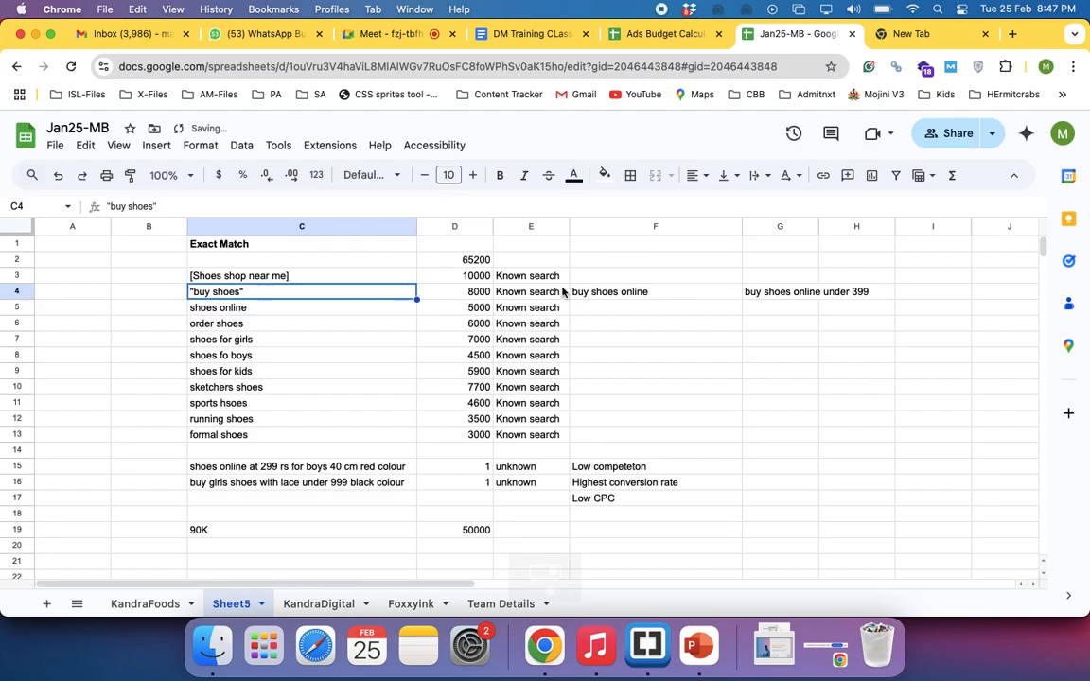
pyautogui.click(628, 291)
pyautogui.click(779, 298)
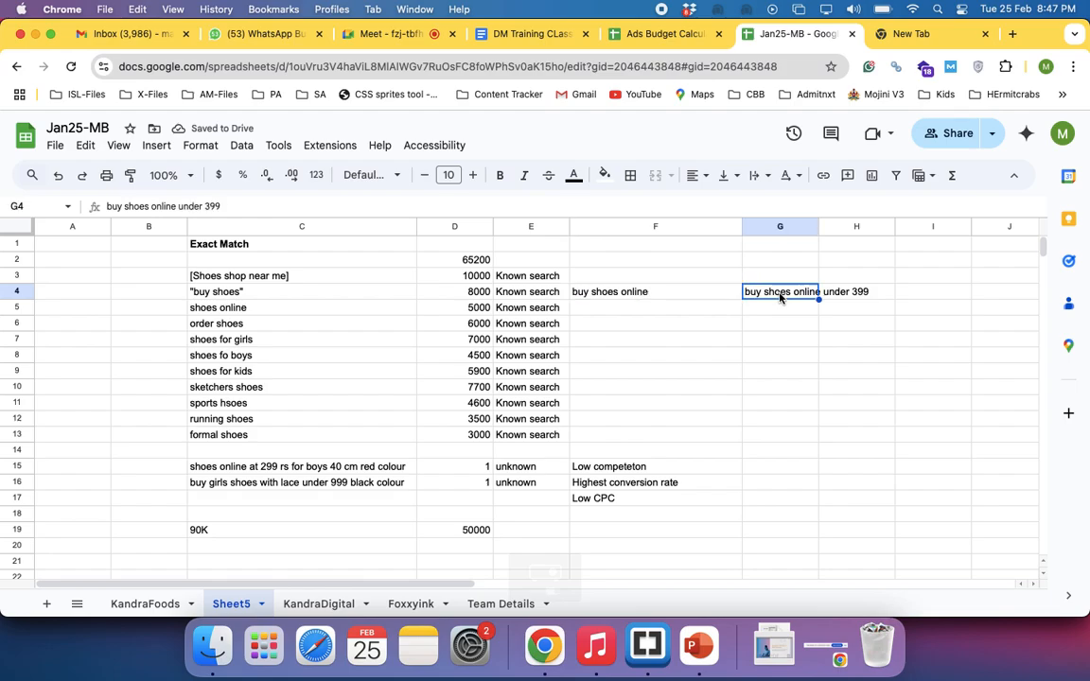
pyautogui.click(855, 286)
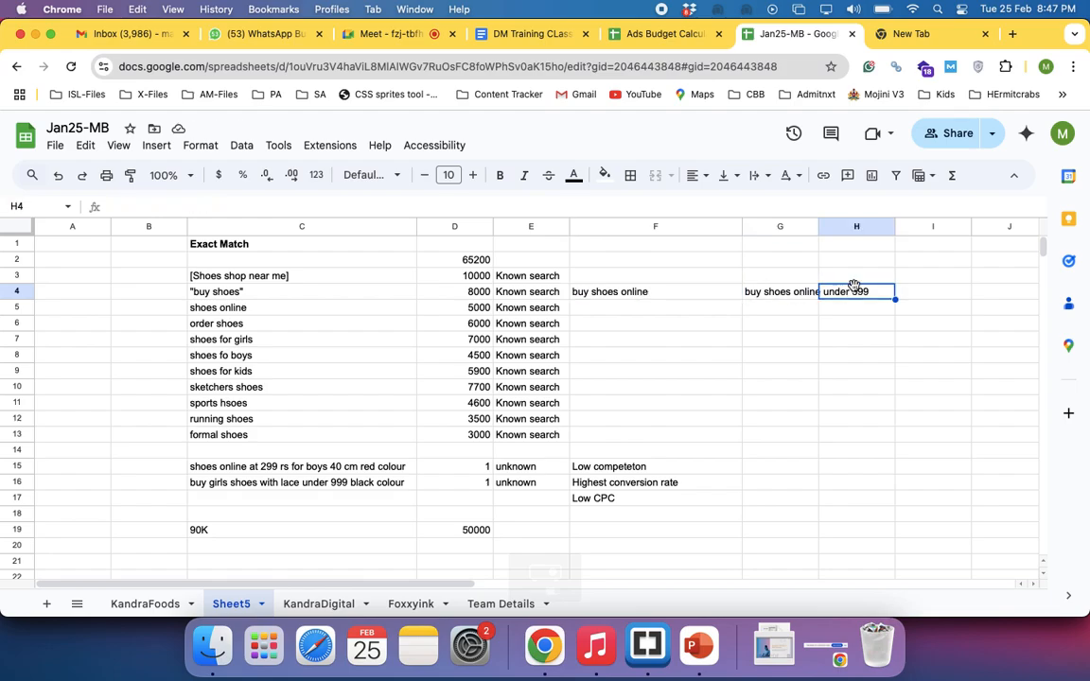
pyautogui.write('order')
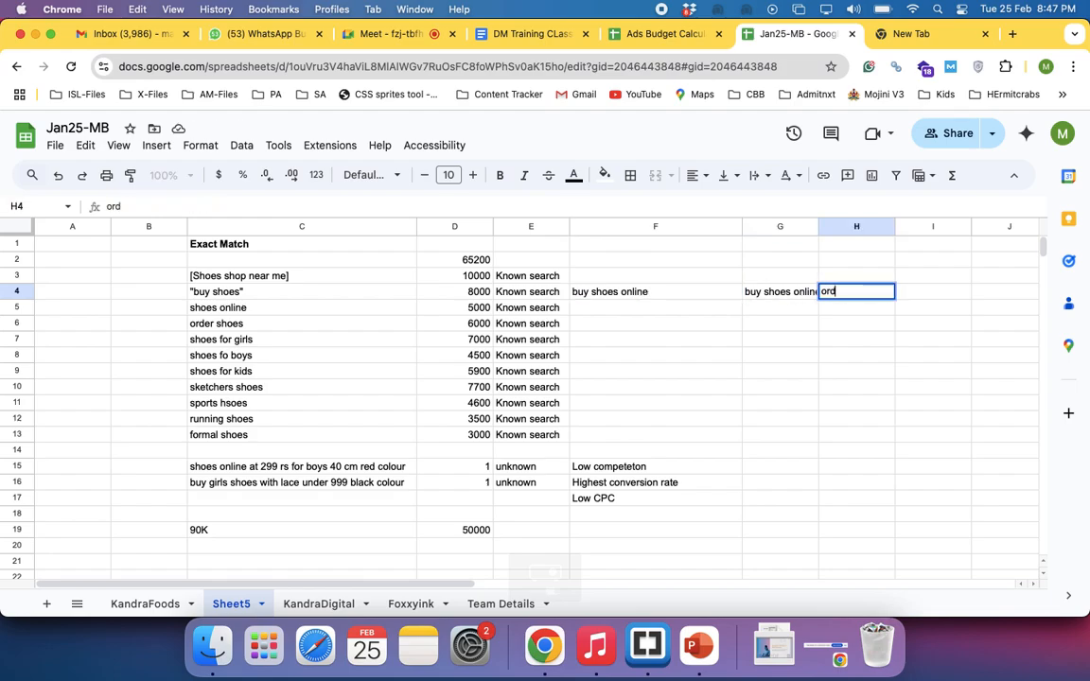
pyautogui.press('BackSpace')
pyautogui.press('BackSpace')
pyautogui.press('BackSpace')
pyautogui.press('BackSpace')
pyautogui.press('BackSpace')
# Enter the example search "best buy shoes" in H4, in the same row as the quoted keyword
pyautogui.write('best buy sh')
pyautogui.write('oes')
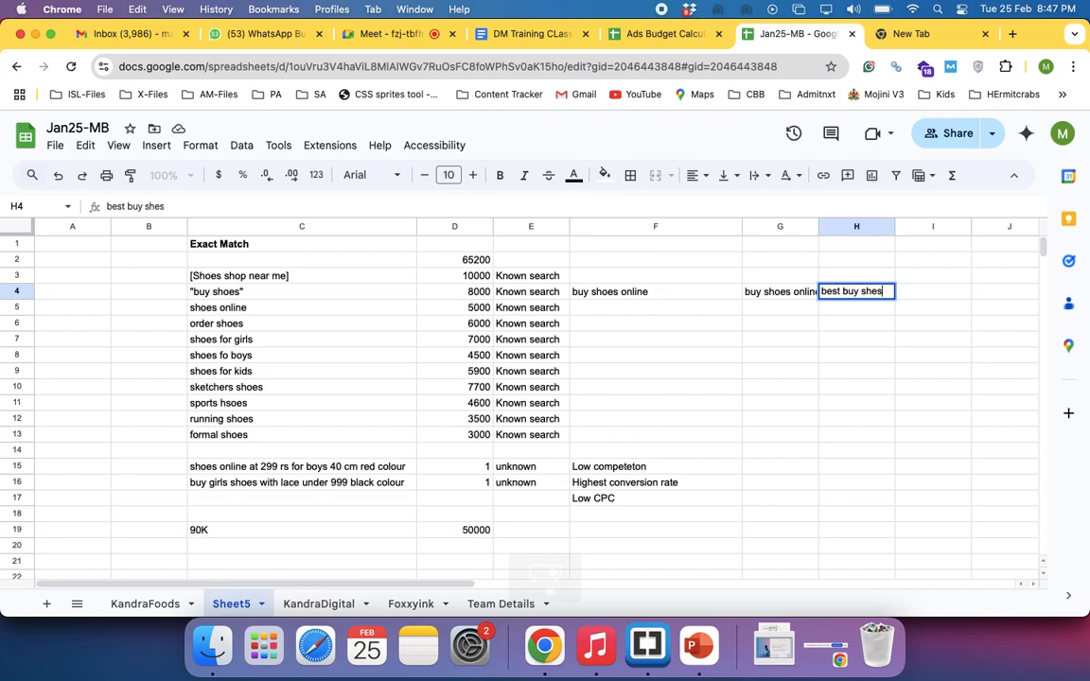
pyautogui.press('Return')
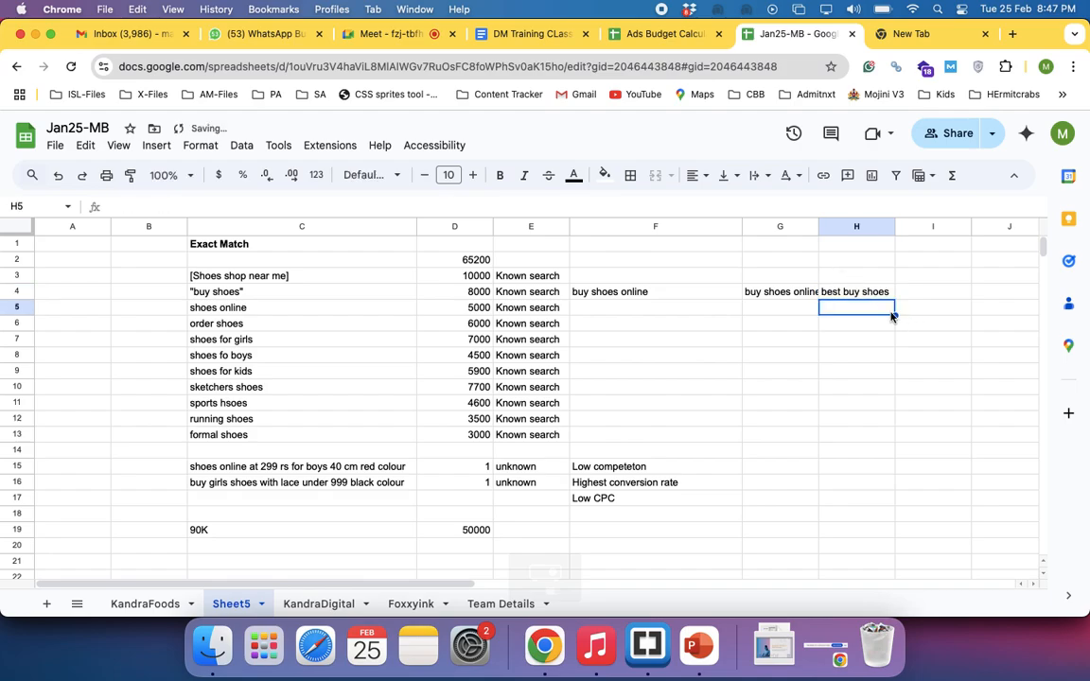
pyautogui.click(845, 293)
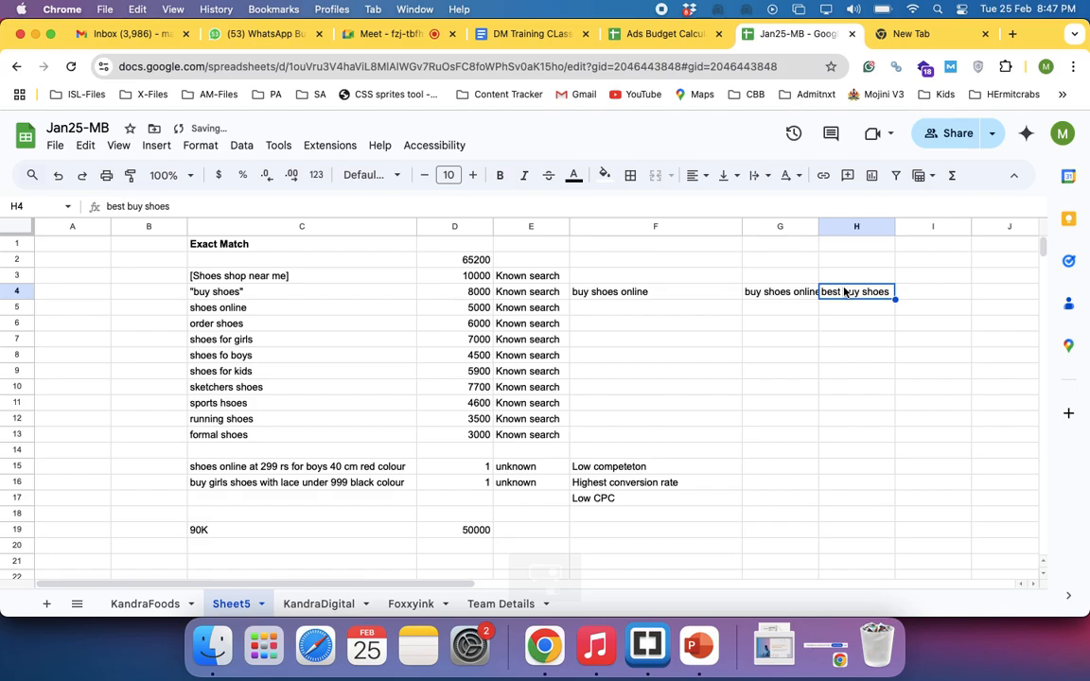
# Label the match types beside the keywords, with "Exact" in B3 and "Phrase" in B4
pyautogui.click(155, 275)
pyautogui.write('Exact')
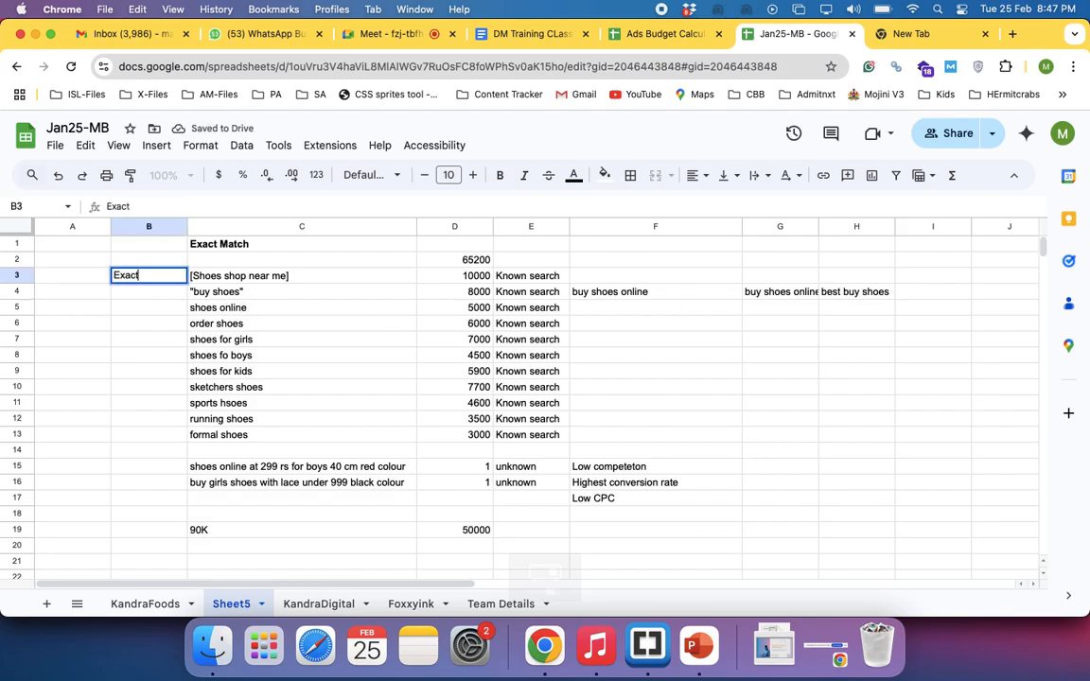
pyautogui.press('Return')
pyautogui.write('Phrase')
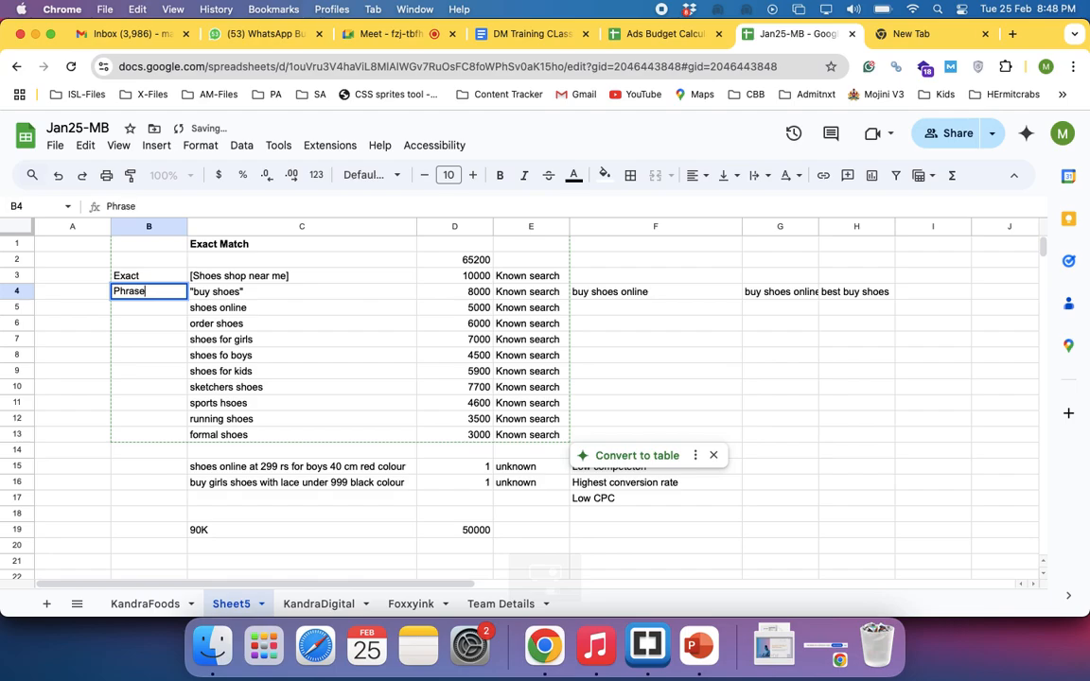
pyautogui.press('Return')
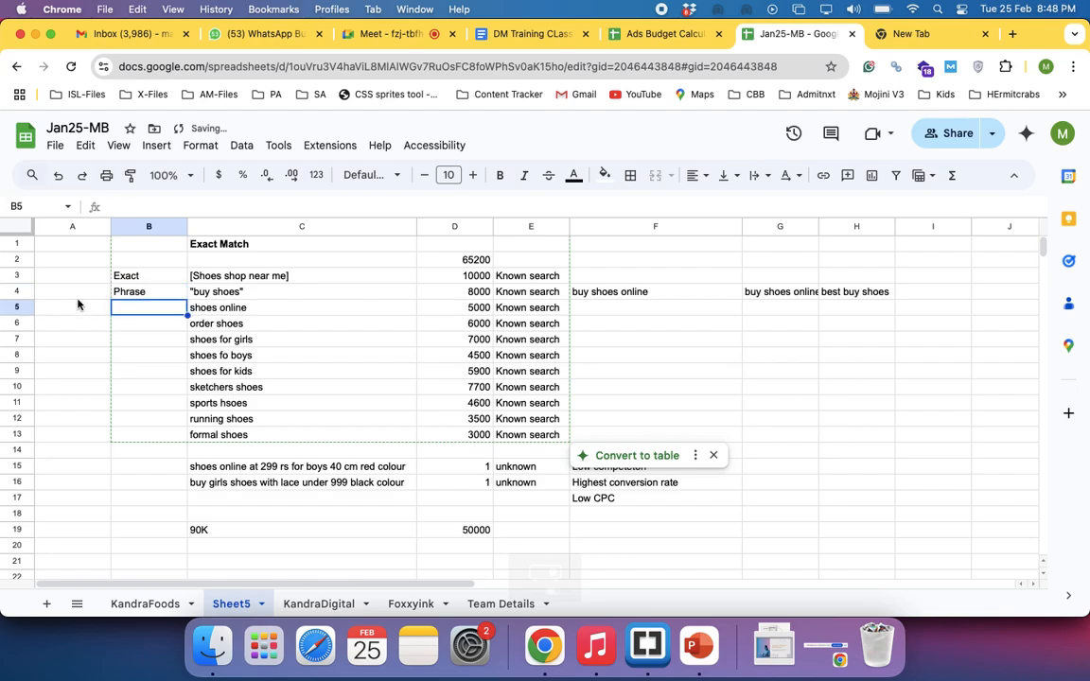
pyautogui.press('Up')
# Examine how the quoted phrase-match keyword in C4 relates to the example search "buy shoes online" in F4
pyautogui.click(209, 297)
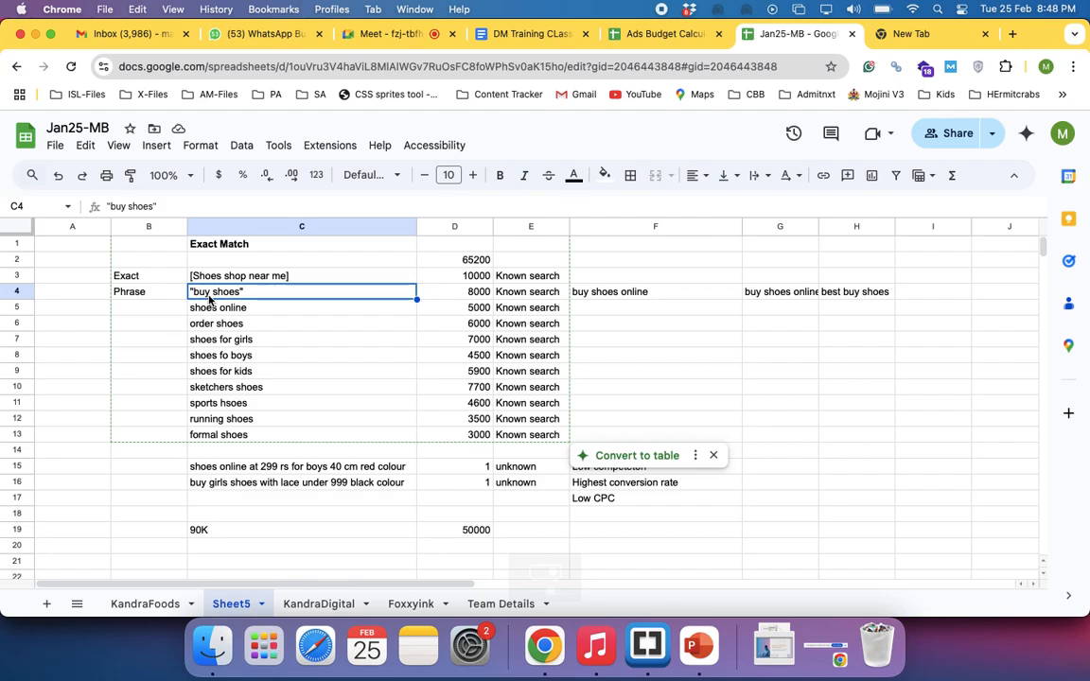
pyautogui.click(583, 294)
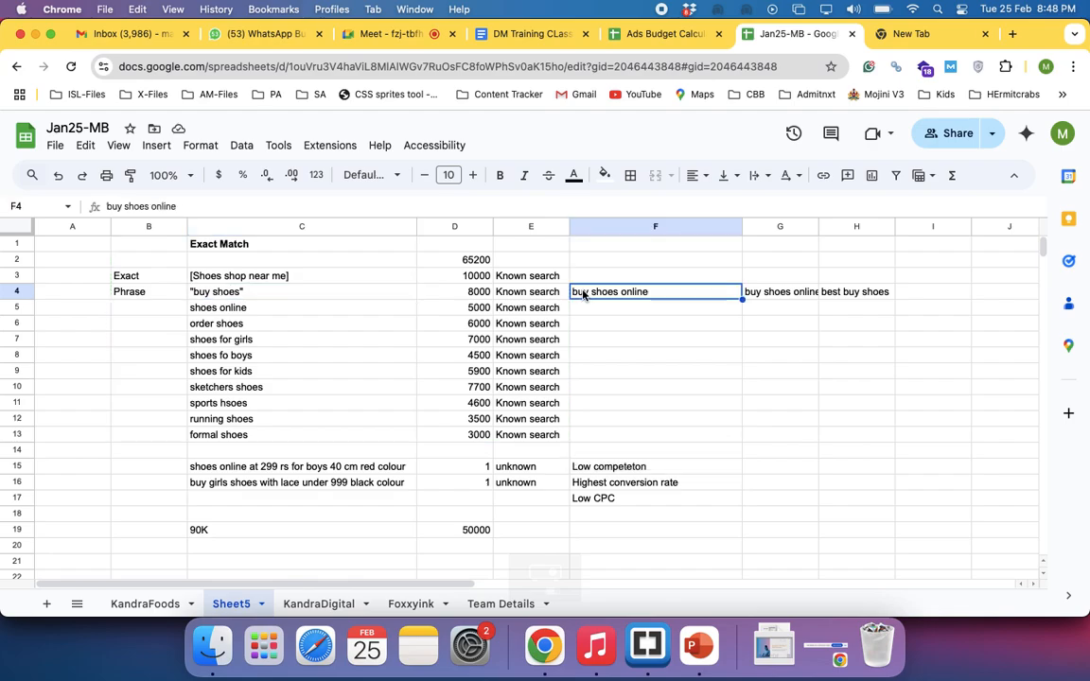
pyautogui.click(195, 290)
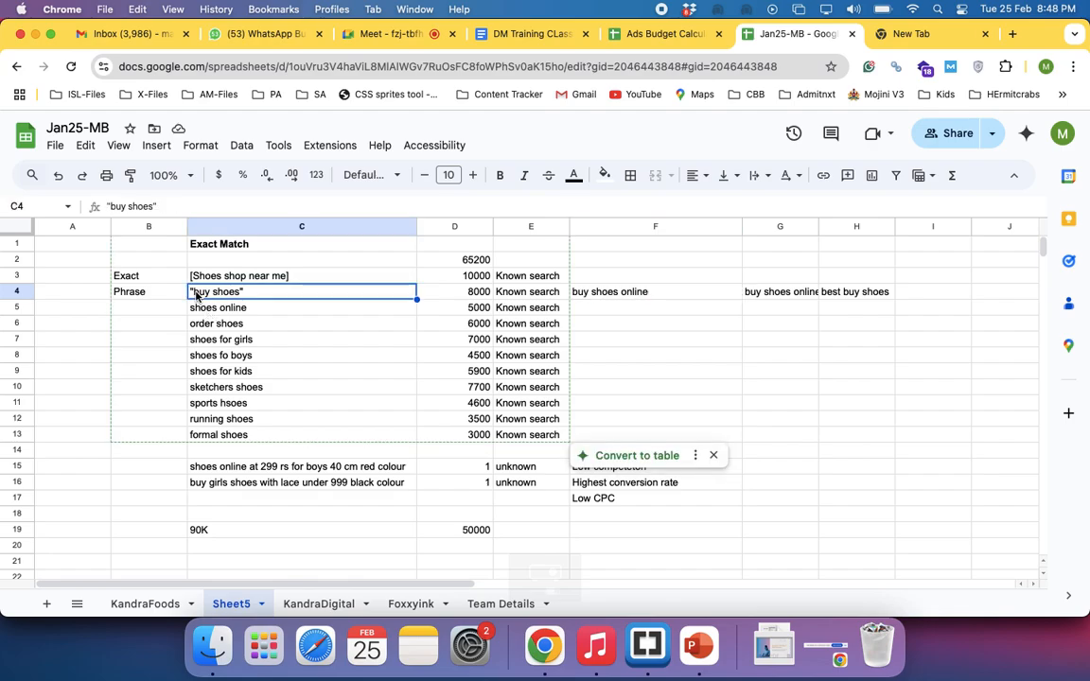
pyautogui.click(607, 300)
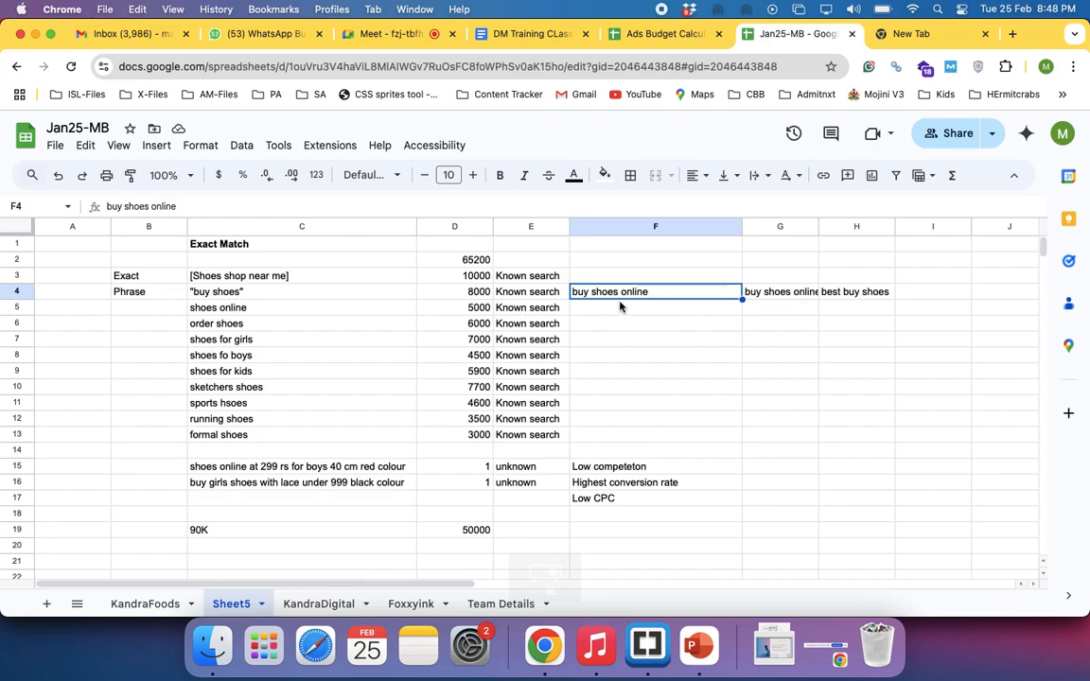
pyautogui.click(287, 295)
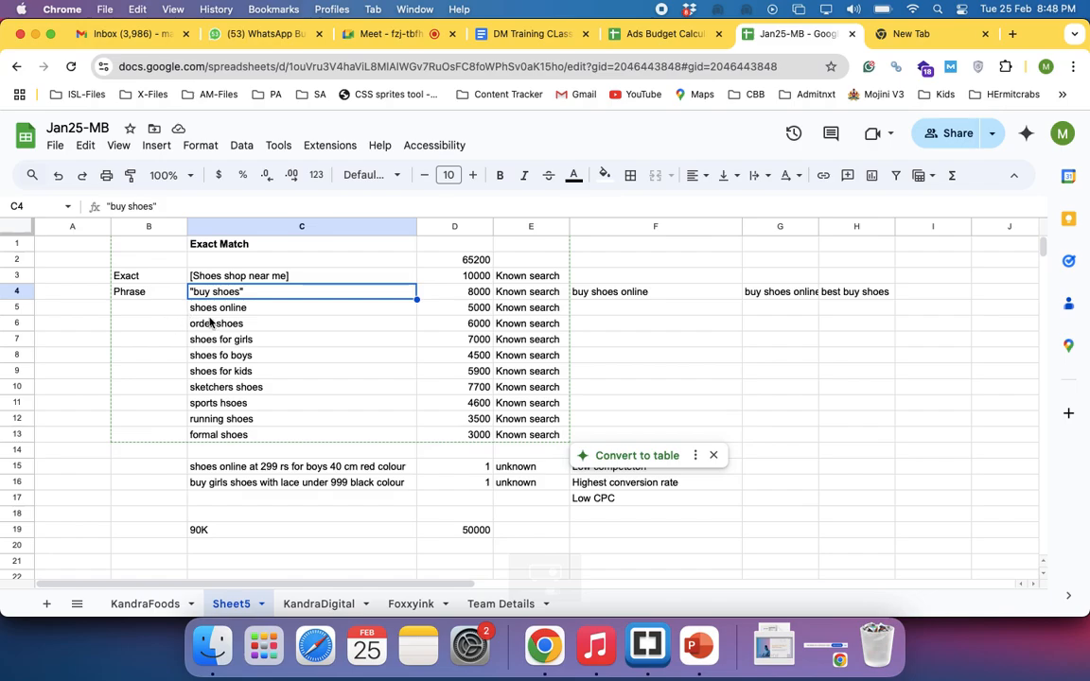
pyautogui.click(142, 310)
pyautogui.click(75, 307)
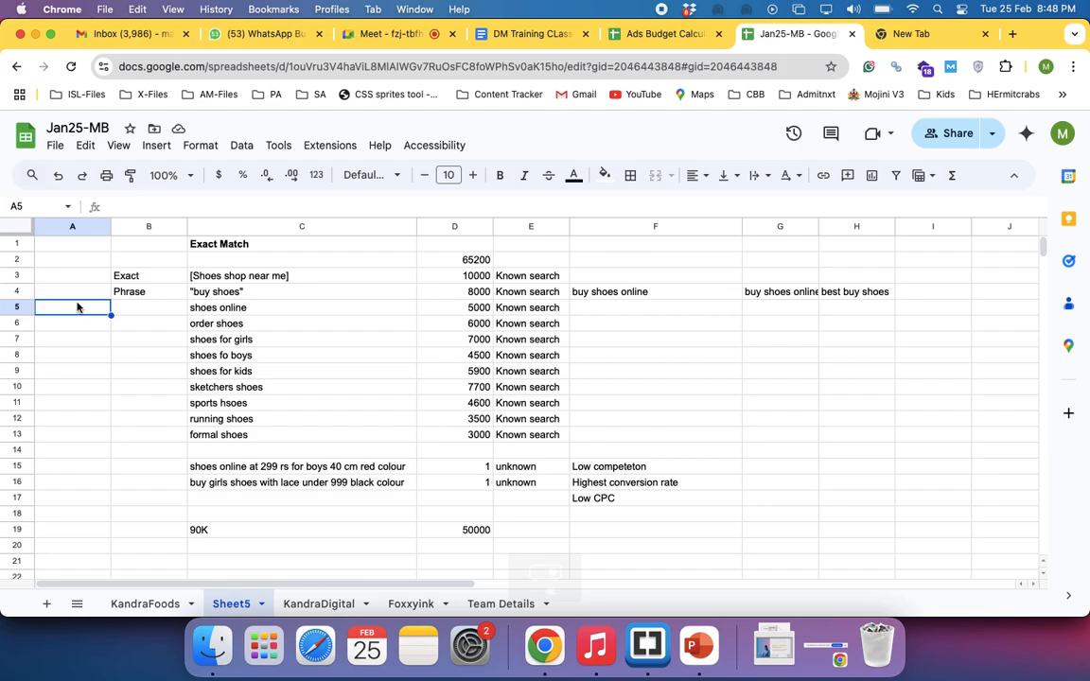
pyautogui.click(218, 290)
pyautogui.click(148, 306)
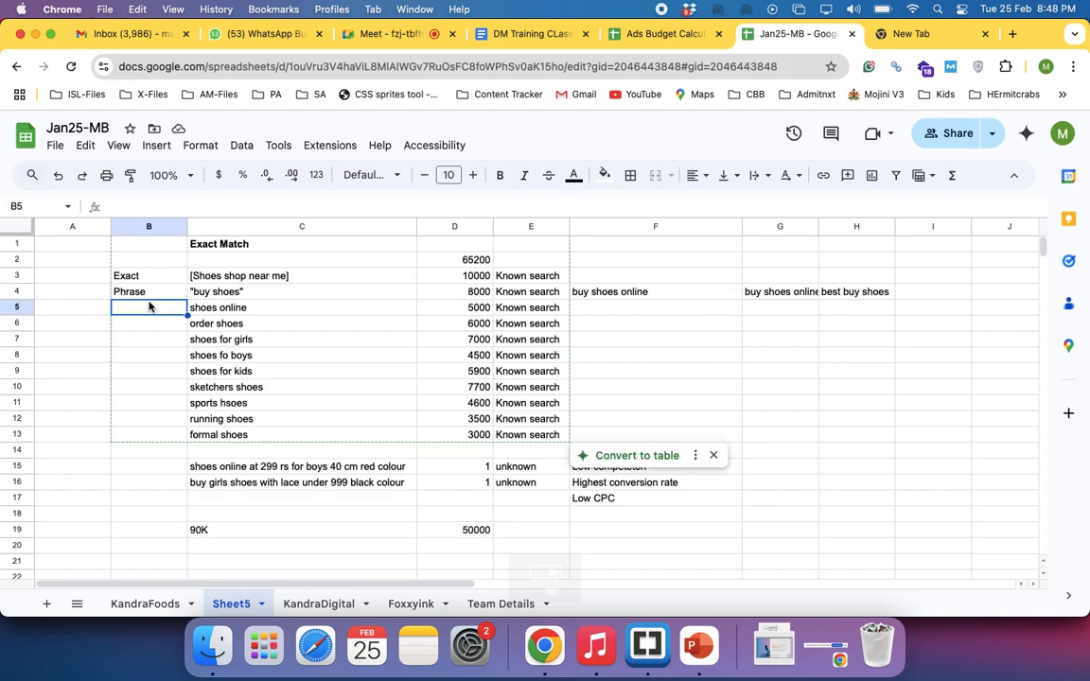
pyautogui.click(199, 289)
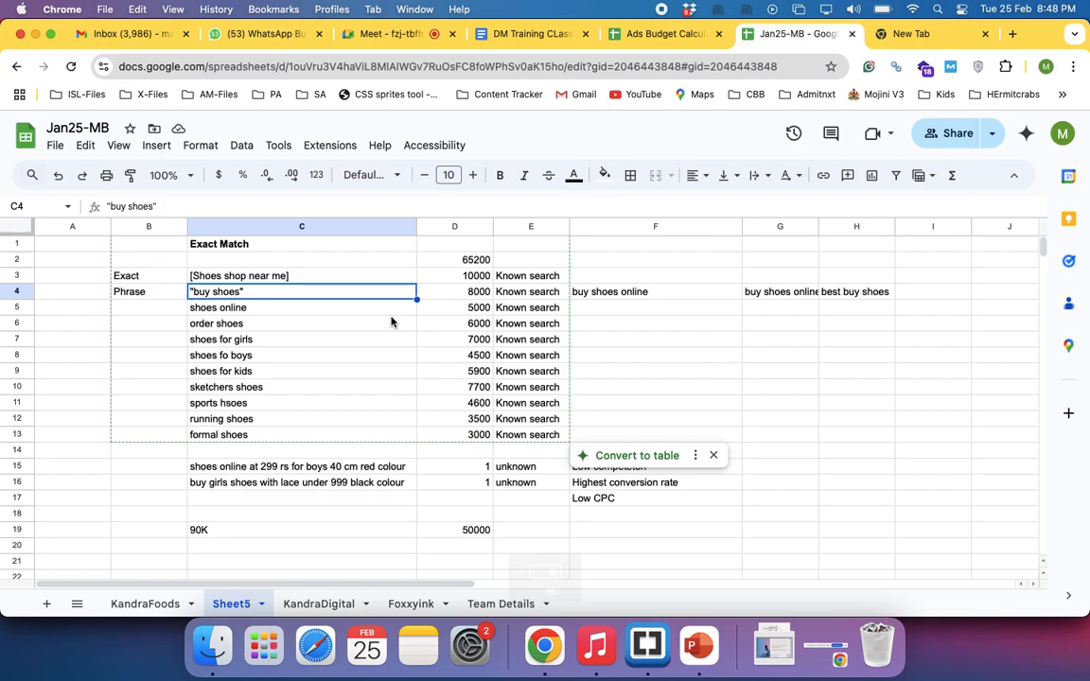
pyautogui.click(129, 312)
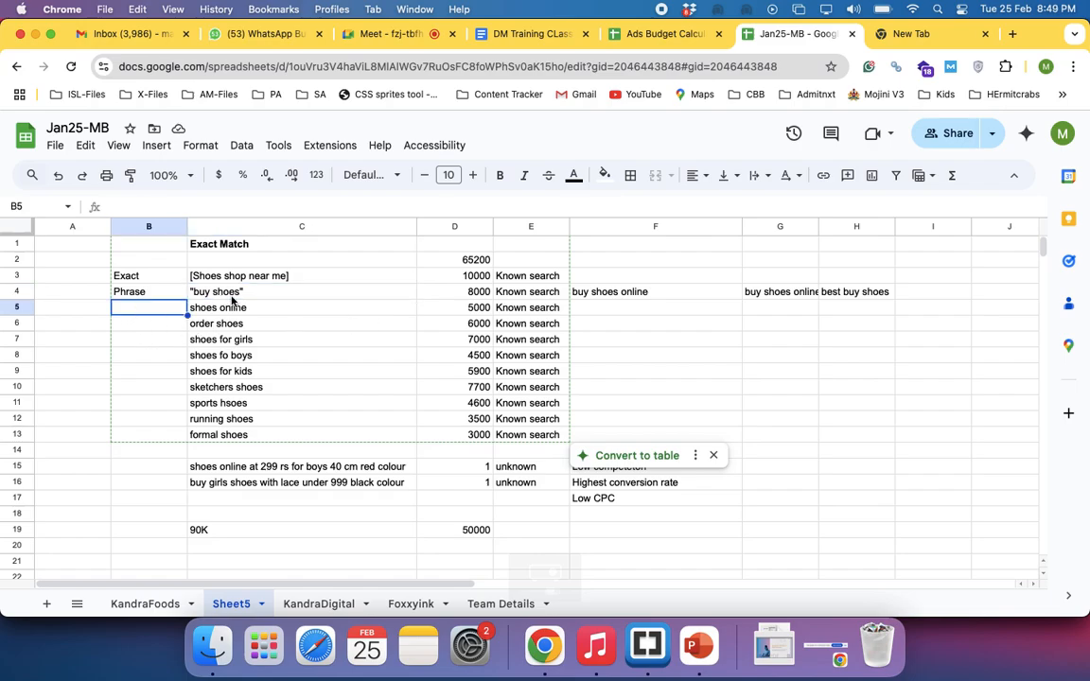
pyautogui.click(194, 293)
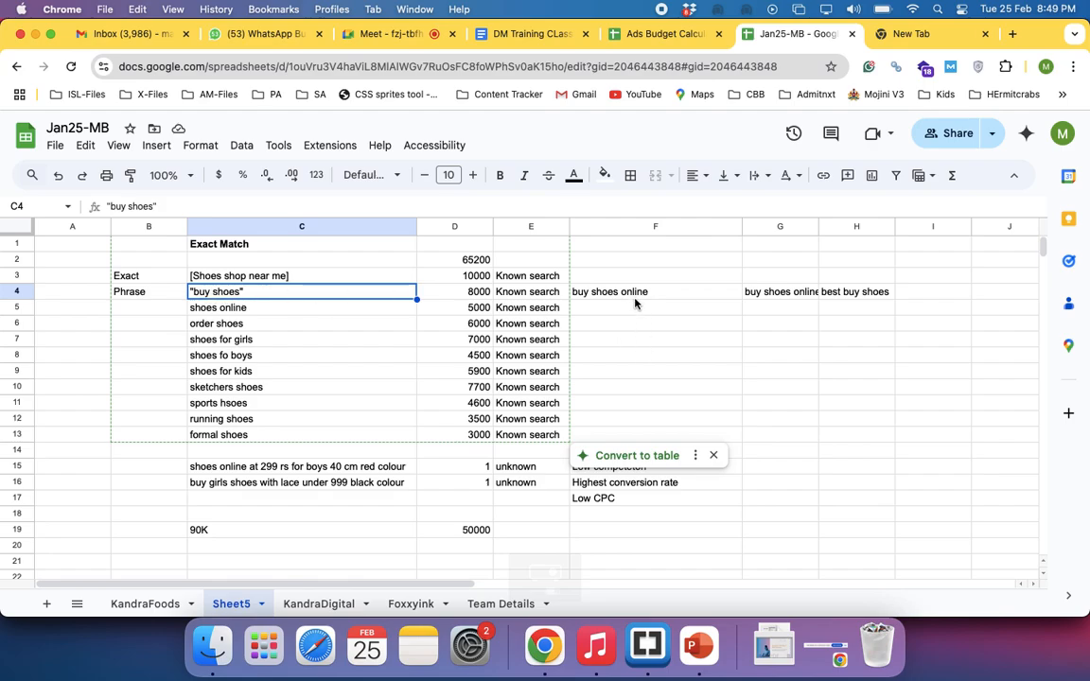
# Enclose the keyword in C5 in square brackets so it reads [shoes online]
pyautogui.doubleClick(249, 306)
pyautogui.write(']')
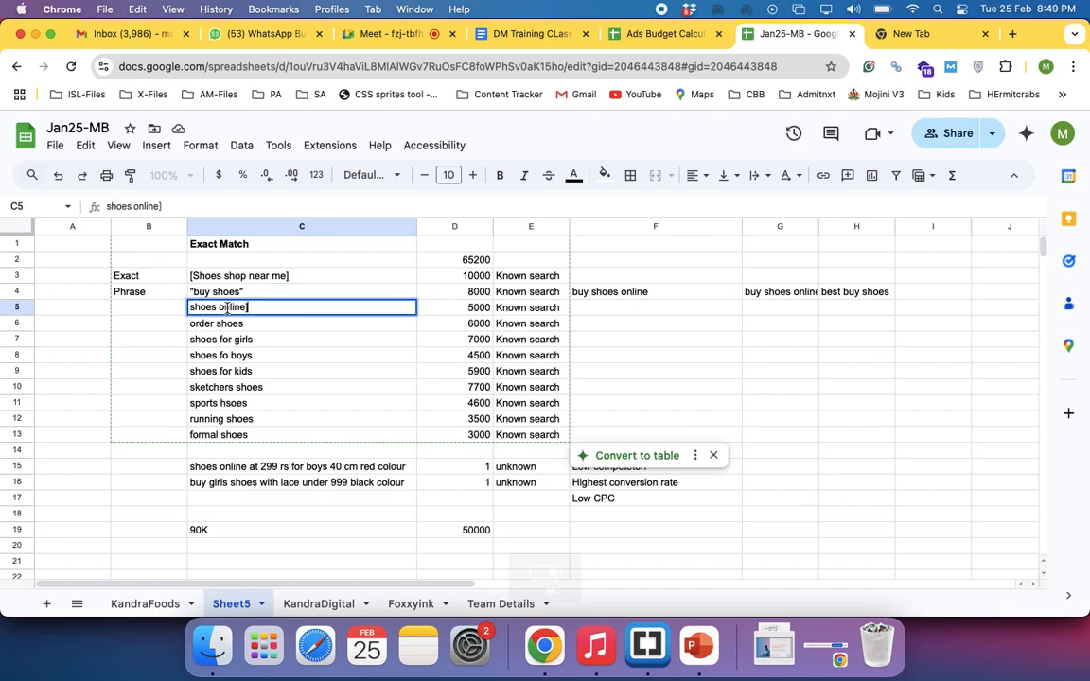
pyautogui.click(190, 307)
pyautogui.write('[')
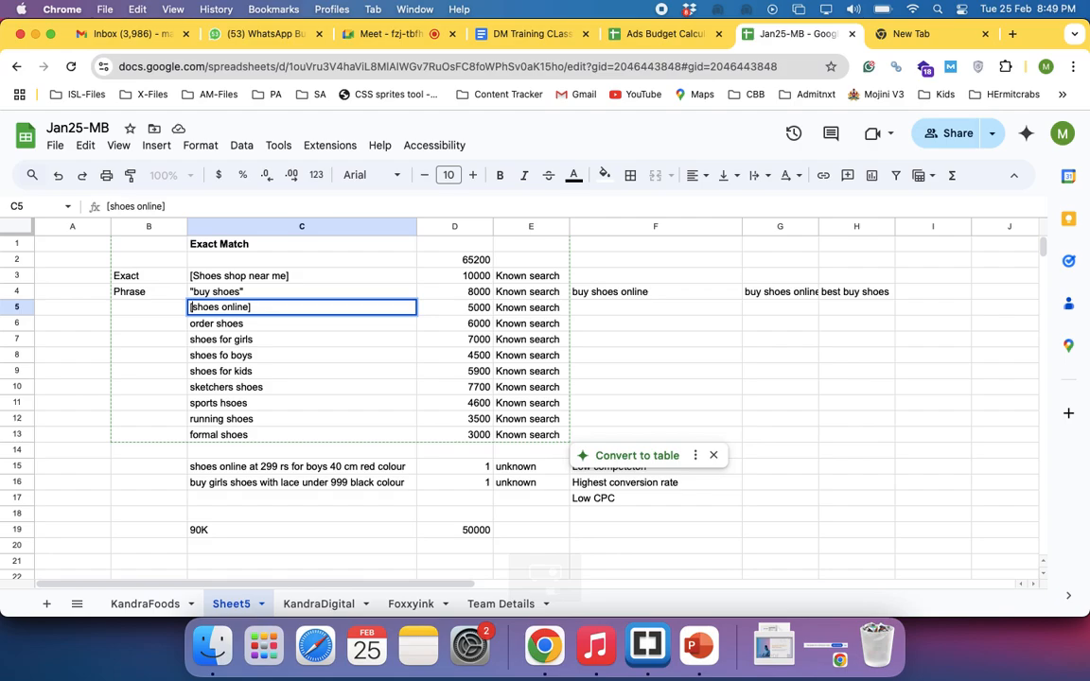
pyautogui.press('Return')
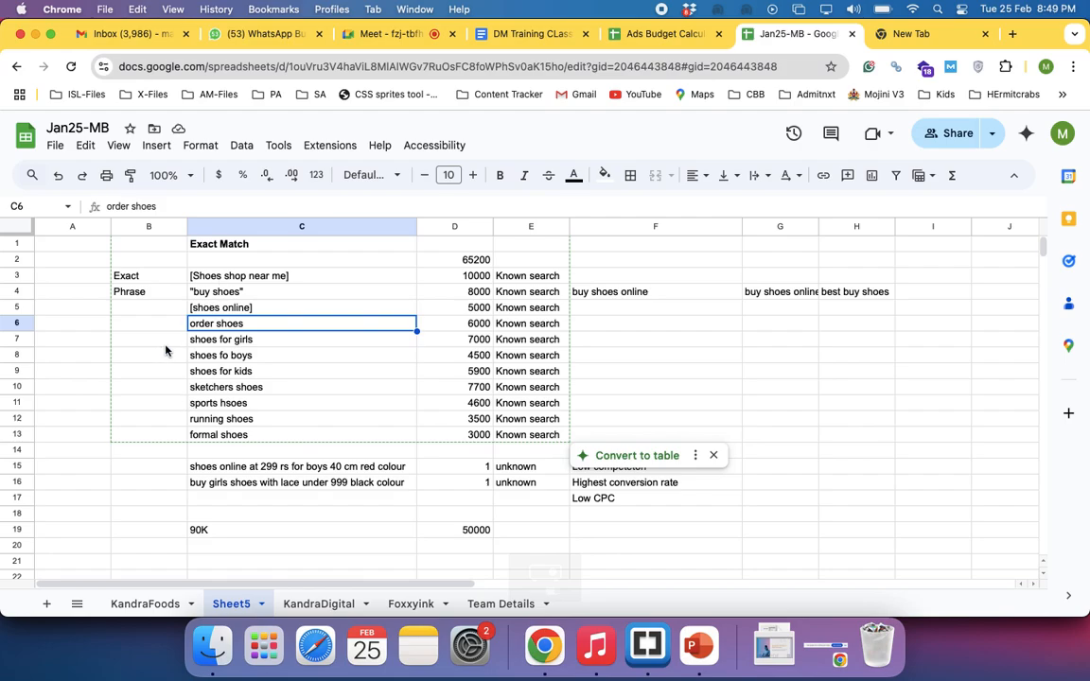
pyautogui.click(200, 293)
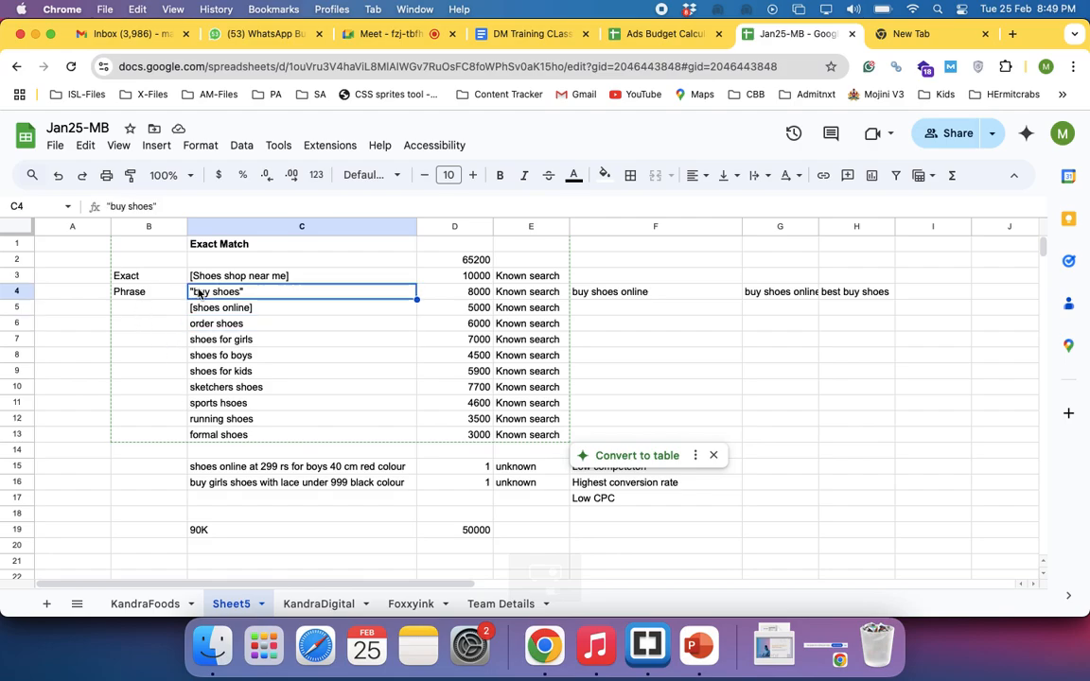
# Search Google for "buy shoes" in the empty browser tab, look through the results, and return to the keyword sheet
pyautogui.click(158, 289)
pyautogui.click(205, 295)
pyautogui.click(916, 34)
pyautogui.write('b')
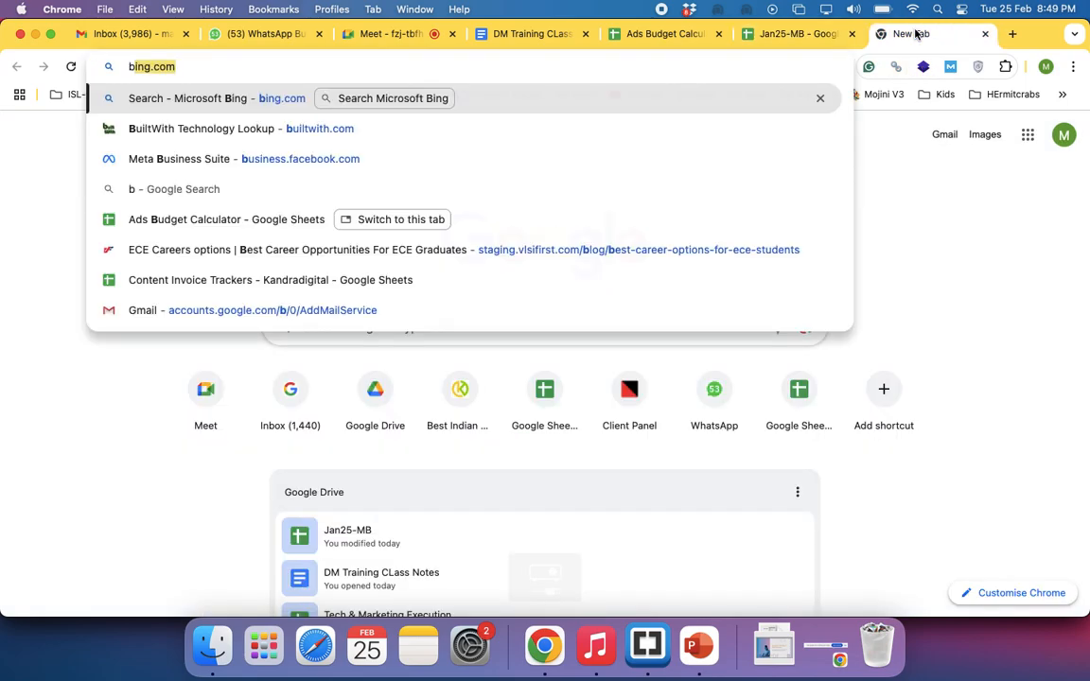
pyautogui.write('uy shoes')
pyautogui.press('Return')
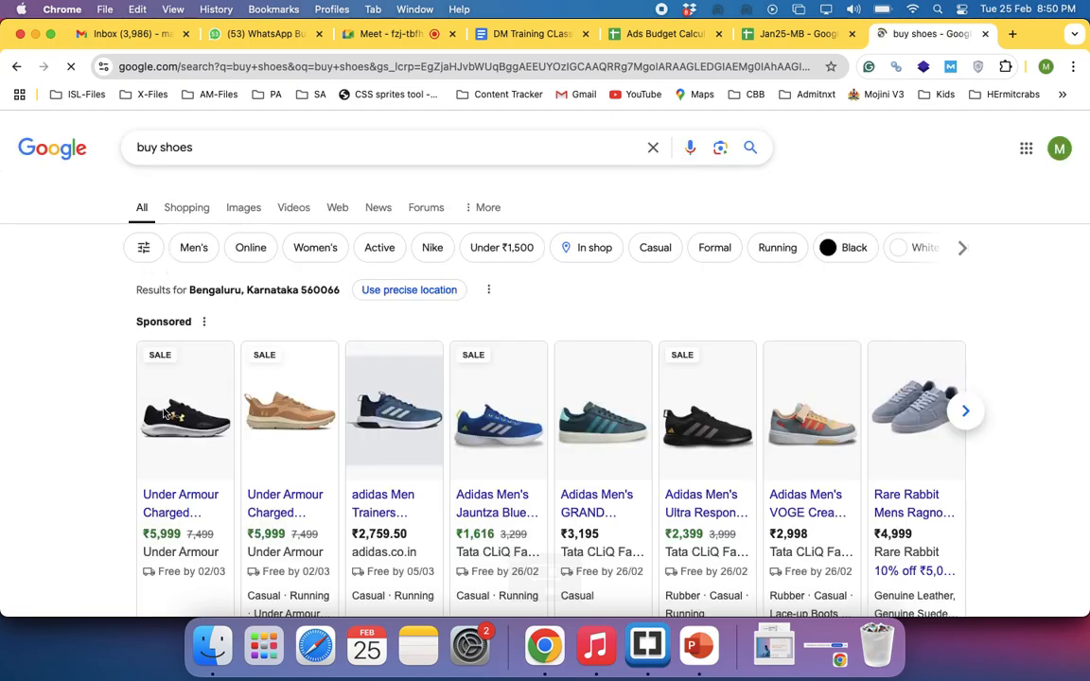
pyautogui.scroll(-5, 175, 436)
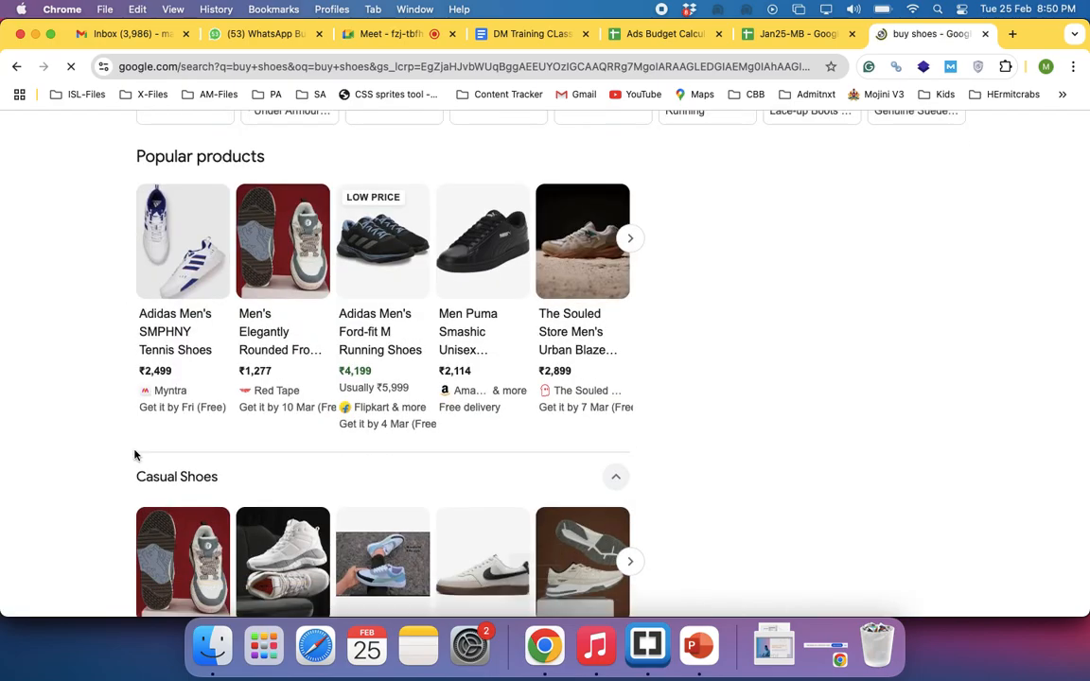
pyautogui.click(779, 37)
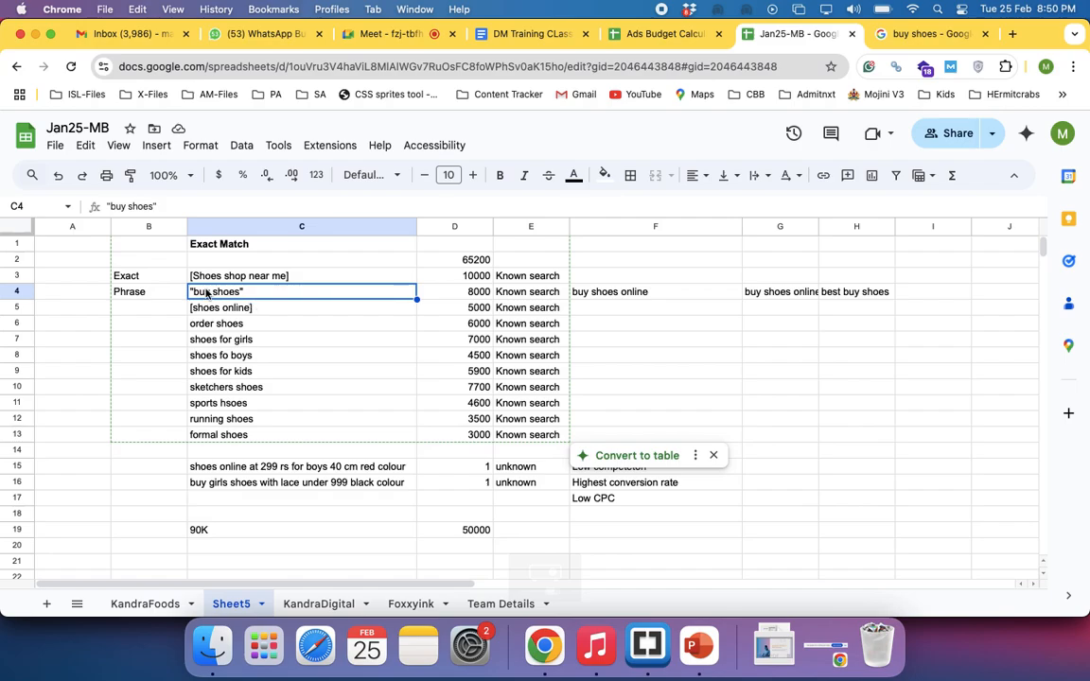
pyautogui.doubleClick(254, 291)
pyautogui.press('BackSpace')
pyautogui.write(']')
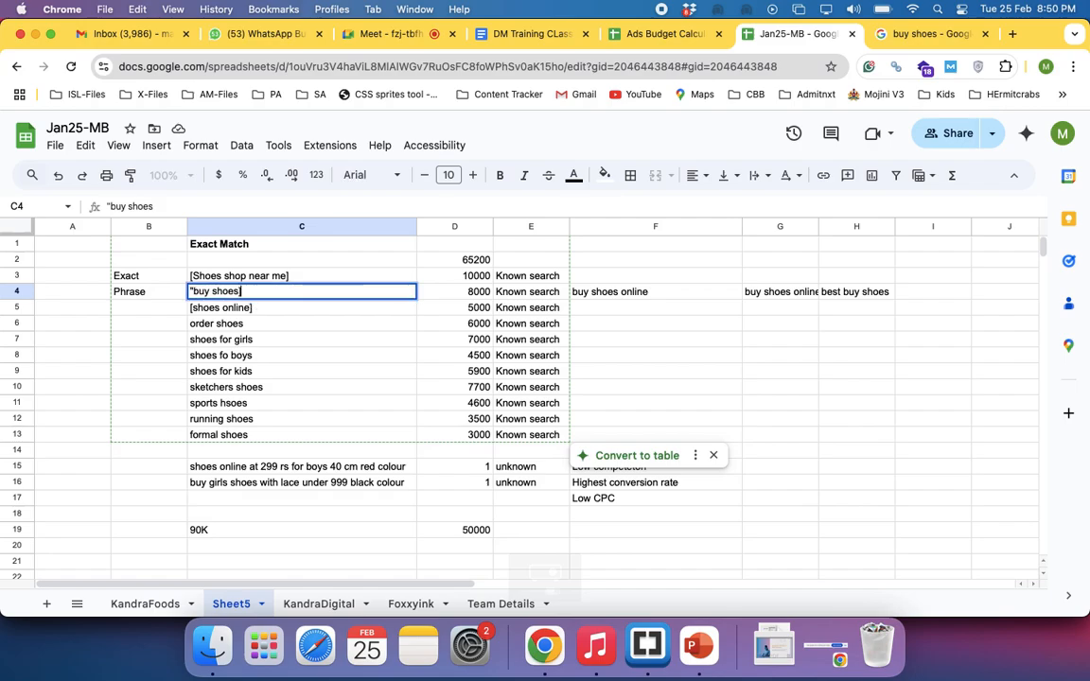
pyautogui.click(196, 290)
pyautogui.press('Escape')
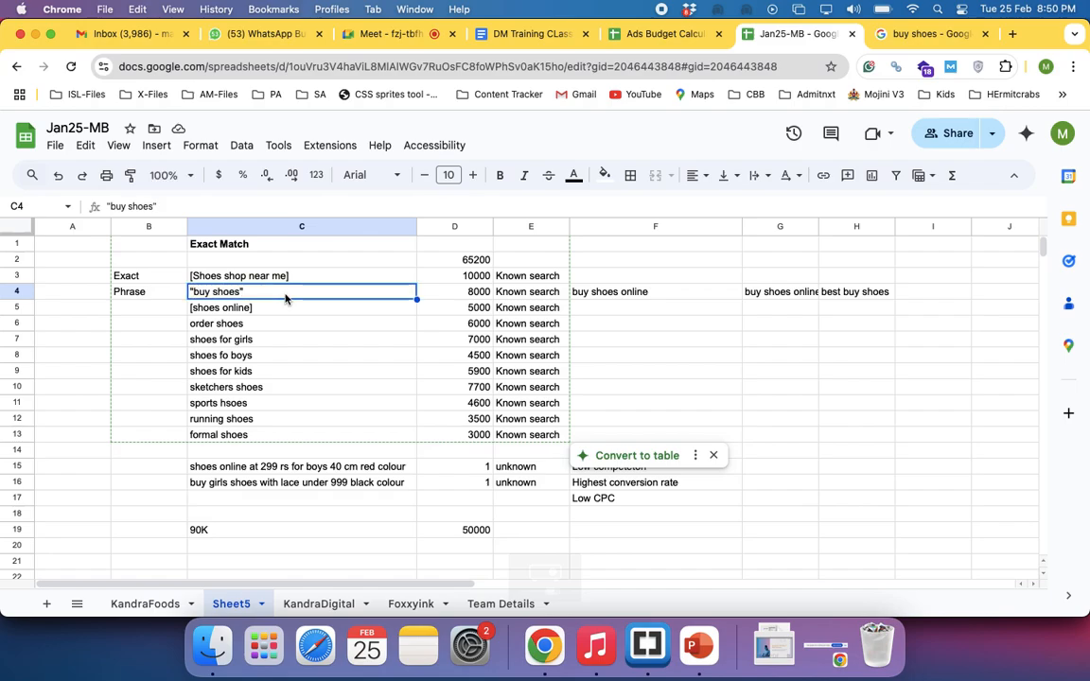
pyautogui.click(142, 323)
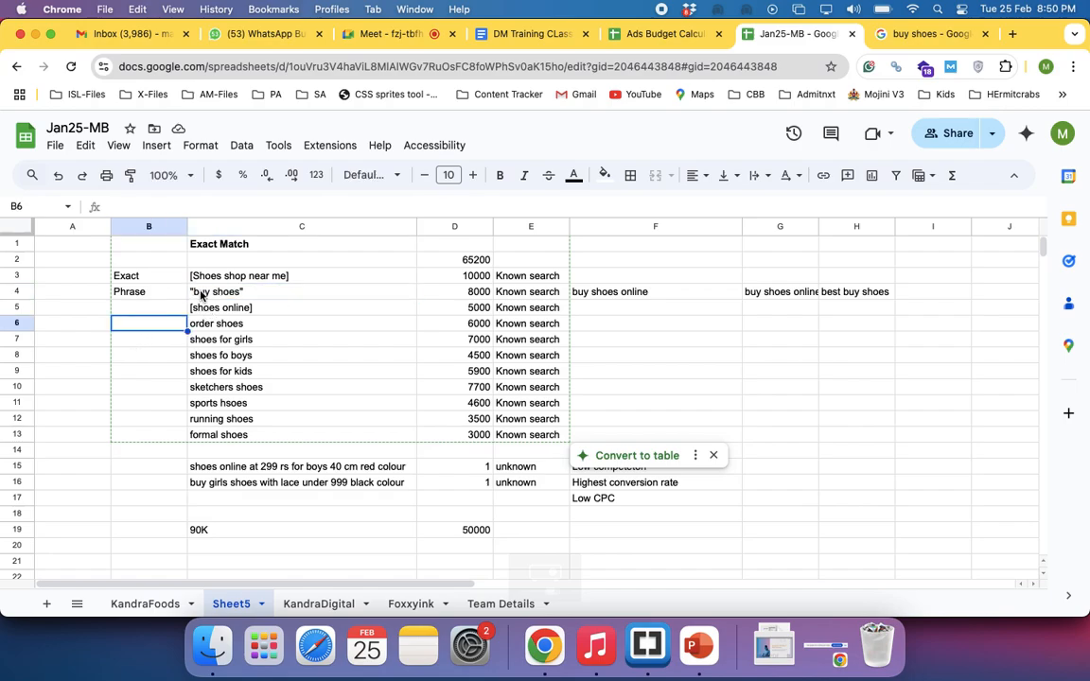
pyautogui.click(613, 301)
pyautogui.click(762, 301)
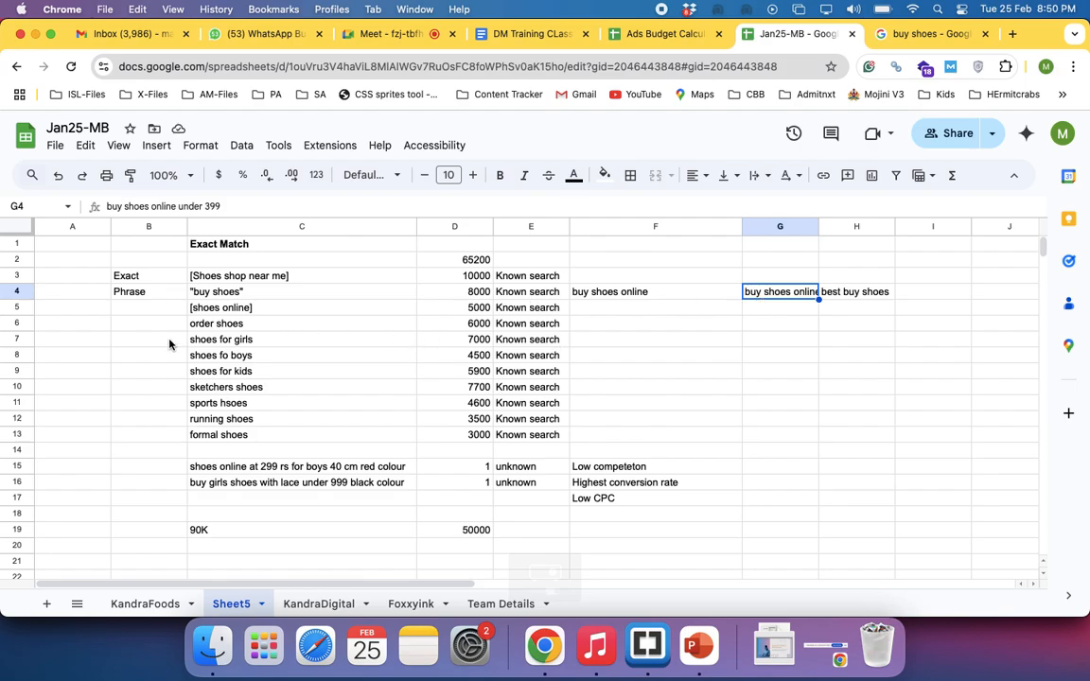
pyautogui.click(216, 291)
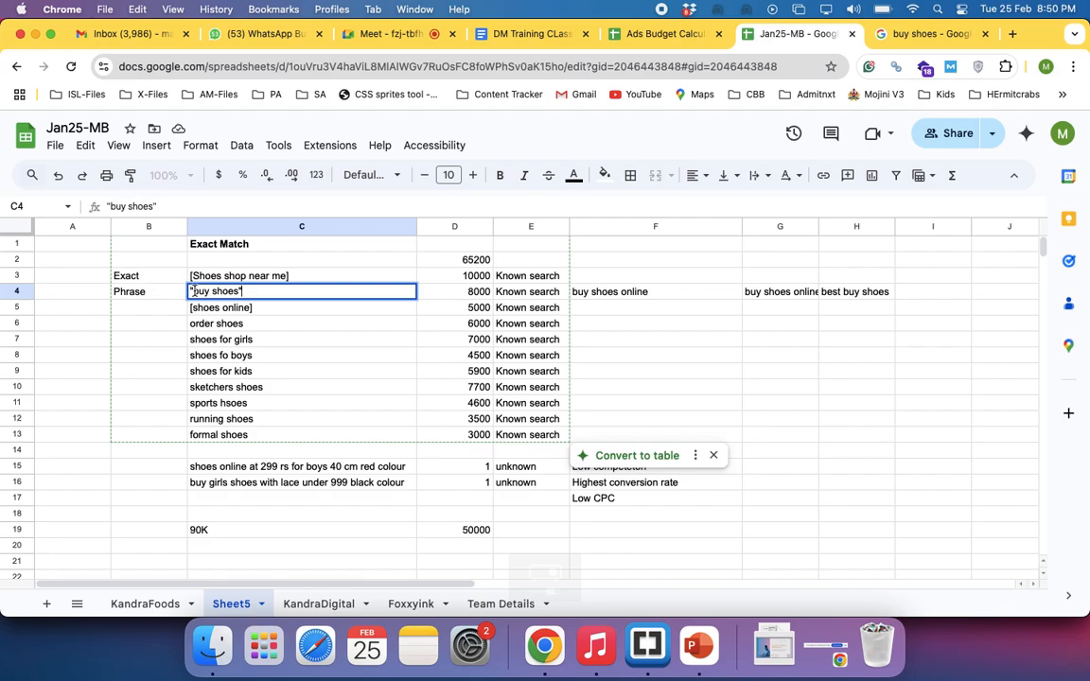
pyautogui.doubleClick(254, 291)
# Copy the example search "buy shoes online" from F4 into C14, below the keyword list
pyautogui.click(617, 294)
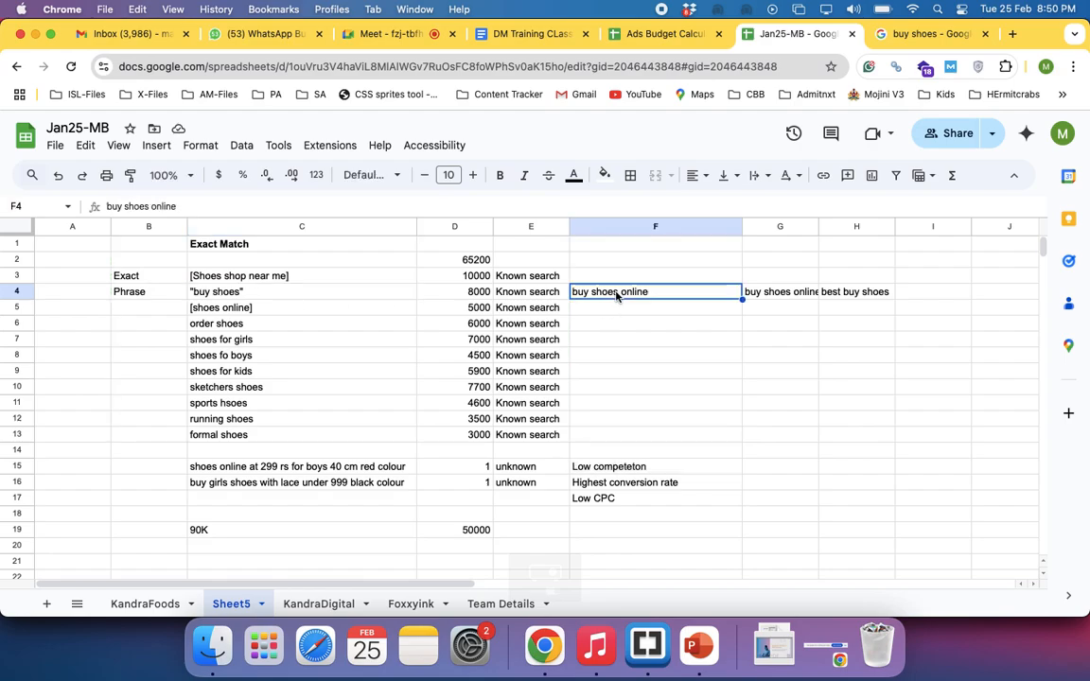
pyautogui.press('cmd+c')
pyautogui.click(232, 451)
pyautogui.press('cmd+v')
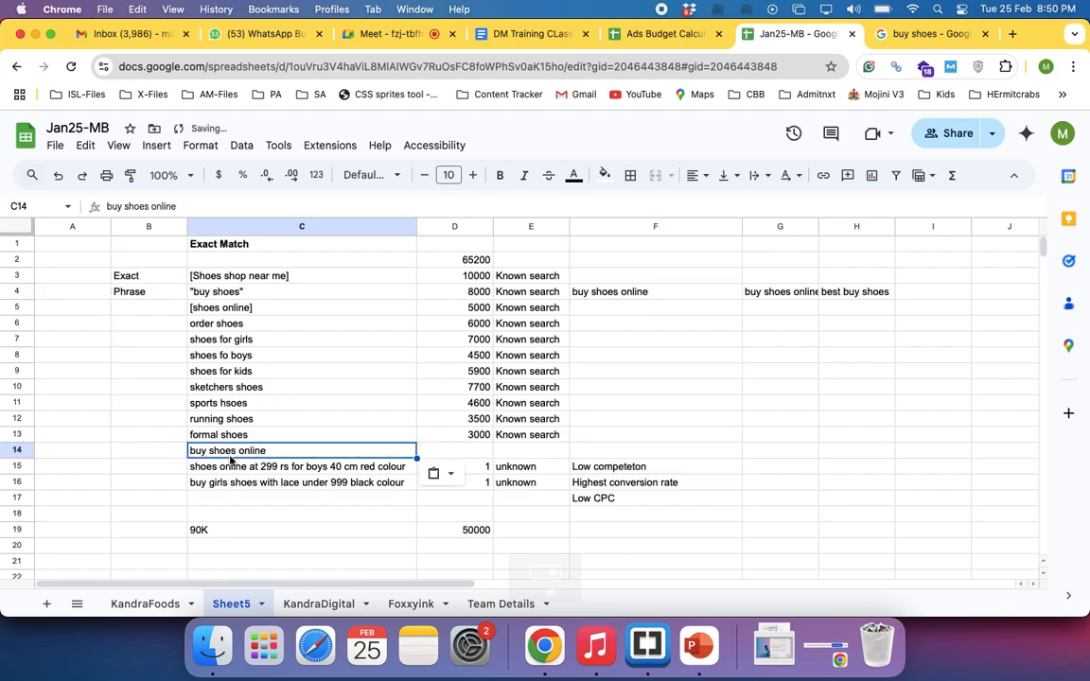
# Insert two blank rows above row 15 to separate the keyword list from the unknown searches
pyautogui.click(17, 466)
pyautogui.rightClick(17, 466)
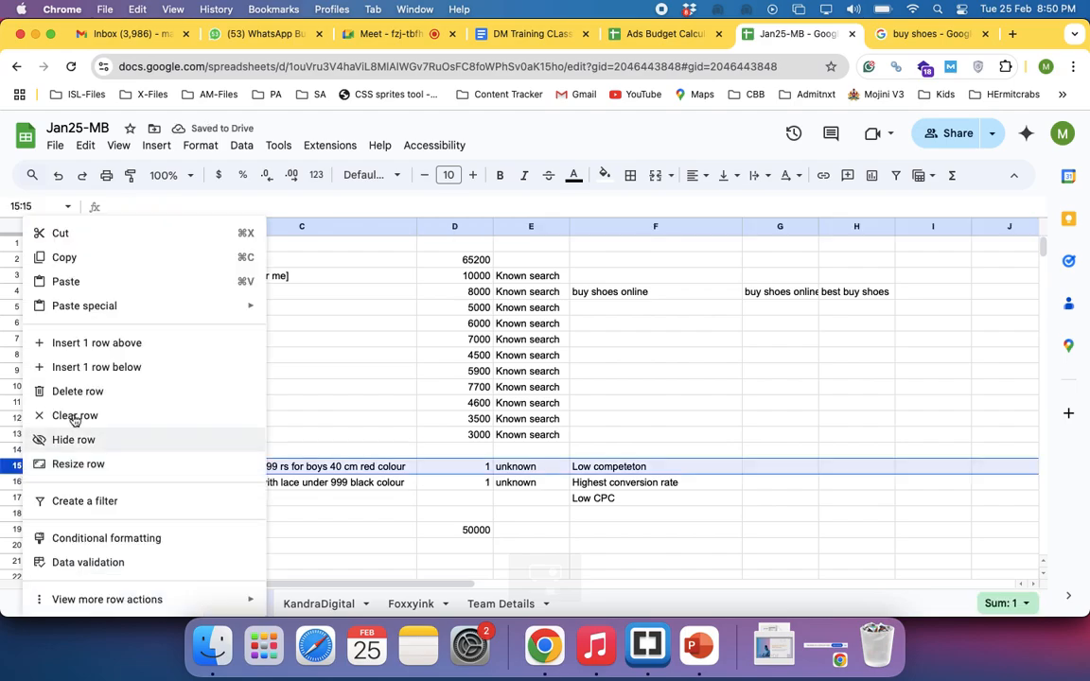
pyautogui.click(102, 343)
pyautogui.rightClick(16, 468)
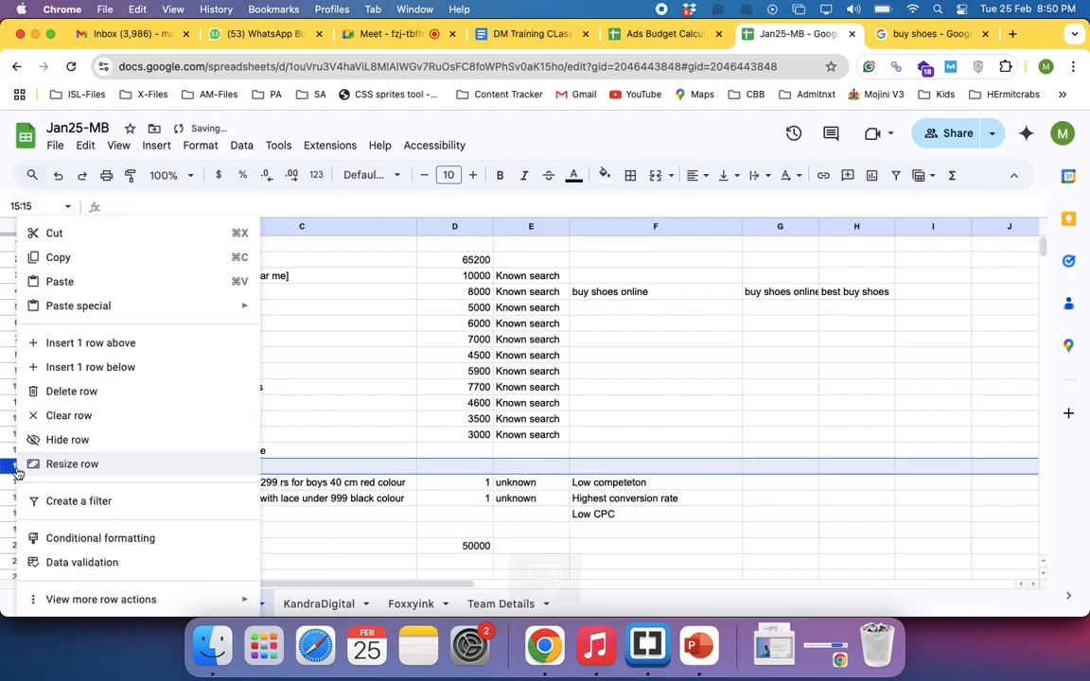
pyautogui.click(75, 344)
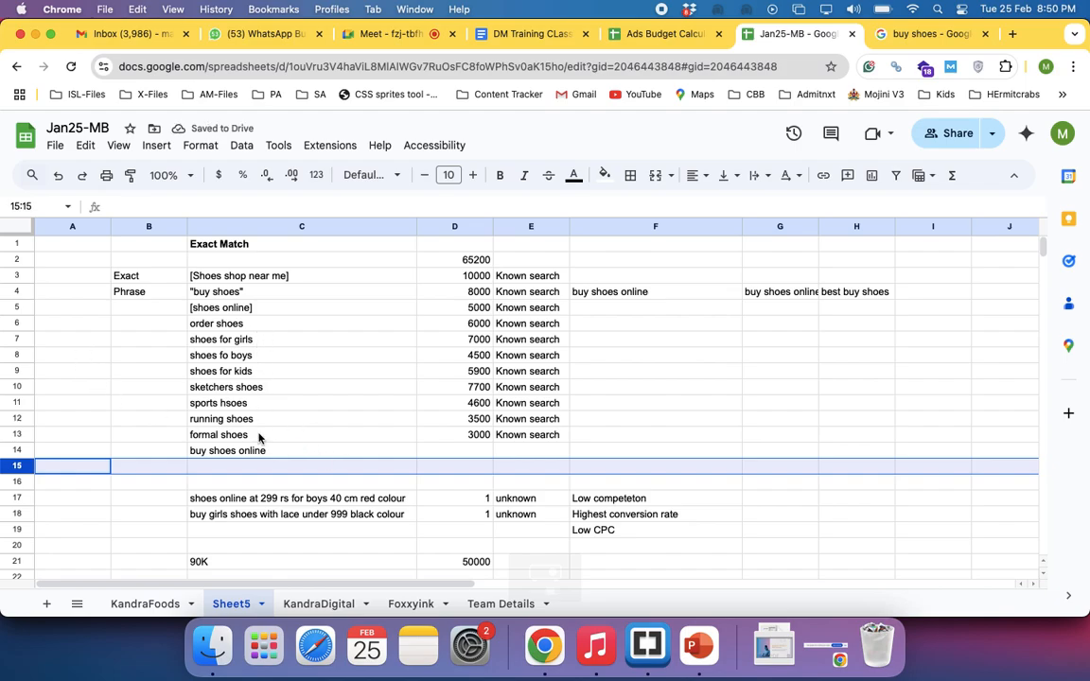
pyautogui.click(218, 468)
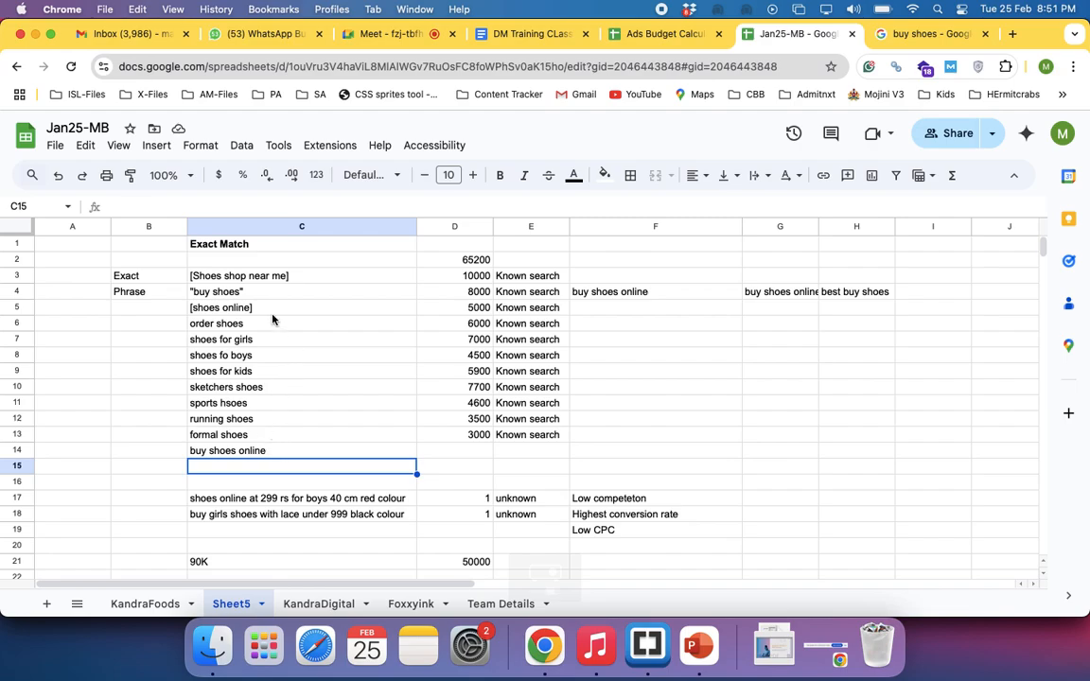
# Widen column G to fit the whole example search "buy shoes online under 399" in G4
pyautogui.click(241, 290)
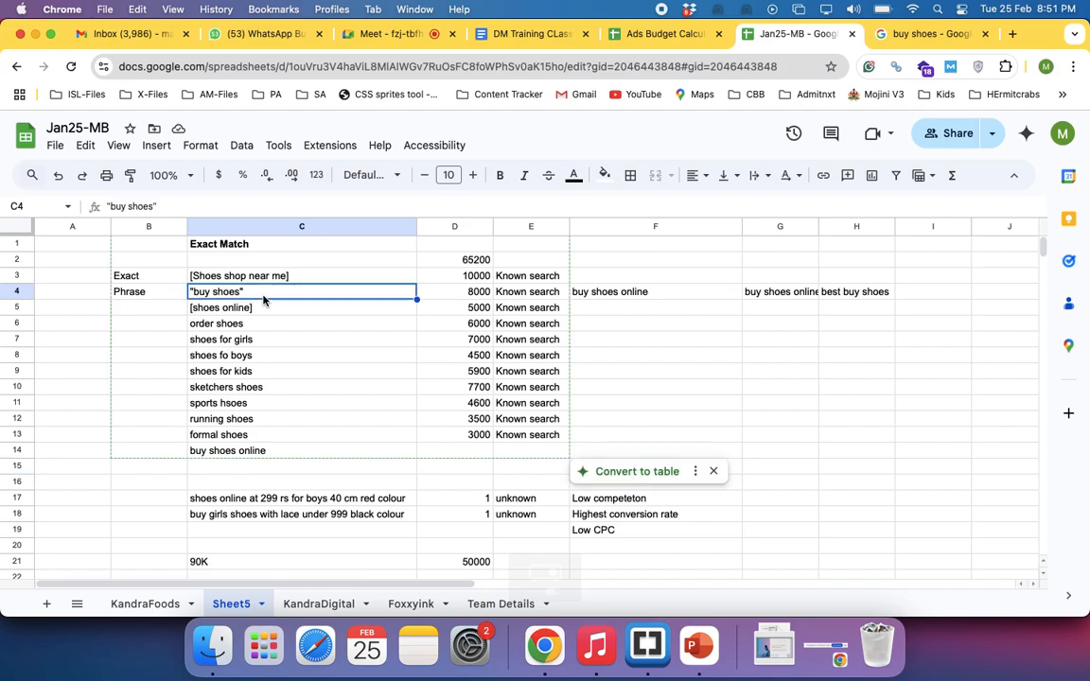
pyautogui.click(602, 292)
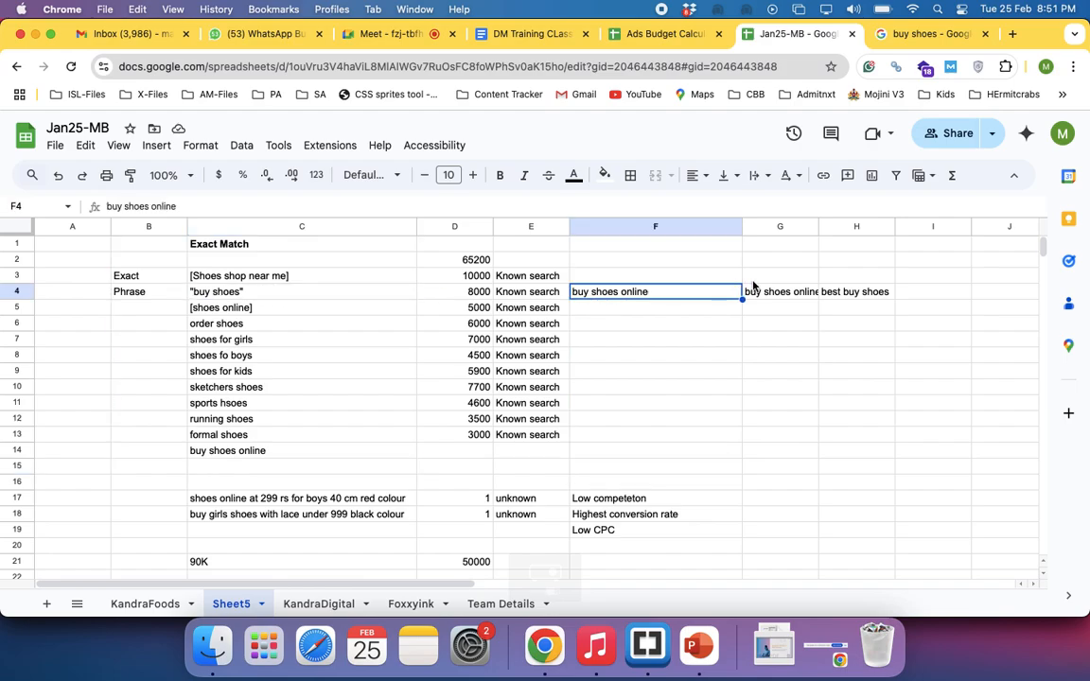
pyautogui.click(760, 293)
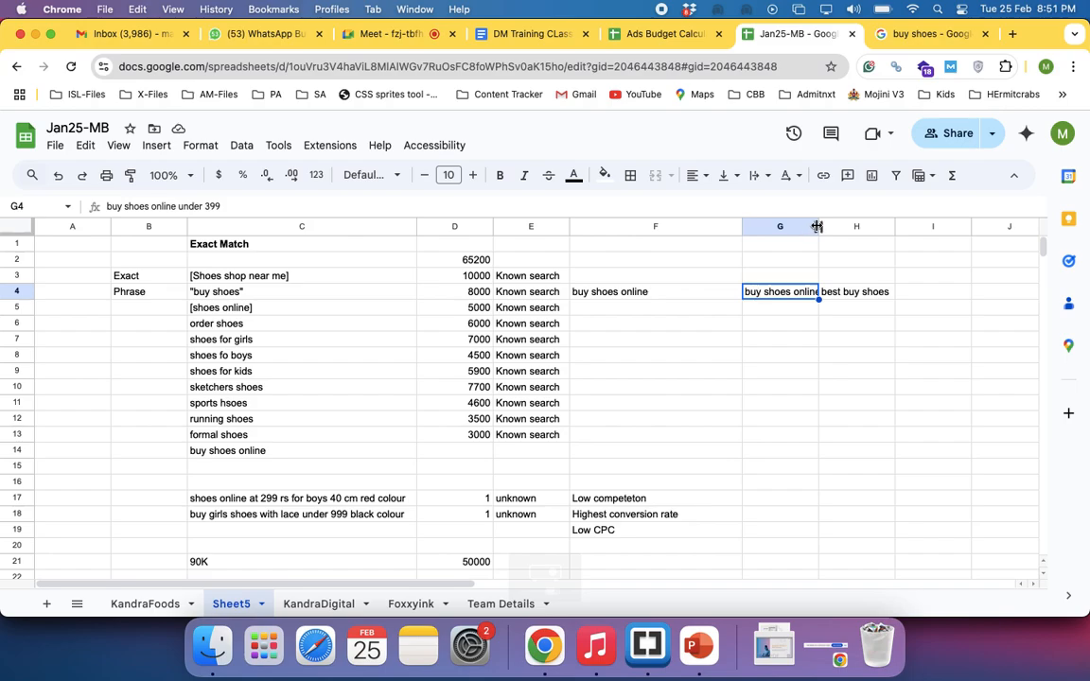
pyautogui.moveTo(818, 226); pyautogui.dragTo(951, 241)
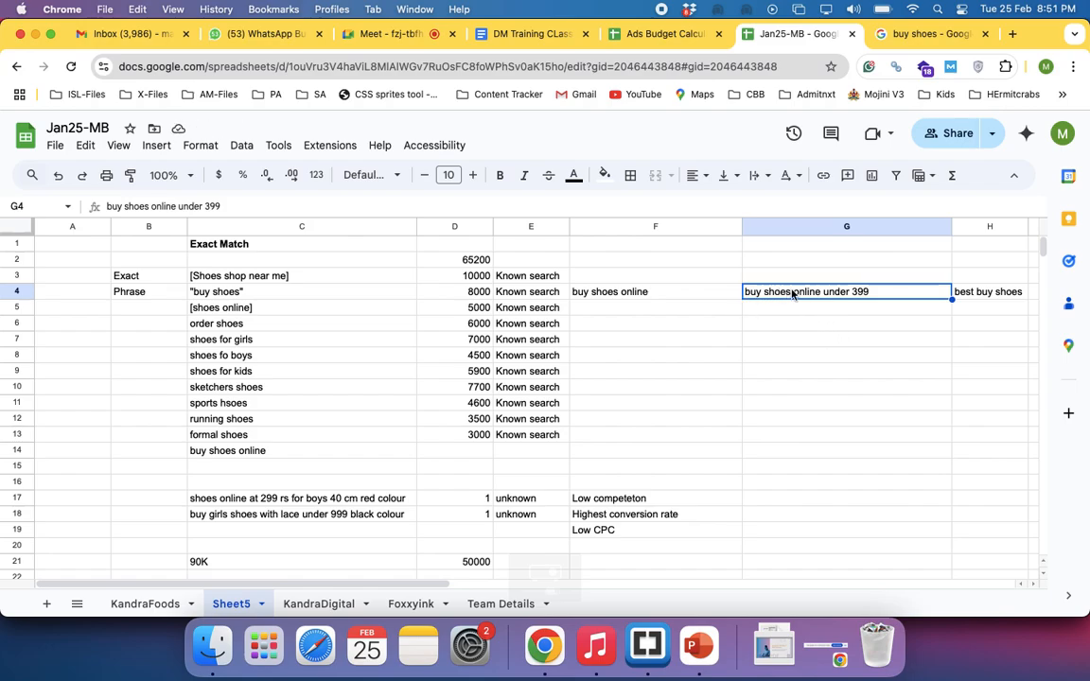
pyautogui.click(223, 292)
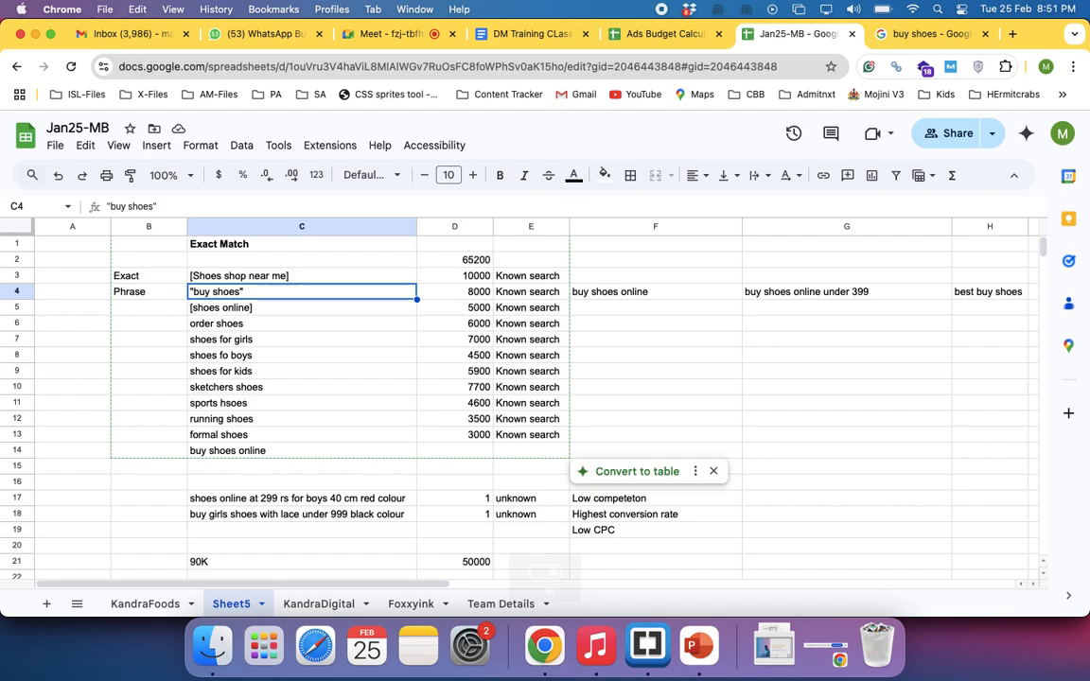
# Enter the new example keyword "1 bhk flat in mumbai" in C25, below the shoe data
pyautogui.scroll(-6, 598, 347)
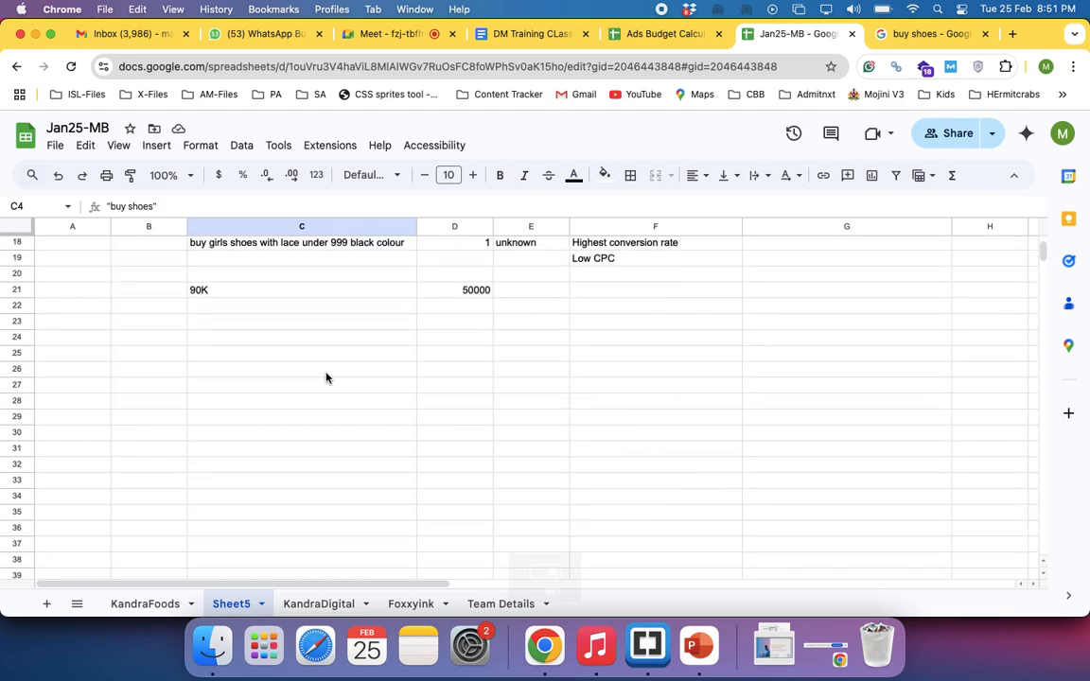
pyautogui.click(299, 356)
pyautogui.write('1 bh')
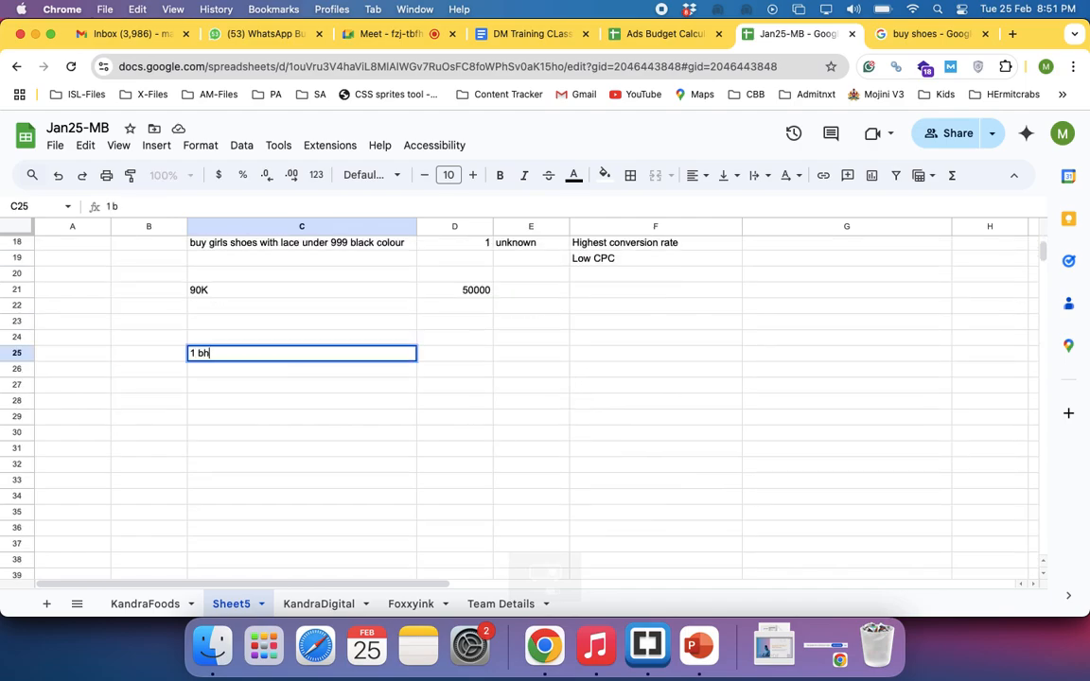
pyautogui.write('k flat in mumbai')
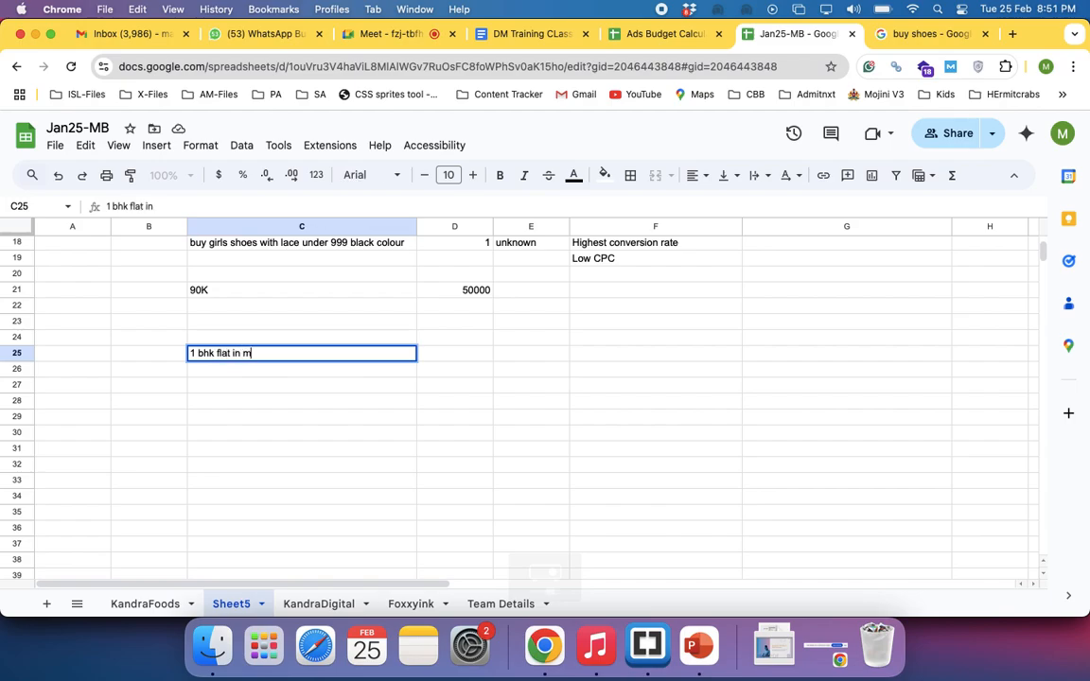
pyautogui.press('Return')
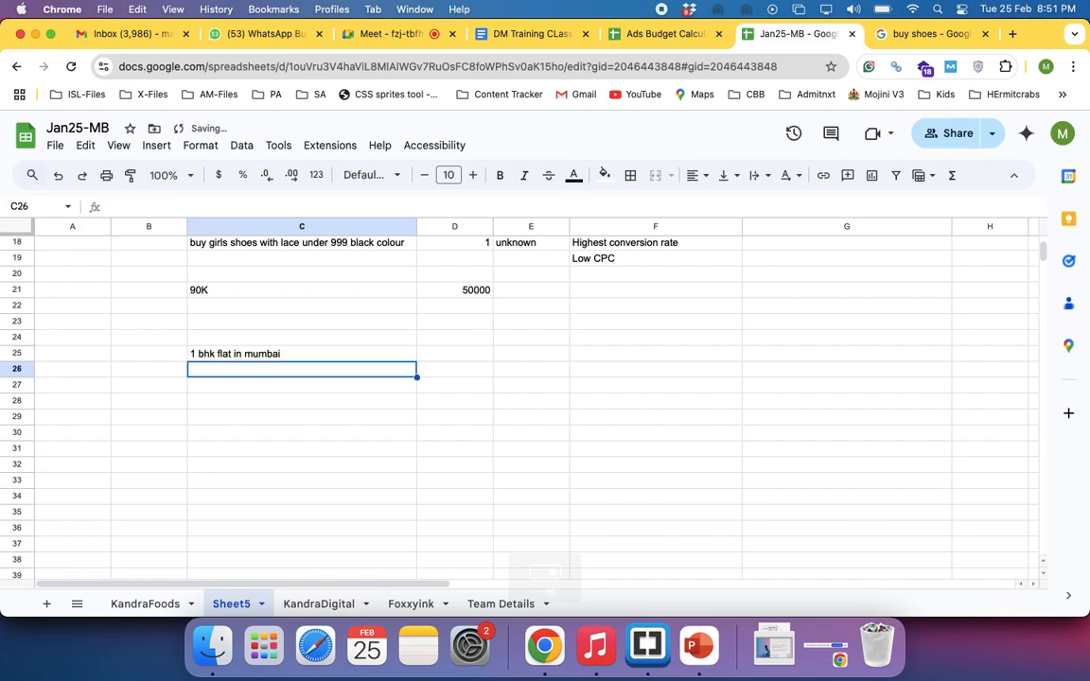
# Label the row of the Mumbai flat keyword "Input" in B25
pyautogui.click(152, 354)
pyautogui.write('Input')
pyautogui.press('Return')
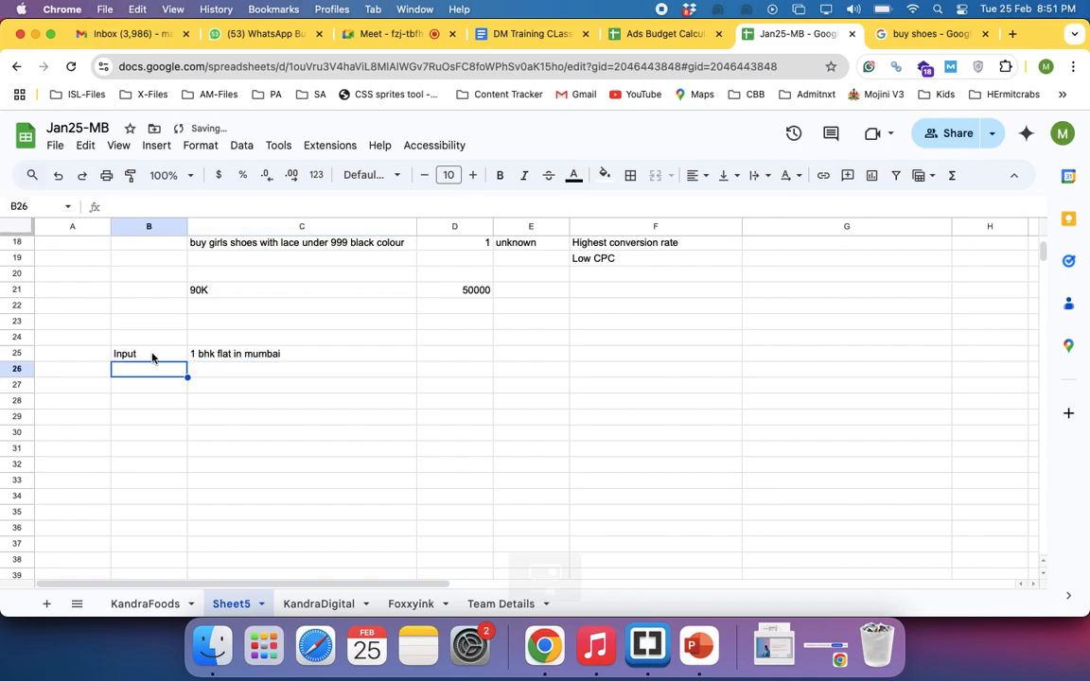
# Enclose the keyword in C25 in double quotation marks so it reads "1 bhk flat in mumbai" as a phrase match
pyautogui.click(200, 355)
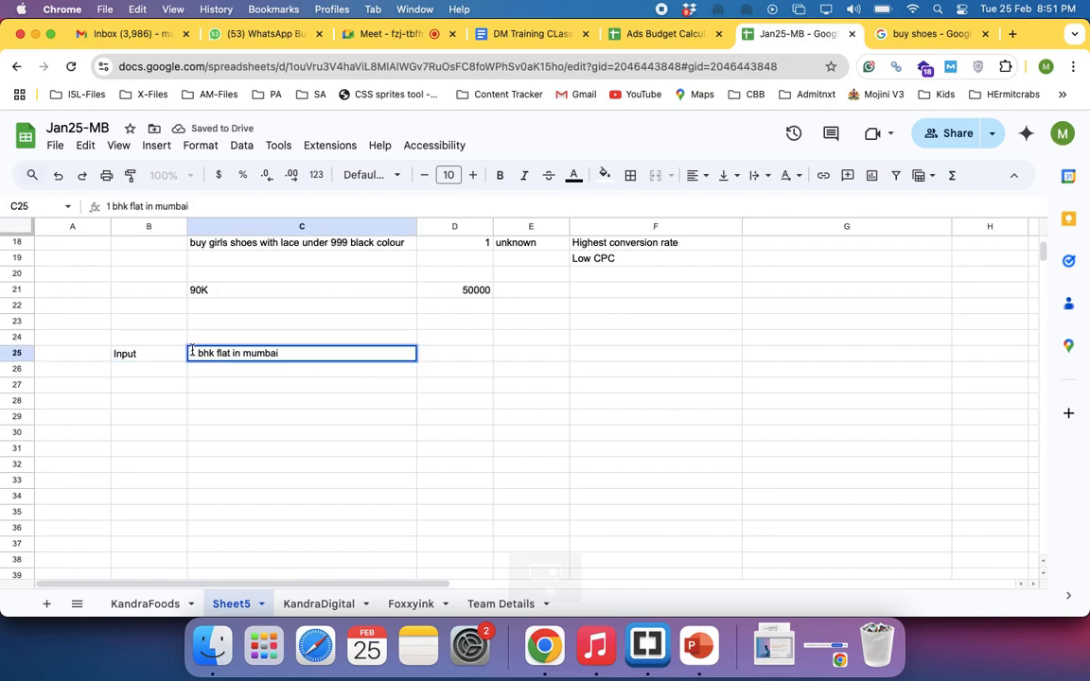
pyautogui.write('"')
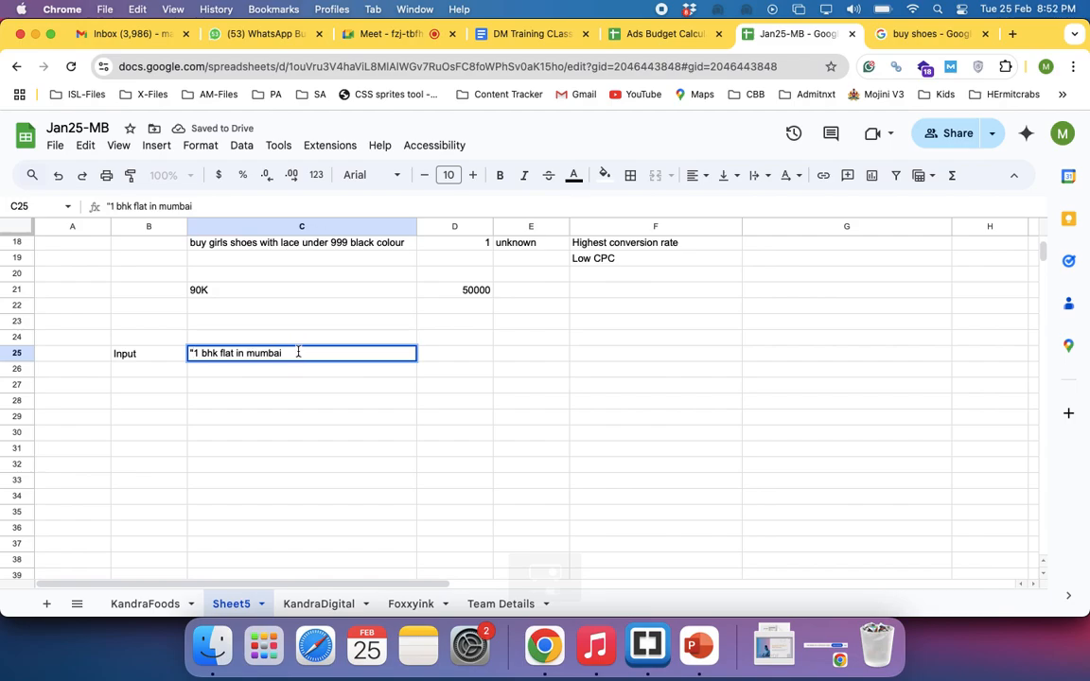
pyautogui.click(298, 353)
pyautogui.write('"')
pyautogui.press('Return')
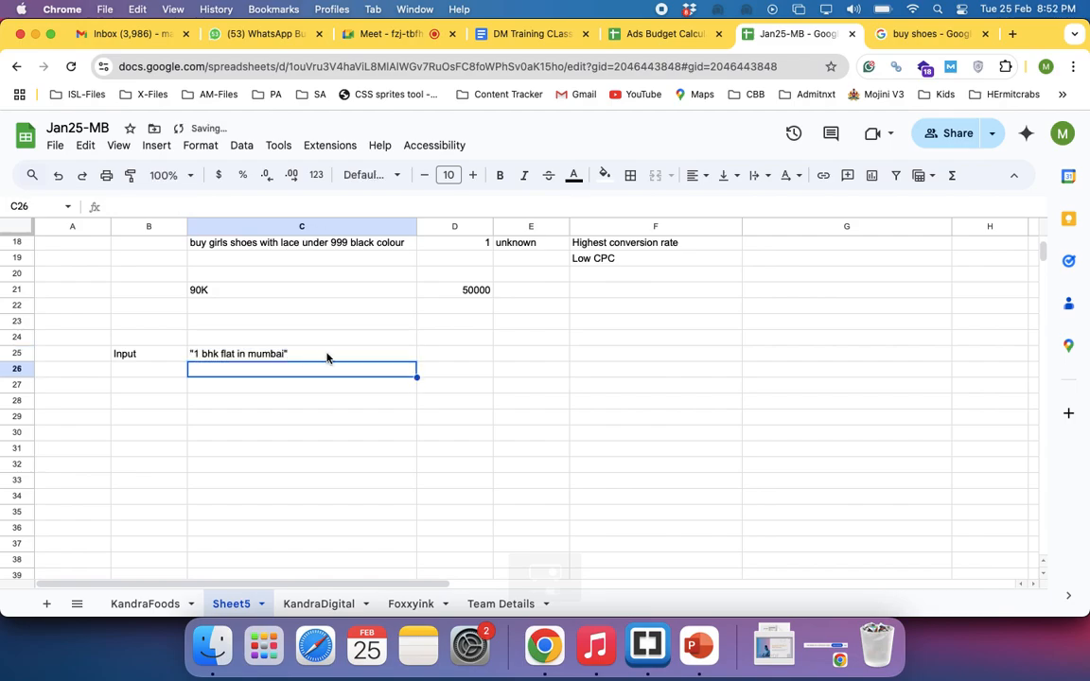
# Enter the example search 1 bhk apartment in mumbai in D25, beside the quoted keyword
pyautogui.click(445, 352)
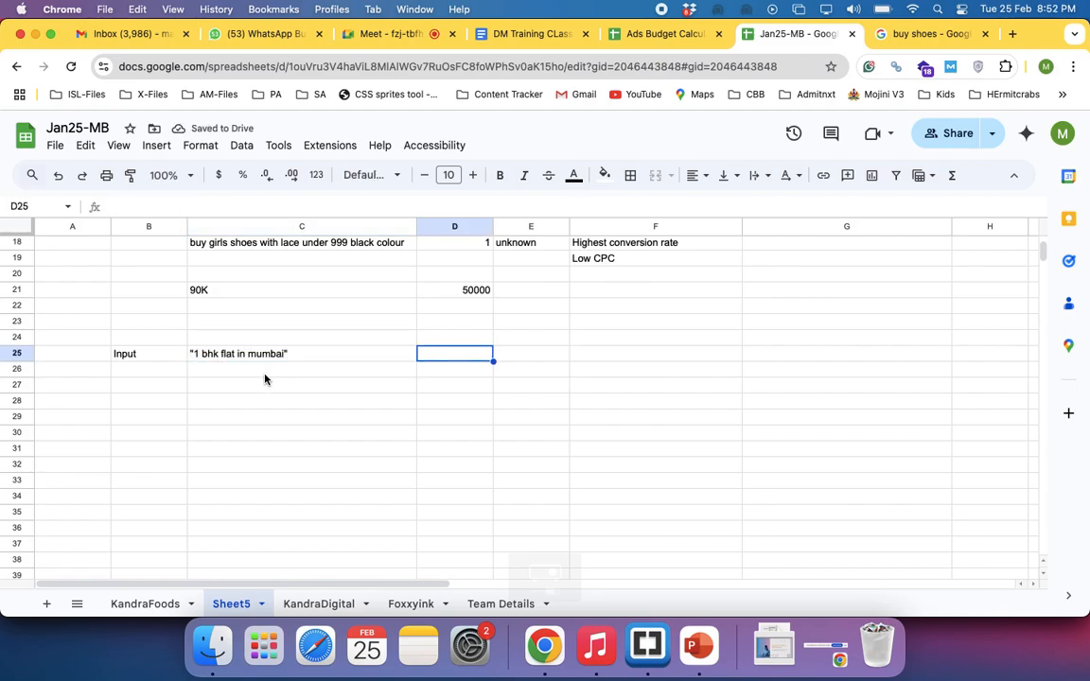
pyautogui.write('1')
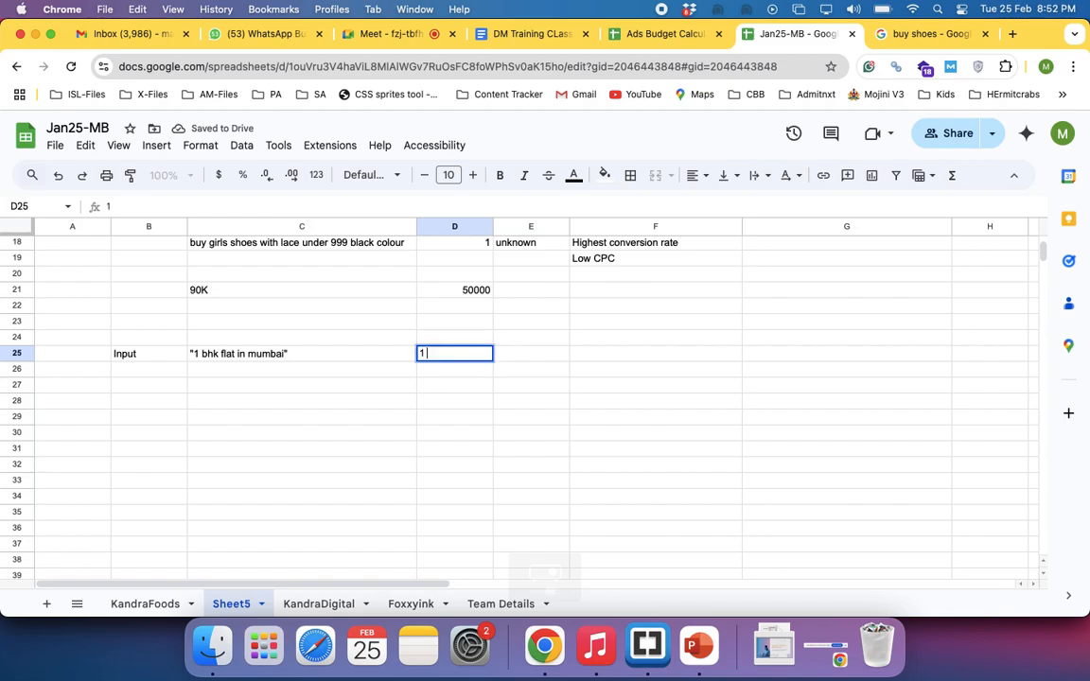
pyautogui.write(' bhk apa')
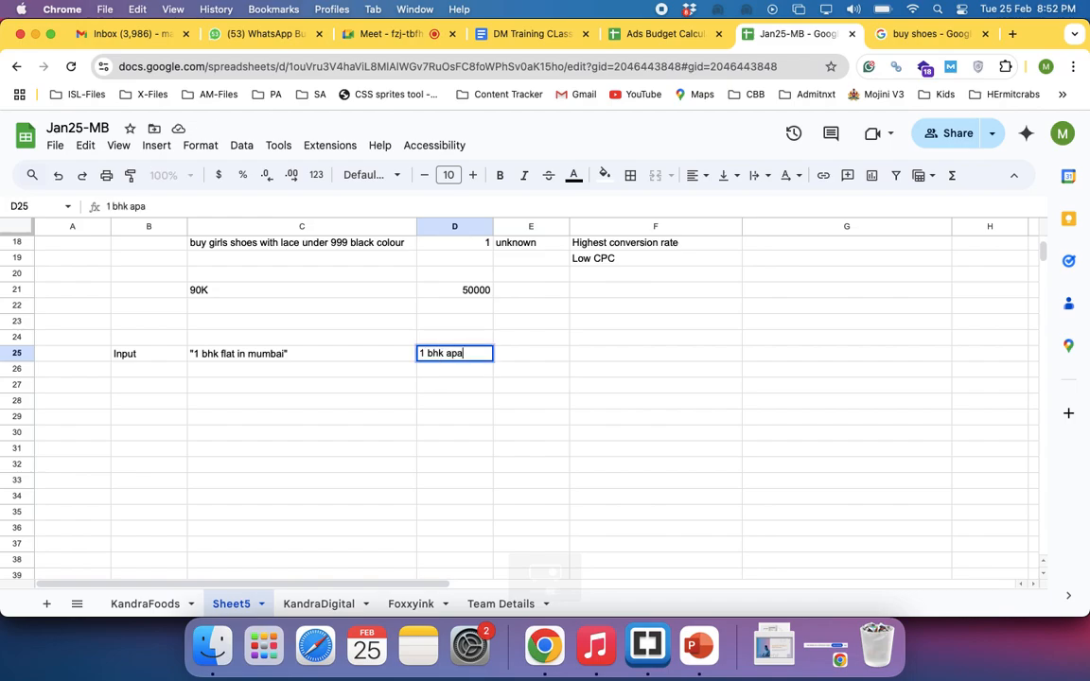
pyautogui.write('rtment in mumbai')
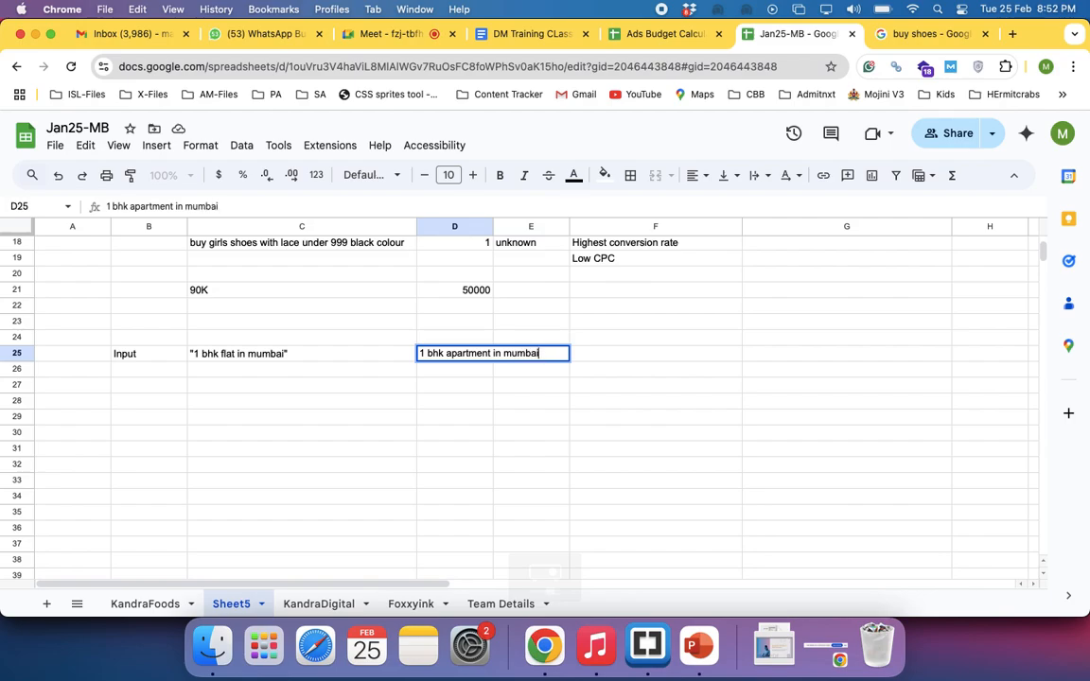
pyautogui.press('Return')
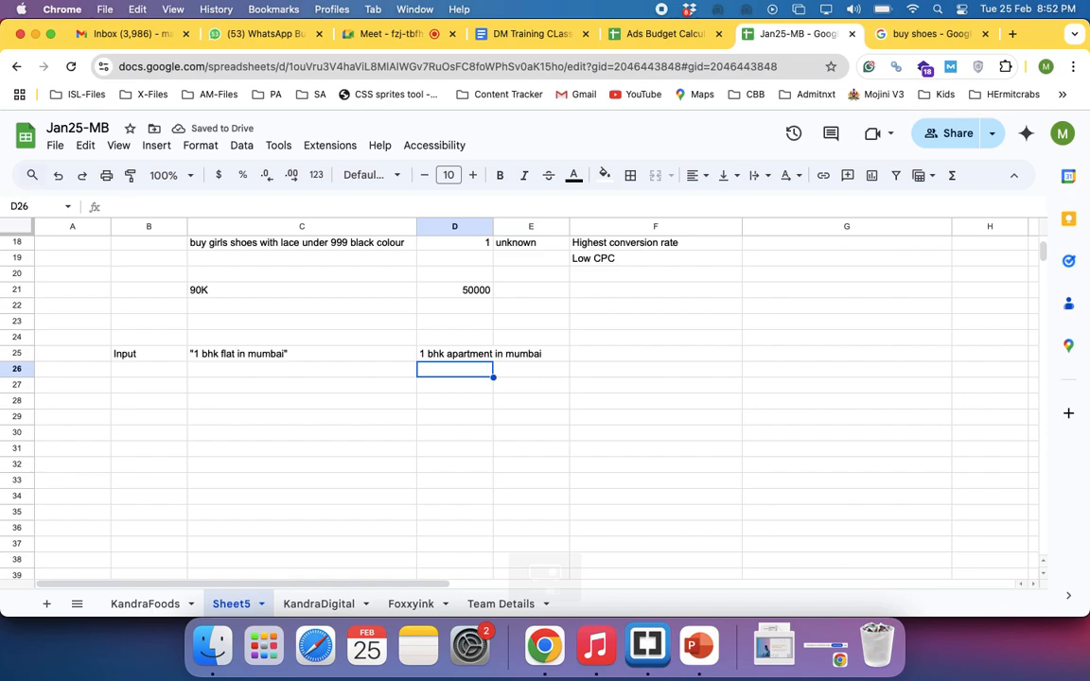
# Change the example search in D25 to the plural wording 1 bhk apartments in mumbai
pyautogui.doubleClick(471, 353)
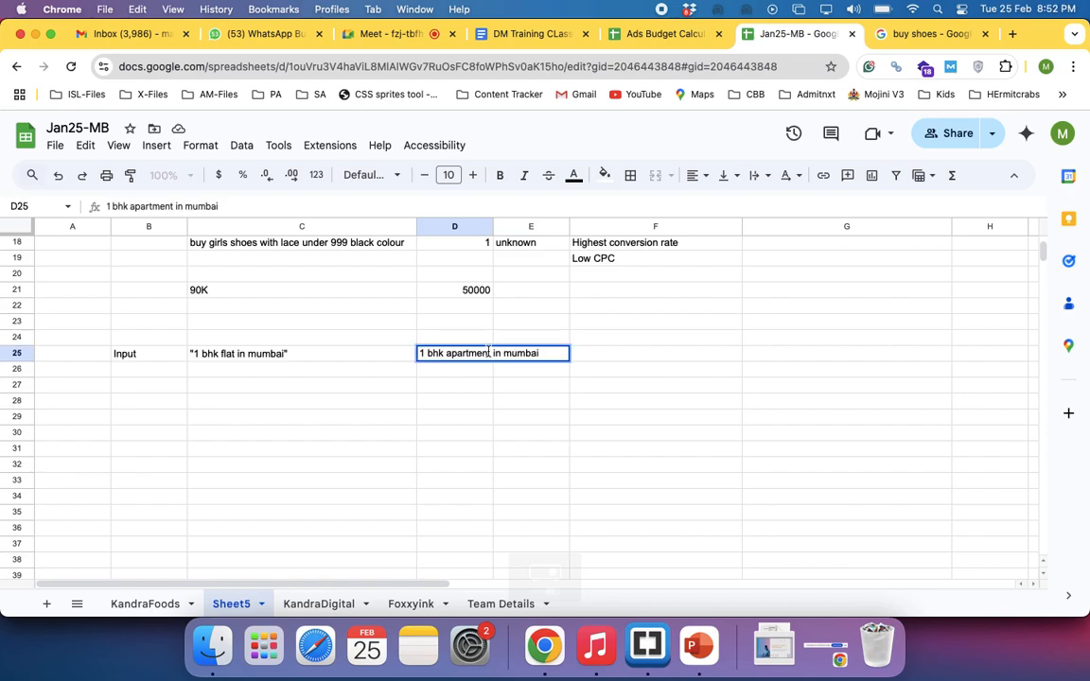
pyautogui.click(488, 354)
pyautogui.write('s')
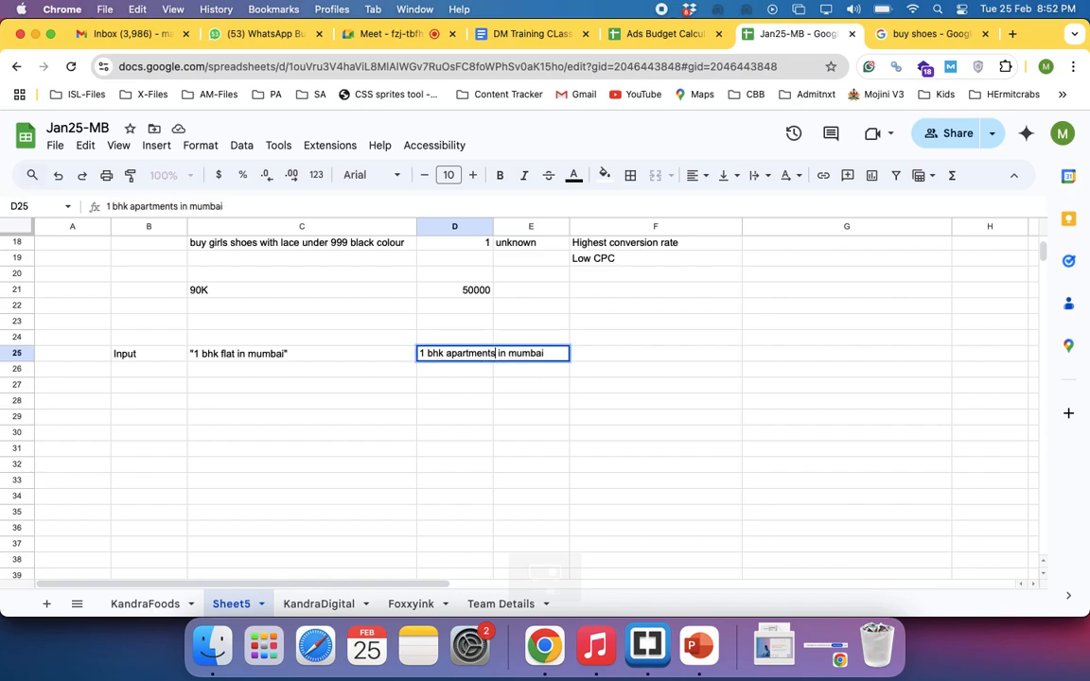
pyautogui.press('Return')
# Compare the quoted phrase-match keyword in C25 with the example search in D25
pyautogui.click(239, 357)
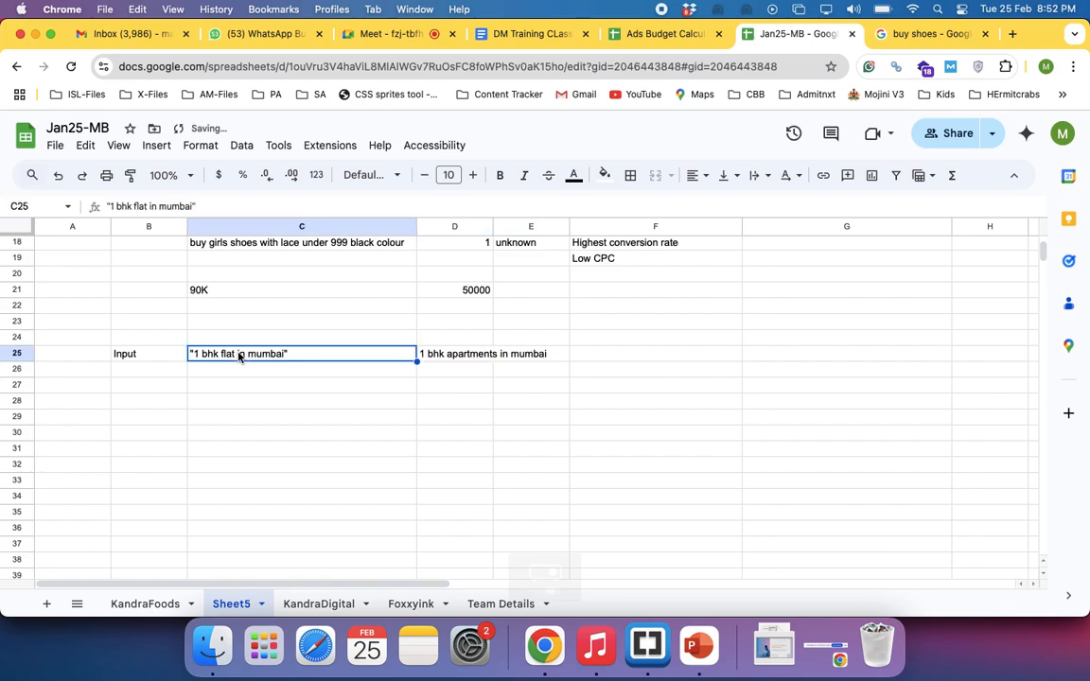
pyautogui.click(443, 361)
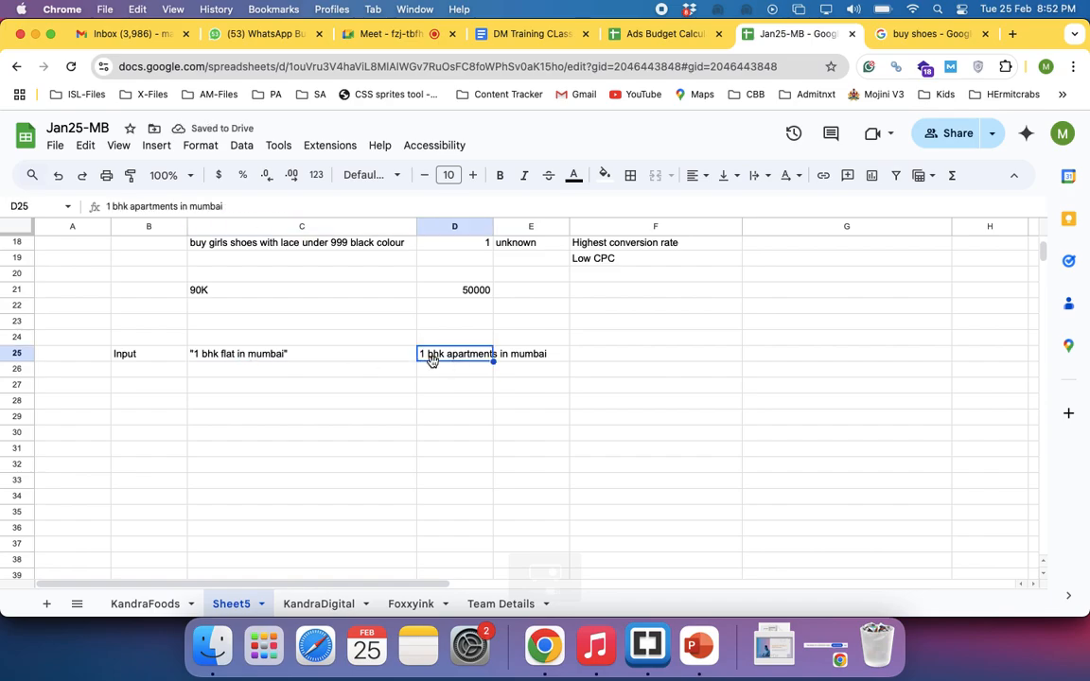
pyautogui.click(317, 357)
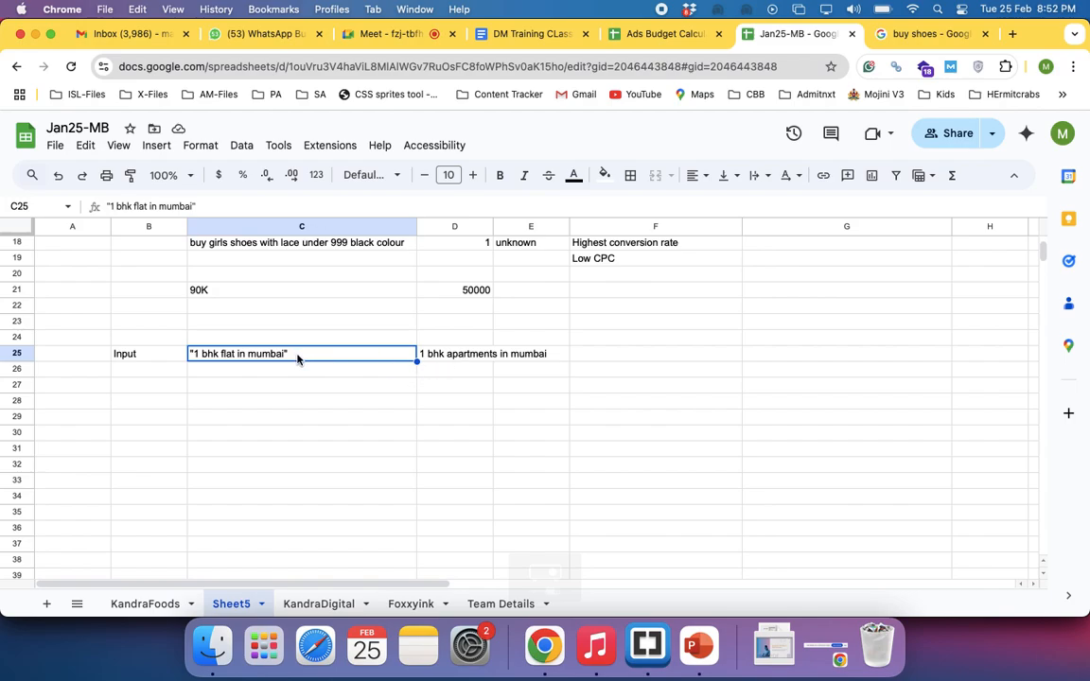
pyautogui.click(441, 357)
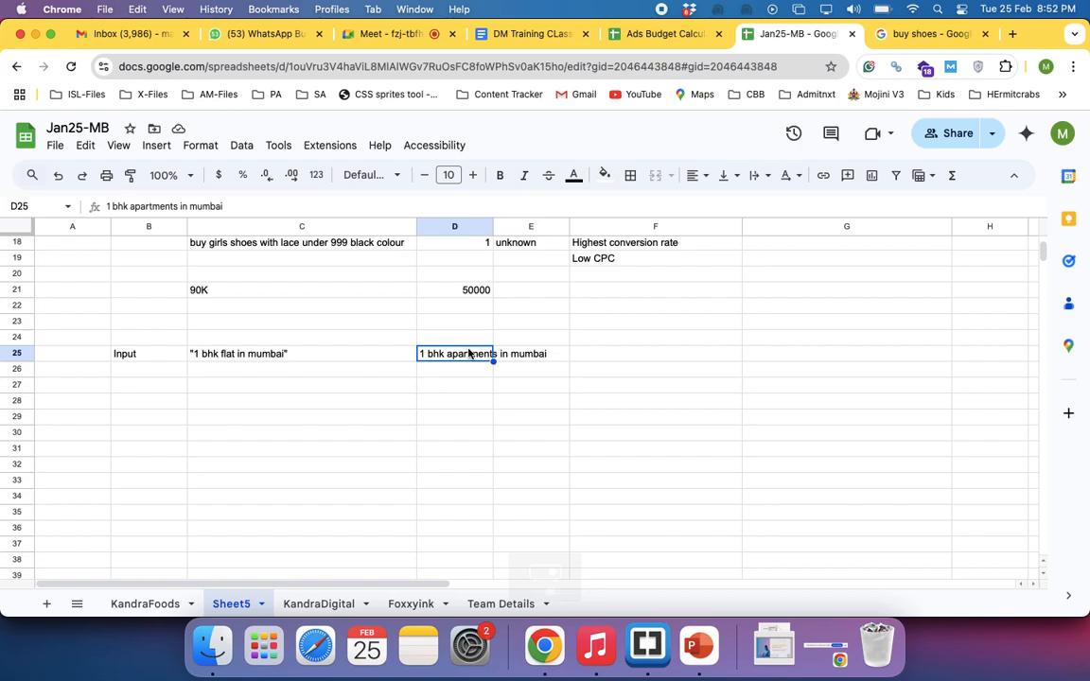
pyautogui.click(304, 356)
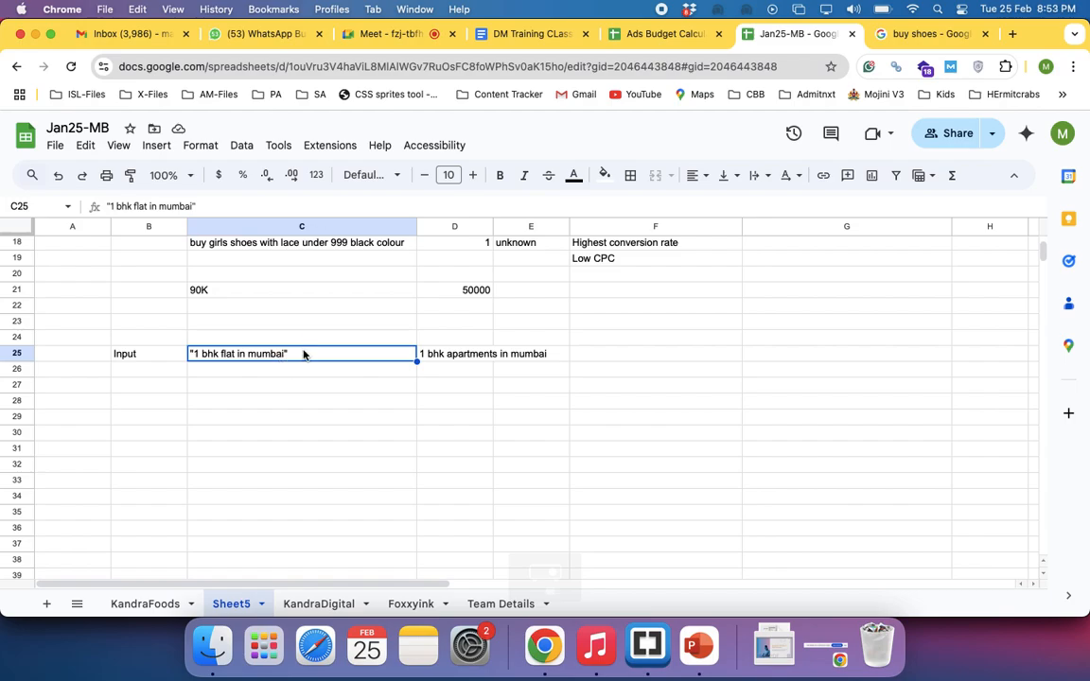
pyautogui.click(445, 360)
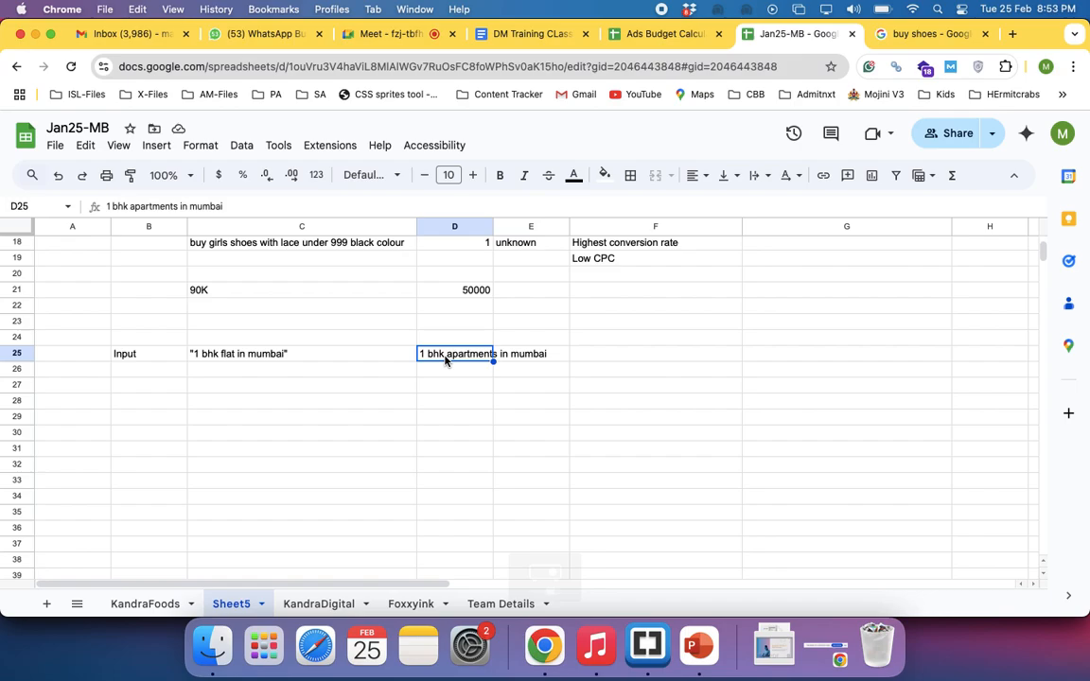
# Enter the new example keyword digital marketing training in C27, below the Mumbai flat keyword
pyautogui.click(499, 386)
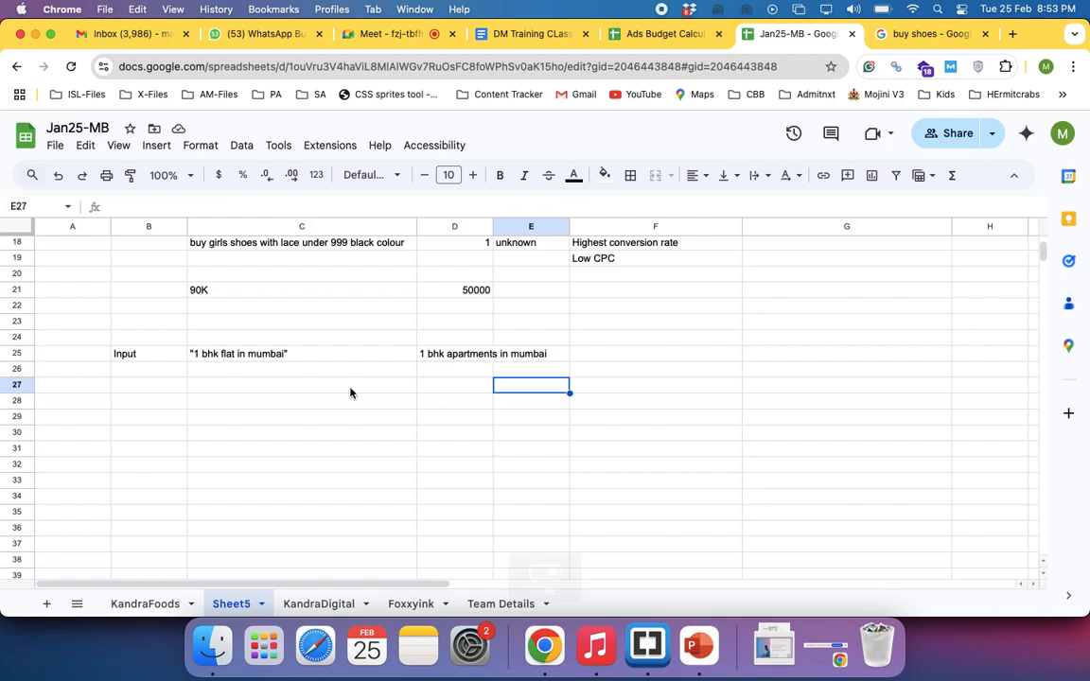
pyautogui.scroll(2, 314, 346)
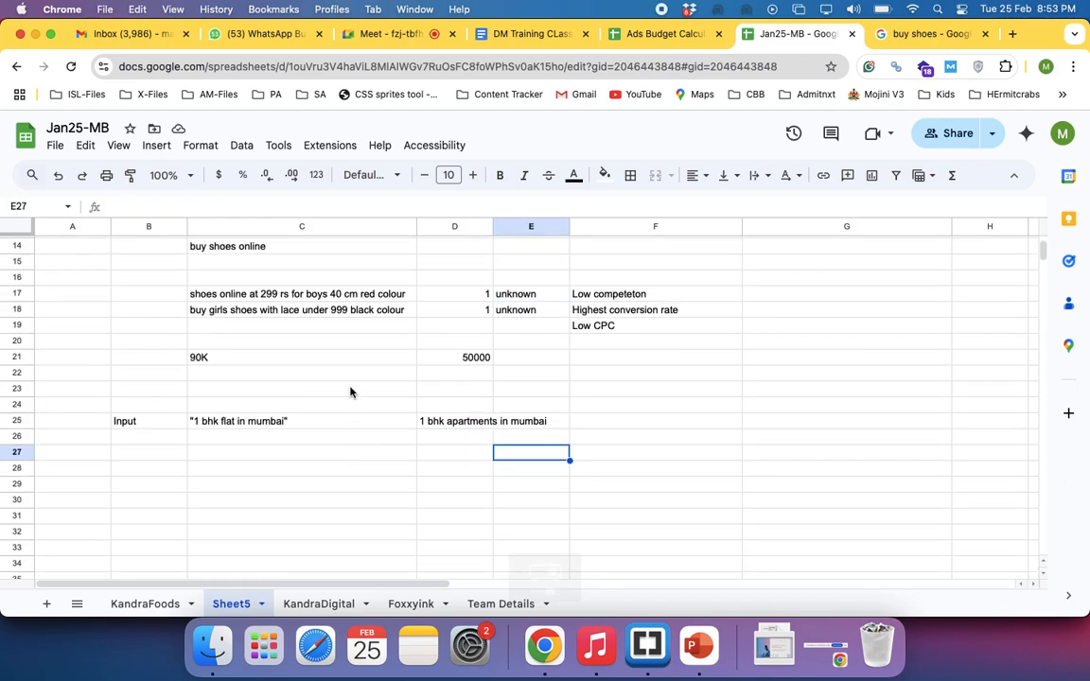
pyautogui.click(284, 423)
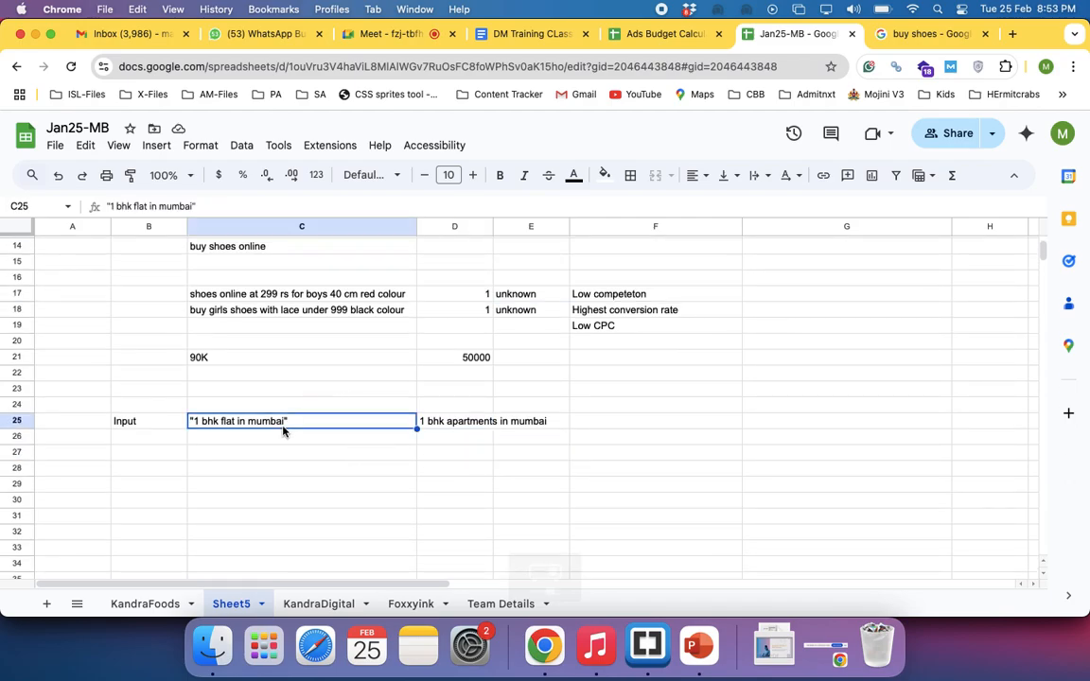
pyautogui.click(231, 452)
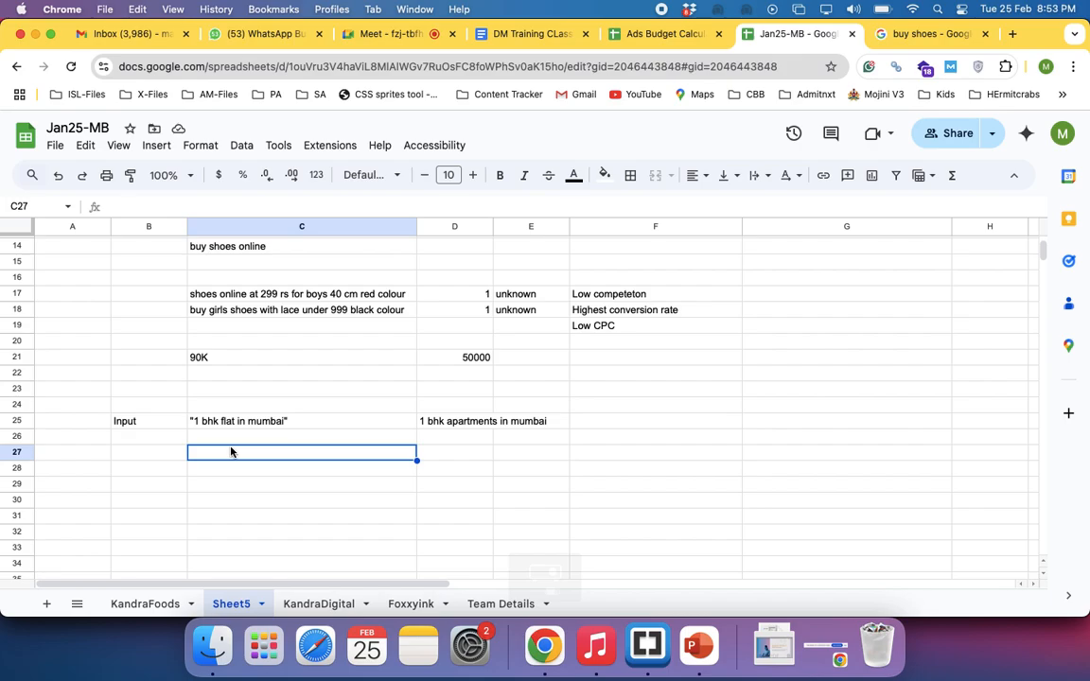
pyautogui.write('digital marke')
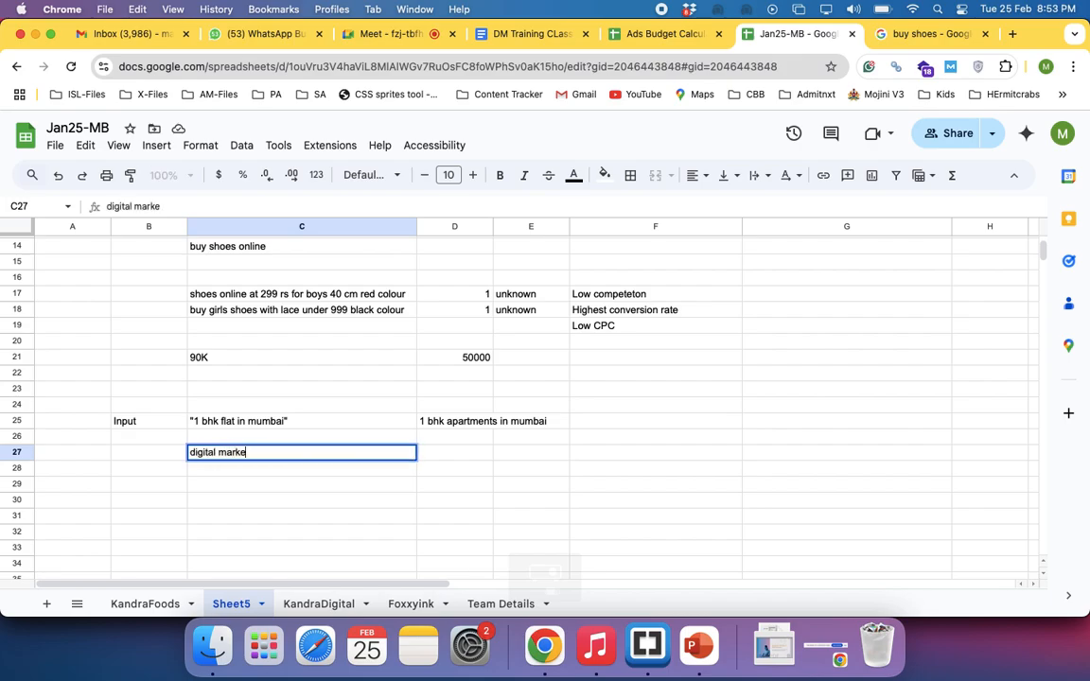
pyautogui.write('ting training')
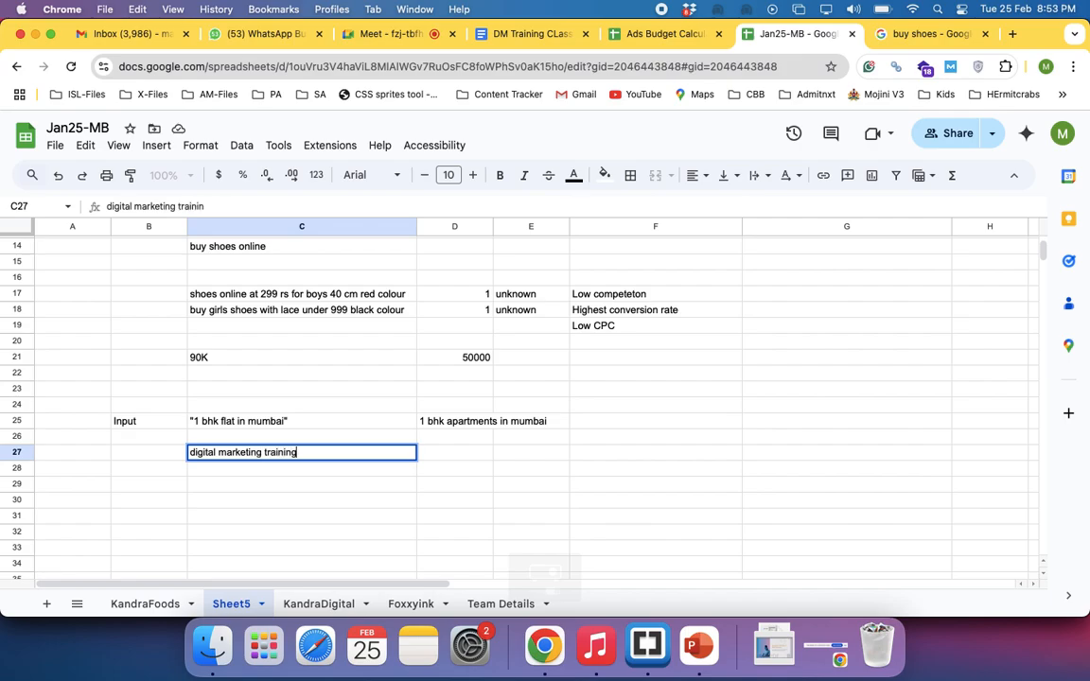
pyautogui.press('Return')
pyautogui.press('Up')
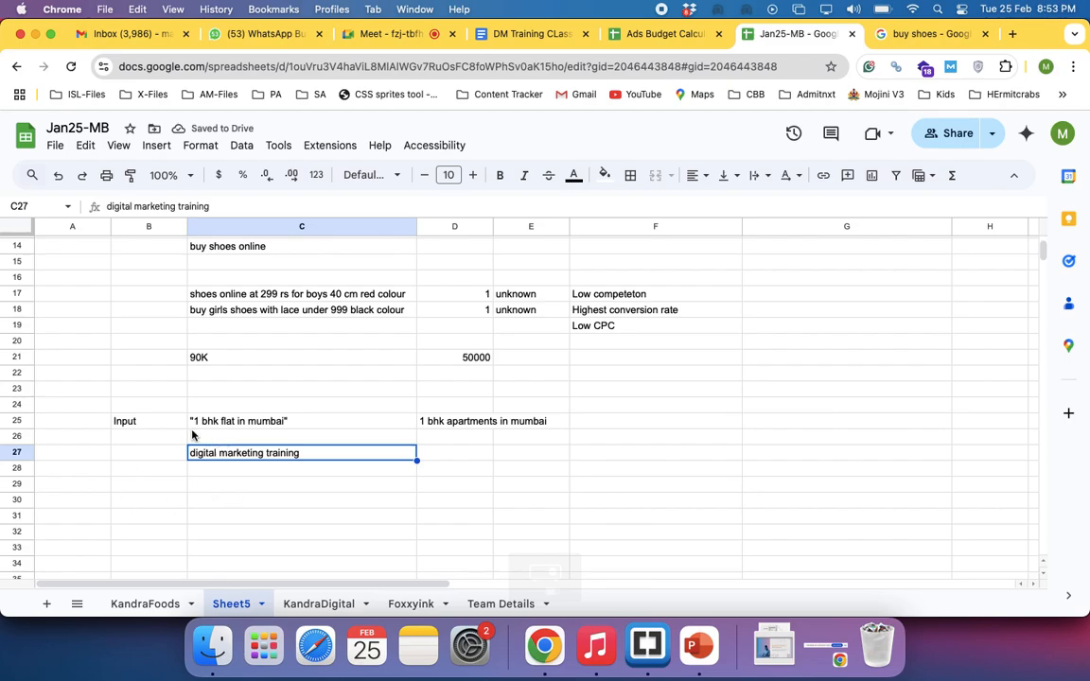
pyautogui.doubleClick(303, 452)
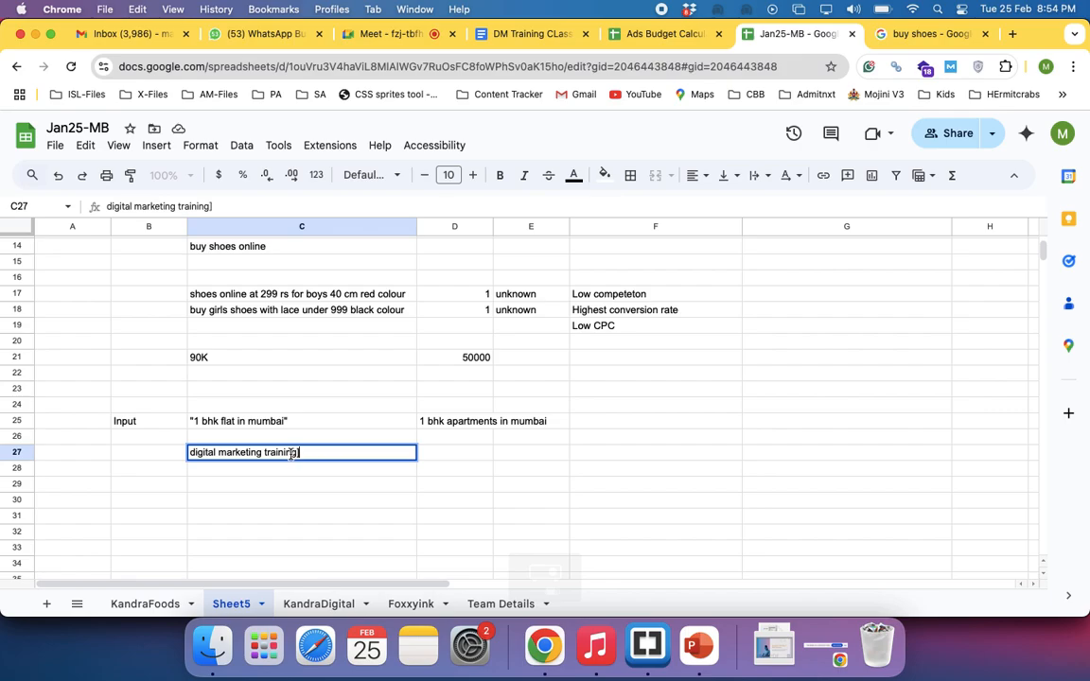
pyautogui.click(191, 453)
pyautogui.write('[')
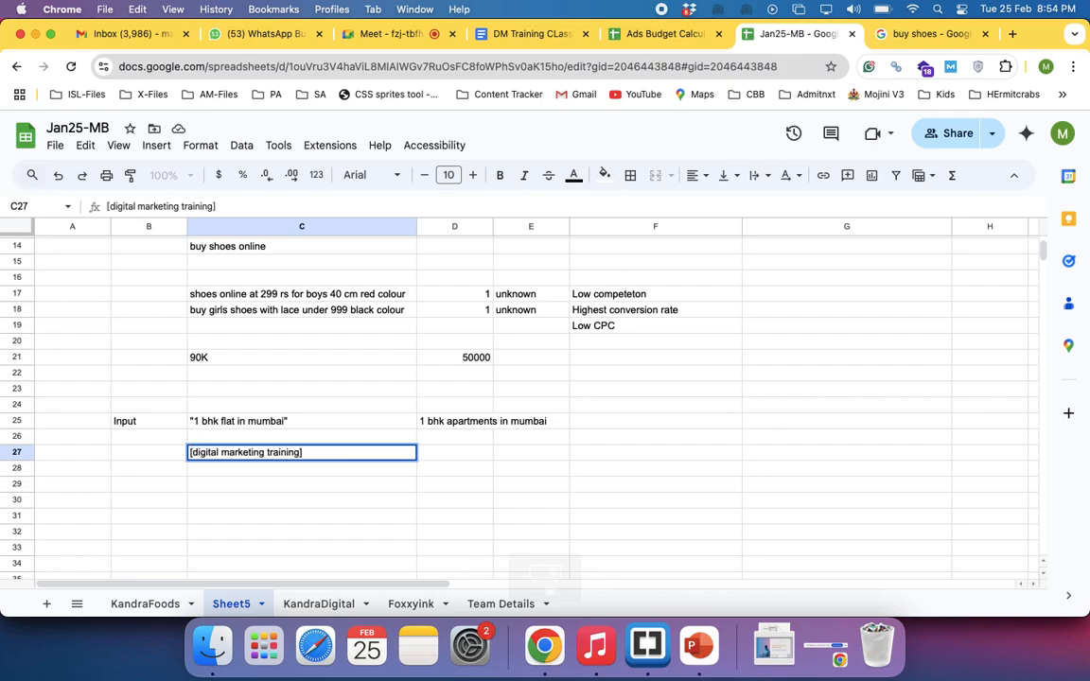
pyautogui.press('Escape')
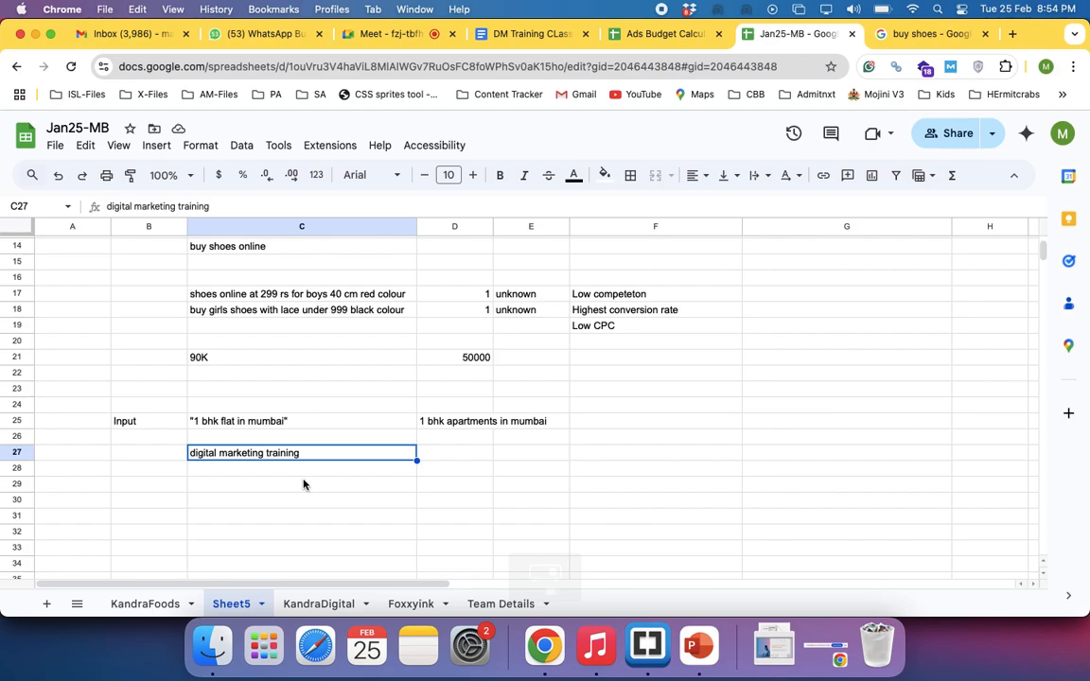
pyautogui.click(247, 474)
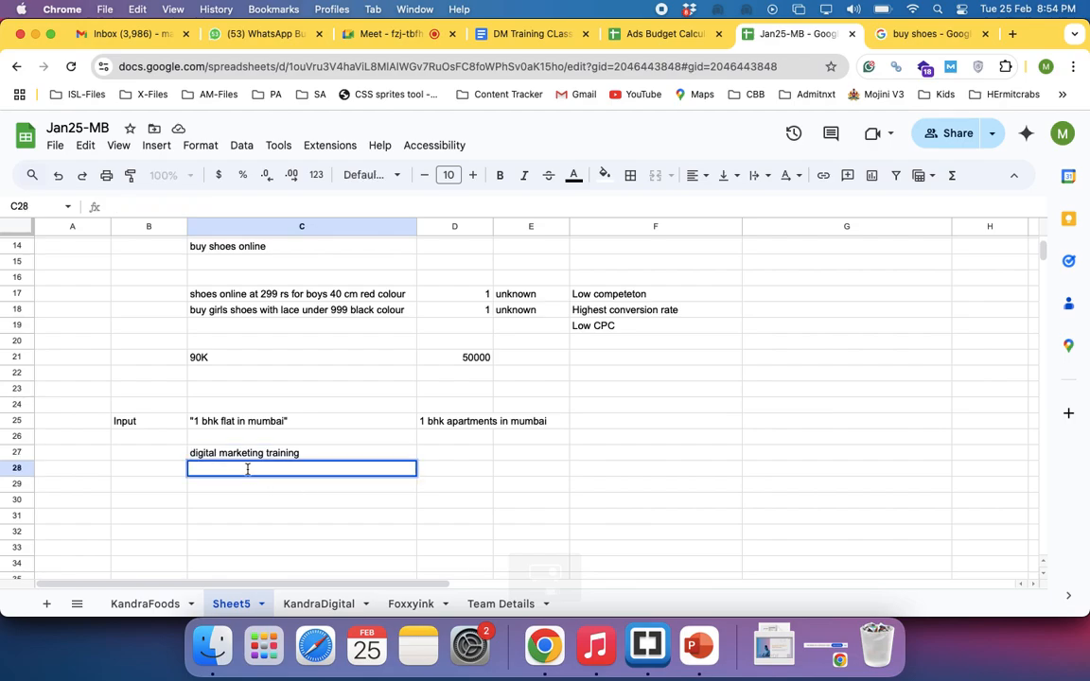
# Enclose the keyword in C27 in double quotation marks so it reads "digital marketing training" as a phrase match
pyautogui.doubleClick(313, 453)
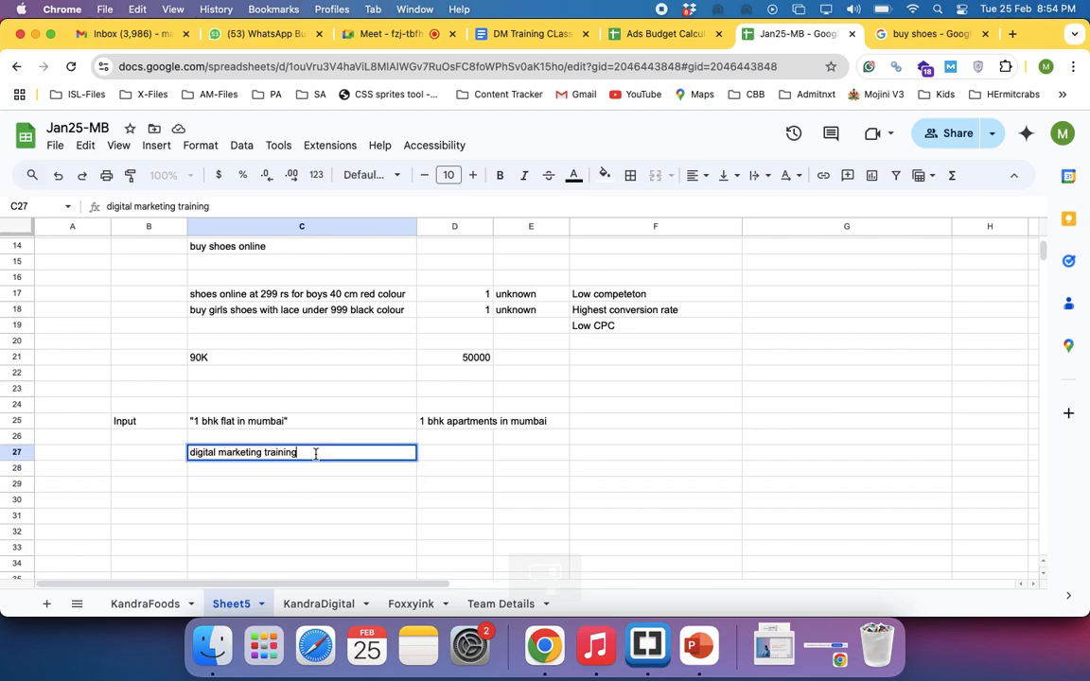
pyautogui.write('"')
pyautogui.click(197, 460)
pyautogui.write('"')
pyautogui.click(297, 468)
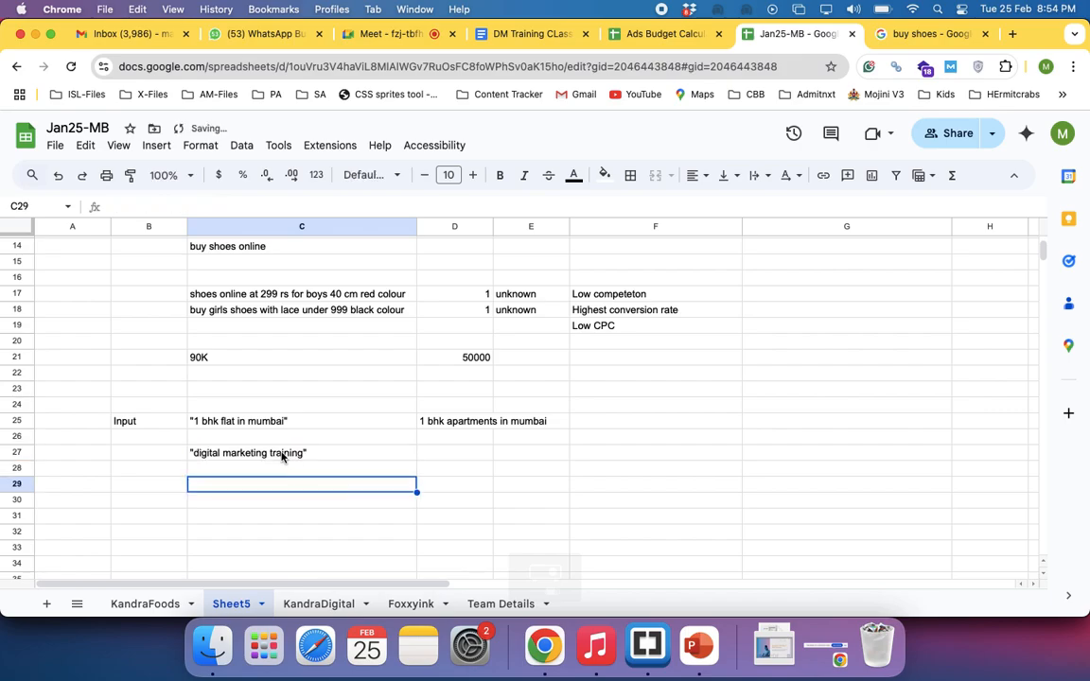
pyautogui.click(287, 452)
# Enter the example search digital marketing training in bangalore in D27, beside the quoted keyword
pyautogui.click(441, 454)
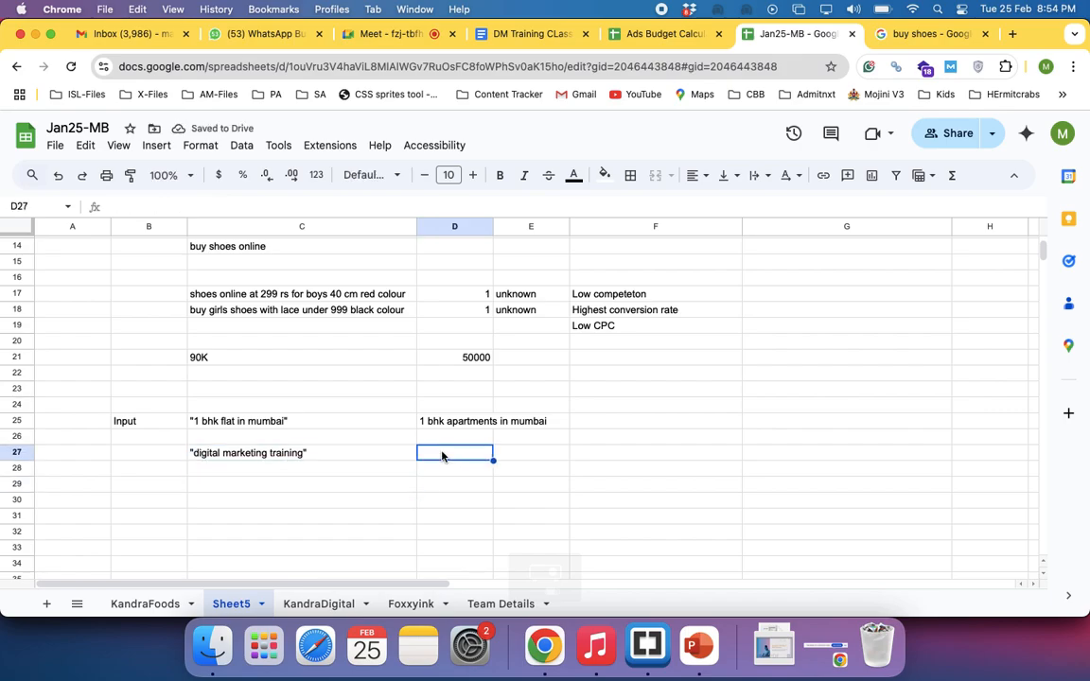
pyautogui.write('digital ma')
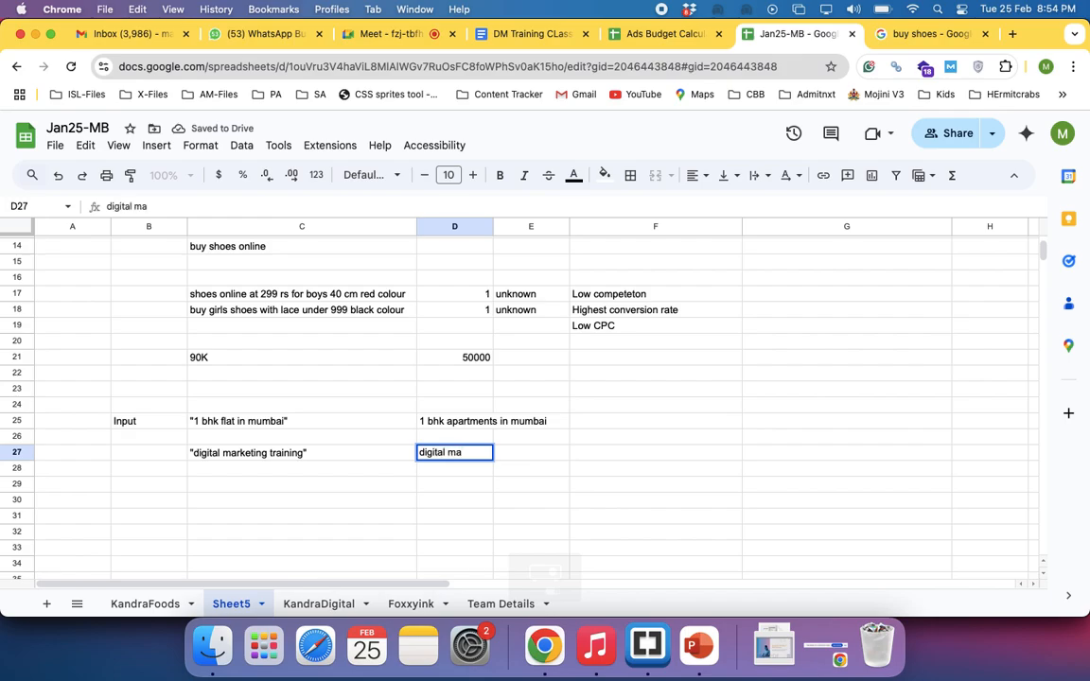
pyautogui.write('rketing train')
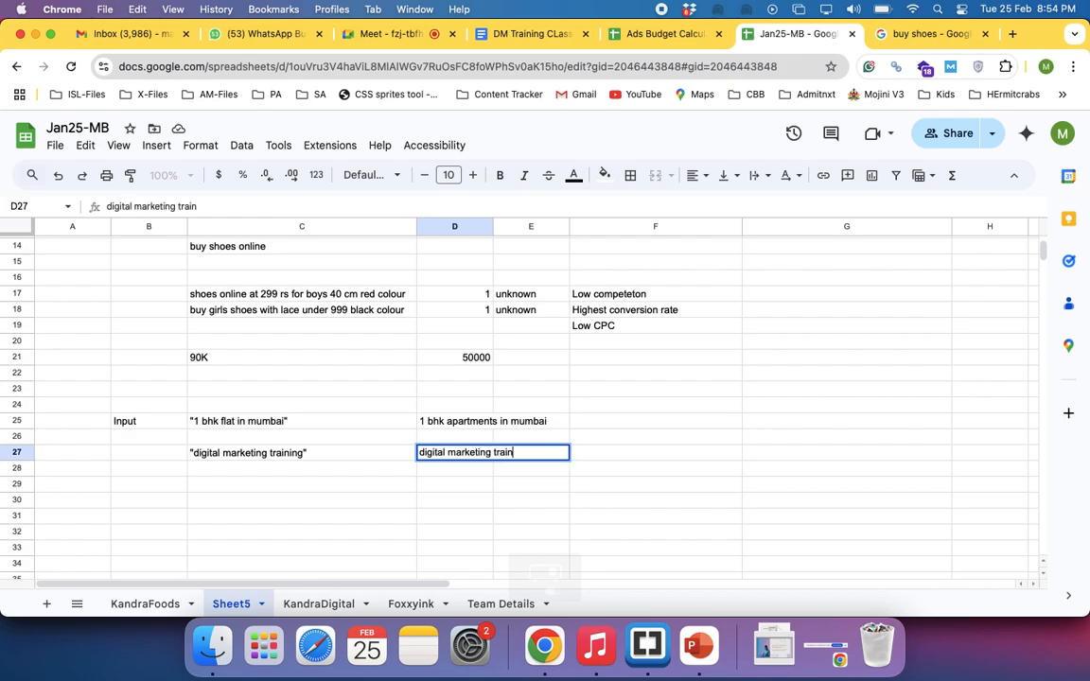
pyautogui.write('ing in bangalore')
pyautogui.press('Return')
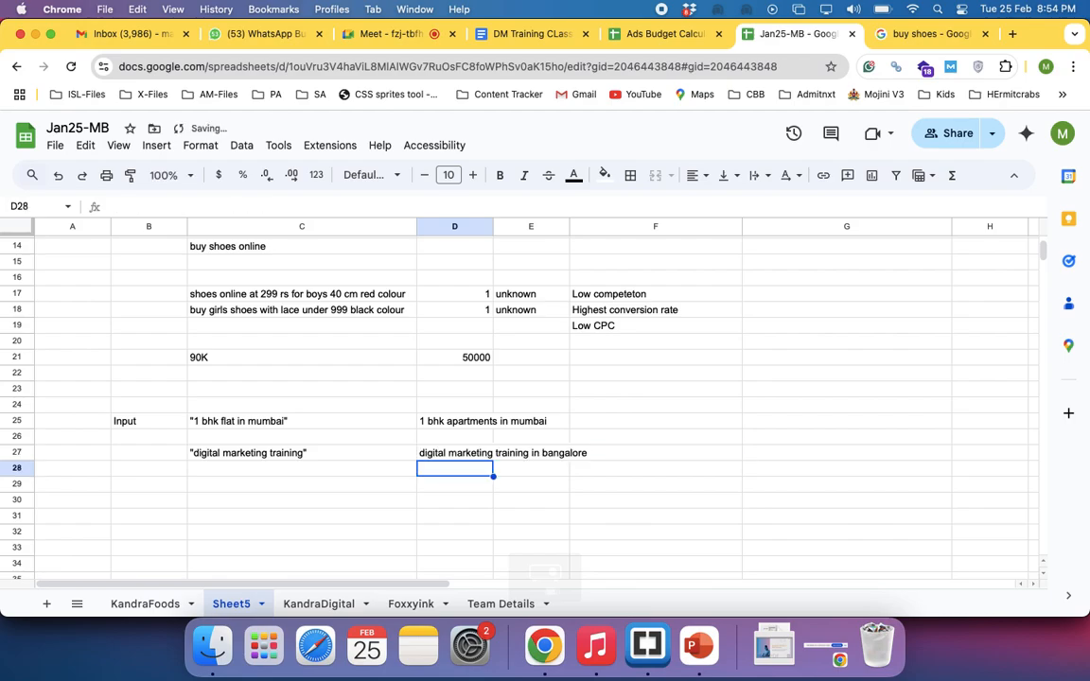
# Copy the example search in D27 to D28 and change its location so it reads digital marketing training in hsr
pyautogui.press('Up')
pyautogui.press('super+c')
pyautogui.press('Down')
pyautogui.press('super+v')
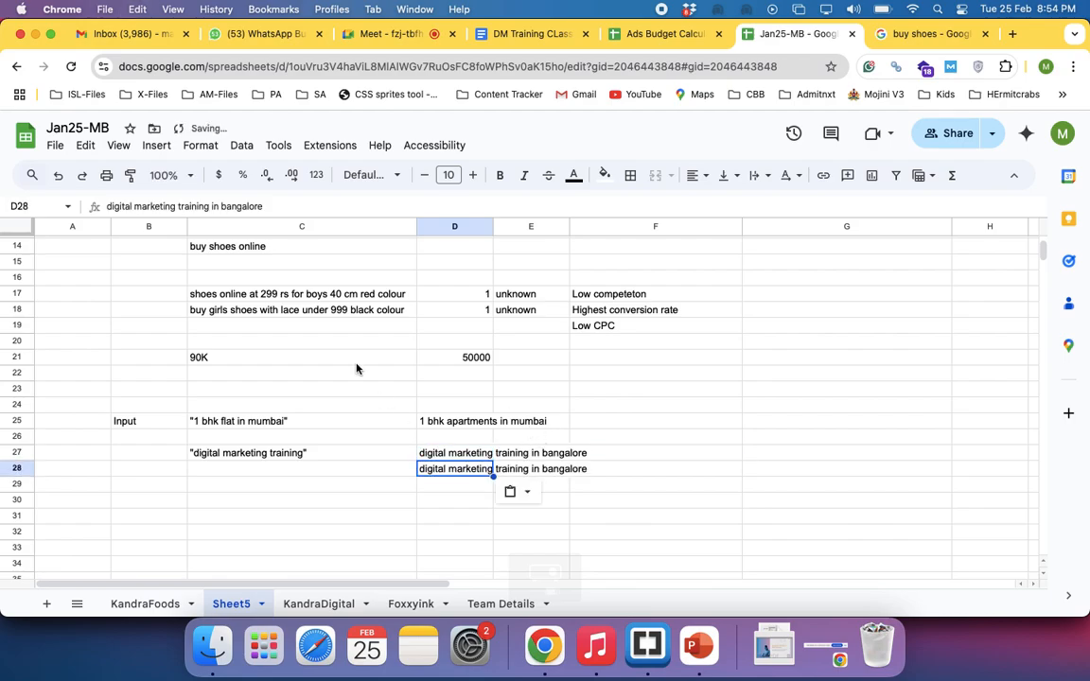
pyautogui.doubleClick(220, 205)
pyautogui.write('hsr')
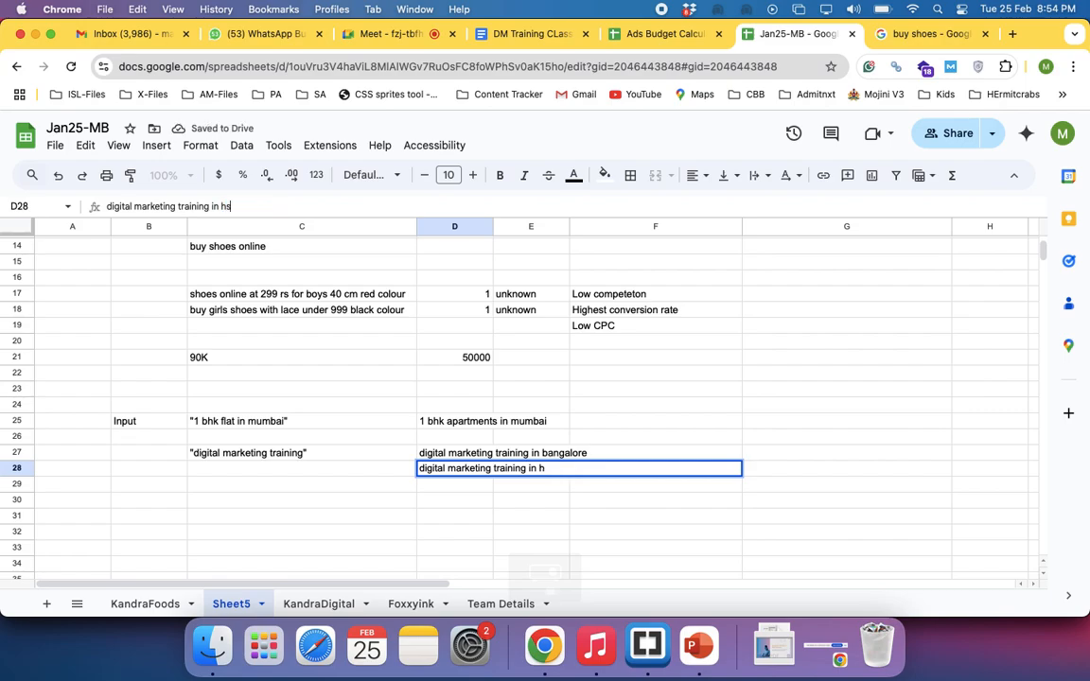
pyautogui.press('Return')
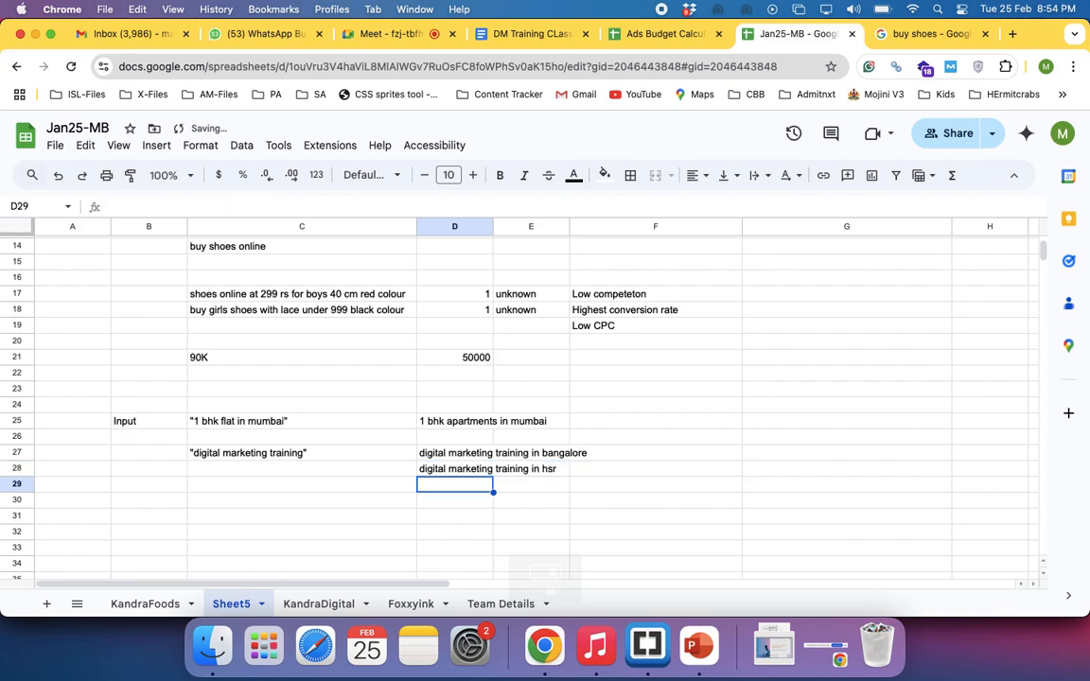
# Compare the phrase-match keyword in C27 with its example searches in column D and the unknown shoe searches in C17:C18
pyautogui.click(262, 460)
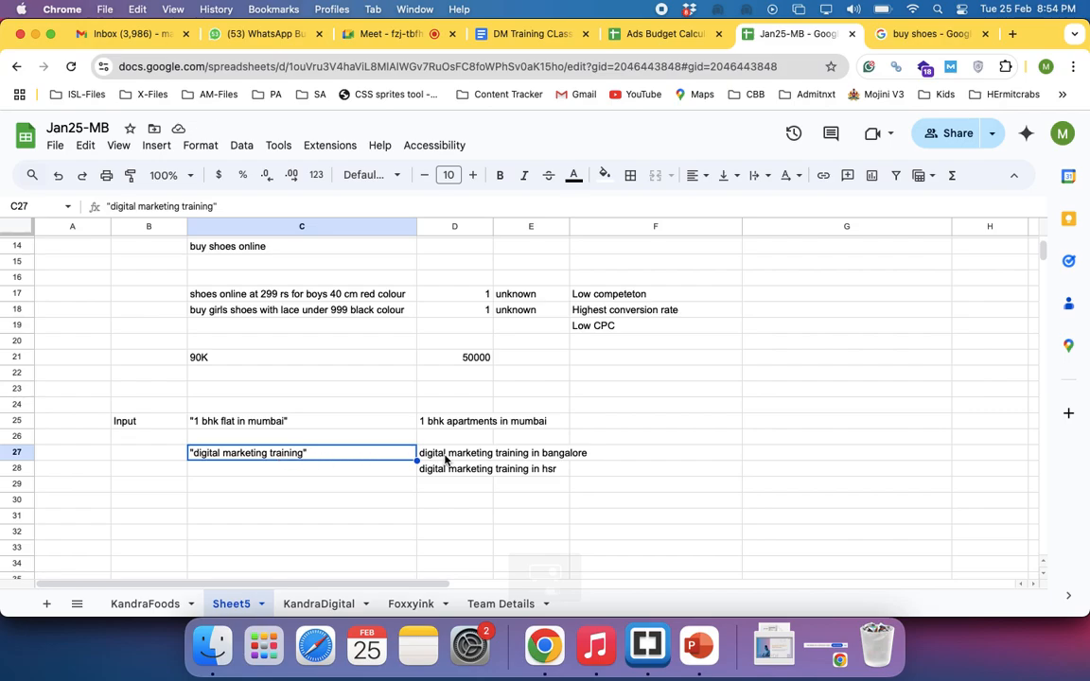
pyautogui.moveTo(423, 455); pyautogui.dragTo(446, 568)
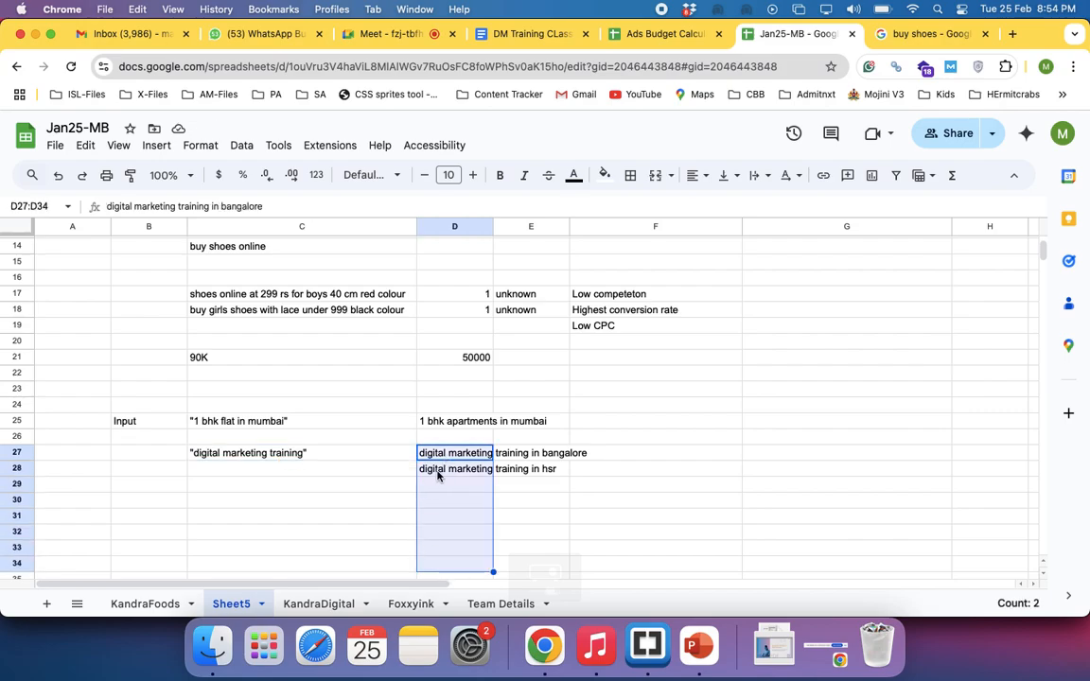
pyautogui.click(294, 455)
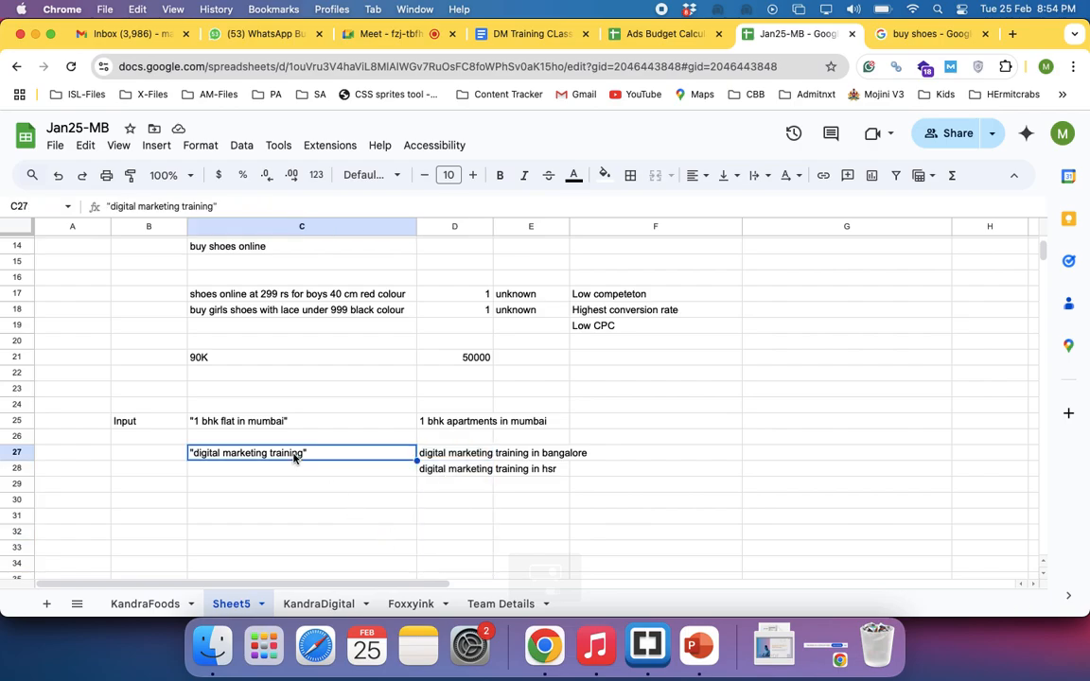
pyautogui.scroll(5, 473, 467)
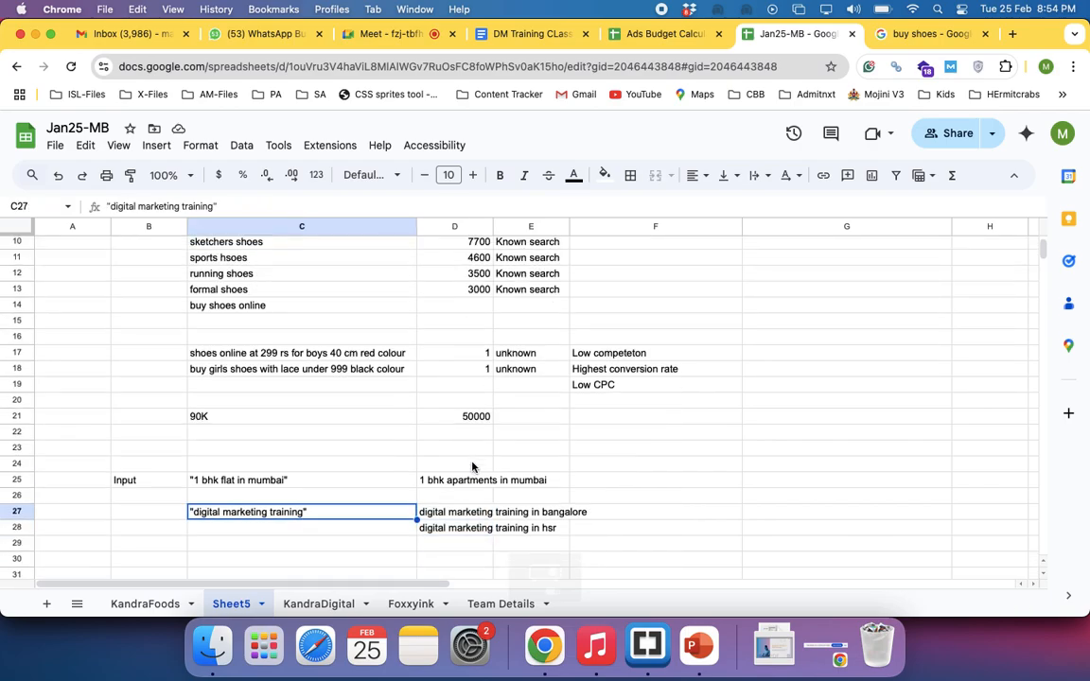
pyautogui.click(342, 419)
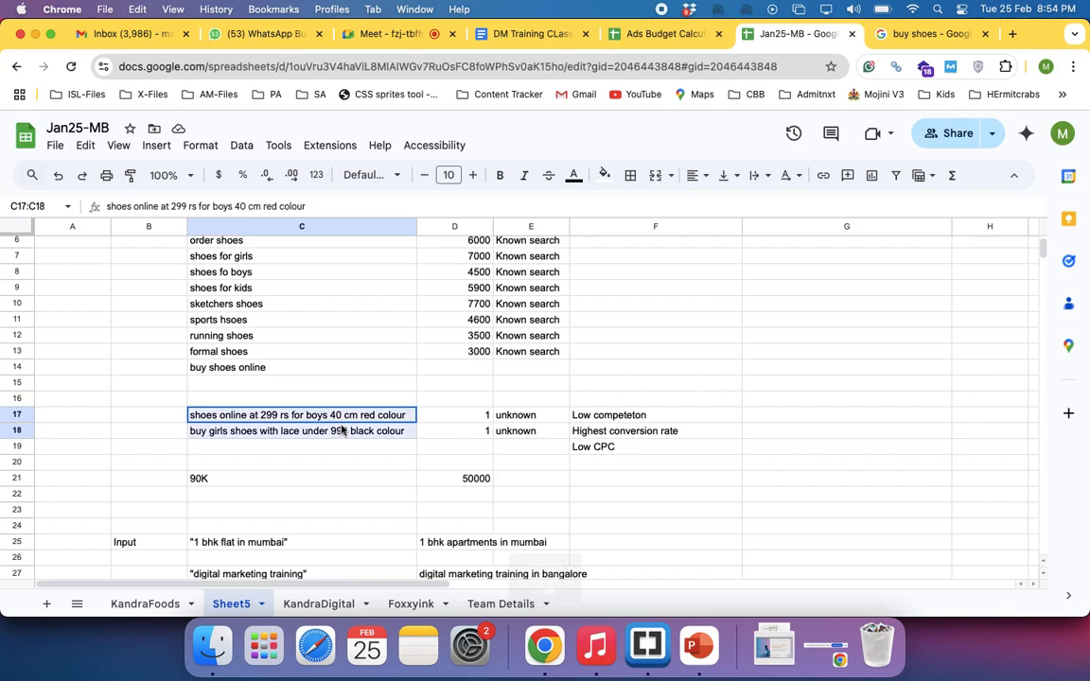
pyautogui.keyDown('shift'); pyautogui.click(316, 431); pyautogui.keyUp('shift')
pyautogui.scroll(-3, 355, 460)
pyautogui.scroll(-1, 354, 463)
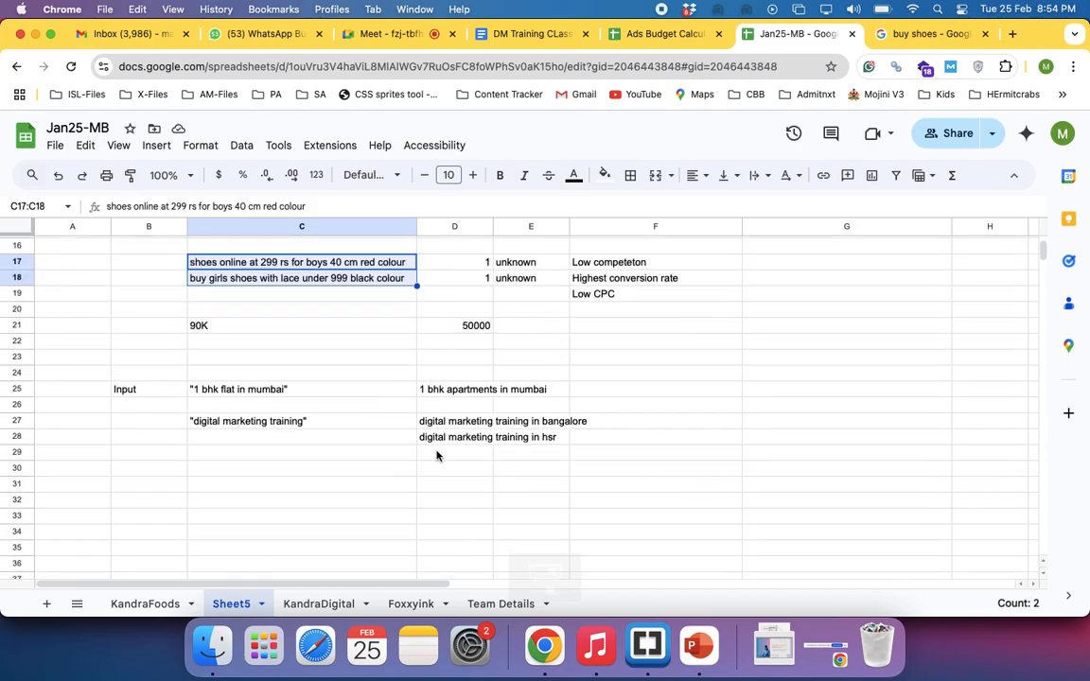
# Enter a third example search, digital marketing training in bangalore under 5K, in D29
pyautogui.click(450, 453)
pyautogui.write('digital ')
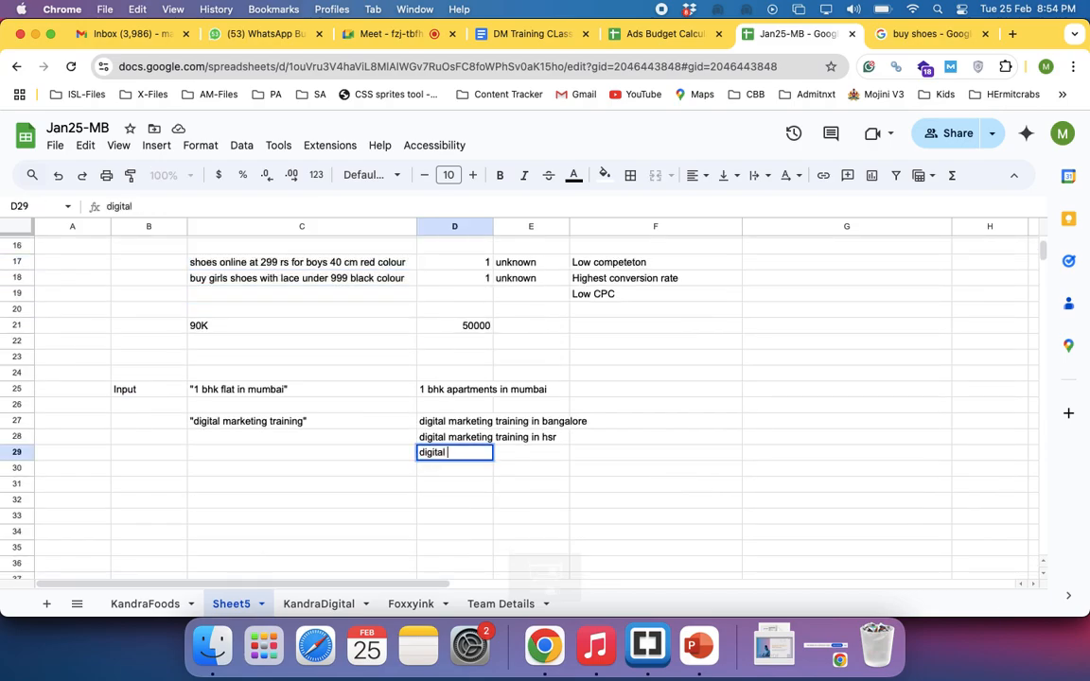
pyautogui.write('marketing trai')
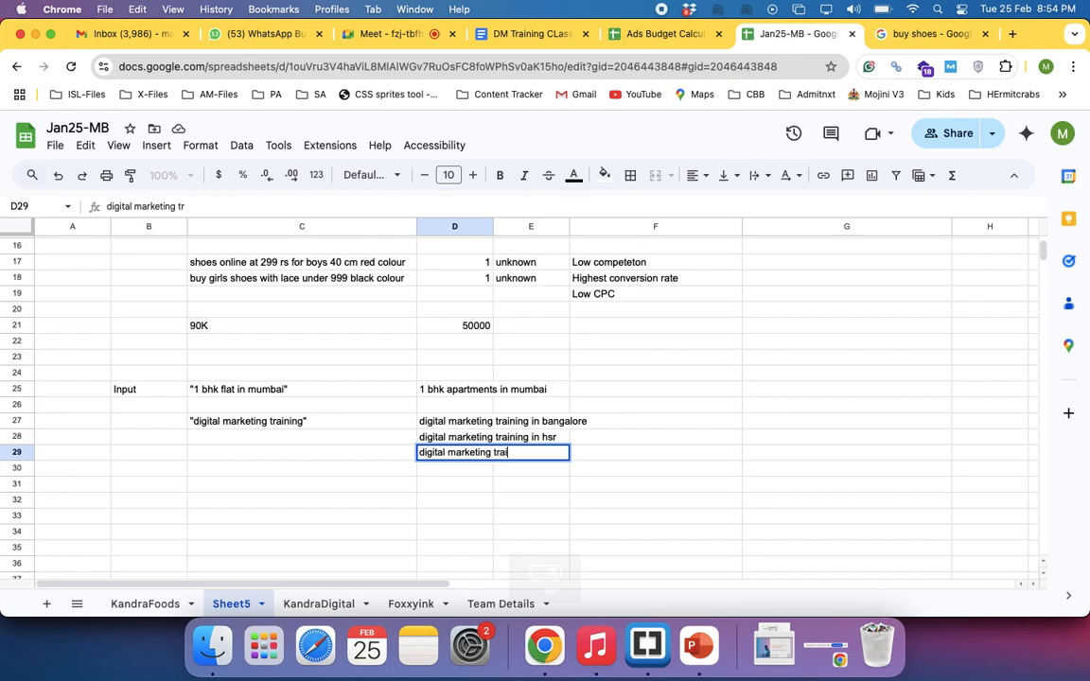
pyautogui.write('ning in bangalore under ')
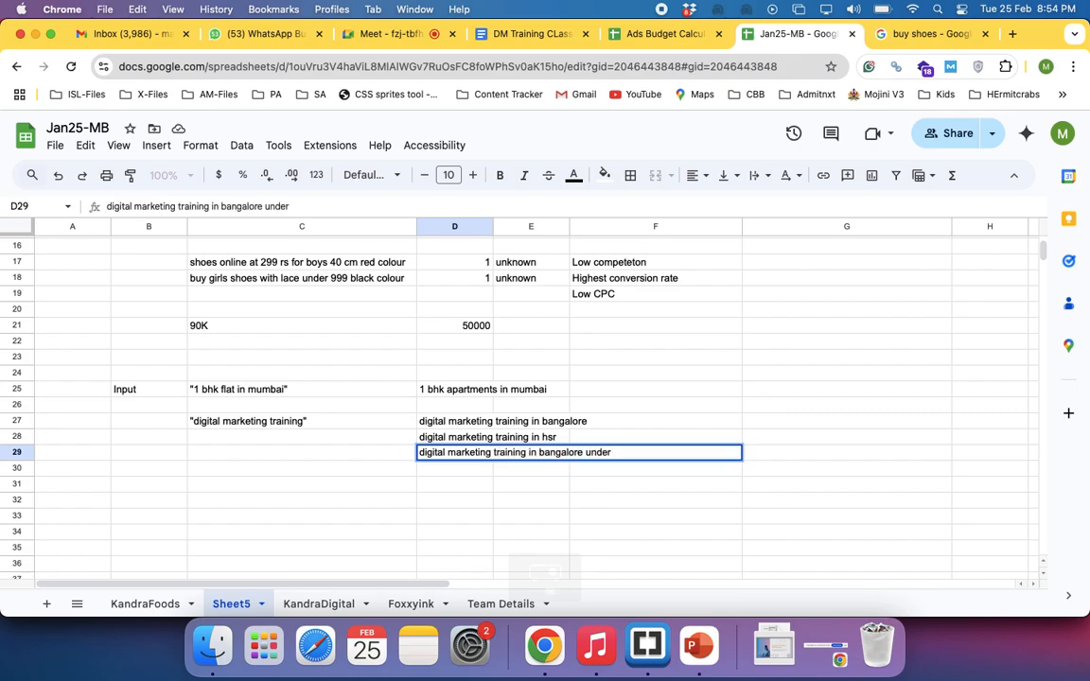
pyautogui.write('5K')
pyautogui.press('Return')
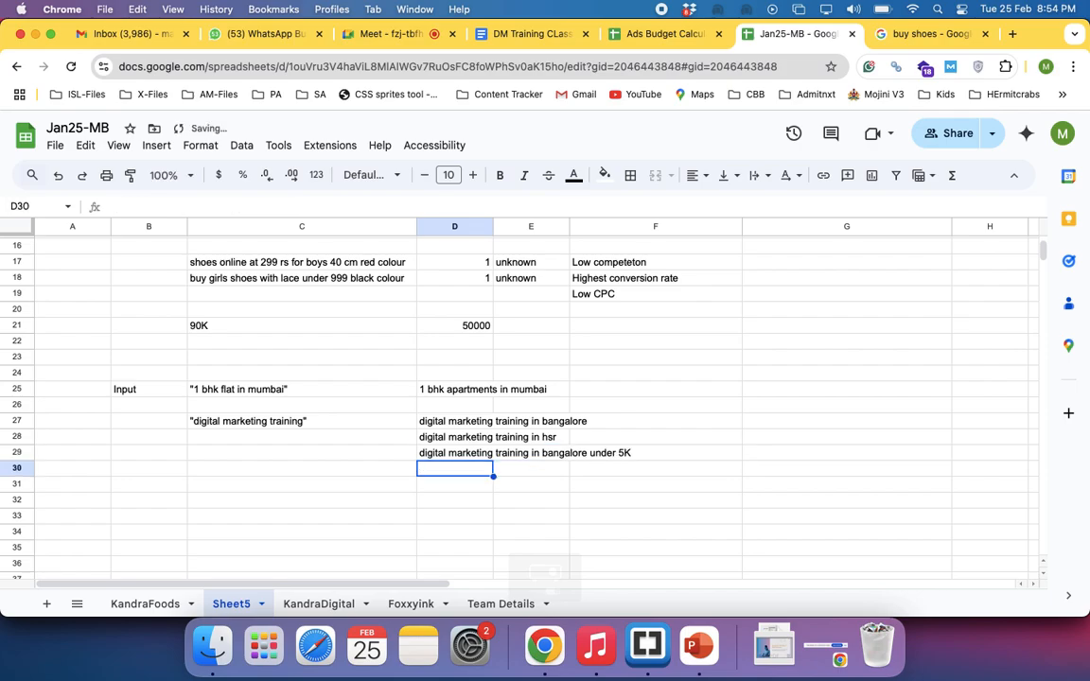
# Compare the example search in D29 with the phrase keyword in C27, and review the known and unknown shoe searches in column C
pyautogui.click(431, 457)
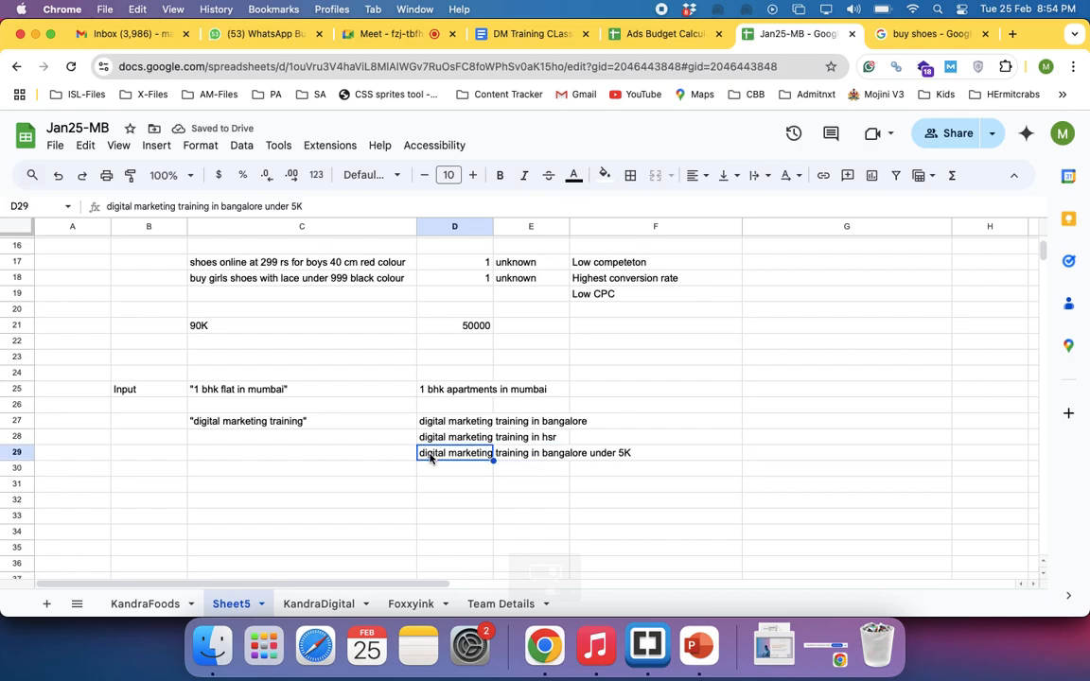
pyautogui.click(279, 424)
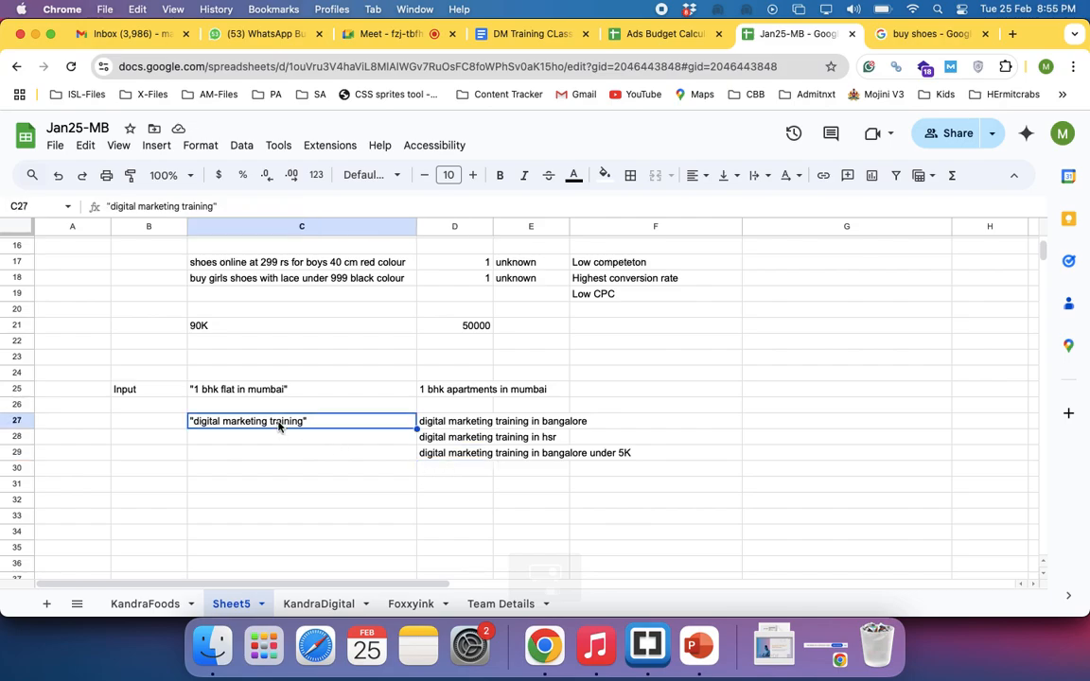
pyautogui.click(439, 454)
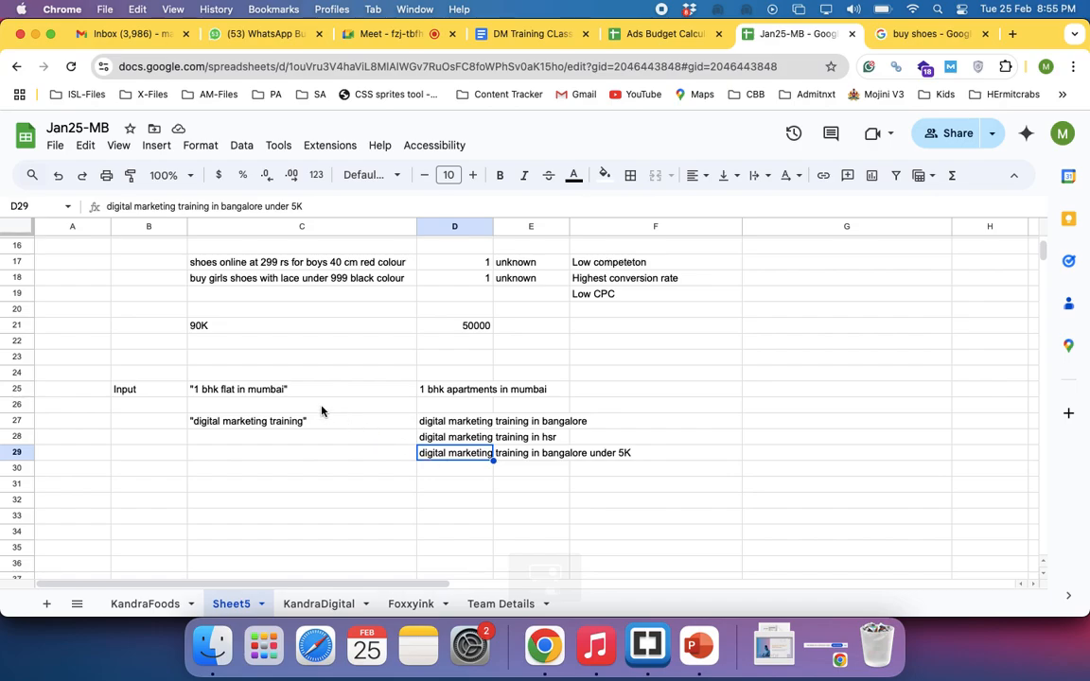
pyautogui.click(287, 421)
pyautogui.scroll(2, 288, 425)
pyautogui.scroll(3, 287, 425)
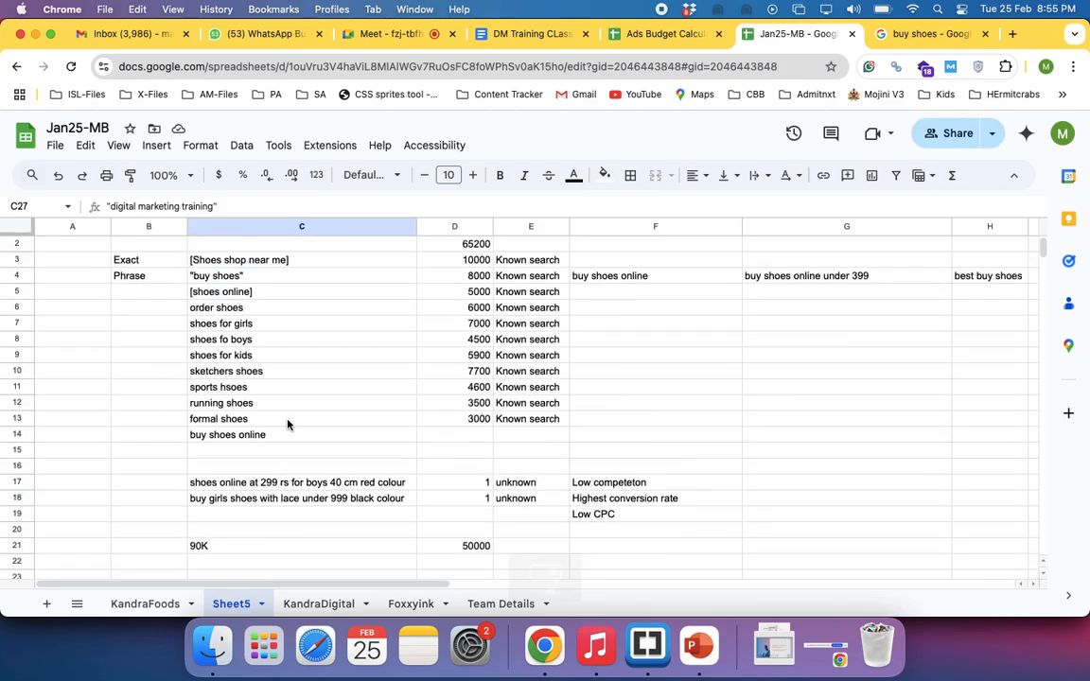
pyautogui.moveTo(239, 265); pyautogui.dragTo(240, 441)
pyautogui.moveTo(251, 487)
pyautogui.mouseDown()
pyautogui.moveTo(244, 563)
pyautogui.moveTo(224, 596)
pyautogui.moveTo(248, 505)
pyautogui.mouseUp()
pyautogui.scroll(2, 248, 505)
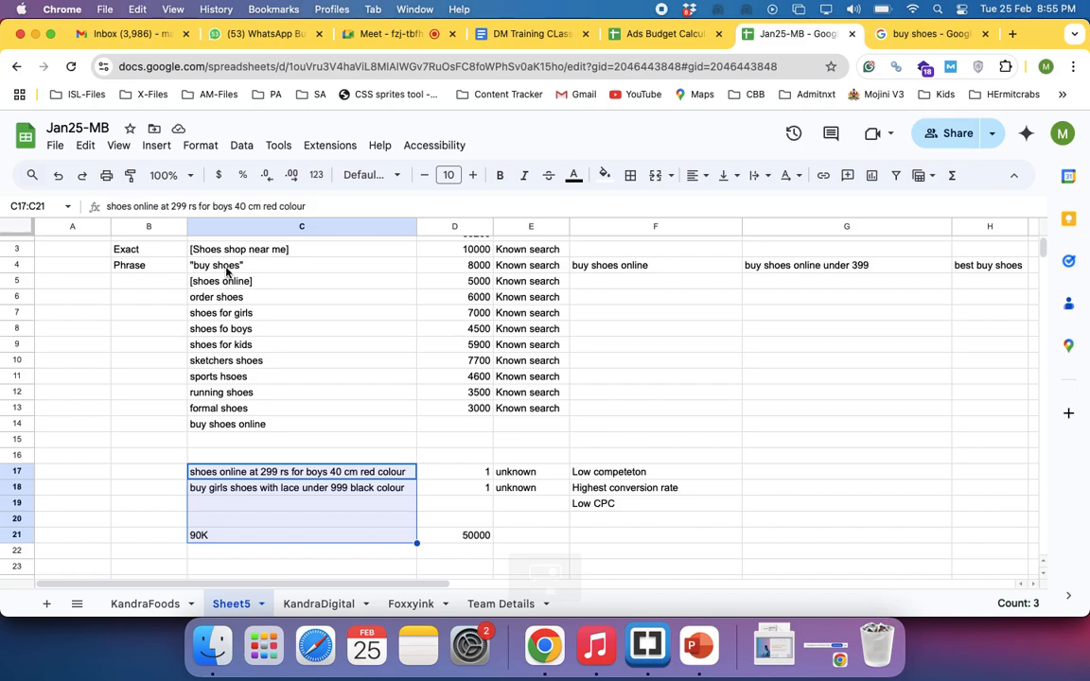
# Compare the known shoe keywords in C3:C14 with the unknown shoe searches in C17:C18
pyautogui.moveTo(213, 267); pyautogui.dragTo(231, 426)
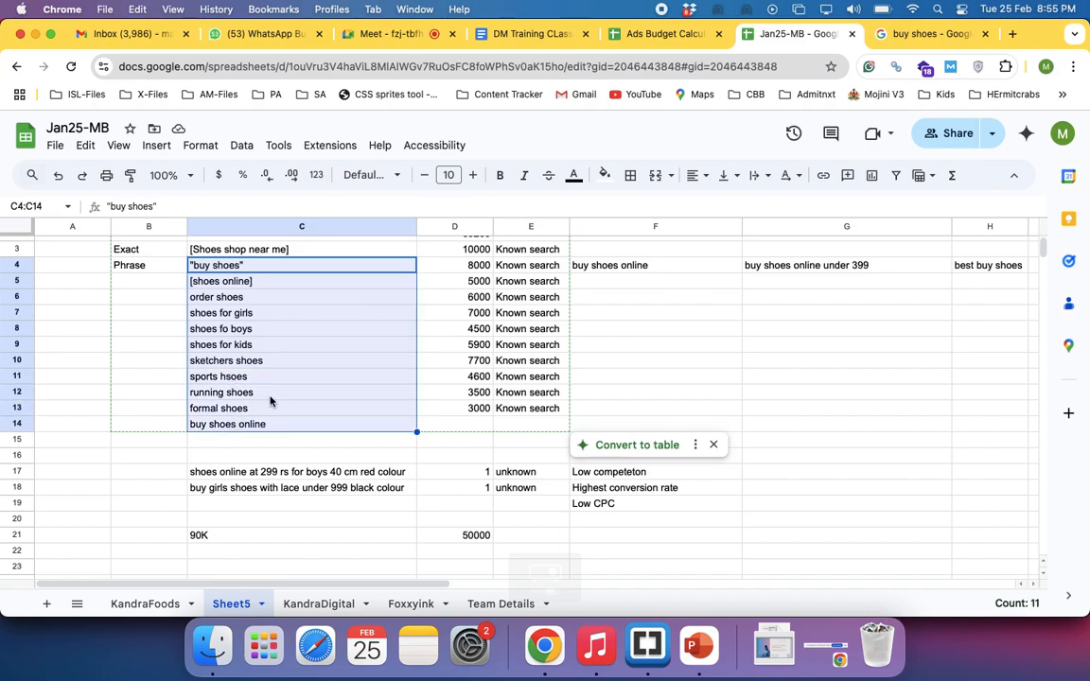
pyautogui.scroll(-1, 276, 403)
pyautogui.scroll(-5, 263, 368)
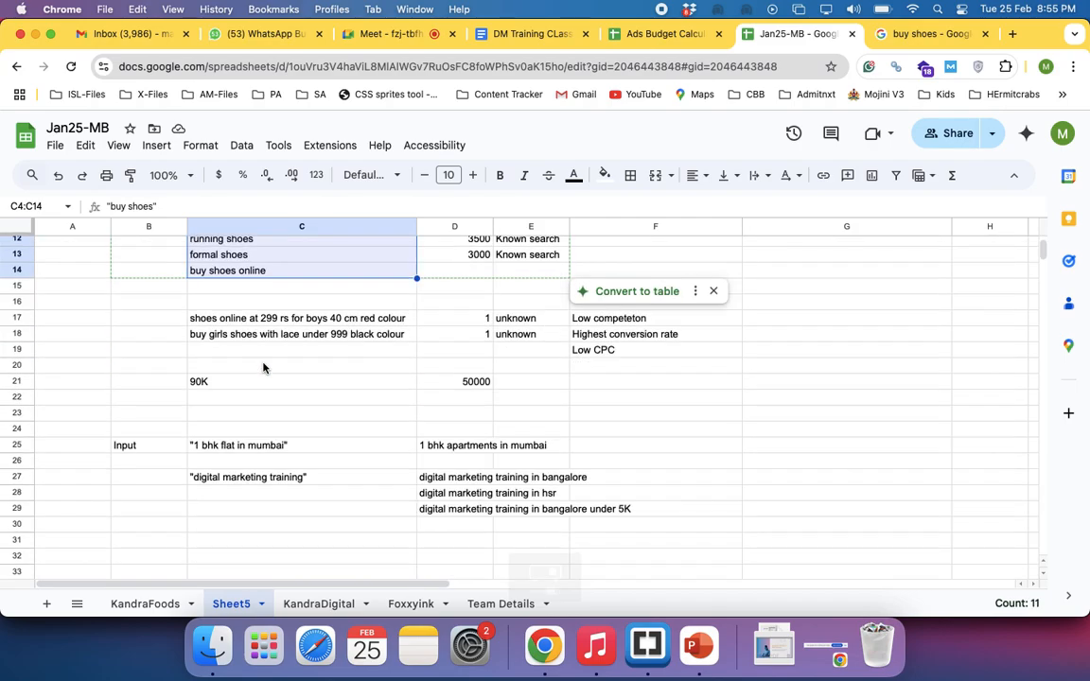
pyautogui.moveTo(219, 319); pyautogui.dragTo(233, 381)
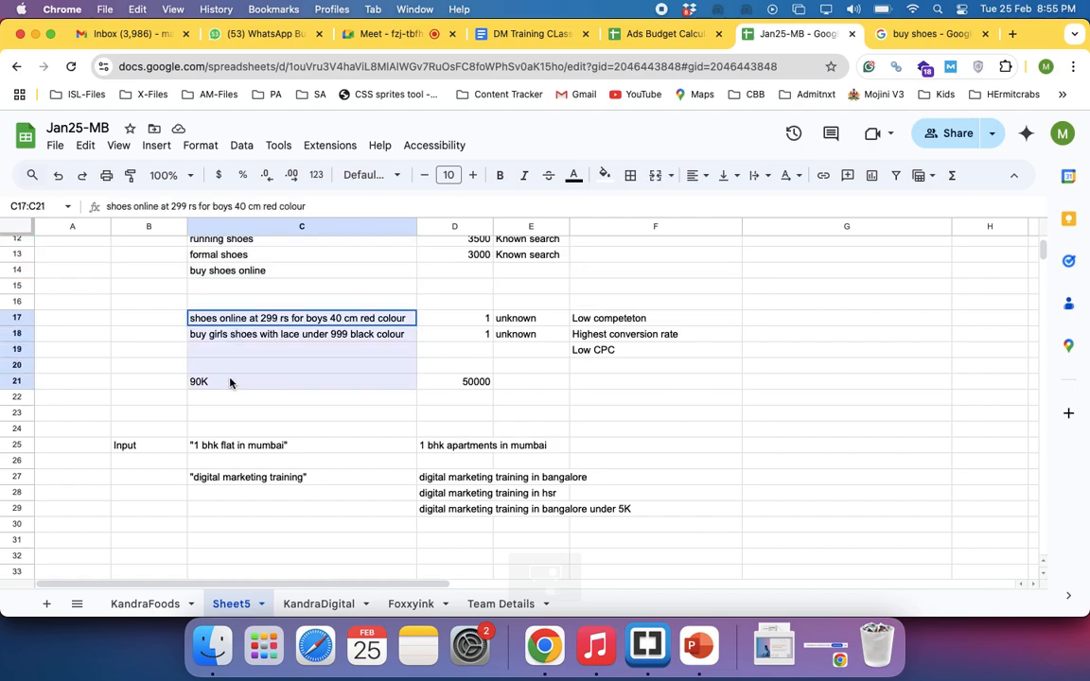
pyautogui.scroll(7, 229, 386)
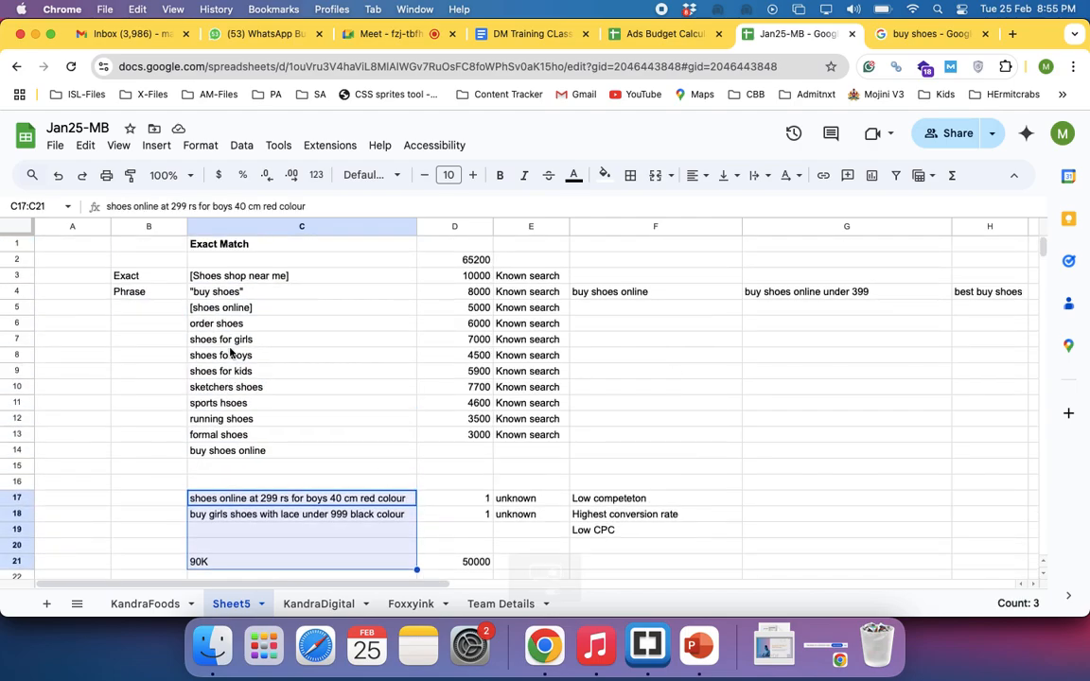
pyautogui.moveTo(220, 276); pyautogui.dragTo(239, 451)
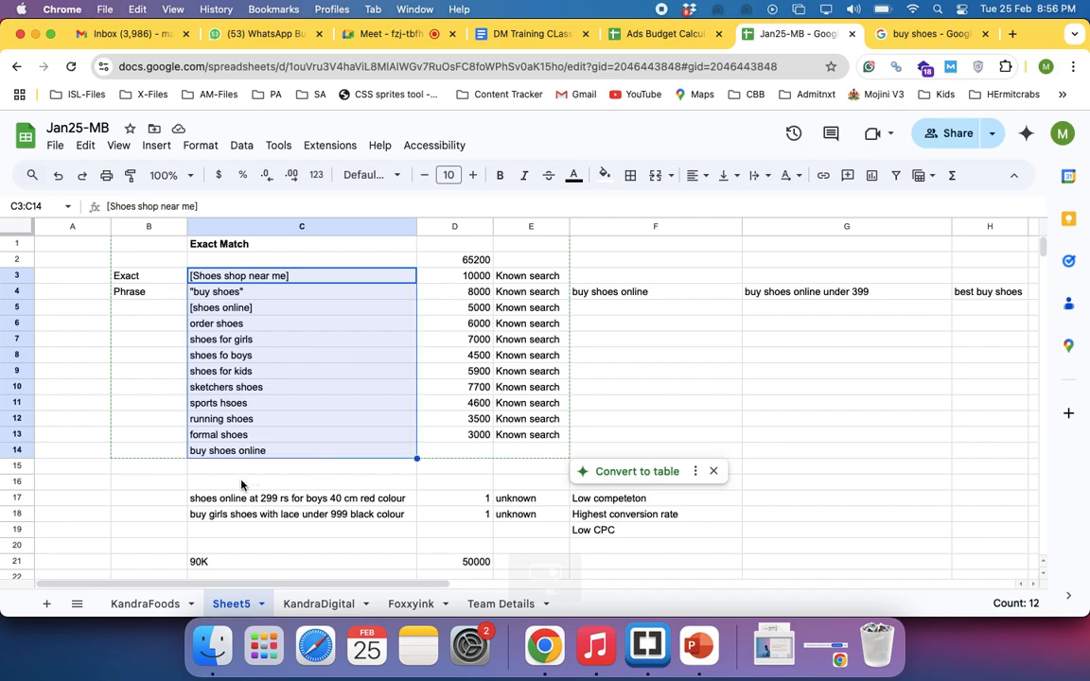
pyautogui.click(232, 480)
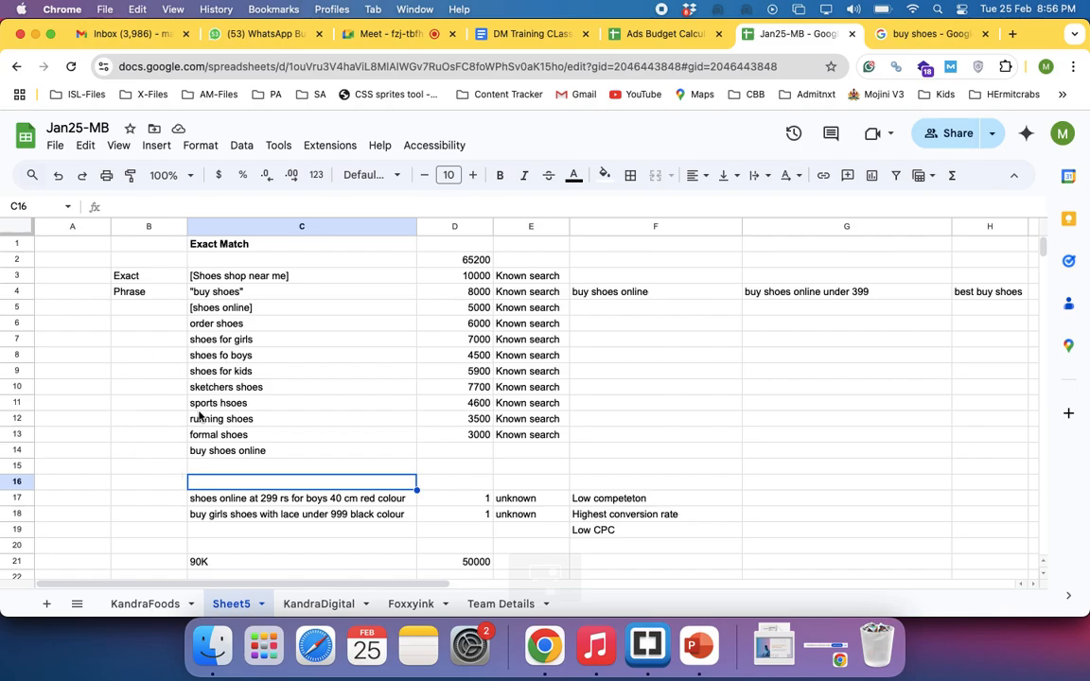
# Label the order shoes keyword as braod match in B6
pyautogui.click(162, 329)
pyautogui.write('braod match')
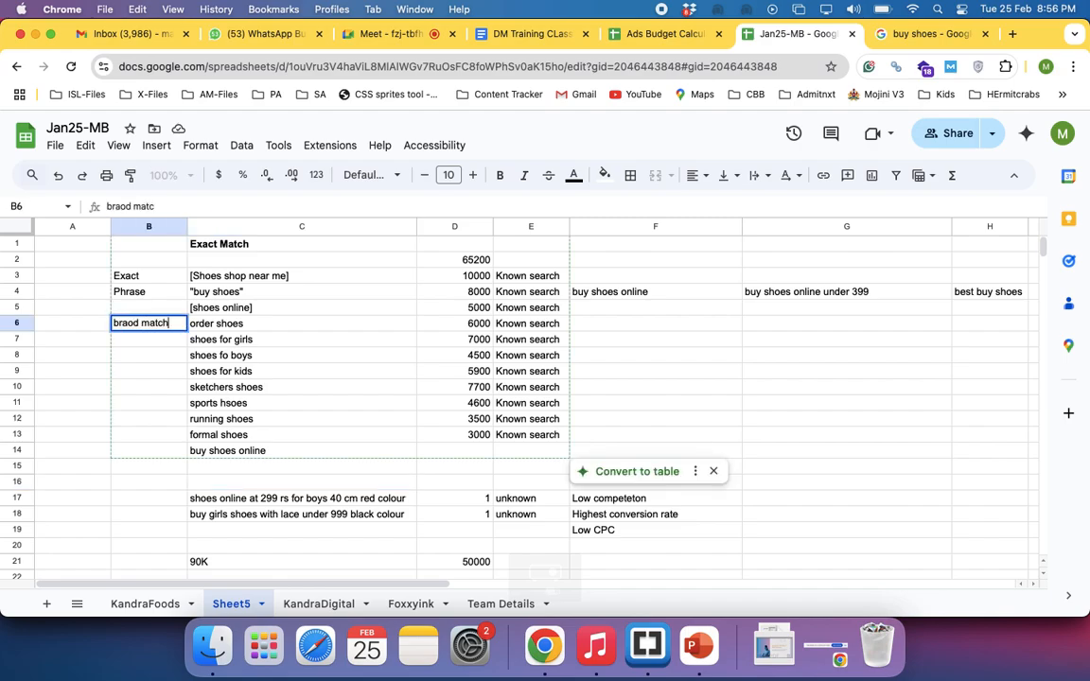
pyautogui.press('Return')
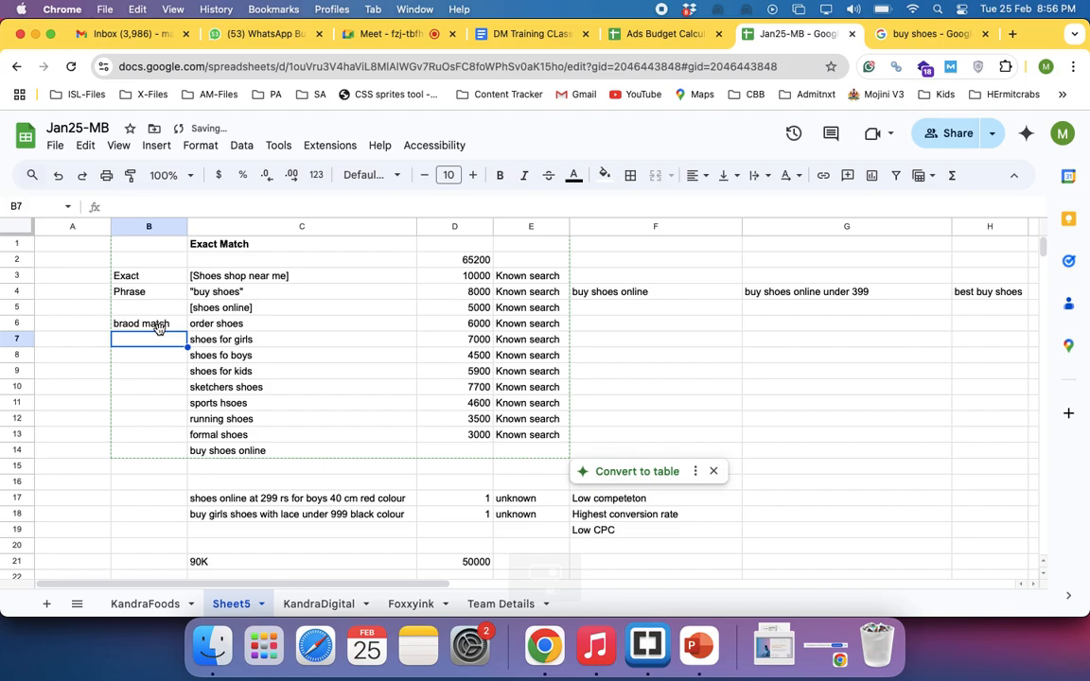
pyautogui.click(158, 325)
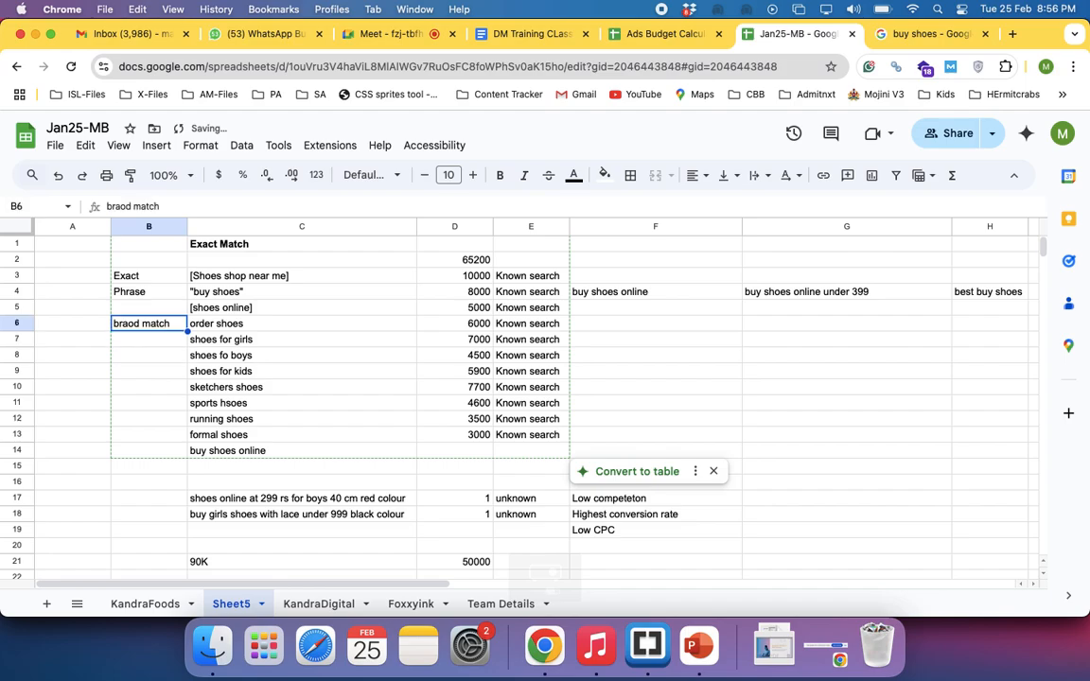
pyautogui.click(230, 329)
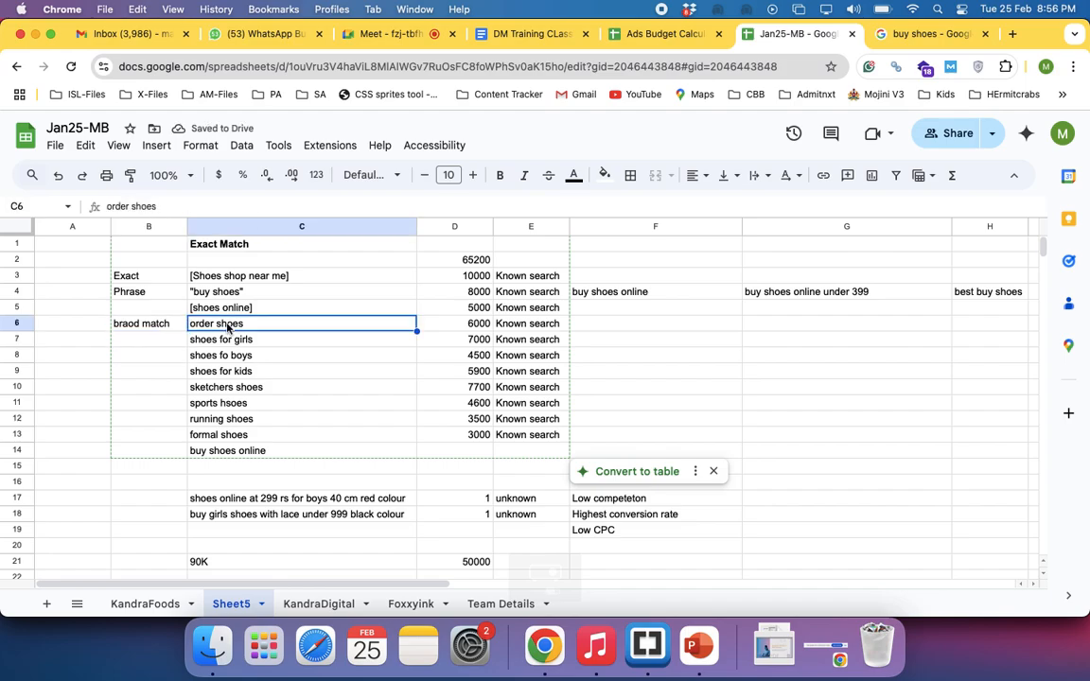
pyautogui.click(146, 328)
pyautogui.click(601, 328)
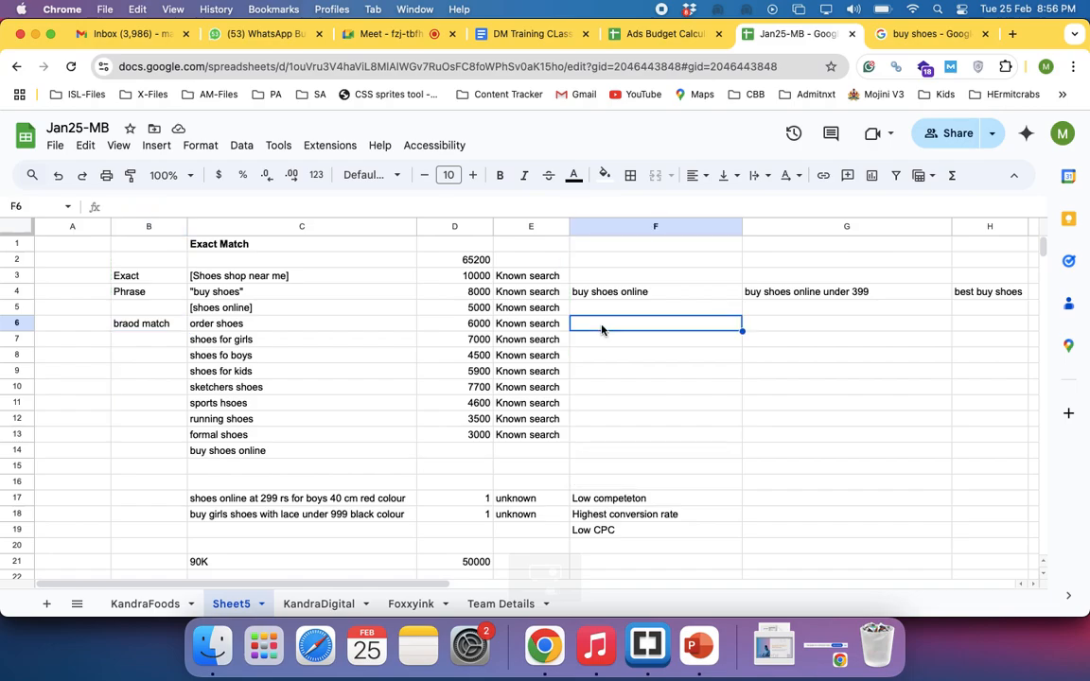
pyautogui.write('o')
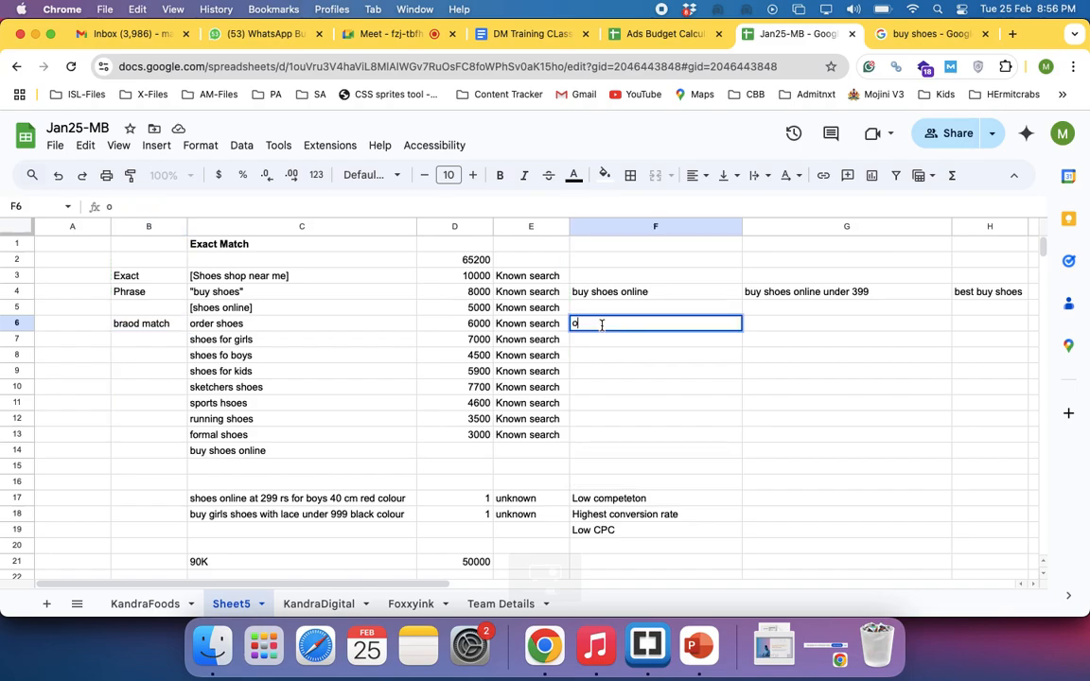
pyautogui.press('Escape')
pyautogui.click(280, 327)
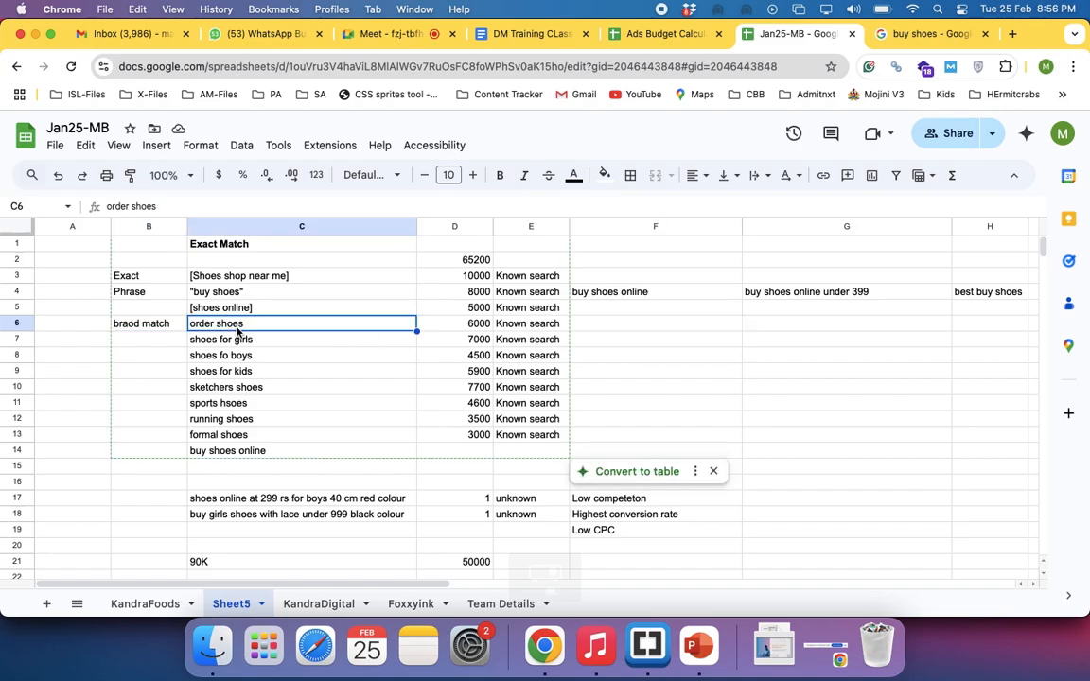
# Replace the Exact Match heading in C1 with input/seed keyword
pyautogui.click(263, 247)
pyautogui.press('BackSpace')
pyautogui.write('inp')
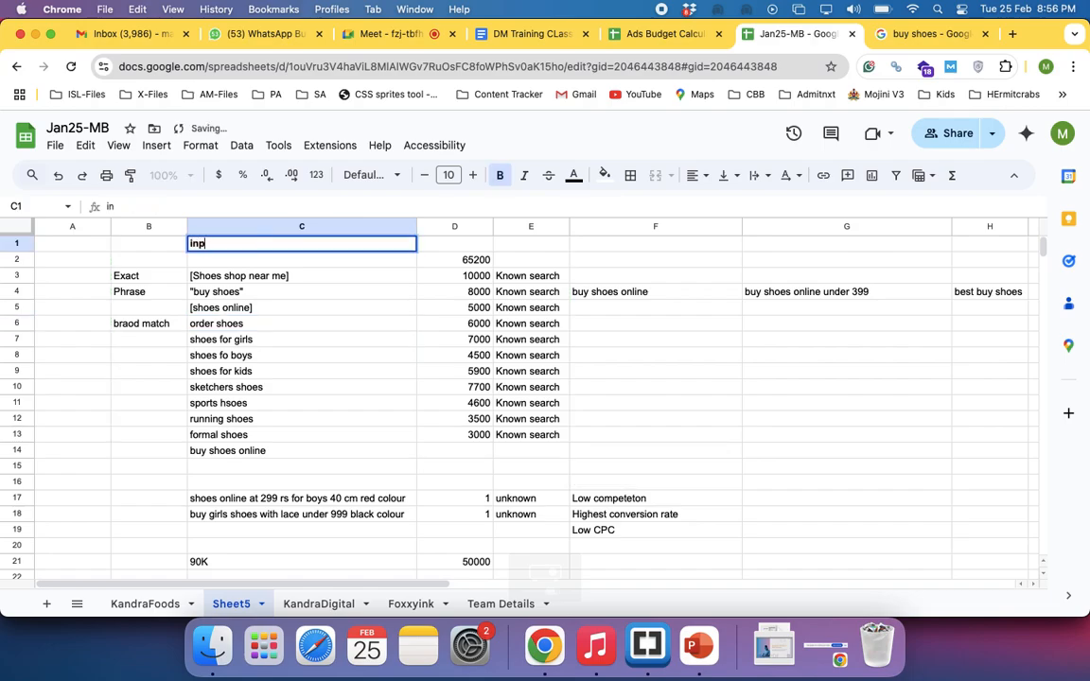
pyautogui.write('ut/seed keyword')
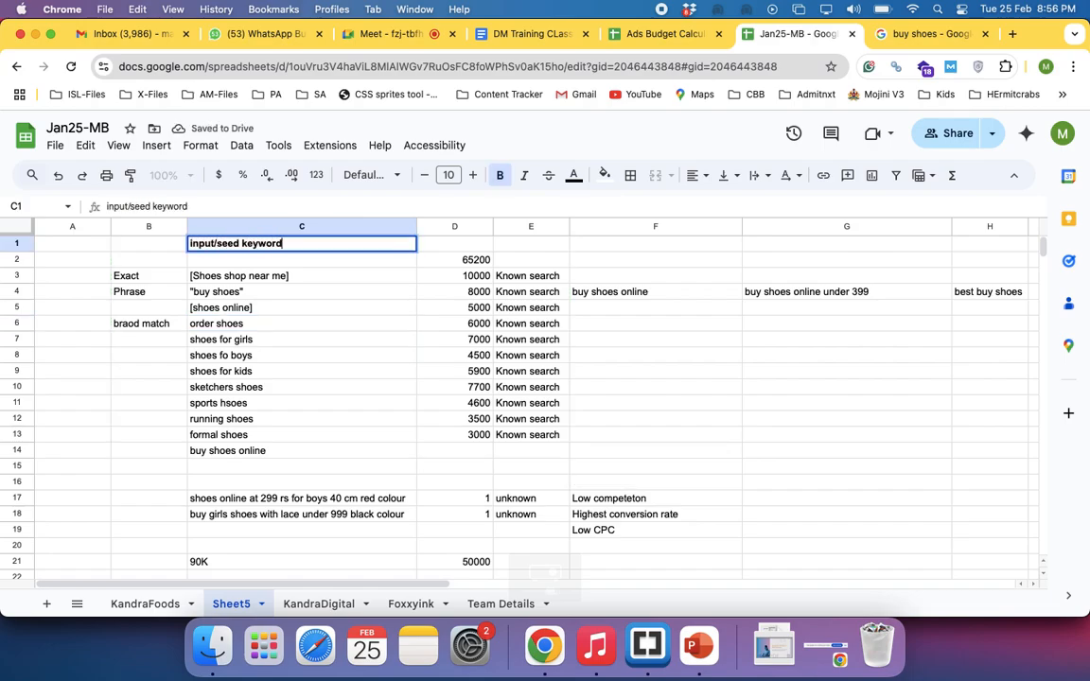
pyautogui.press('Return')
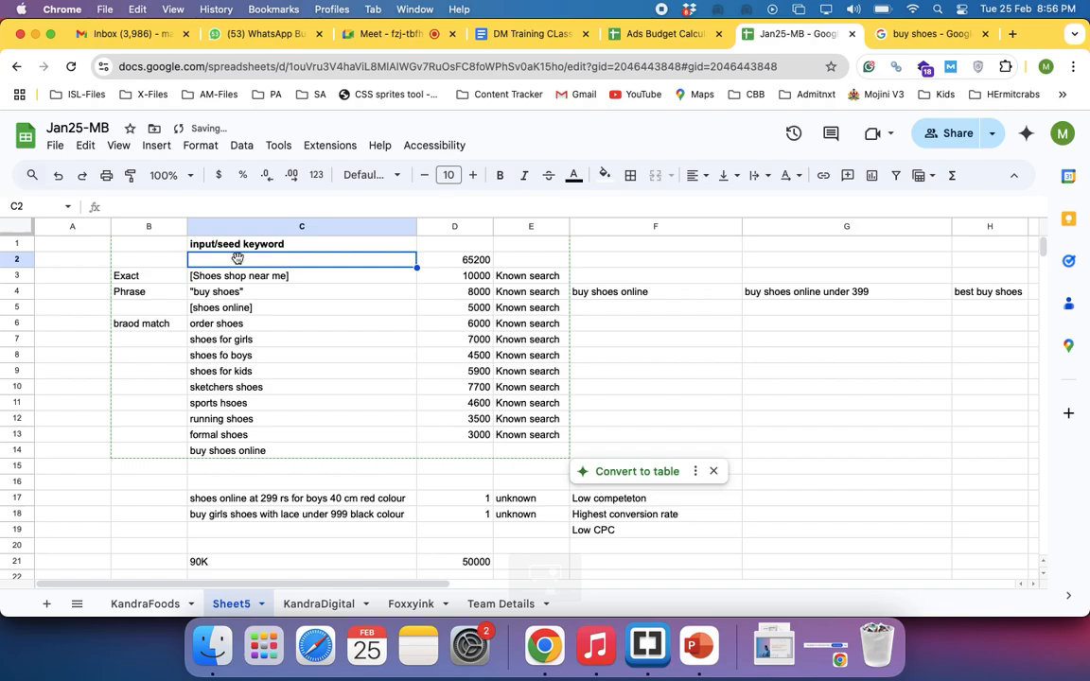
# Review the match type label in B6 alongside its order shoes keyword in C6
pyautogui.click(210, 324)
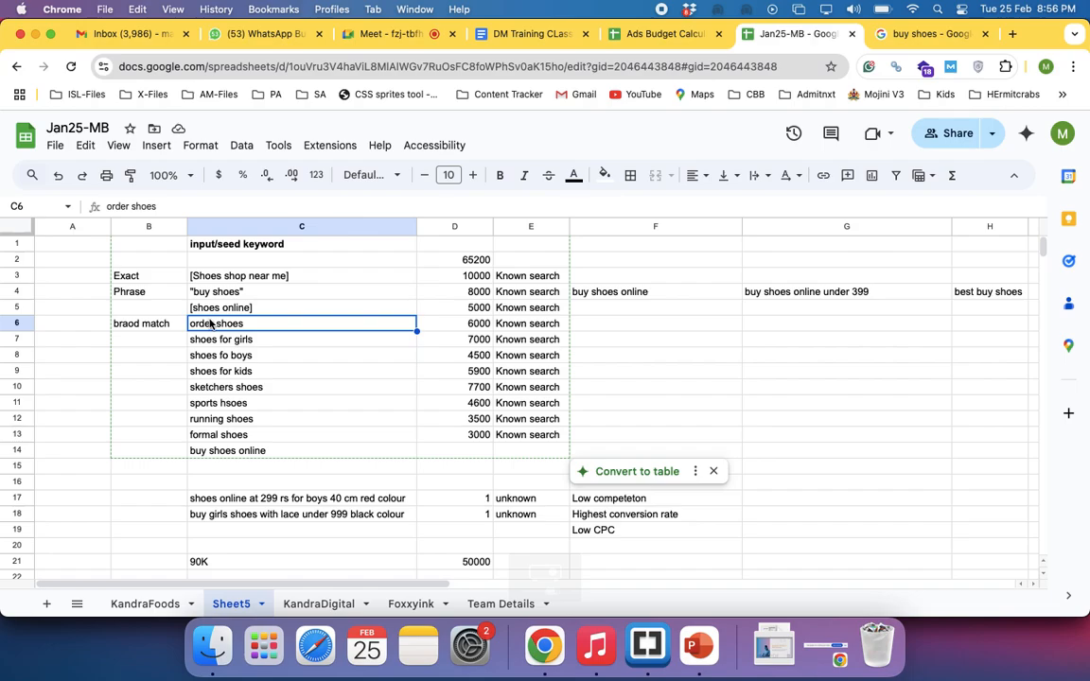
pyautogui.click(148, 324)
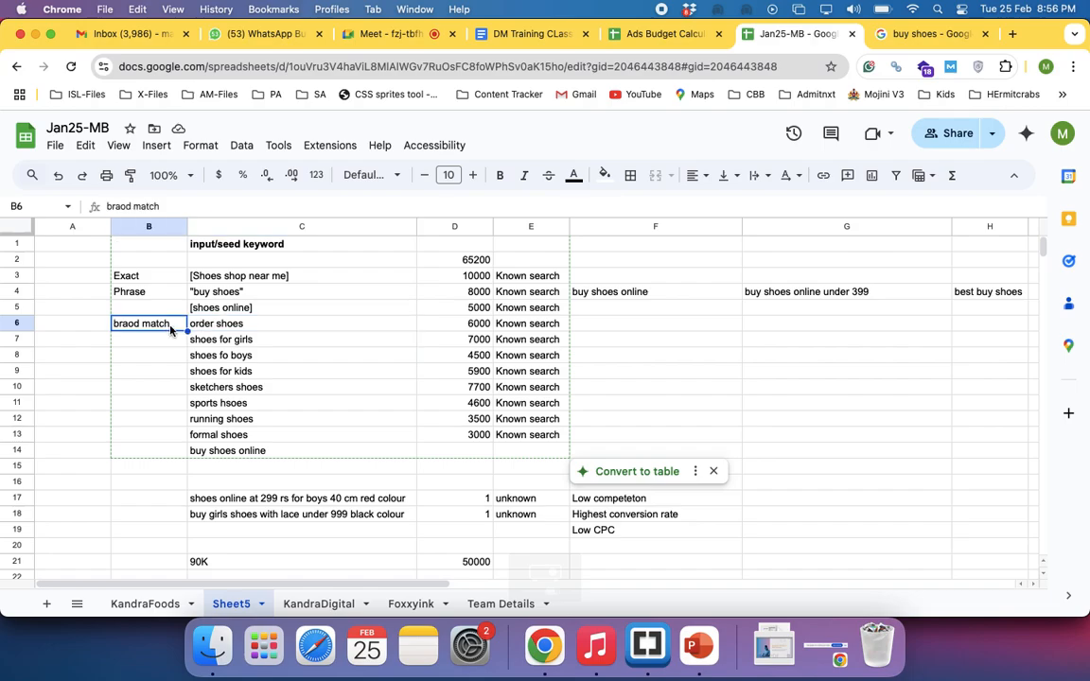
pyautogui.click(199, 330)
pyautogui.click(163, 322)
pyautogui.click(229, 327)
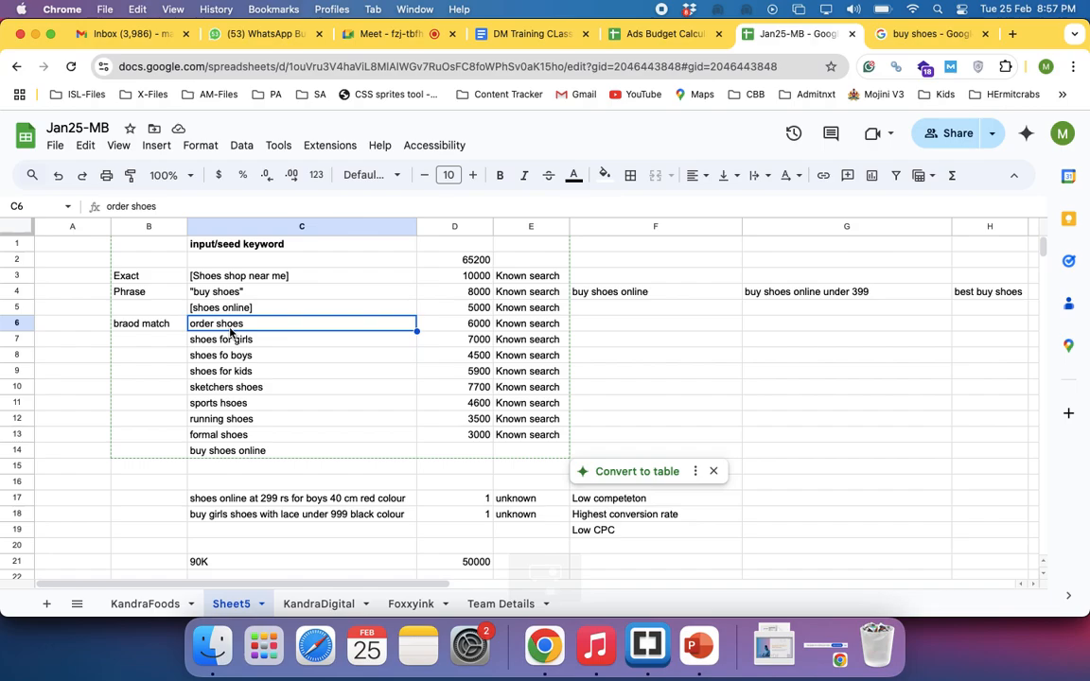
pyautogui.click(160, 343)
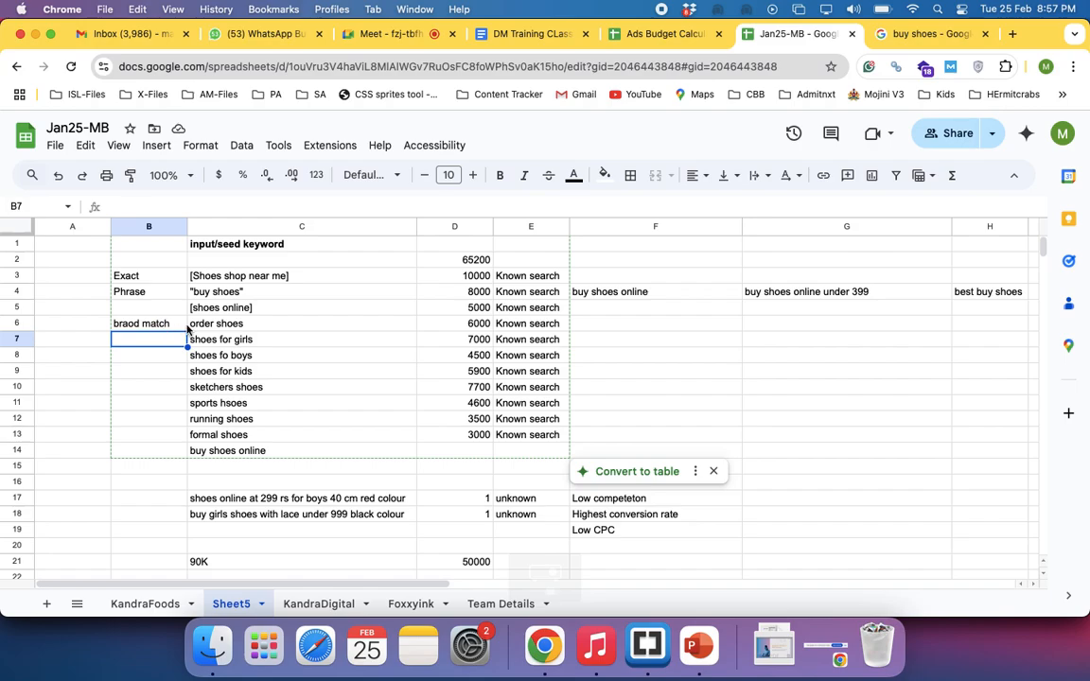
# Add a plus sign before each word of the keyword in C6, entering +order +shoes
pyautogui.doubleClick(186, 326)
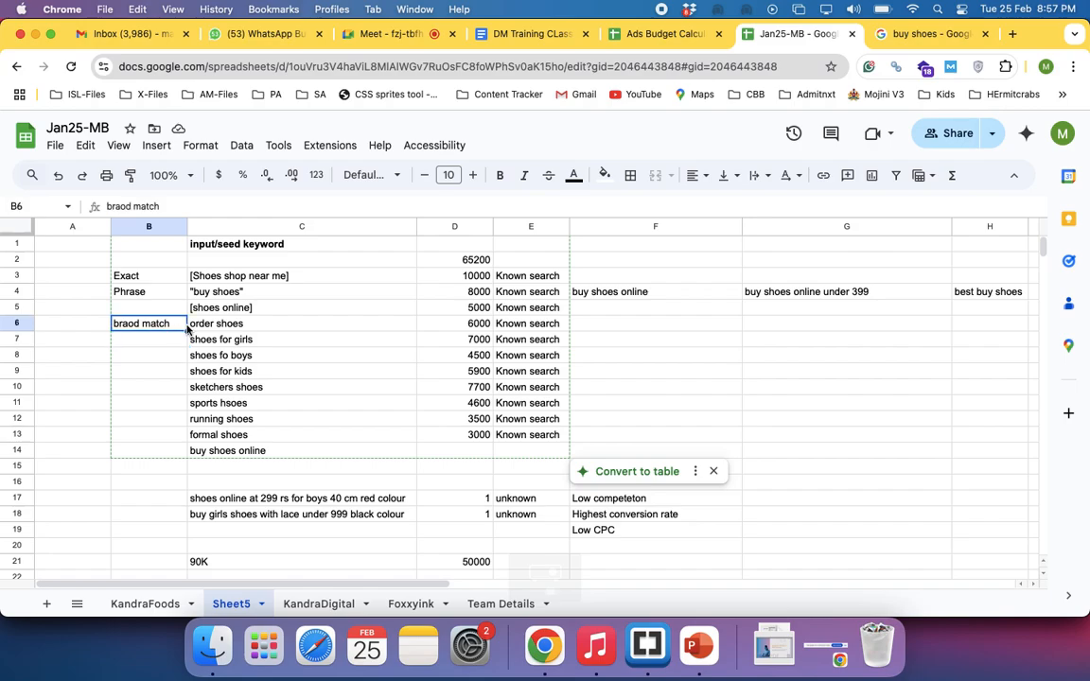
pyautogui.click(193, 325)
pyautogui.doubleClick(192, 325)
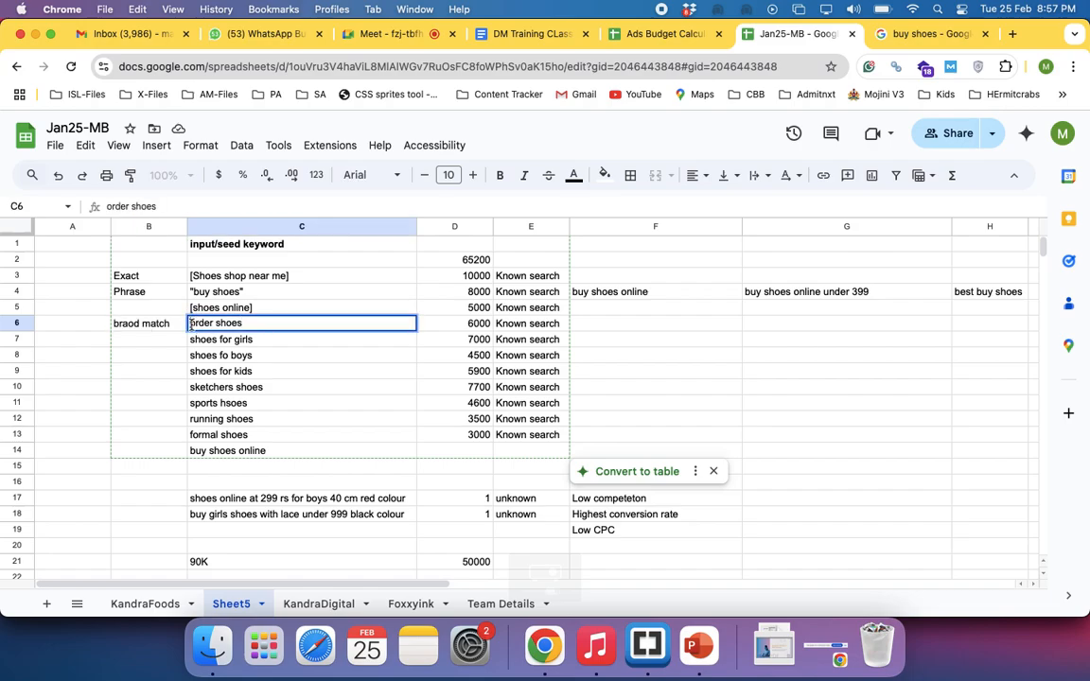
pyautogui.write('+')
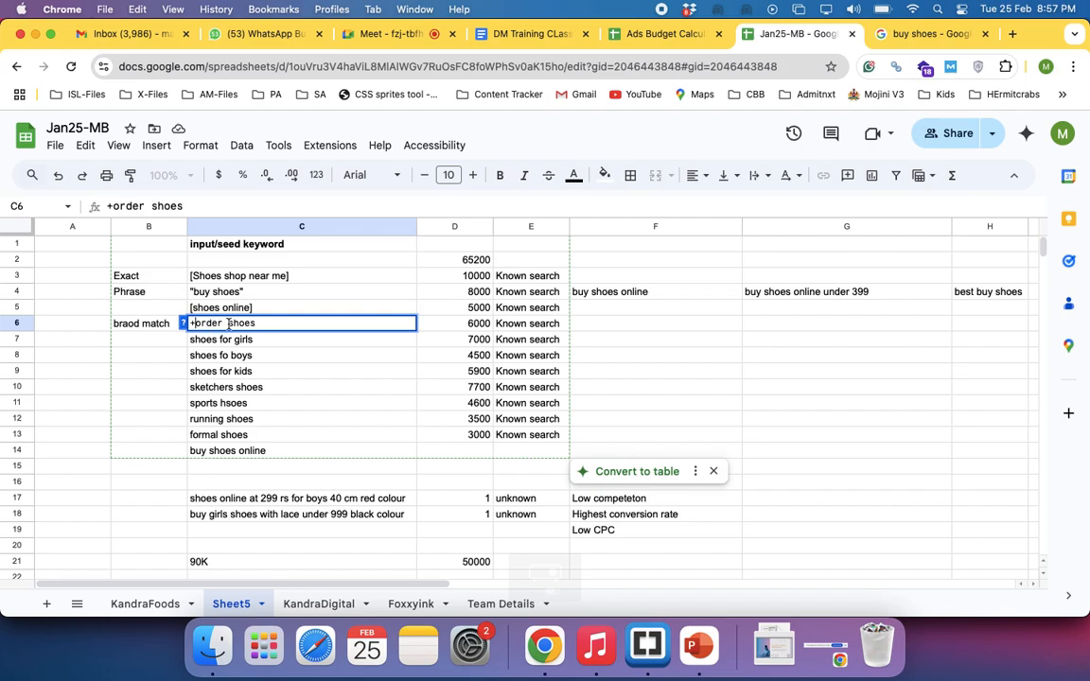
pyautogui.click(230, 323)
pyautogui.write('+')
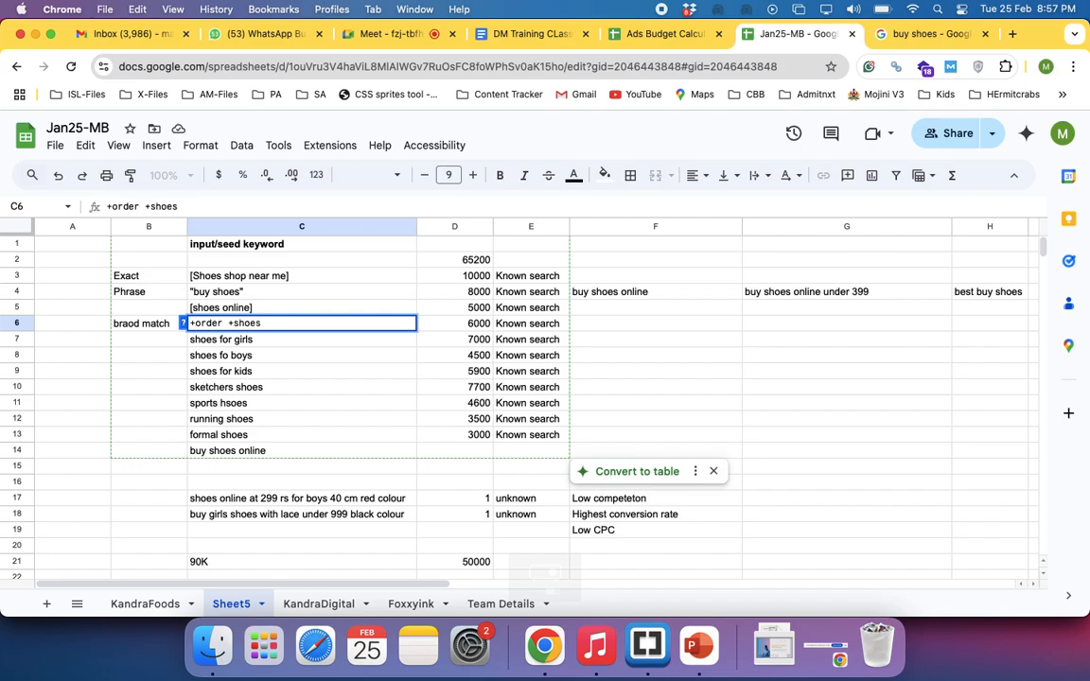
pyautogui.press('Return')
# Re-enter the keyword in C6 as text, replacing the equals sign with an apostrophe and a plus sign before order
pyautogui.doubleClick(244, 322)
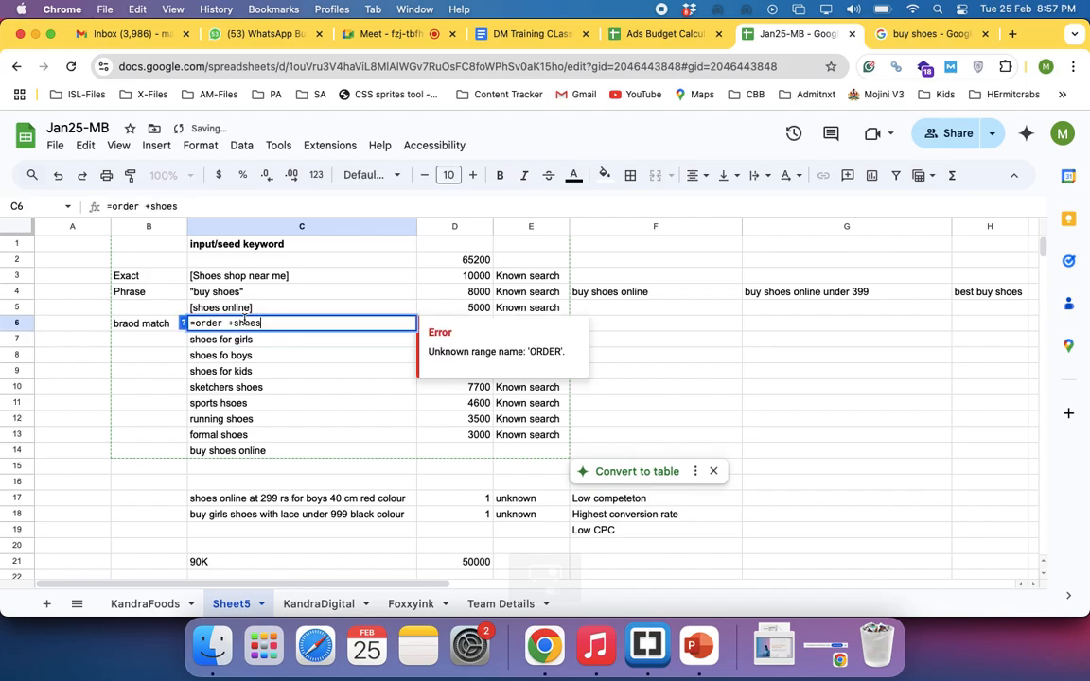
pyautogui.click(196, 324)
pyautogui.press('BackSpace')
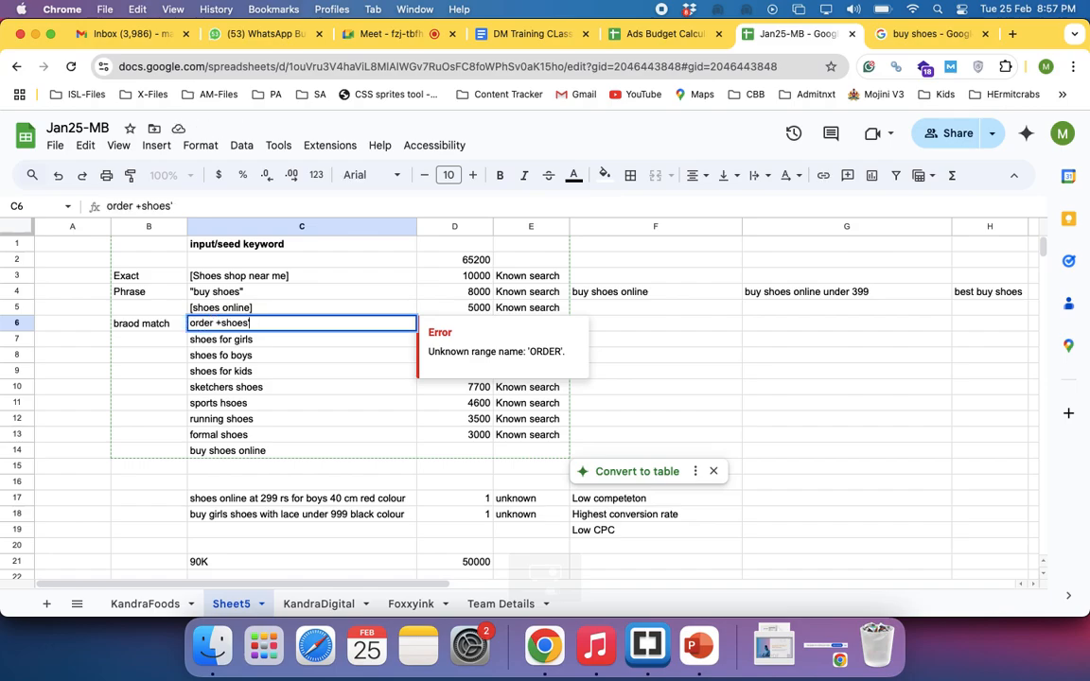
pyautogui.click(191, 323)
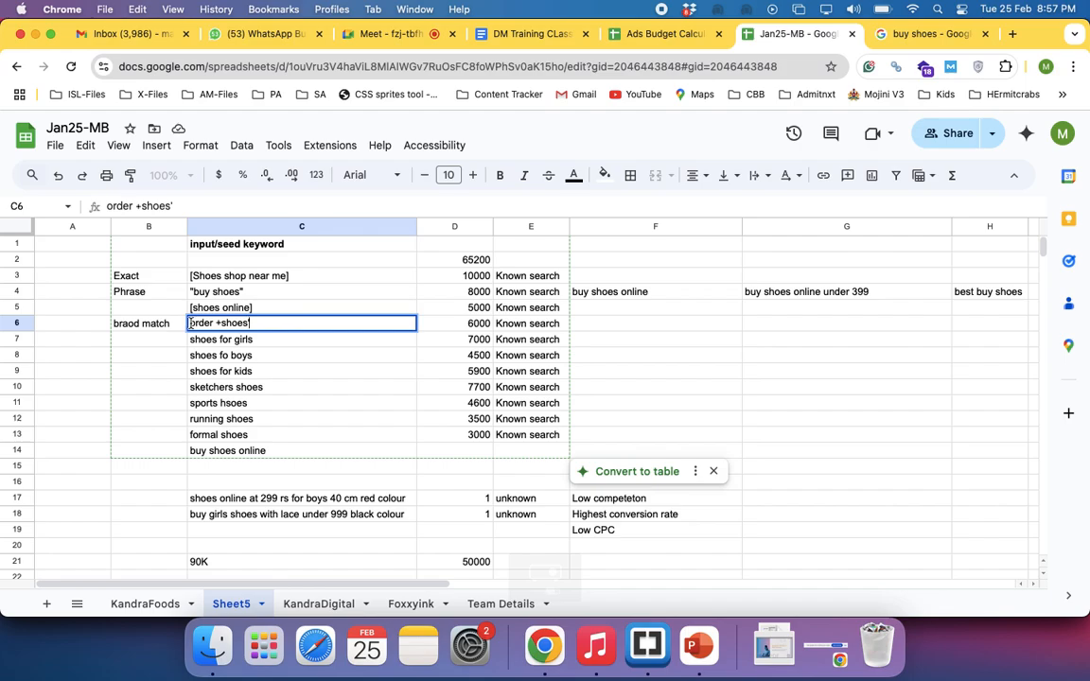
pyautogui.click(190, 323)
pyautogui.write("'")
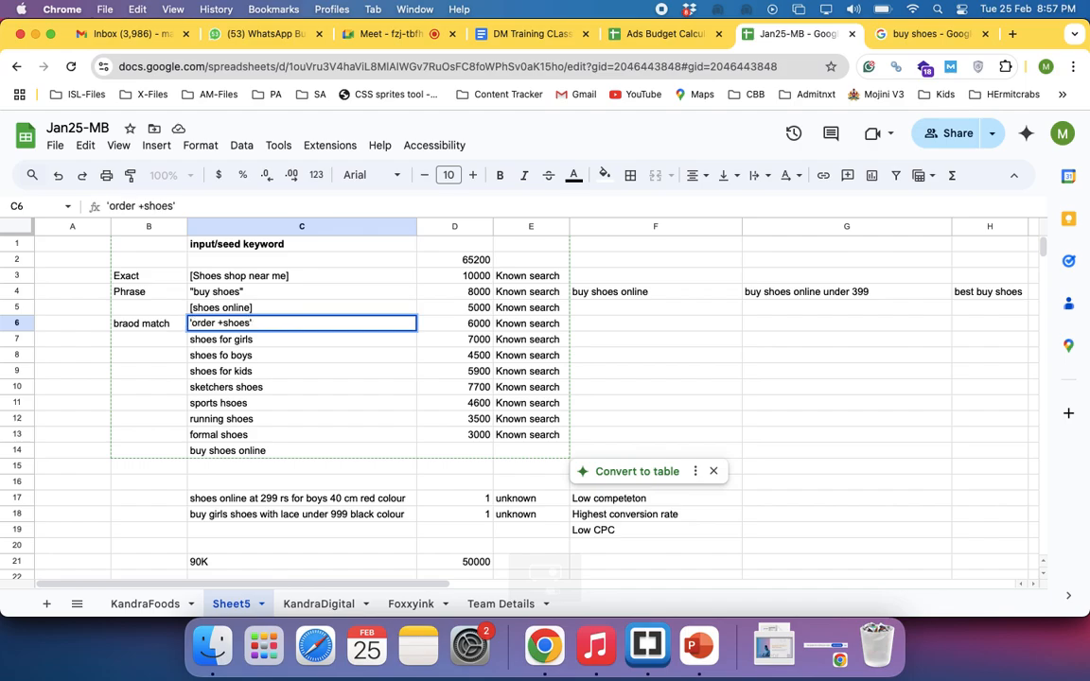
pyautogui.write('+')
pyautogui.press('Return')
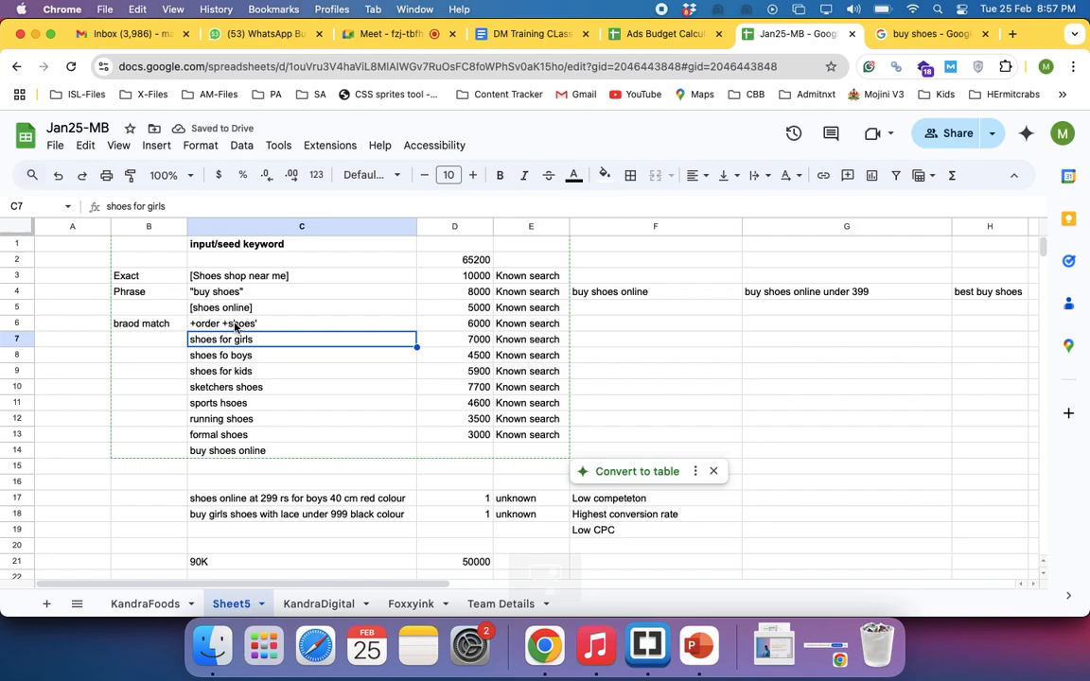
# Remove the stray apostrophe after shoes in C6 so it reads +order +shoes, and select F6 in the same row
pyautogui.click(150, 350)
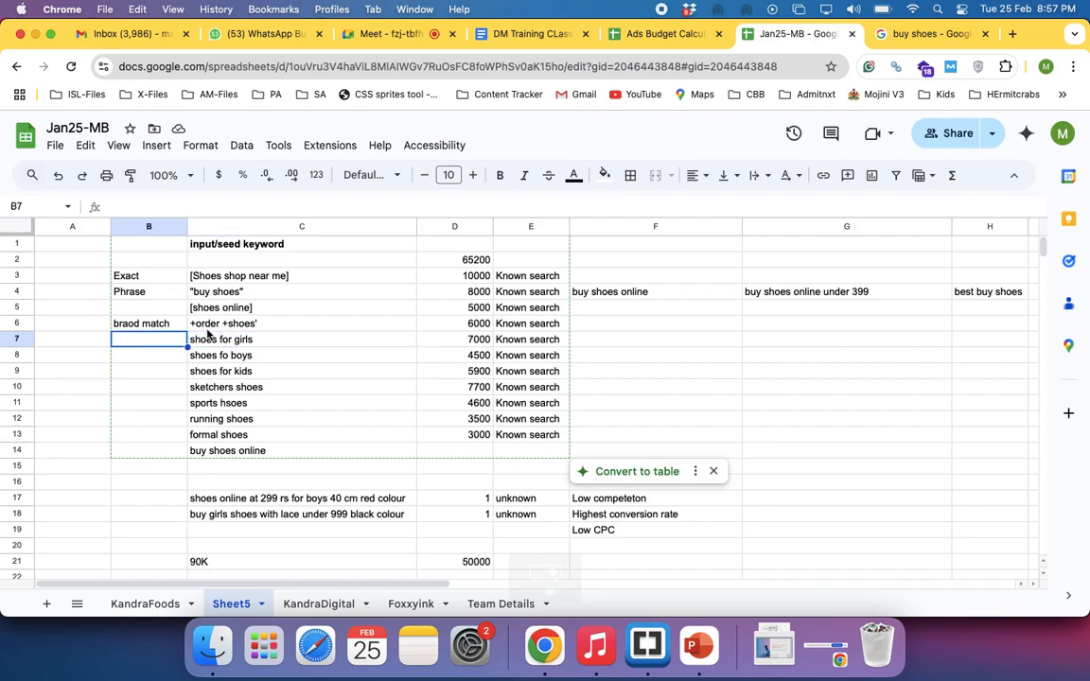
pyautogui.click(212, 327)
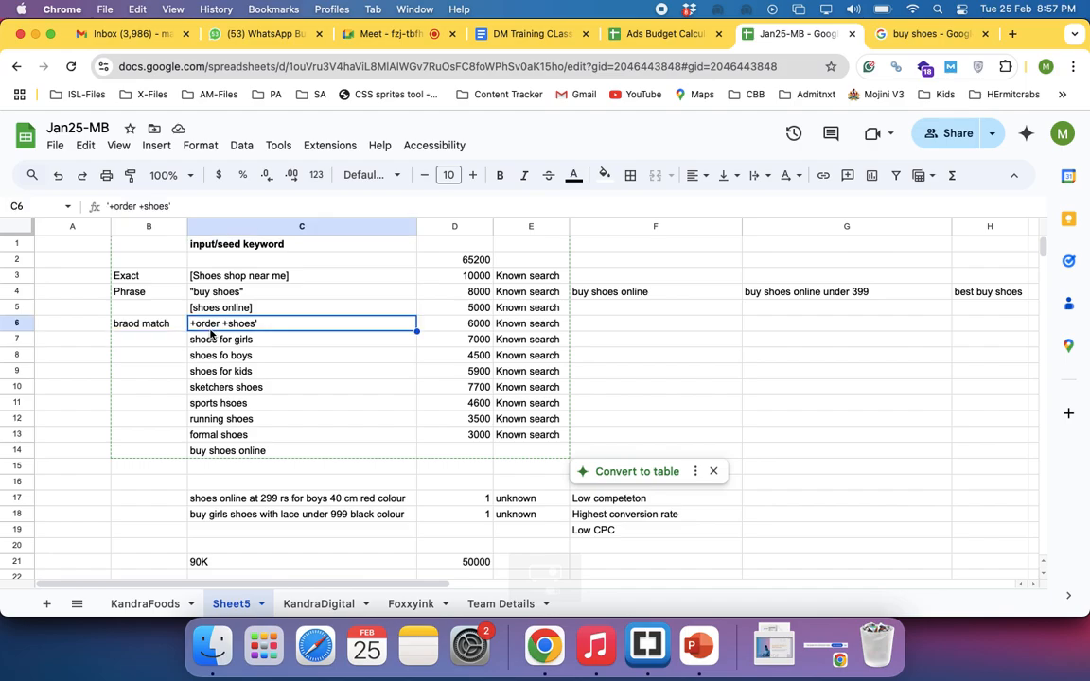
pyautogui.click(151, 354)
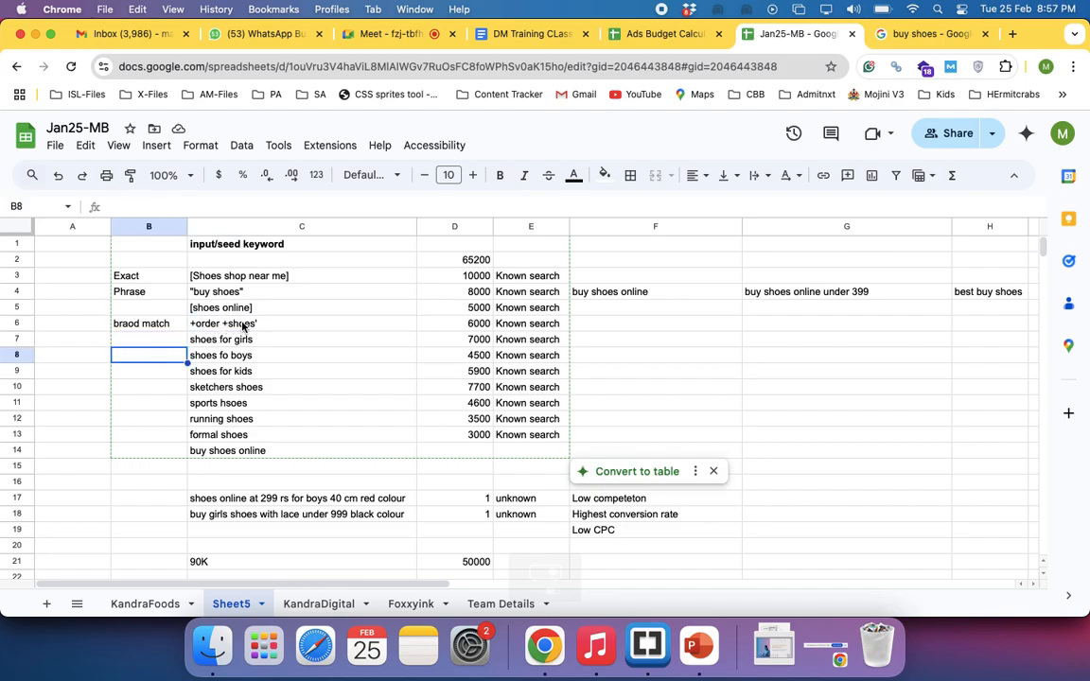
pyautogui.doubleClick(243, 325)
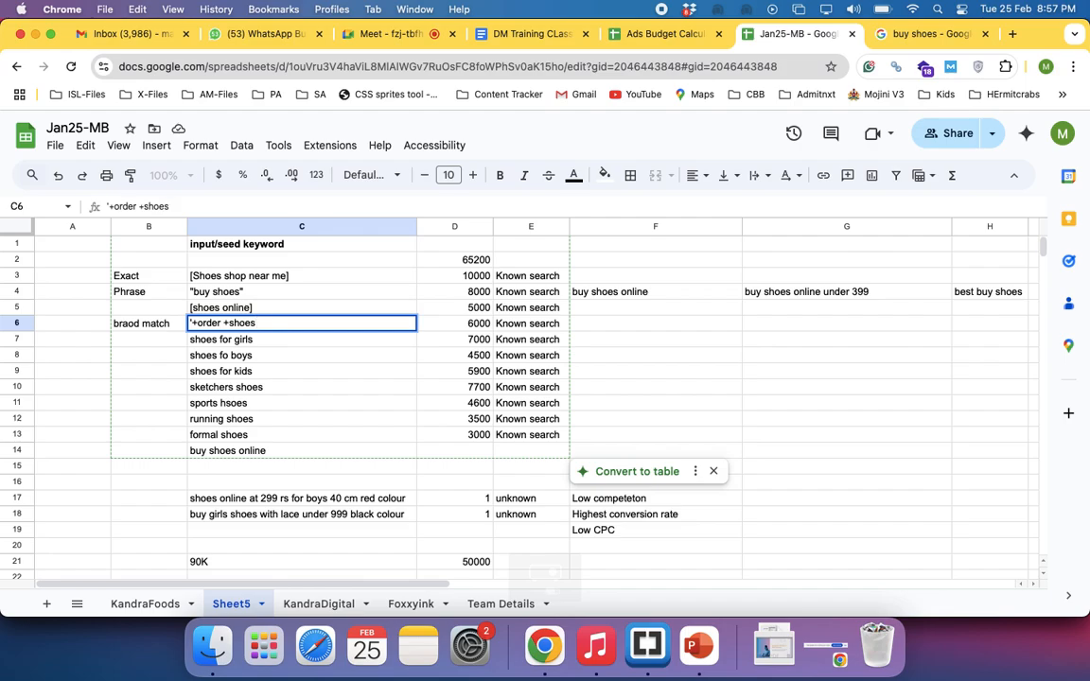
pyautogui.press('Return')
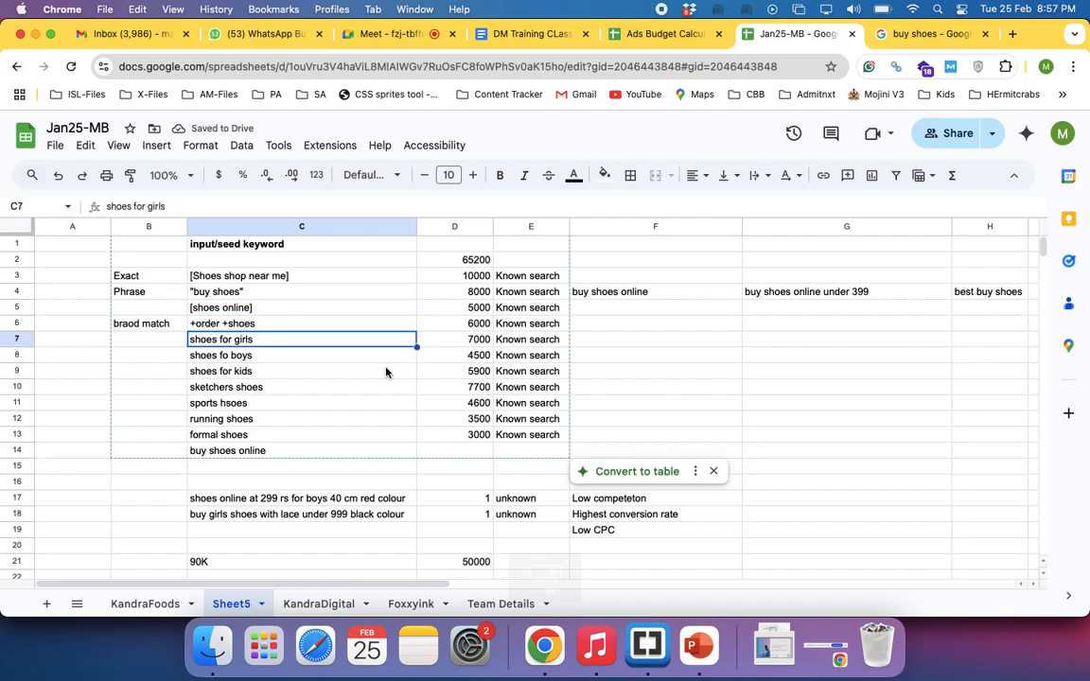
pyautogui.click(631, 327)
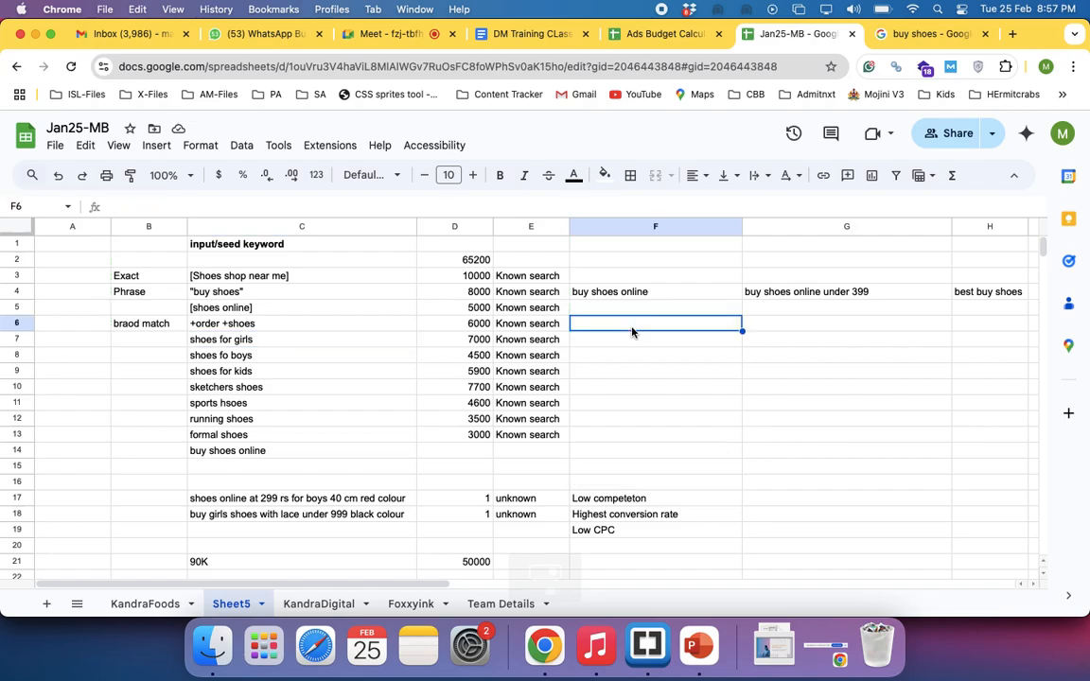
# Enter the example search phrase "order black colour best shoes near me" in F6
pyautogui.write('order')
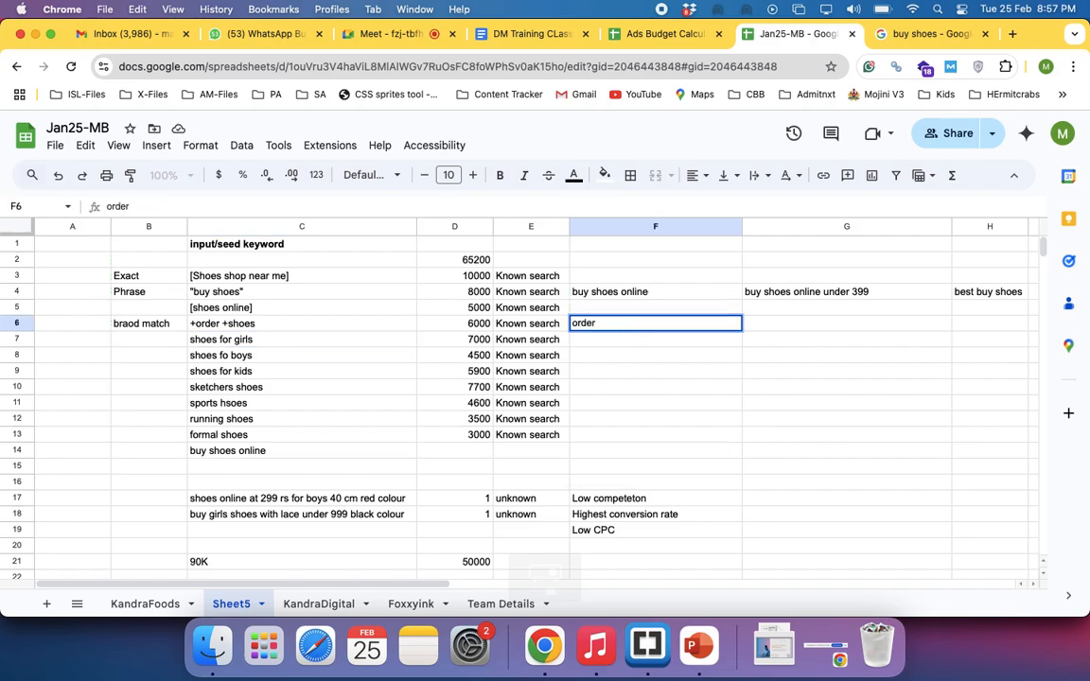
pyautogui.write(' black colour')
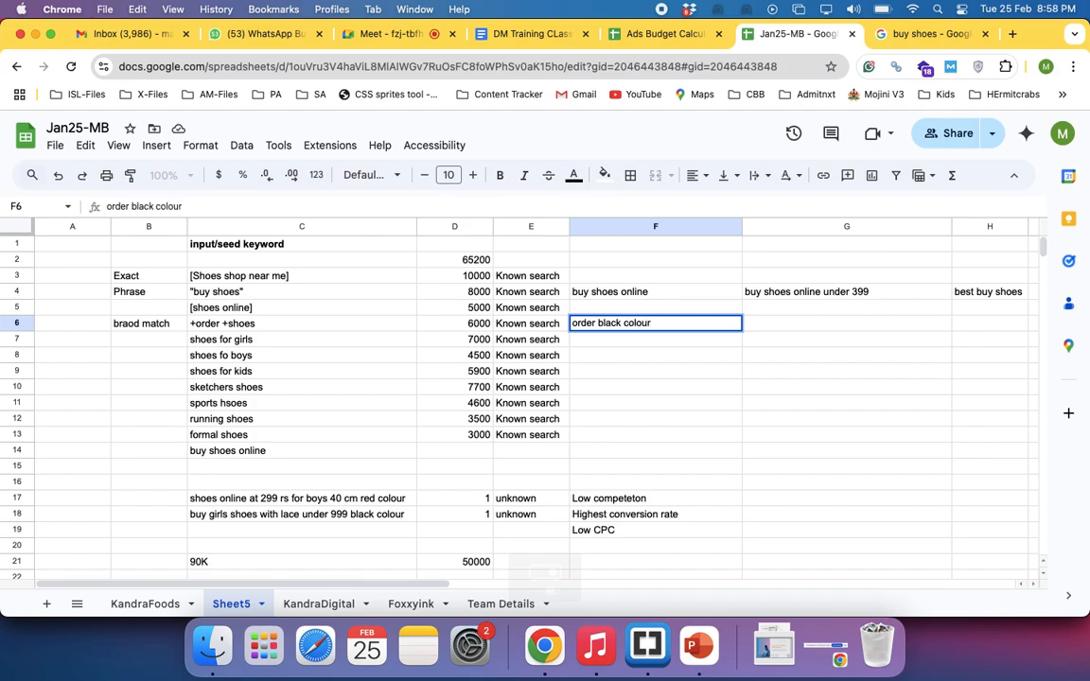
pyautogui.write(' best hsoes n')
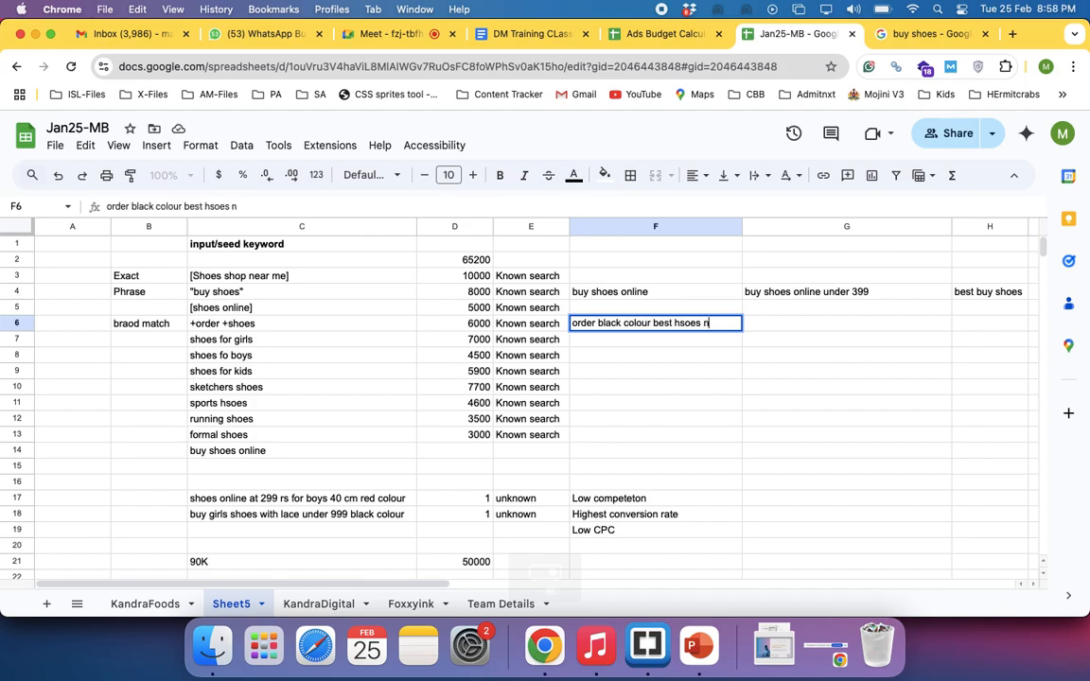
pyautogui.press('BackSpace')
pyautogui.press('BackSpace')
pyautogui.press('BackSpace')
pyautogui.press('BackSpace')
pyautogui.press('BackSpace')
pyautogui.press('BackSpace')
pyautogui.press('BackSpace')
pyautogui.write('shoes near me')
pyautogui.press('Return')
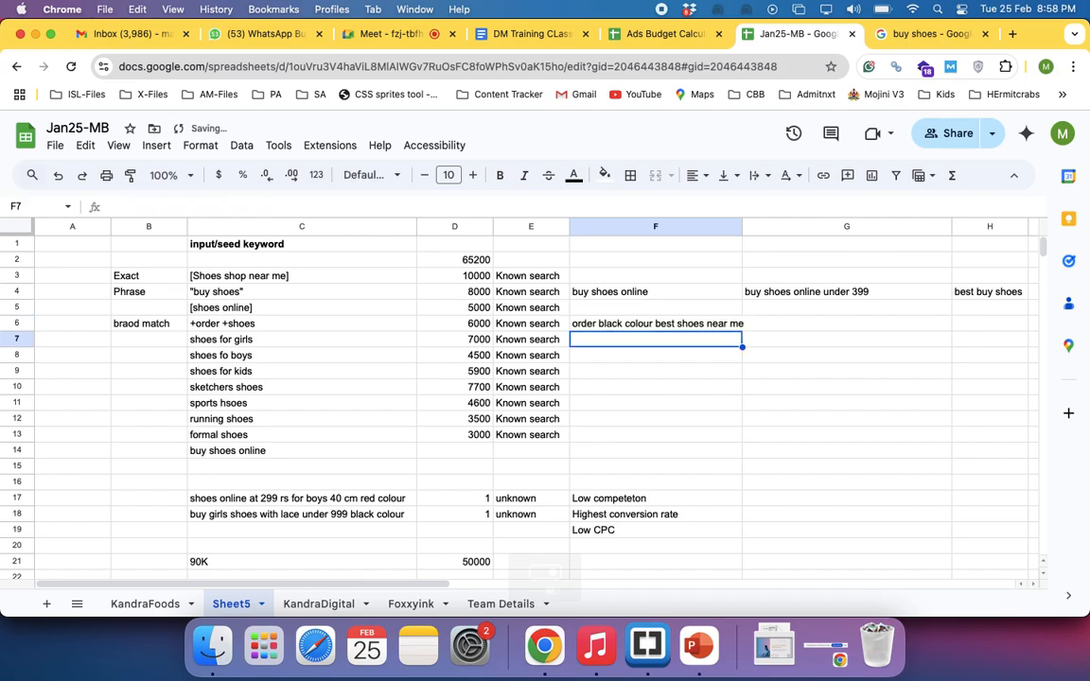
# Delete the word shoes from the example search phrase in F6
pyautogui.click(633, 325)
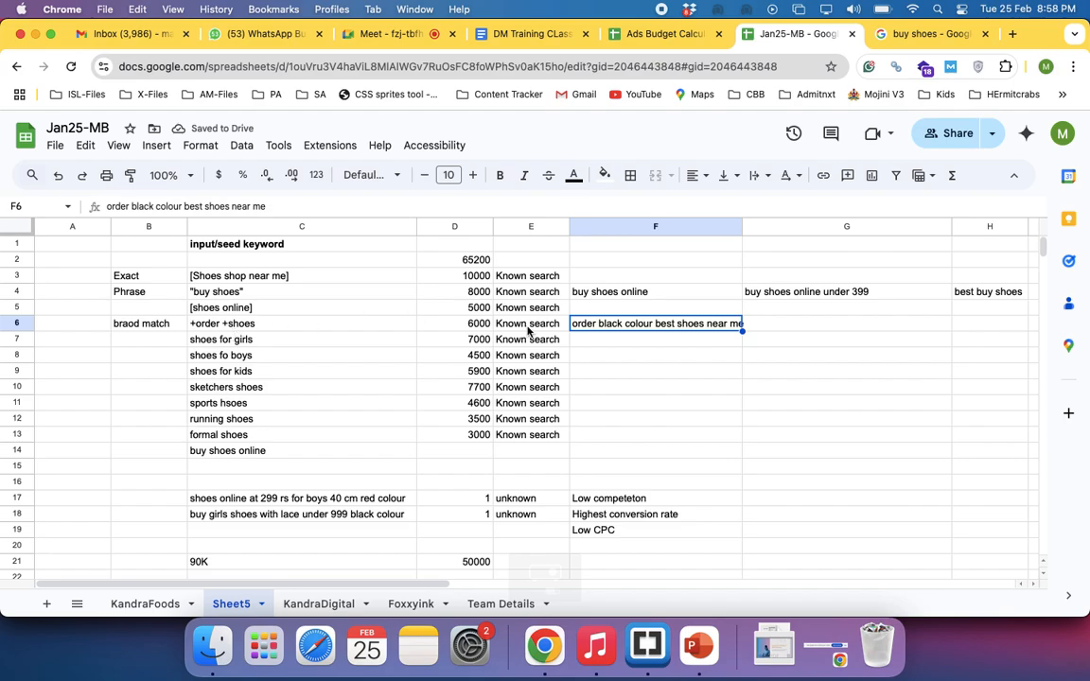
pyautogui.doubleClick(662, 323)
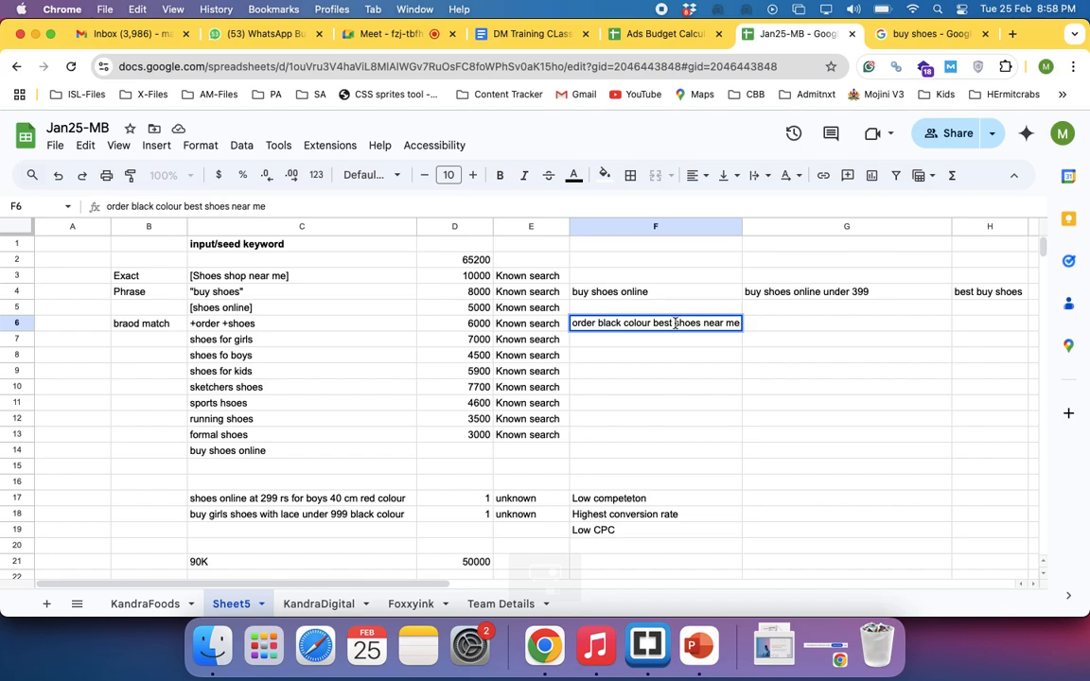
pyautogui.moveTo(675, 324); pyautogui.dragTo(703, 324)
pyautogui.press('BackSpace')
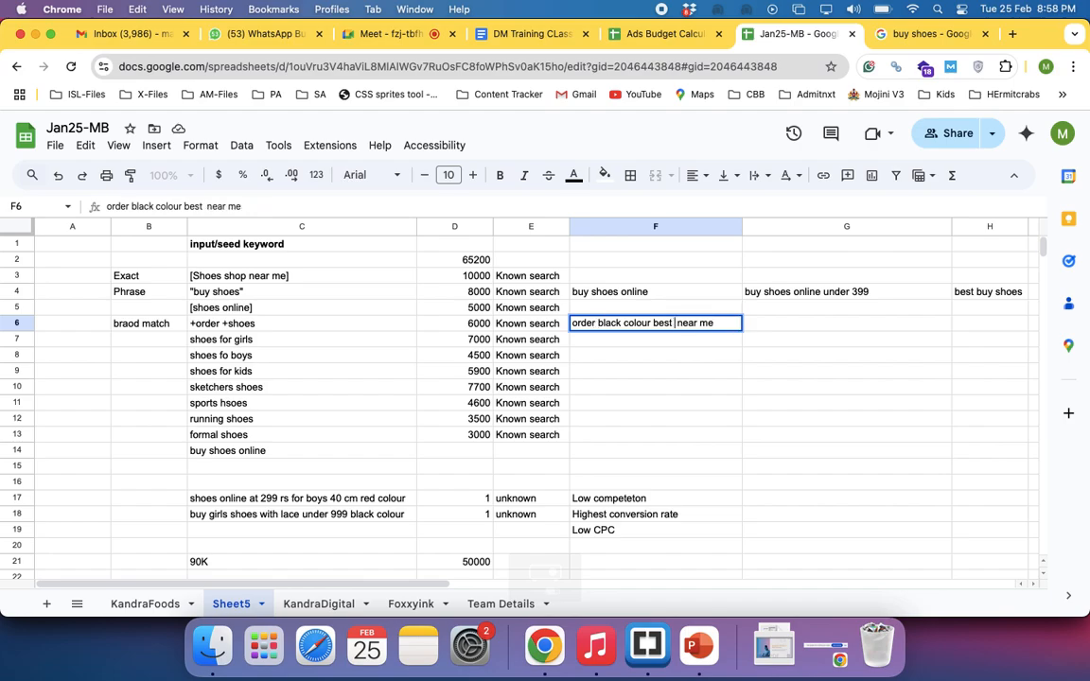
pyautogui.press('Return')
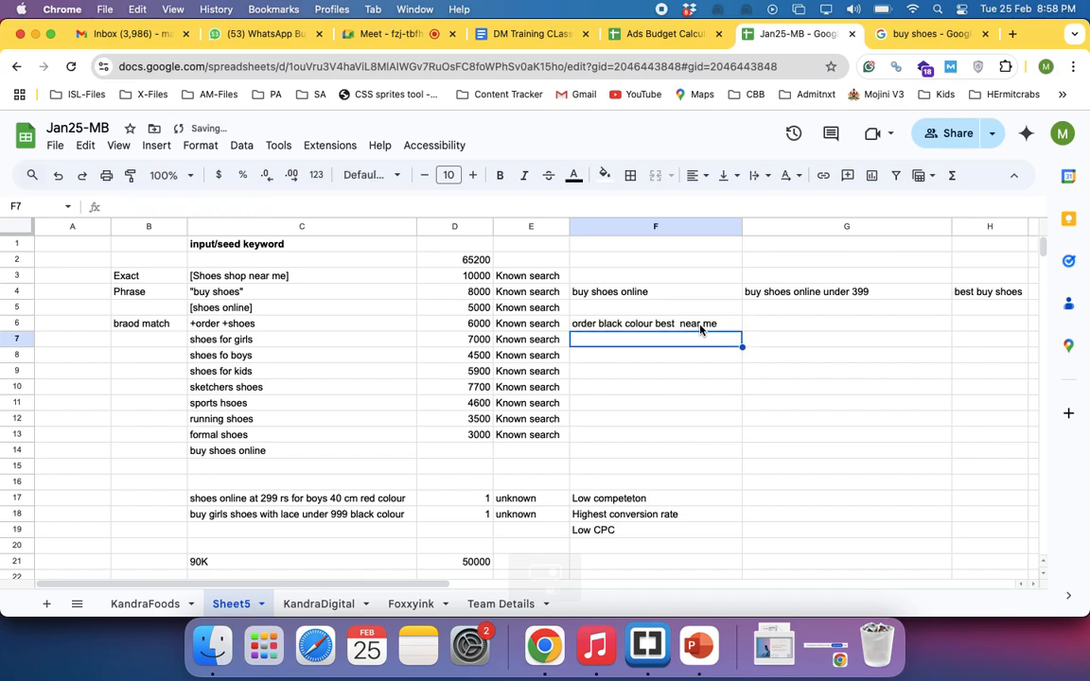
# Replace the word order with shoes at the start of the example phrase in F6
pyautogui.doubleClick(600, 324)
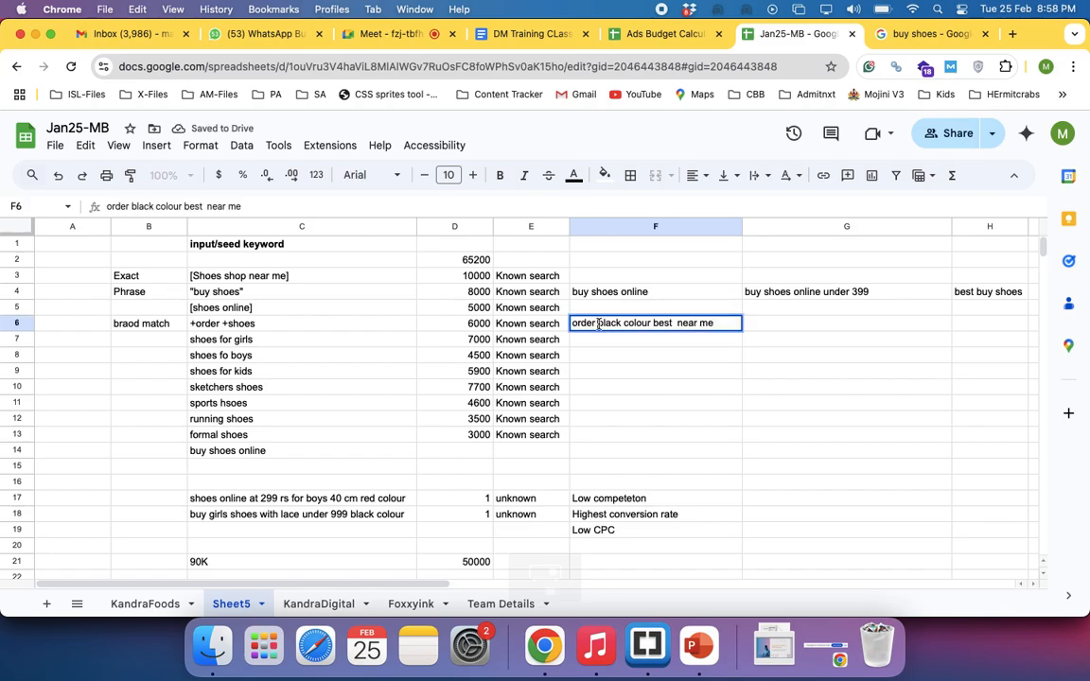
pyautogui.press('BackSpace')
pyautogui.press('BackSpace')
pyautogui.press('BackSpace')
pyautogui.press('BackSpace')
pyautogui.press('BackSpace')
pyautogui.press('BackSpace')
pyautogui.write('shoes')
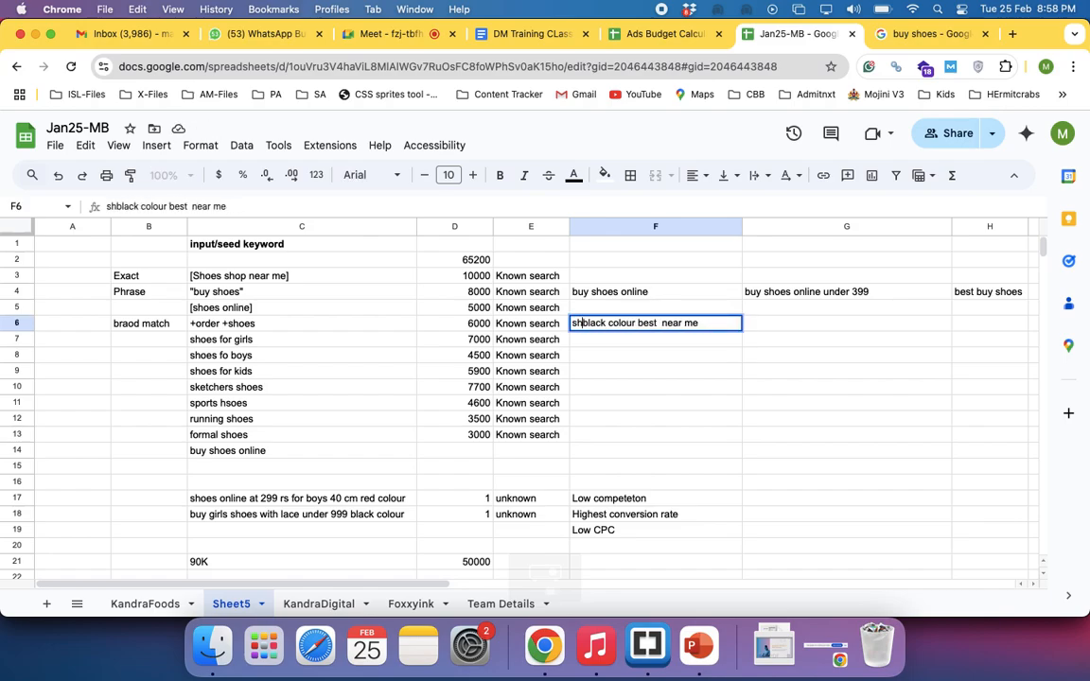
pyautogui.press('Return')
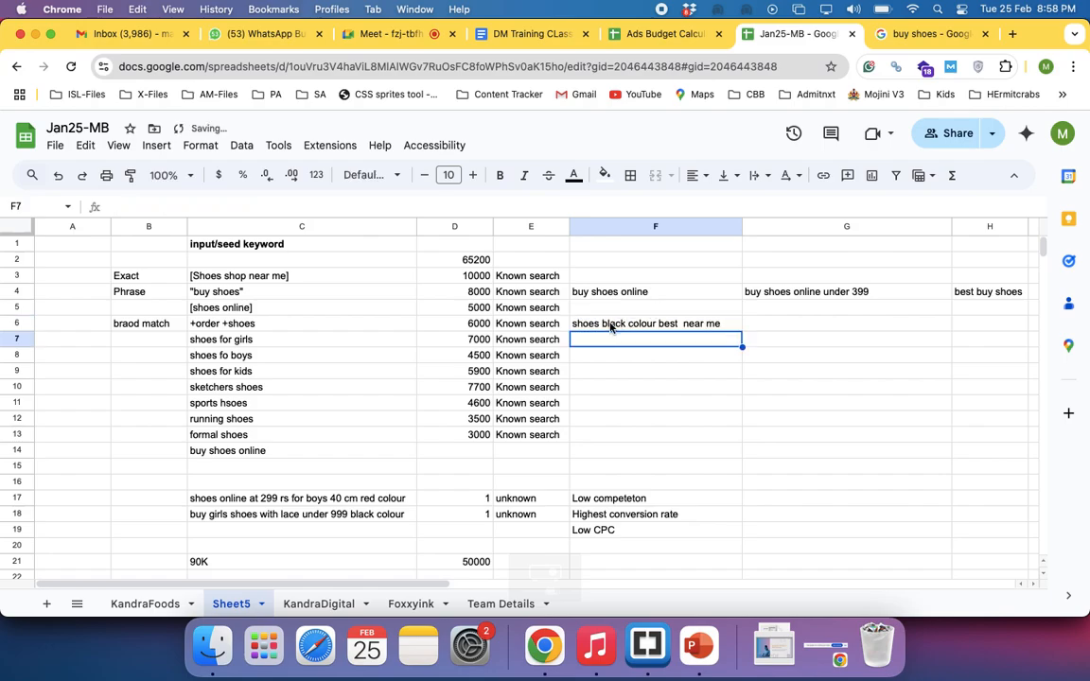
pyautogui.click(608, 324)
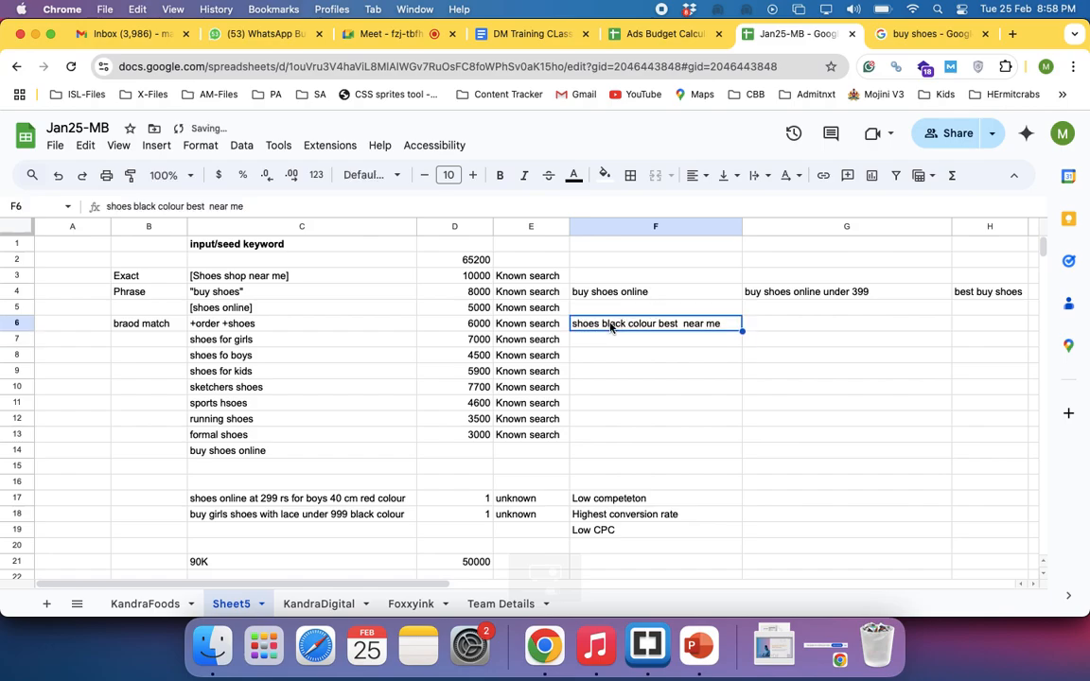
# Remove the plus sign before order in the C6 keyword so it reads order +shoes
pyautogui.doubleClick(194, 323)
pyautogui.press('BackSpace')
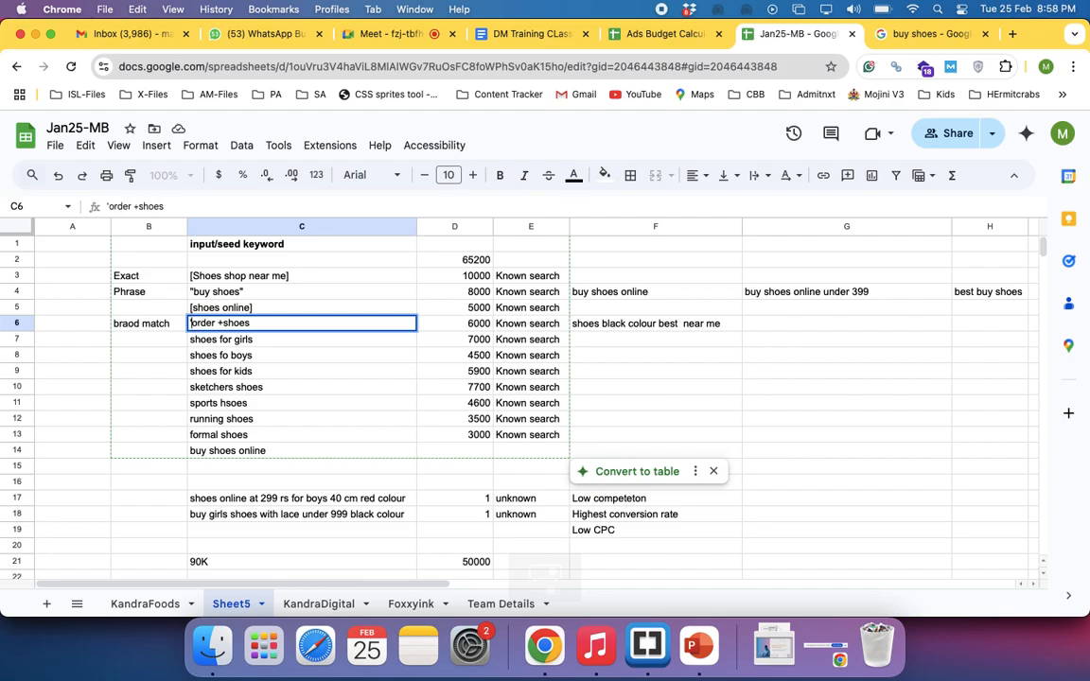
pyautogui.press('Return')
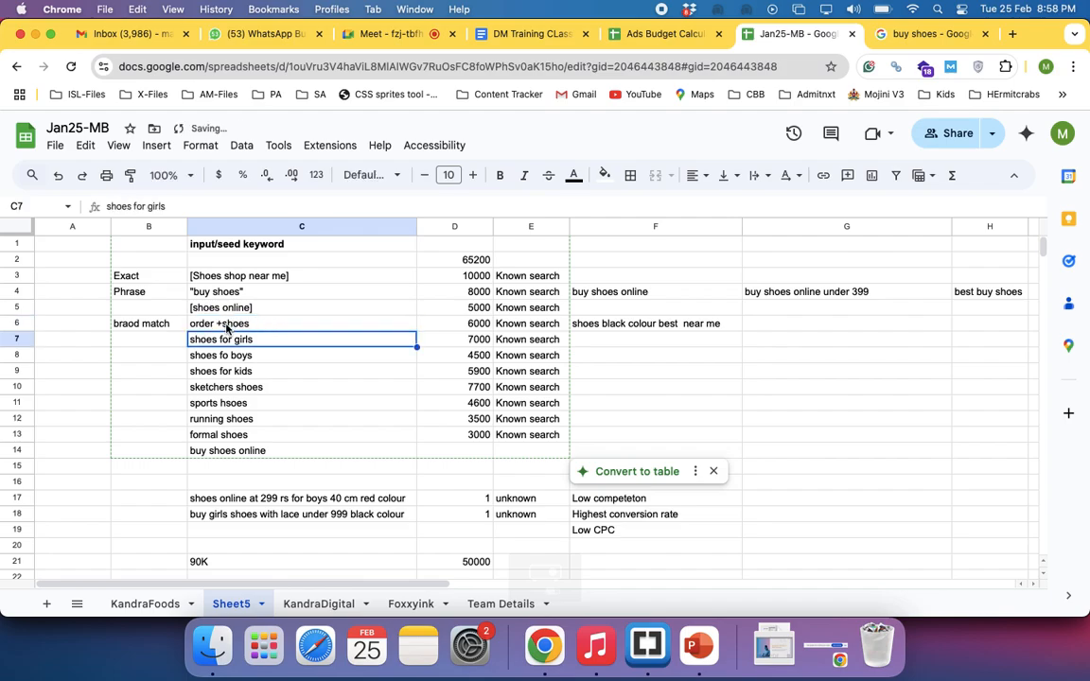
pyautogui.click(227, 326)
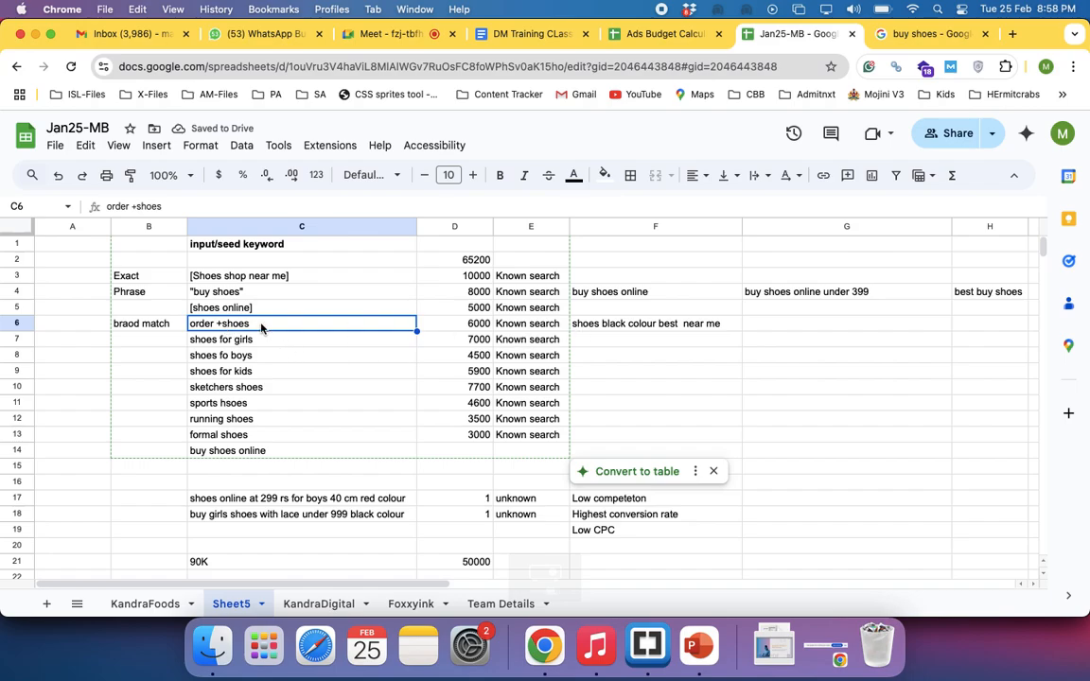
pyautogui.click(622, 327)
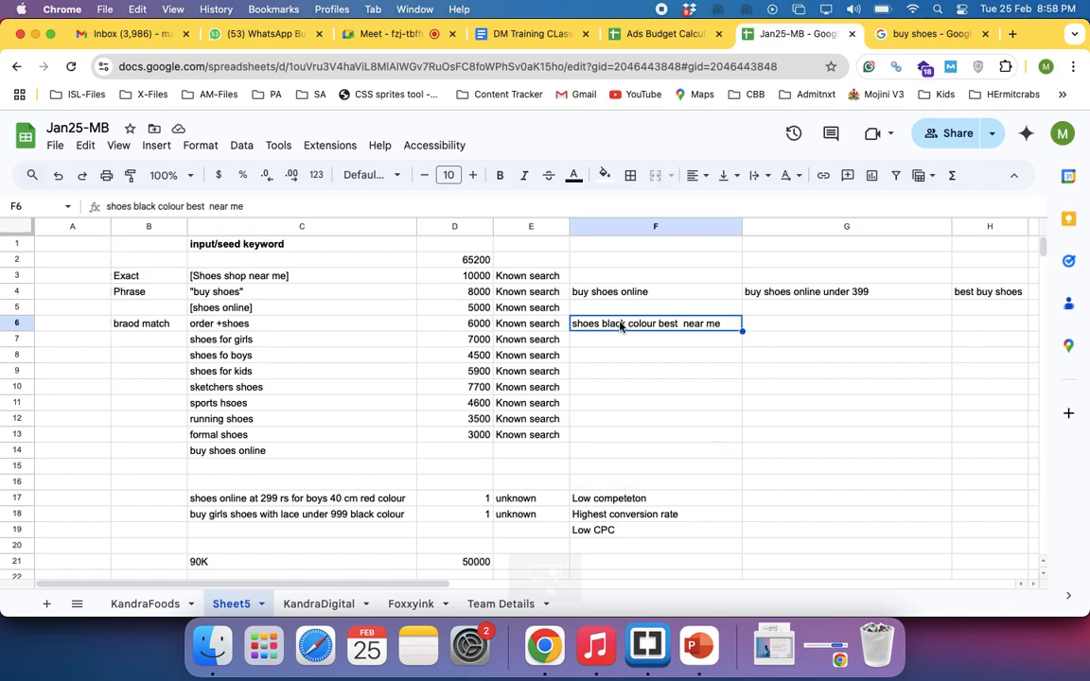
# Enter a second example search in F7 reading "where to buy best shoes under 999 in india online"
pyautogui.click(587, 342)
pyautogui.write('whwr')
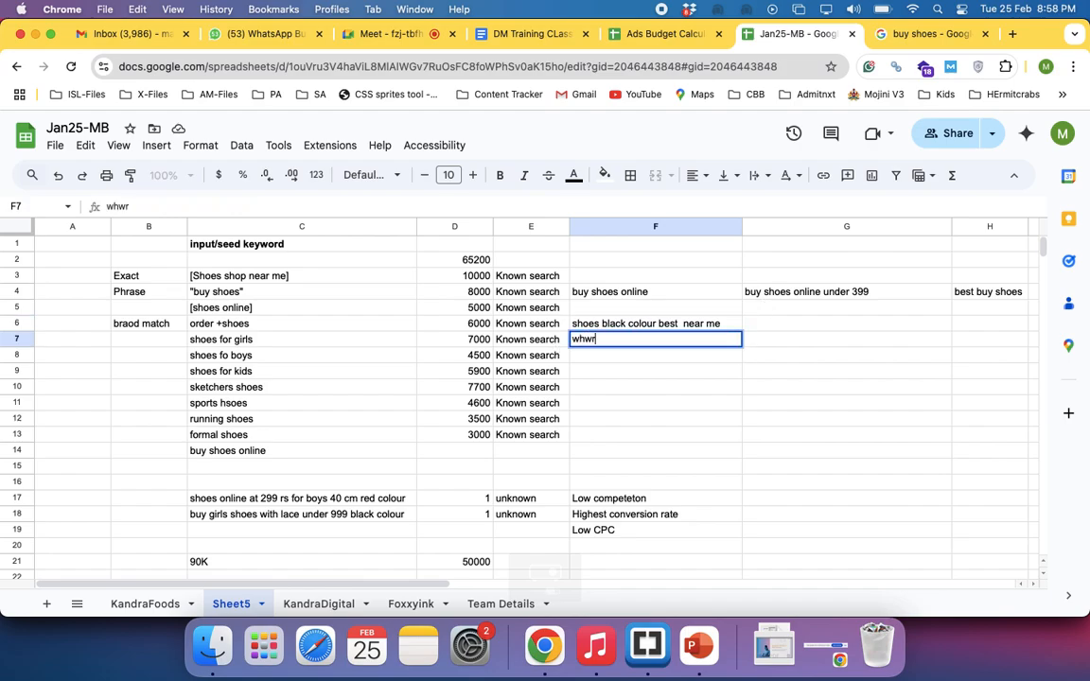
pyautogui.press('BackSpace')
pyautogui.write('ere to buy best s')
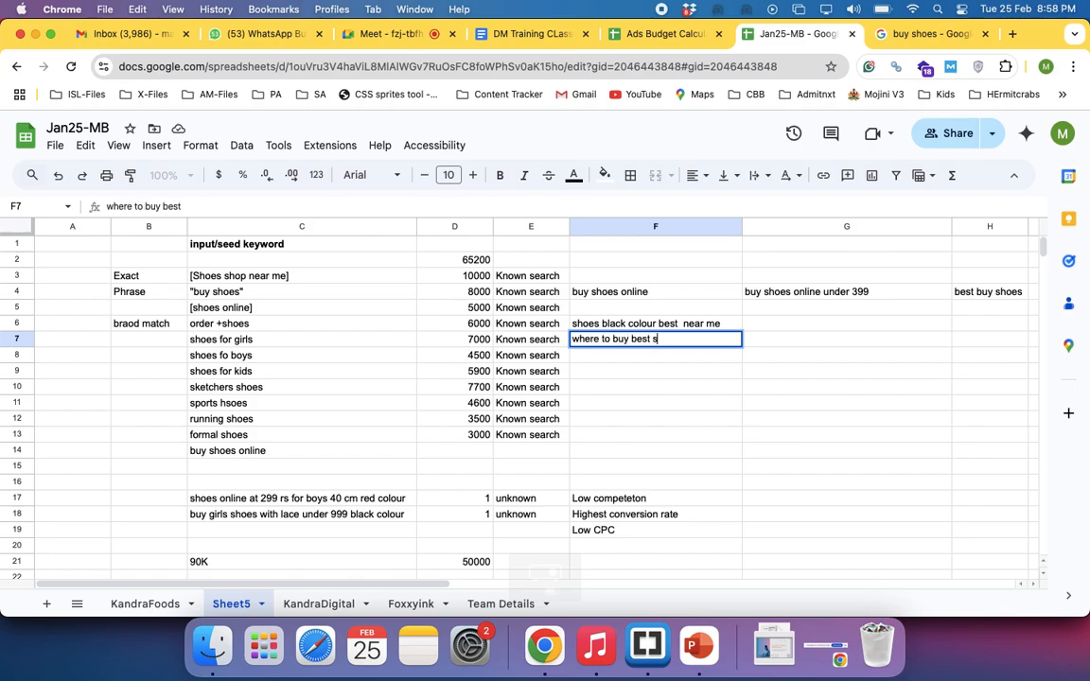
pyautogui.write('hoes under ')
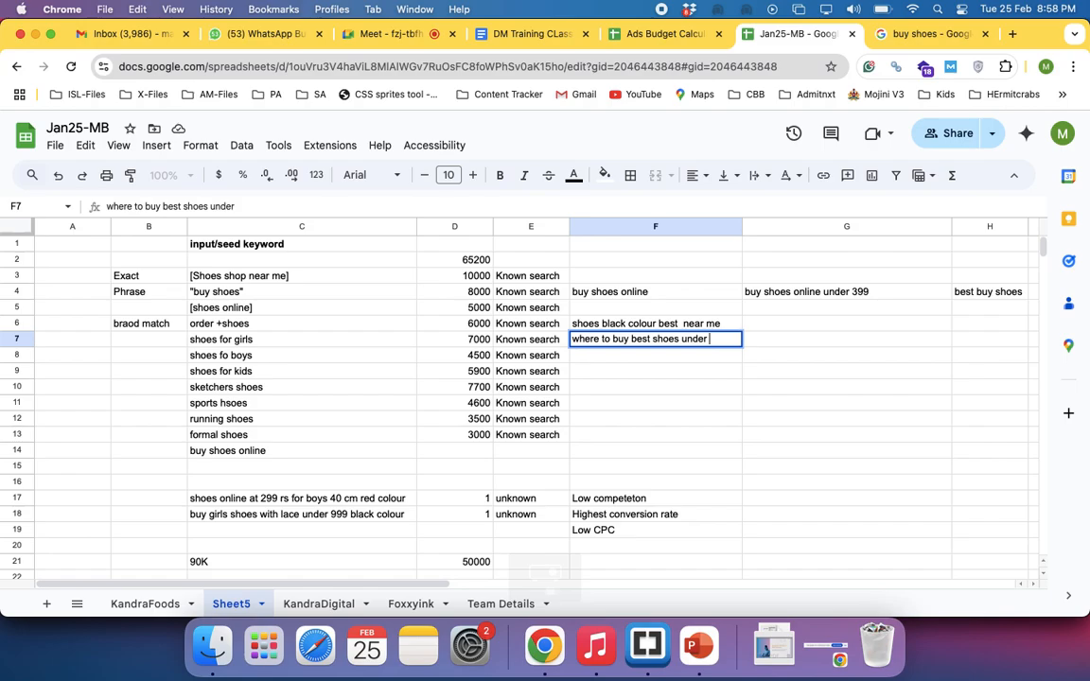
pyautogui.write('999 in india')
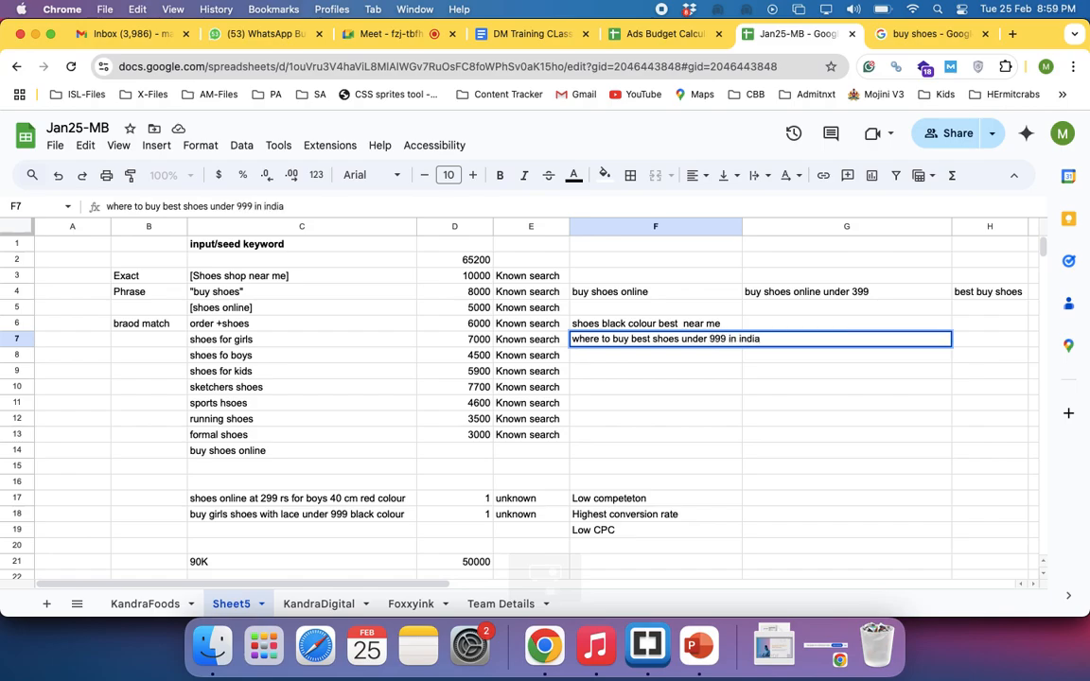
pyautogui.write(' nlin')
pyautogui.press('BackSpace')
pyautogui.press('BackSpace')
pyautogui.press('BackSpace')
pyautogui.write('online')
pyautogui.press('Return')
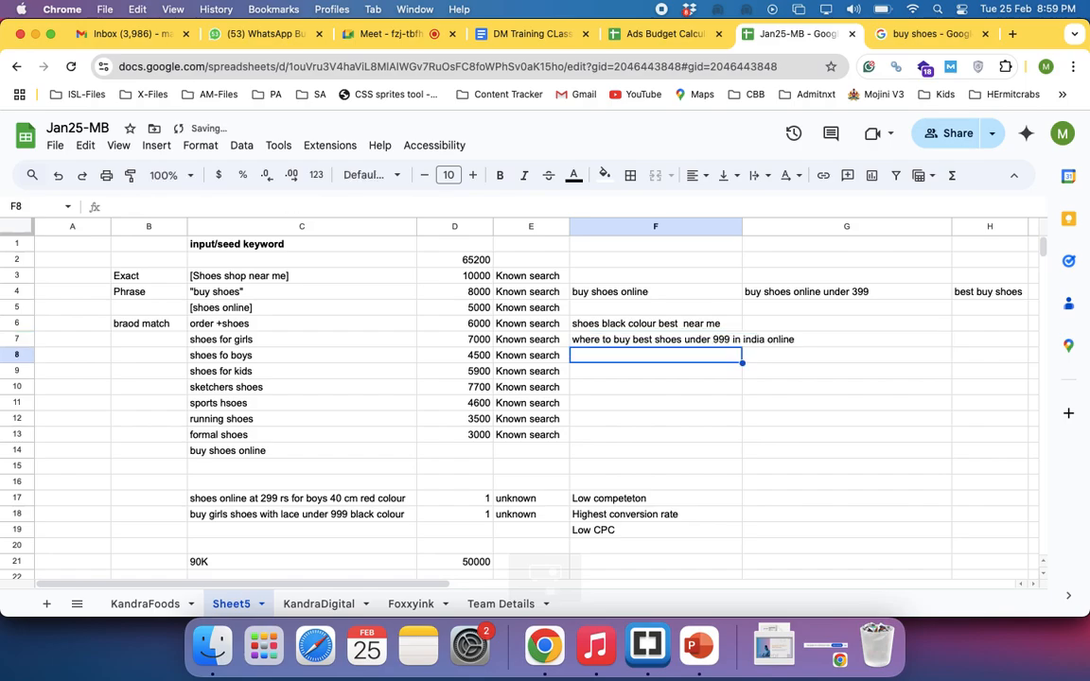
# Compare the example search in F7 with the keyword in C6 and its match type label in B6
pyautogui.click(660, 344)
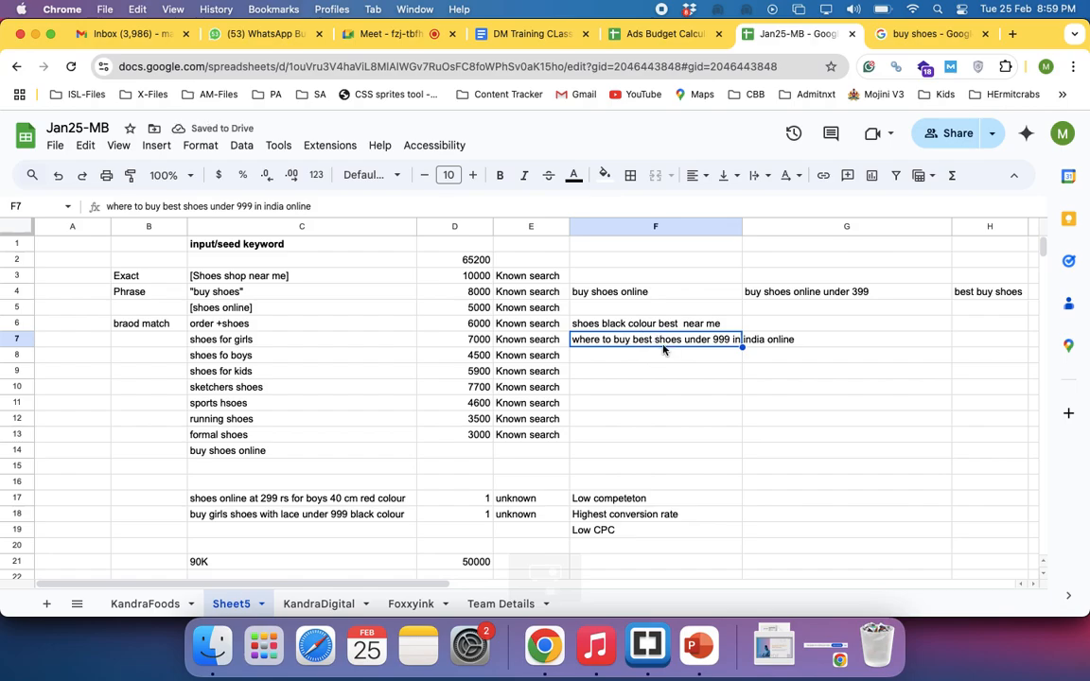
pyautogui.click(207, 329)
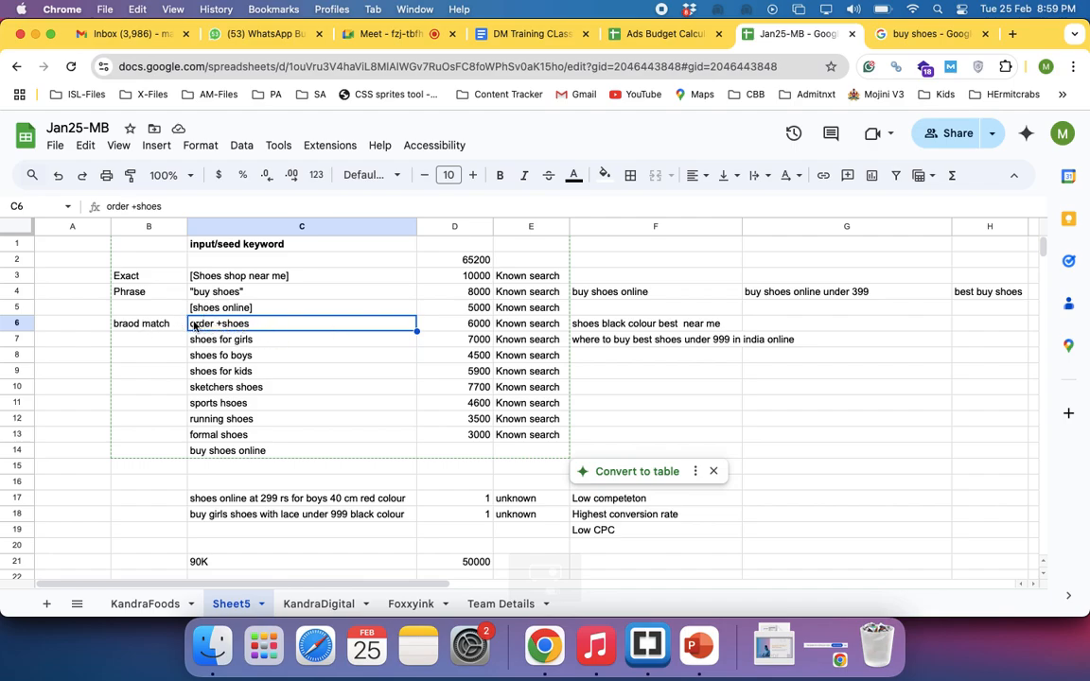
pyautogui.click(166, 324)
pyautogui.click(218, 327)
pyautogui.click(637, 345)
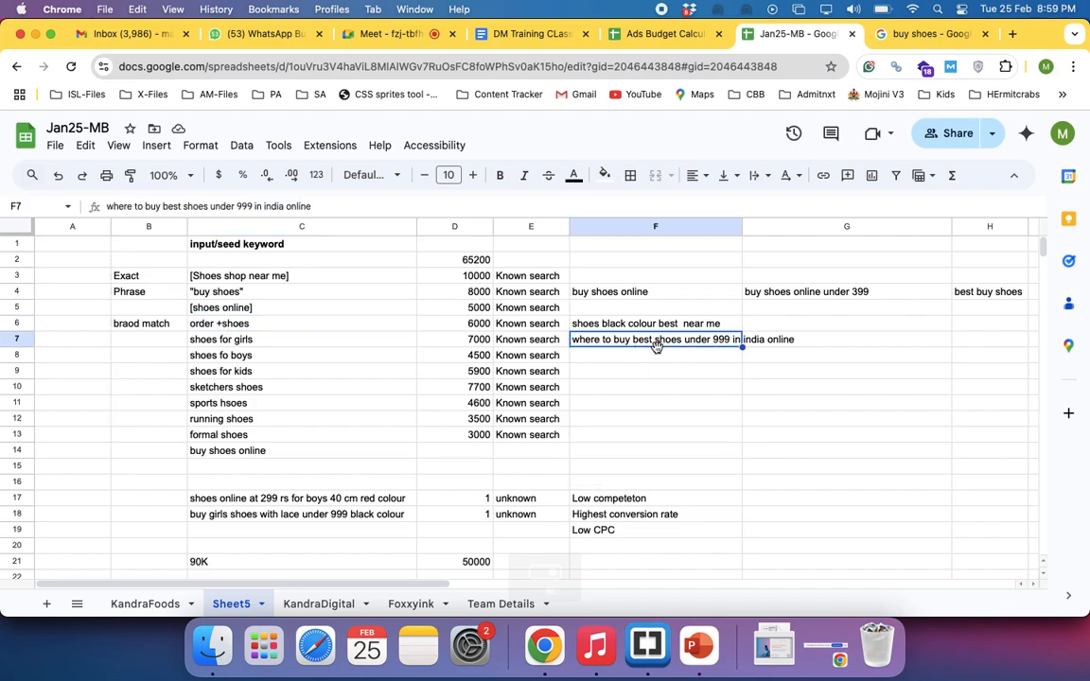
# Label the shoes online keyword row as Broad in B5
pyautogui.click(134, 307)
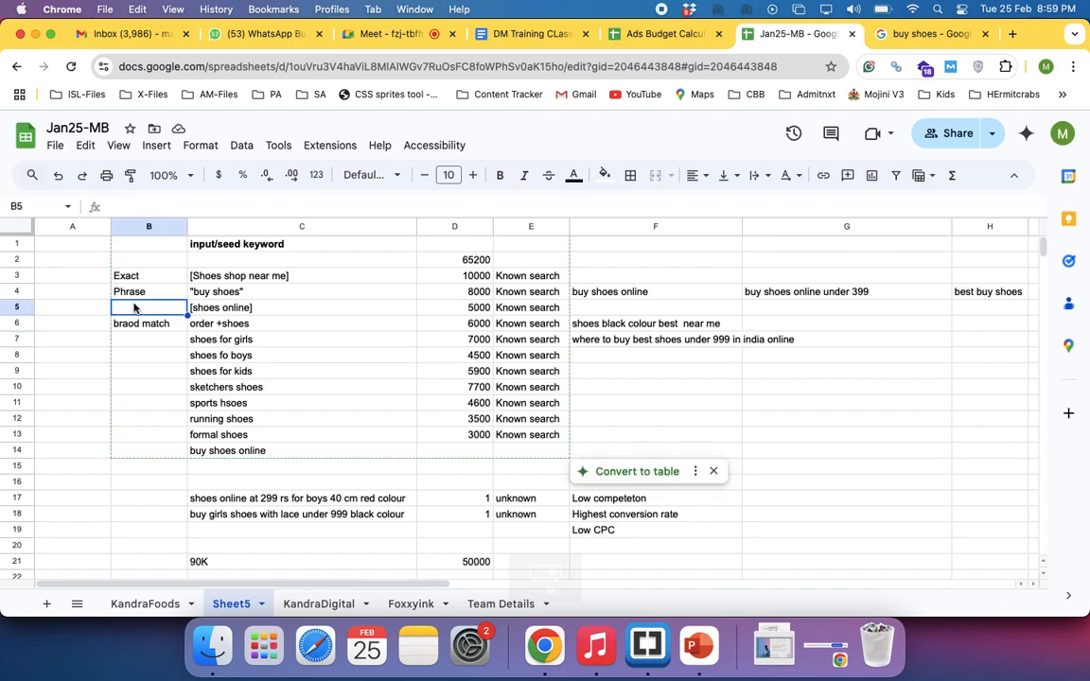
pyautogui.write('Broad')
pyautogui.press('Return')
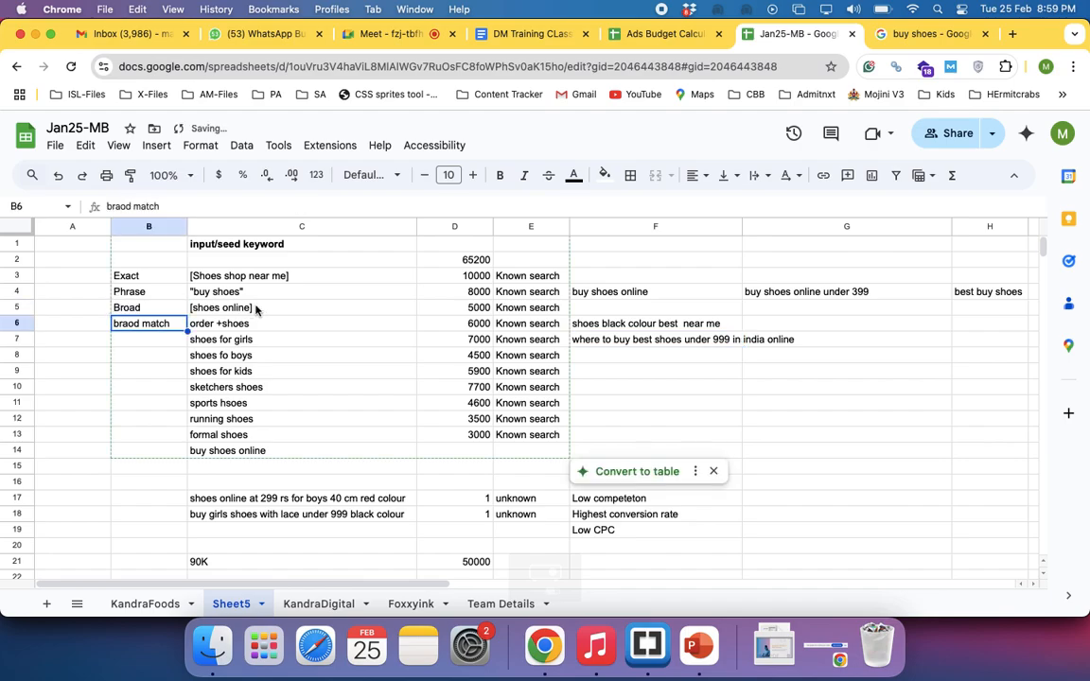
# Remove both square brackets from the keyword in C5 so it reads shoes online
pyautogui.doubleClick(227, 308)
pyautogui.press('BackSpace')
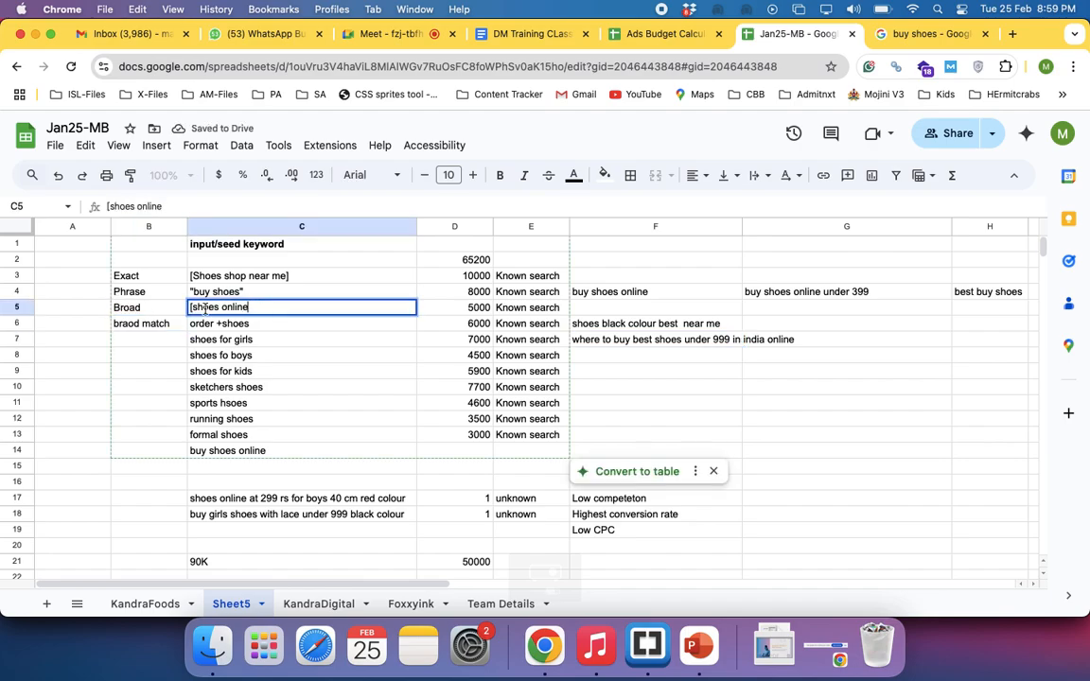
pyautogui.click(193, 308)
pyautogui.press('BackSpace')
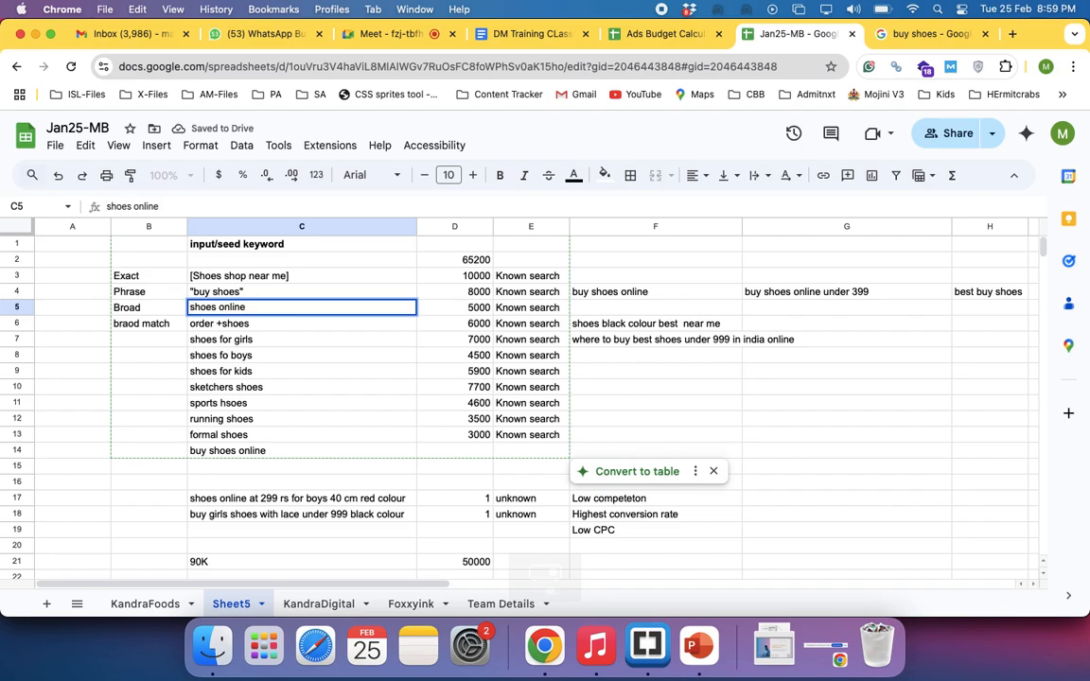
pyautogui.click(283, 328)
pyautogui.click(127, 362)
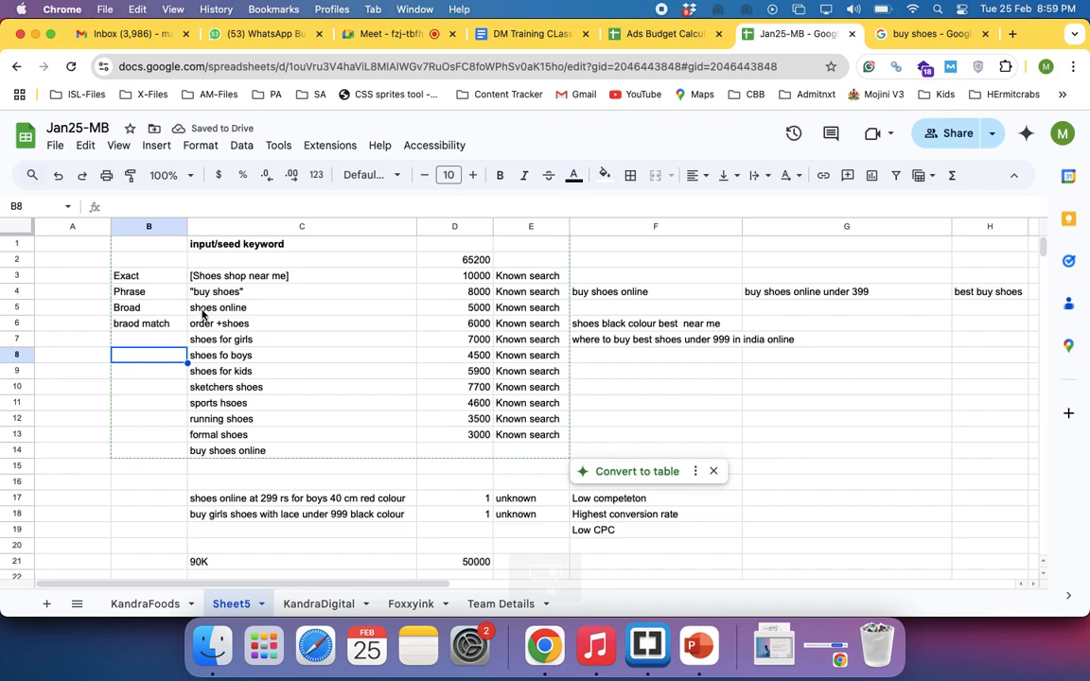
# Apply strikethrough formatting to the Broad label in B5
pyautogui.click(245, 312)
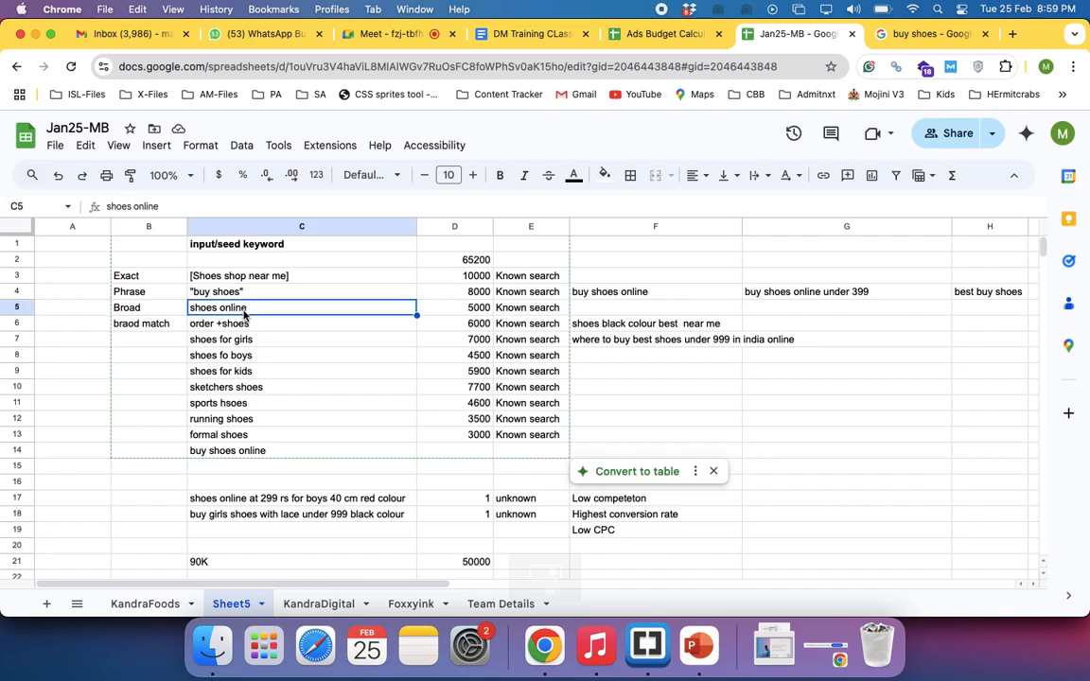
pyautogui.click(149, 310)
pyautogui.press('super+shift+x')
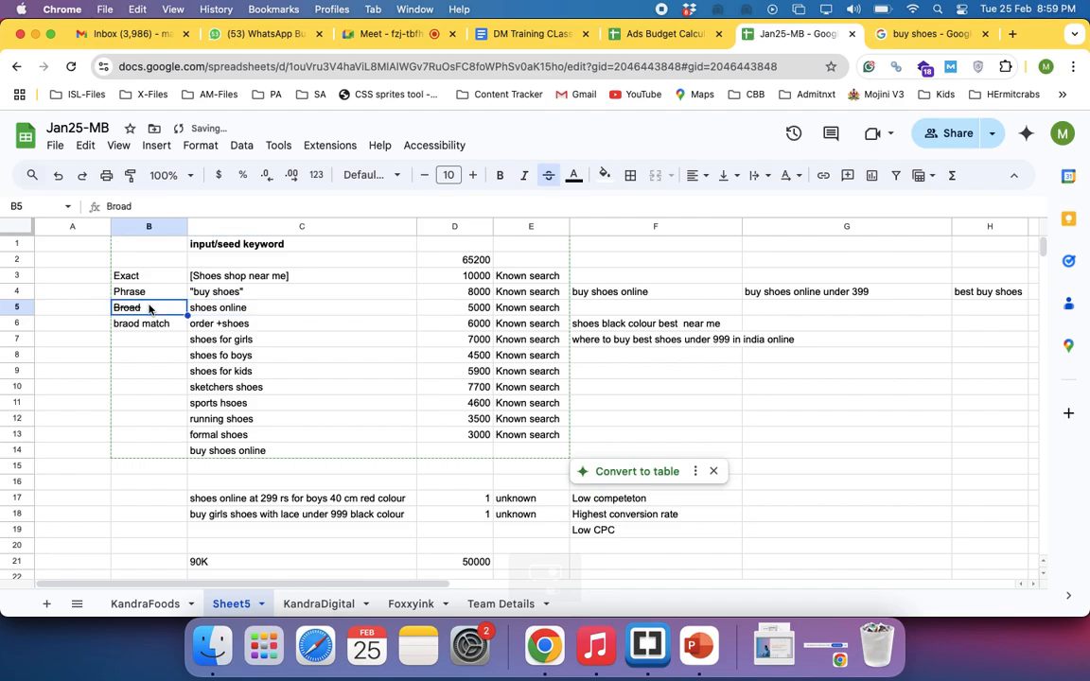
# Add a plus sign before order in the C6 keyword so it reads +order +shoes
pyautogui.click(135, 326)
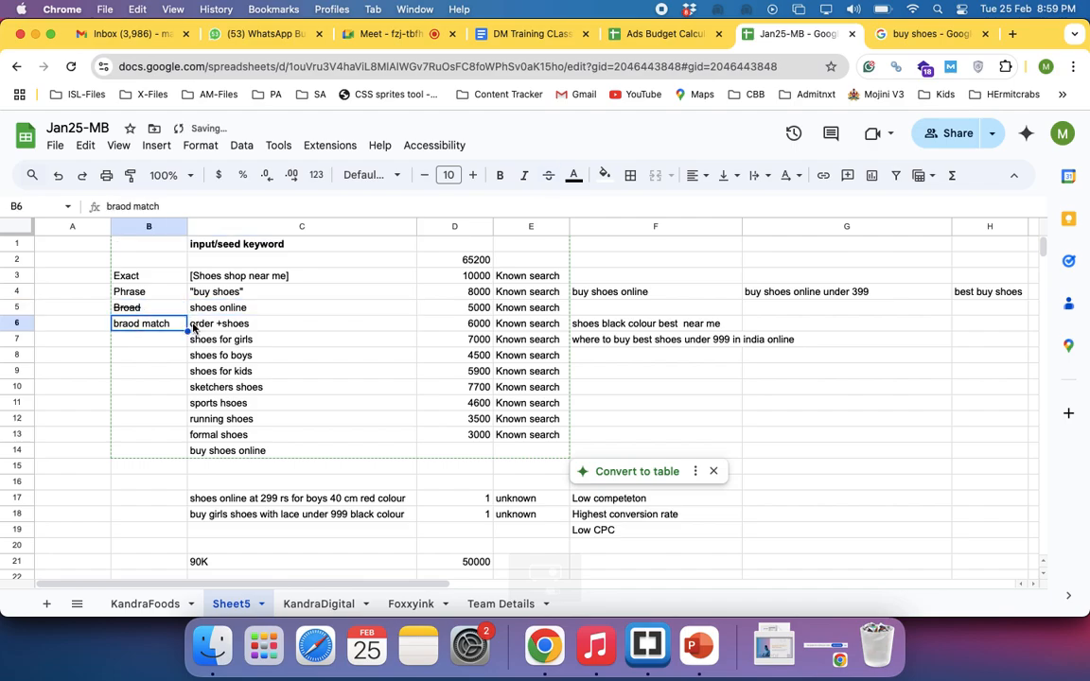
pyautogui.doubleClick(192, 324)
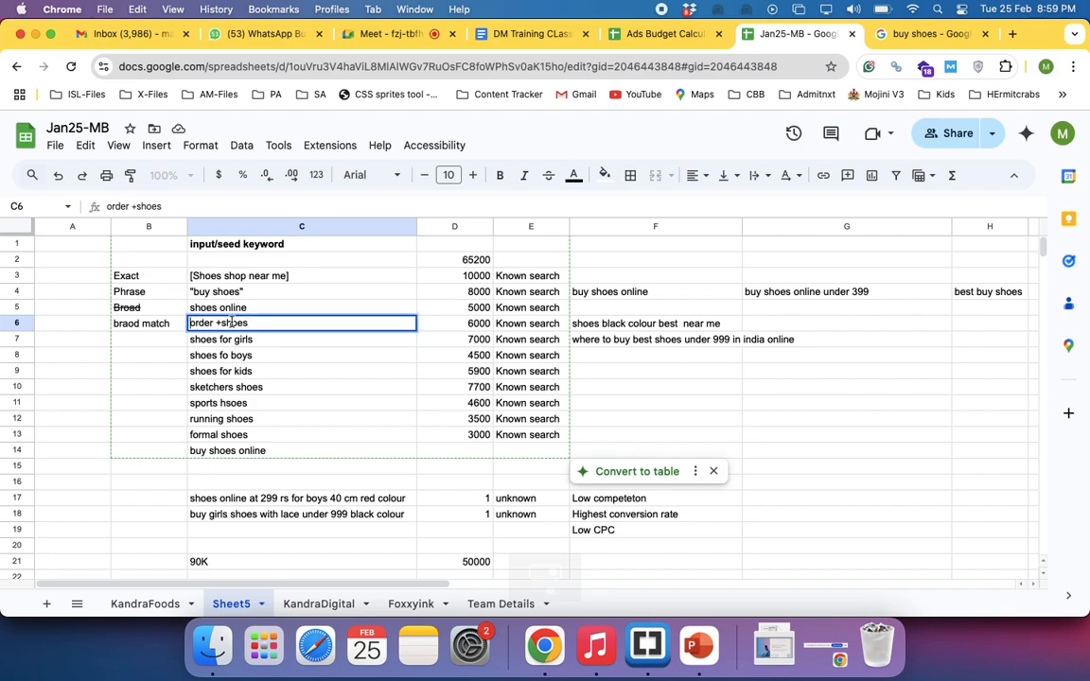
pyautogui.click(192, 323)
pyautogui.write('+')
pyautogui.press('Return')
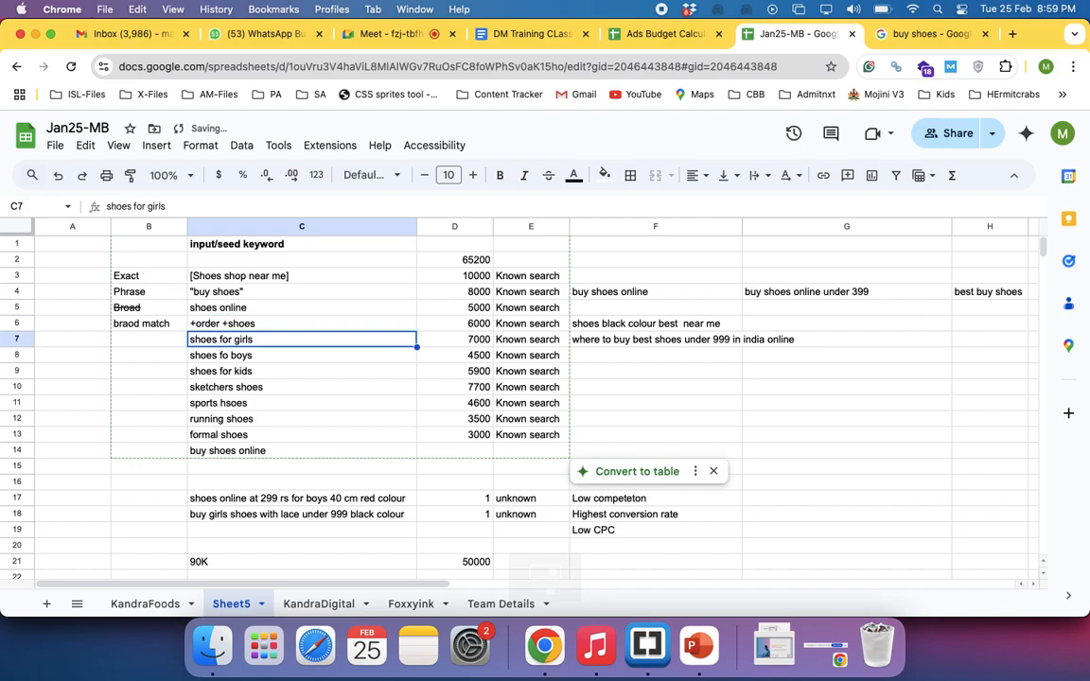
pyautogui.click(151, 374)
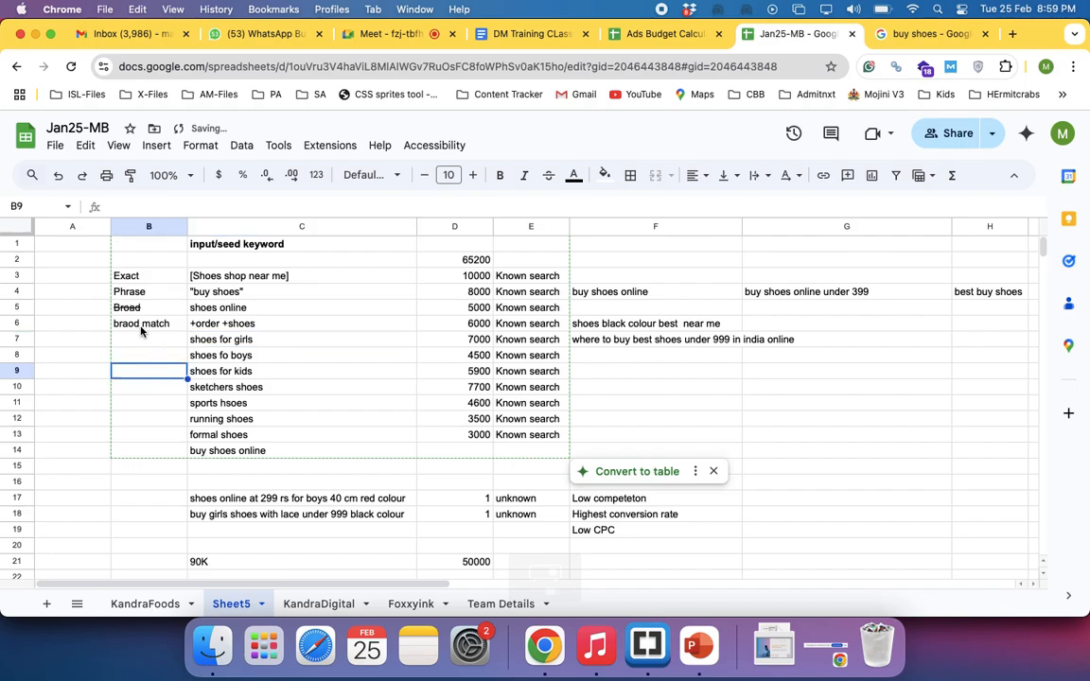
# Remove the strikethrough from the Broad label in B5 and strike through the braod match label in B6
pyautogui.click(140, 326)
pyautogui.click(144, 312)
pyautogui.press('super+shift+x')
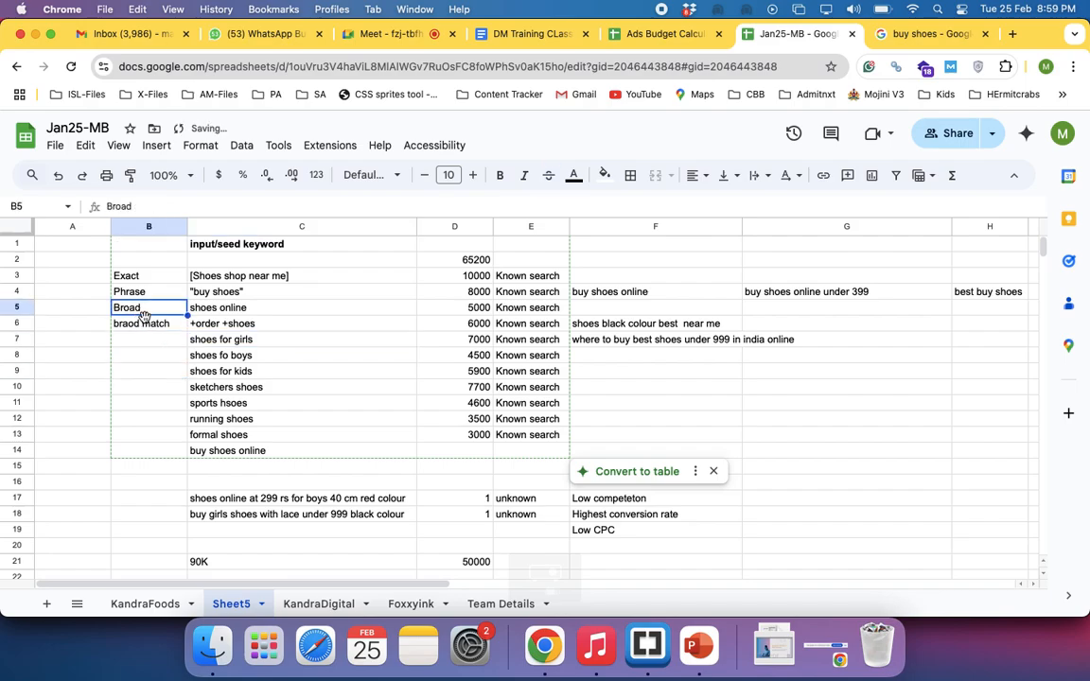
pyautogui.click(144, 324)
pyautogui.press('super+shift+x')
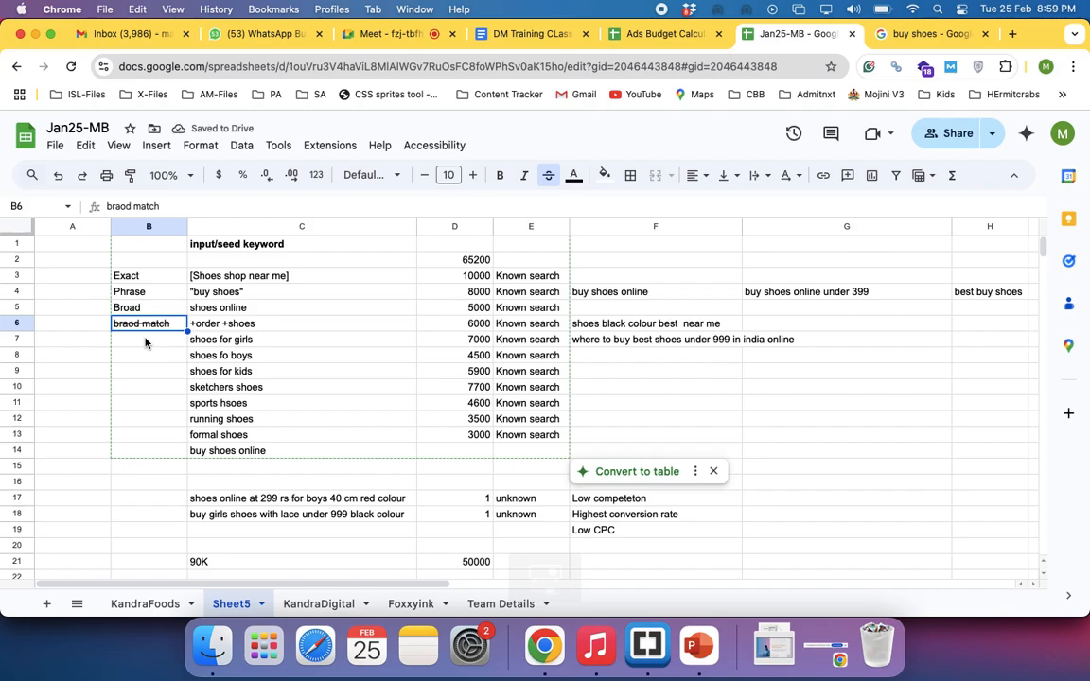
# Extend the struck-through label in B6 so it reads braod match modifier
pyautogui.doubleClick(171, 323)
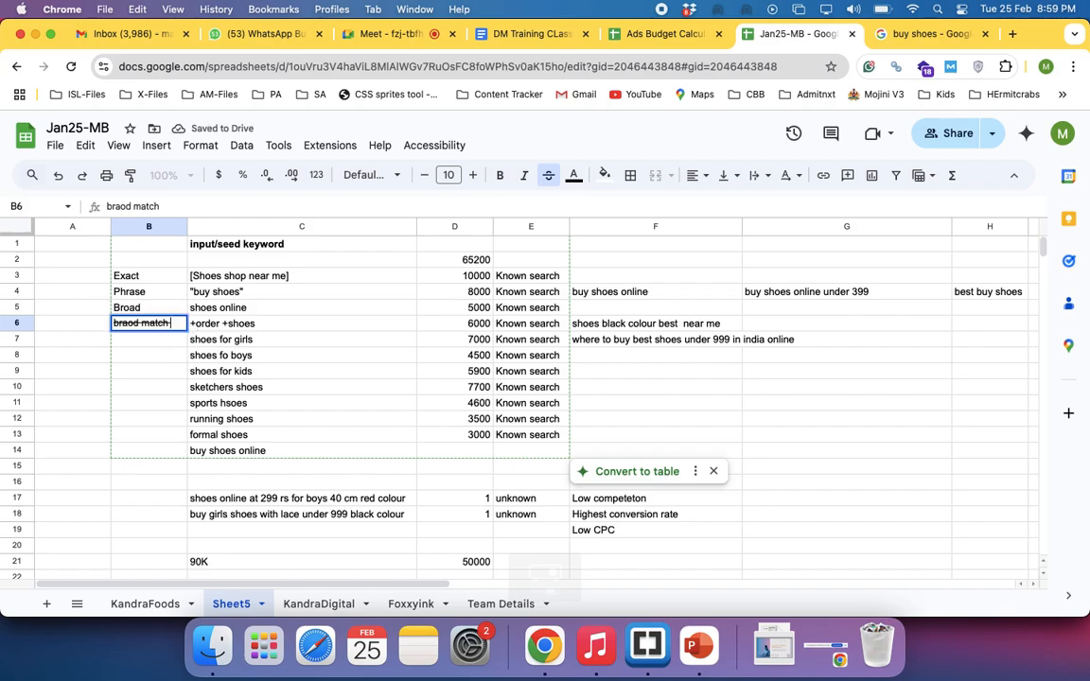
pyautogui.write('modifier')
pyautogui.press('Return')
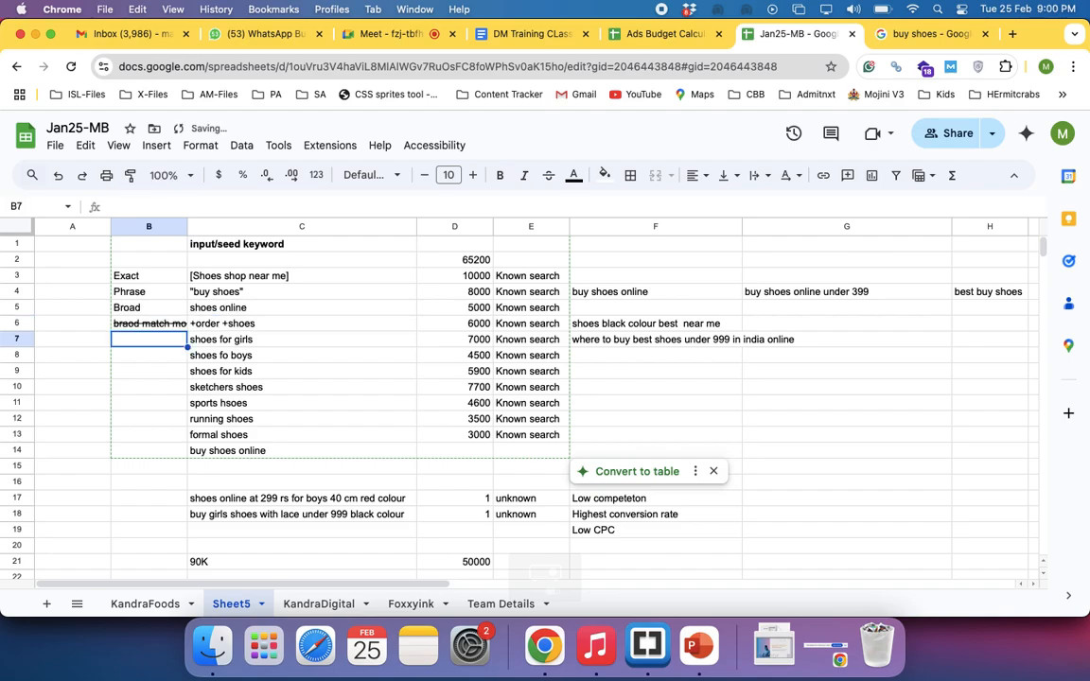
# Extend the Broad label in B5 so it reads Broad match
pyautogui.click(168, 308)
pyautogui.write('match')
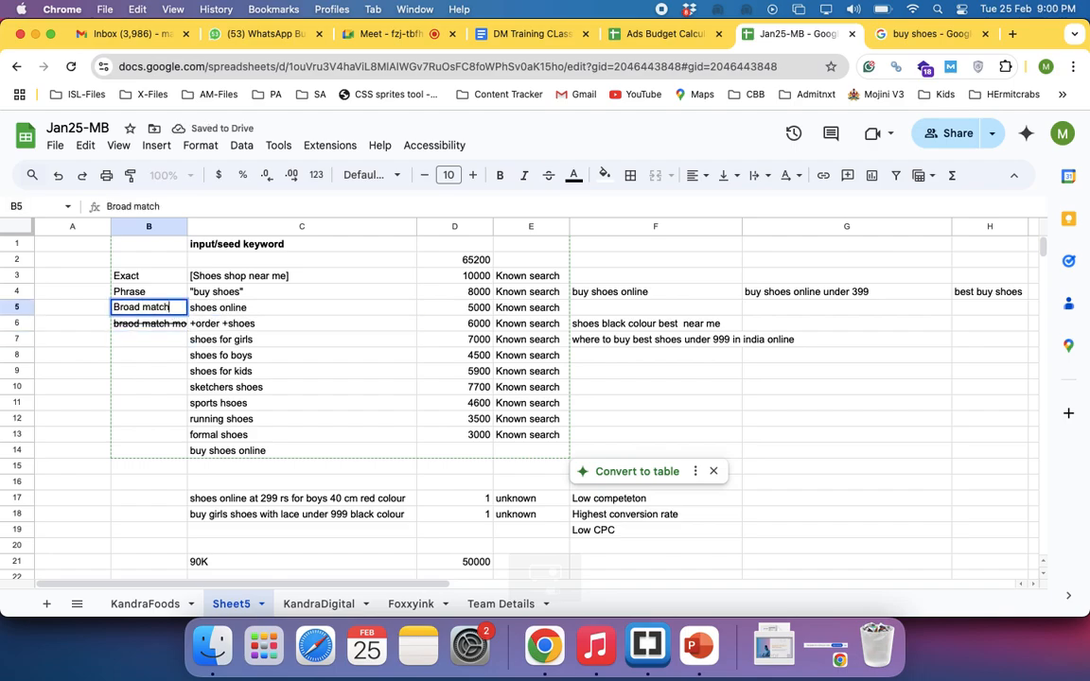
pyautogui.press('Return')
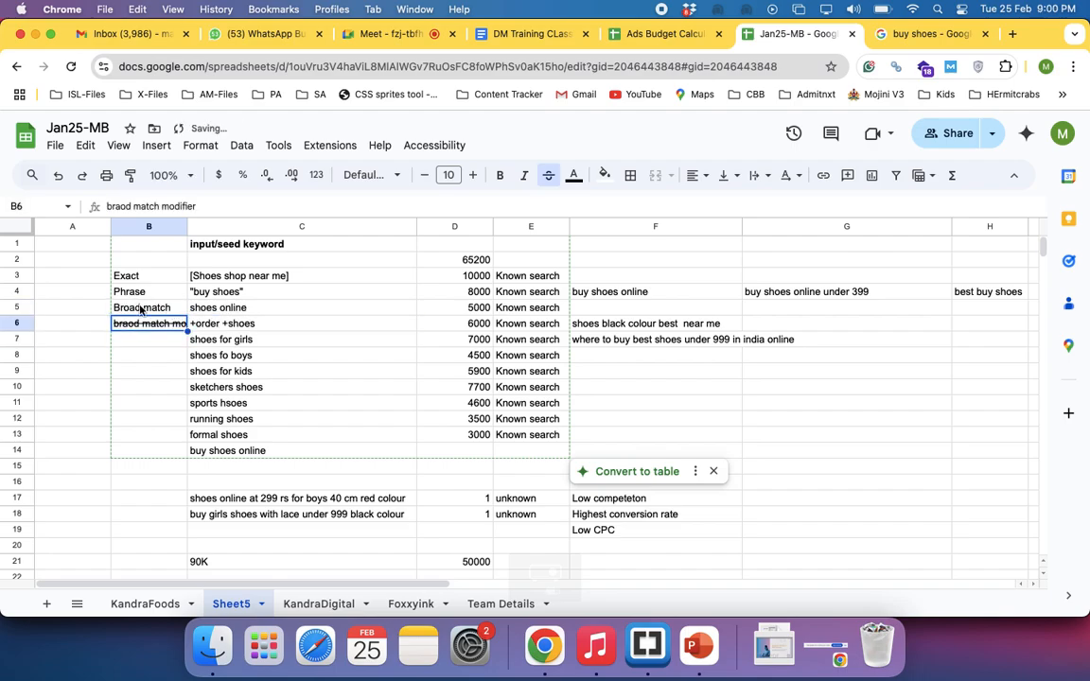
# Make the Exact and Phrase labels in B3:B4 bold
pyautogui.press('Up')
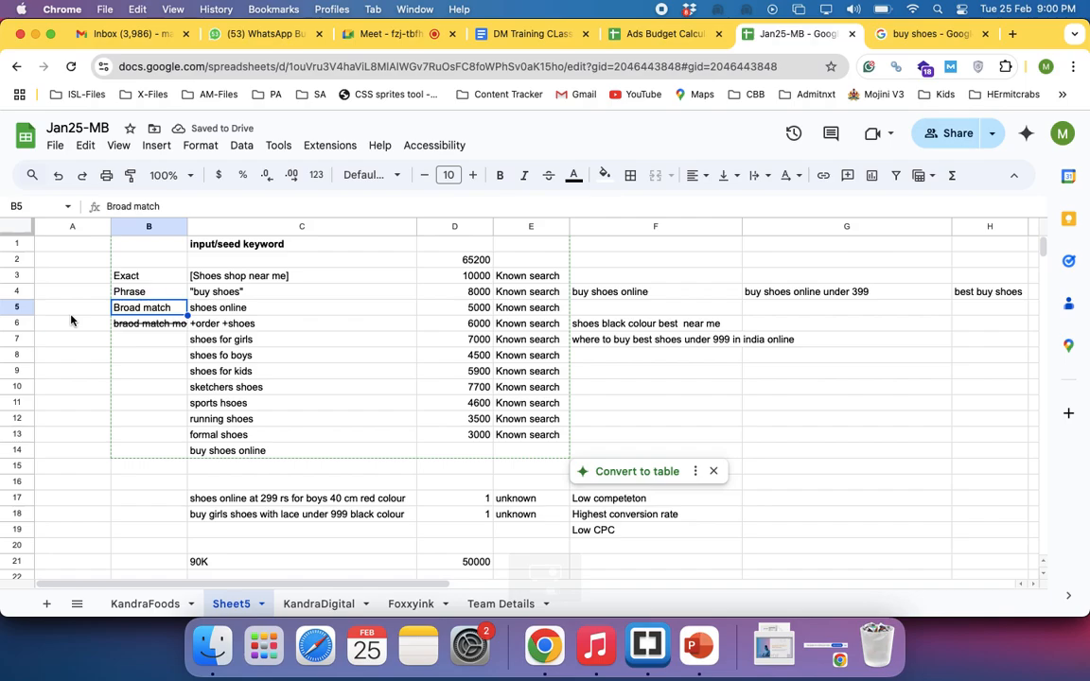
pyautogui.click(17, 308)
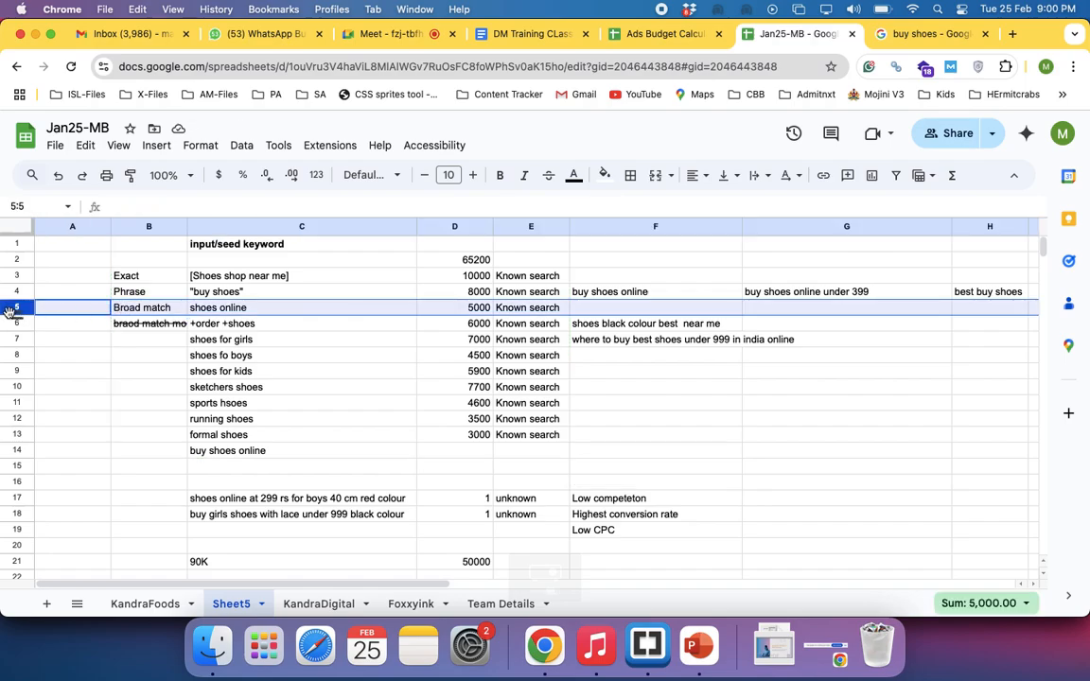
pyautogui.moveTo(124, 292); pyautogui.dragTo(124, 275)
pyautogui.press('super+b')
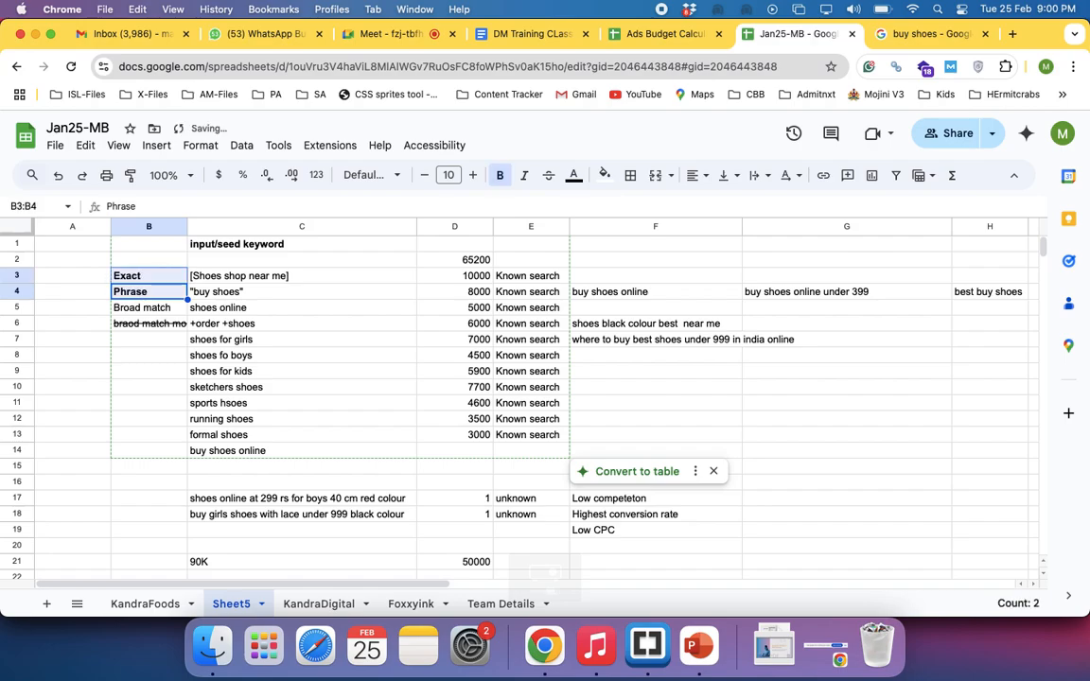
# Go through the match type labels in B3:B6 one by one to review them
pyautogui.press('Down')
pyautogui.press('Down')
pyautogui.press('Up')
pyautogui.press('Up')
pyautogui.press('Up')
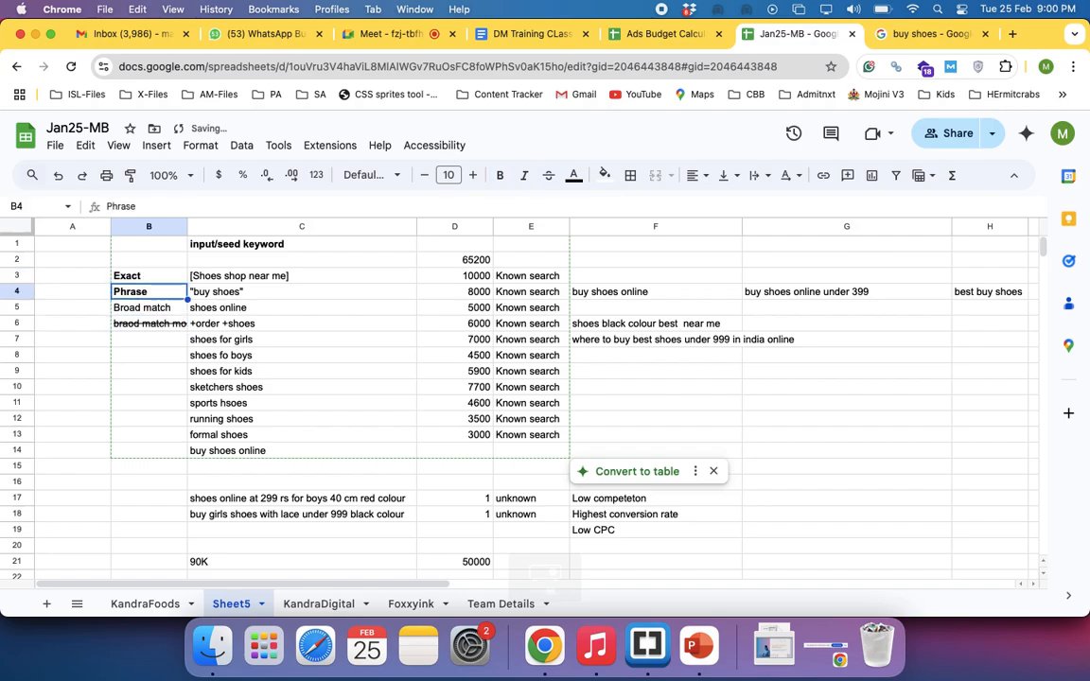
pyautogui.press('Down')
pyautogui.press('Down')
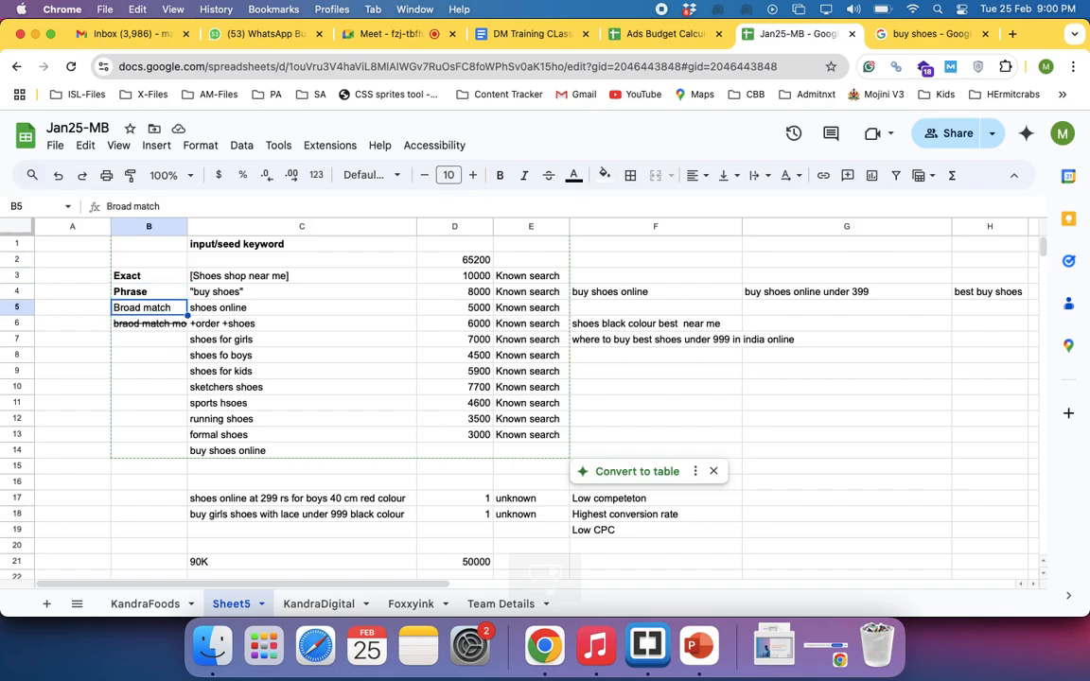
pyautogui.press('Down')
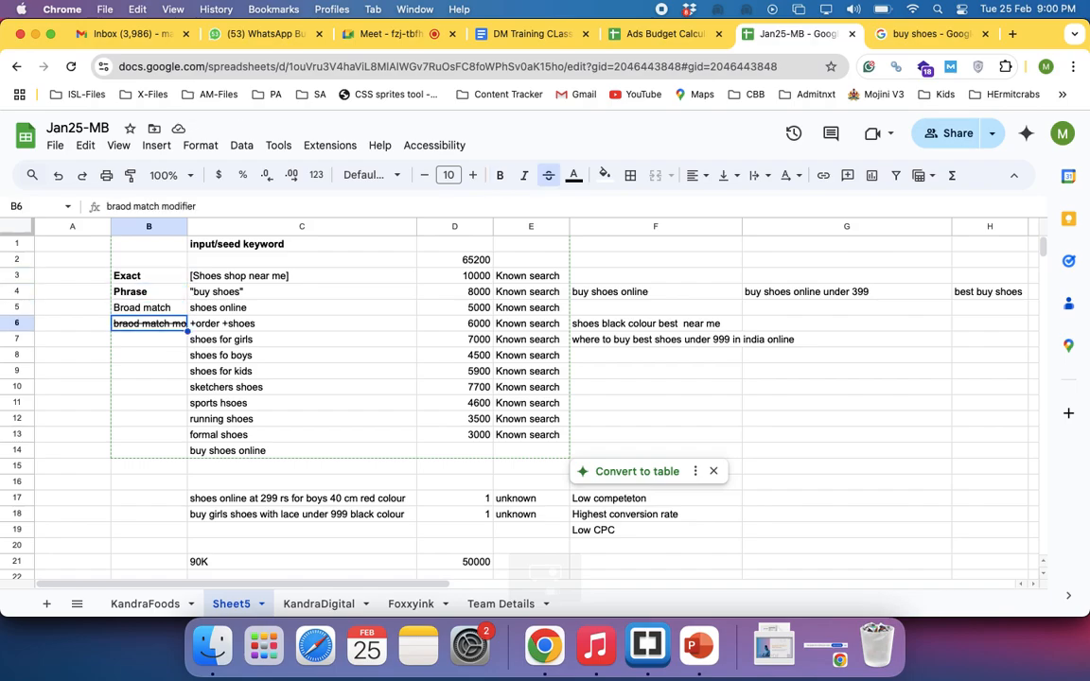
pyautogui.press('Up')
pyautogui.press('Up')
pyautogui.press('Up')
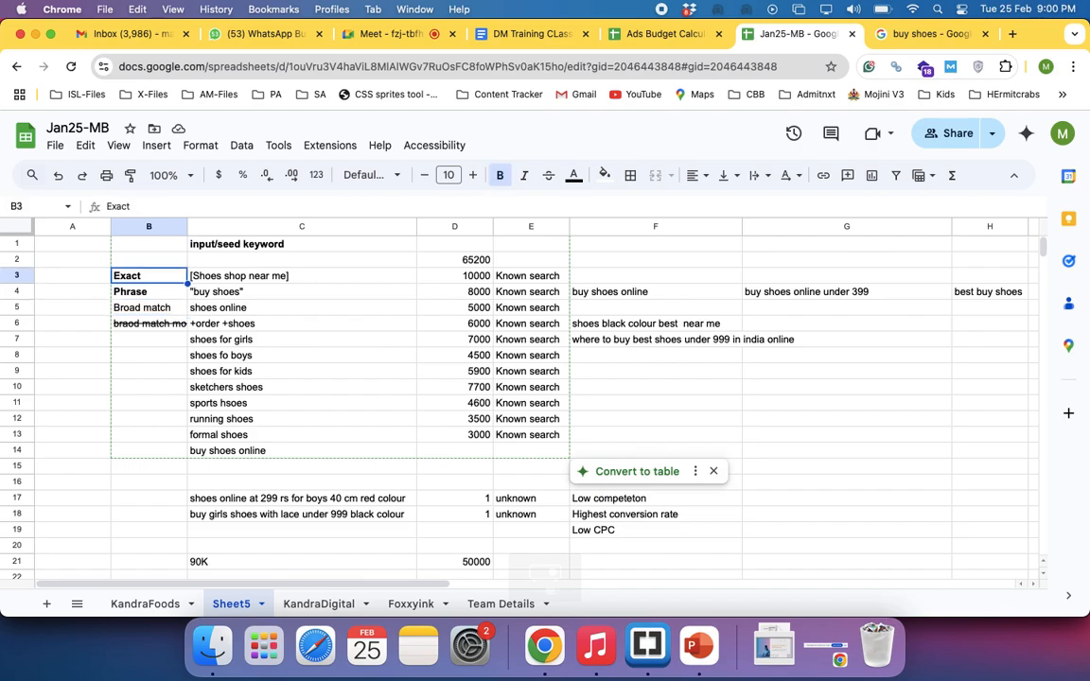
pyautogui.press('Down')
pyautogui.press('Down')
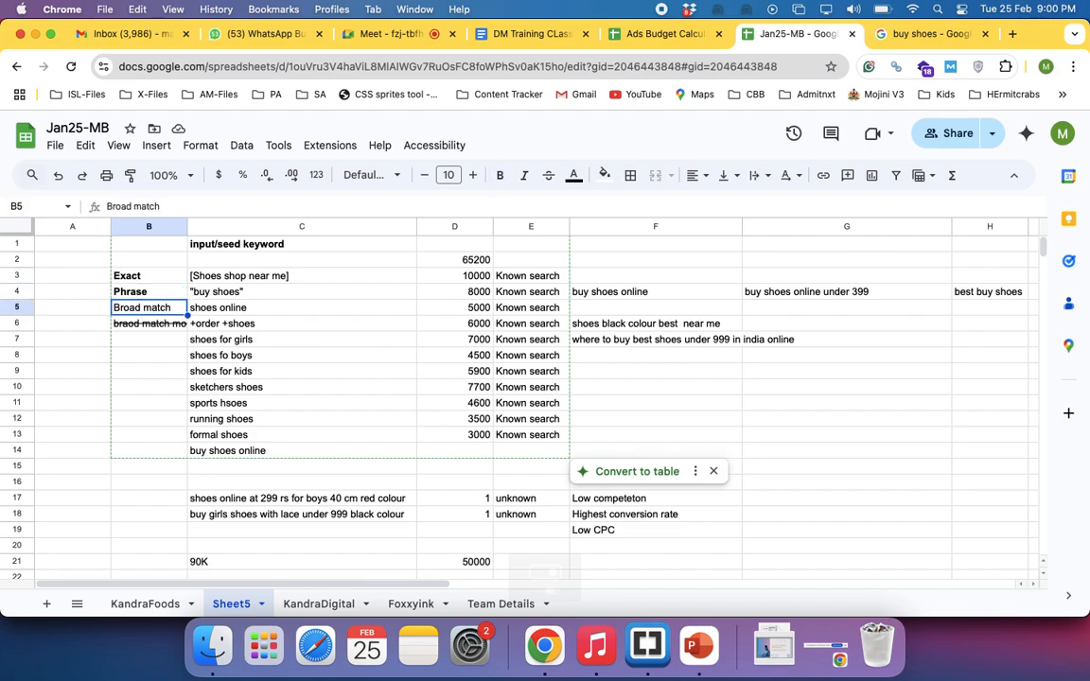
# Switch to the Google Meet call and raise the sound volume
pyautogui.click(358, 38)
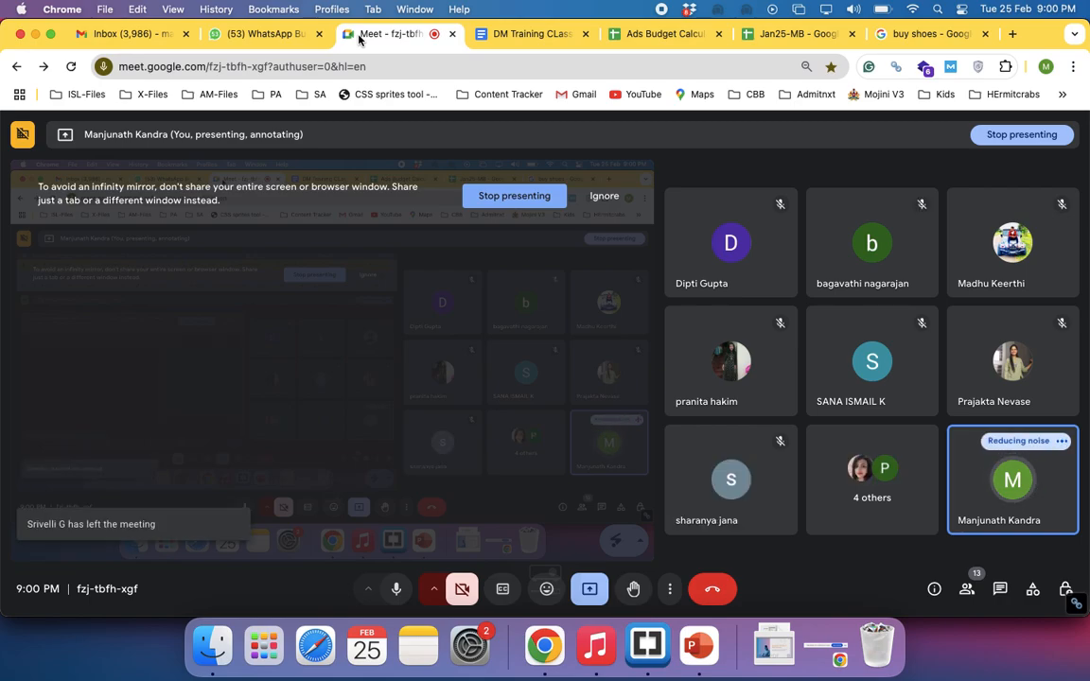
pyautogui.press('XF86AudioRaiseVolume')
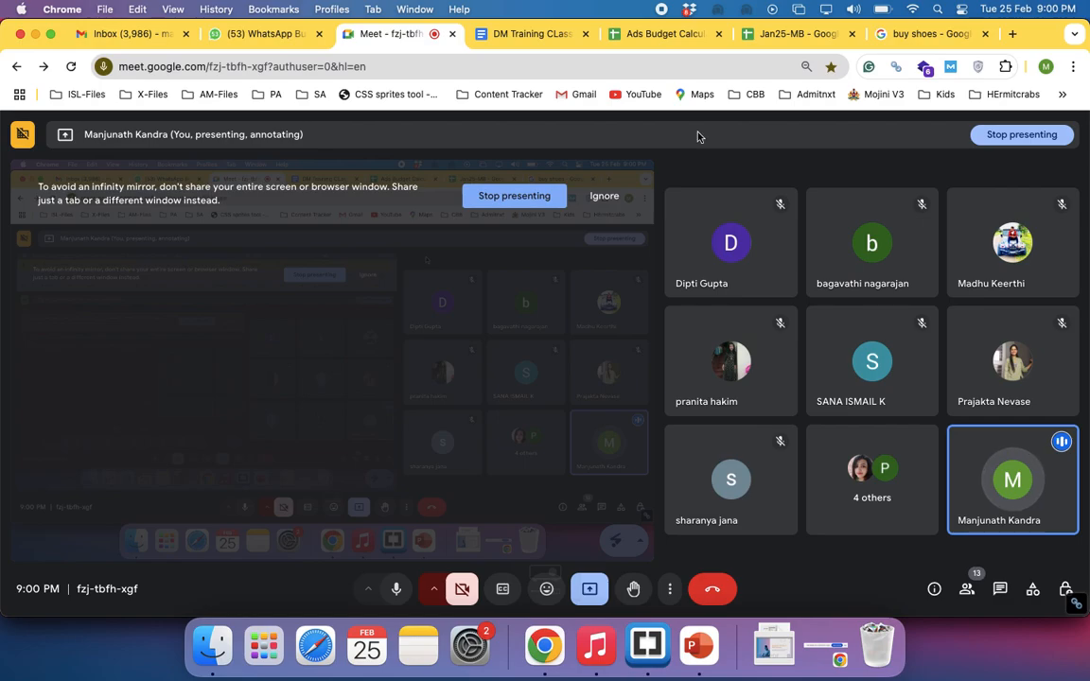
# Switch to the Google Ads new campaign window and examine its Broad match keywords and Automatically created assets settings
pyautogui.press('super+grave')
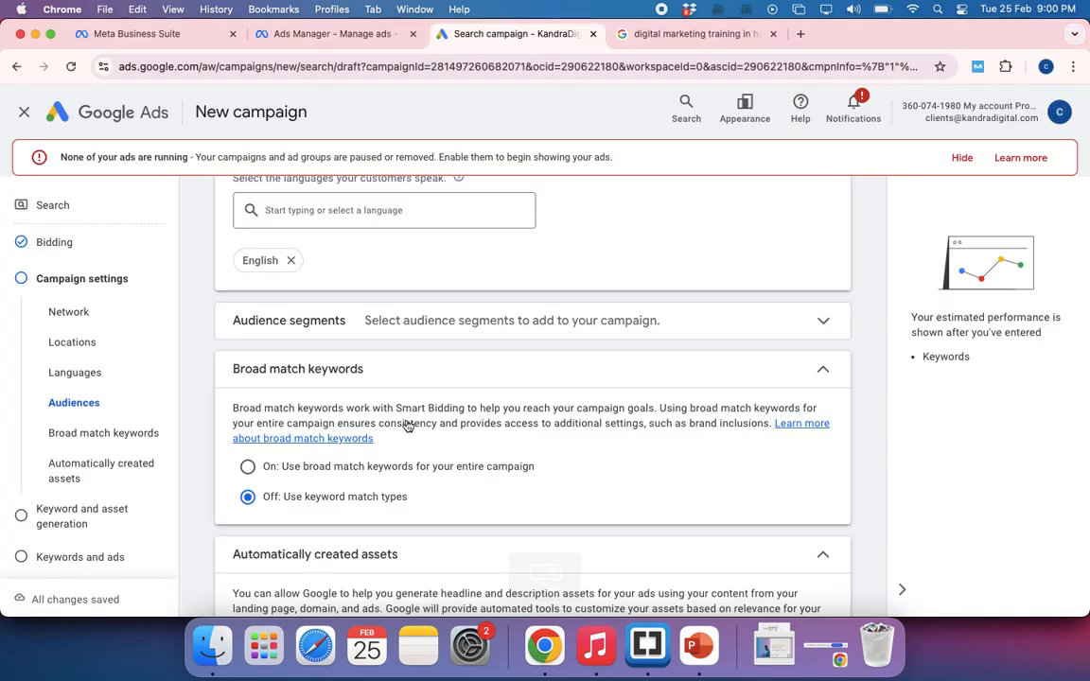
pyautogui.scroll(-5, 407, 425)
pyautogui.scroll(-2, 407, 425)
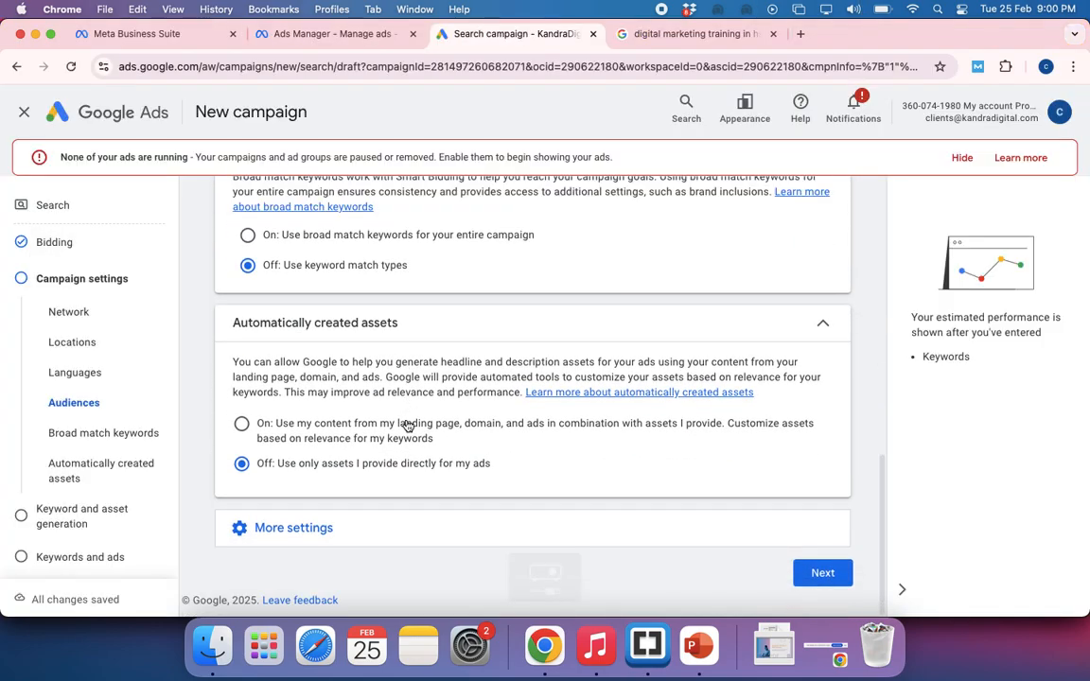
pyautogui.scroll(3, 379, 464)
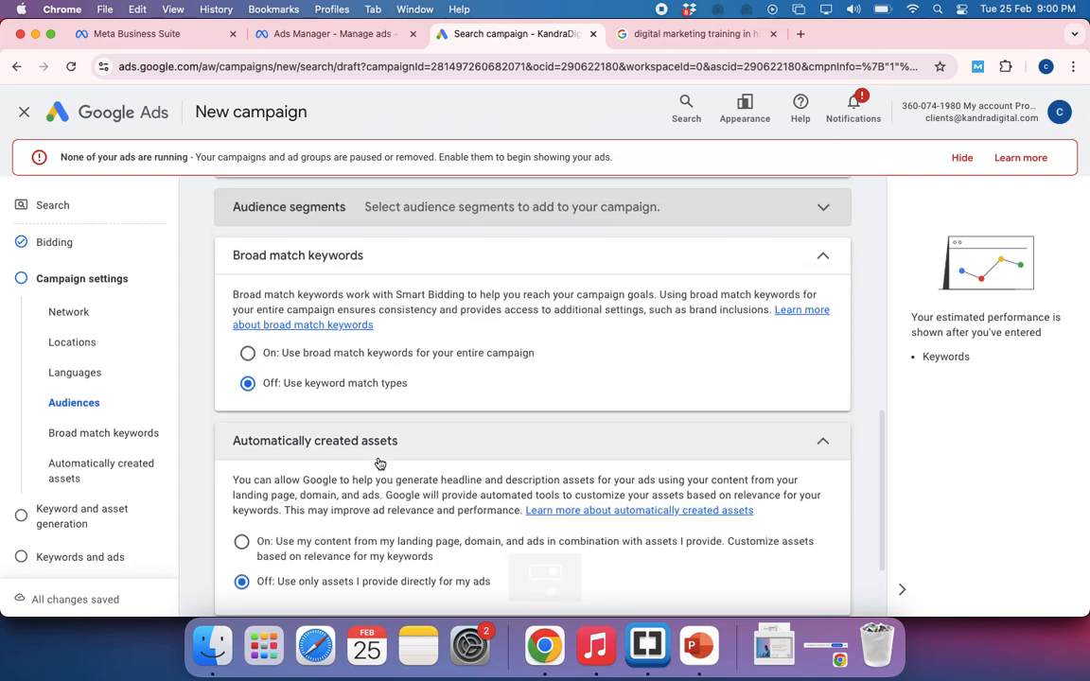
pyautogui.scroll(-3, 378, 464)
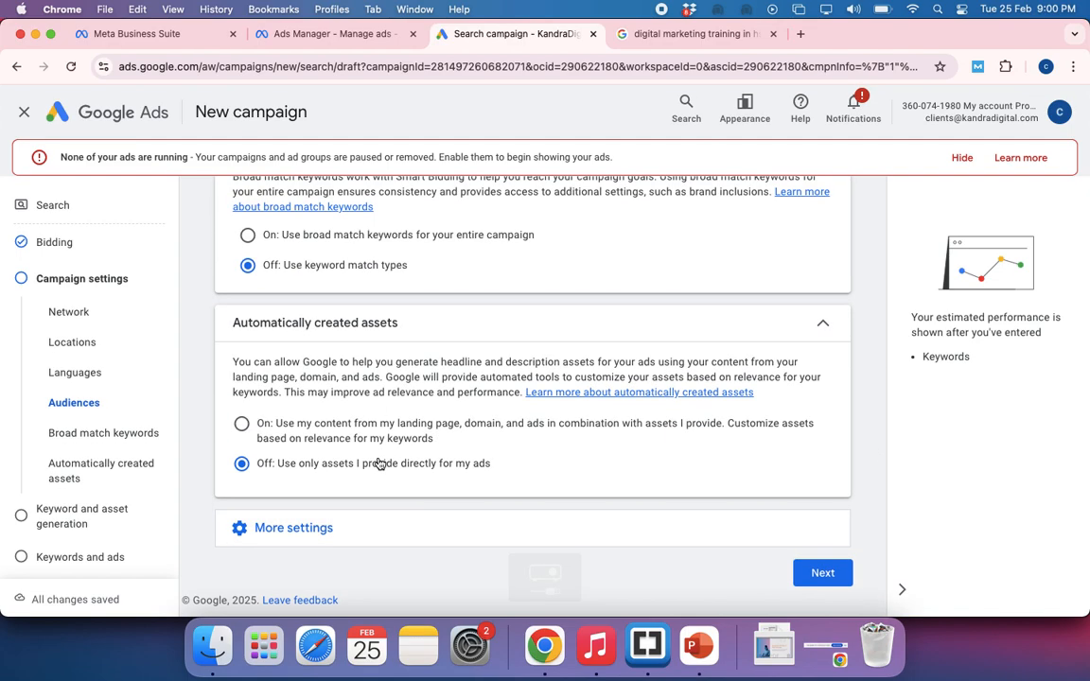
pyautogui.scroll(4, 378, 462)
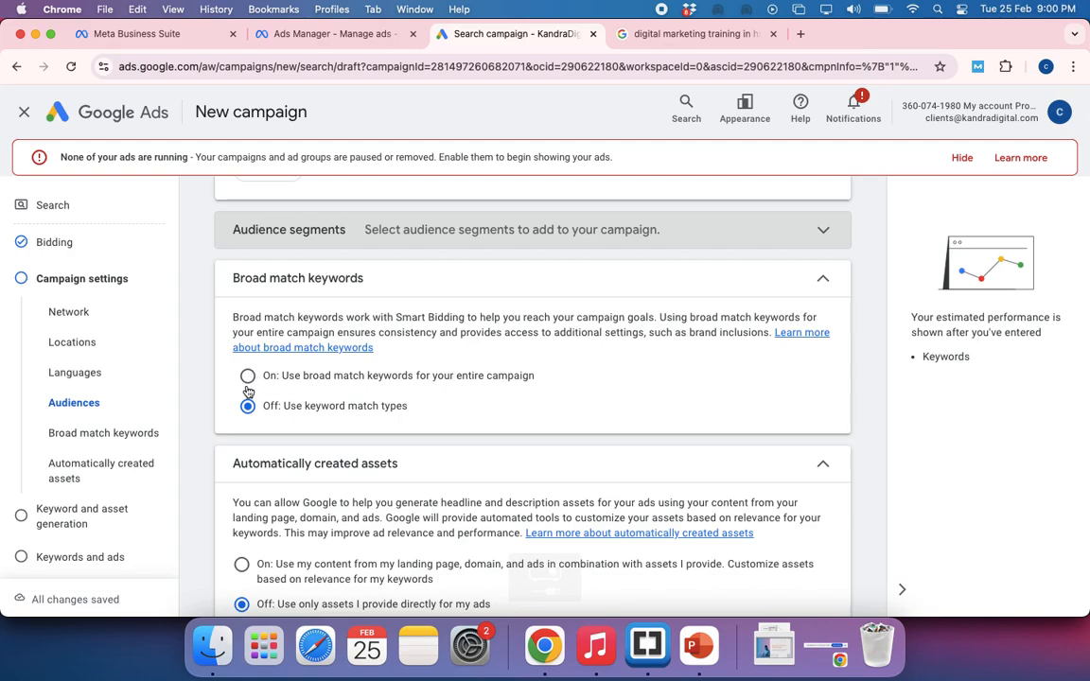
pyautogui.scroll(-3, 340, 417)
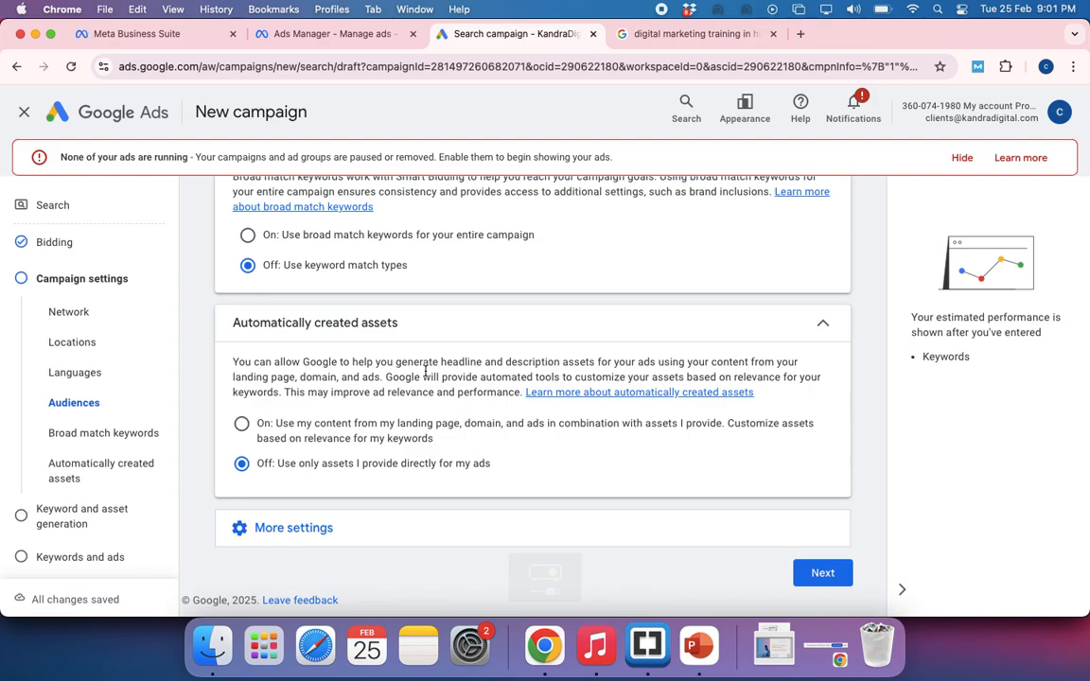
# Proceed from the campaign settings and skip keyword and asset generation to reach the Keywords and ads stage
pyautogui.click(820, 575)
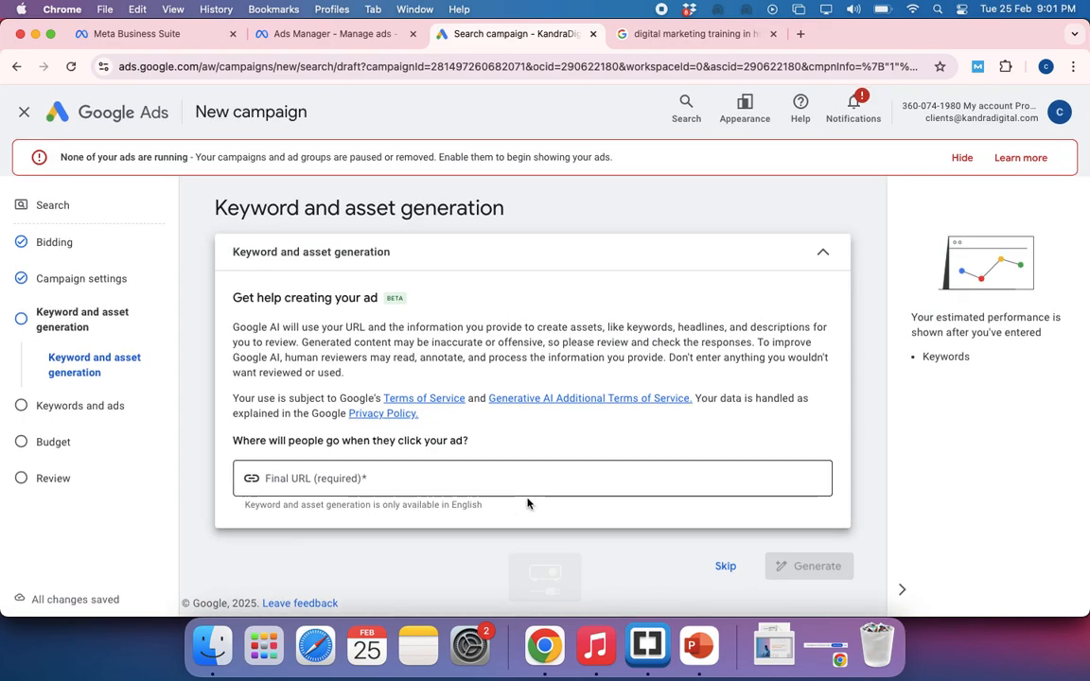
pyautogui.click(726, 567)
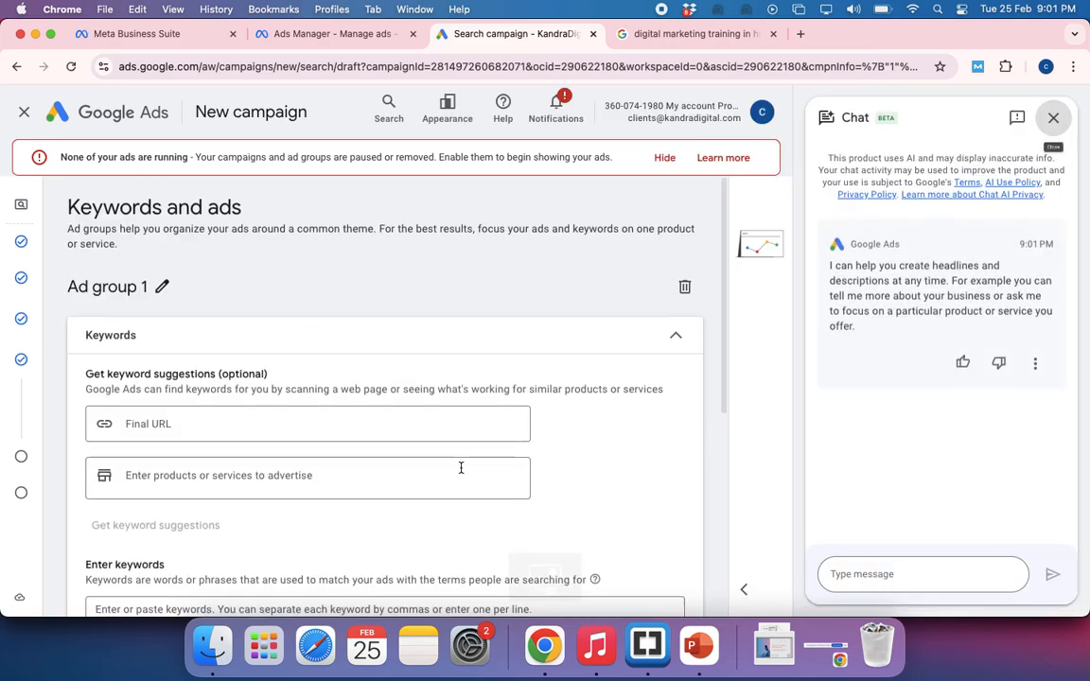
pyautogui.scroll(-5, 461, 467)
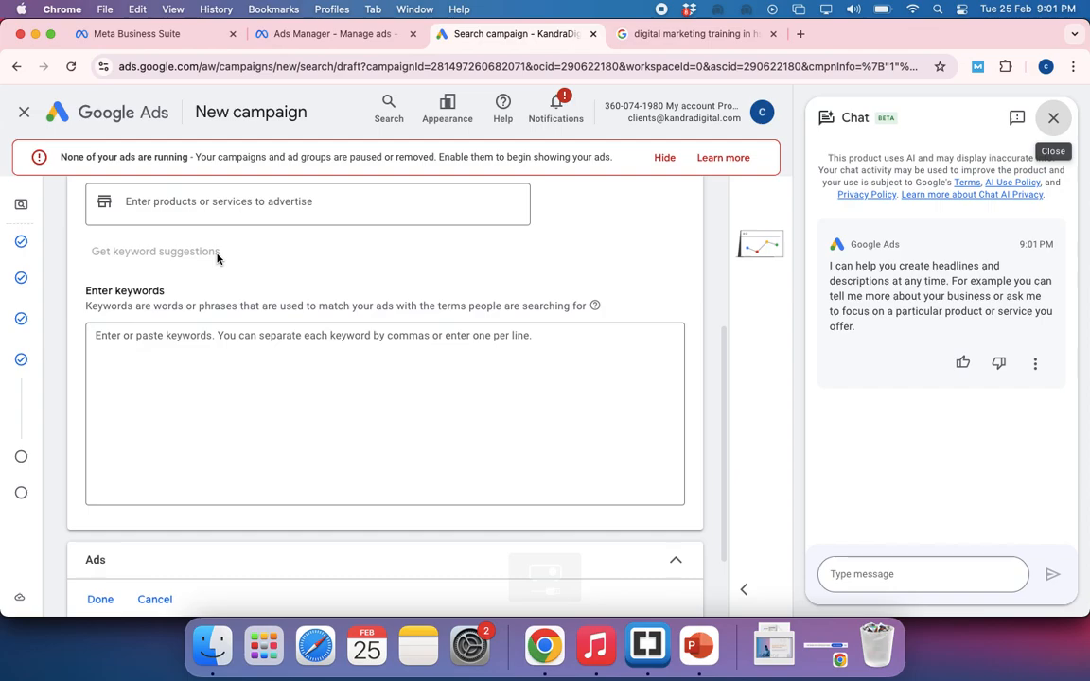
pyautogui.scroll(3, 217, 258)
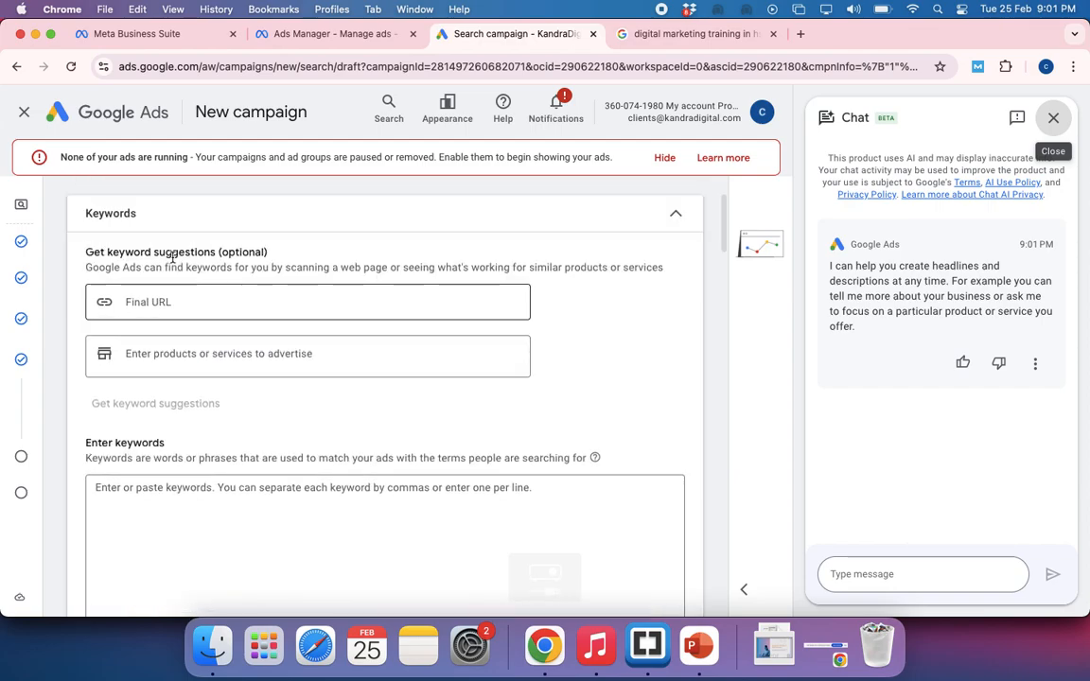
pyautogui.click(161, 304)
pyautogui.write('htt')
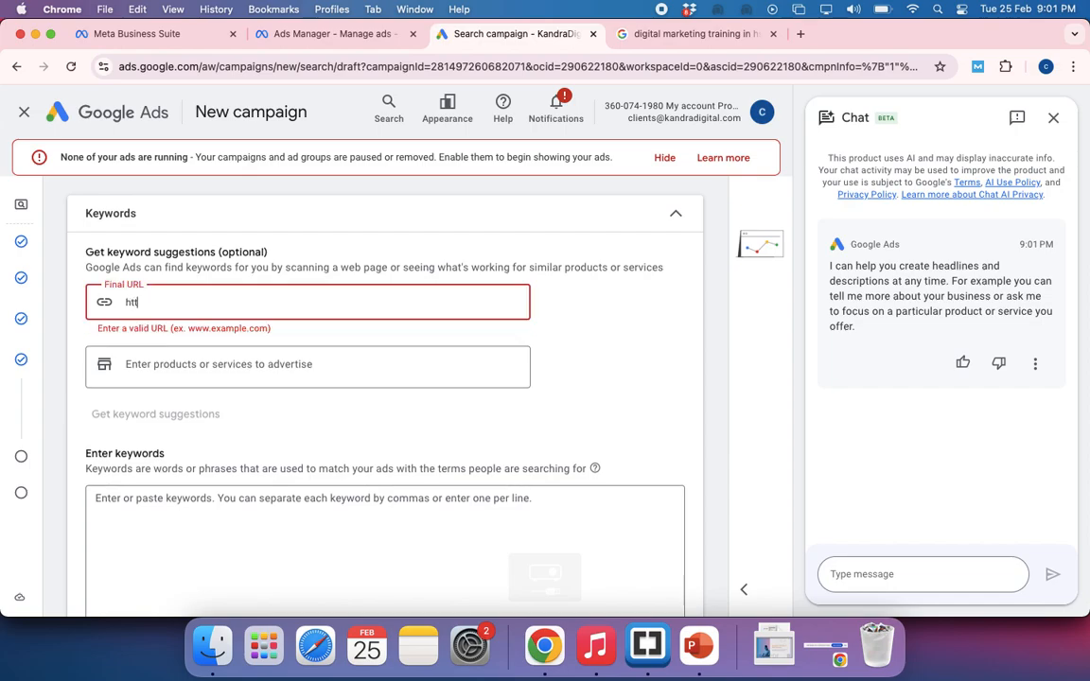
pyautogui.write('ps://kandradigital.com')
# Enter digital marketing agency as the first keyword of Ad group 1
pyautogui.scroll(-3, 227, 450)
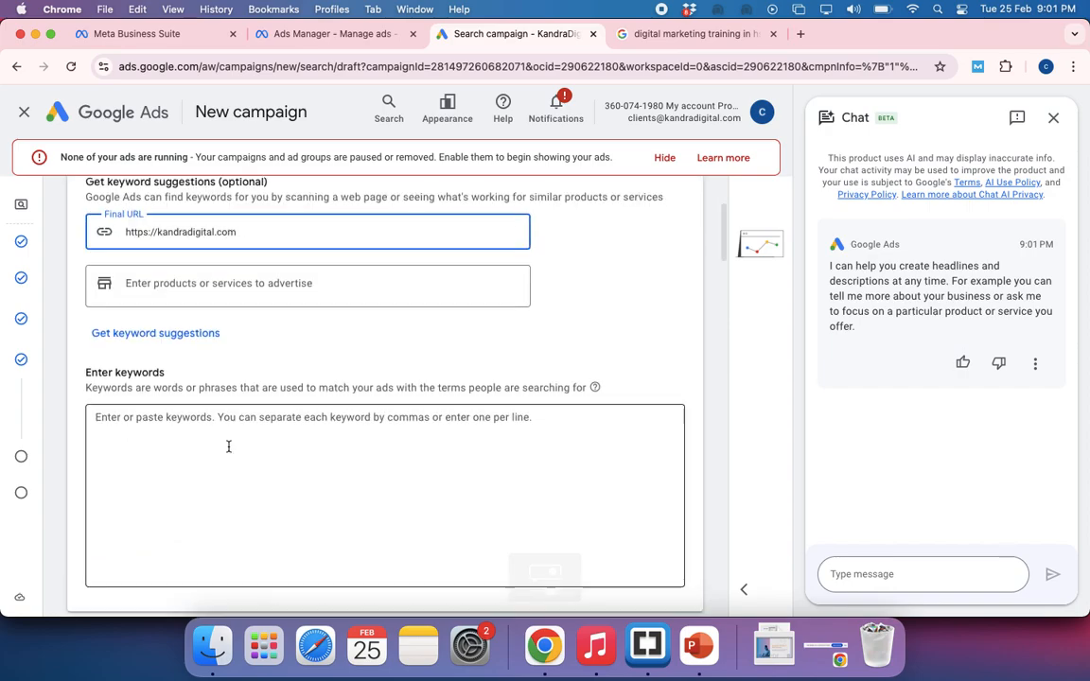
pyautogui.click(194, 399)
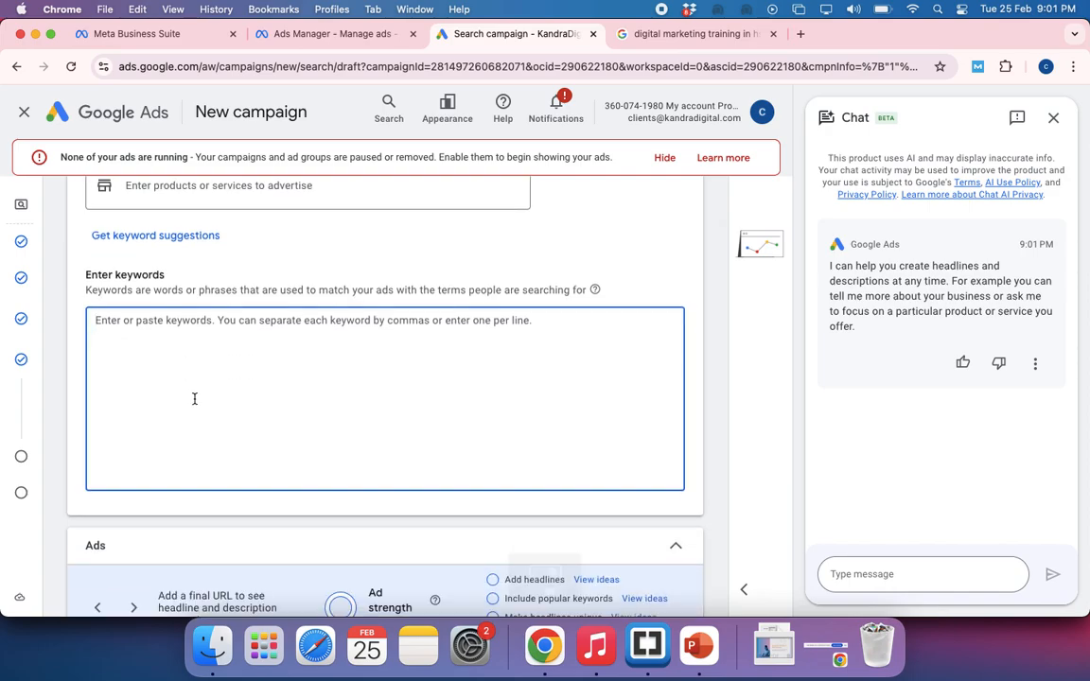
pyautogui.write('digital ma')
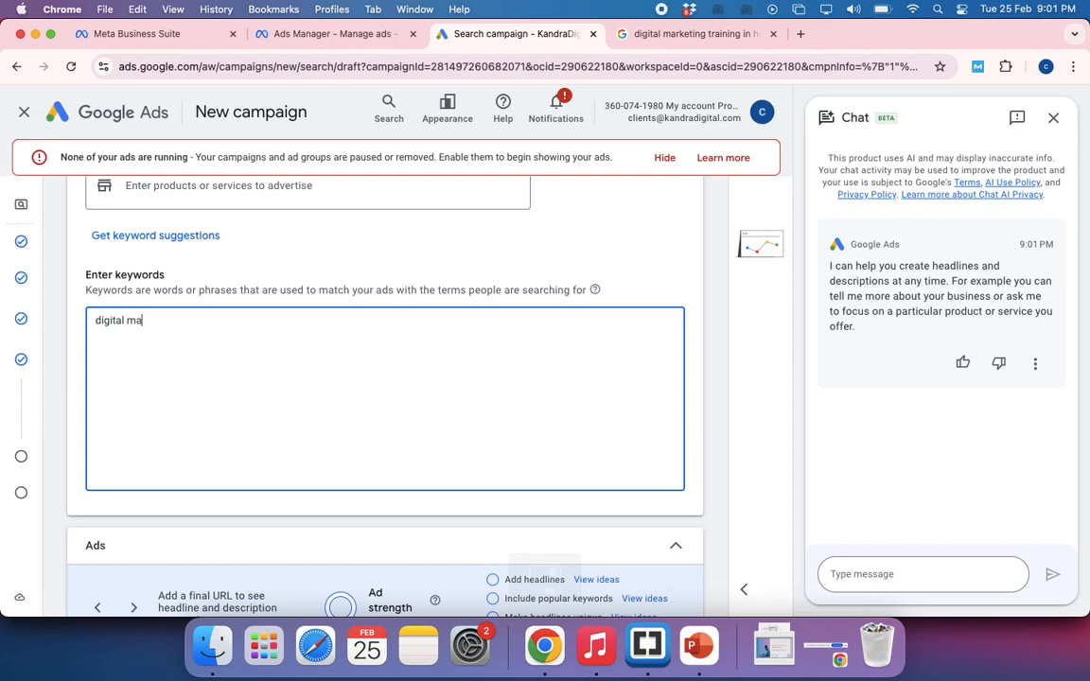
pyautogui.write('rketing ')
pyautogui.write('trainings')
pyautogui.press('BackSpace')
pyautogui.press('BackSpace')
pyautogui.press('BackSpace')
pyautogui.press('BackSpace')
pyautogui.press('BackSpace')
pyautogui.write('agency')
pyautogui.press('Return')
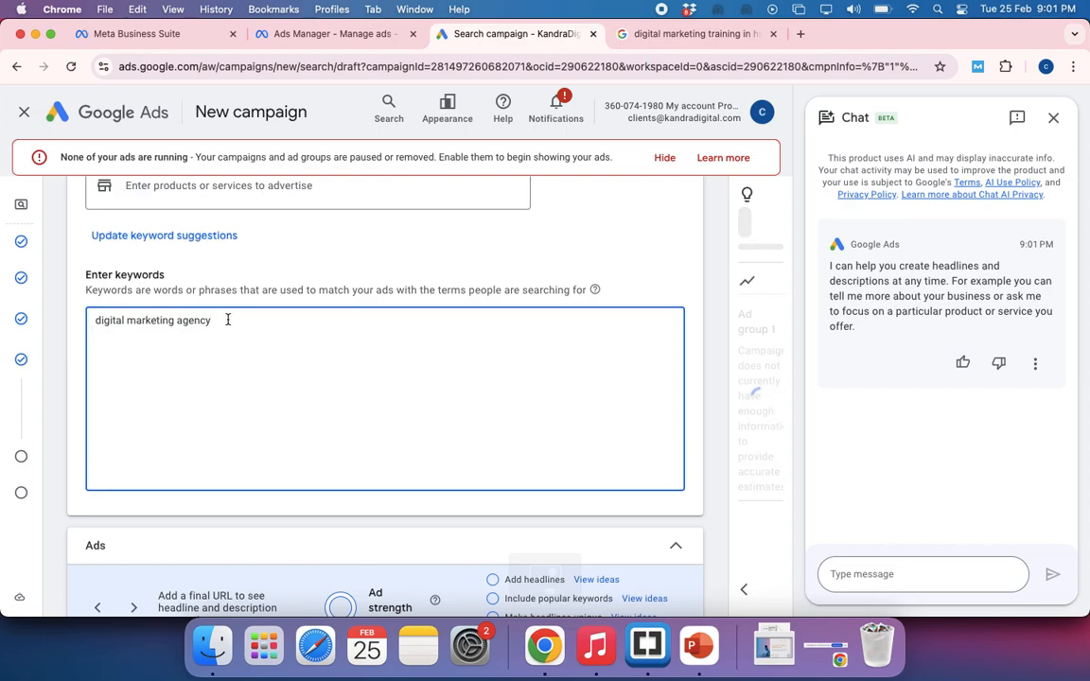
# Enclose the digital marketing agency keyword in double quotation marks to make it a phrase match
pyautogui.moveTo(227, 319); pyautogui.dragTo(92, 322)
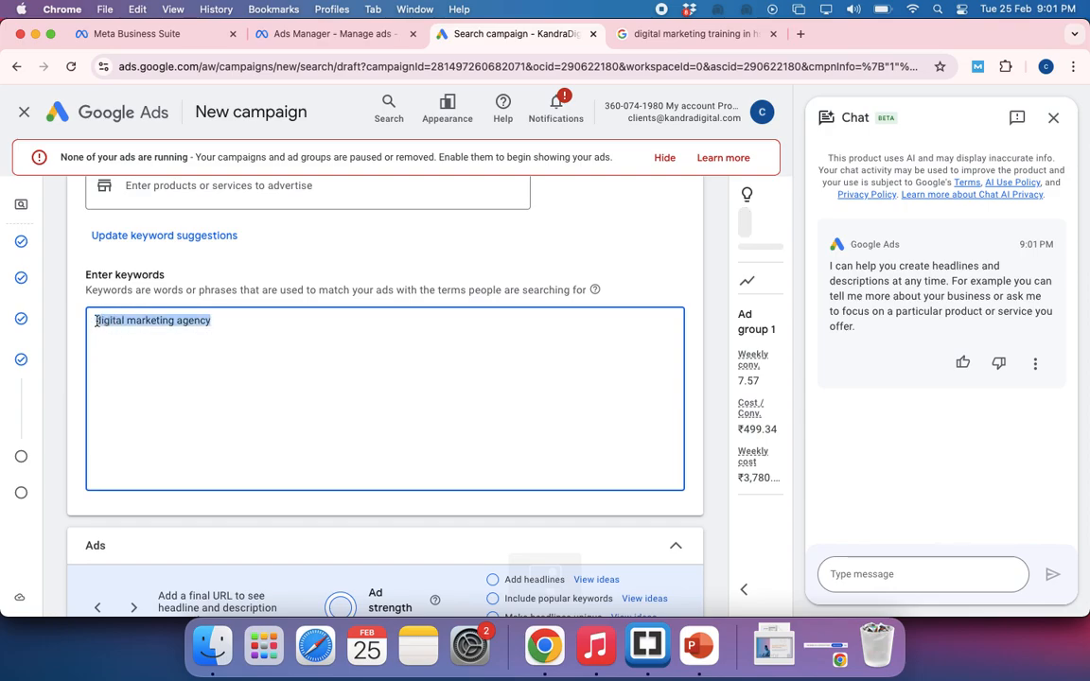
pyautogui.press('Left')
pyautogui.write('"')
pyautogui.press('Down')
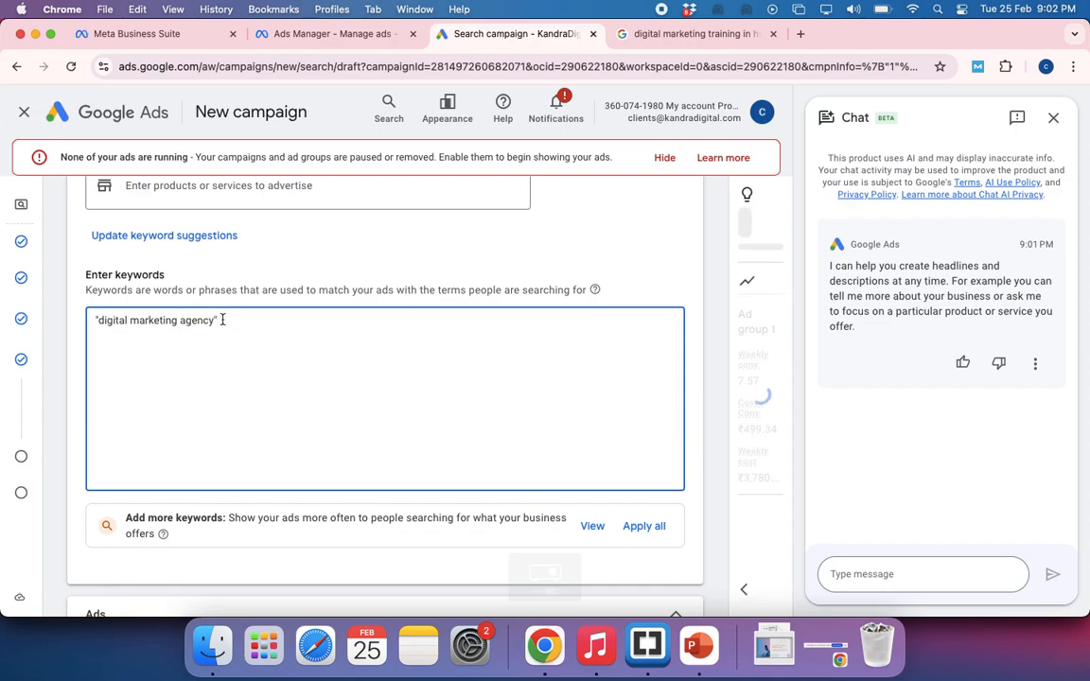
pyautogui.moveTo(223, 320); pyautogui.dragTo(82, 316)
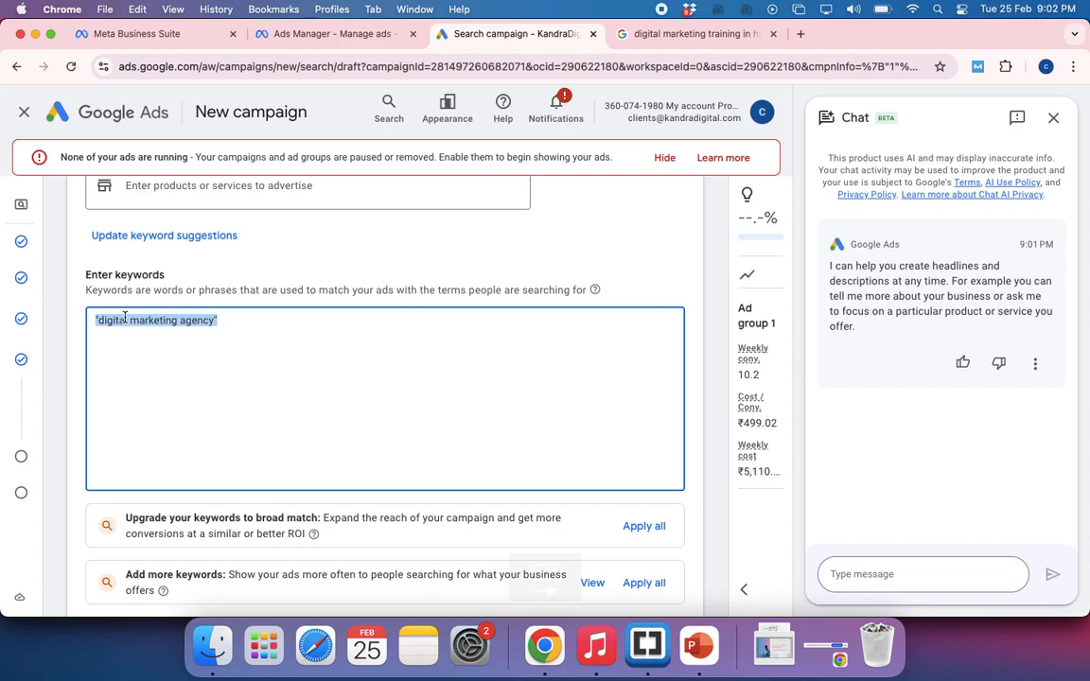
pyautogui.scroll(-5, 224, 362)
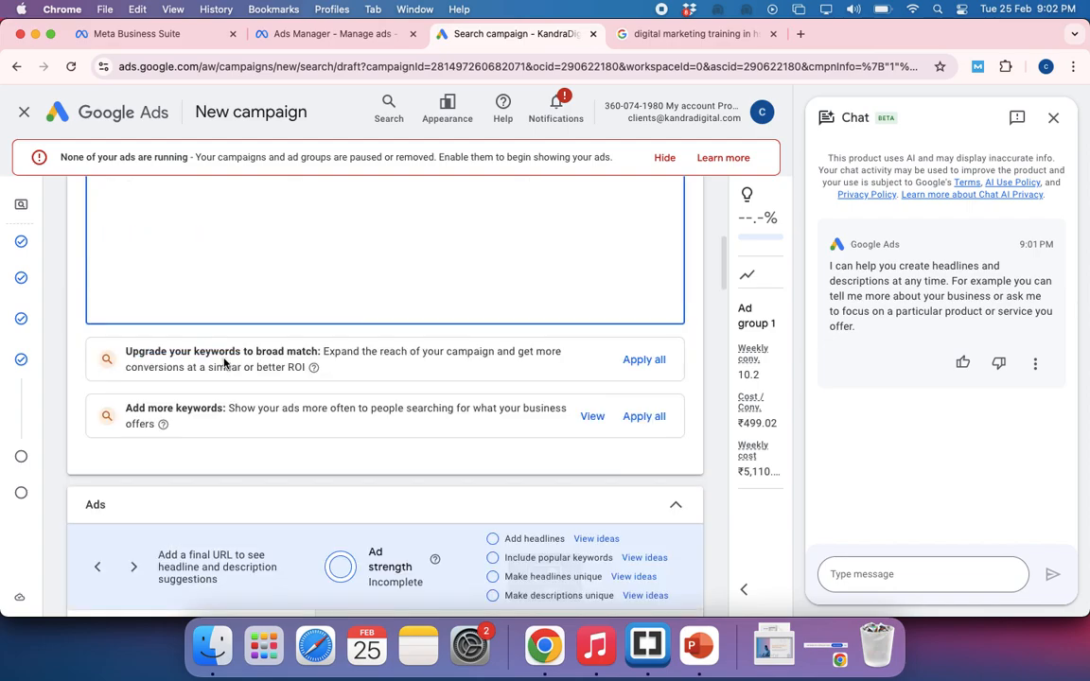
# Review the phrase-match keyword in Ad group 1 and the keyword recommendations listed beneath it
pyautogui.scroll(-1, 286, 397)
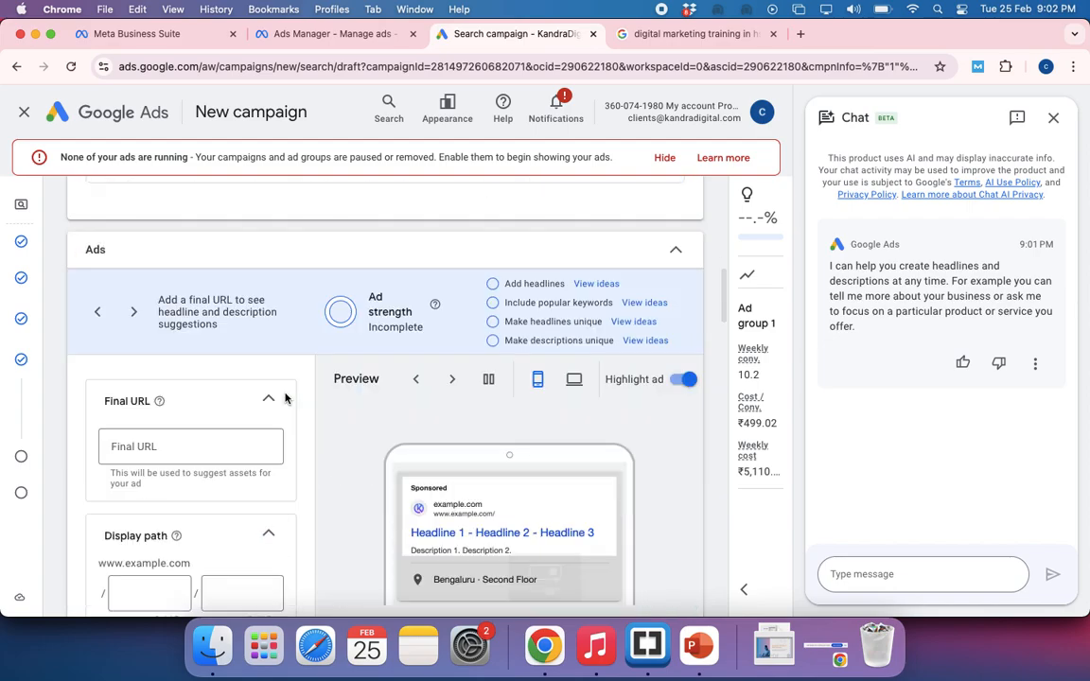
pyautogui.scroll(2, 286, 399)
pyautogui.scroll(5, 286, 397)
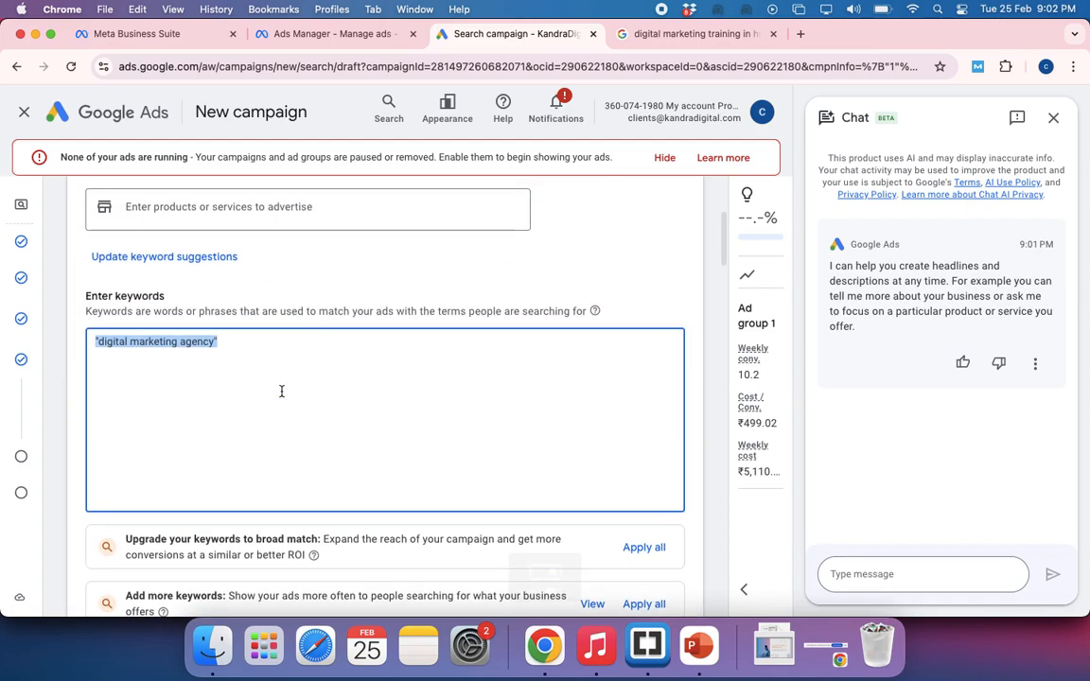
pyautogui.click(232, 342)
pyautogui.moveTo(233, 342); pyautogui.dragTo(95, 342)
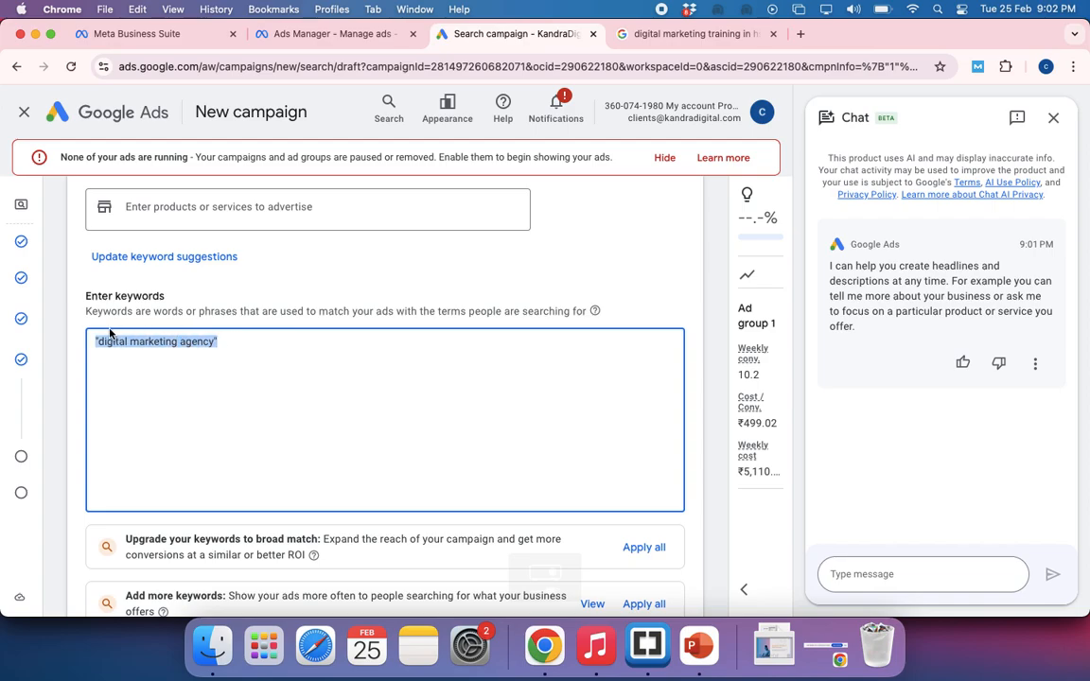
pyautogui.click(229, 340)
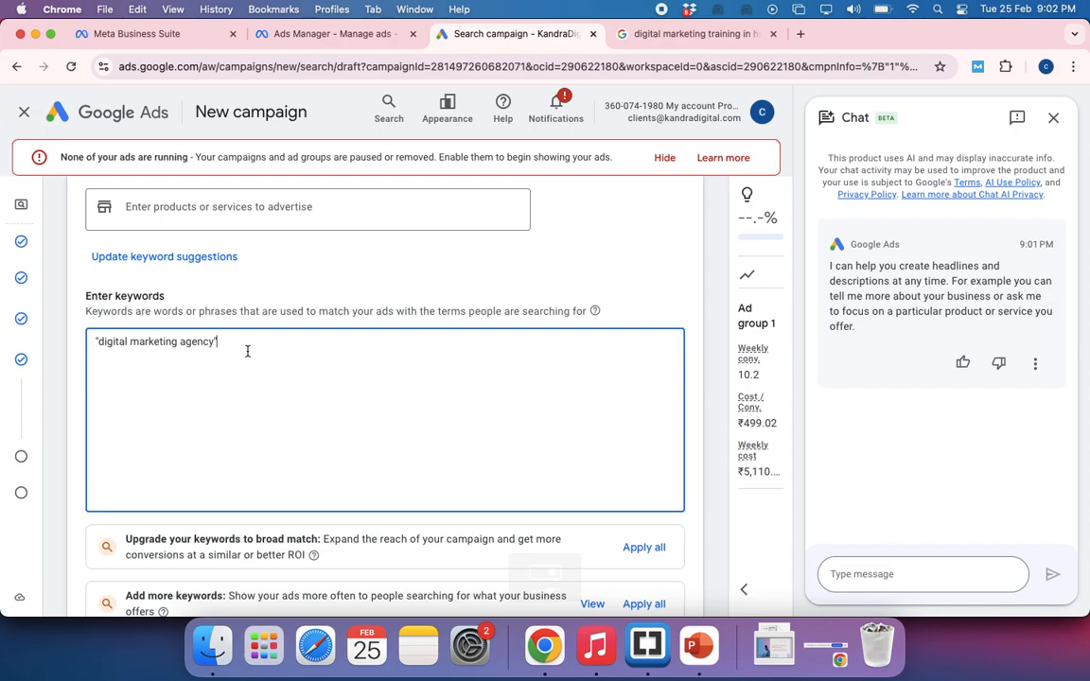
pyautogui.scroll(-10, 247, 351)
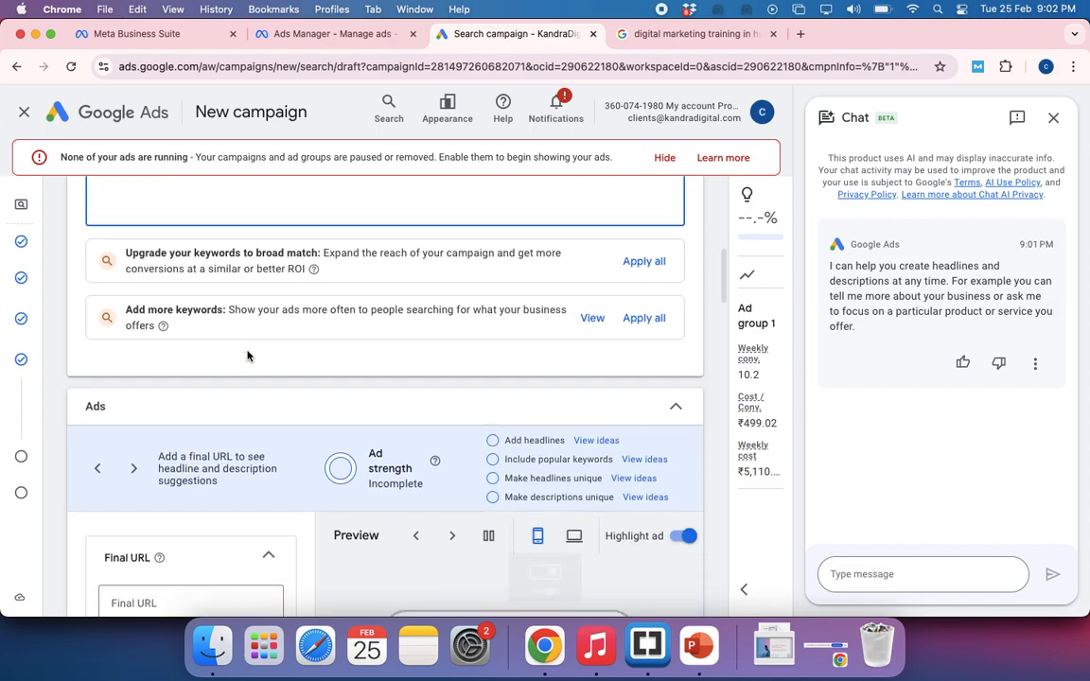
pyautogui.scroll(5, 246, 355)
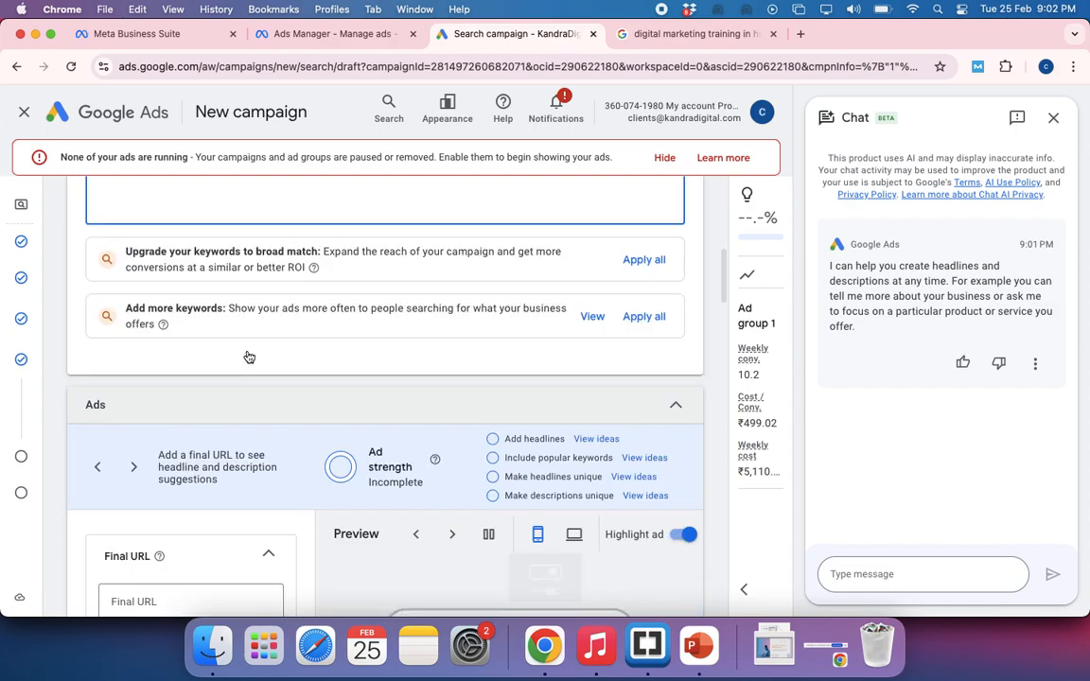
pyautogui.scroll(7, 247, 352)
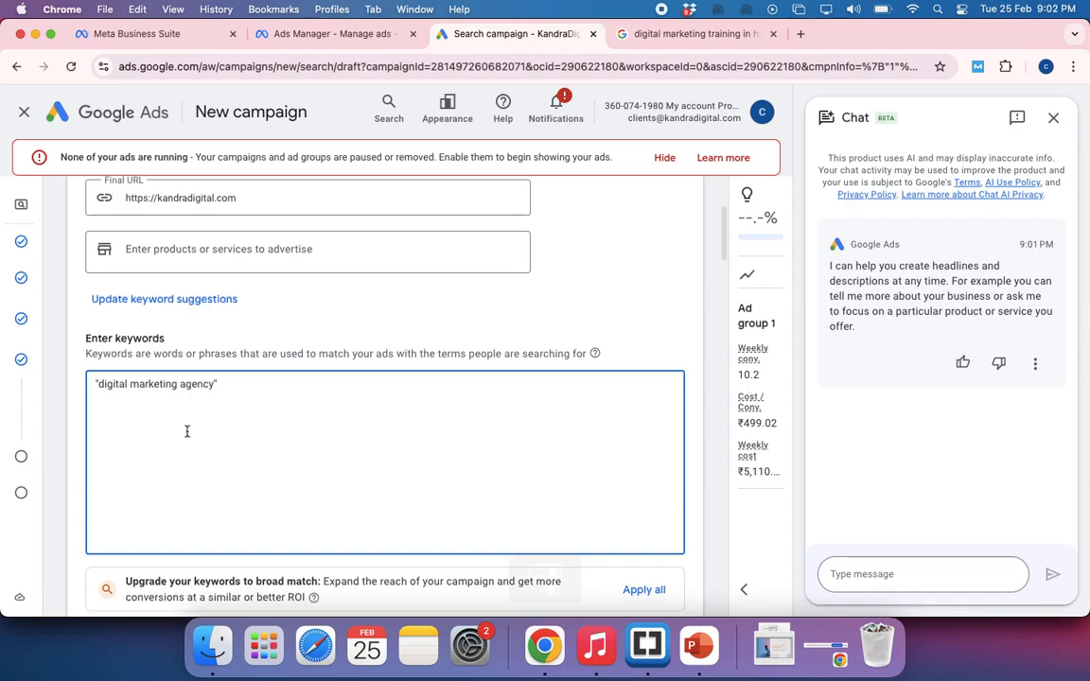
pyautogui.scroll(-6, 187, 433)
pyautogui.scroll(-5, 188, 433)
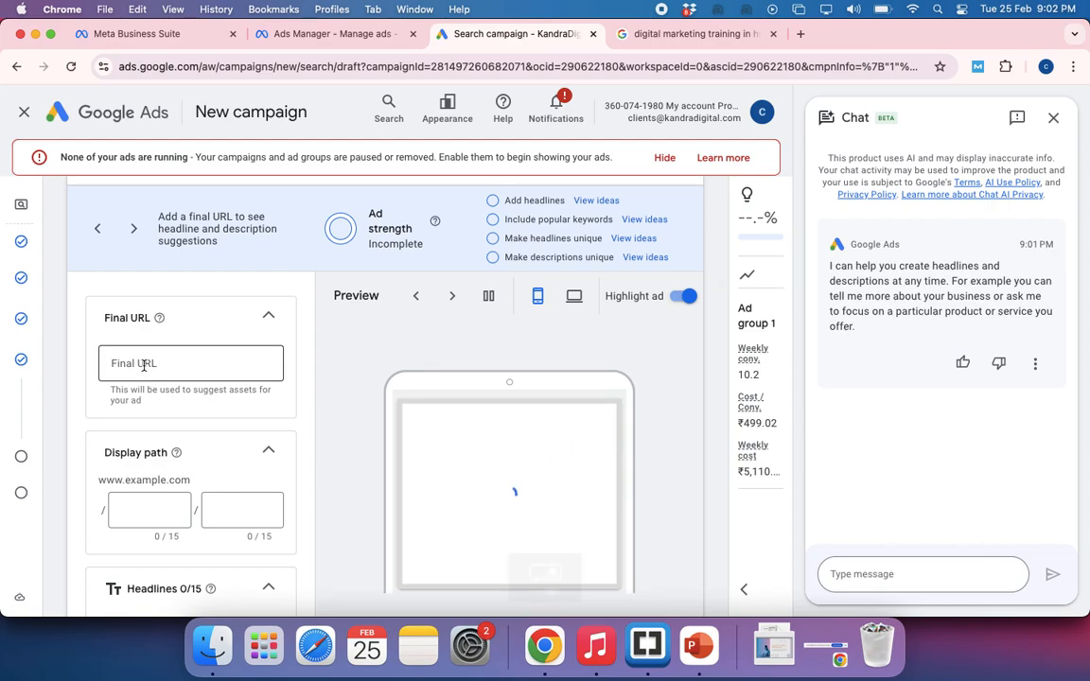
pyautogui.click(144, 365)
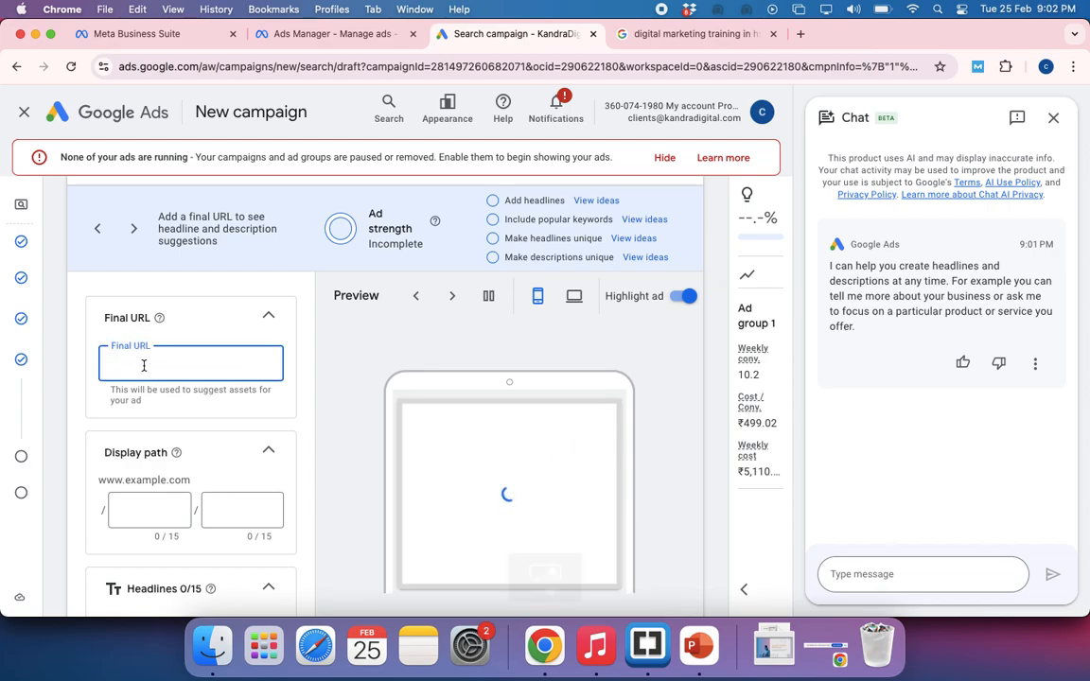
pyautogui.scroll(3, 264, 317)
pyautogui.write('htt')
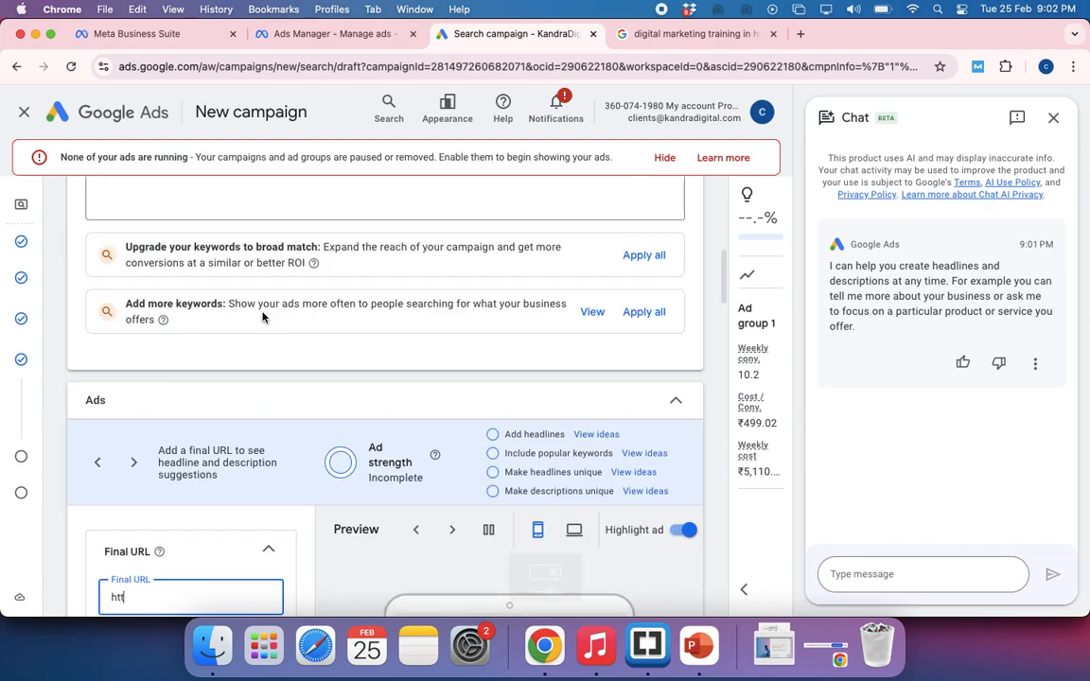
pyautogui.scroll(5, 264, 318)
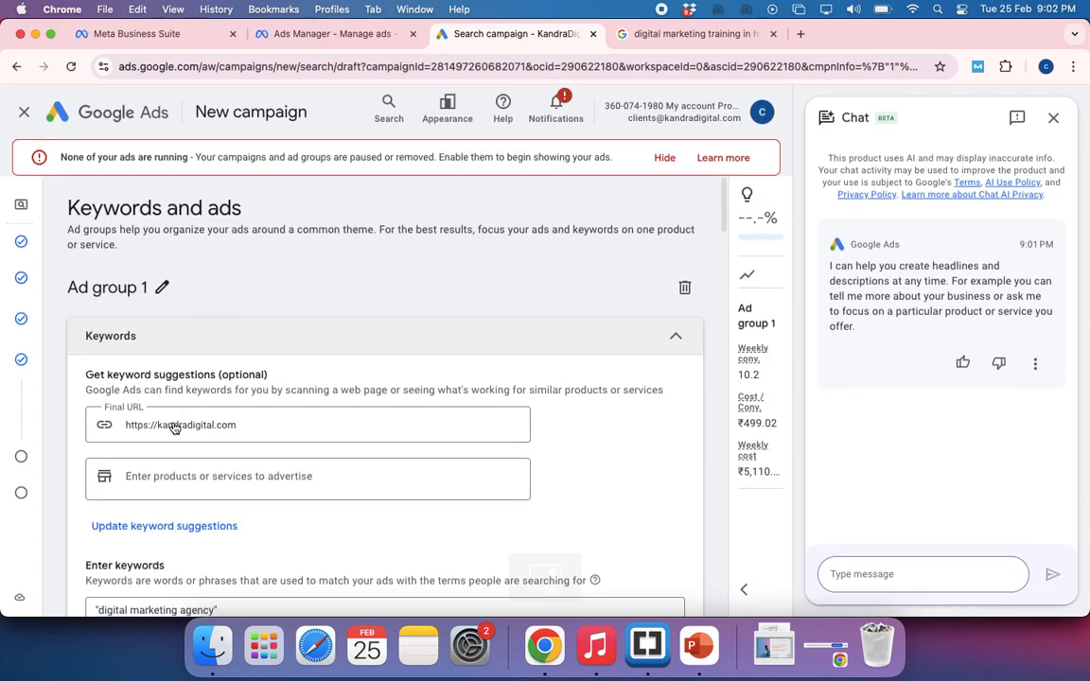
pyautogui.click(173, 423)
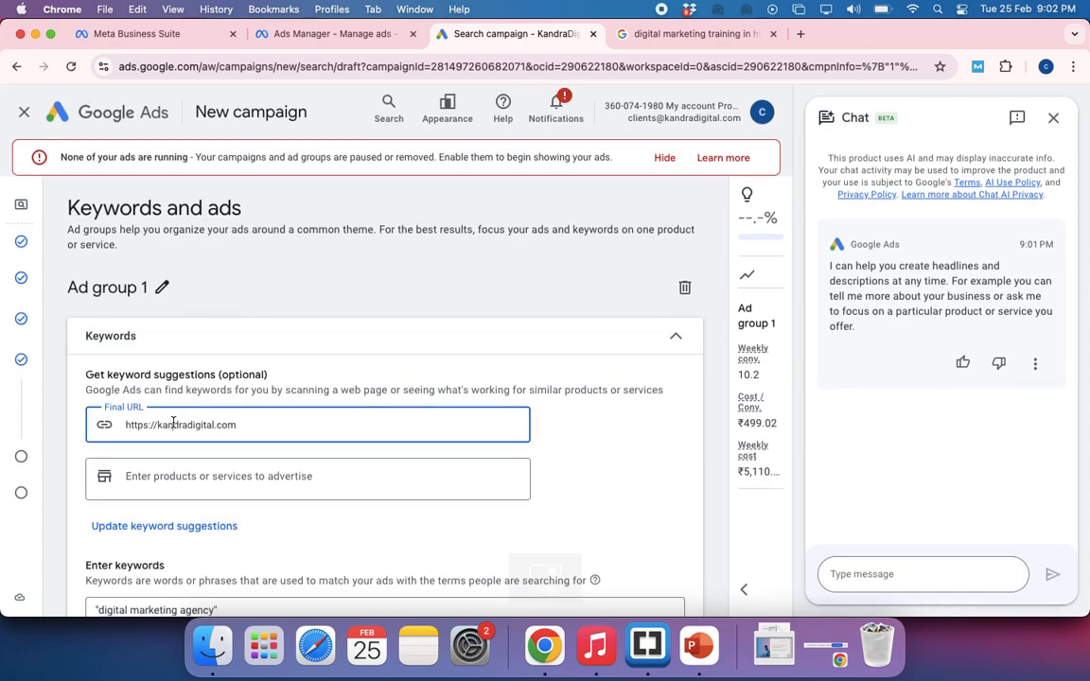
pyautogui.tripleClick(173, 423)
pyautogui.press('super+c')
pyautogui.scroll(-4, 333, 406)
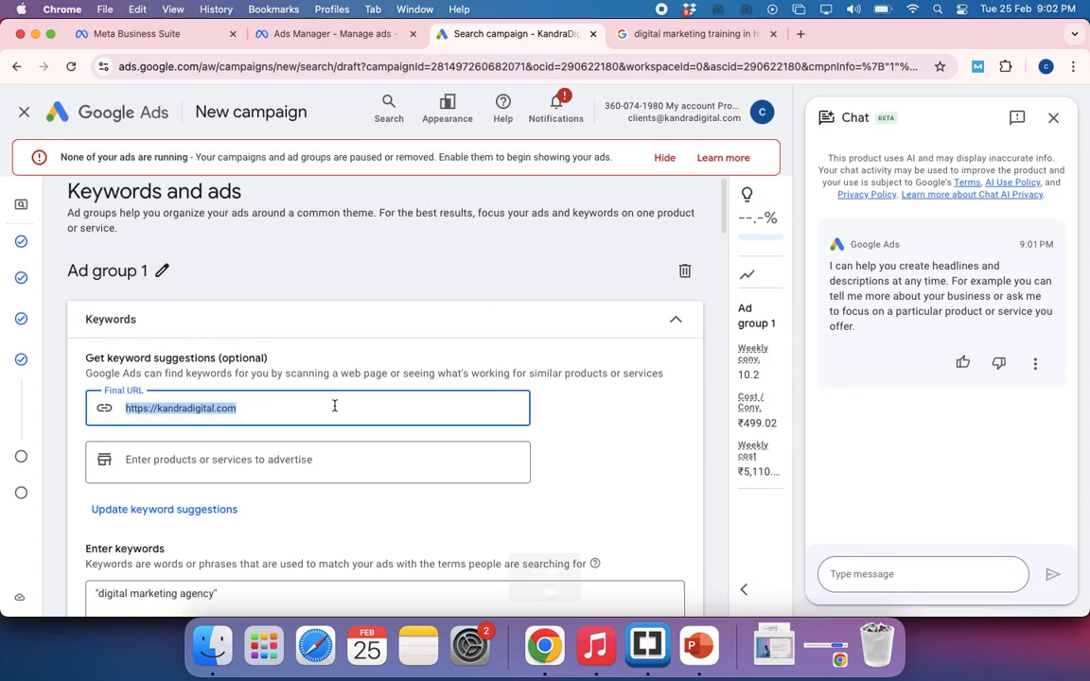
pyautogui.scroll(4, 228, 345)
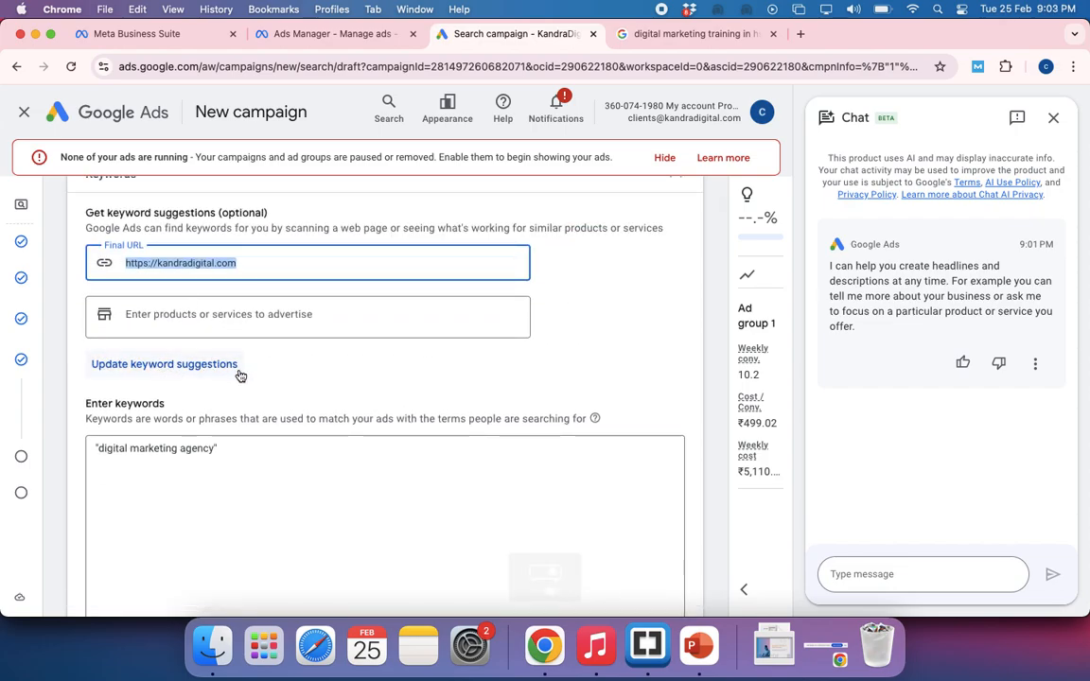
pyautogui.scroll(-1, 236, 372)
pyautogui.click(191, 323)
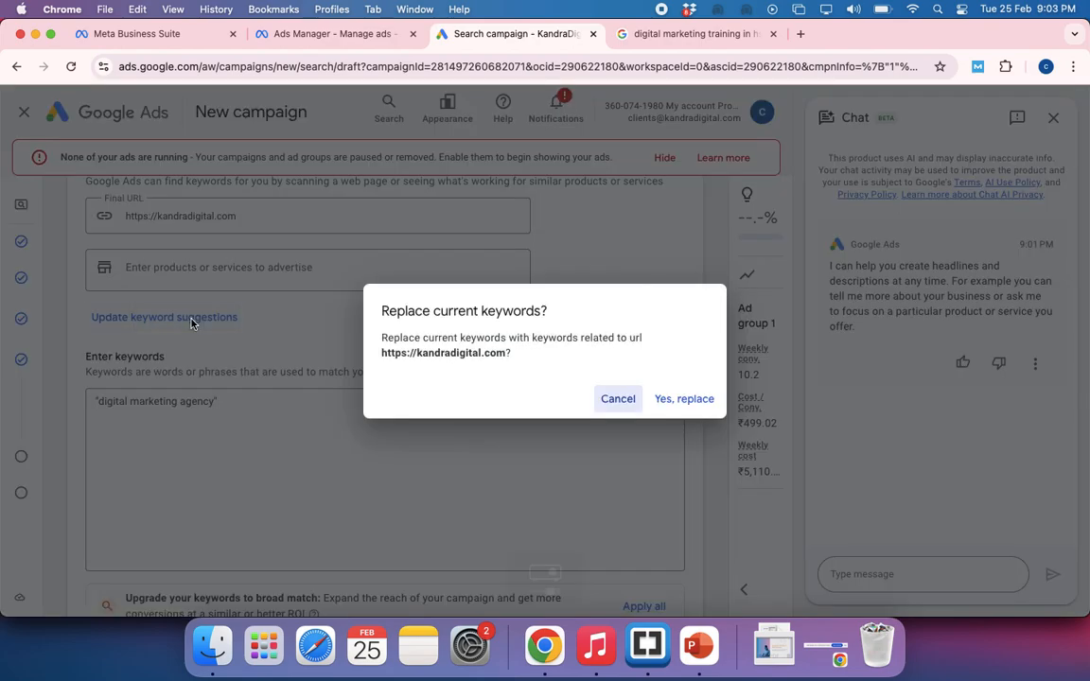
pyautogui.click(684, 401)
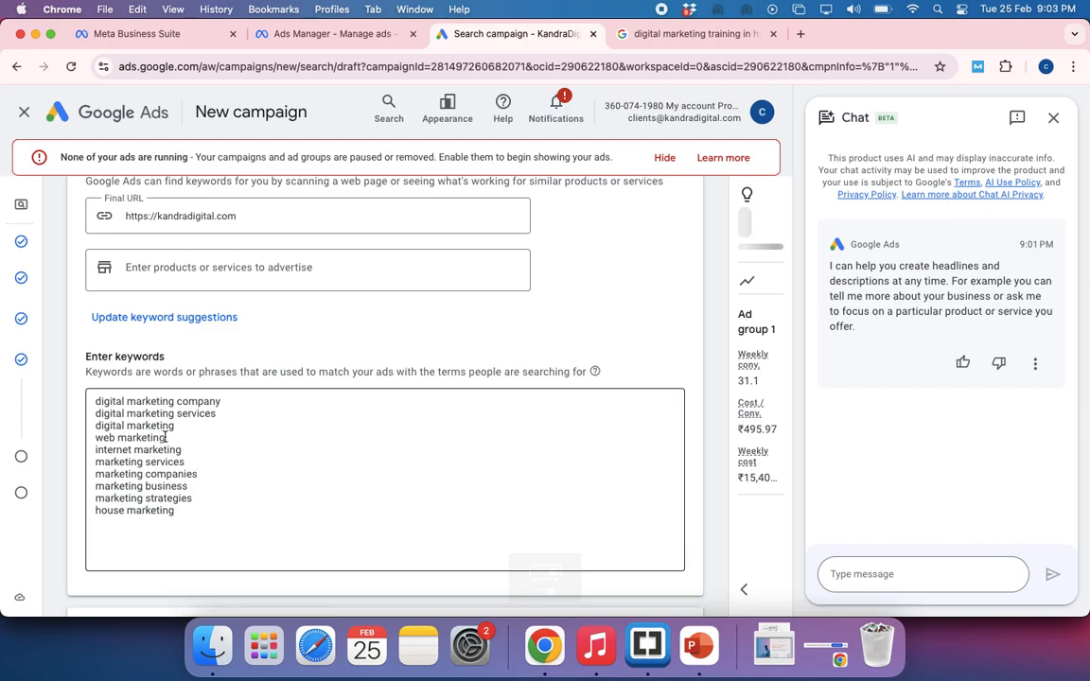
# Delete the suggested keywords from digital marketing through house marketing, keeping only digital marketing company and digital marketing services
pyautogui.click(134, 438)
pyautogui.moveTo(133, 438); pyautogui.dragTo(96, 436)
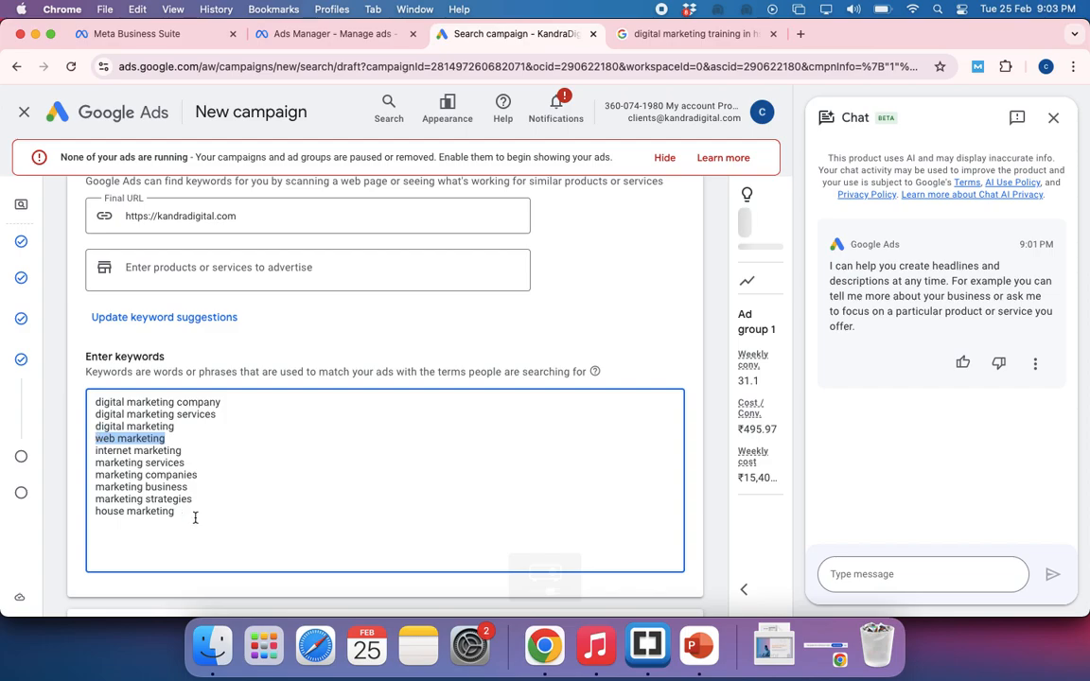
pyautogui.moveTo(200, 499); pyautogui.dragTo(97, 499)
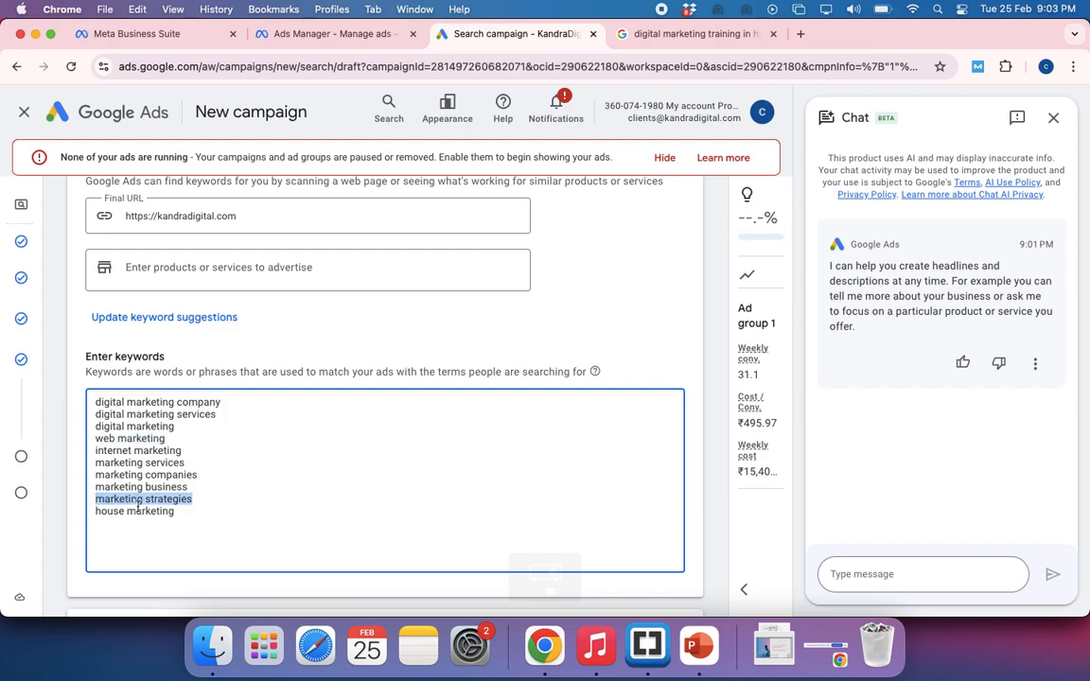
pyautogui.moveTo(183, 514); pyautogui.dragTo(93, 432)
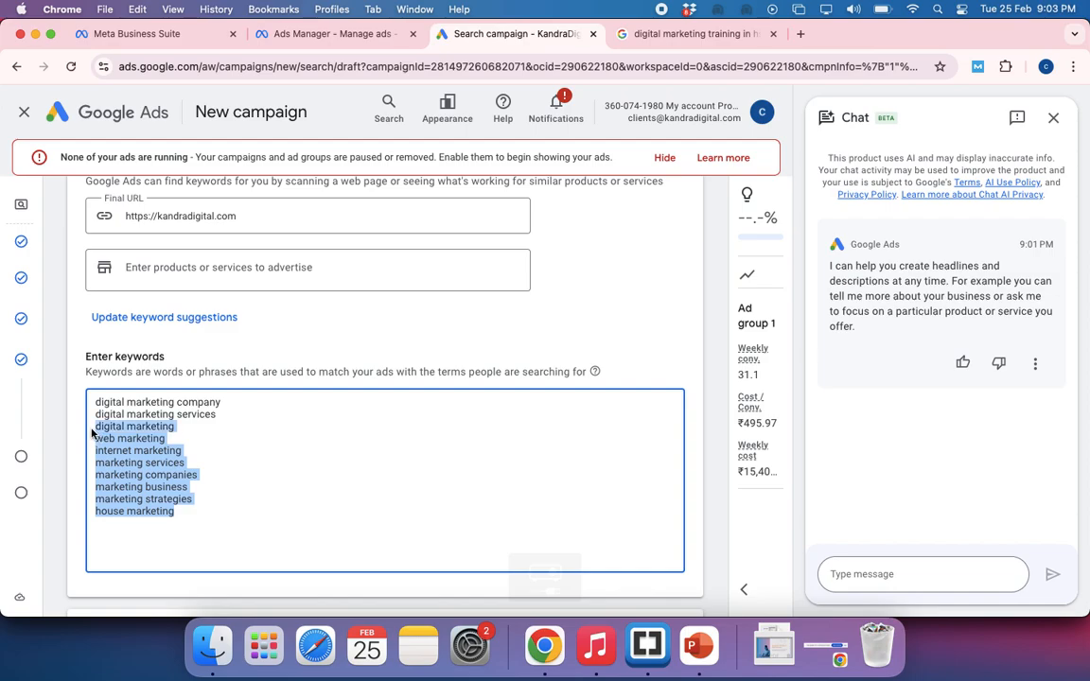
pyautogui.press('BackSpace')
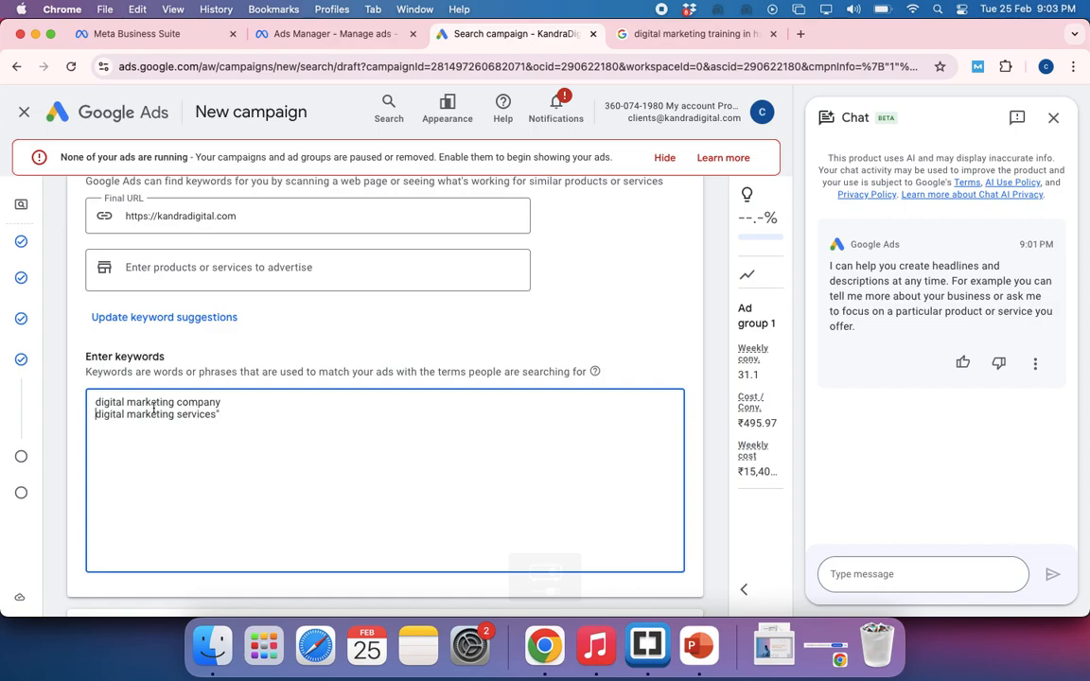
# Enclose the keywords digital marketing company and digital marketing services in double quotation marks to make them phrase matches
pyautogui.write('" ')
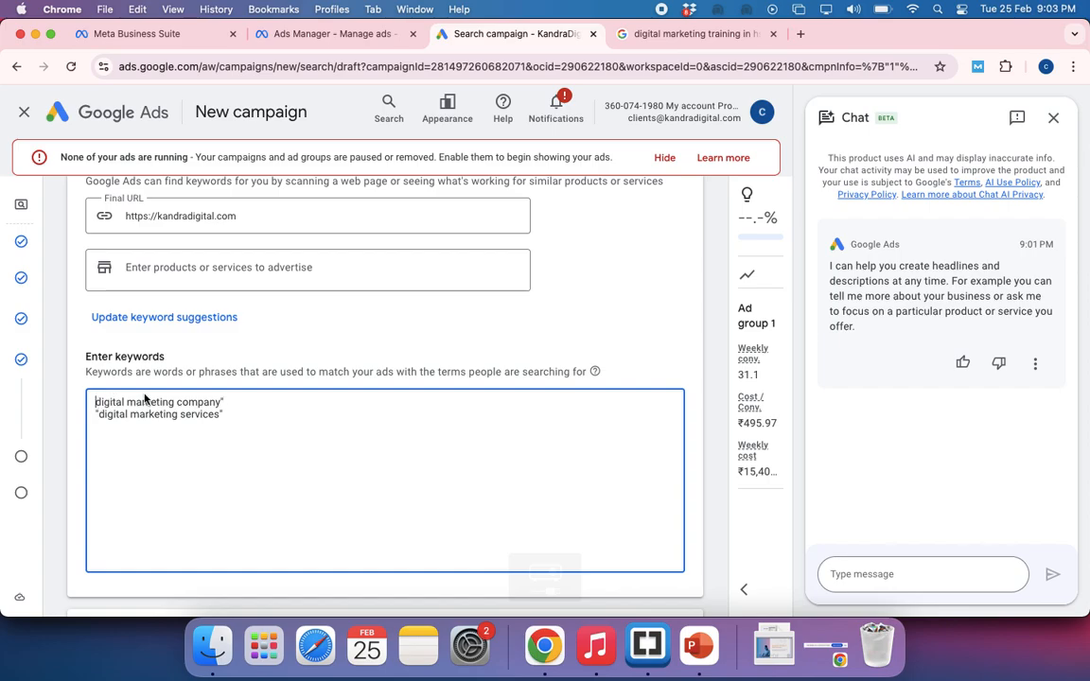
pyautogui.write('"')
pyautogui.scroll(-3, 226, 419)
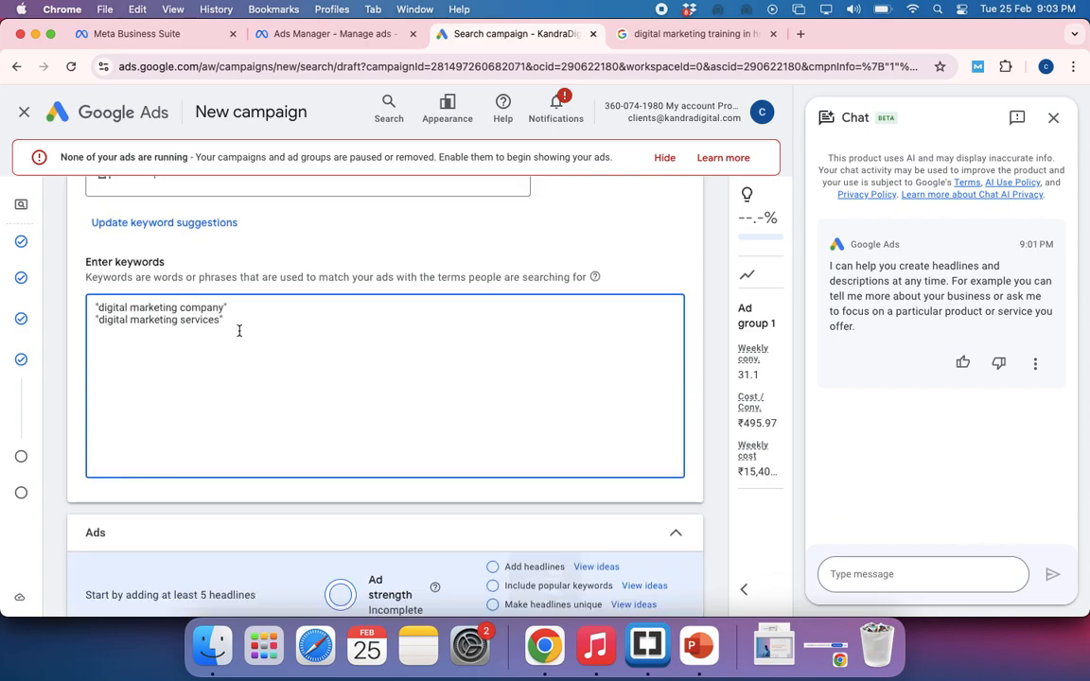
pyautogui.click(116, 338)
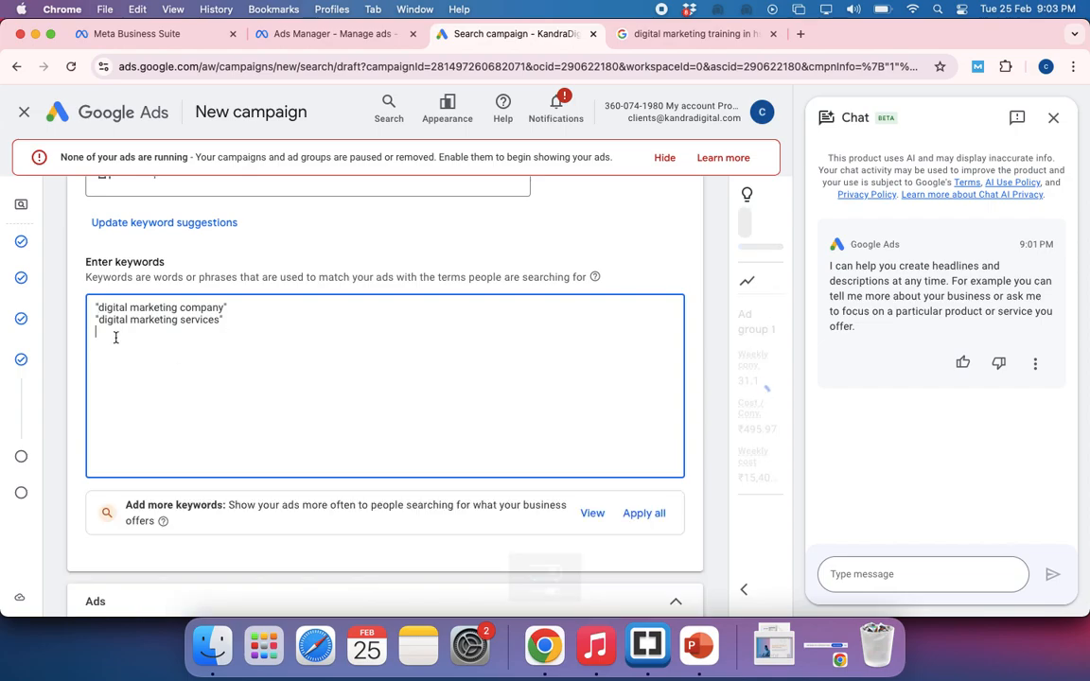
pyautogui.scroll(-2, 228, 328)
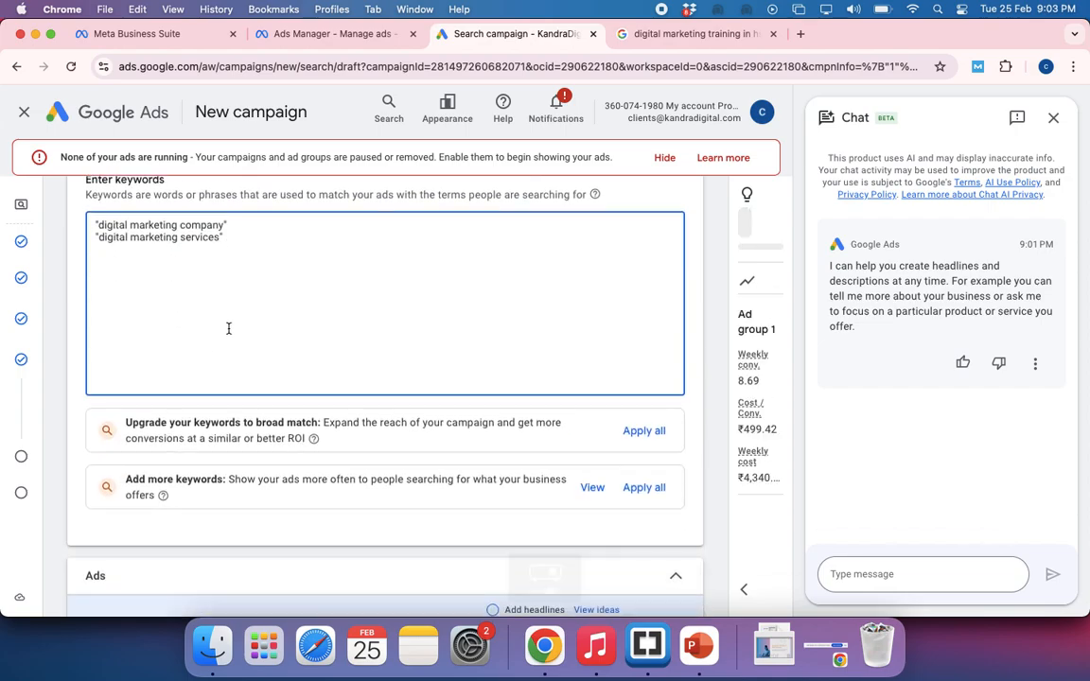
pyautogui.scroll(-6, 228, 328)
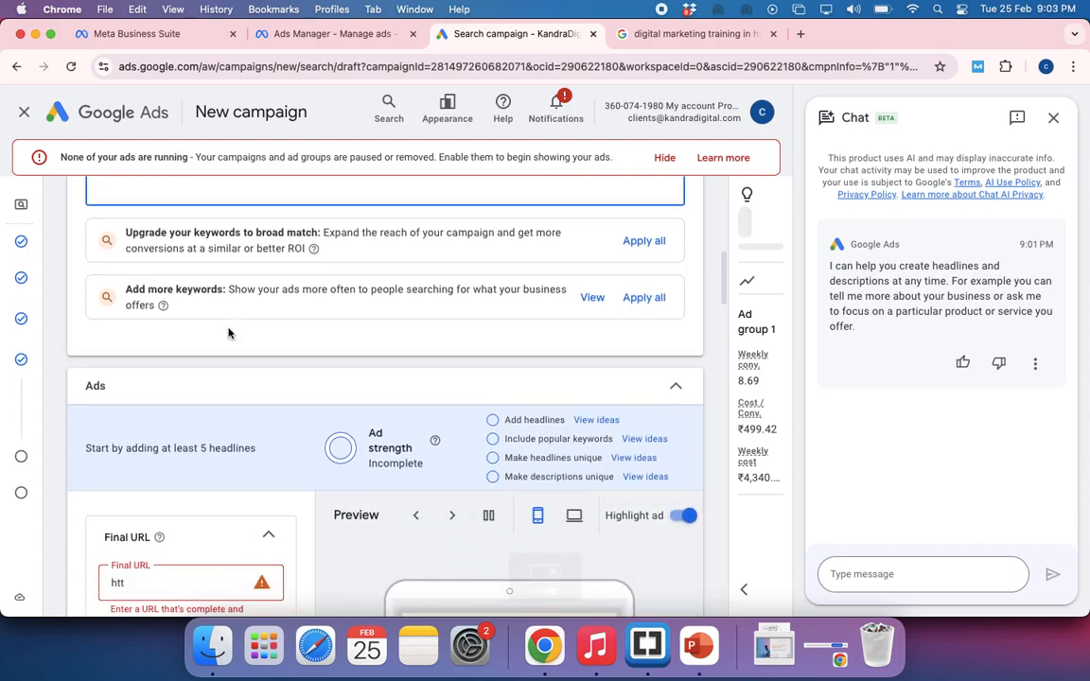
pyautogui.scroll(-2, 230, 334)
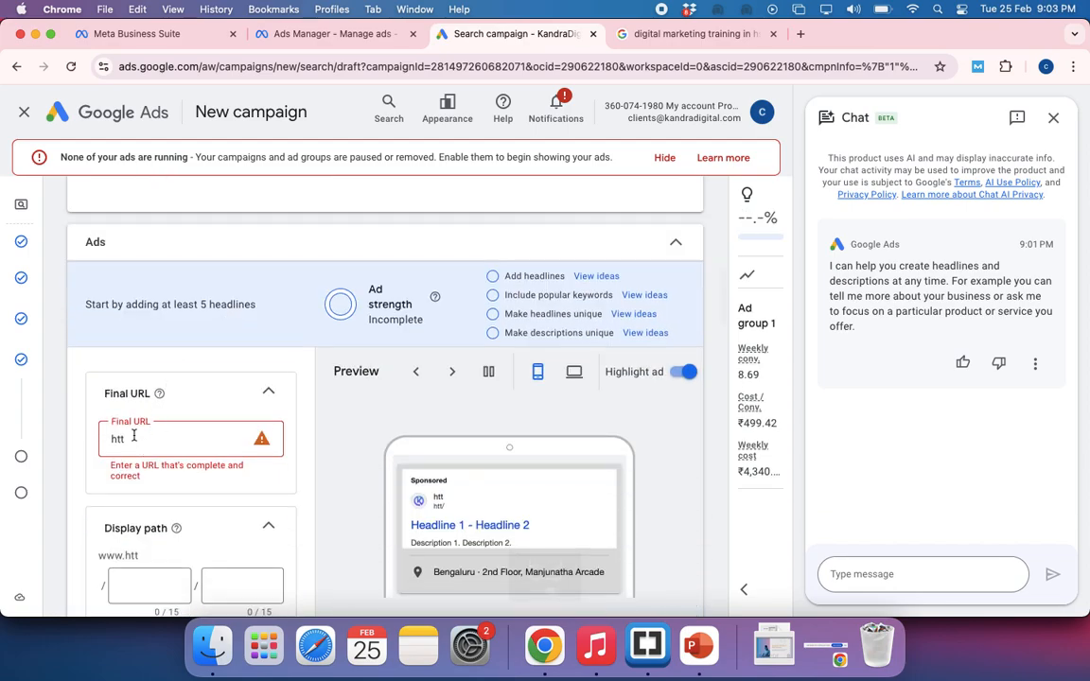
pyautogui.click(133, 436)
pyautogui.doubleClick(133, 436)
pyautogui.press('super+v')
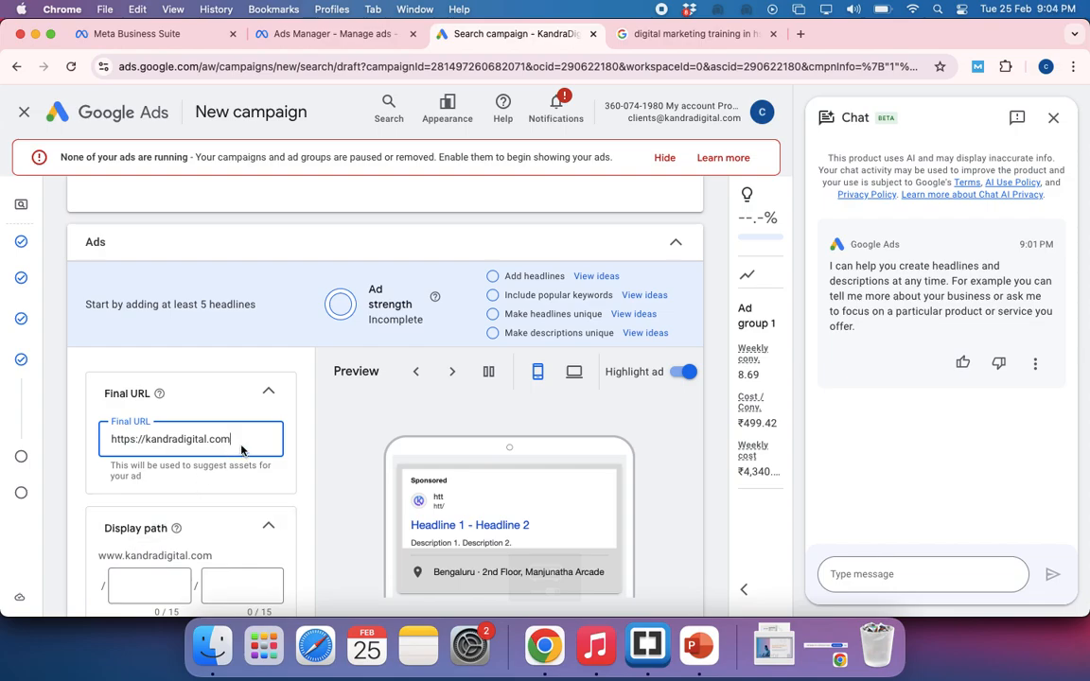
# Set the ad's display path to digital in the first part and marketing in the second
pyautogui.scroll(-2, 217, 464)
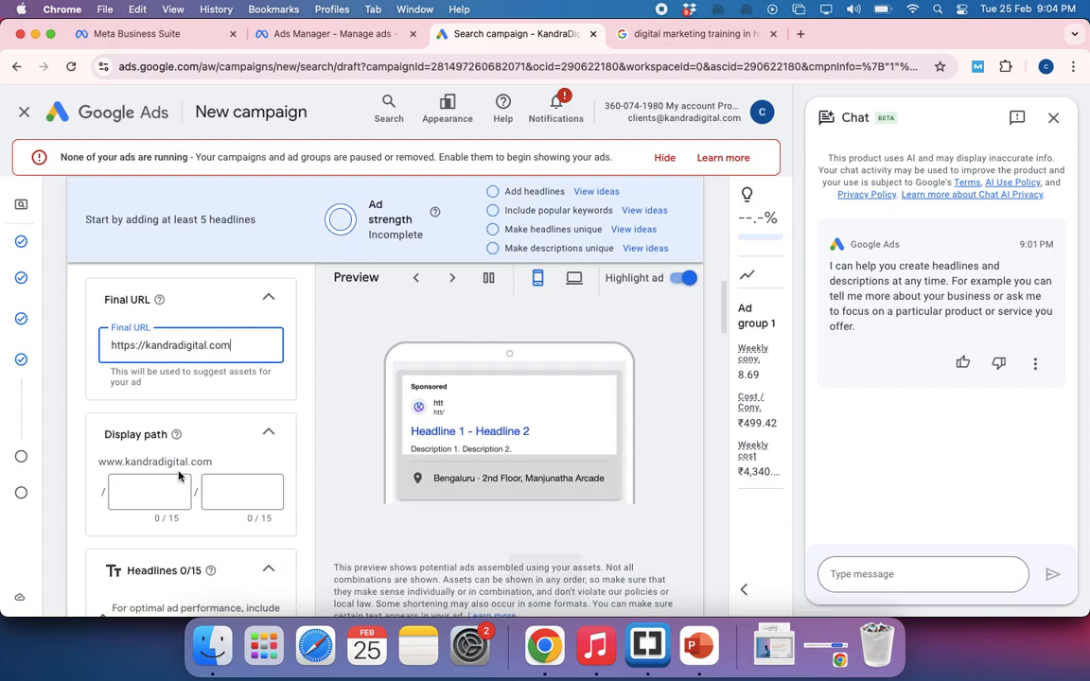
pyautogui.click(134, 489)
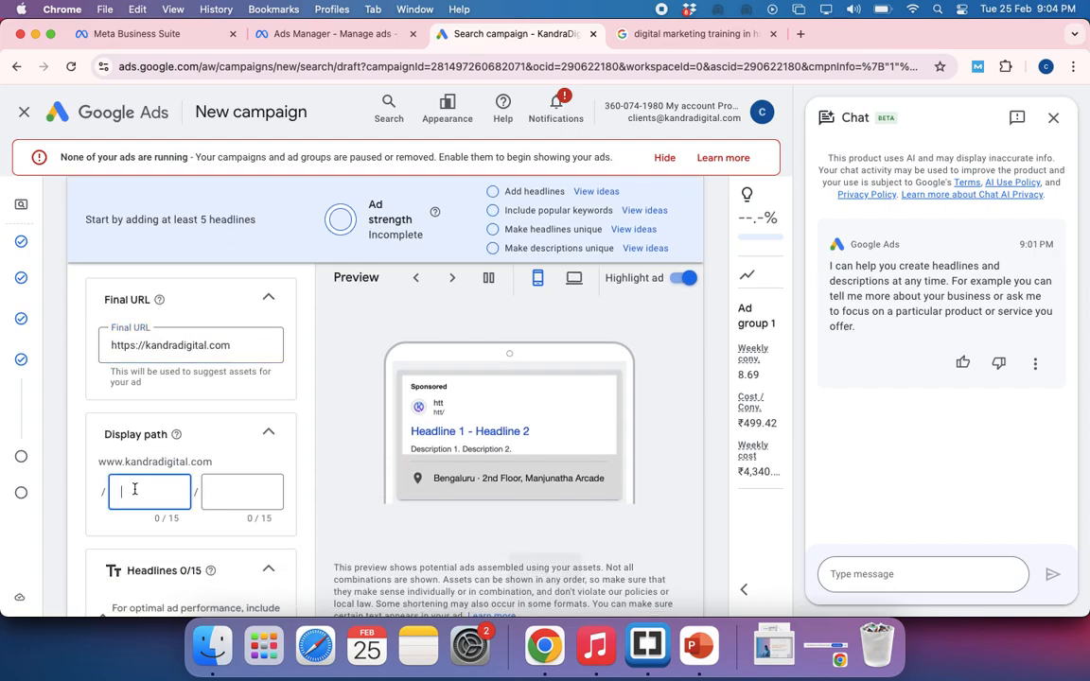
pyautogui.write('digi')
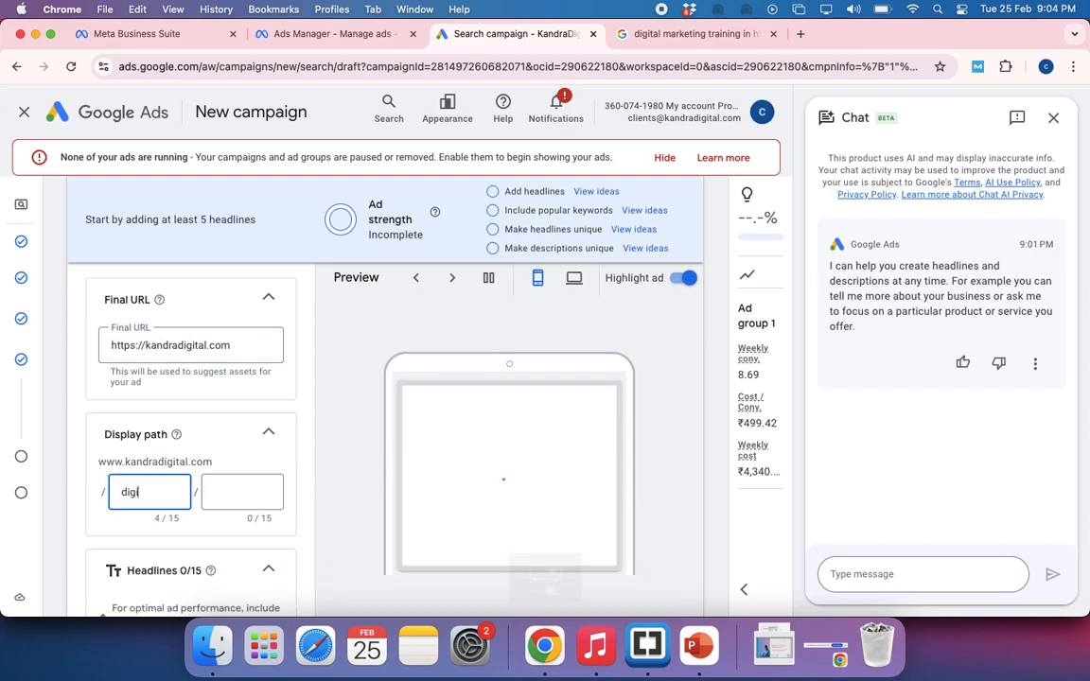
pyautogui.write('tal')
pyautogui.press('Tab')
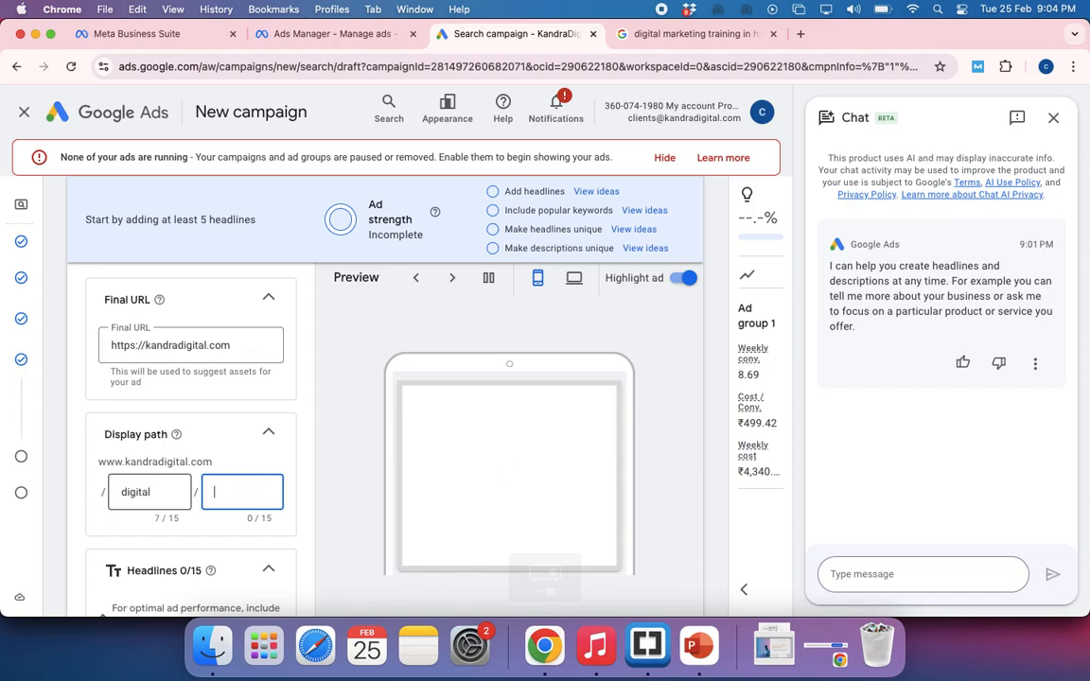
pyautogui.write('marketing')
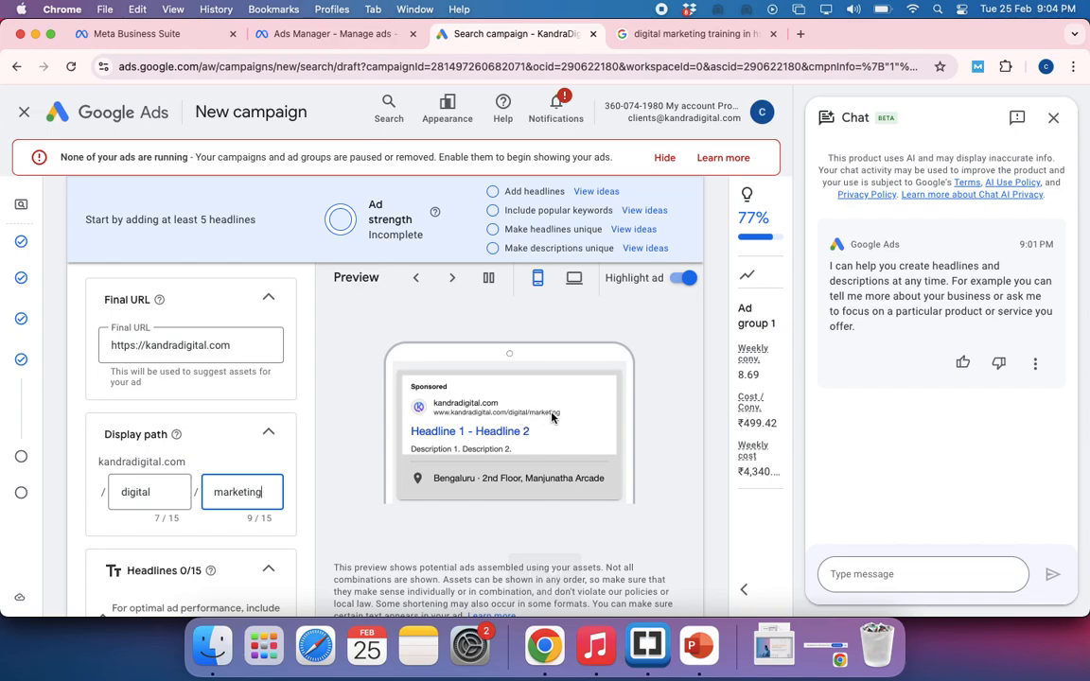
# Close the chat conversation and append /12 to the ad's Final URL
pyautogui.click(1055, 122)
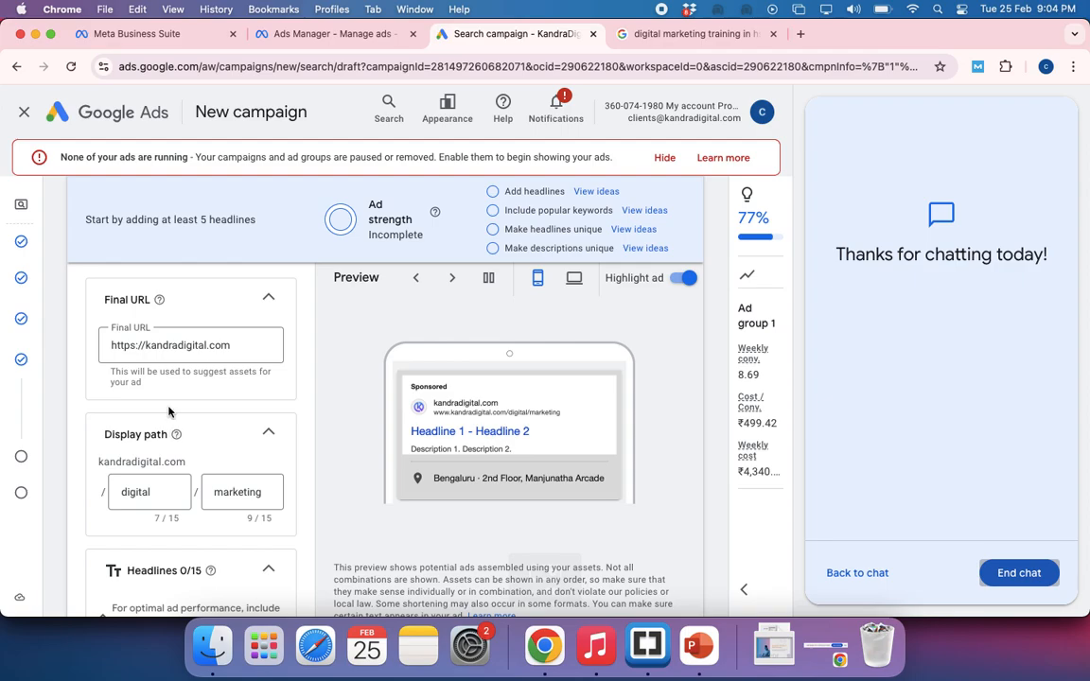
pyautogui.click(185, 346)
pyautogui.click(236, 346)
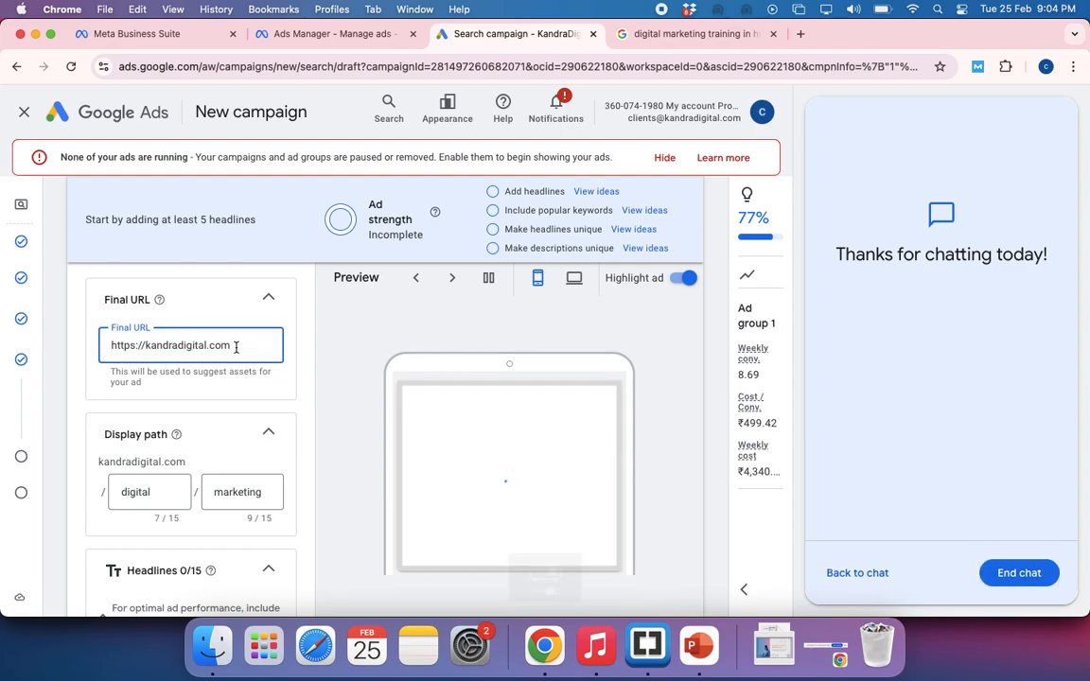
pyautogui.write('/12')
pyautogui.scroll(-5, 187, 462)
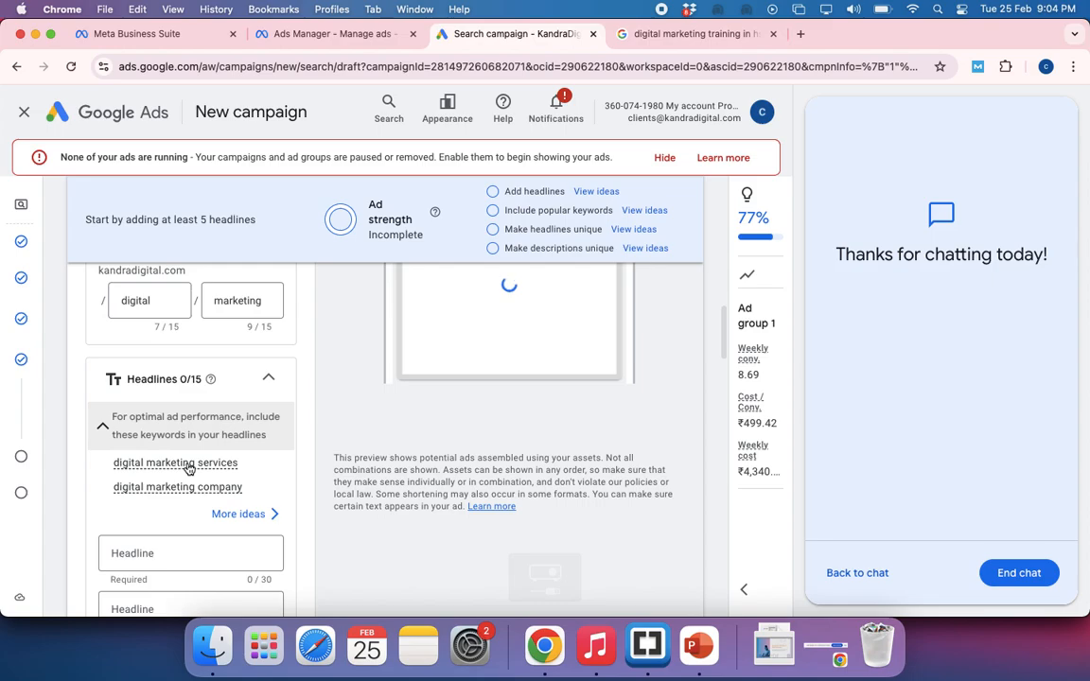
# Fill the ad's first headline with the suggested idea Internet Marketing Agency
pyautogui.scroll(-1, 188, 468)
pyautogui.scroll(1, 188, 468)
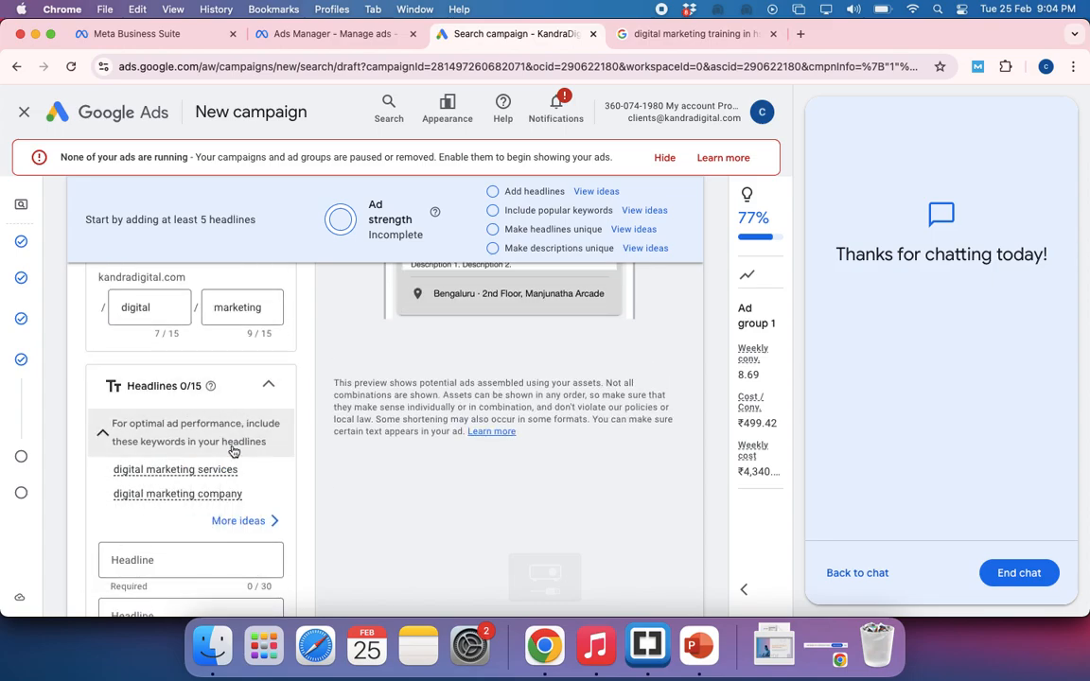
pyautogui.scroll(4, 233, 452)
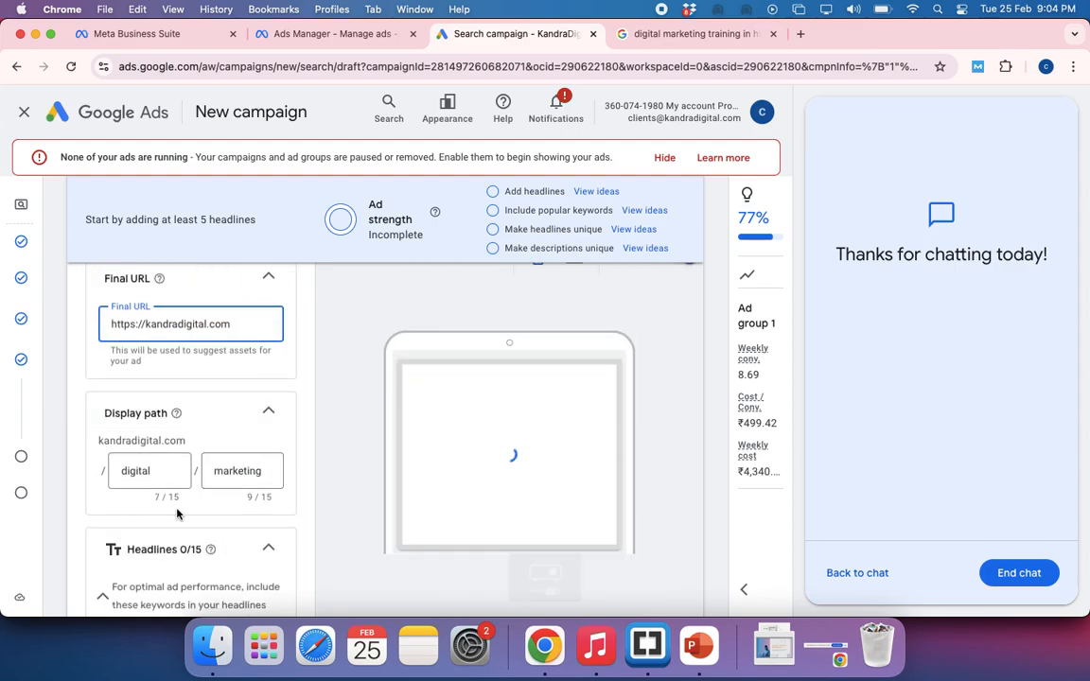
pyautogui.scroll(-3, 175, 511)
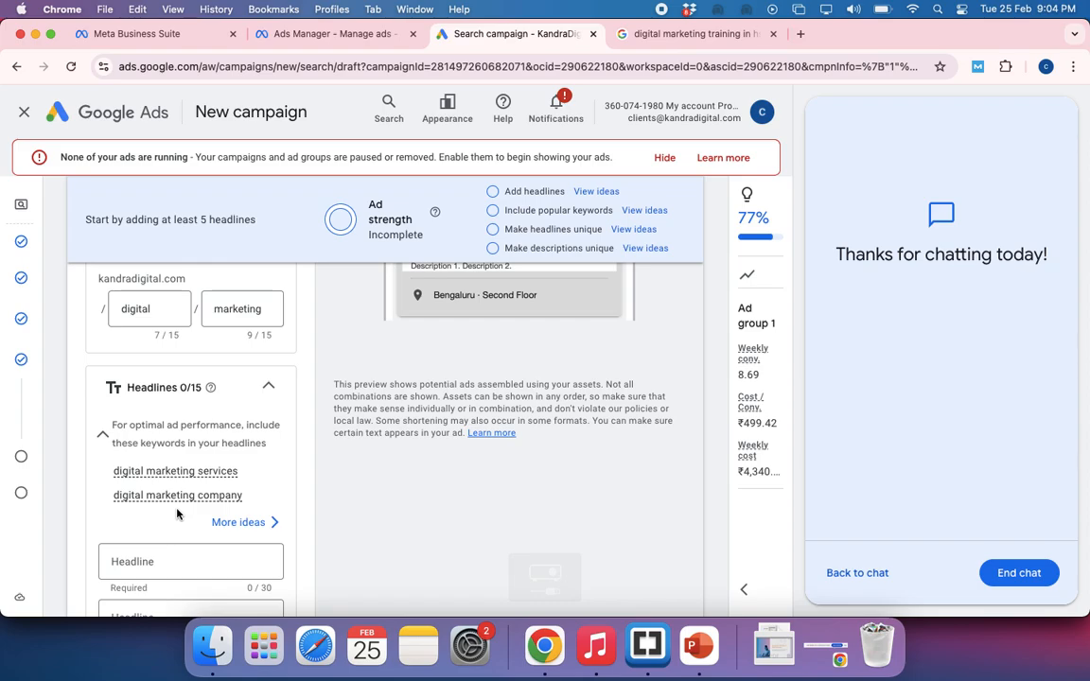
pyautogui.scroll(-4, 176, 514)
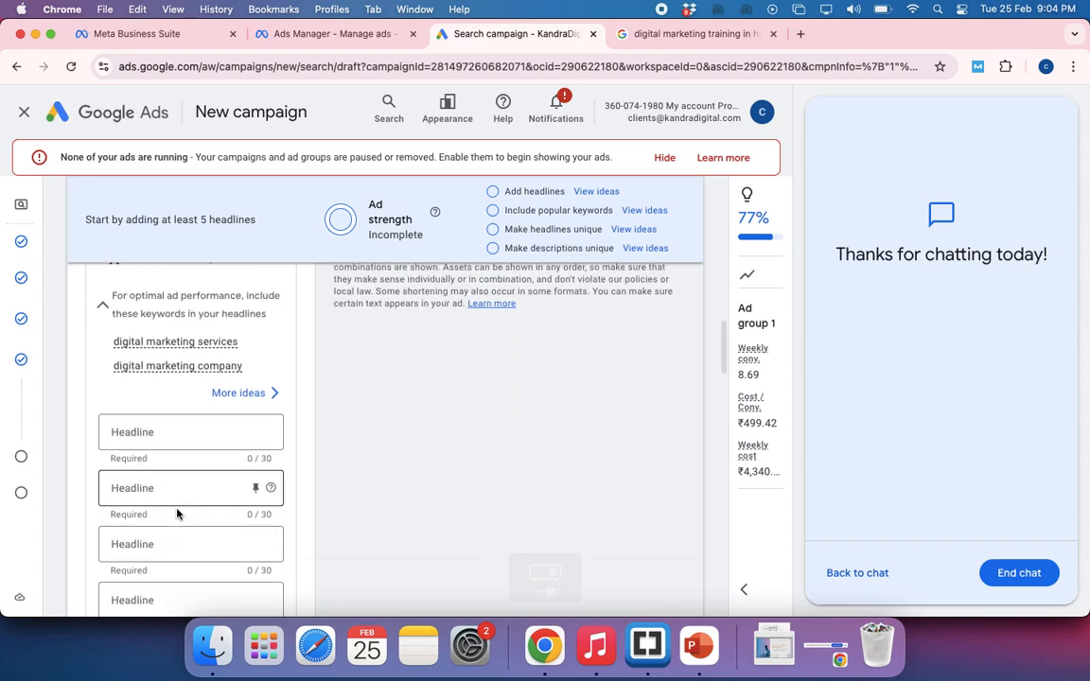
pyautogui.click(157, 401)
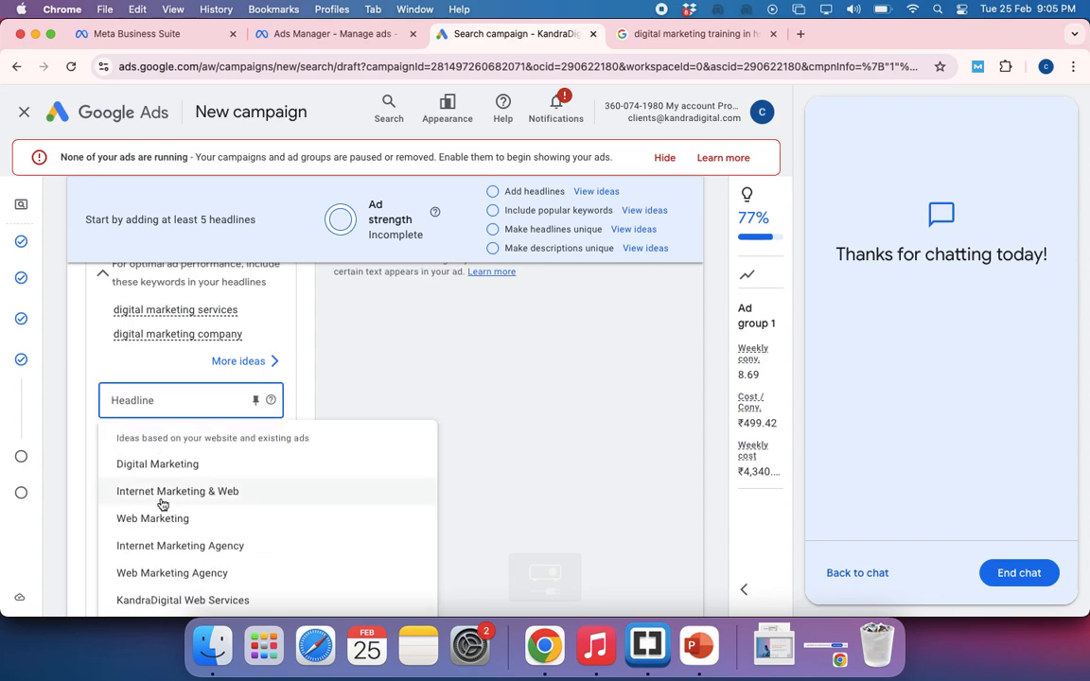
pyautogui.click(160, 549)
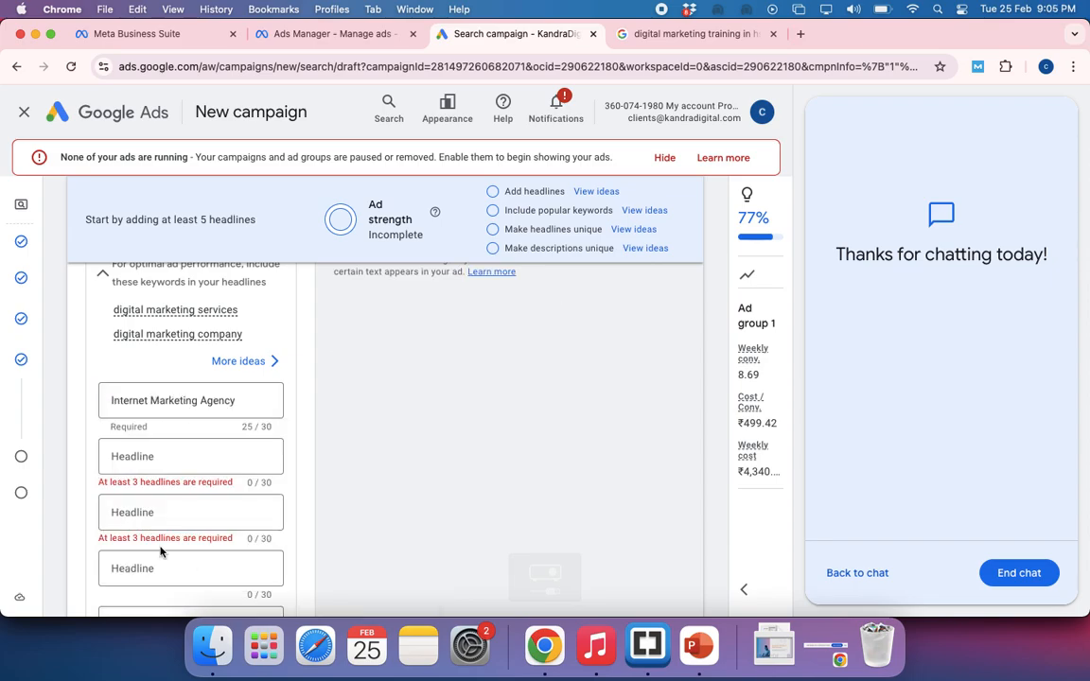
# Fill the second headline with the suggested idea Internet Marketing & Web
pyautogui.click(142, 459)
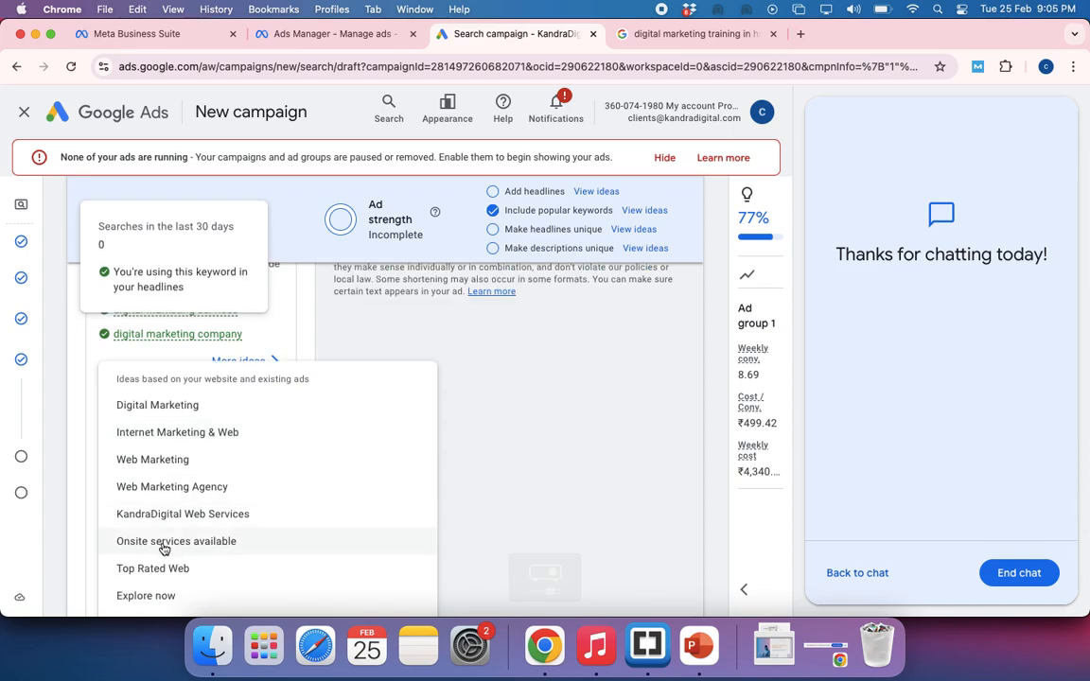
pyautogui.scroll(-2, 163, 554)
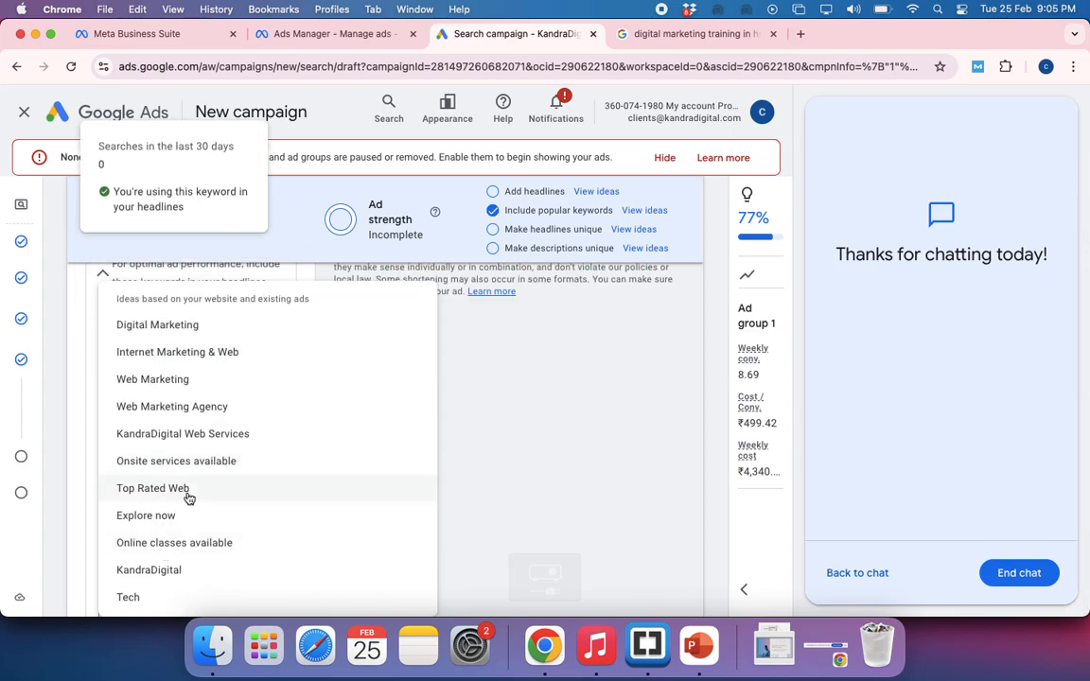
pyautogui.scroll(2, 153, 496)
pyautogui.click(177, 441)
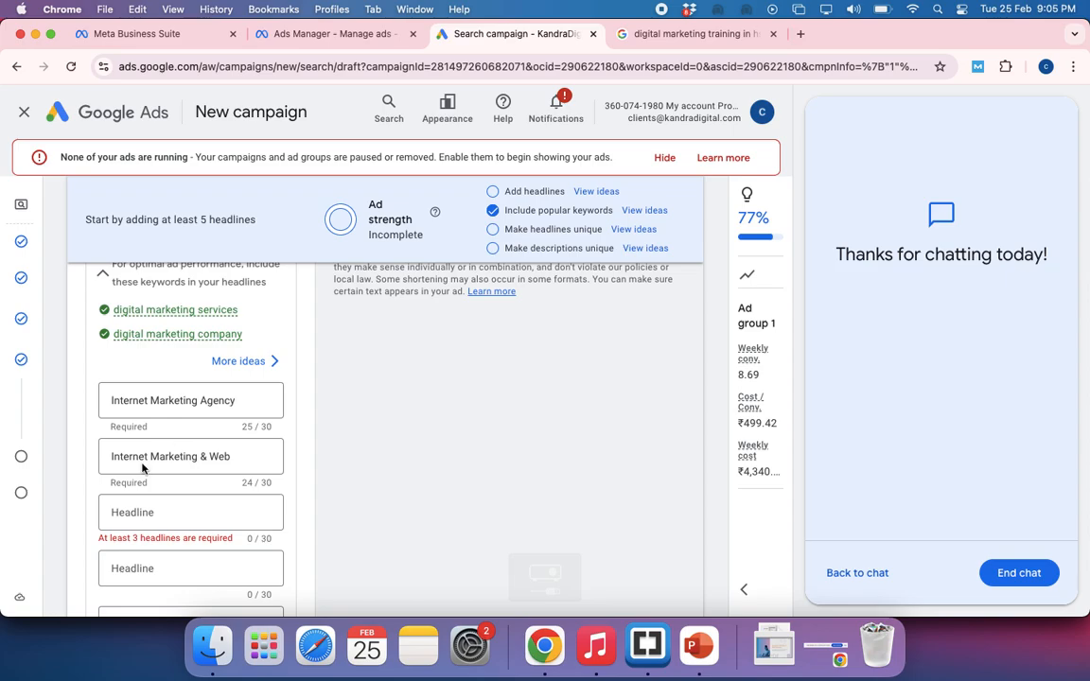
# Fill the third headline with the suggested idea Digital Marketing and extend it to Digital Marketing Company
pyautogui.click(134, 516)
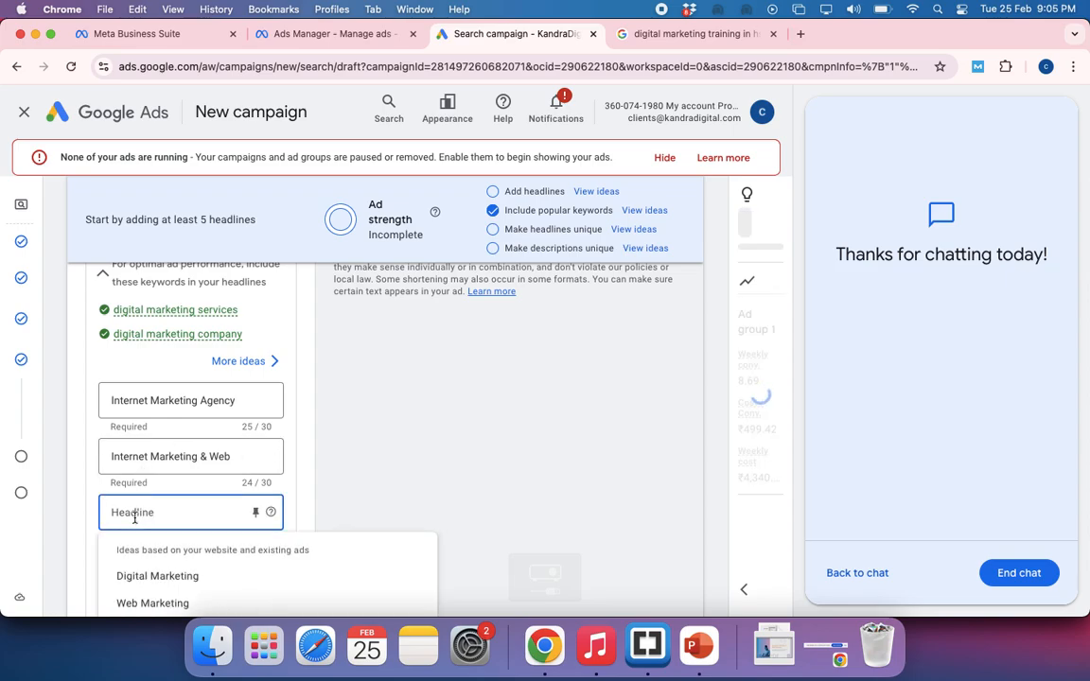
pyautogui.click(156, 577)
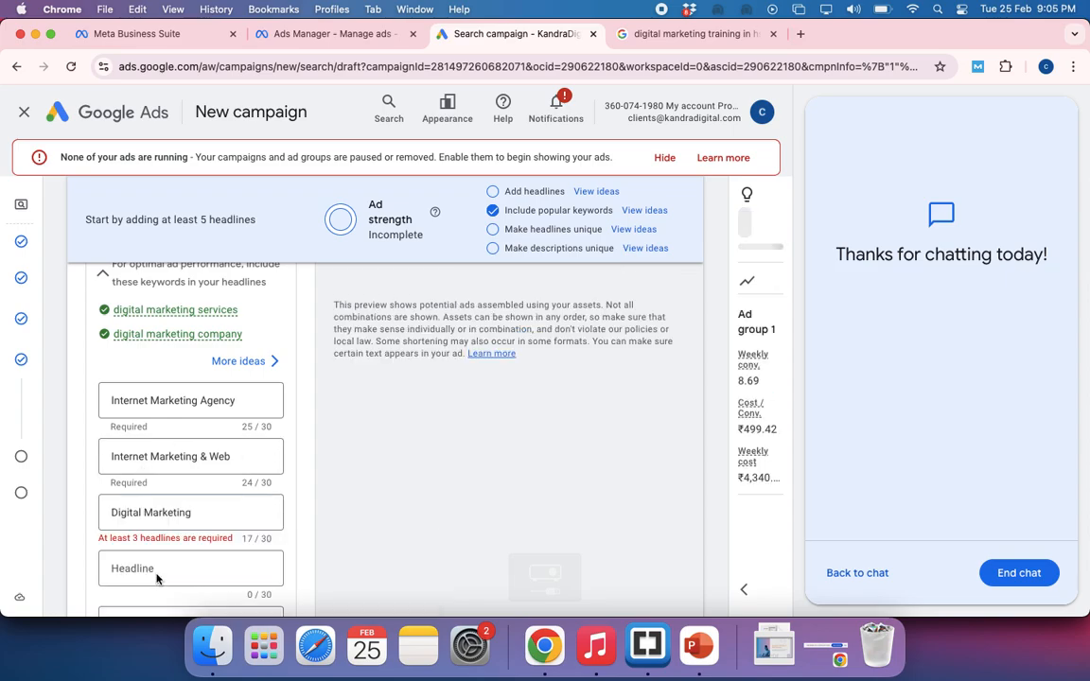
pyautogui.click(209, 512)
pyautogui.write('C')
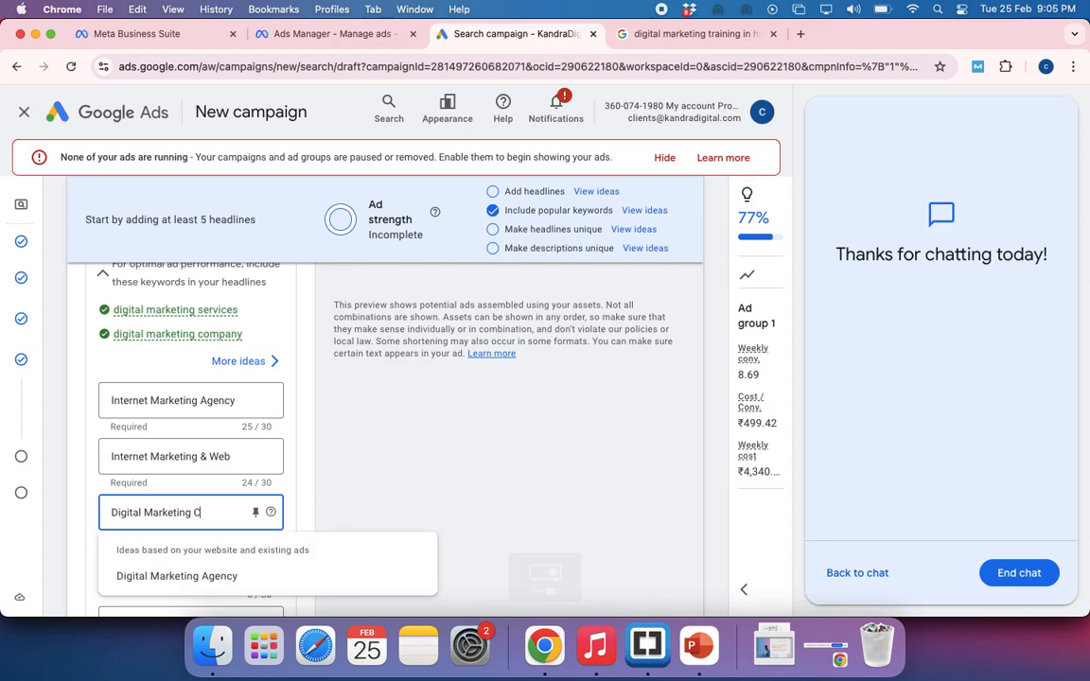
pyautogui.write('ompa')
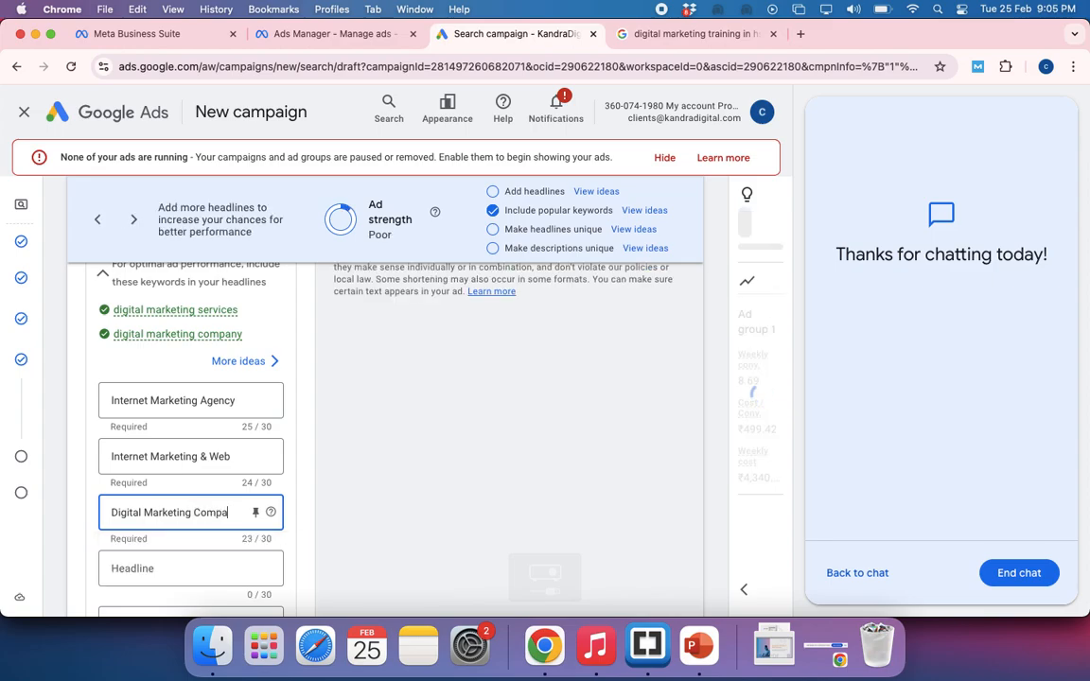
pyautogui.write('n')
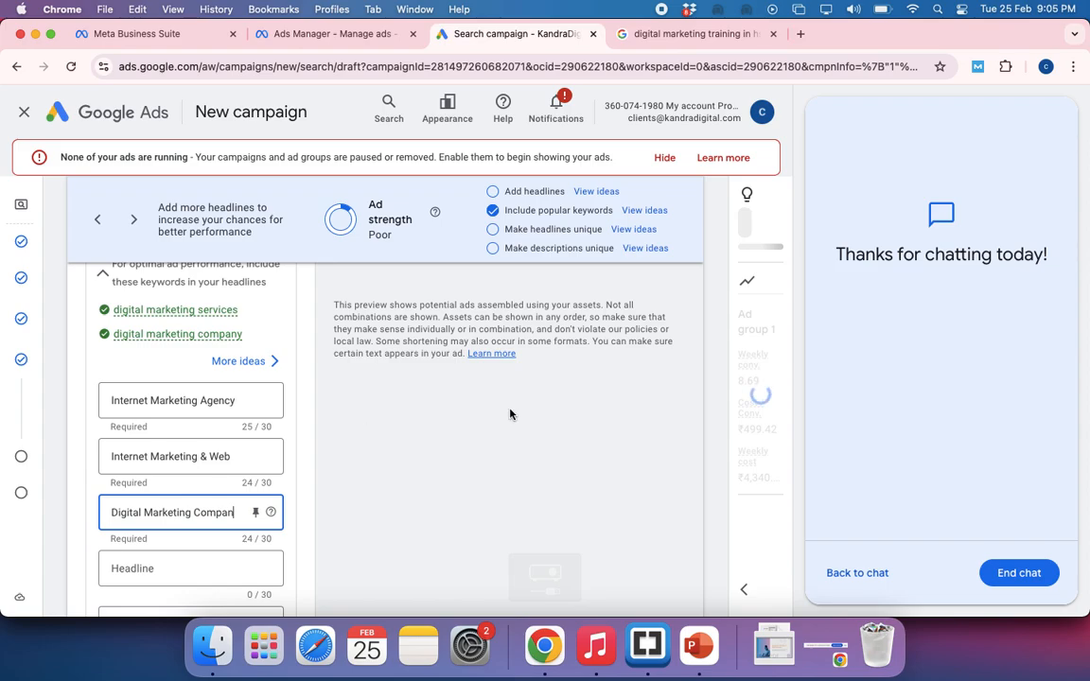
pyautogui.write('y')
# Review the ad group's keywords and check how the three headlines are combined in the ad preview
pyautogui.scroll(3, 509, 413)
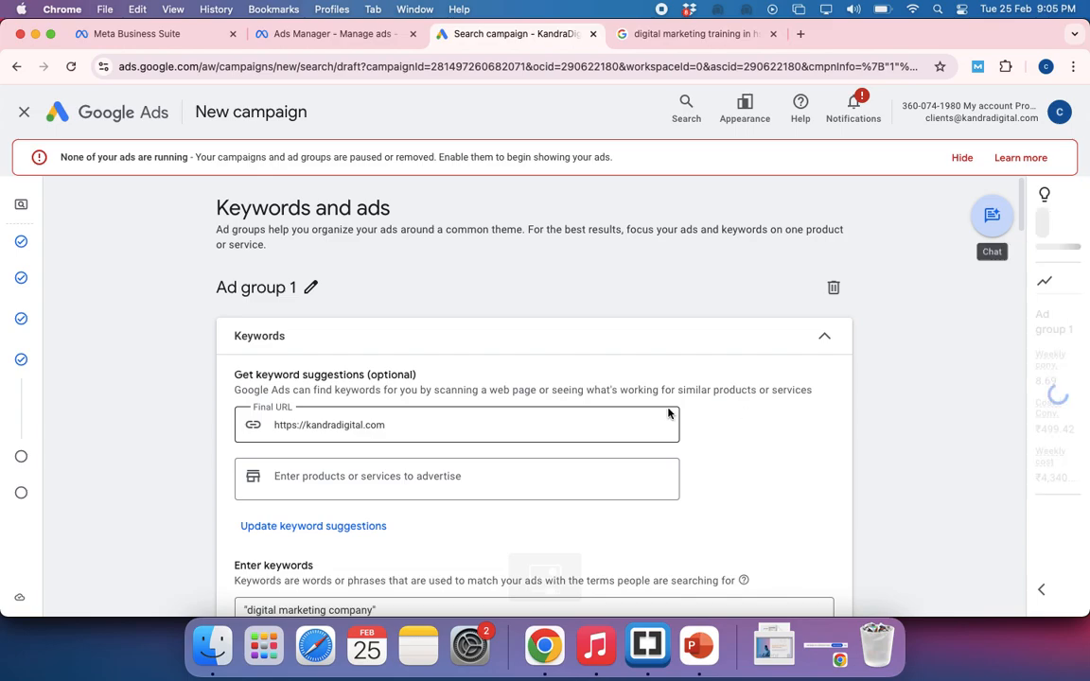
pyautogui.scroll(-3, 668, 412)
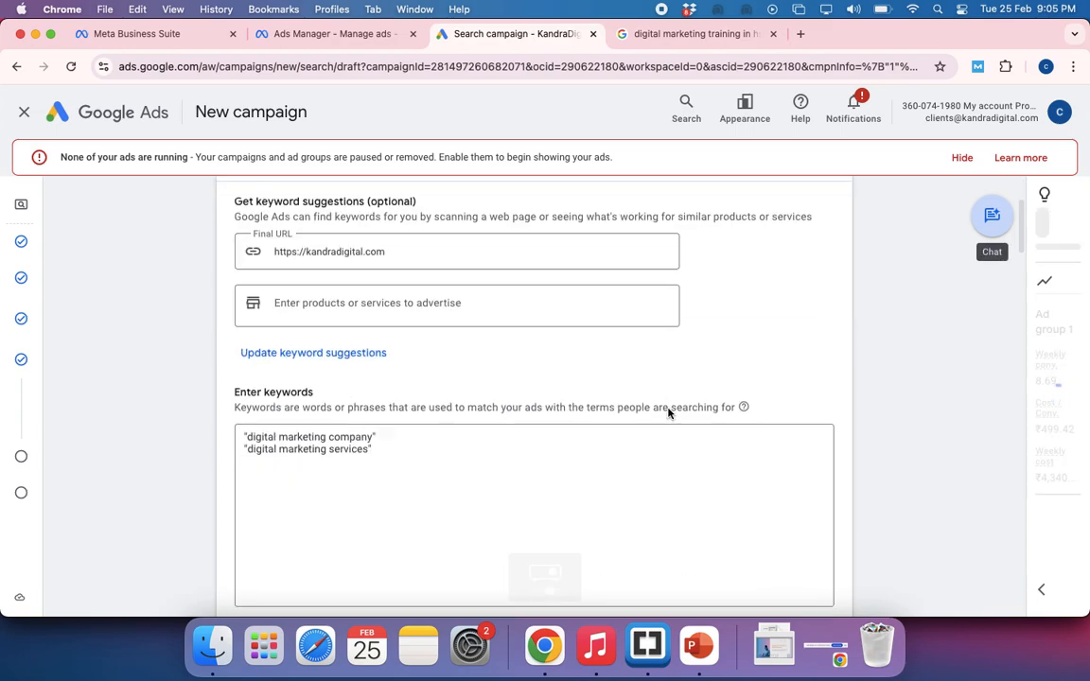
pyautogui.scroll(-5, 668, 412)
pyautogui.scroll(-5, 668, 413)
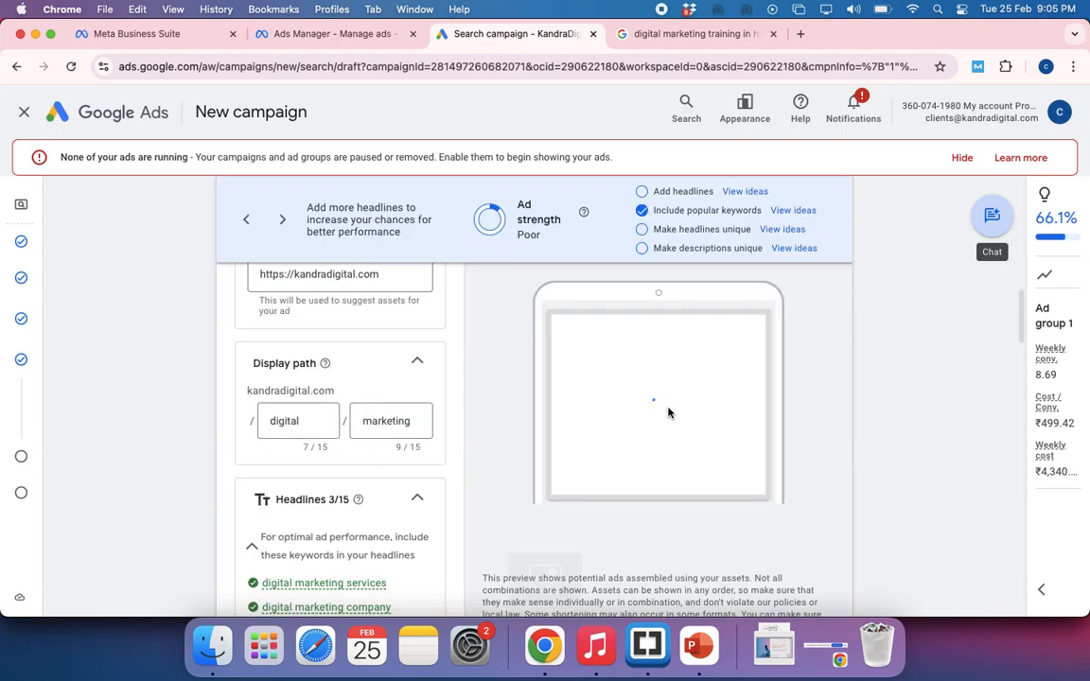
pyautogui.scroll(-3, 672, 414)
pyautogui.scroll(-2, 682, 413)
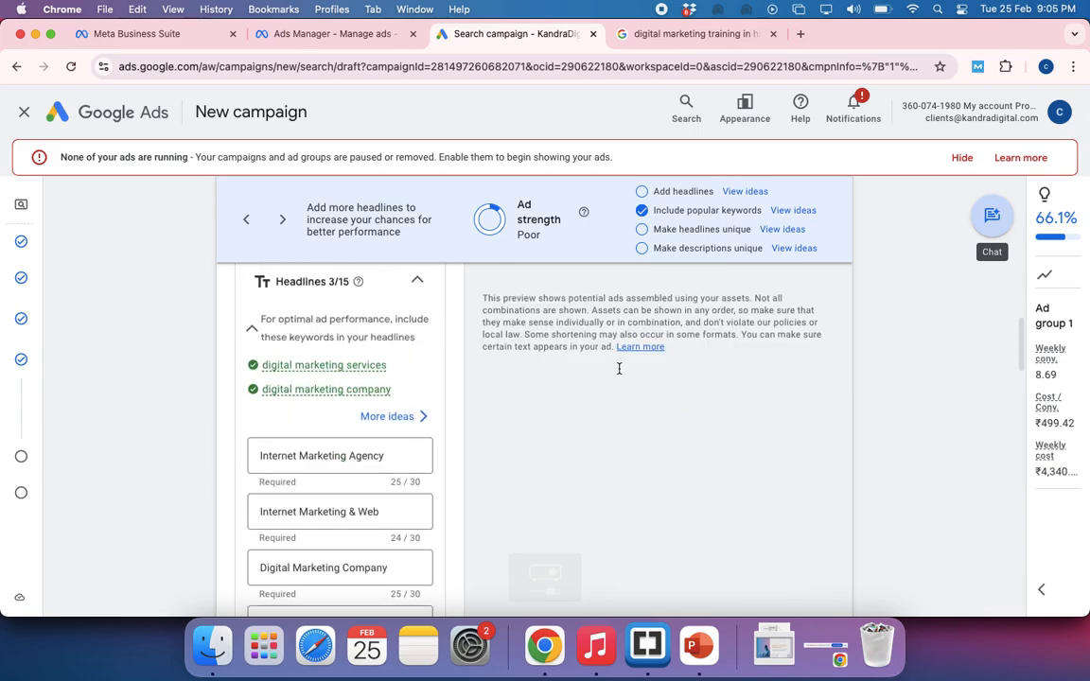
pyautogui.scroll(-1, 618, 368)
pyautogui.scroll(4, 618, 372)
pyautogui.scroll(1, 619, 373)
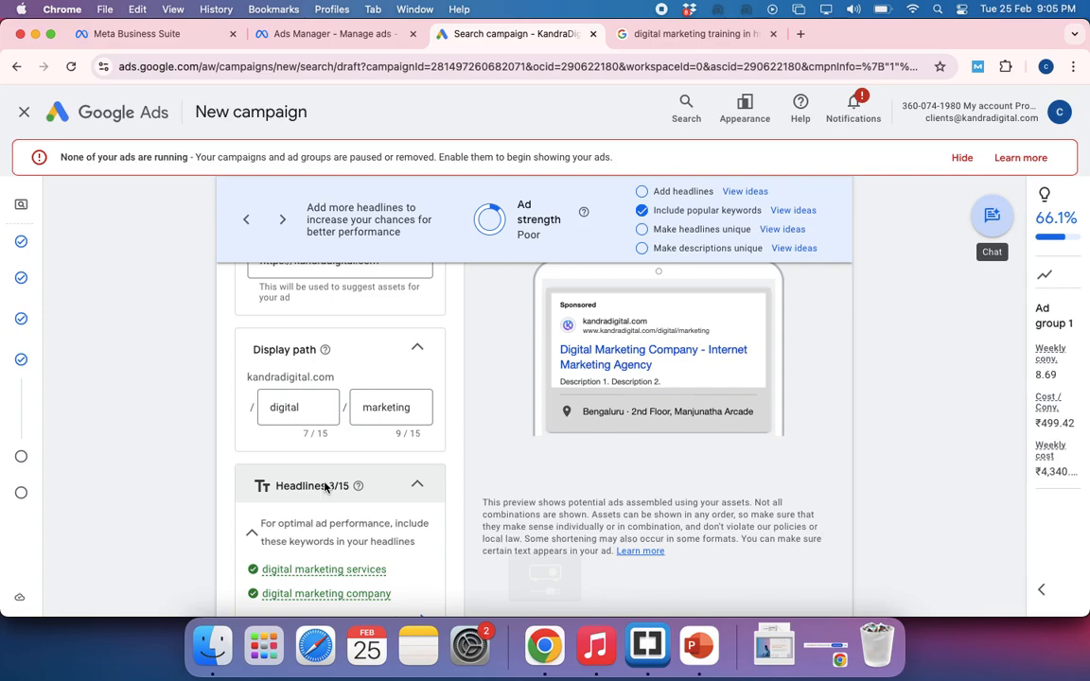
# Replace the second headline with 100% Assured Results
pyautogui.scroll(-1, 325, 488)
pyautogui.scroll(-4, 325, 487)
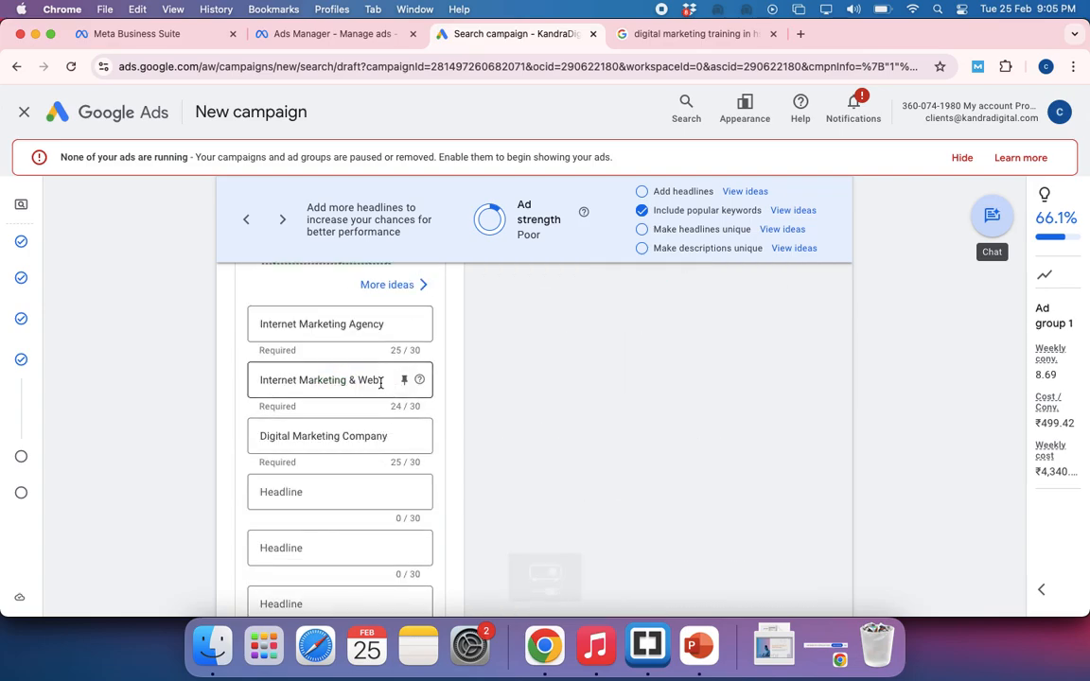
pyautogui.moveTo(379, 377); pyautogui.dragTo(258, 373)
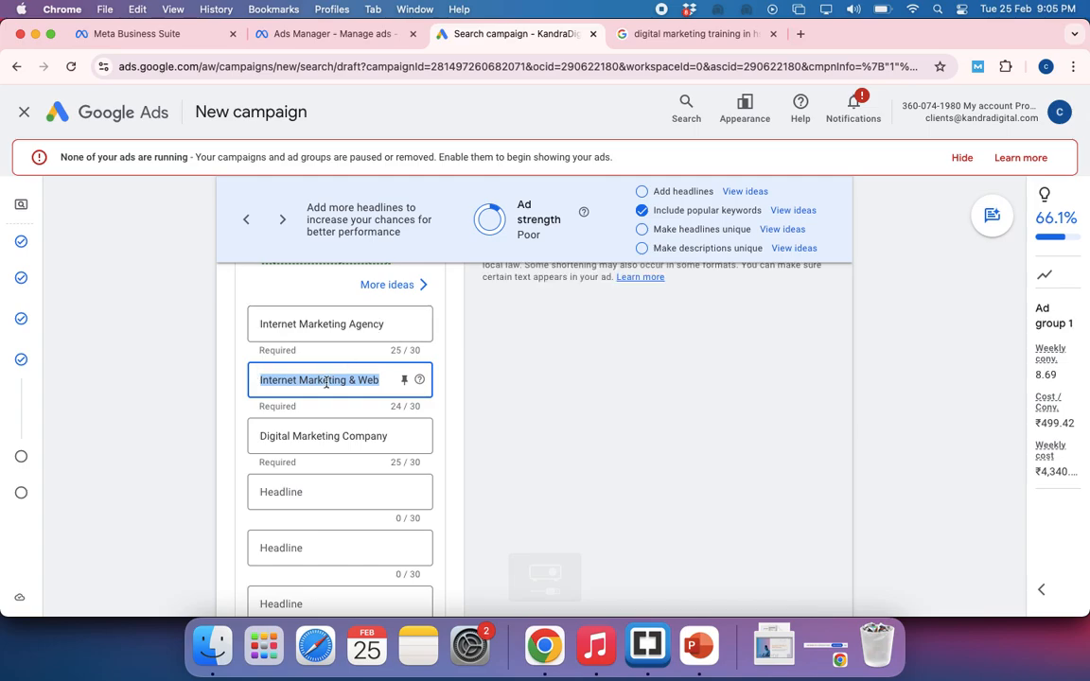
pyautogui.write('100% As')
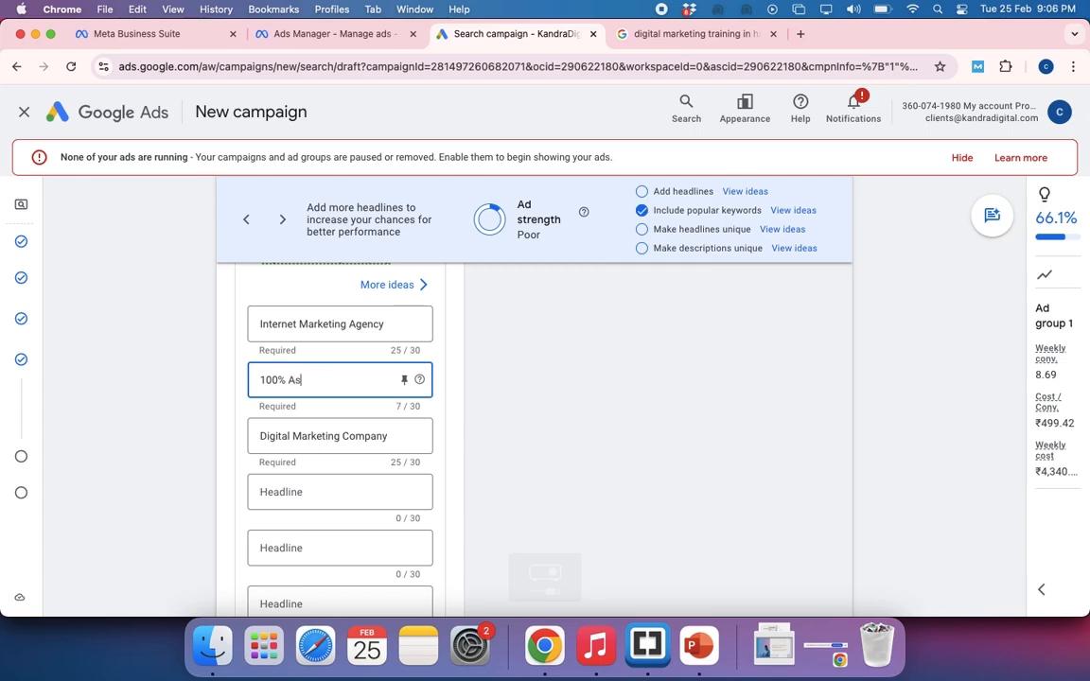
pyautogui.write('sured Results')
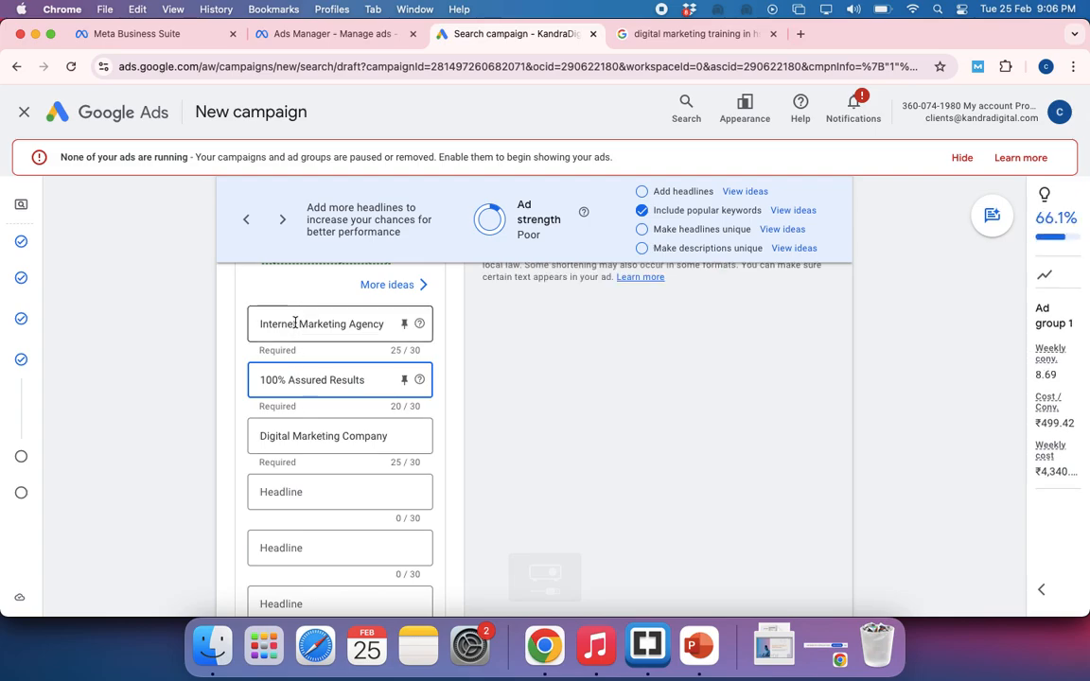
# Change the word Internet in the first headline to Digital so it reads Digital Marketing Agency
pyautogui.doubleClick(246, 324)
pyautogui.write('Digita')
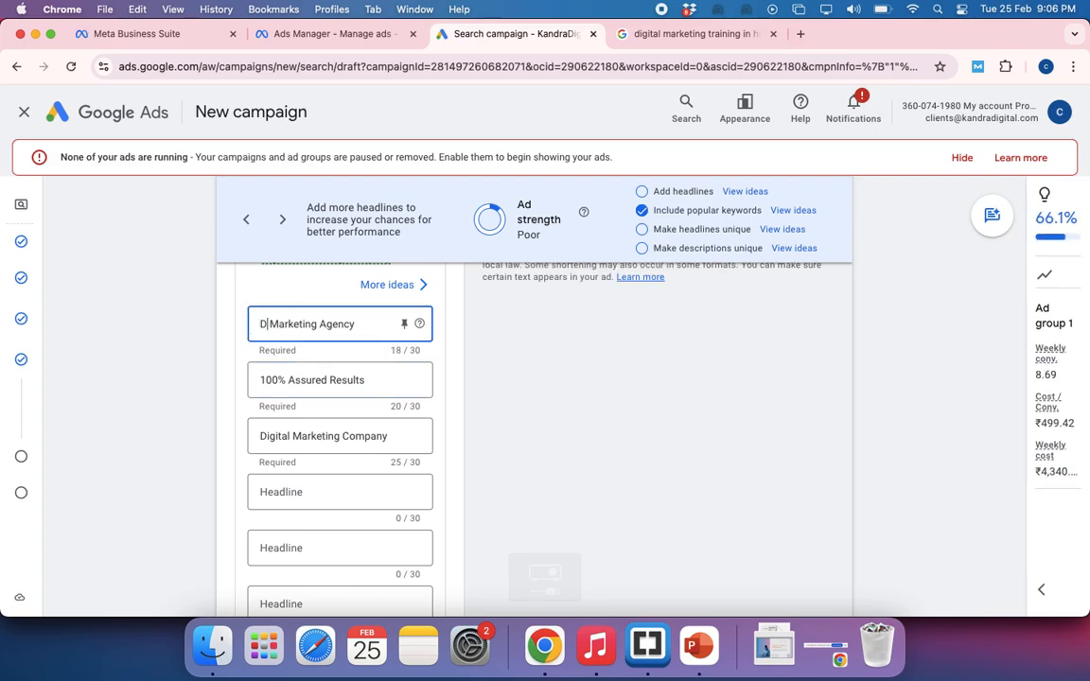
pyautogui.write('l')
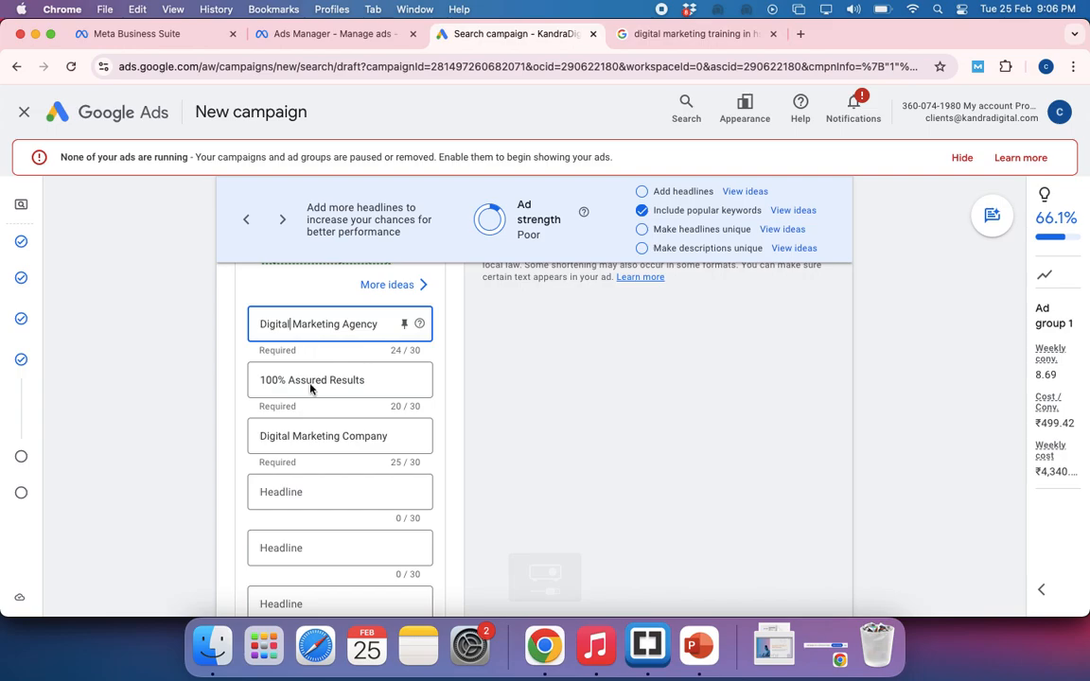
# Examine the order in which the edited headlines appear in the ad preview
pyautogui.scroll(3, 630, 409)
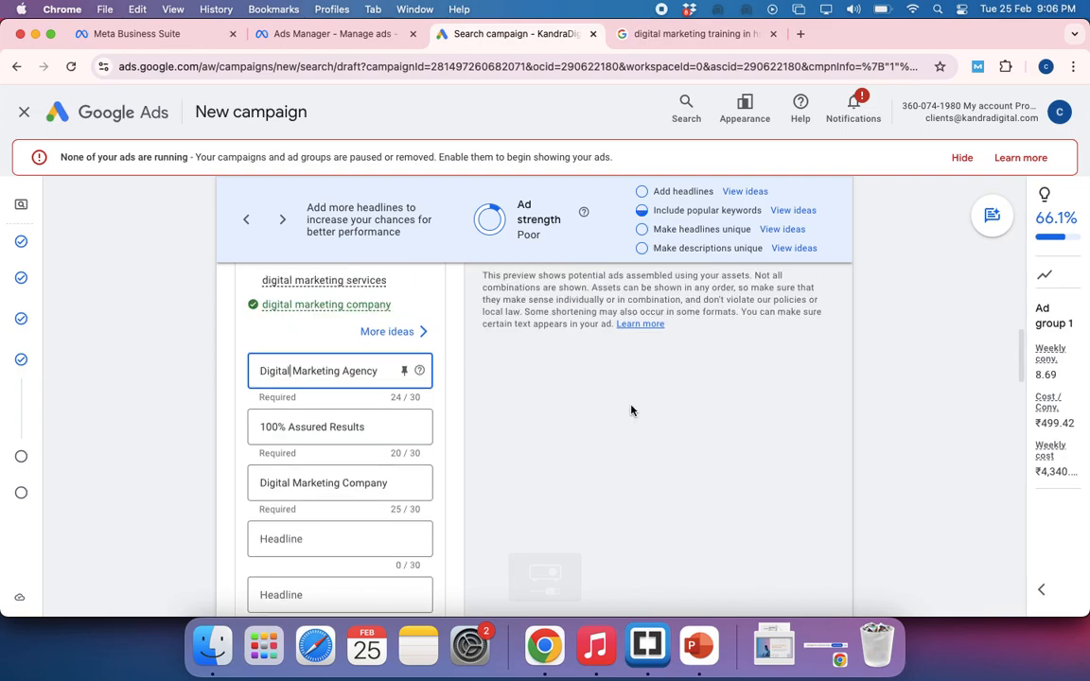
pyautogui.scroll(5, 632, 409)
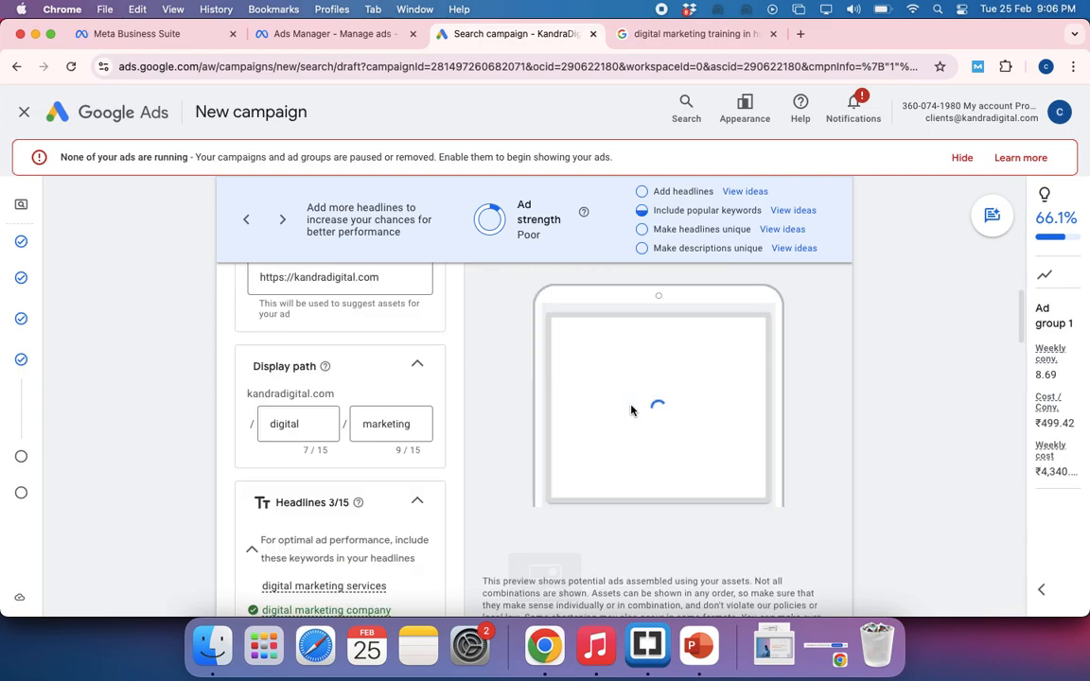
pyautogui.scroll(2, 631, 409)
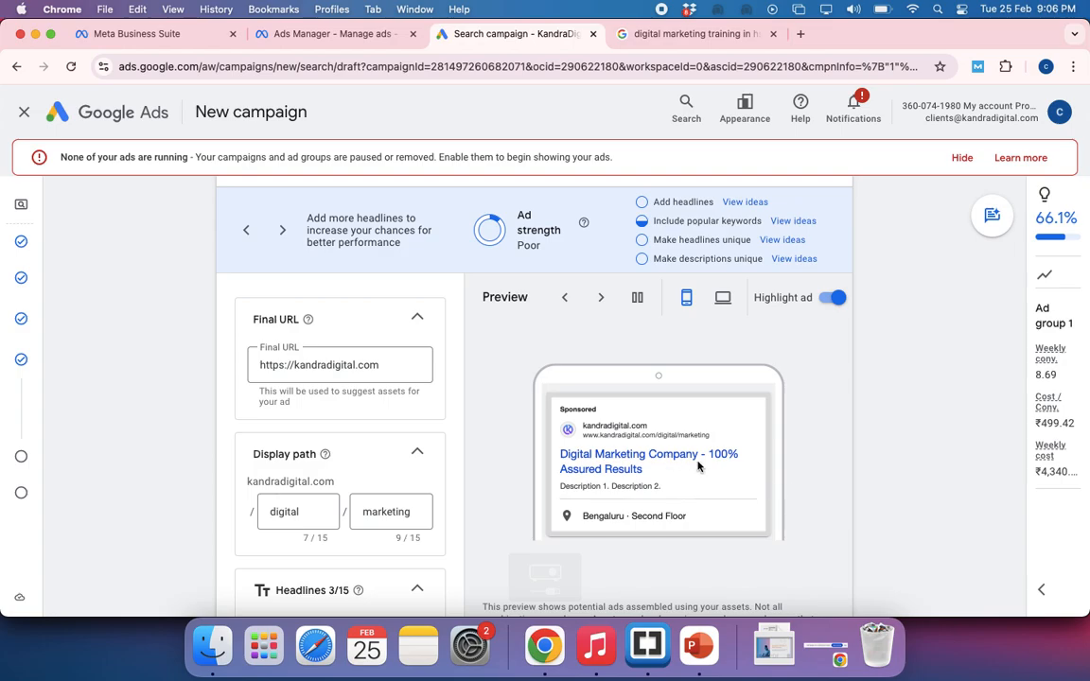
pyautogui.scroll(-8, 790, 508)
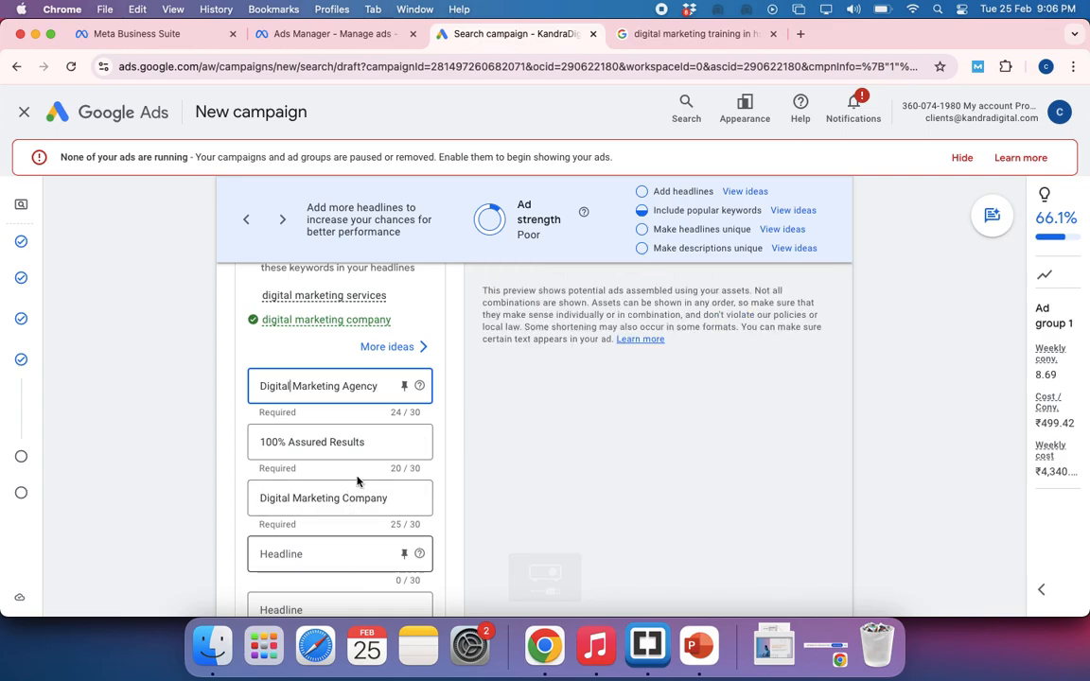
pyautogui.scroll(-1, 359, 498)
pyautogui.scroll(-2, 358, 502)
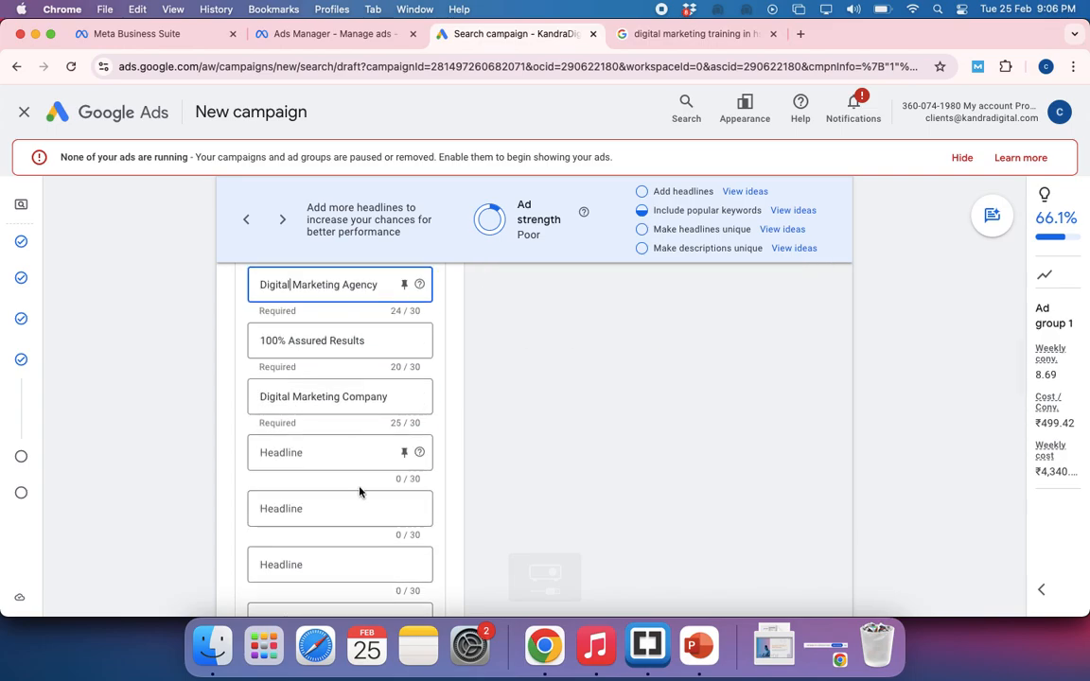
pyautogui.scroll(2, 360, 492)
pyautogui.scroll(4, 359, 488)
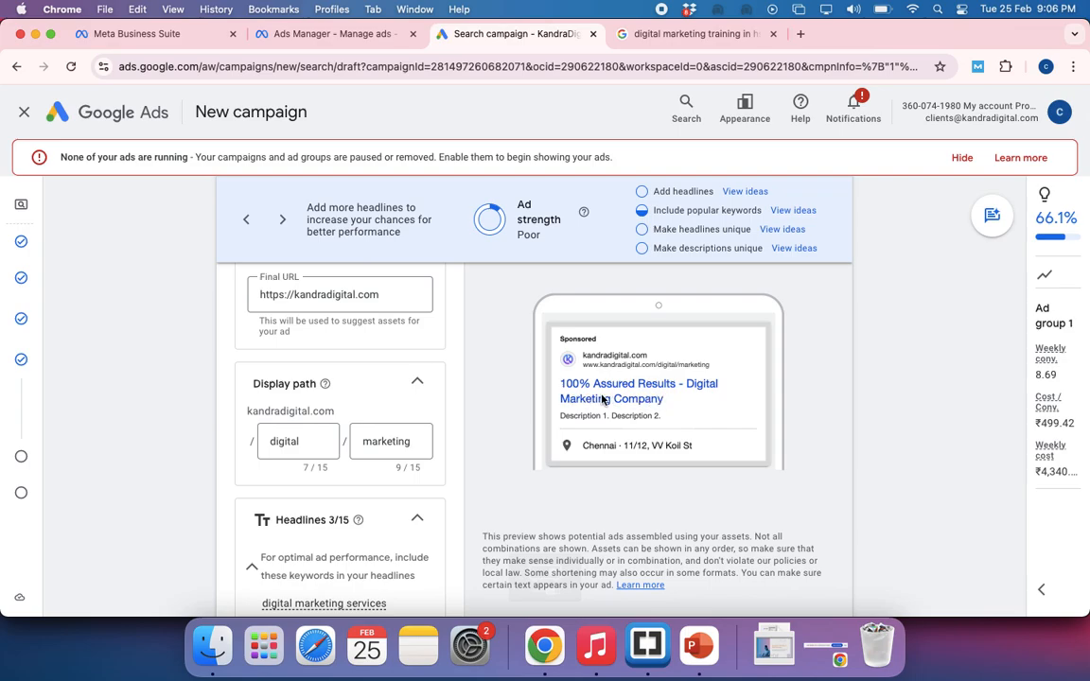
# Pin the headline Digital Marketing Agency to show only in position 1 and return to the ad preview
pyautogui.scroll(-4, 541, 536)
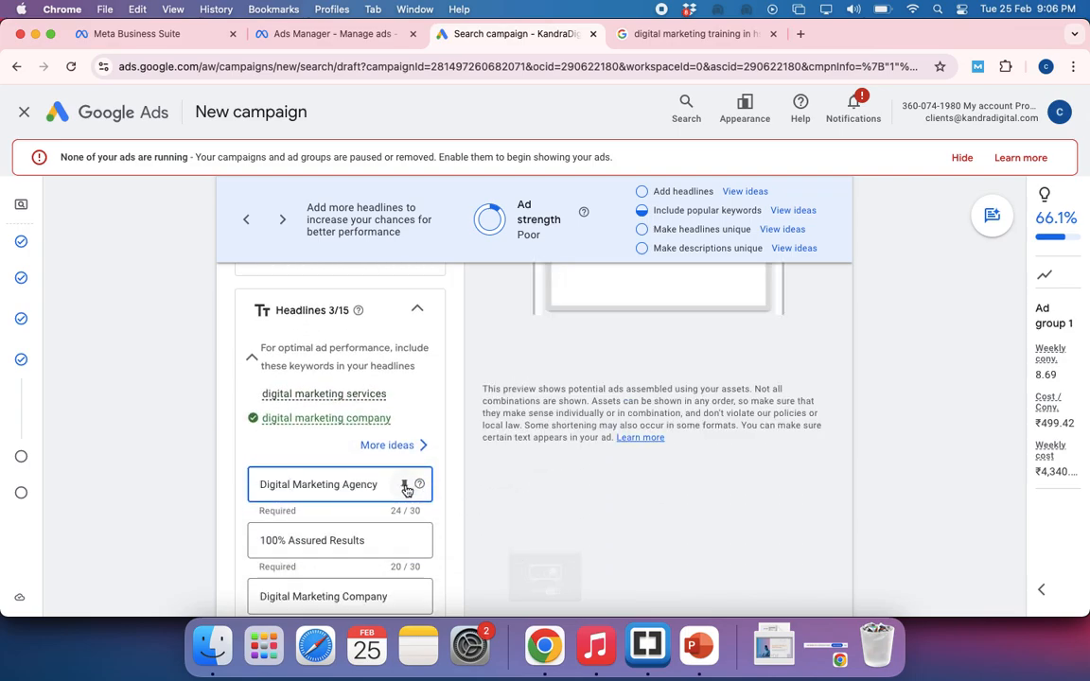
pyautogui.click(406, 485)
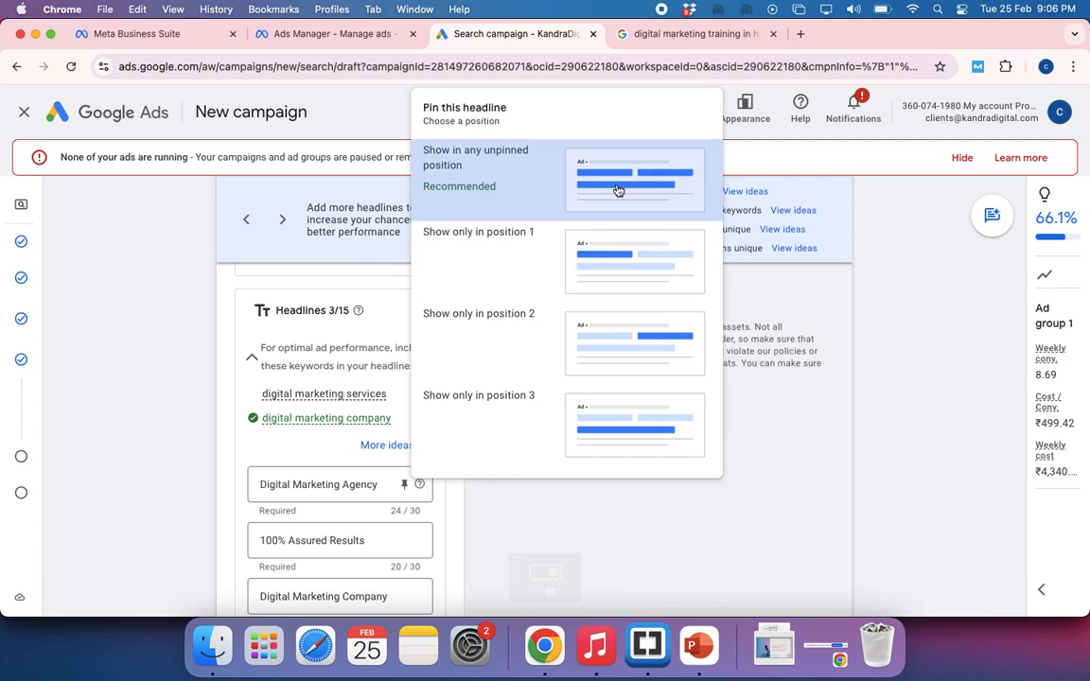
pyautogui.click(605, 260)
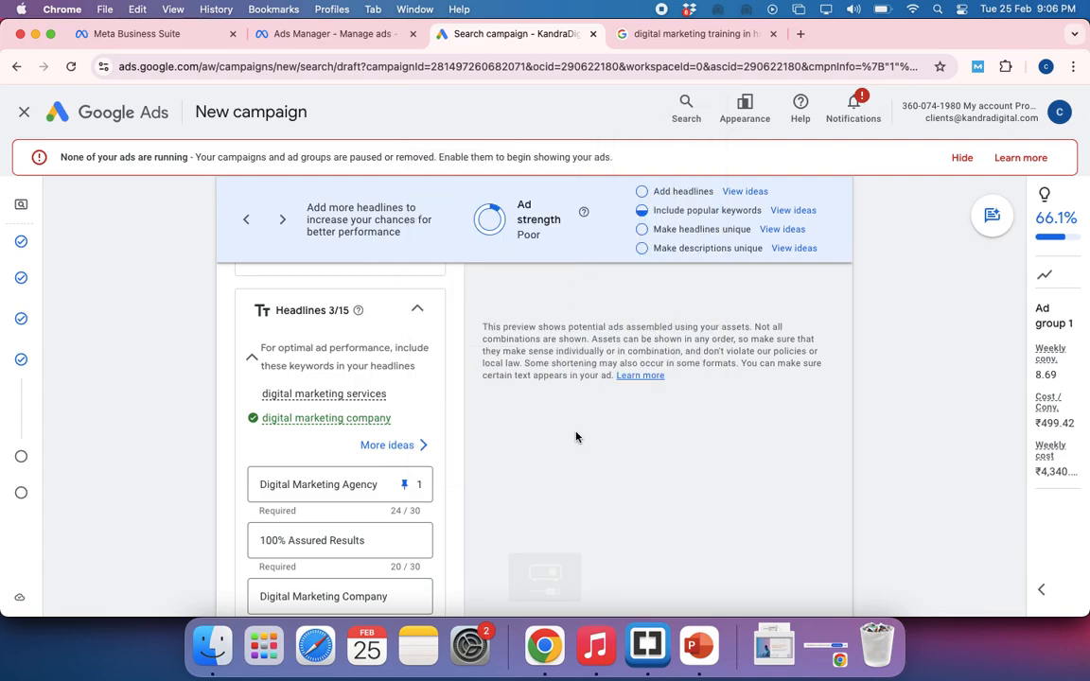
pyautogui.scroll(5, 576, 437)
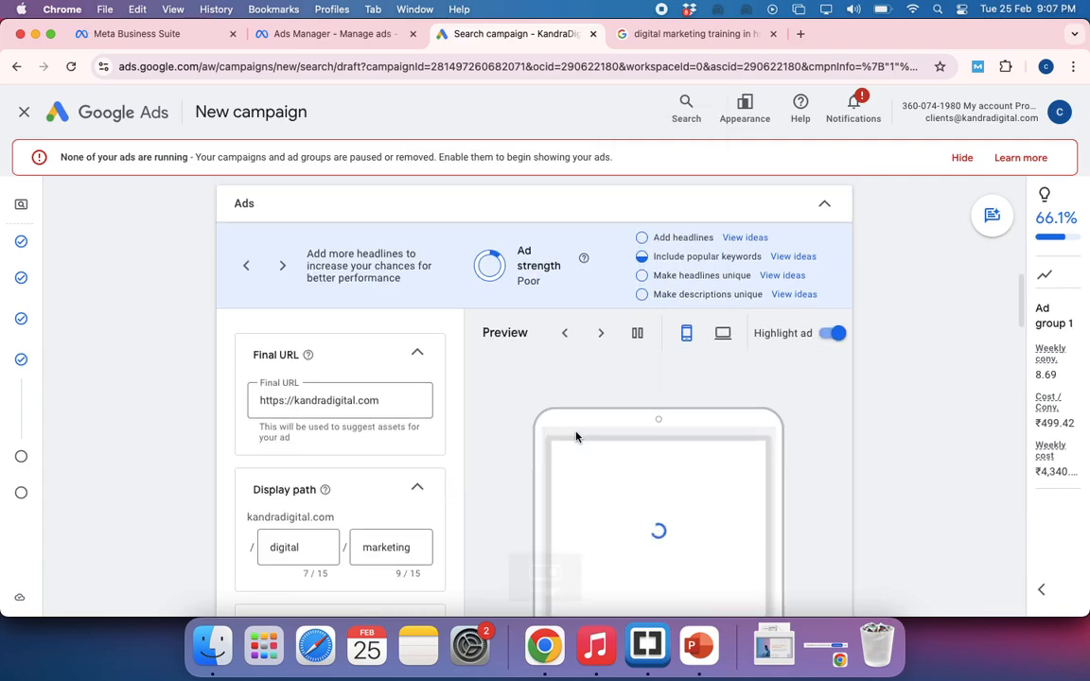
# Add Most Preferred Agency as the fourth headline of the ad
pyautogui.scroll(1, 576, 437)
pyautogui.scroll(-1, 574, 434)
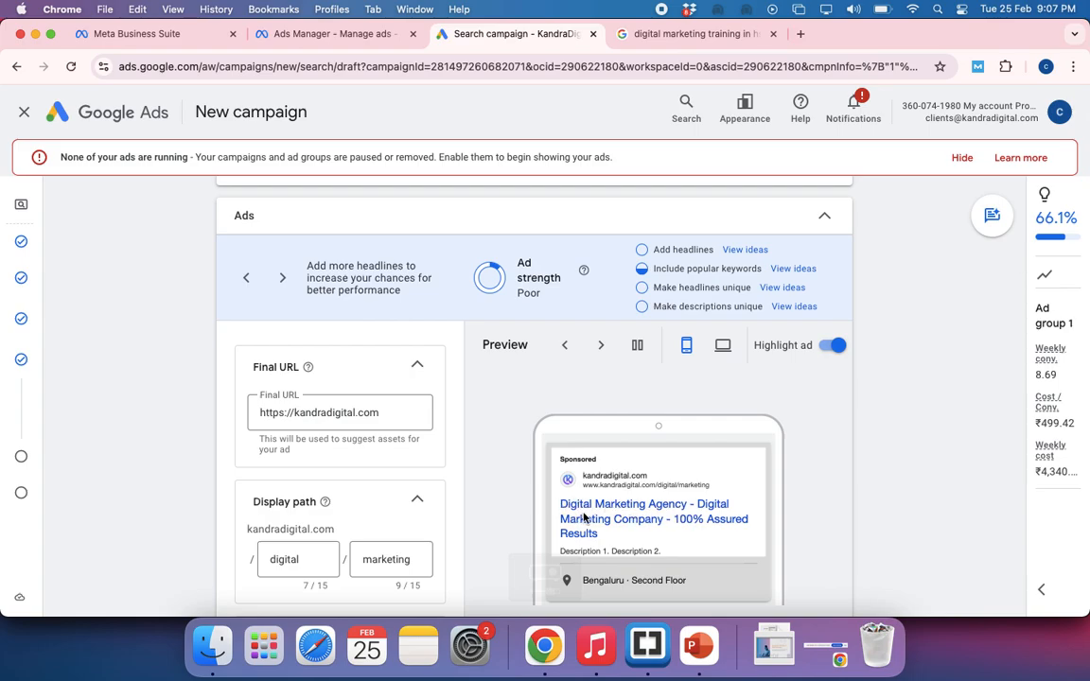
pyautogui.scroll(-8, 419, 524)
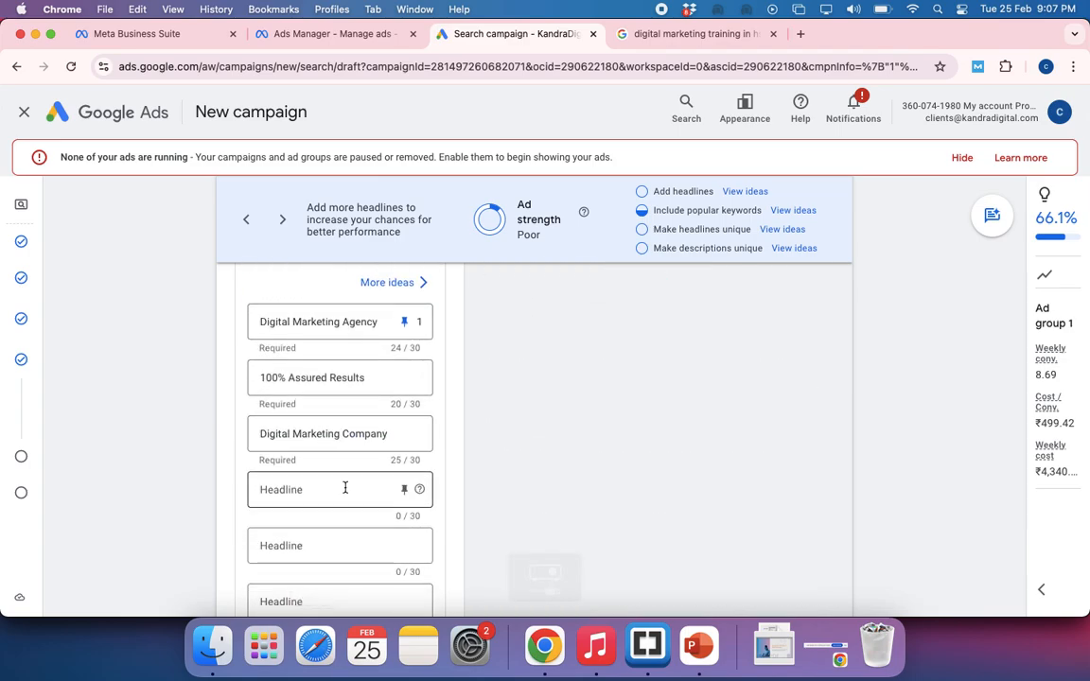
pyautogui.scroll(6, 580, 410)
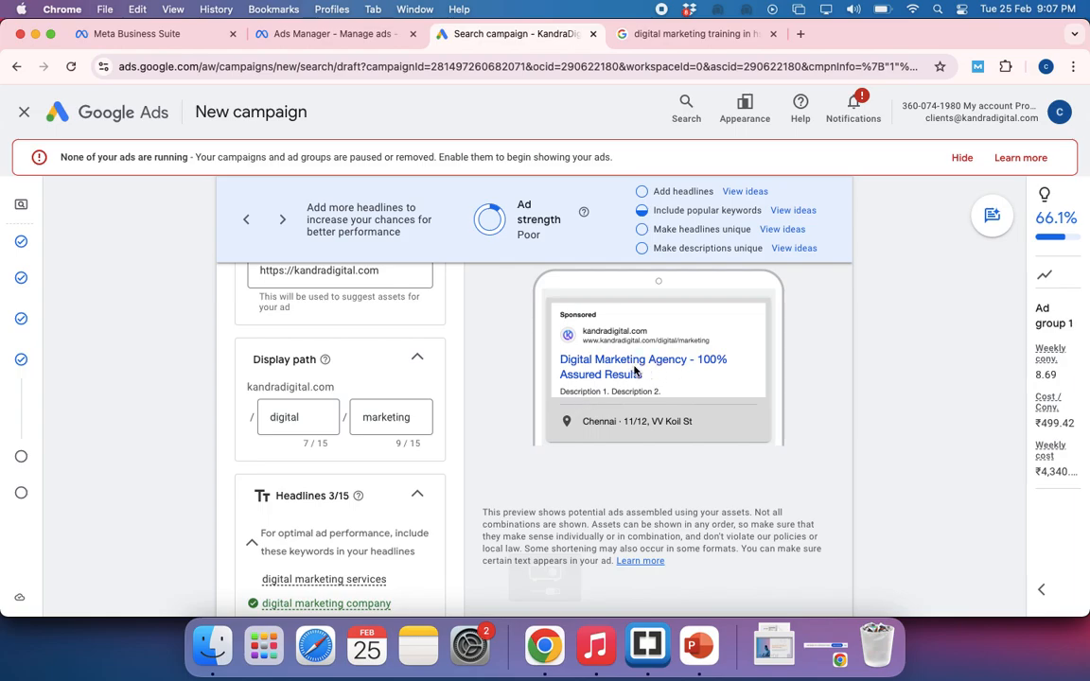
pyautogui.scroll(-6, 597, 487)
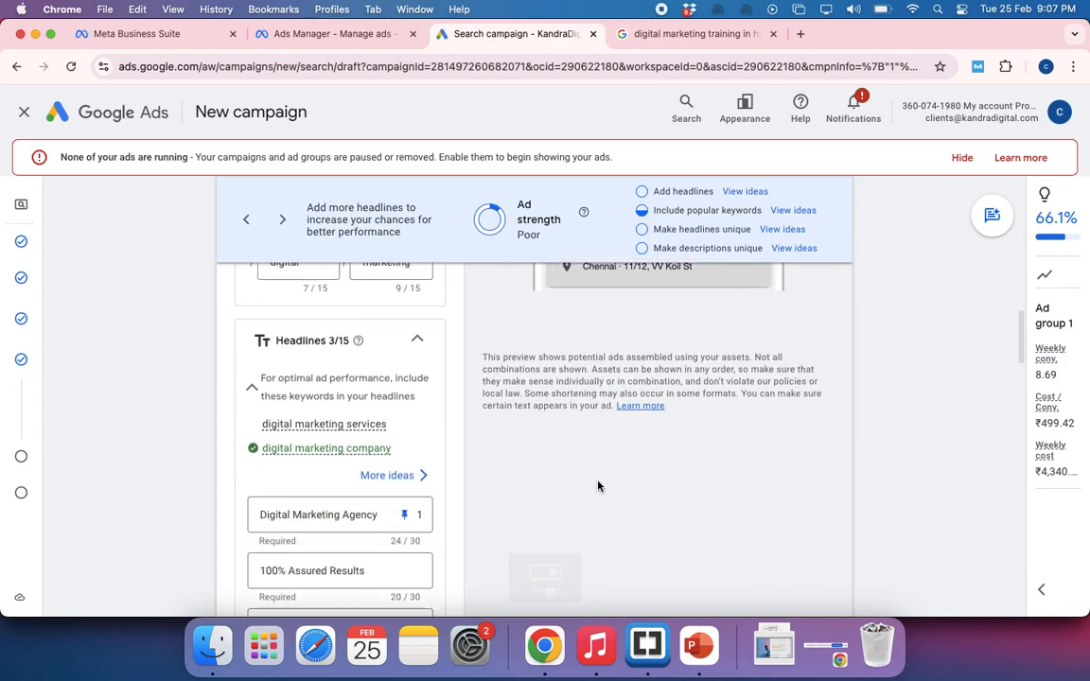
pyautogui.scroll(-1, 568, 464)
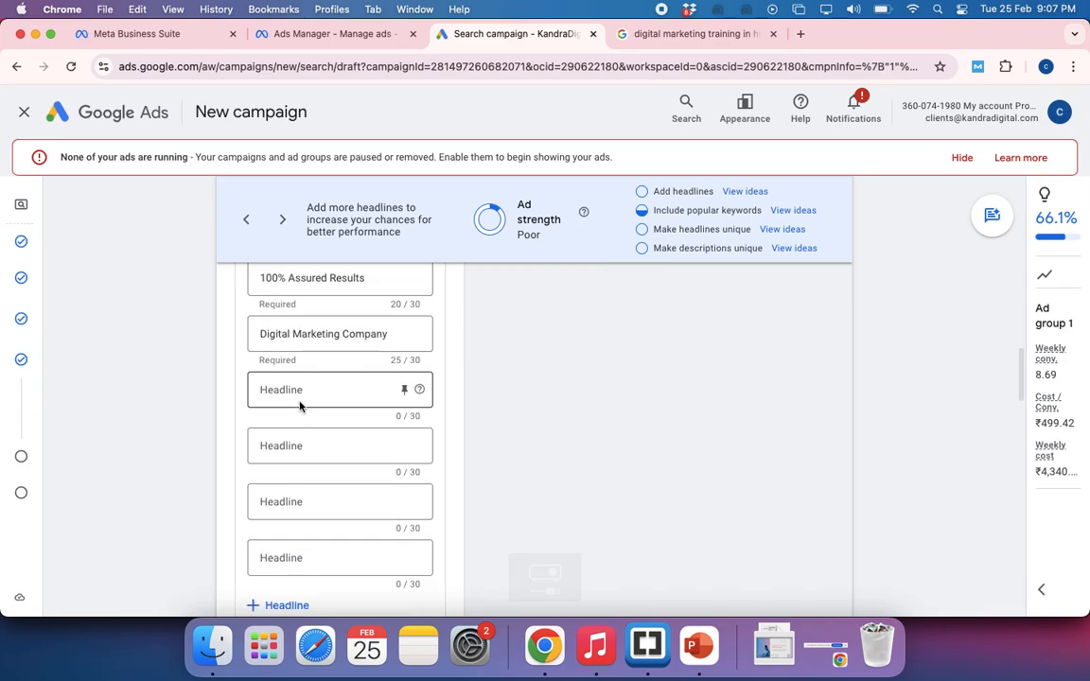
pyautogui.click(291, 389)
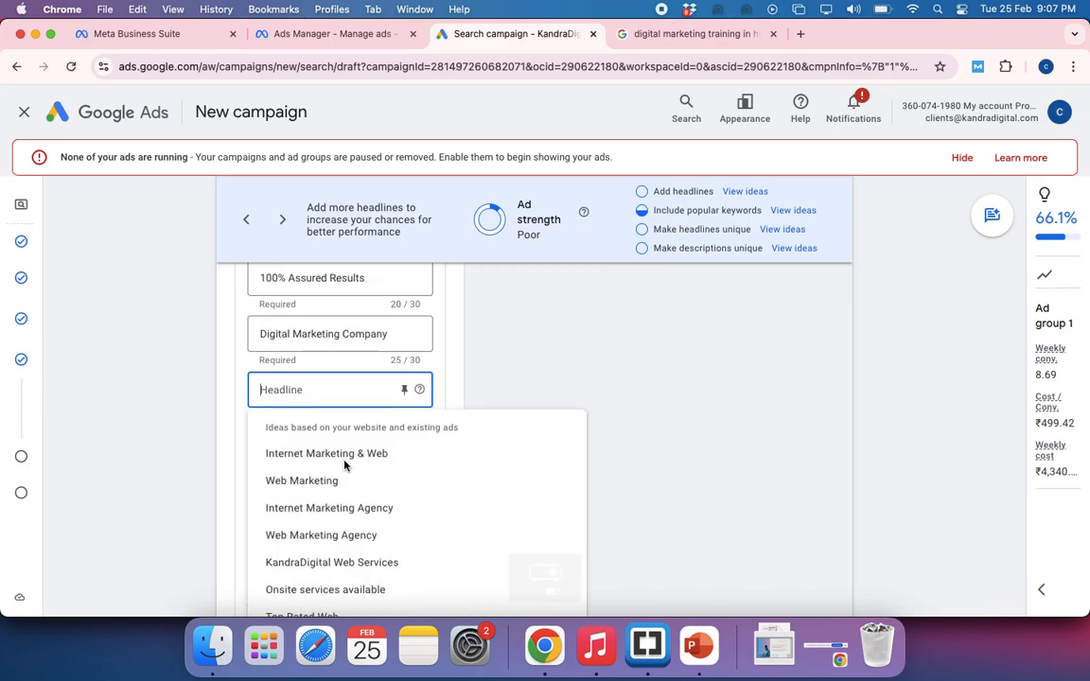
pyautogui.scroll(-3, 342, 525)
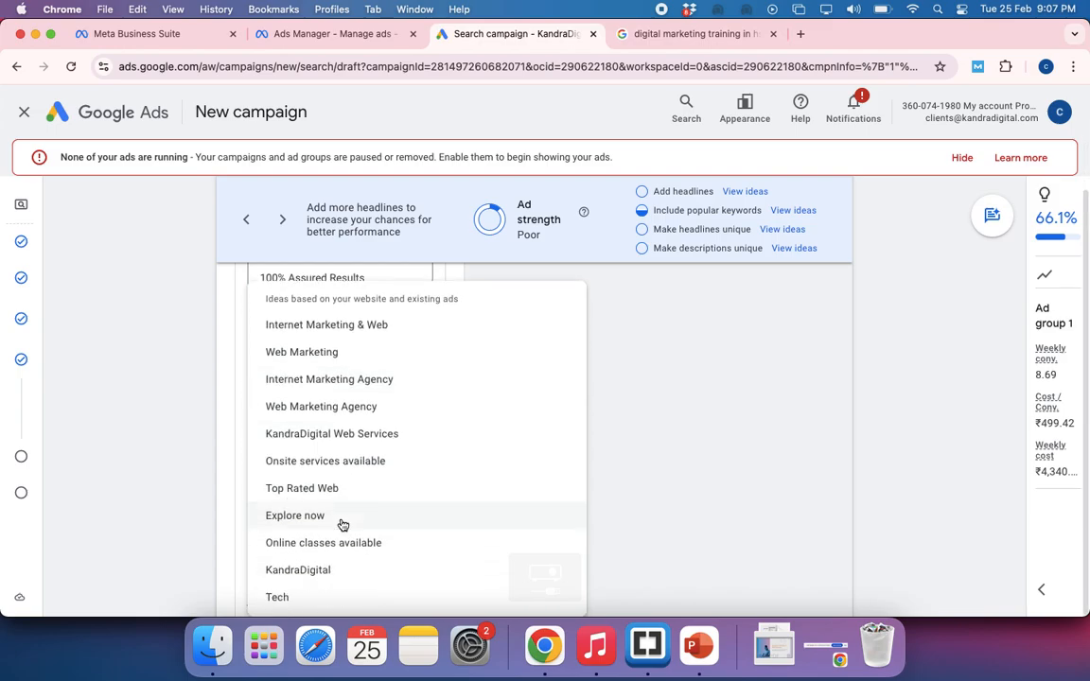
pyautogui.scroll(3, 343, 525)
pyautogui.write('M')
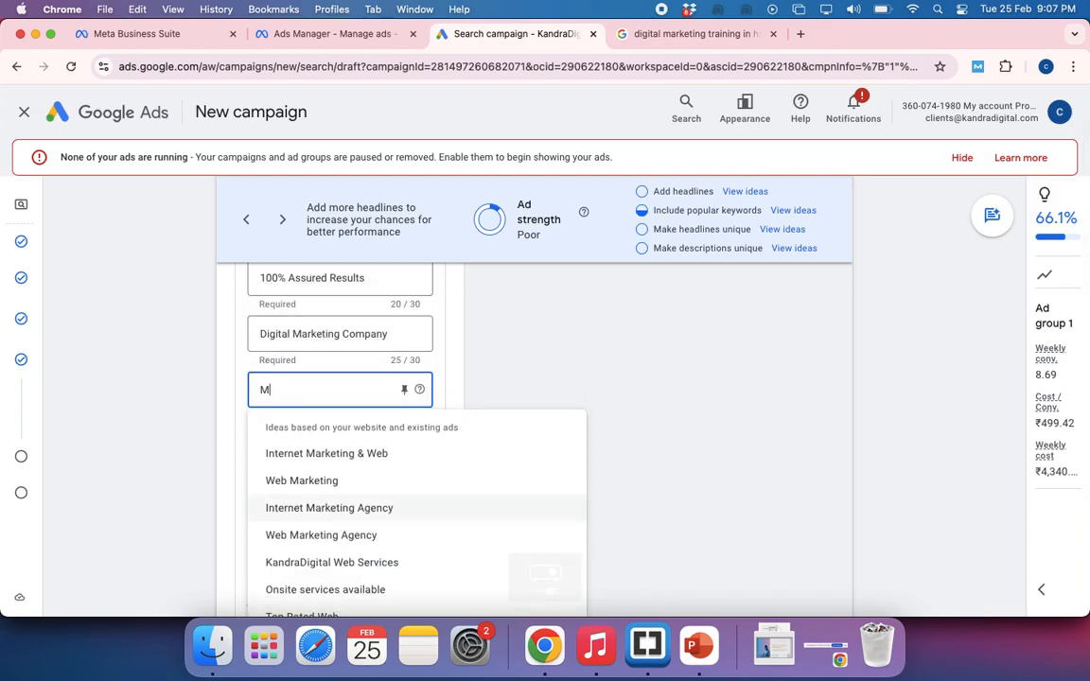
pyautogui.write('ost Pref')
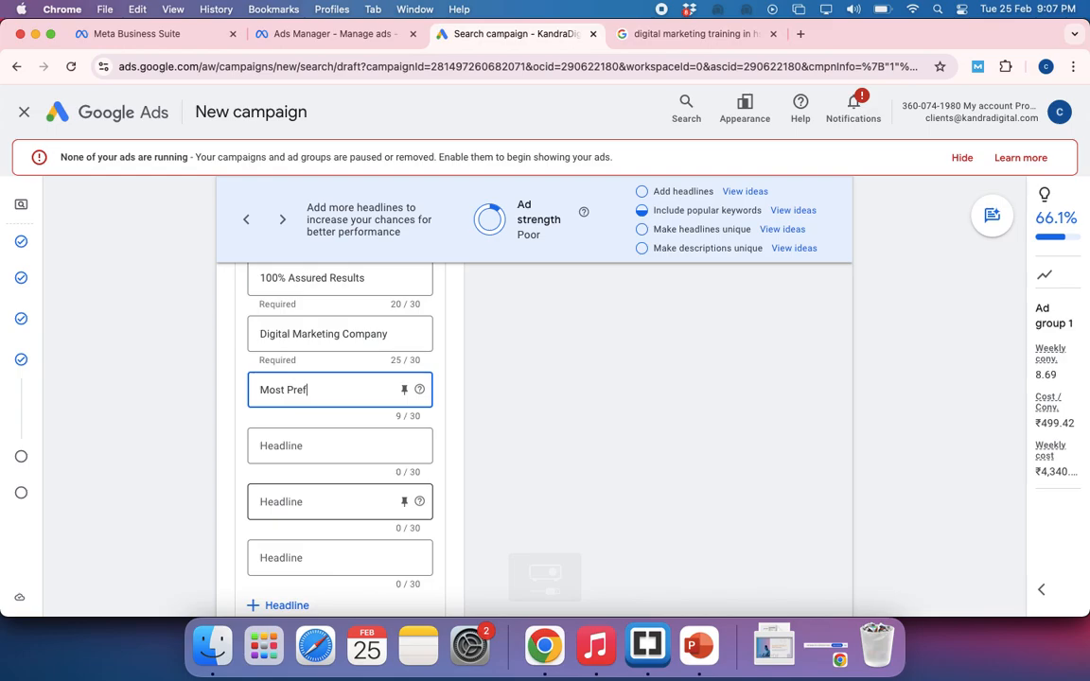
pyautogui.write('erred Age')
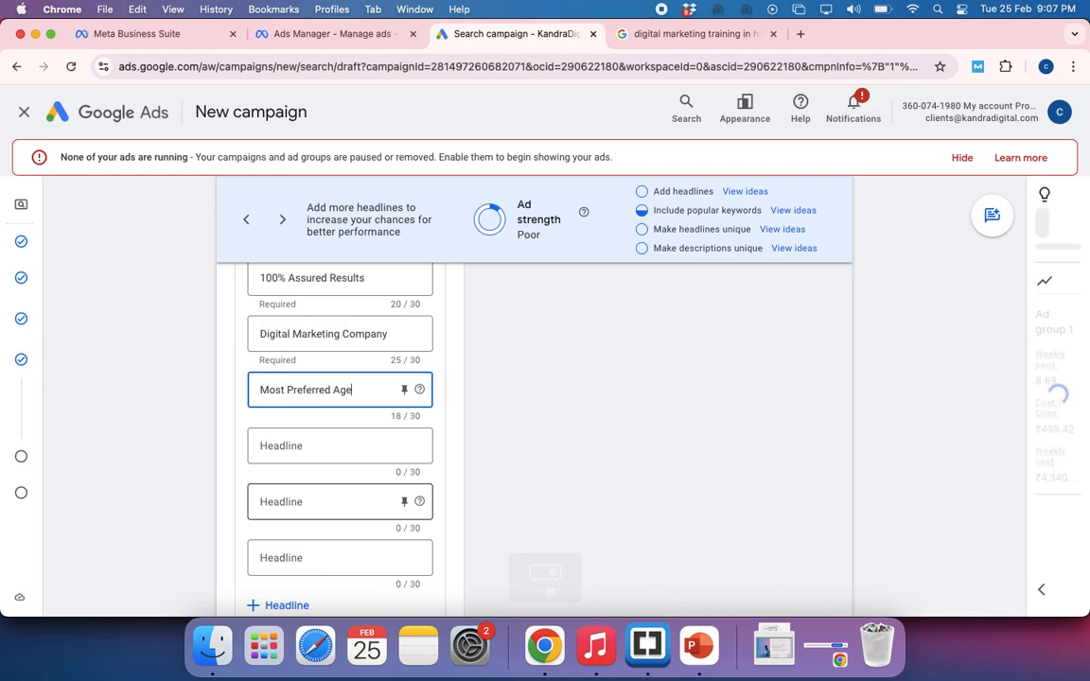
pyautogui.write('ncy')
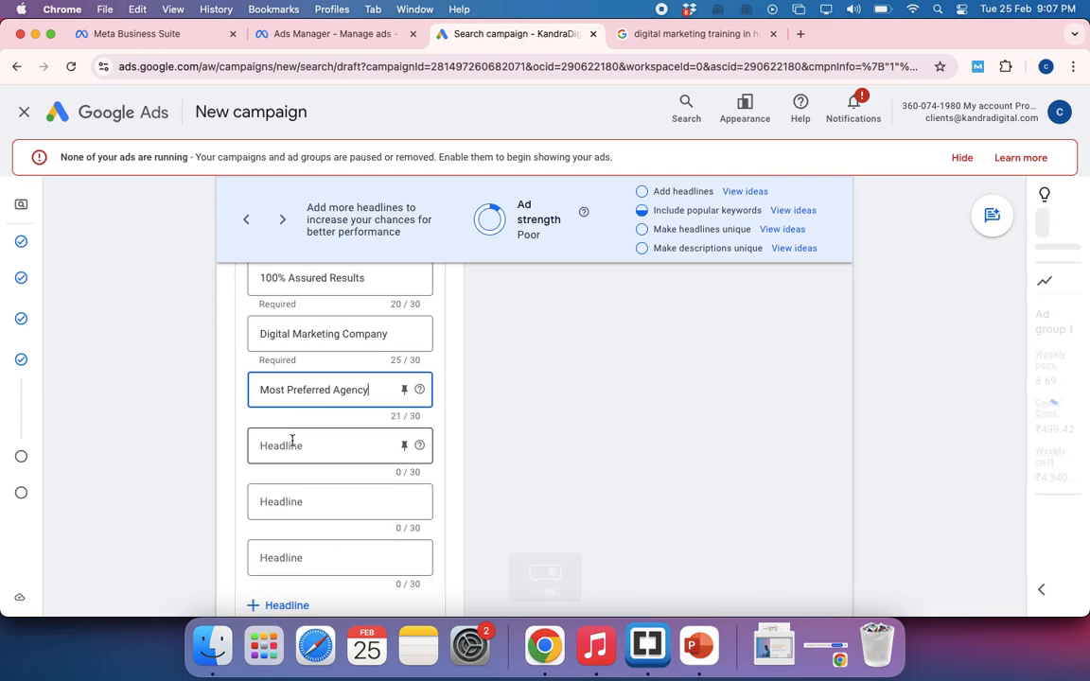
# Add Highest CLietn Retention as the fifth headline of the ad
pyautogui.click(291, 441)
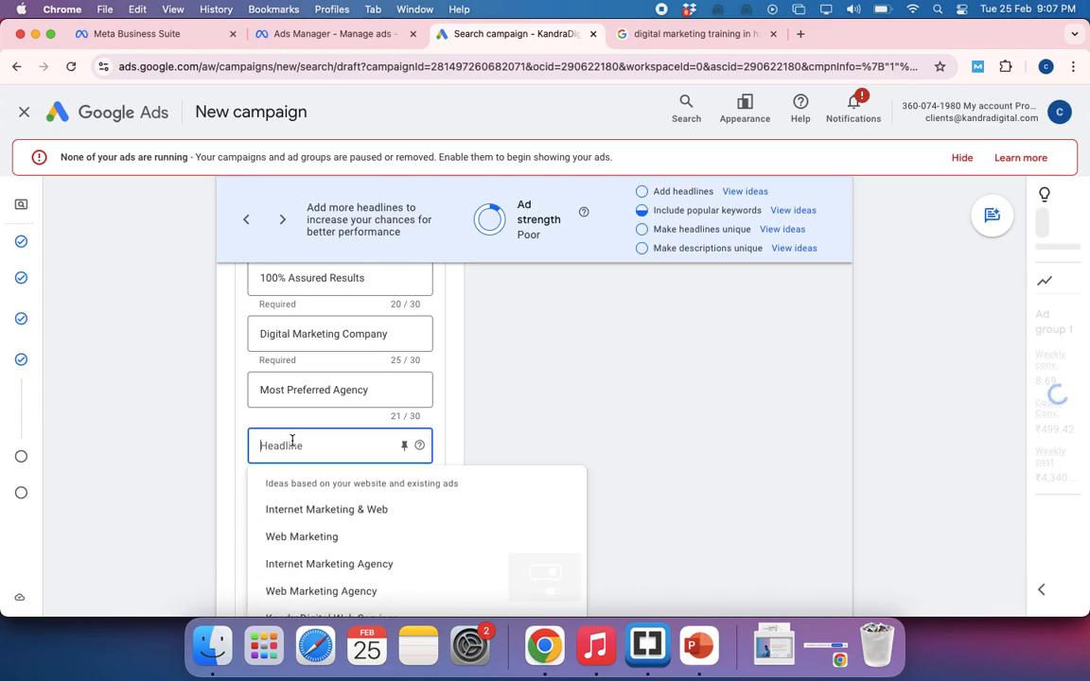
pyautogui.write('Highest C')
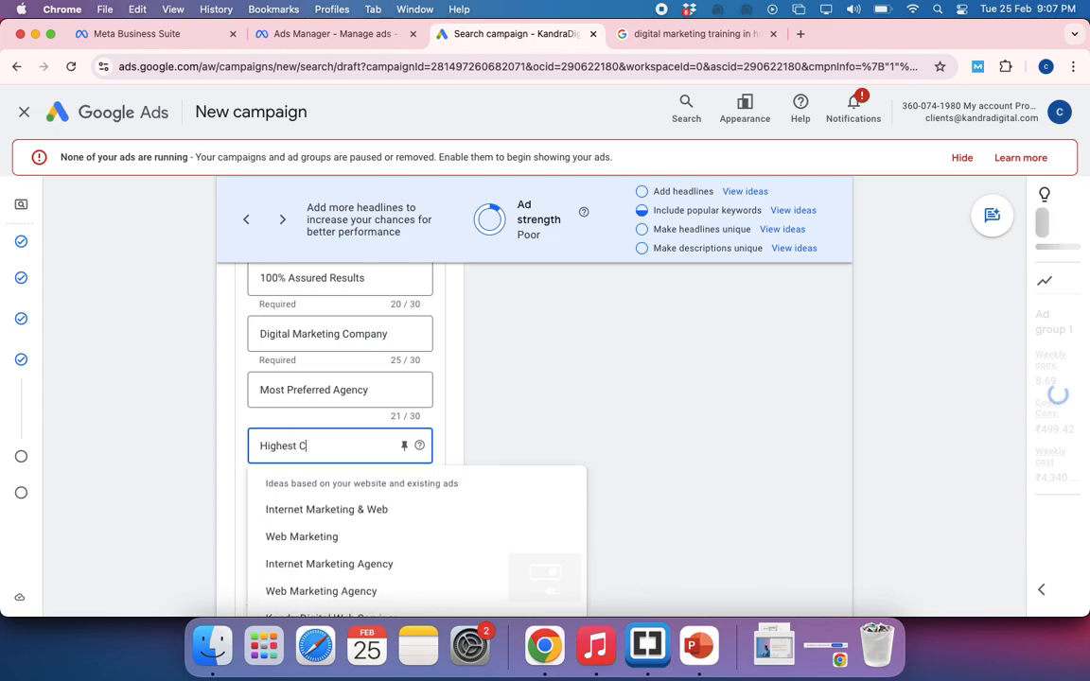
pyautogui.write('Lietn R')
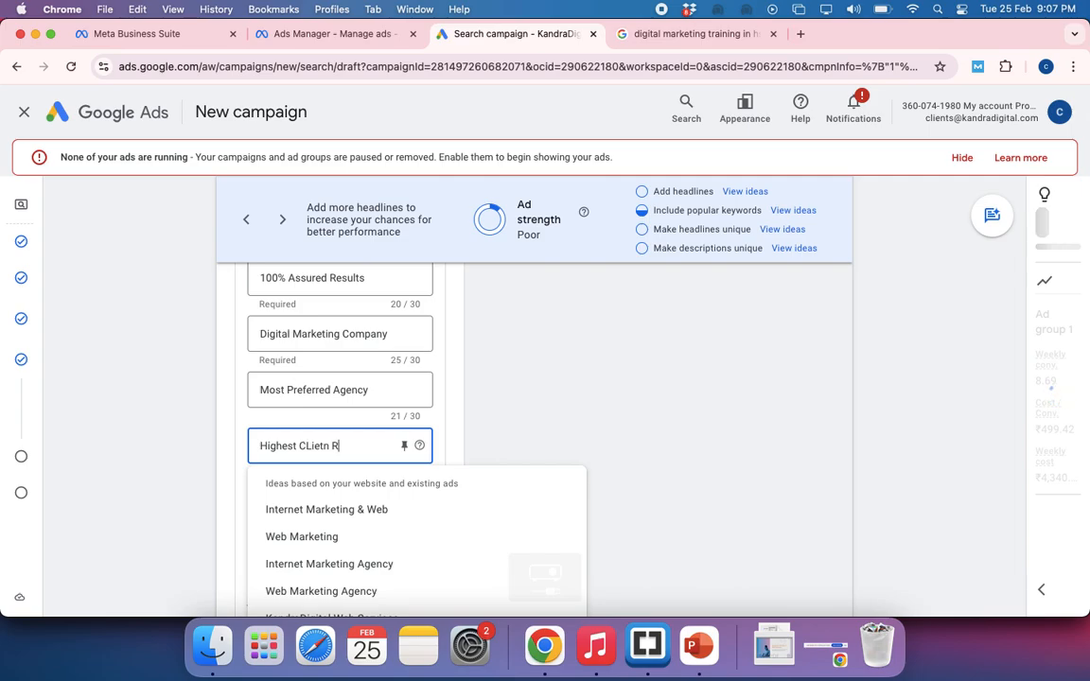
pyautogui.write('etention')
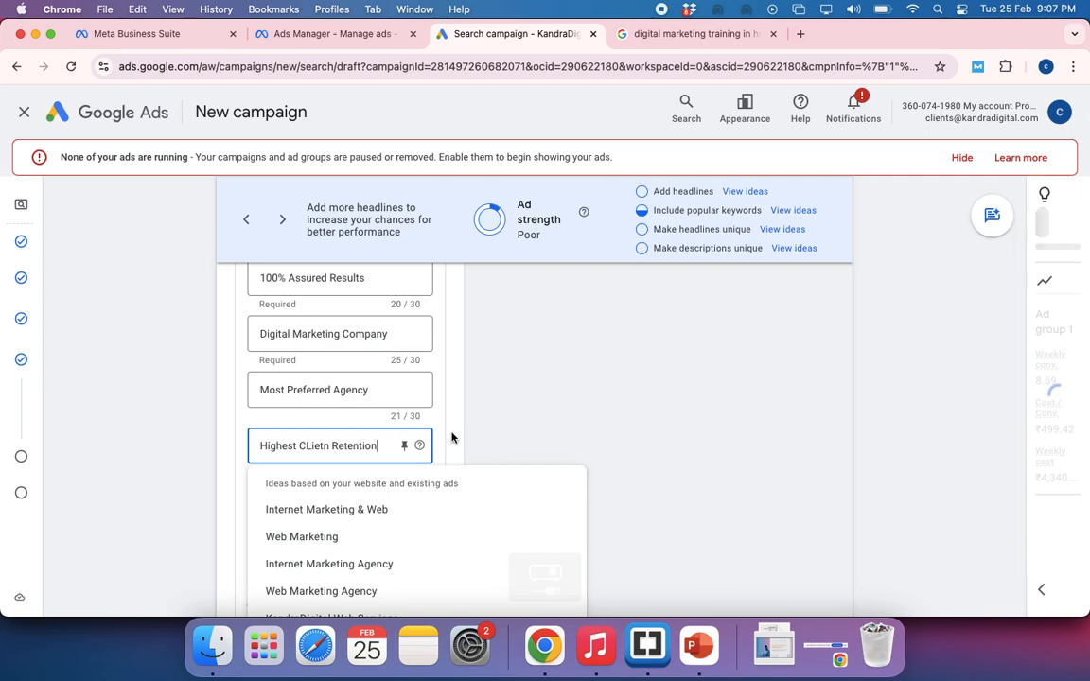
pyautogui.click(451, 437)
# Add Works On Well Defined KPIS as the sixth headline of the ad
pyautogui.scroll(-2, 296, 503)
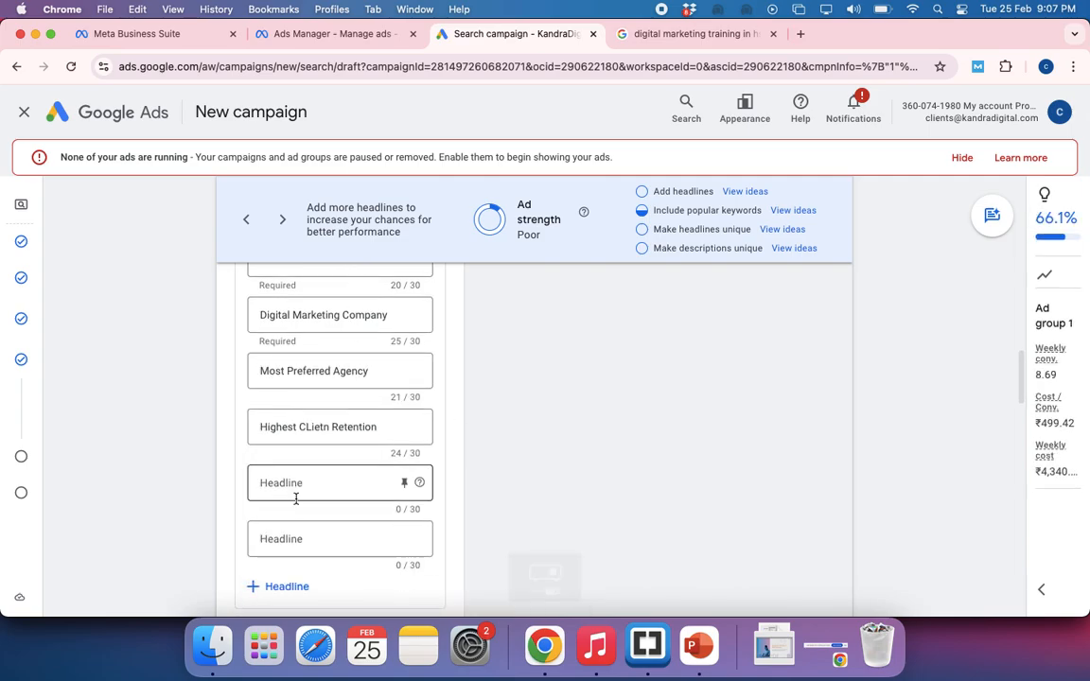
pyautogui.click(284, 436)
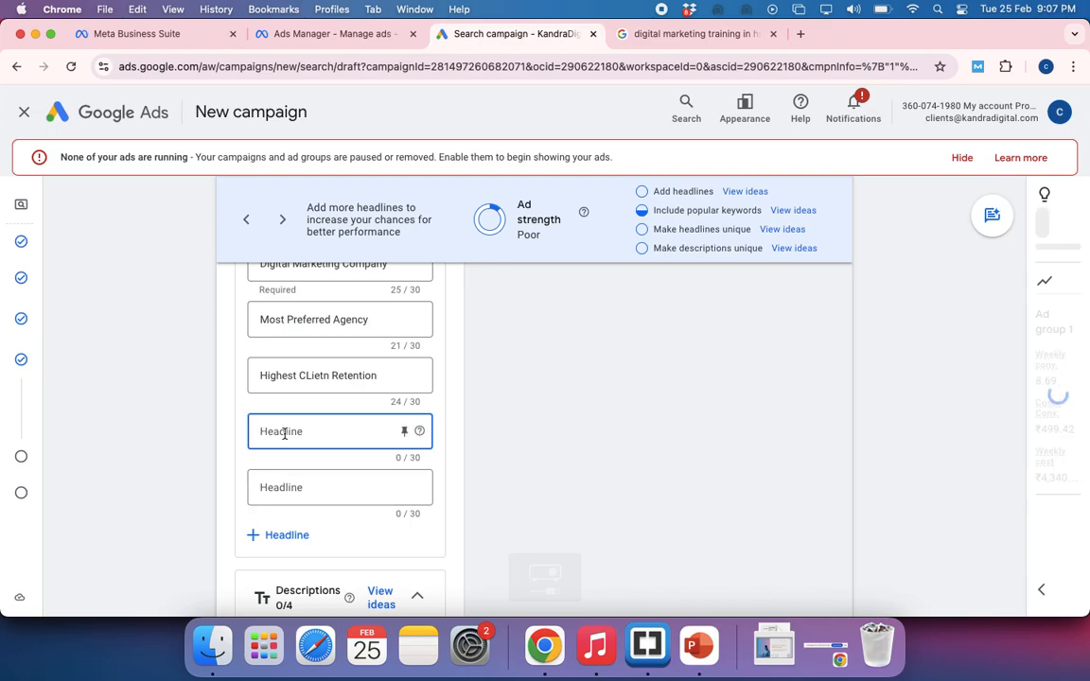
pyautogui.write('Works On We')
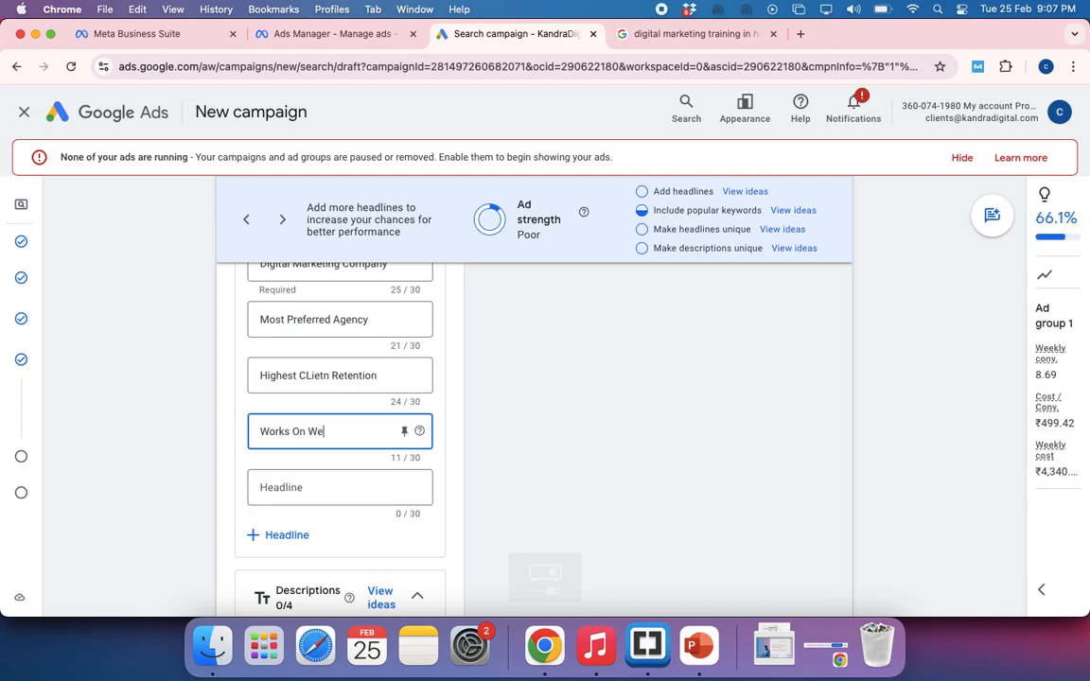
pyautogui.write('ll Defined KPIS')
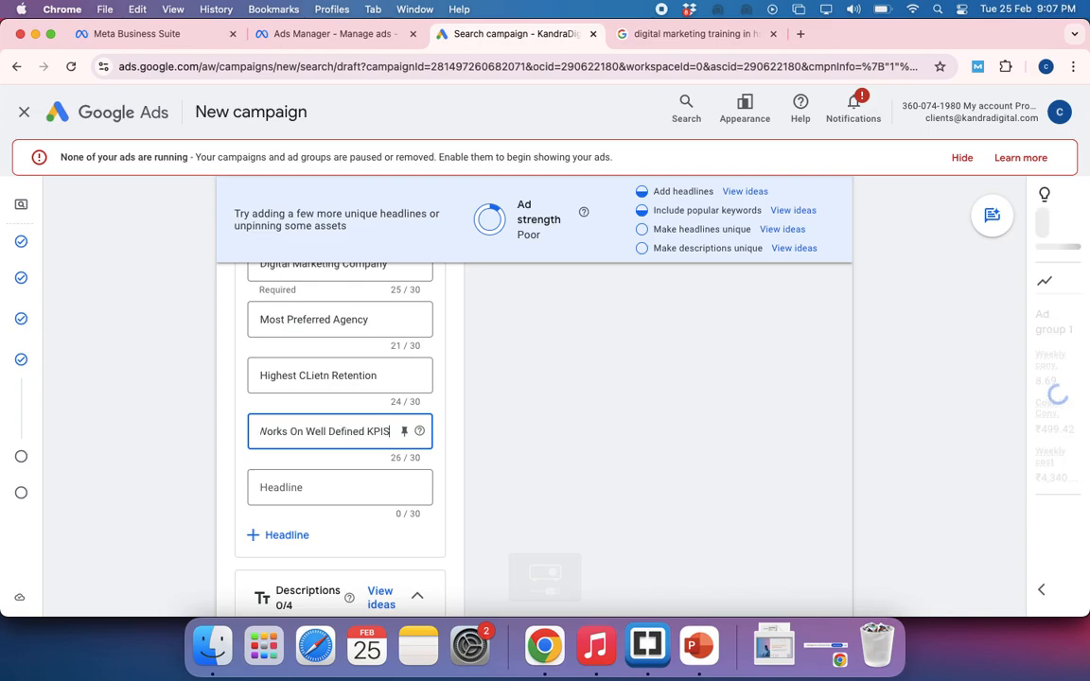
# Add Most Suggested Agency as the seventh headline of the ad
pyautogui.click(284, 488)
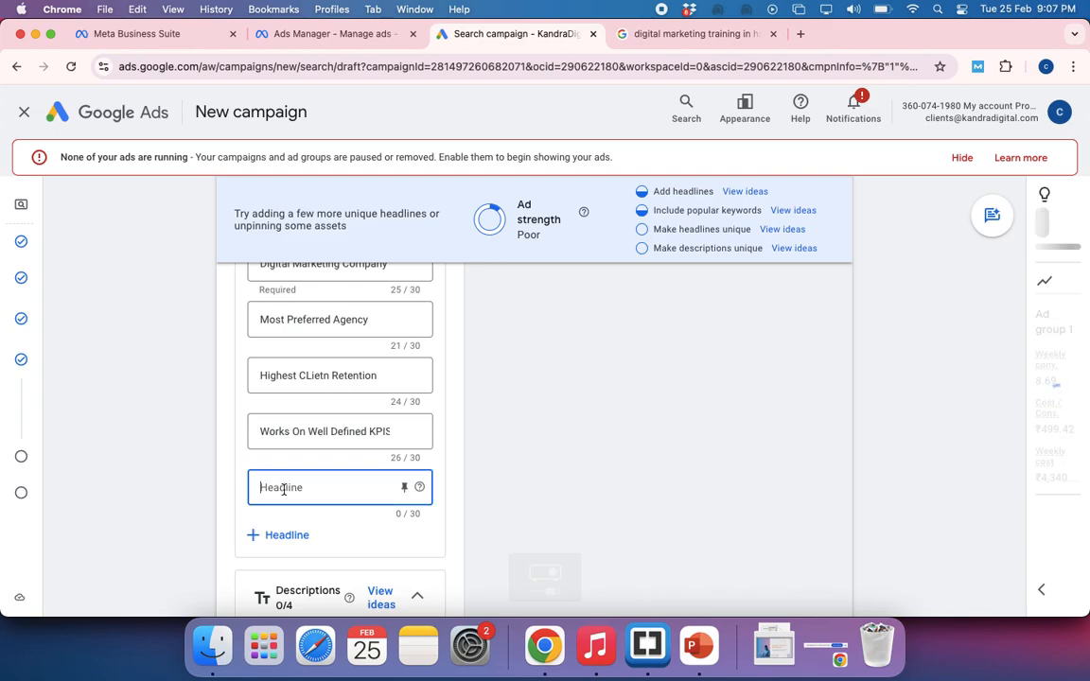
pyautogui.write('Mos')
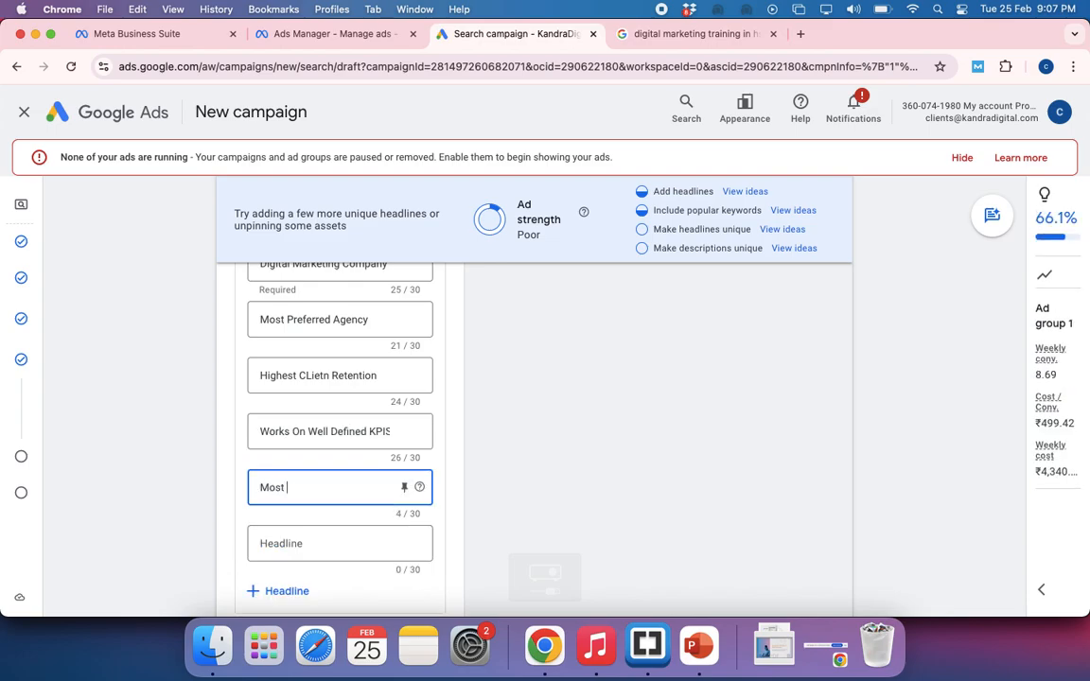
pyautogui.write('t Suggested')
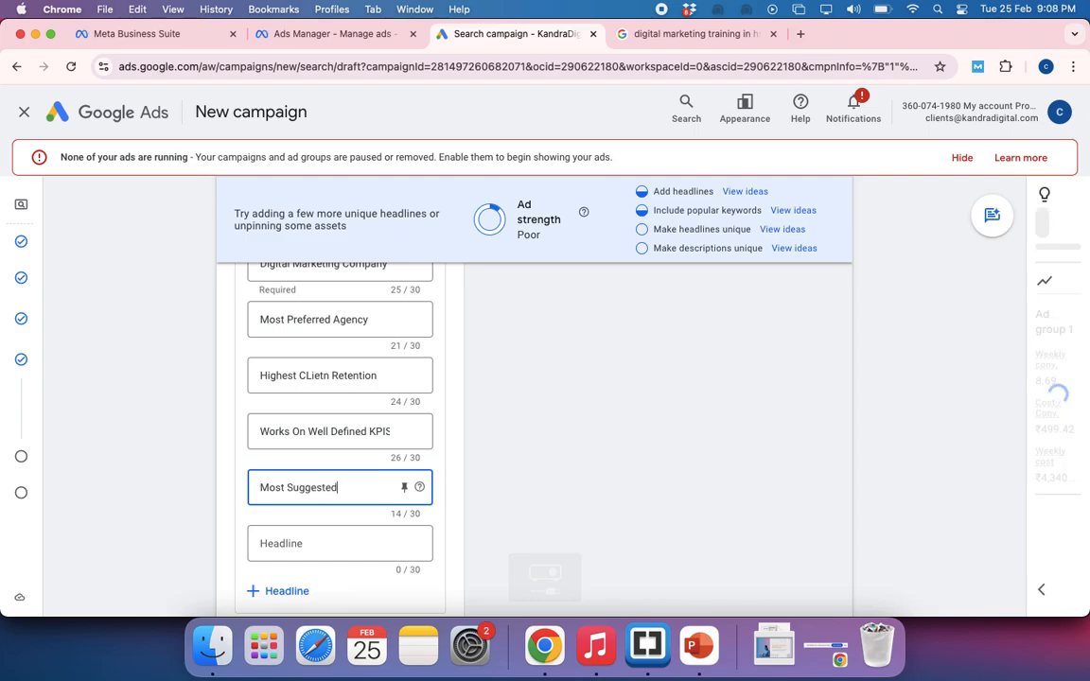
pyautogui.write(' Agency')
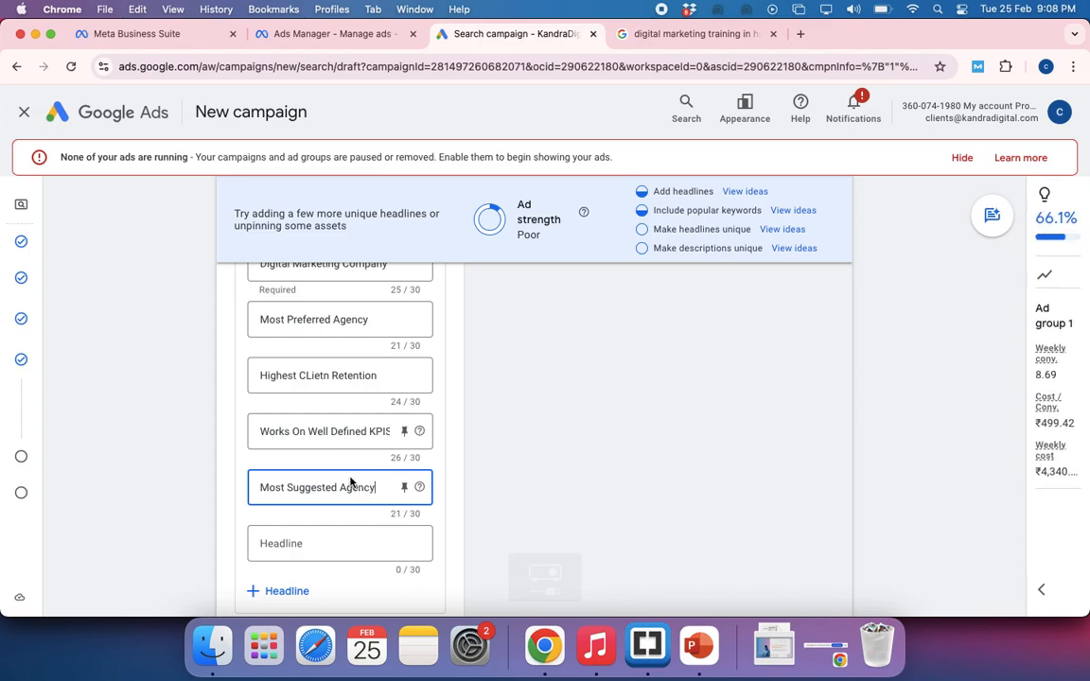
# Examine how the pinned first headline and the other headlines combine in the ad preview
pyautogui.scroll(5, 353, 487)
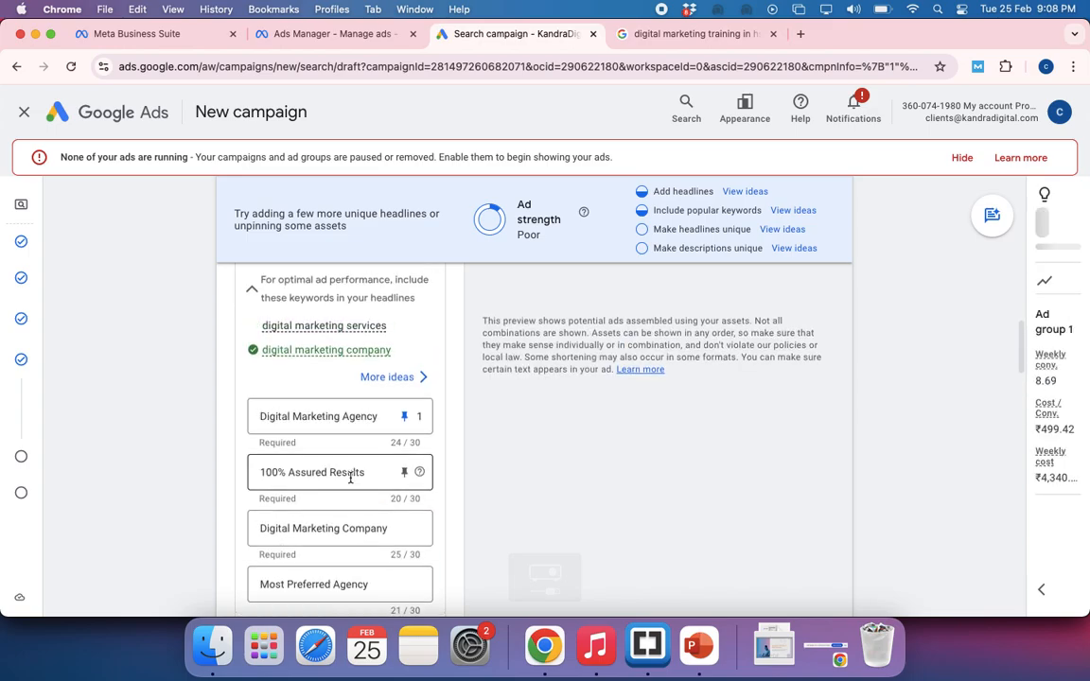
pyautogui.scroll(5, 351, 483)
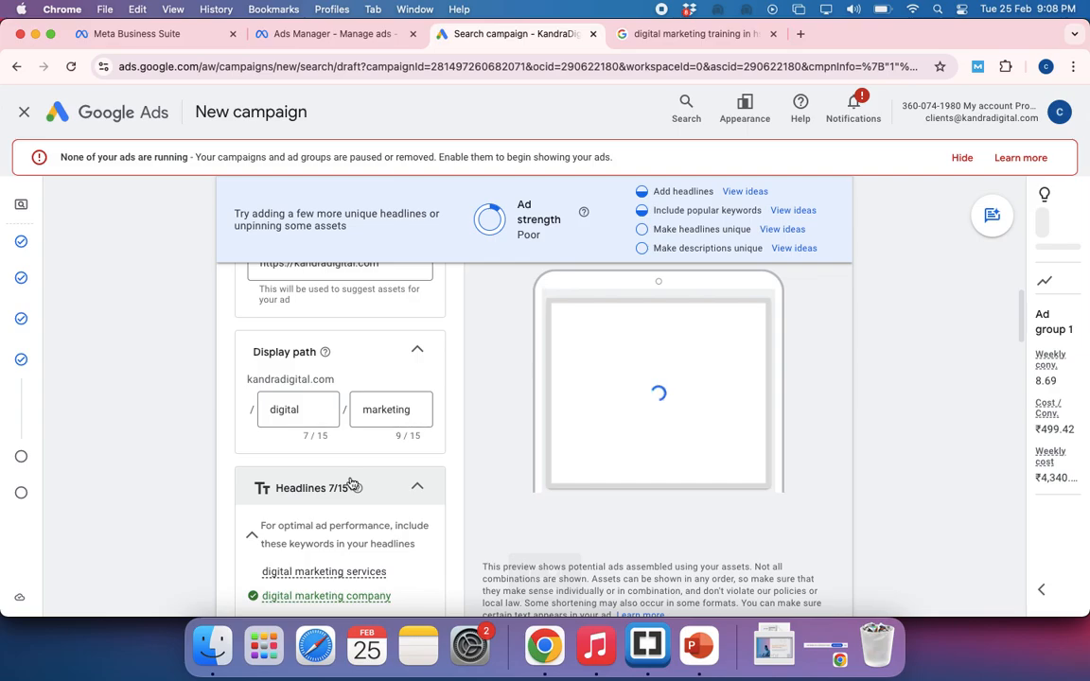
pyautogui.scroll(4, 659, 422)
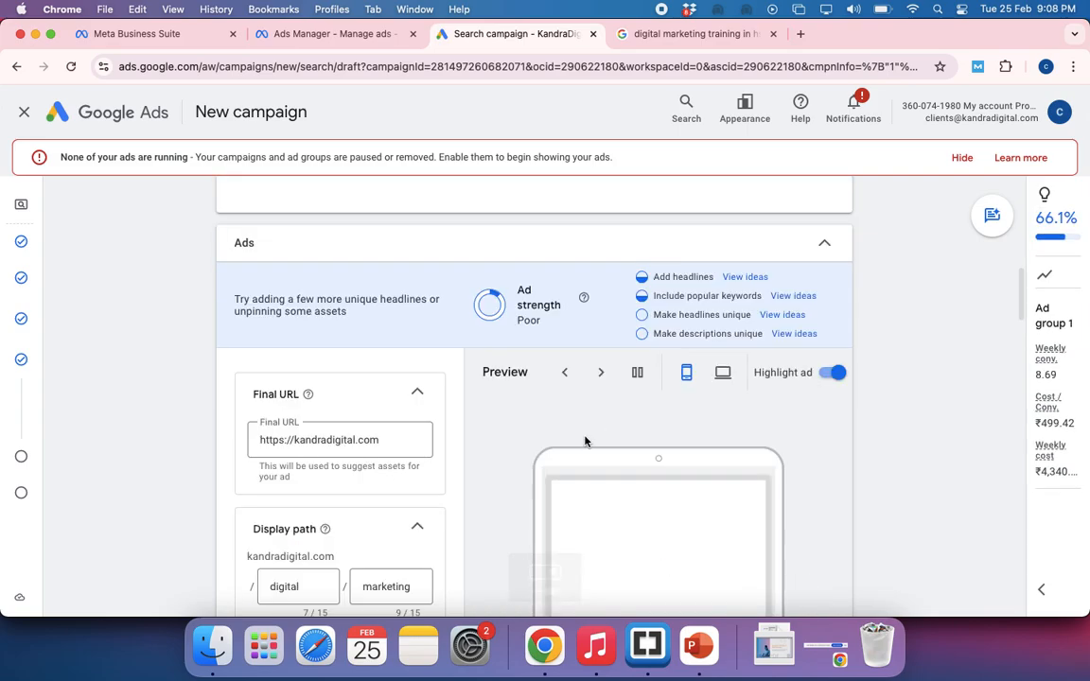
pyautogui.scroll(3, 585, 442)
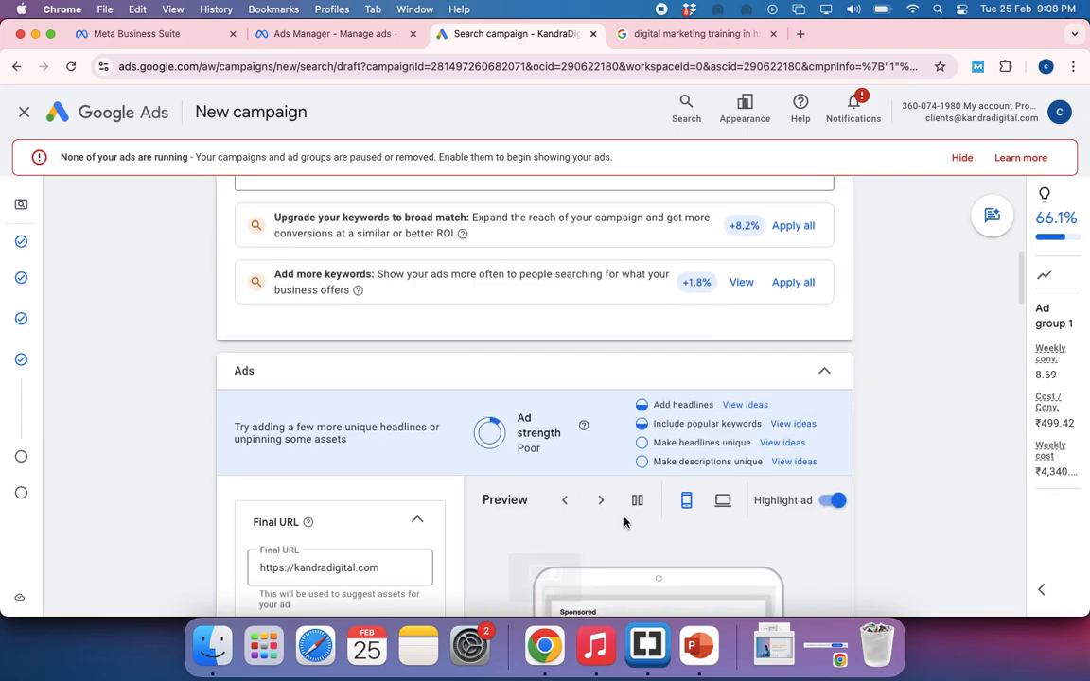
pyautogui.scroll(1, 623, 519)
pyautogui.scroll(-5, 623, 519)
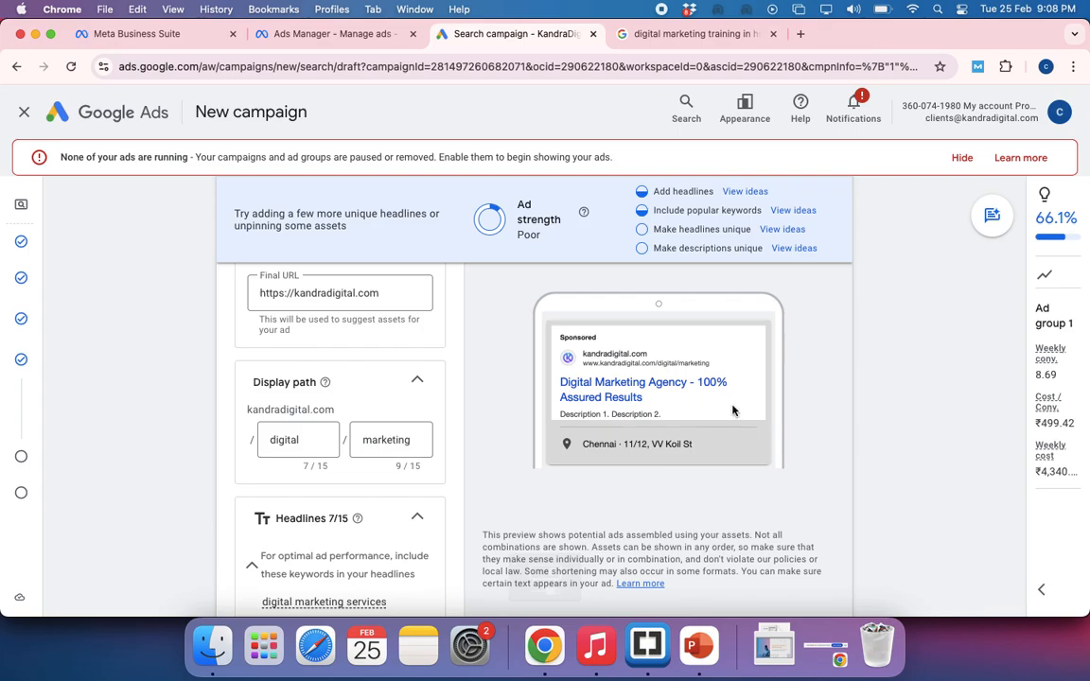
# Use the suggestions A Full-Fledged Digital Marketing Agency Delivering Results At A 100% Success Rate and Trackers, Work Files, And Templates as the two descriptions
pyautogui.scroll(-3, 534, 454)
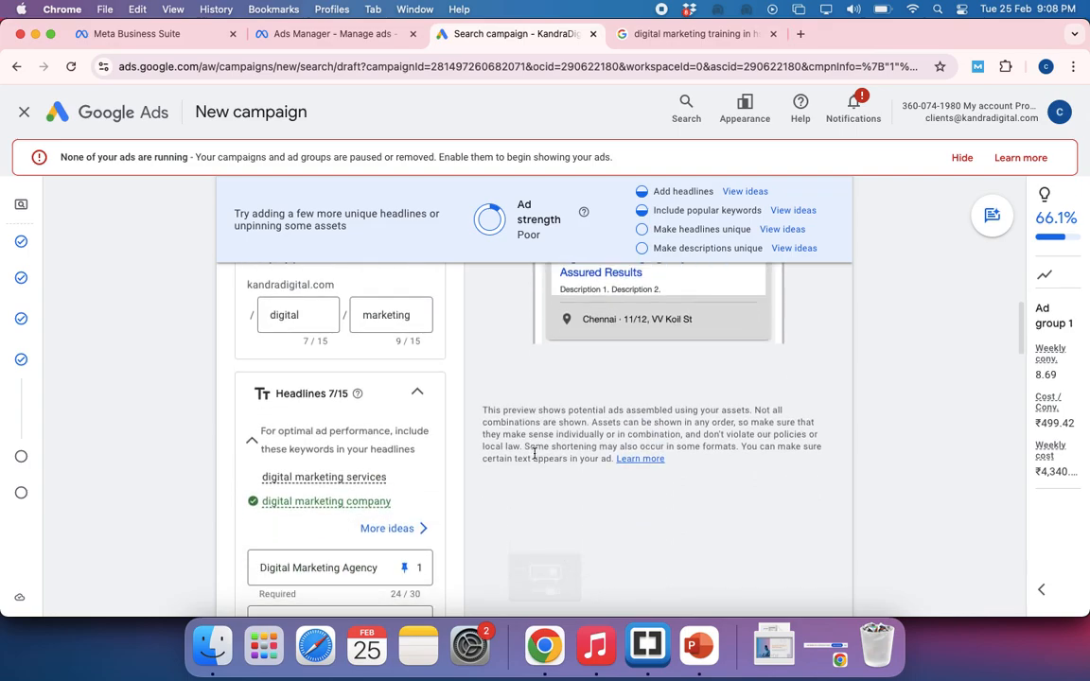
pyautogui.scroll(-10, 534, 455)
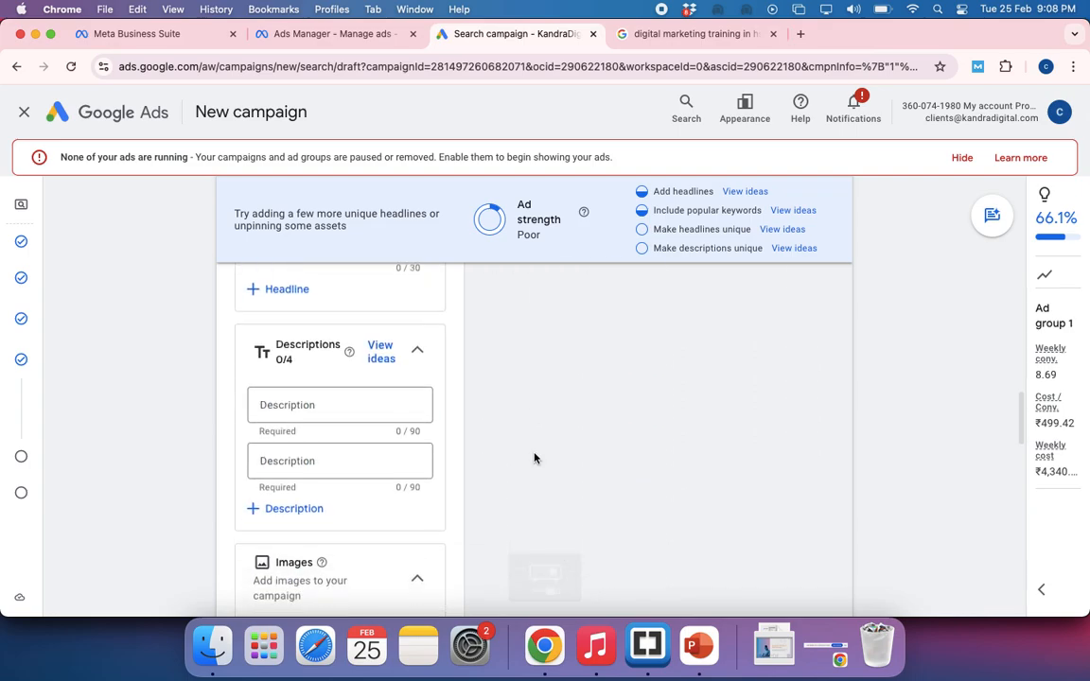
pyautogui.click(355, 404)
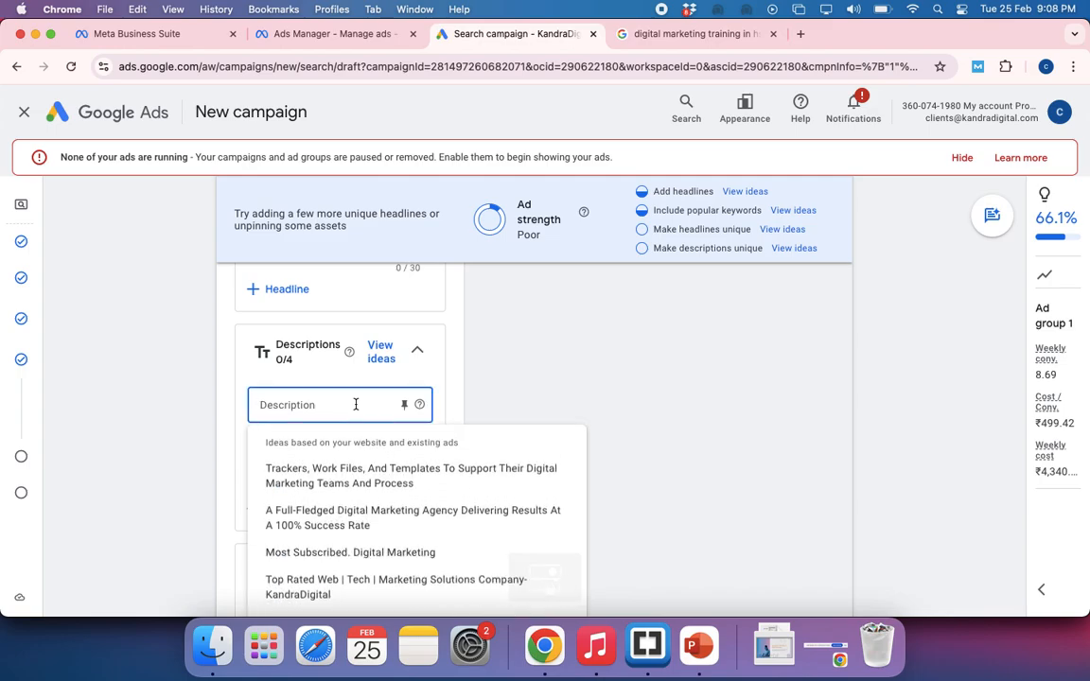
pyautogui.click(329, 527)
pyautogui.click(303, 474)
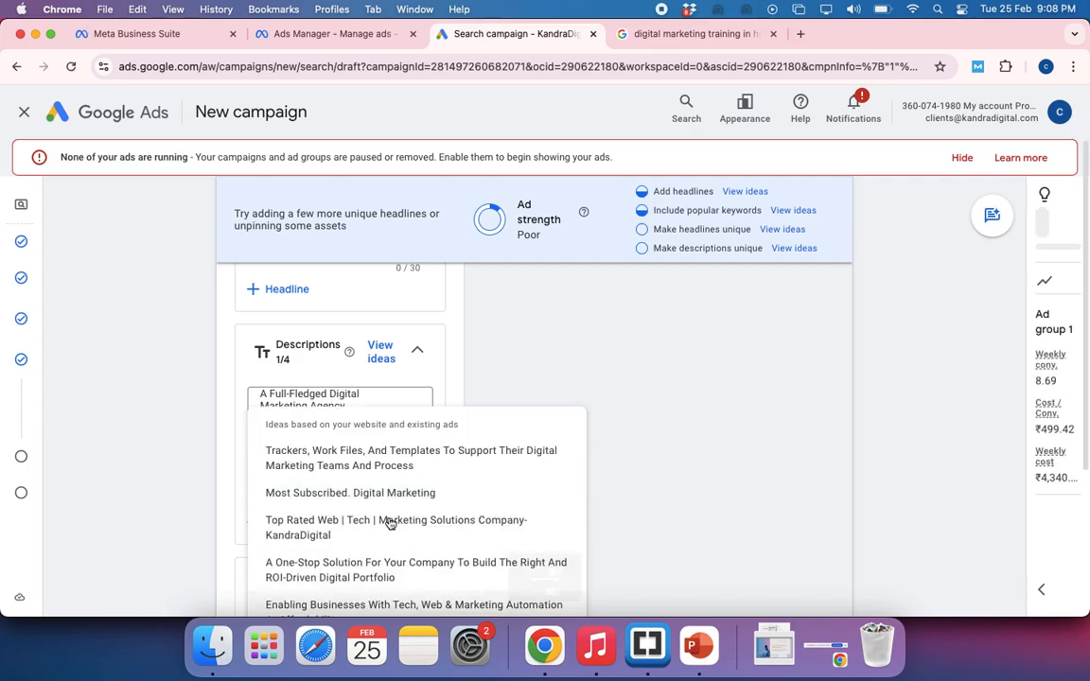
pyautogui.click(362, 457)
# Review the entered headlines and the two required descriptions of the ad
pyautogui.scroll(5, 427, 324)
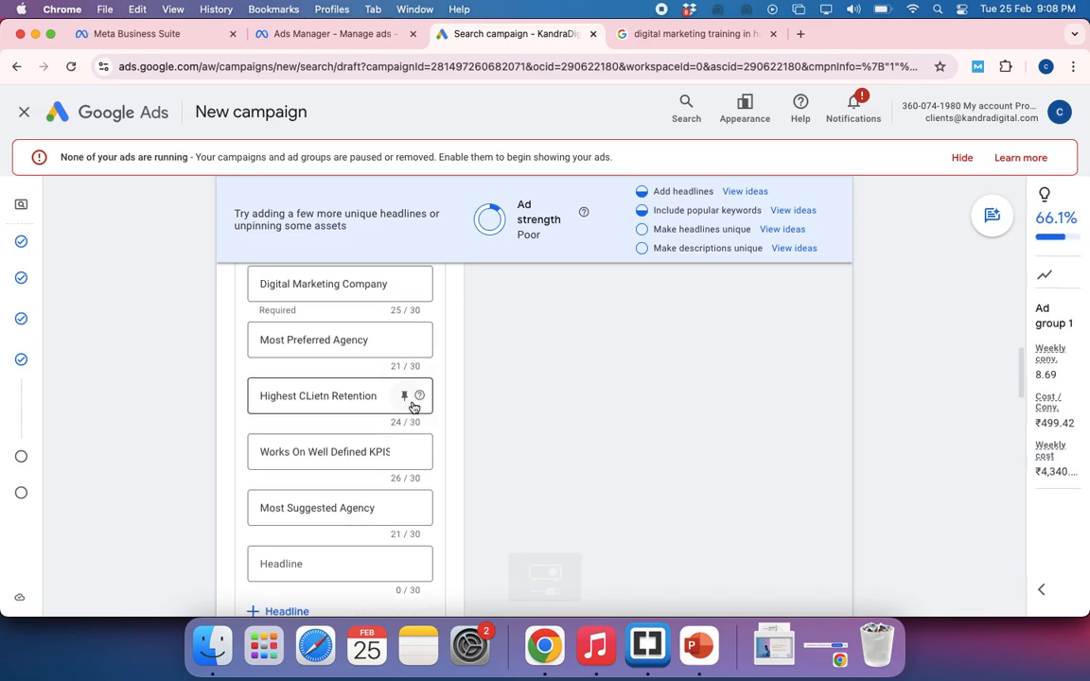
pyautogui.scroll(-1, 413, 407)
pyautogui.scroll(-1, 411, 378)
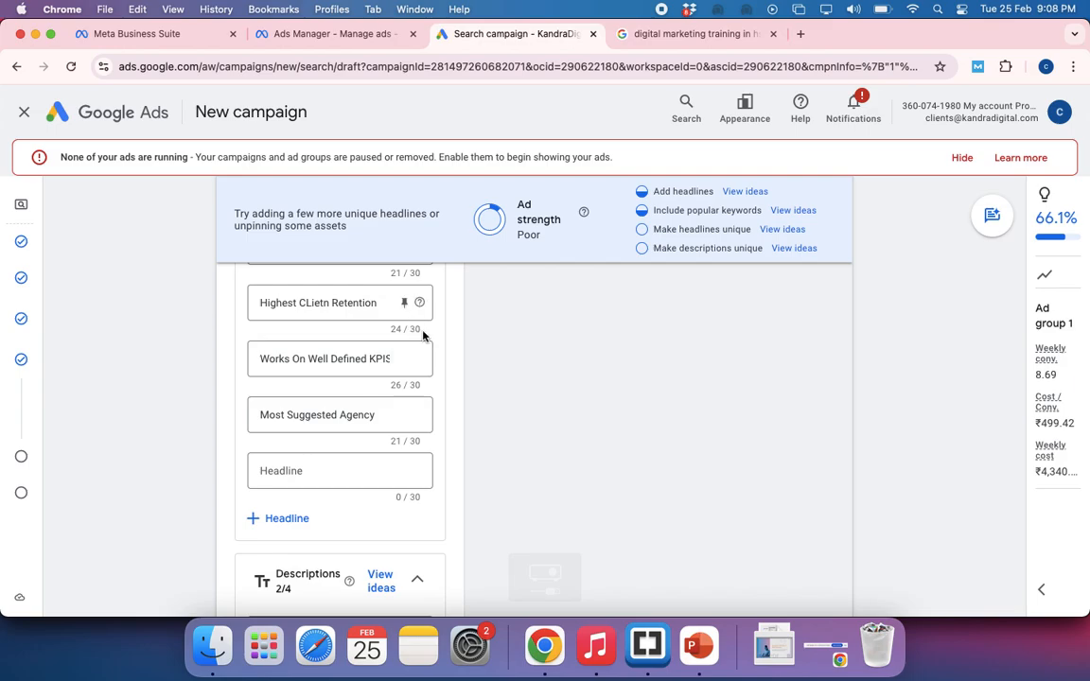
pyautogui.scroll(-2, 389, 421)
pyautogui.scroll(4, 389, 424)
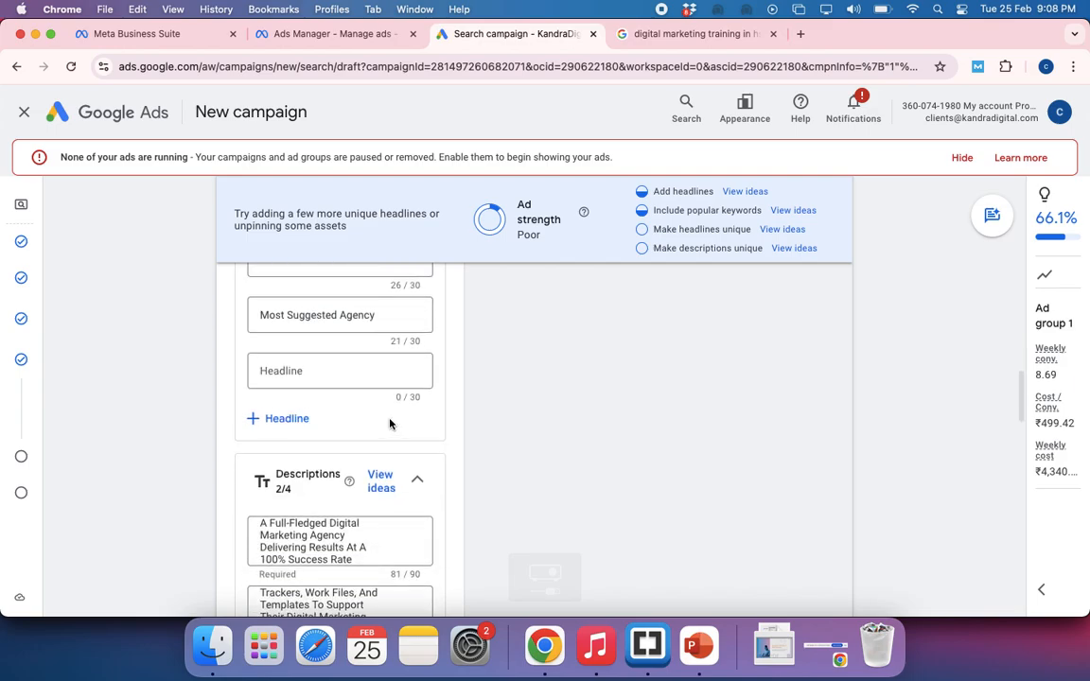
# Use the suggestions A One-Stop Solution For Your Company To Build The Right And ROI-Driven Digital Portfolio and Most Subscribed. Digital Marketing as the third and fourth descriptions
pyautogui.scroll(5, 391, 424)
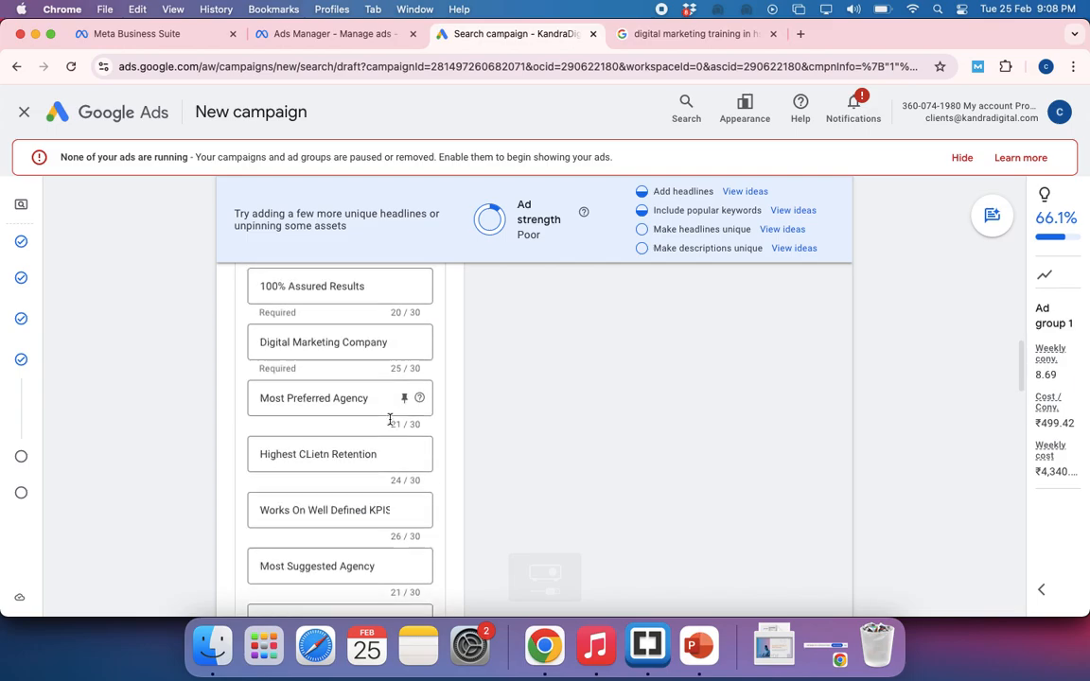
pyautogui.scroll(-6, 391, 424)
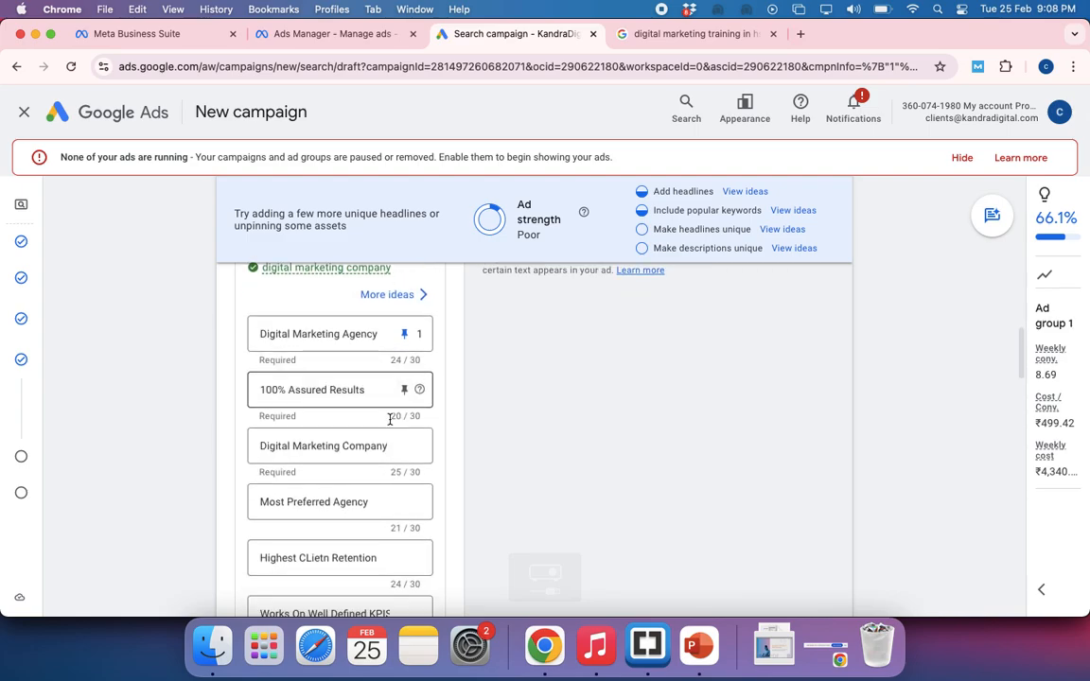
pyautogui.scroll(-6, 391, 424)
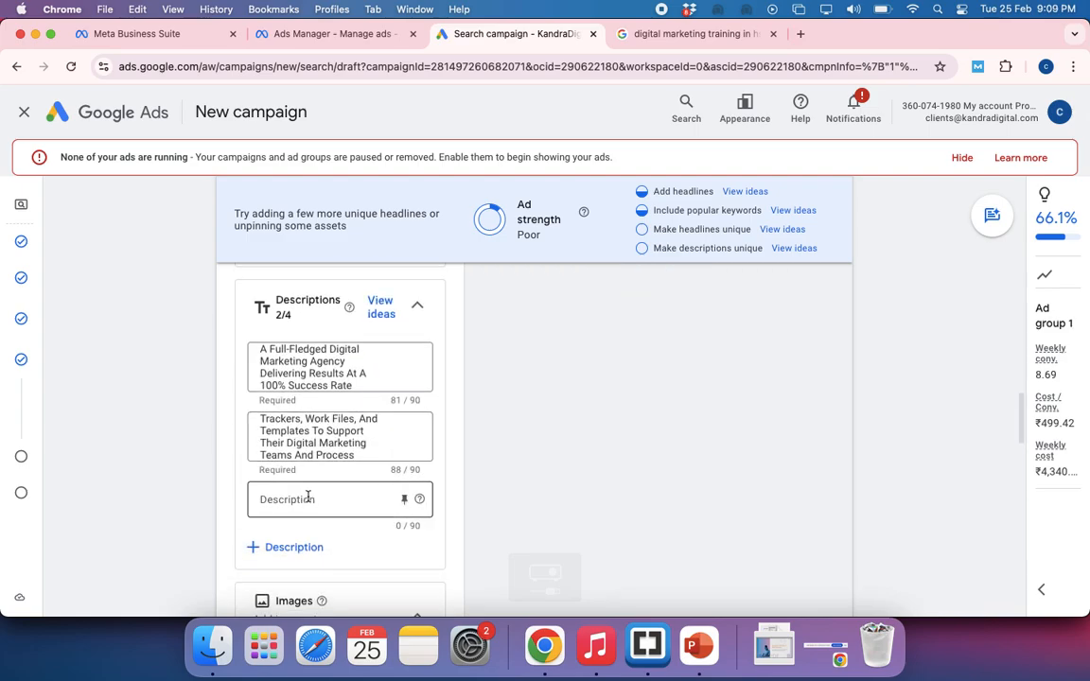
pyautogui.click(307, 498)
pyautogui.scroll(-1, 307, 499)
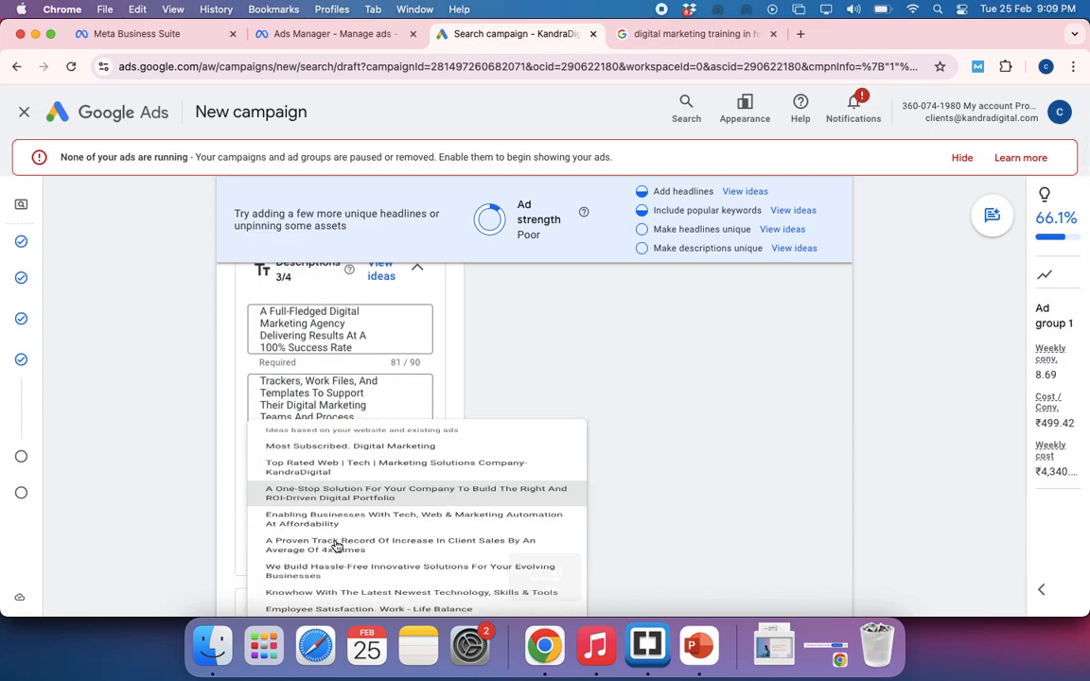
pyautogui.click(336, 546)
pyautogui.click(297, 528)
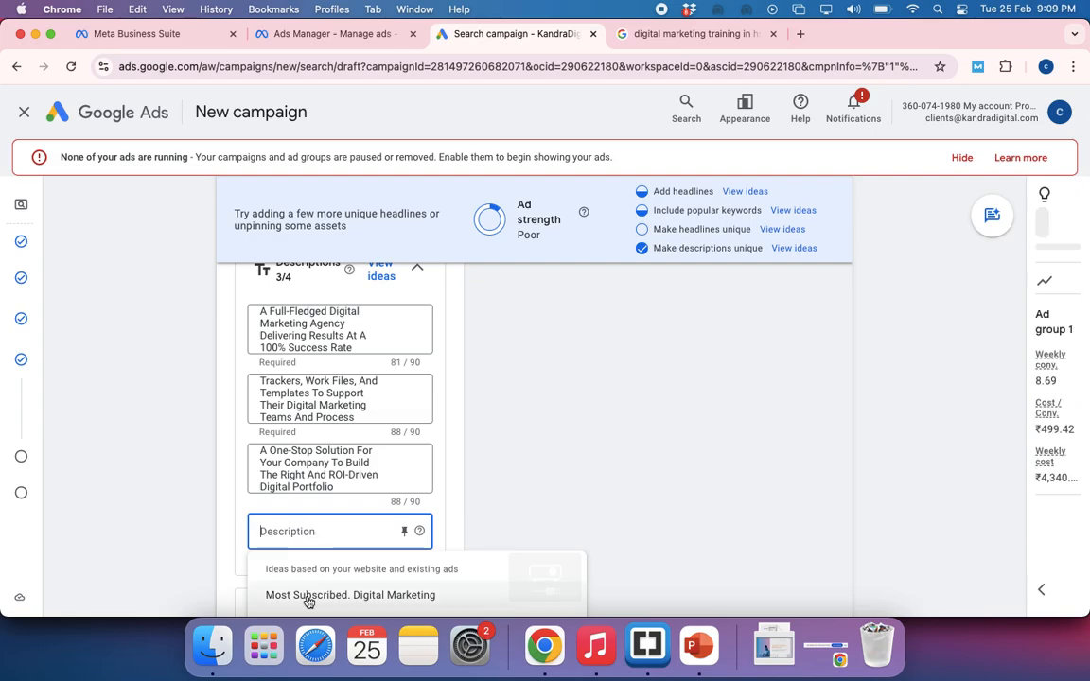
pyautogui.click(308, 594)
pyautogui.scroll(-2, 408, 476)
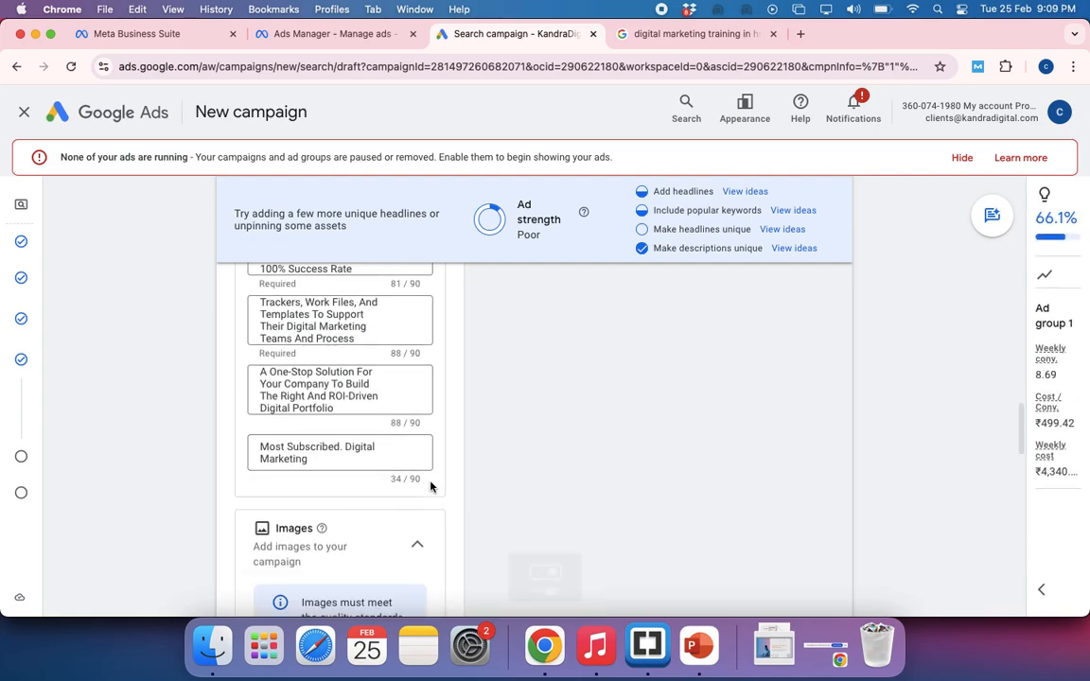
pyautogui.click(328, 460)
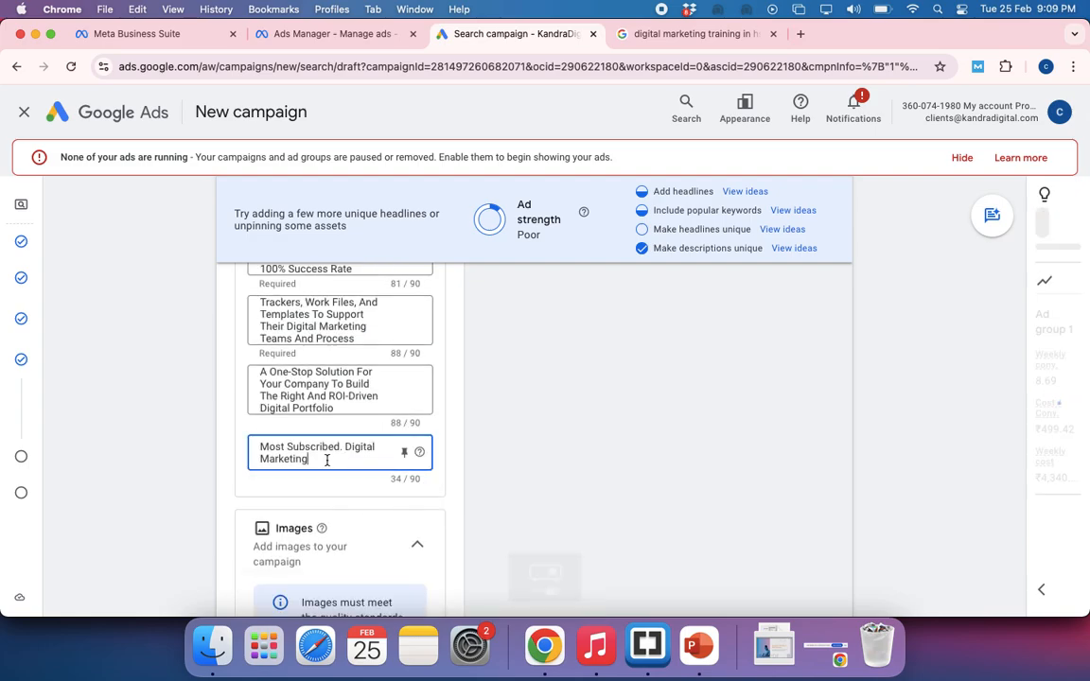
pyautogui.click(535, 468)
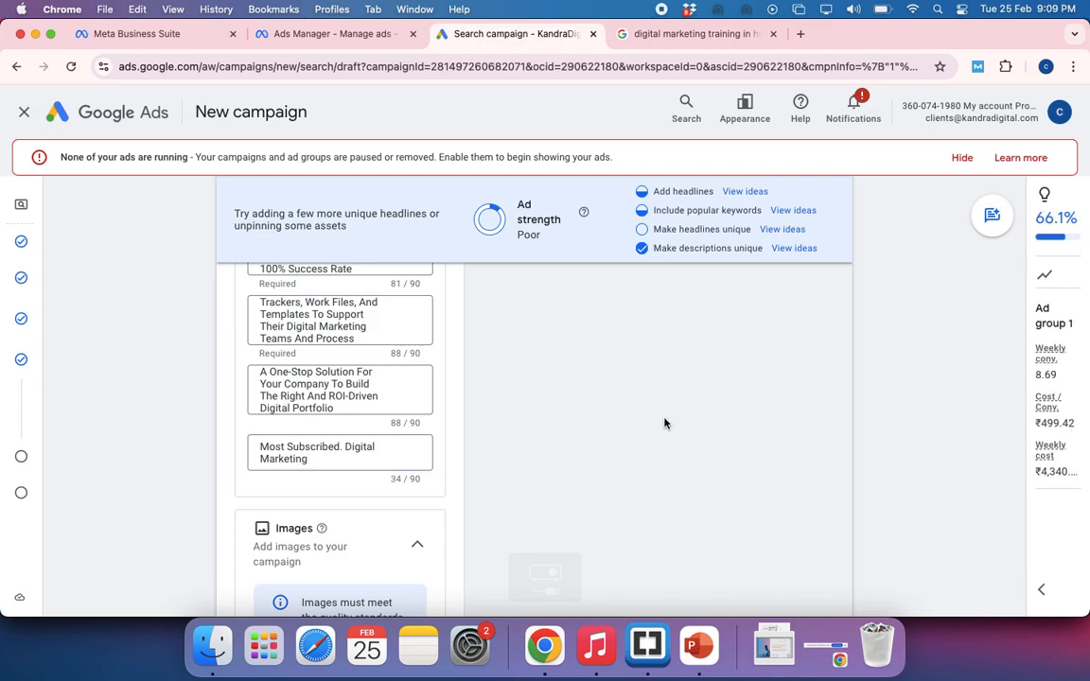
# Hide the account notice stating that none of the ads are running
pyautogui.scroll(5, 664, 423)
pyautogui.scroll(3, 664, 423)
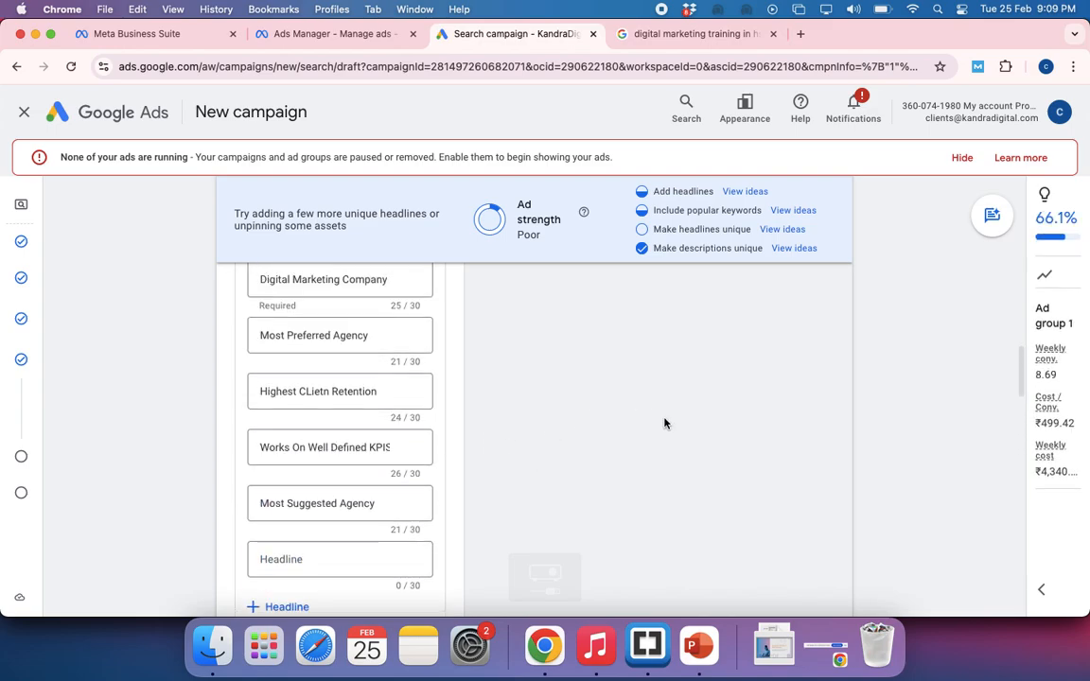
pyautogui.click(961, 158)
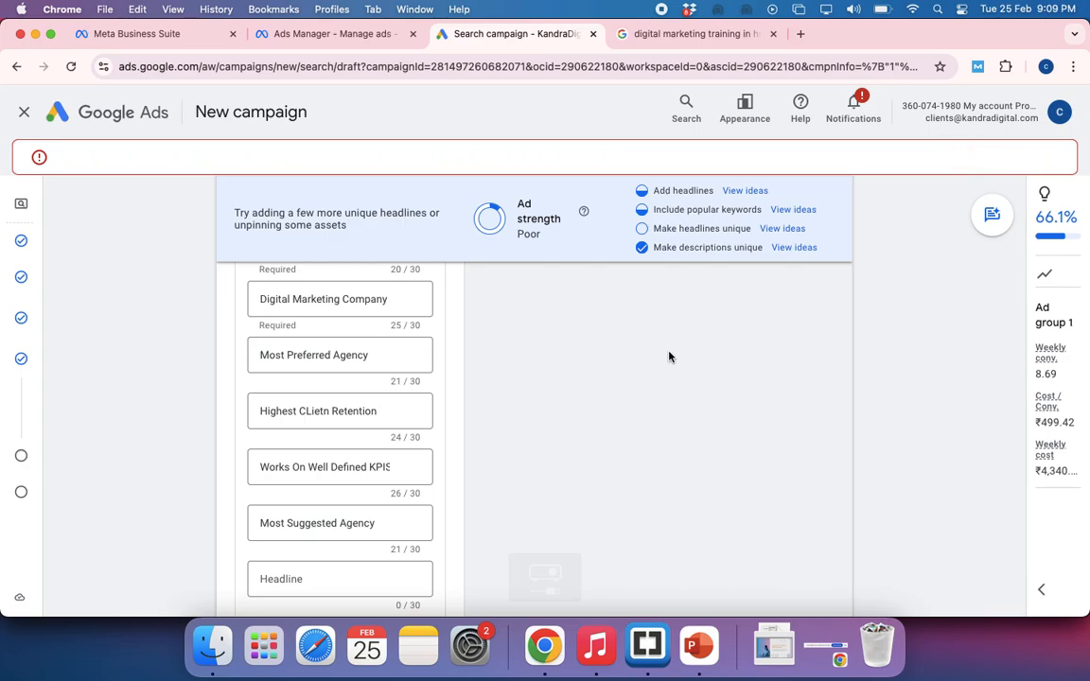
# Examine the ad's headline and description combinations in the mobile preview and in the desktop preview
pyautogui.scroll(8, 669, 357)
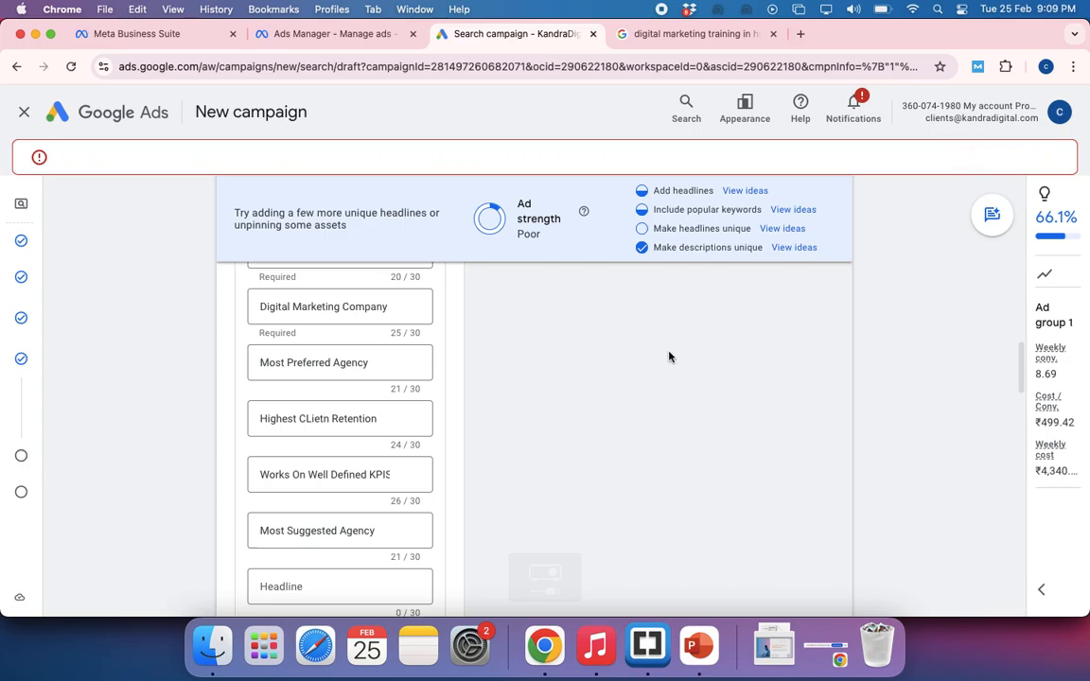
pyautogui.scroll(4, 669, 357)
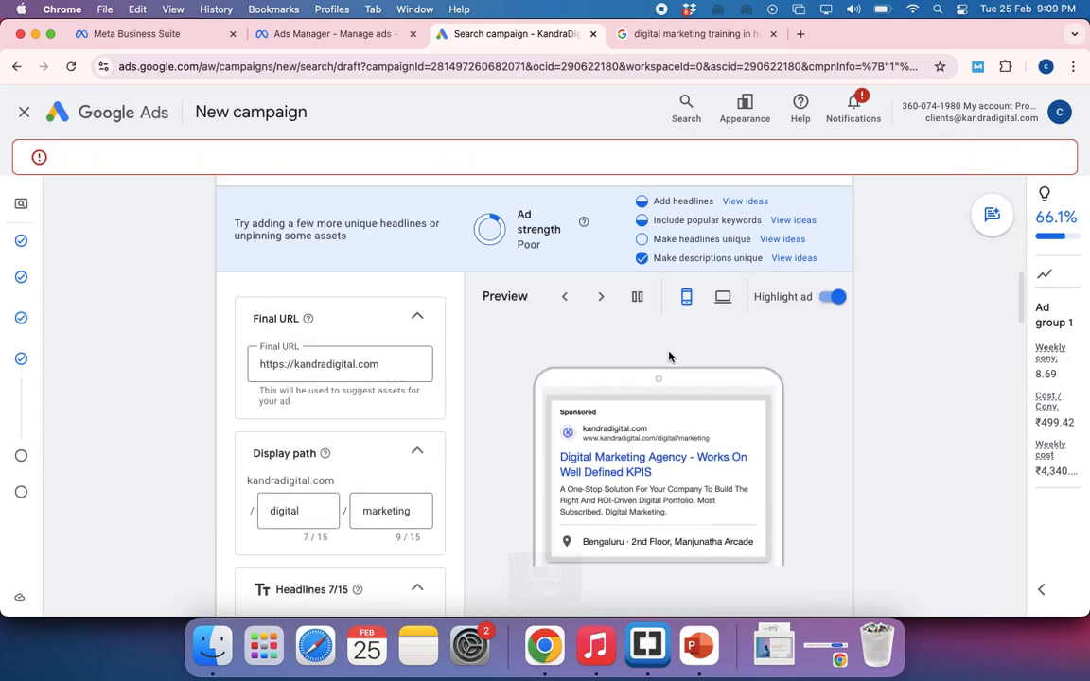
pyautogui.scroll(-1, 669, 356)
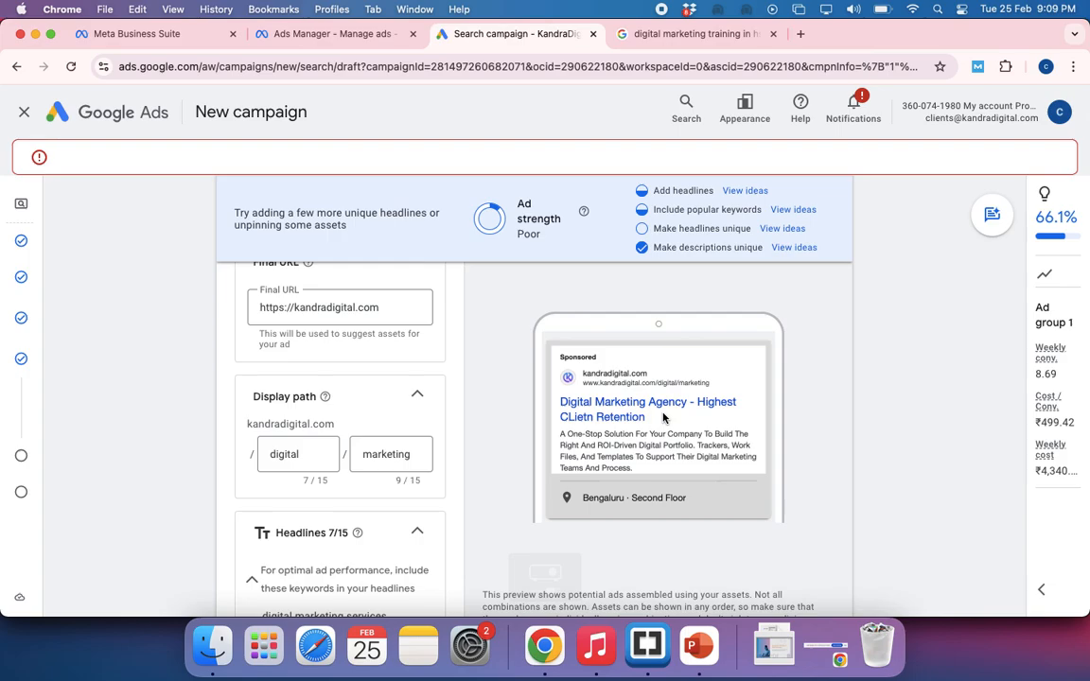
pyautogui.scroll(3, 662, 418)
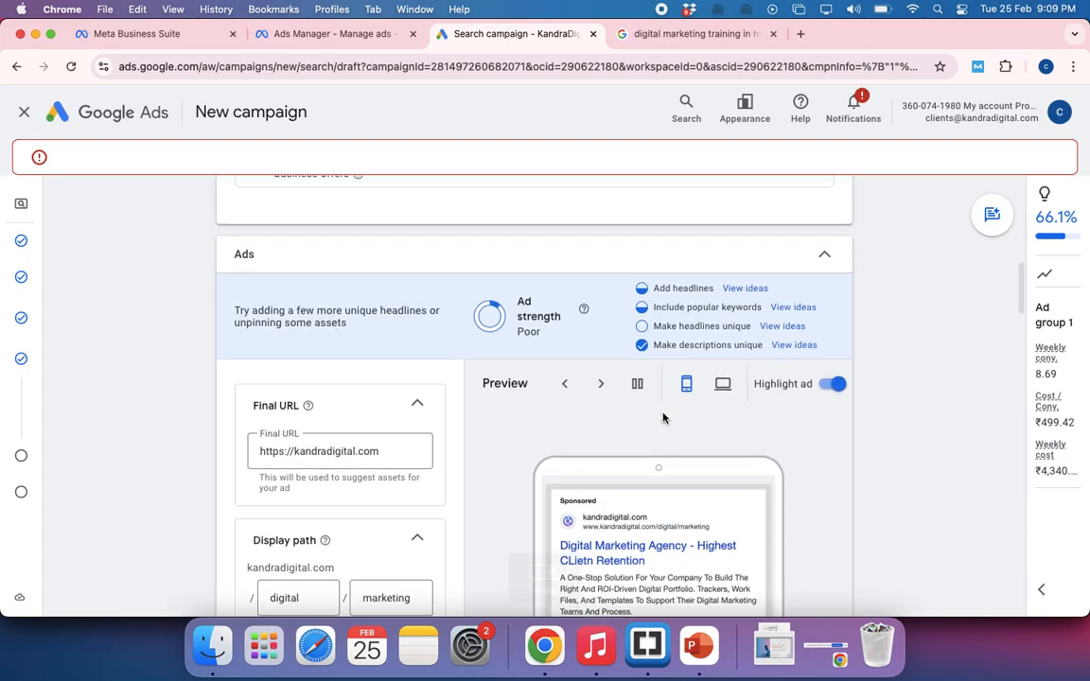
pyautogui.scroll(-1, 728, 391)
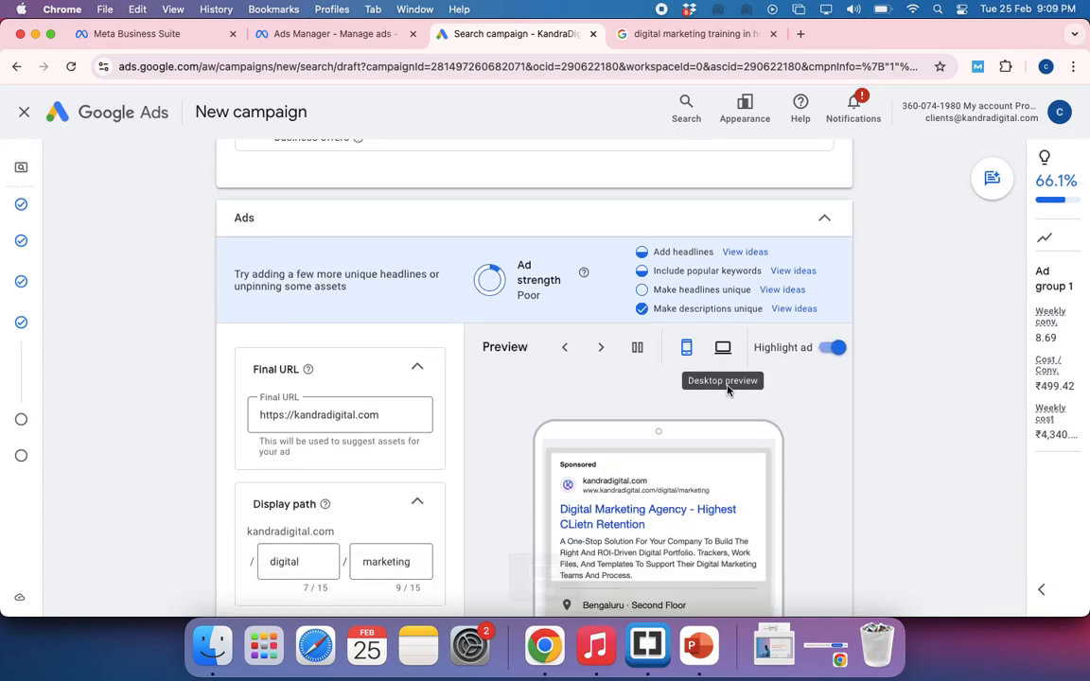
pyautogui.click(723, 352)
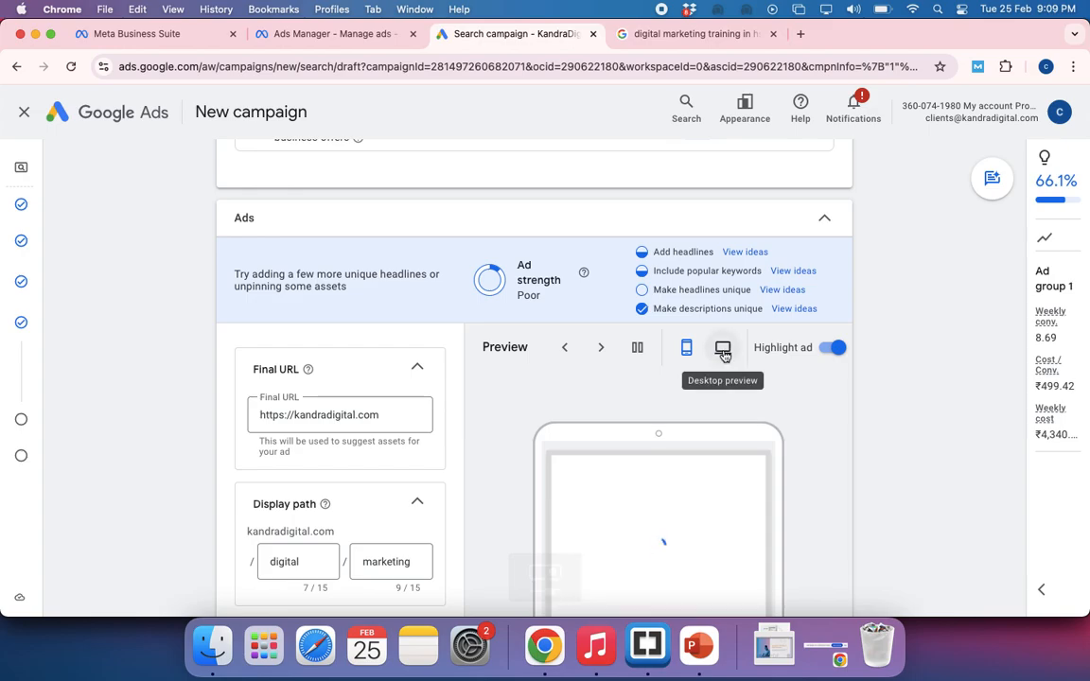
pyautogui.click(724, 352)
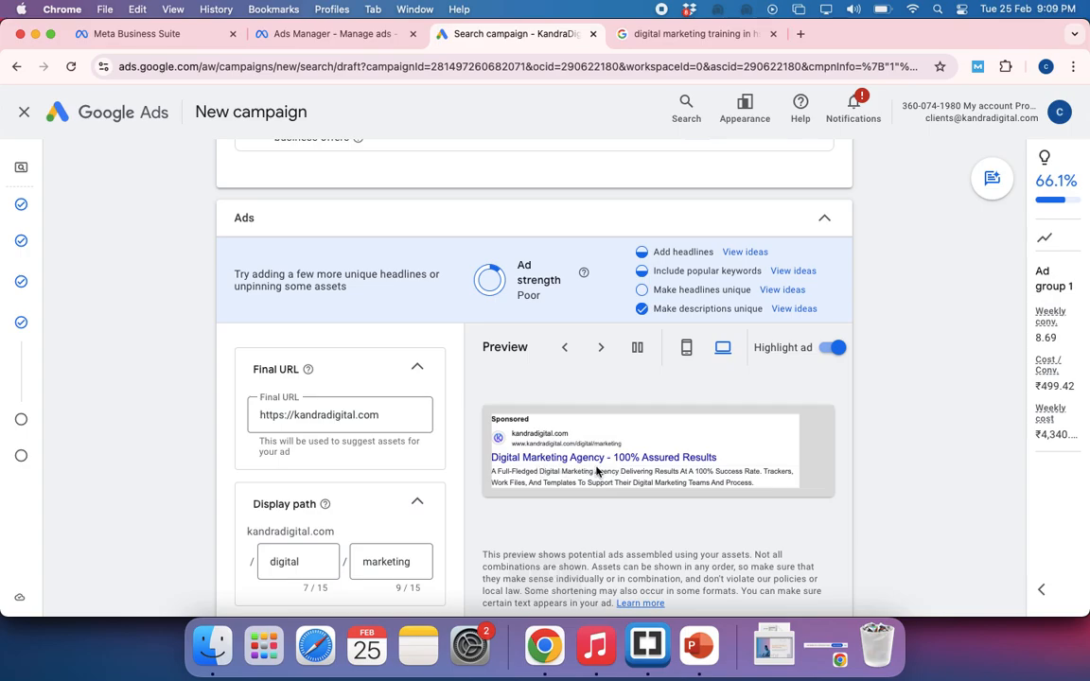
# Select the two phrase-match keywords "digital marketing company" and "digital marketing services" in the ad group to point them out
pyautogui.scroll(10, 587, 476)
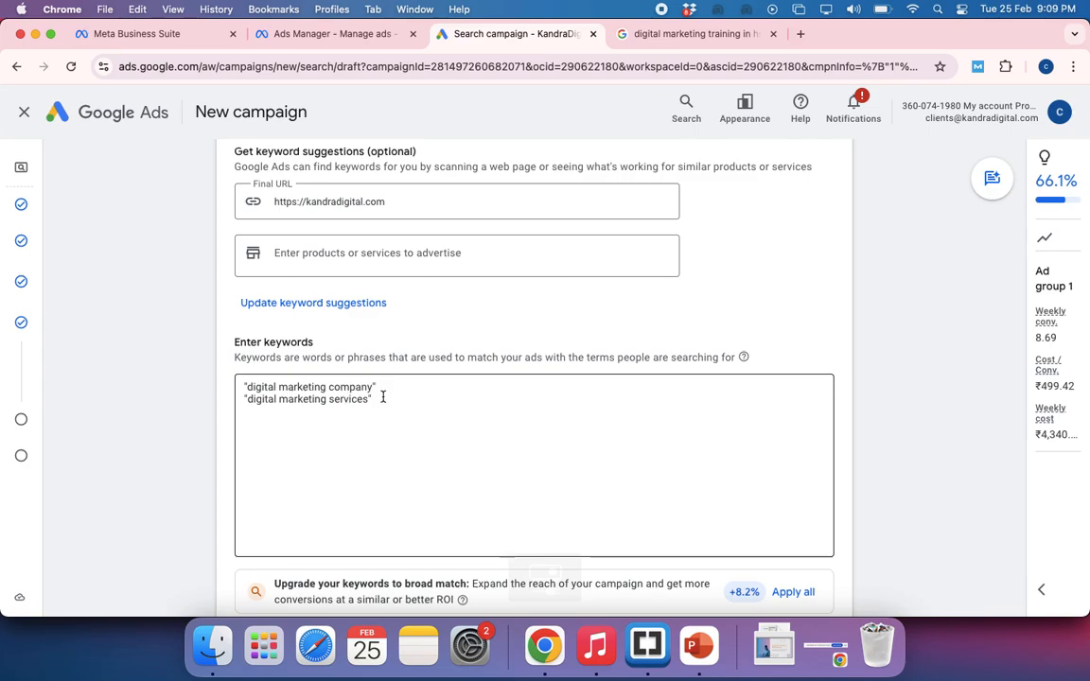
pyautogui.moveTo(384, 398); pyautogui.dragTo(242, 388)
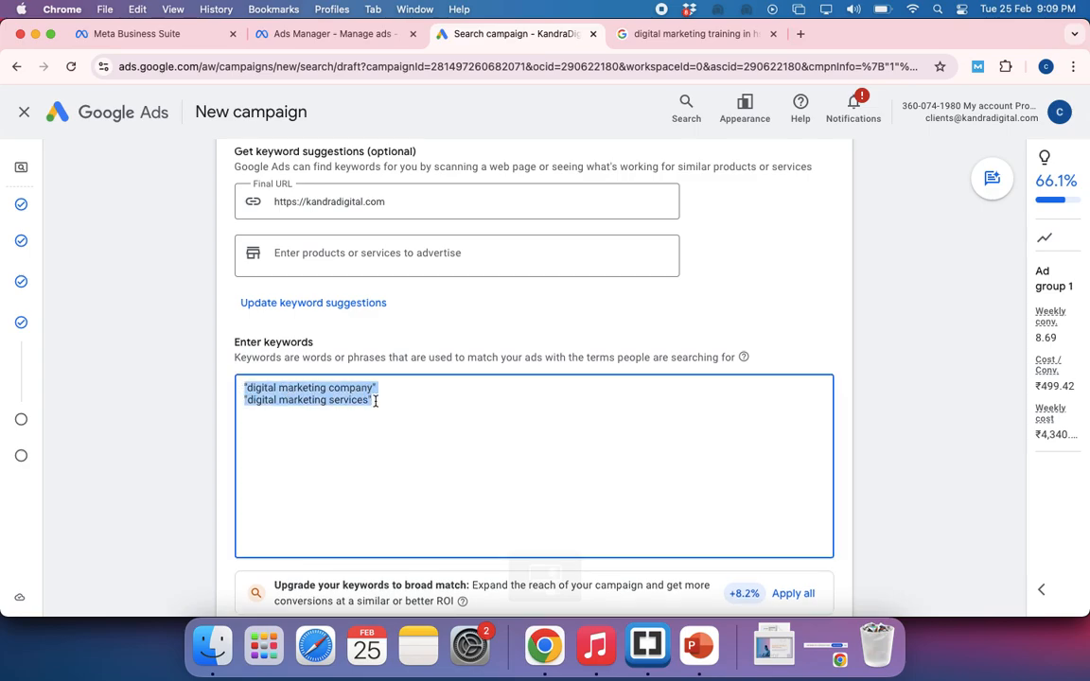
pyautogui.moveTo(375, 400); pyautogui.dragTo(243, 388)
pyautogui.scroll(-2, 385, 478)
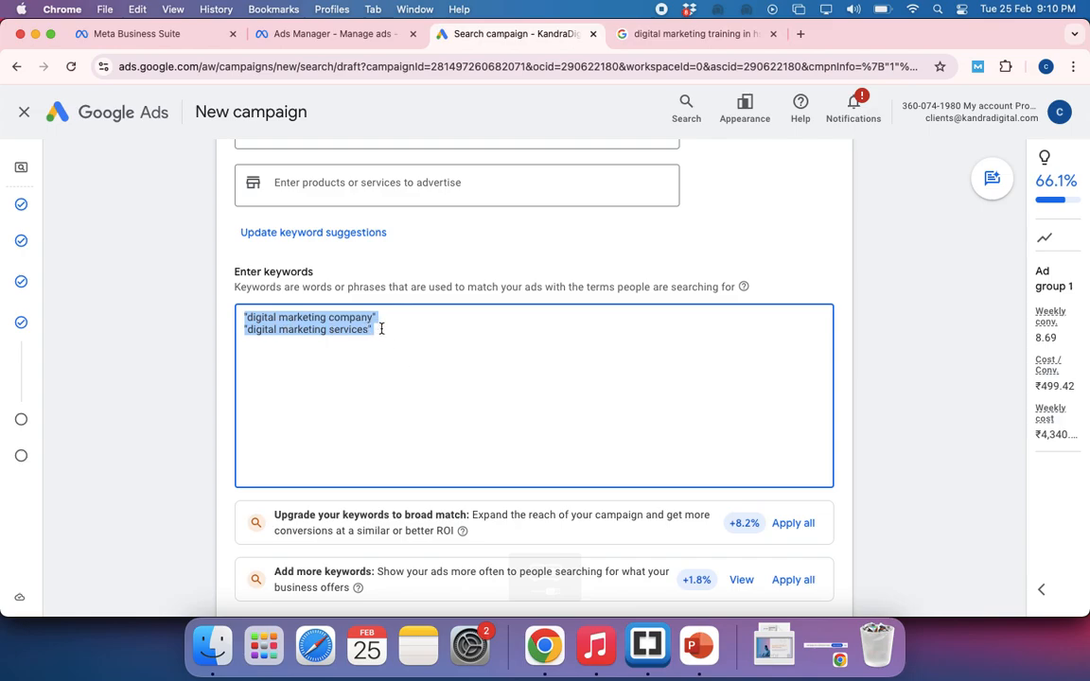
pyautogui.scroll(-5, 385, 324)
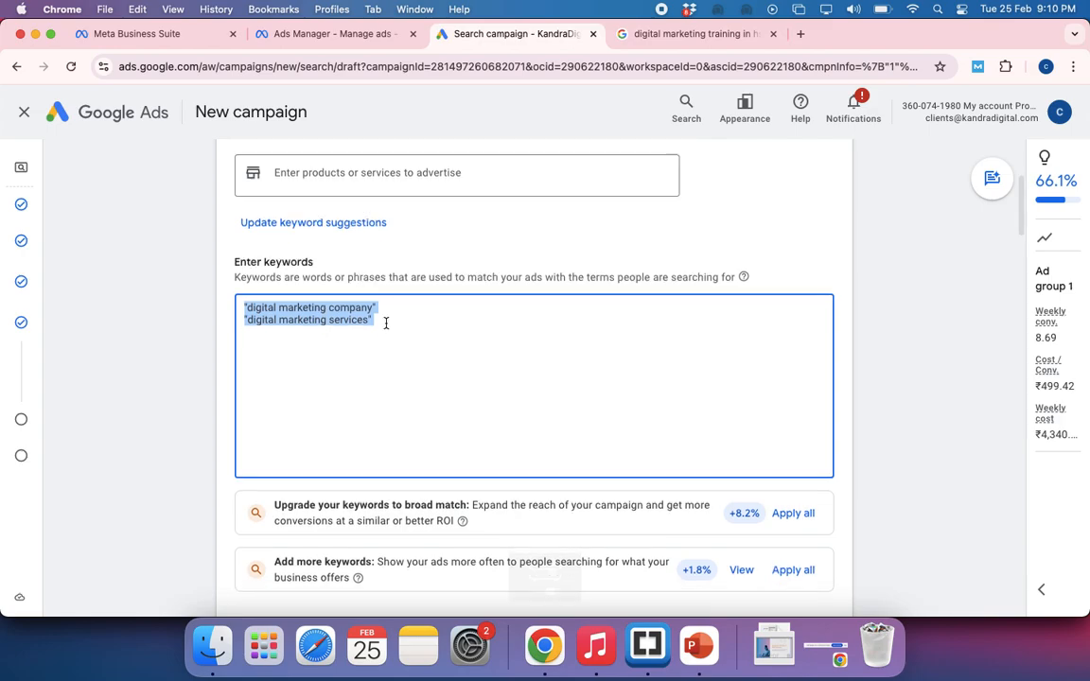
# Review the ad's final URL, display path, headlines and four descriptions against the ad group's keyword list
pyautogui.scroll(-4, 385, 327)
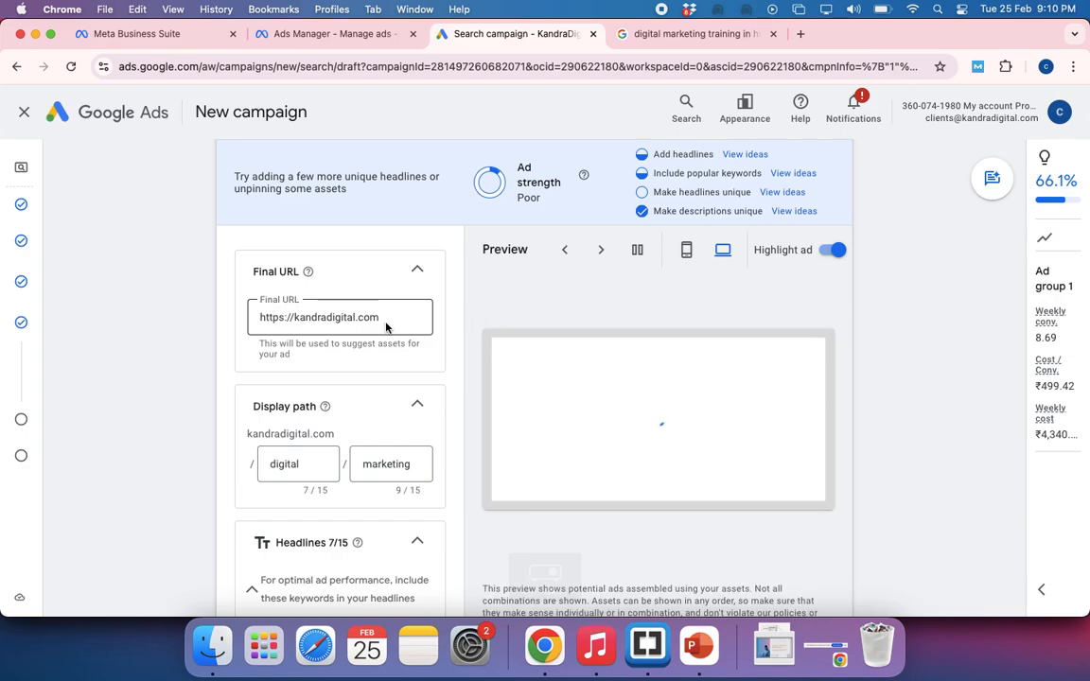
pyautogui.scroll(-1, 385, 327)
pyautogui.scroll(-14, 385, 328)
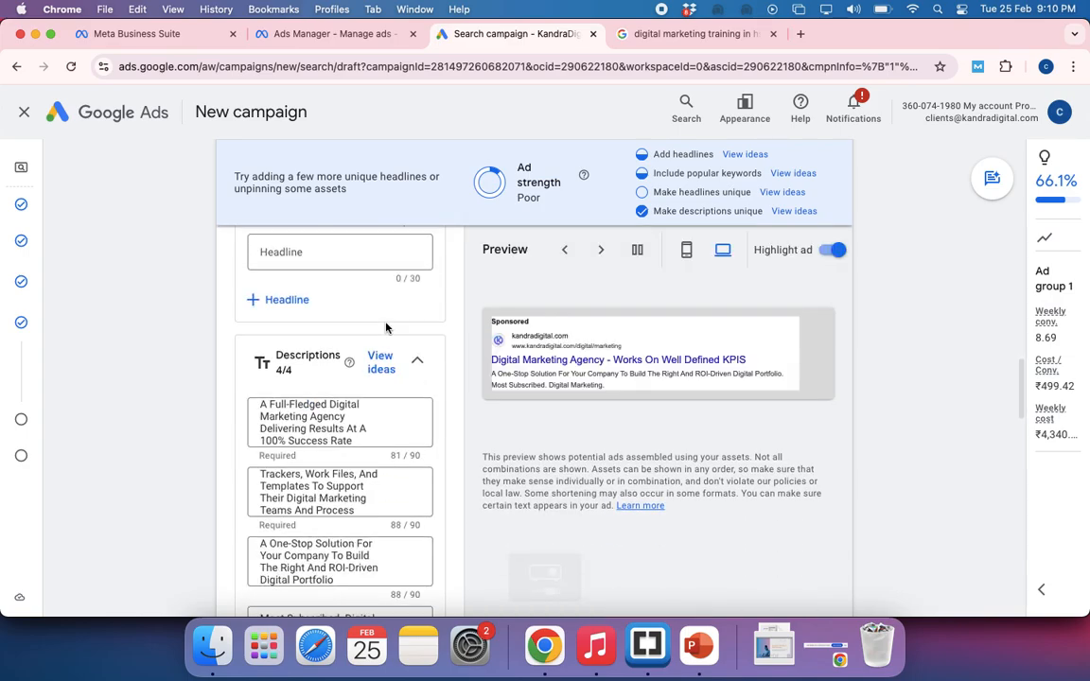
pyautogui.scroll(-4, 385, 327)
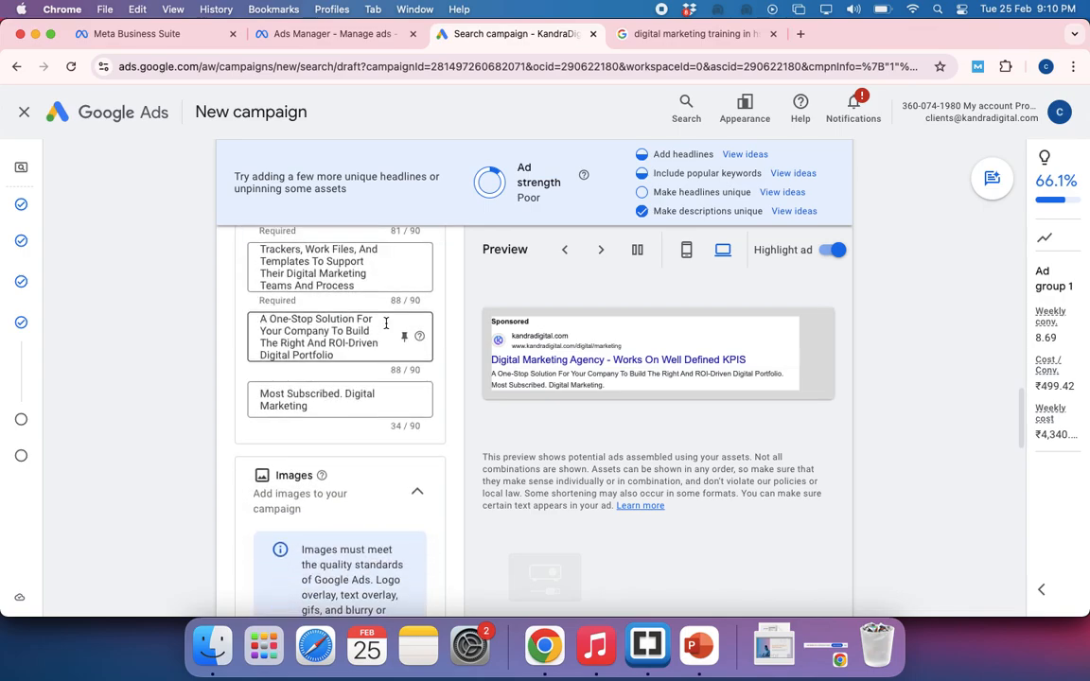
pyautogui.scroll(6, 377, 405)
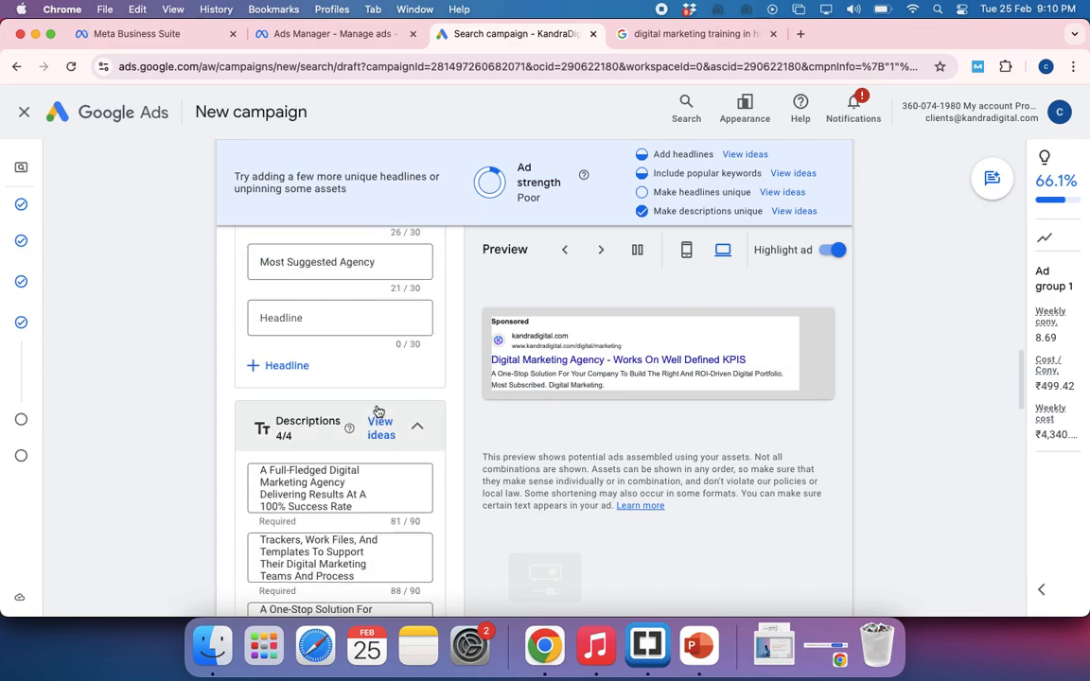
pyautogui.scroll(15, 377, 410)
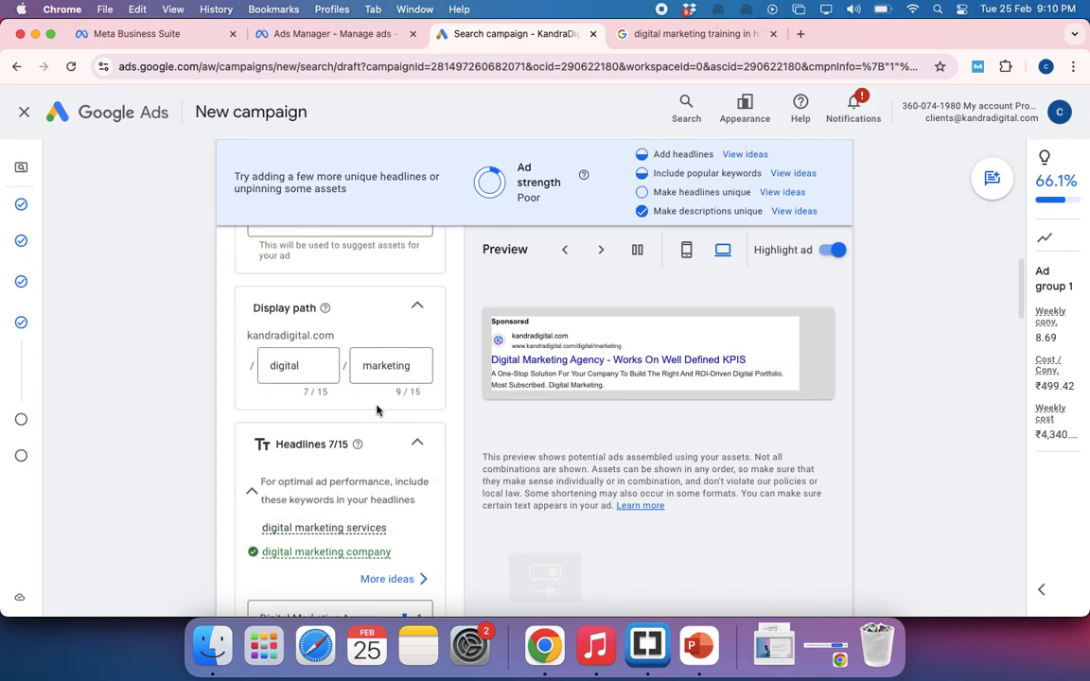
pyautogui.scroll(6, 378, 410)
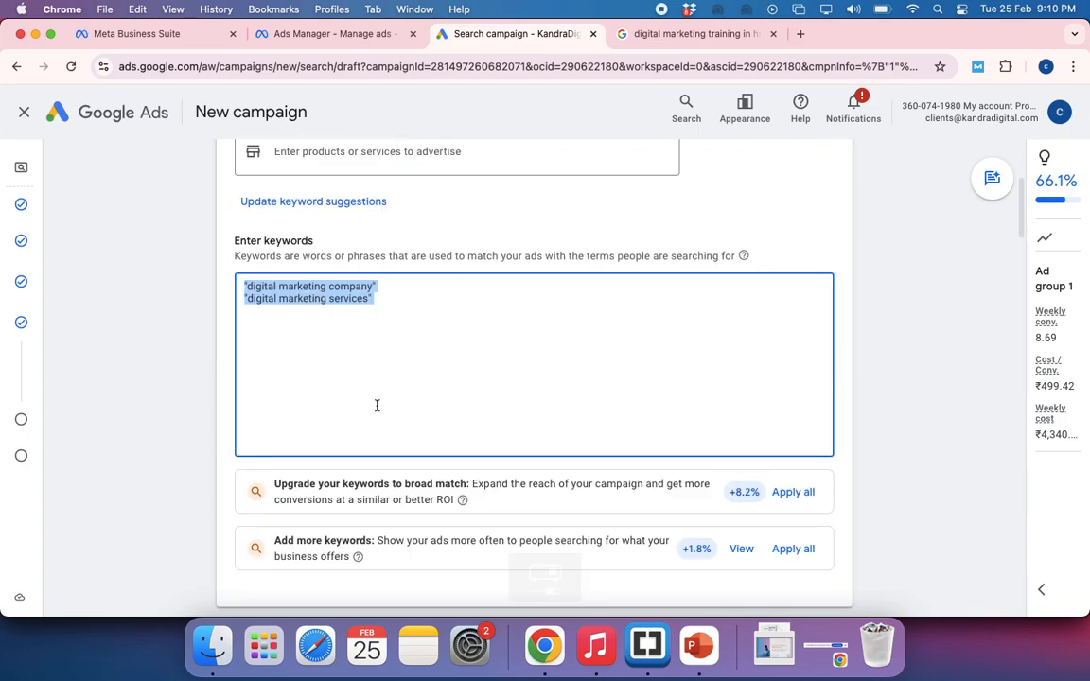
pyautogui.rightClick(377, 287)
pyautogui.press('Escape')
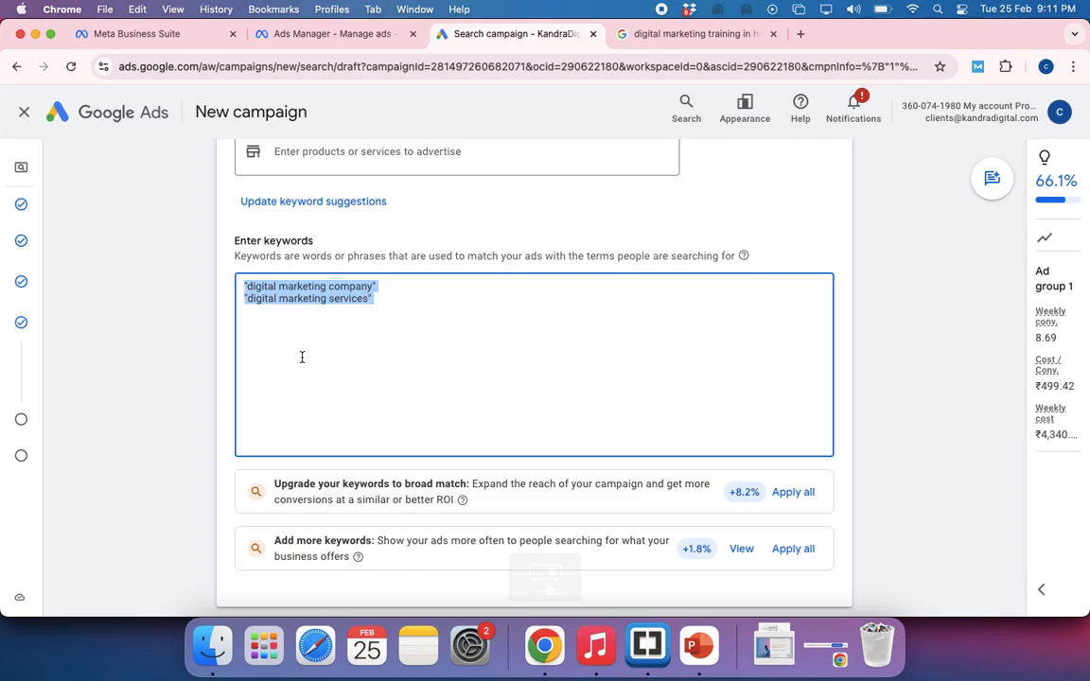
# Examine how the phrase-match keywords, display path and descriptions combine in the ad's desktop preview
pyautogui.scroll(-3, 396, 414)
pyautogui.scroll(-3, 396, 417)
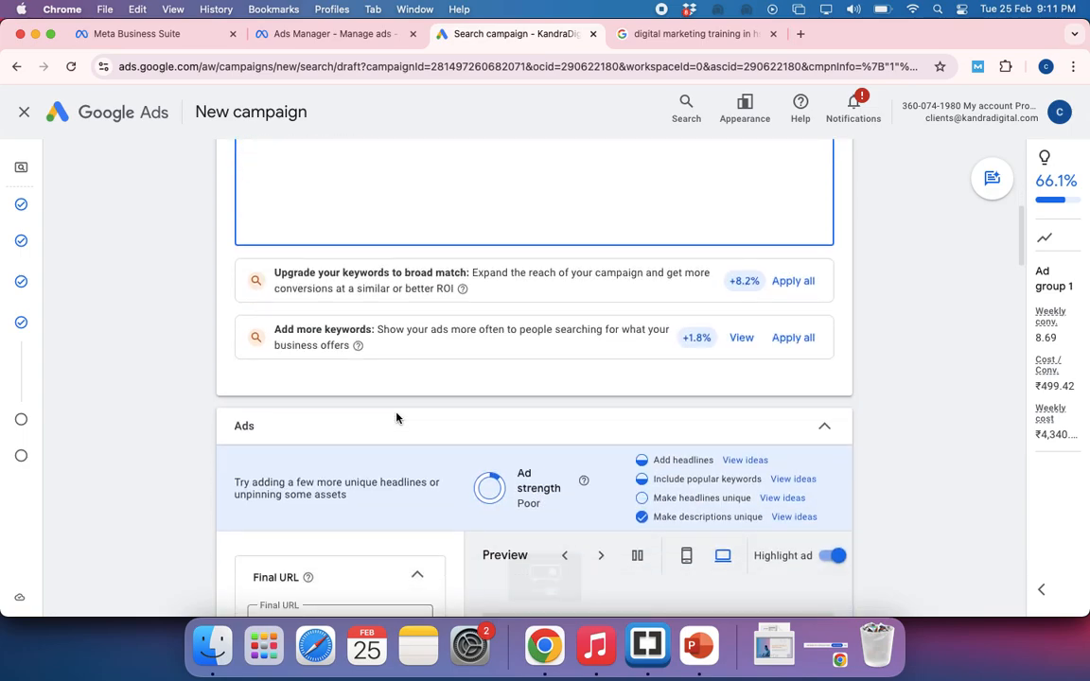
pyautogui.scroll(-1, 397, 417)
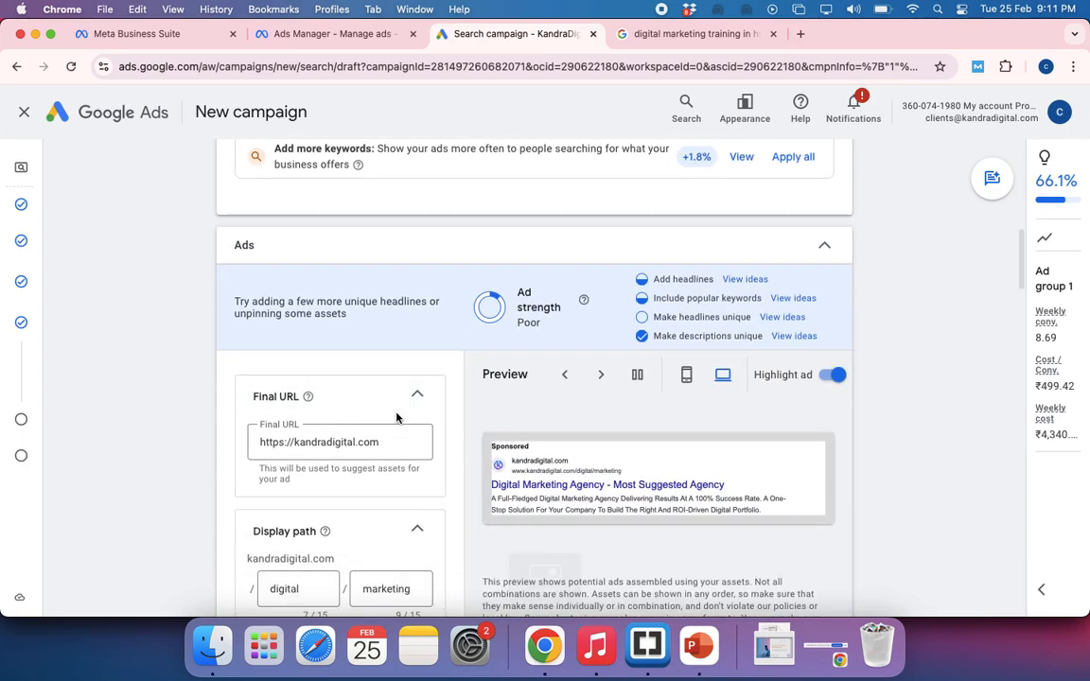
pyautogui.scroll(3, 397, 417)
pyautogui.scroll(3, 396, 417)
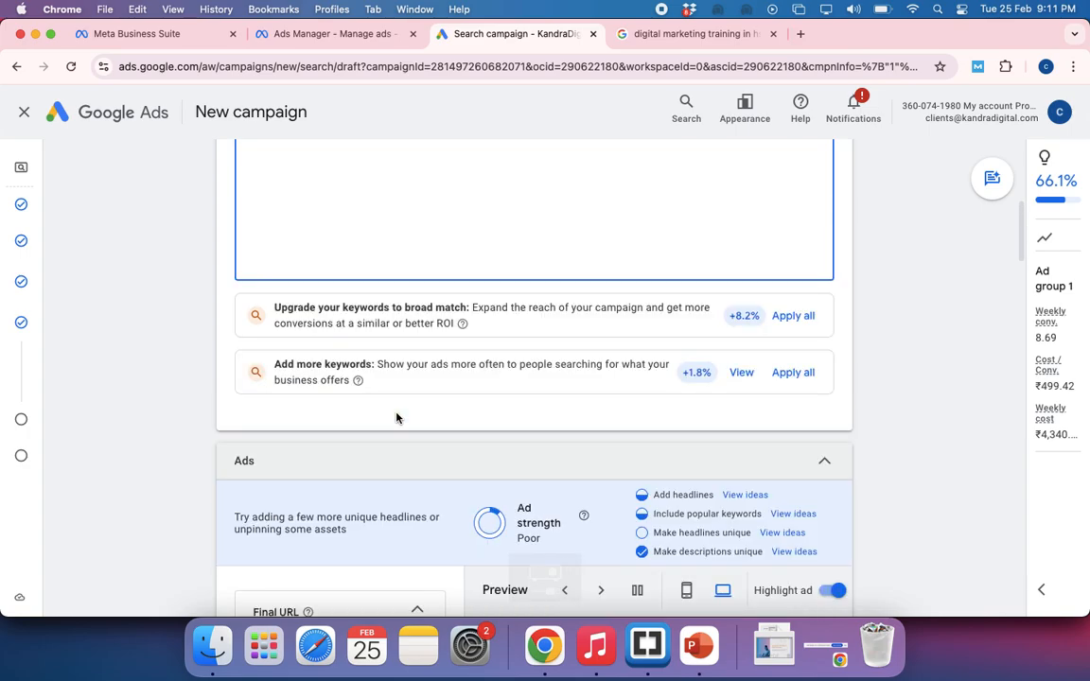
pyautogui.scroll(-6, 446, 433)
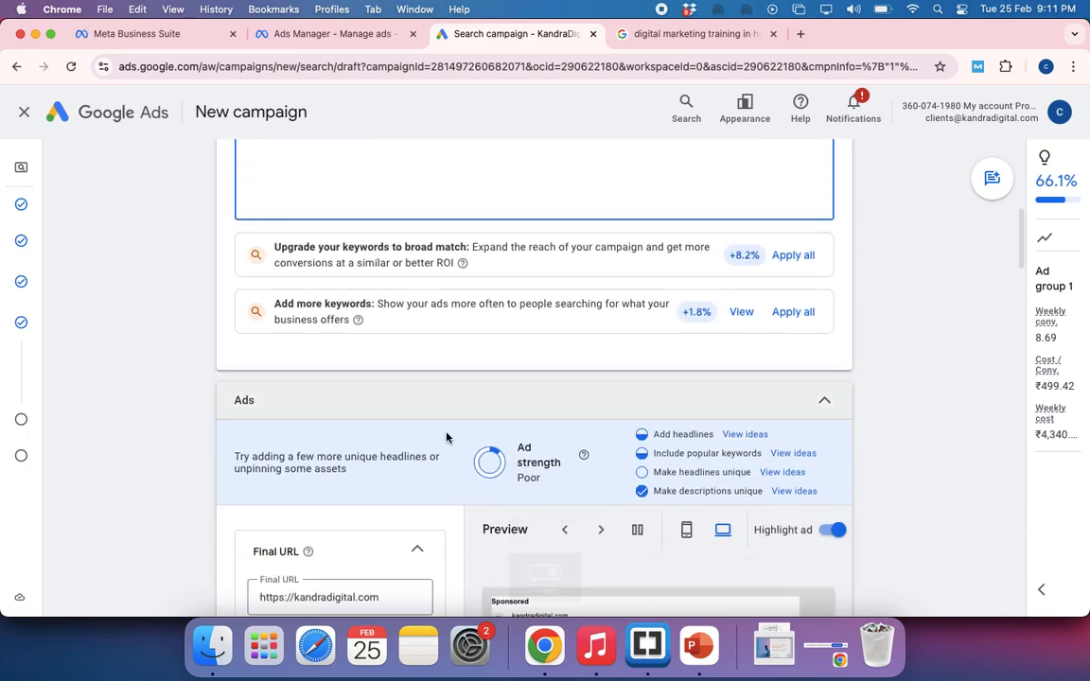
pyautogui.scroll(-1, 446, 436)
pyautogui.scroll(-5, 447, 436)
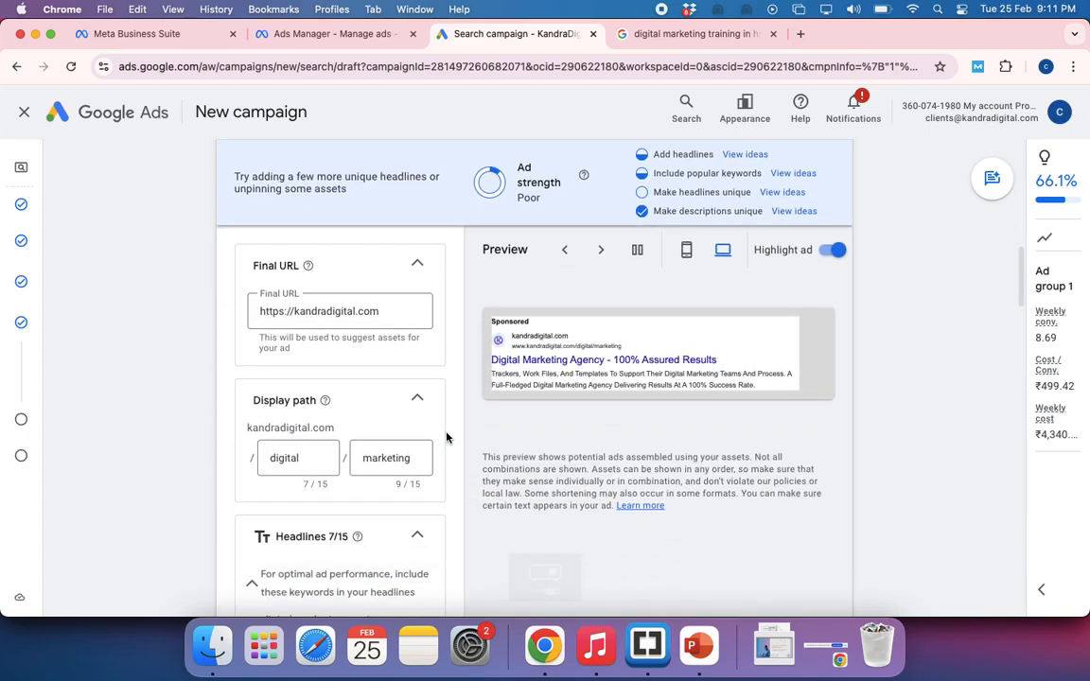
pyautogui.scroll(-15, 447, 437)
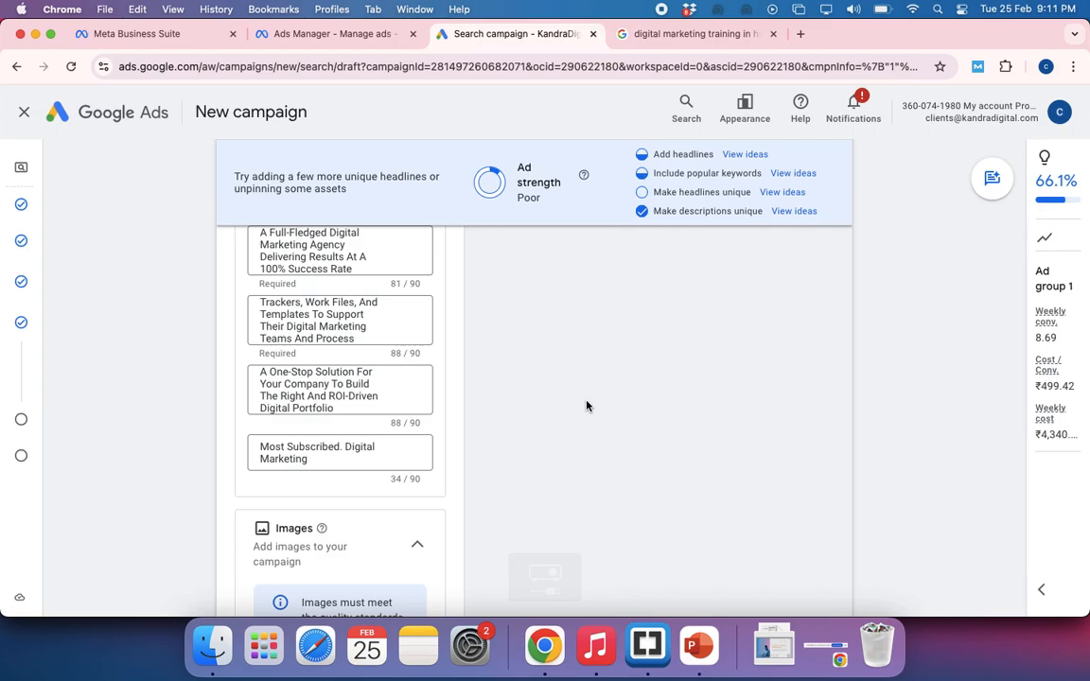
pyautogui.scroll(2, 587, 406)
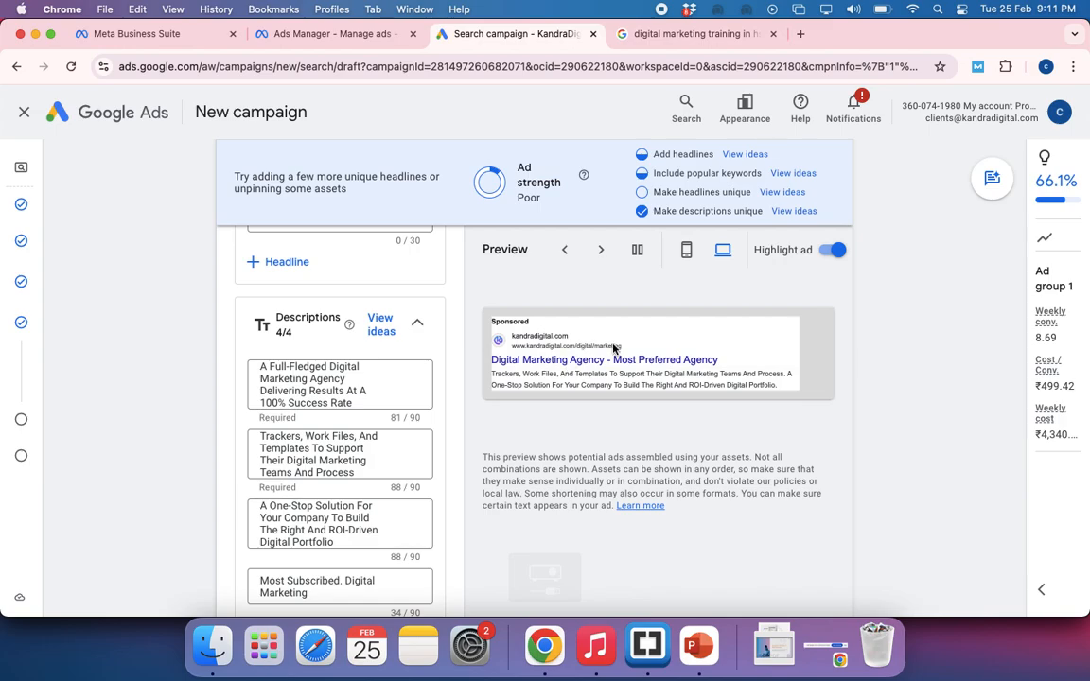
pyautogui.click(686, 250)
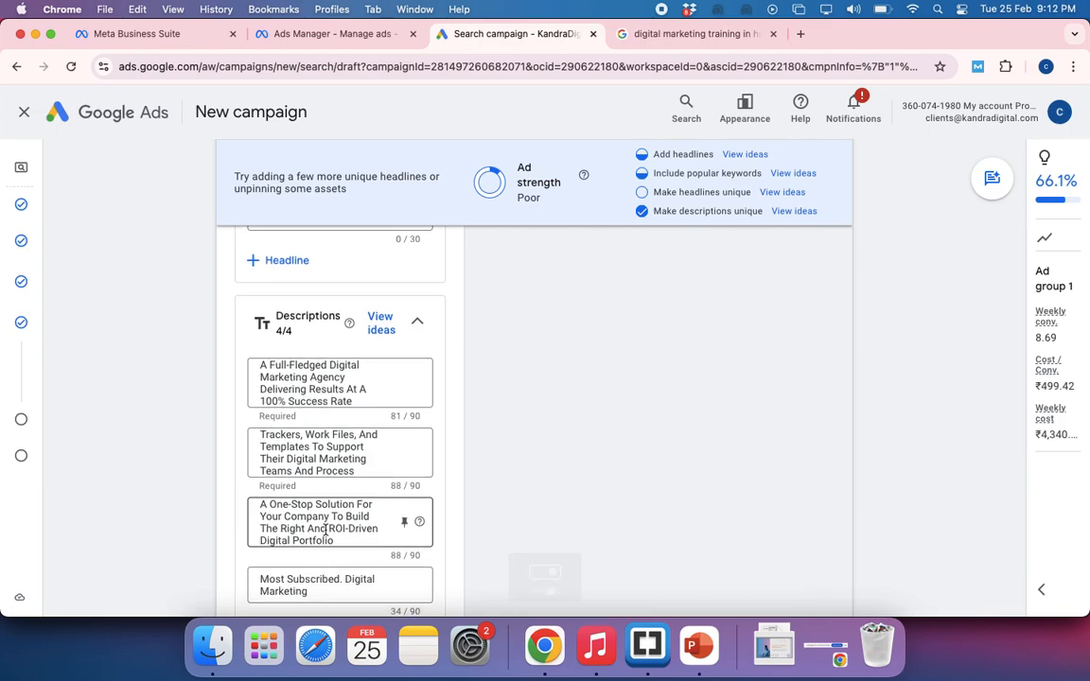
# Open the generated dashboard-monitor image from the campaign's asset library and save it as main image + 4 aspect ratios
pyautogui.scroll(-2, 326, 531)
pyautogui.scroll(-2, 325, 531)
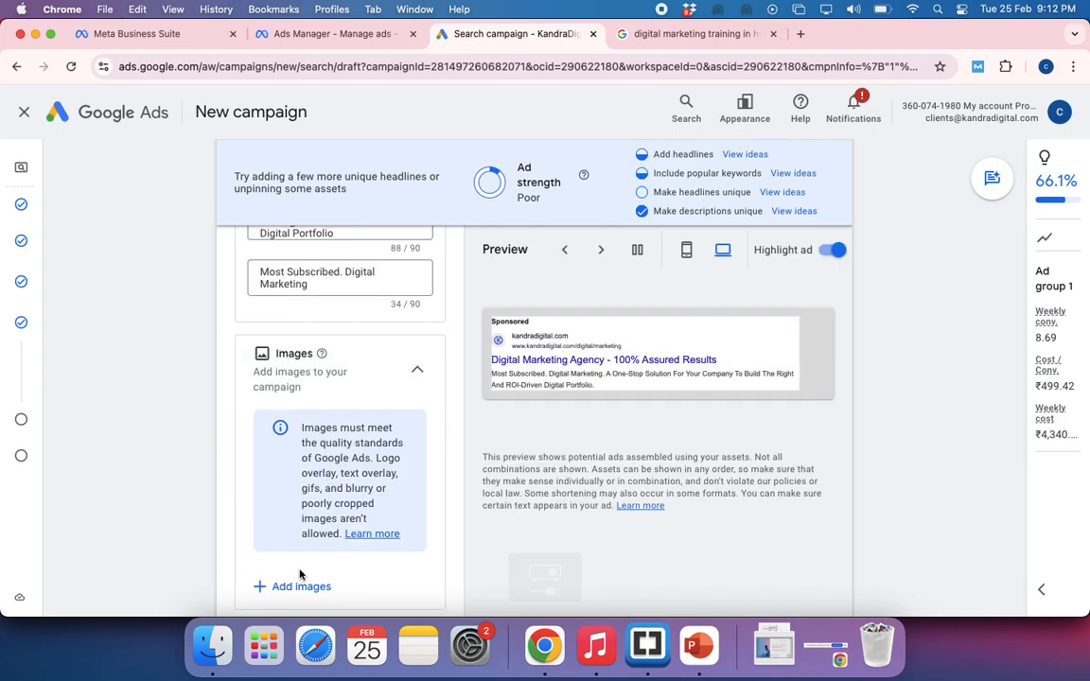
pyautogui.click(294, 587)
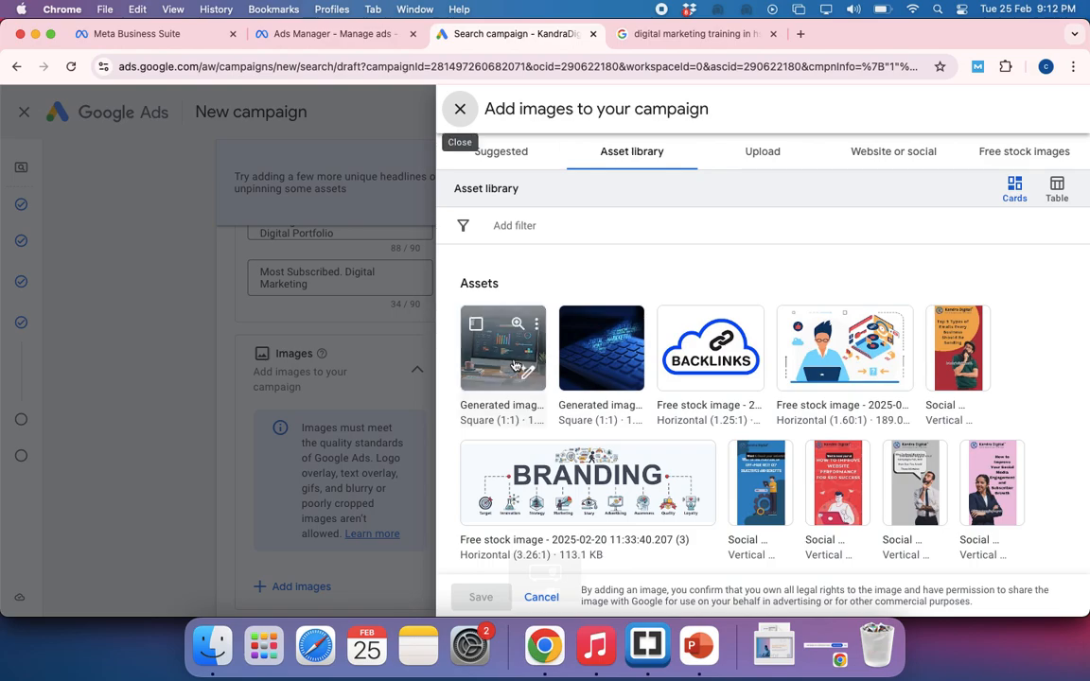
pyautogui.click(515, 367)
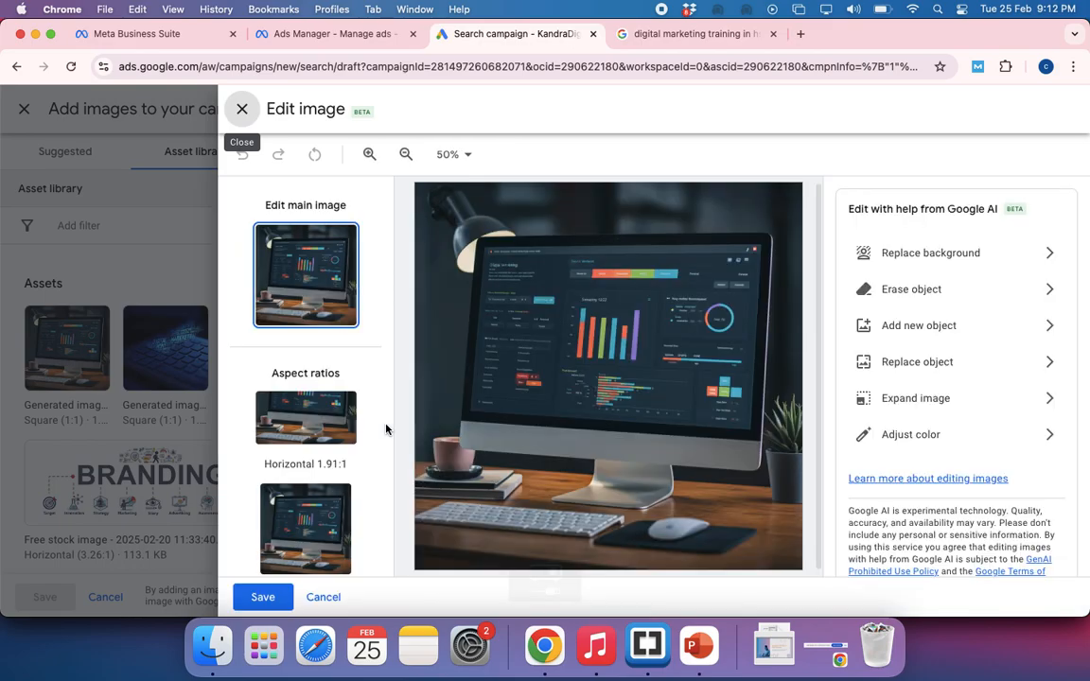
pyautogui.click(263, 597)
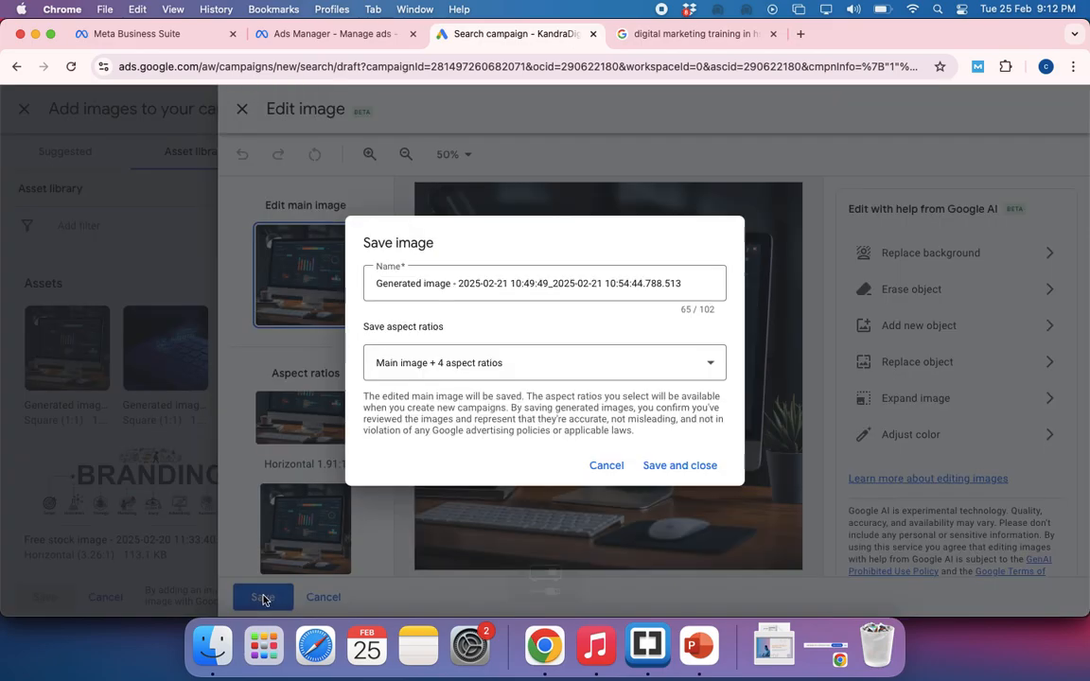
pyautogui.click(673, 466)
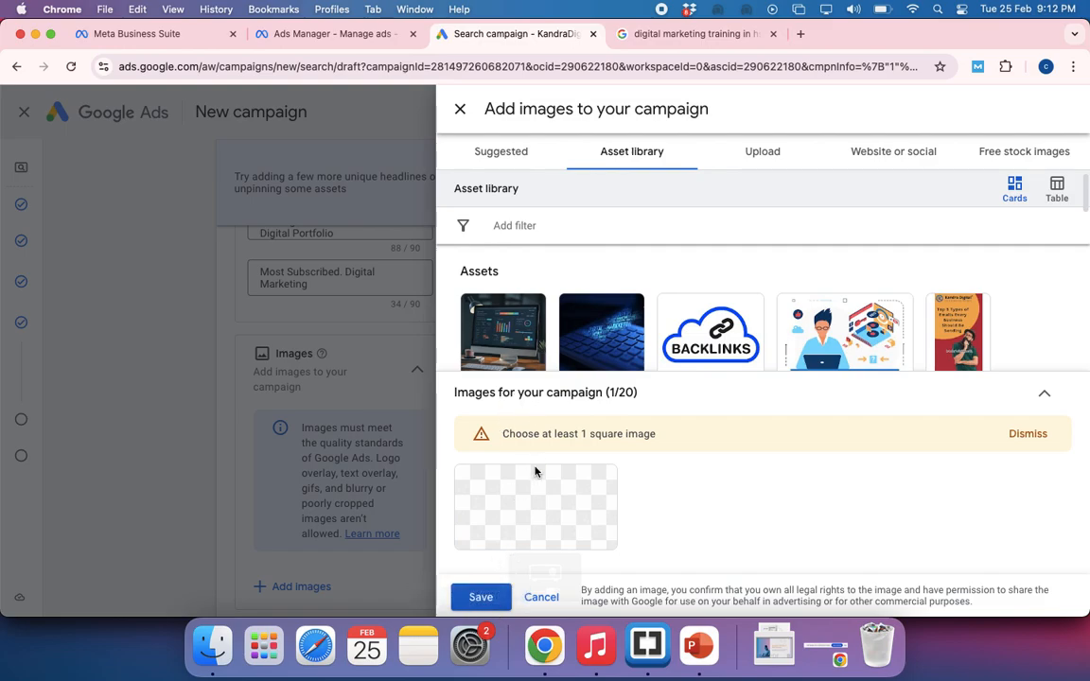
# Select the dashboard-monitor, blue keyboard and Backlinks images from the asset library and save them to the campaign
pyautogui.click(500, 322)
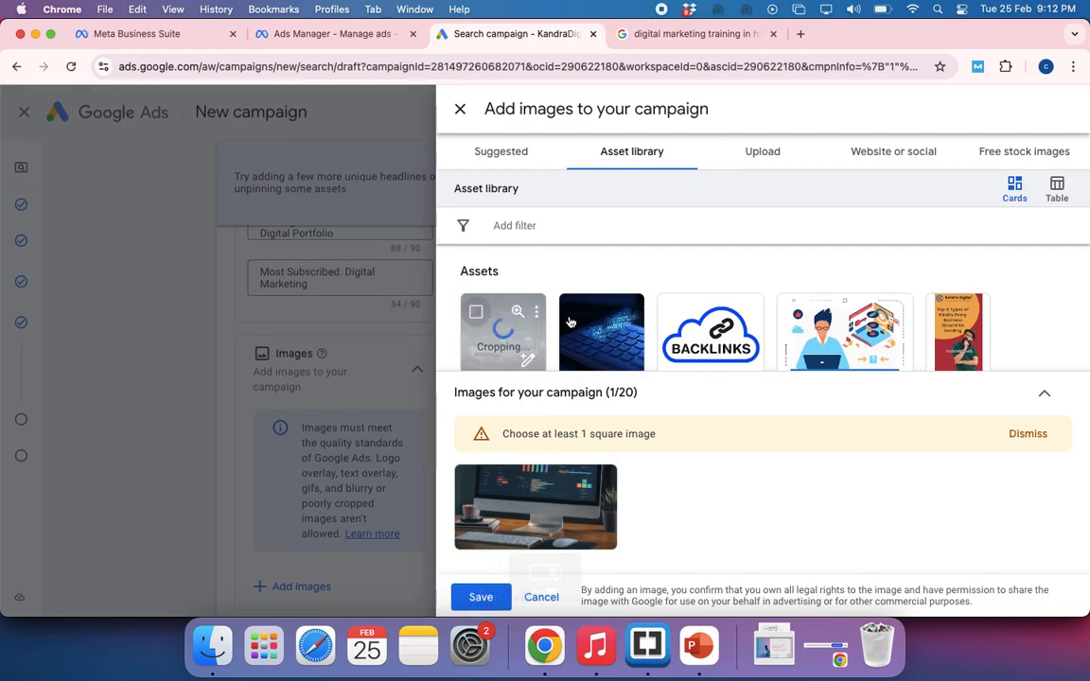
pyautogui.click(572, 320)
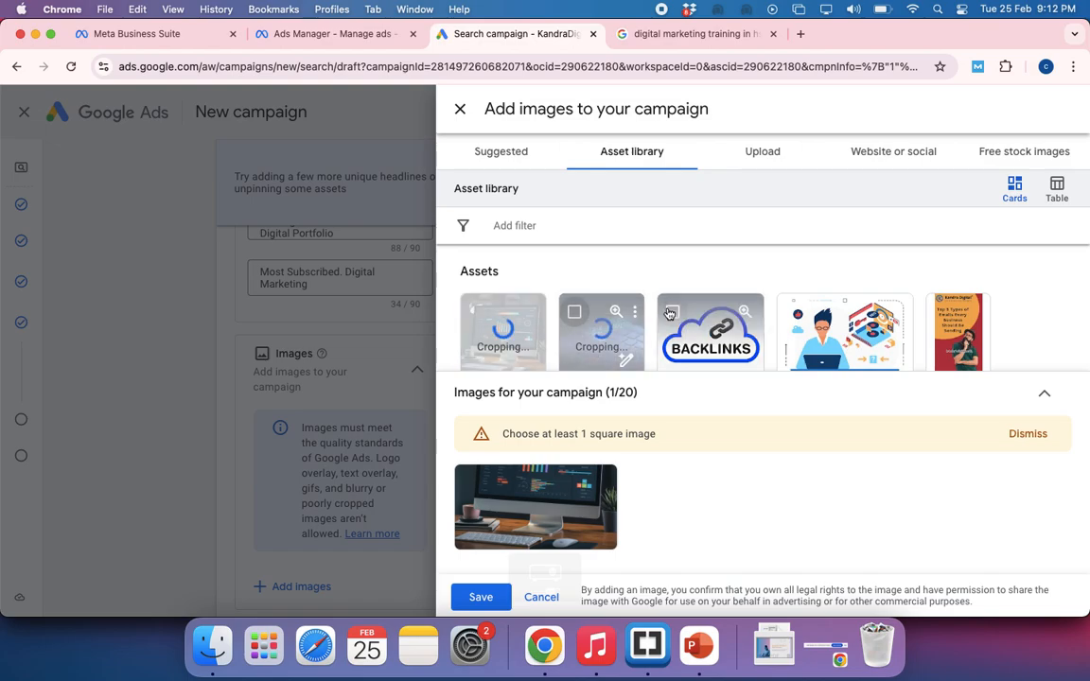
pyautogui.click(669, 314)
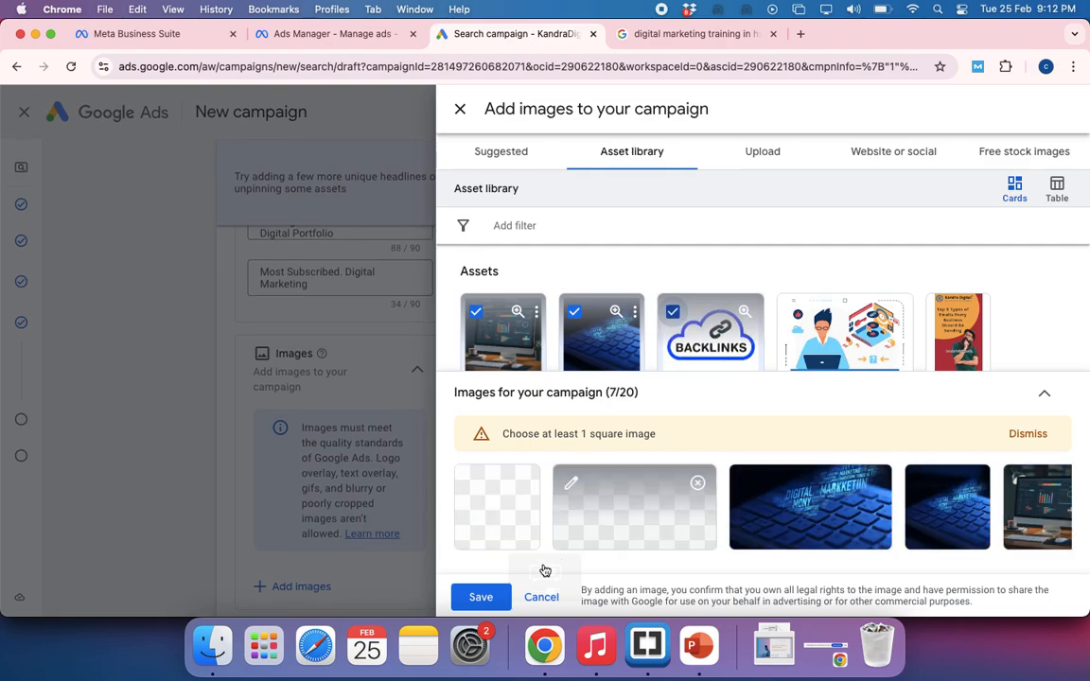
pyautogui.click(479, 597)
# Check the ad preview and the added images, and enter KandraDigital as the business name
pyautogui.scroll(5, 409, 449)
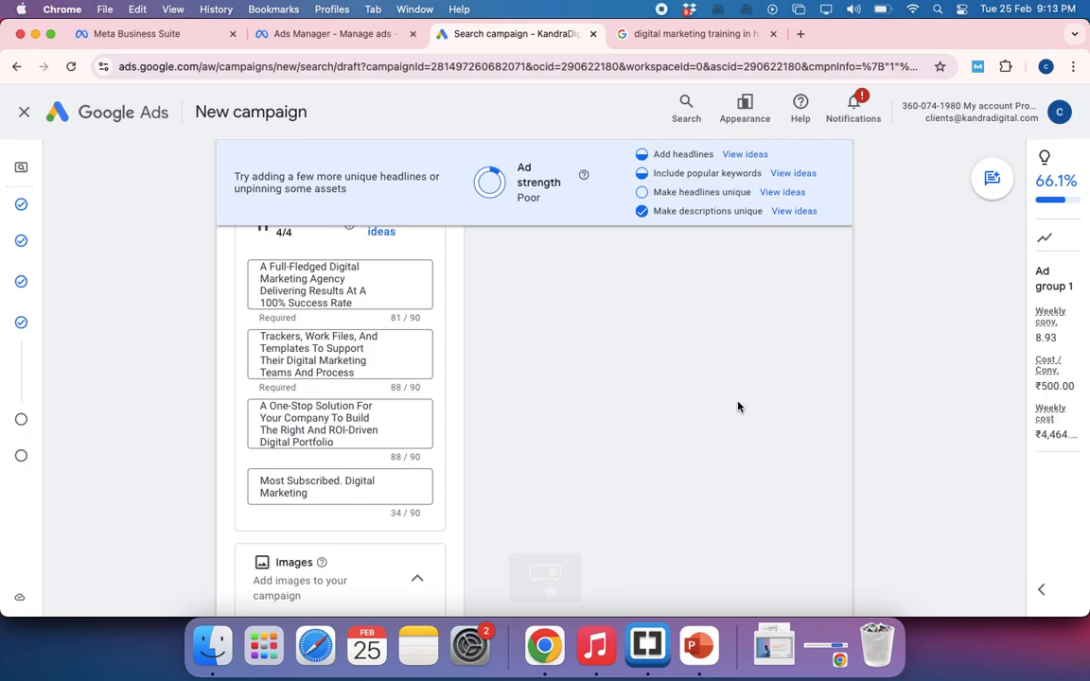
pyautogui.scroll(3, 738, 407)
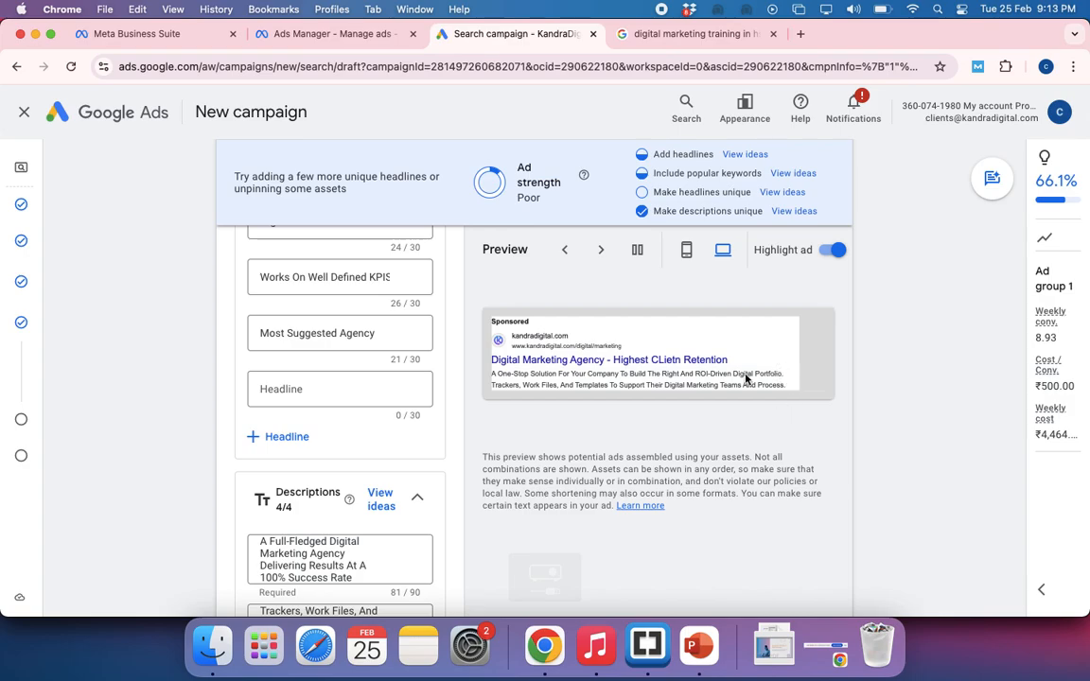
pyautogui.scroll(-2, 352, 504)
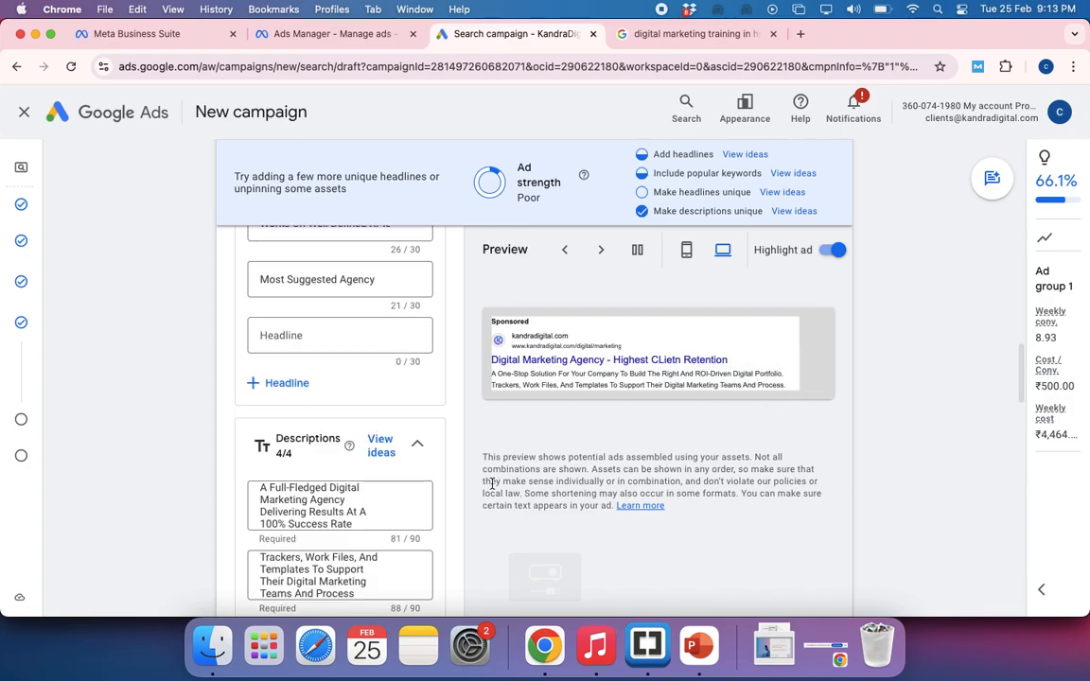
pyautogui.scroll(-6, 352, 505)
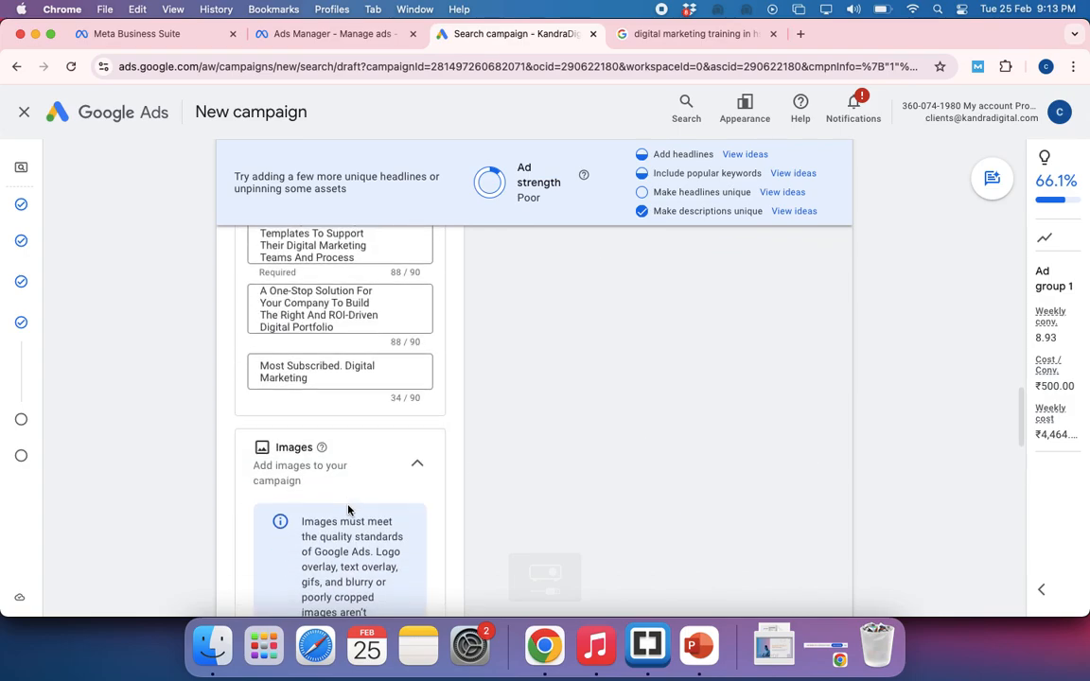
pyautogui.scroll(-2, 348, 506)
pyautogui.scroll(-2, 349, 511)
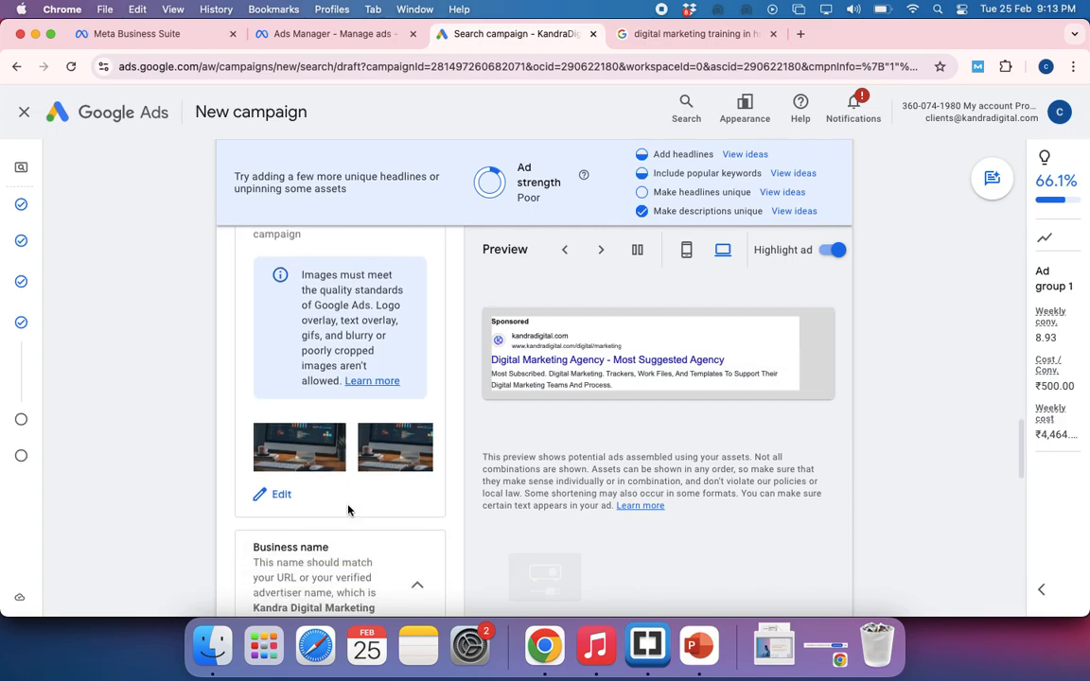
pyautogui.scroll(-2, 349, 511)
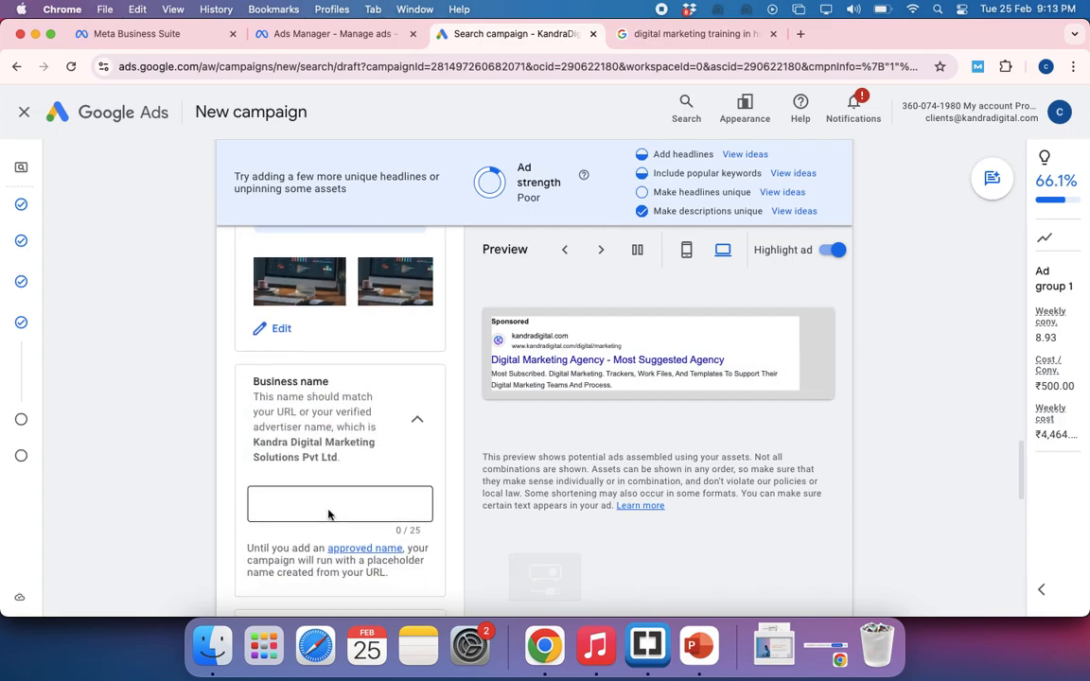
pyautogui.click(329, 514)
pyautogui.write('Ka')
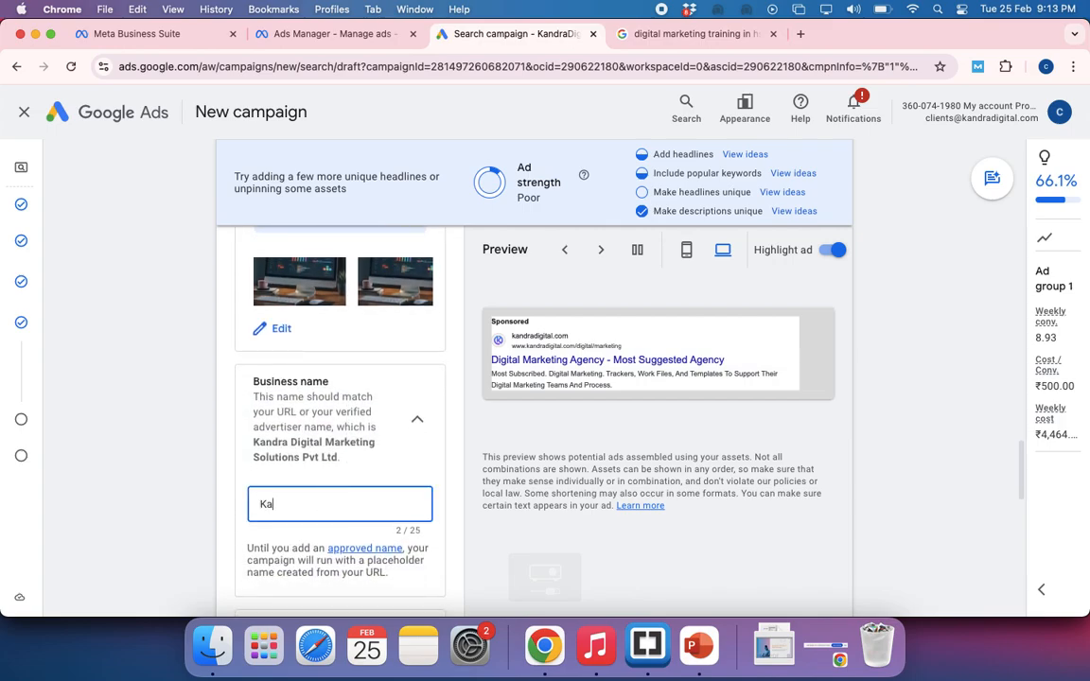
pyautogui.write('ndraDigital')
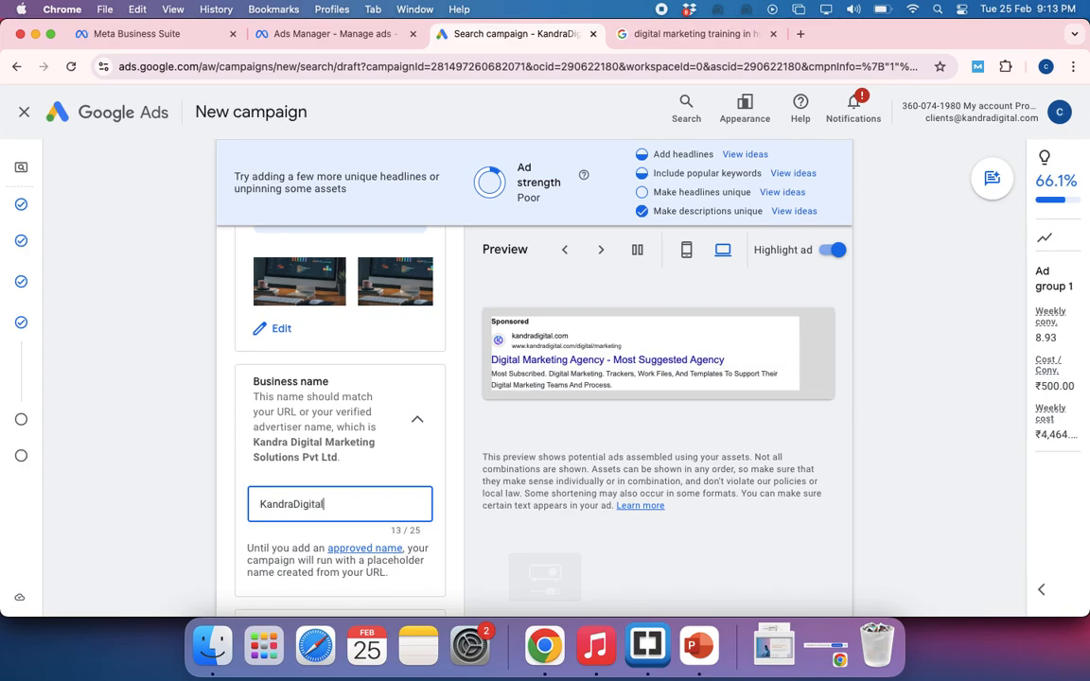
# Review the business logo and the four empty sitelinks, and look through the Google results on digital marketing training for a sitelinks example
pyautogui.scroll(-5, 372, 495)
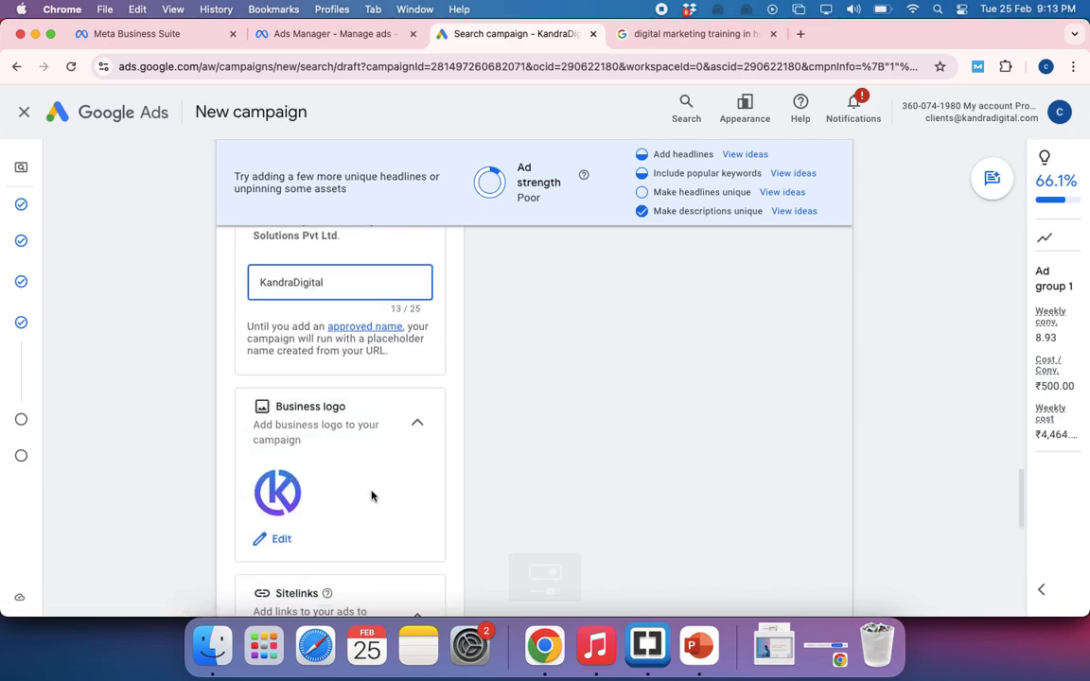
pyautogui.scroll(-3, 350, 485)
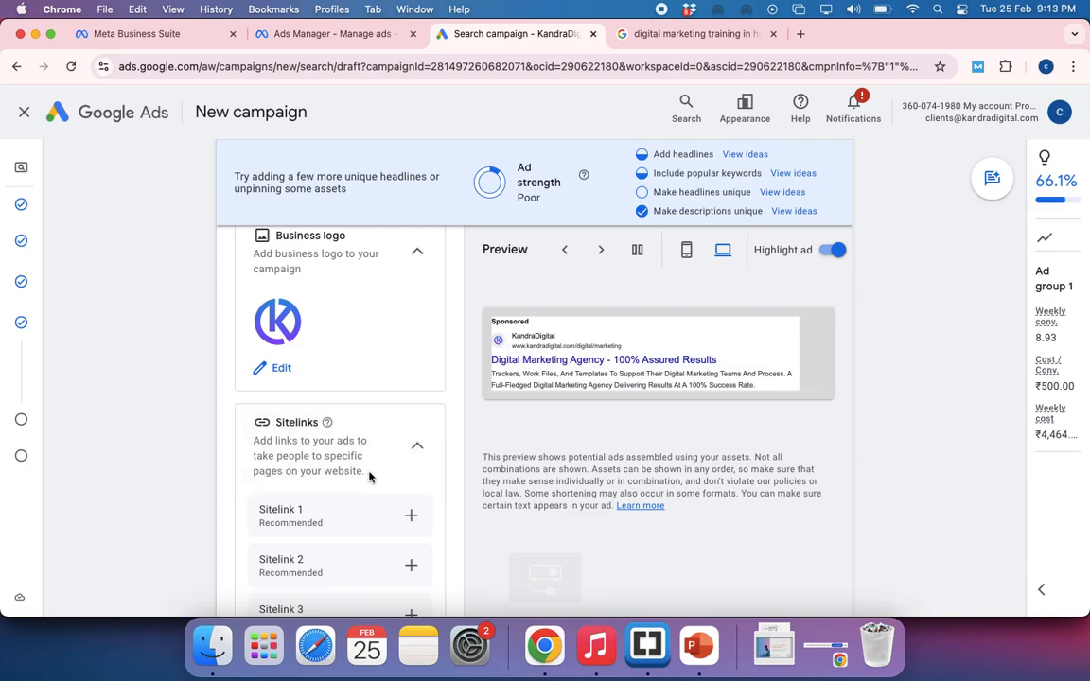
pyautogui.scroll(-1, 370, 477)
pyautogui.scroll(-2, 369, 478)
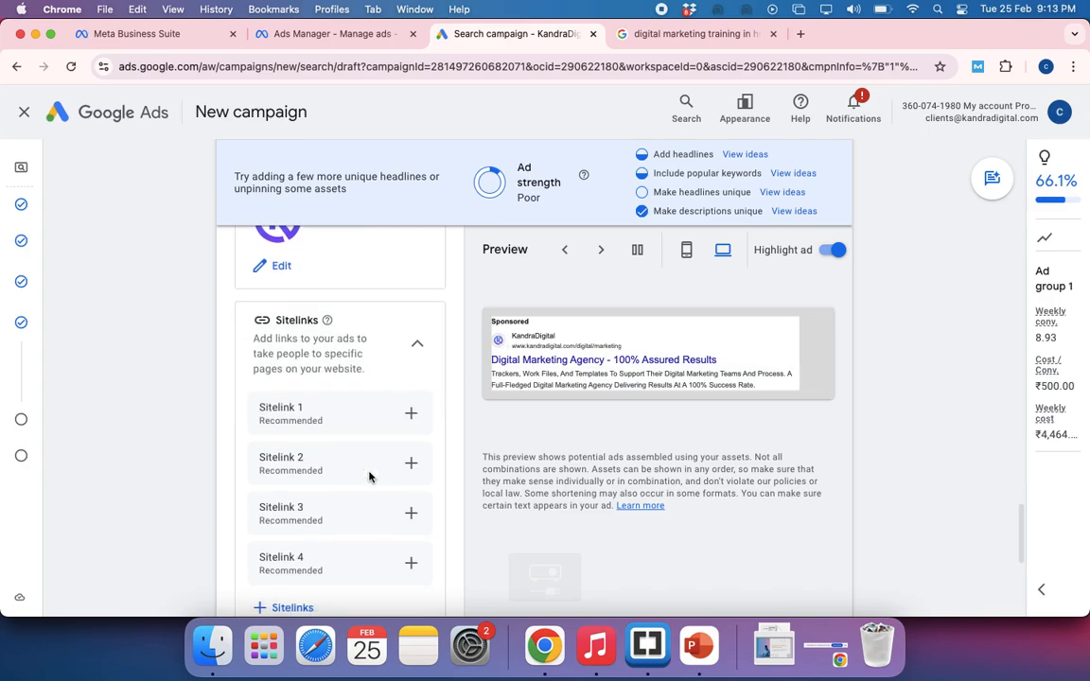
pyautogui.click(698, 34)
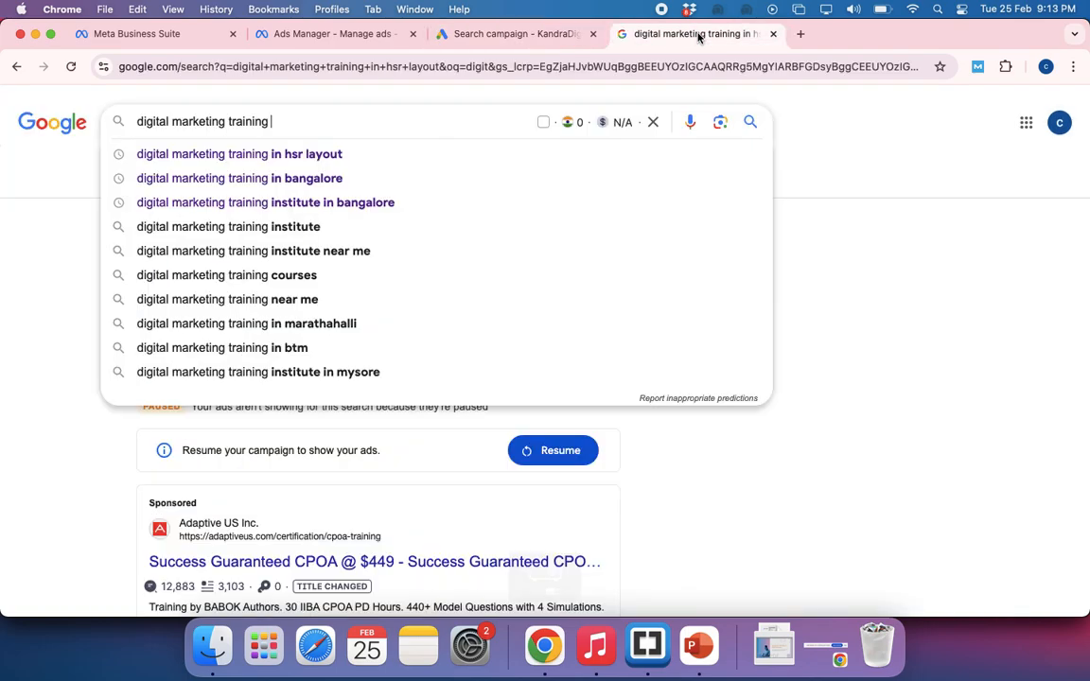
pyautogui.click(74, 521)
pyautogui.scroll(-3, 74, 524)
pyautogui.scroll(-10, 73, 524)
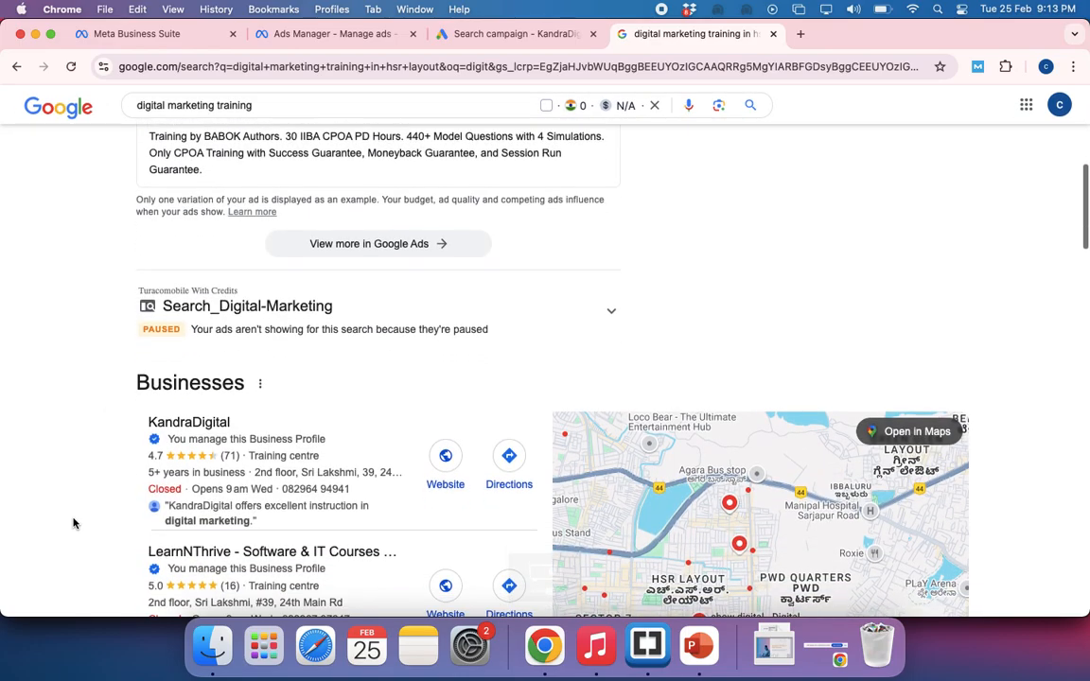
pyautogui.scroll(-5, 74, 523)
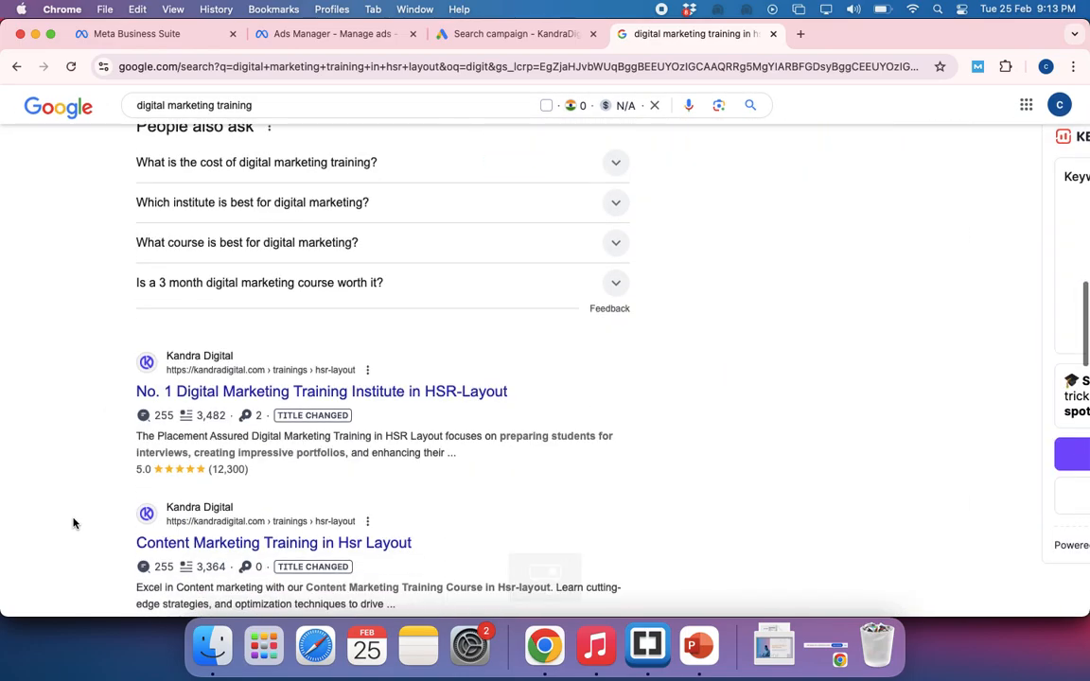
pyautogui.scroll(6, 74, 523)
pyautogui.scroll(5, 74, 524)
# Search Google for "kandradigital", examine the page links under its website result, and return to the campaign's sitelinks
pyautogui.tripleClick(224, 102)
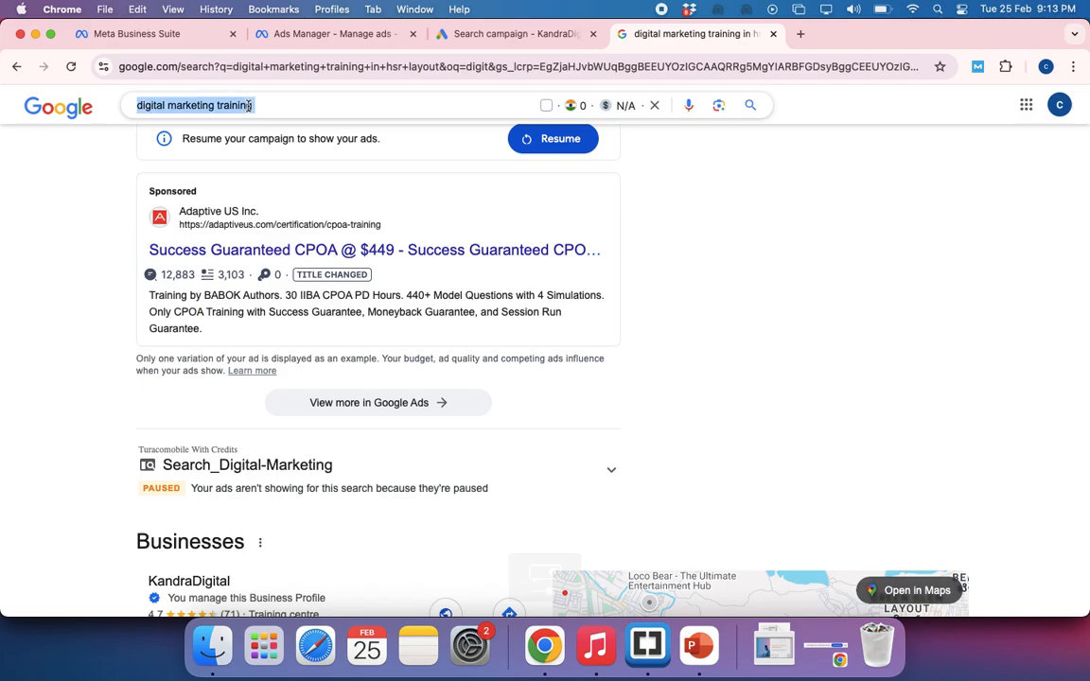
pyautogui.write('kanr')
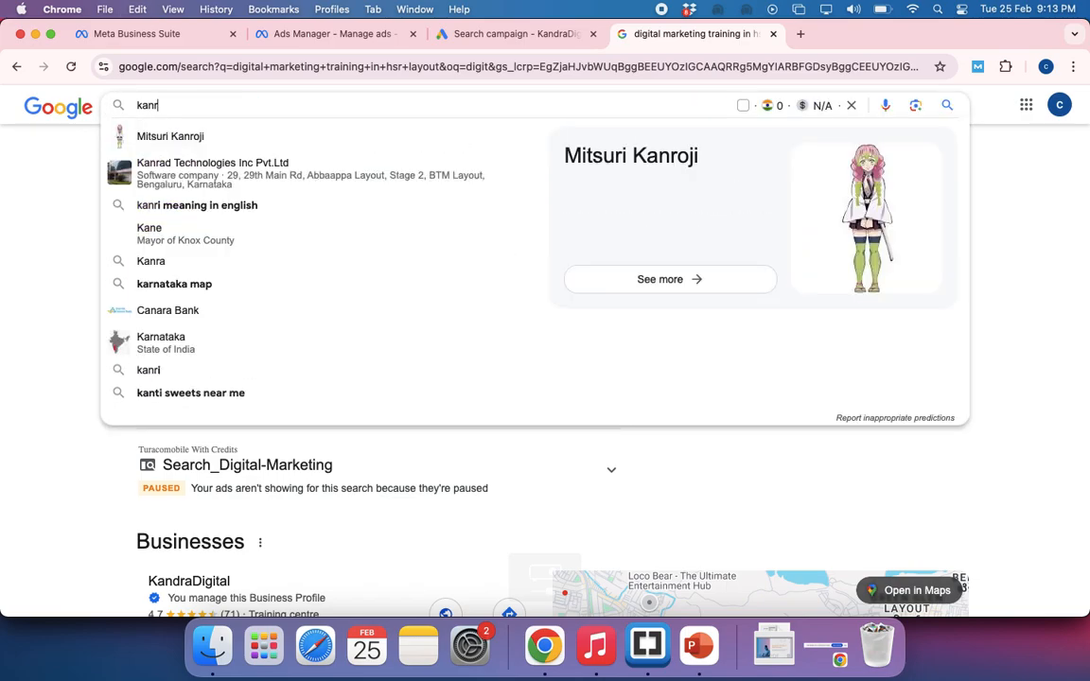
pyautogui.press('BackSpace')
pyautogui.write('dradigital')
pyautogui.press('Return')
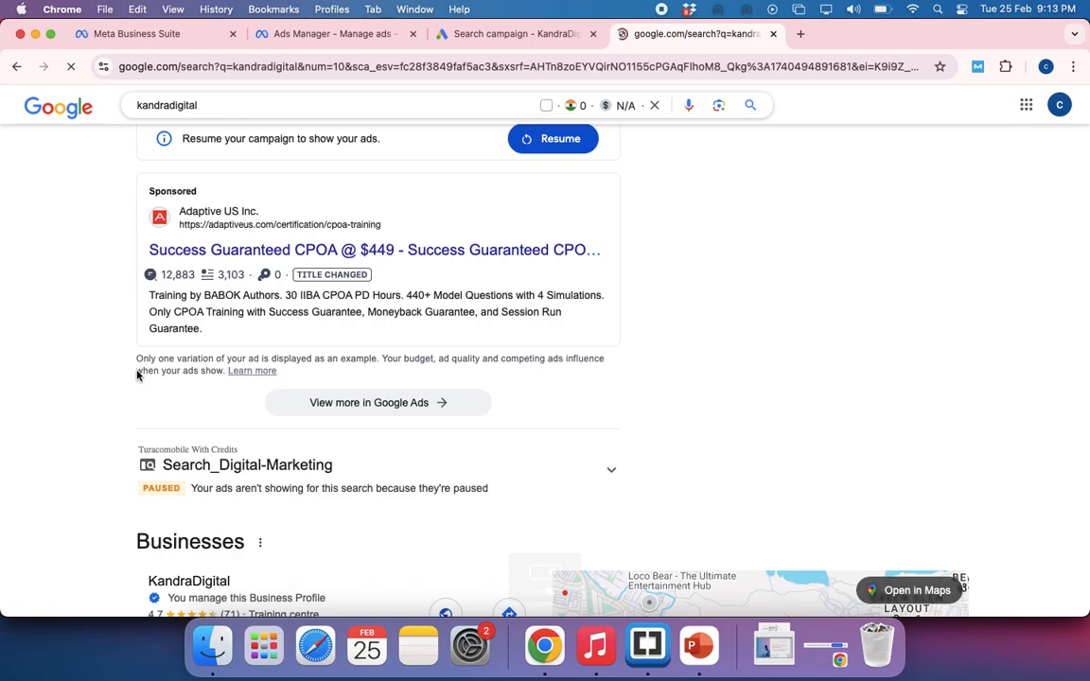
pyautogui.scroll(-6, 112, 406)
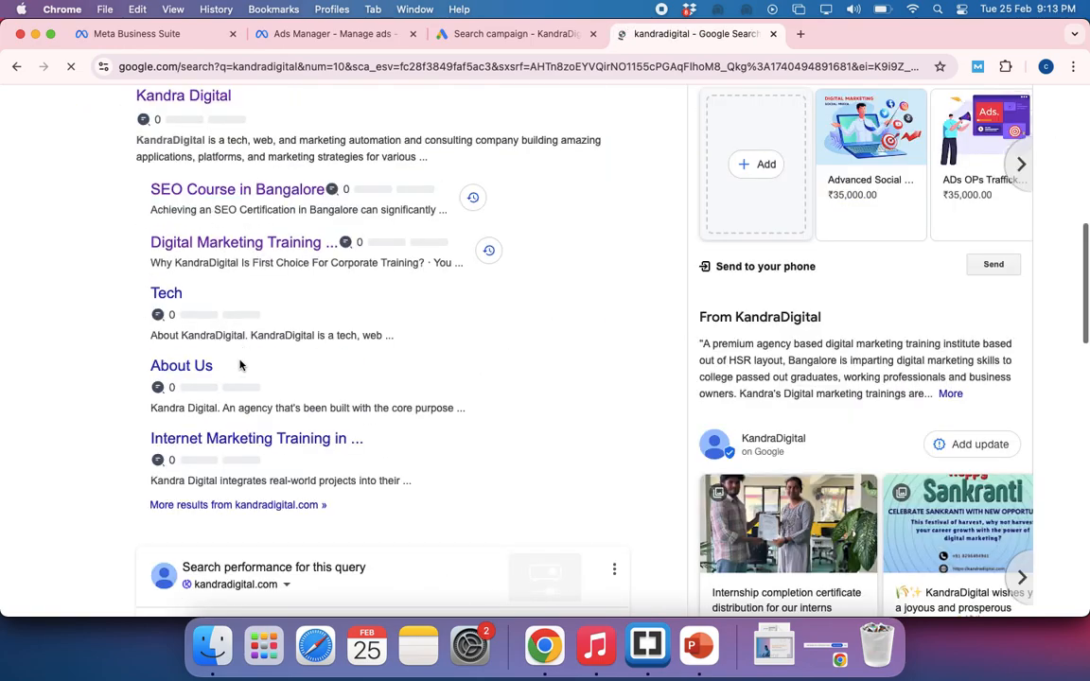
pyautogui.scroll(2, 239, 364)
pyautogui.click(463, 38)
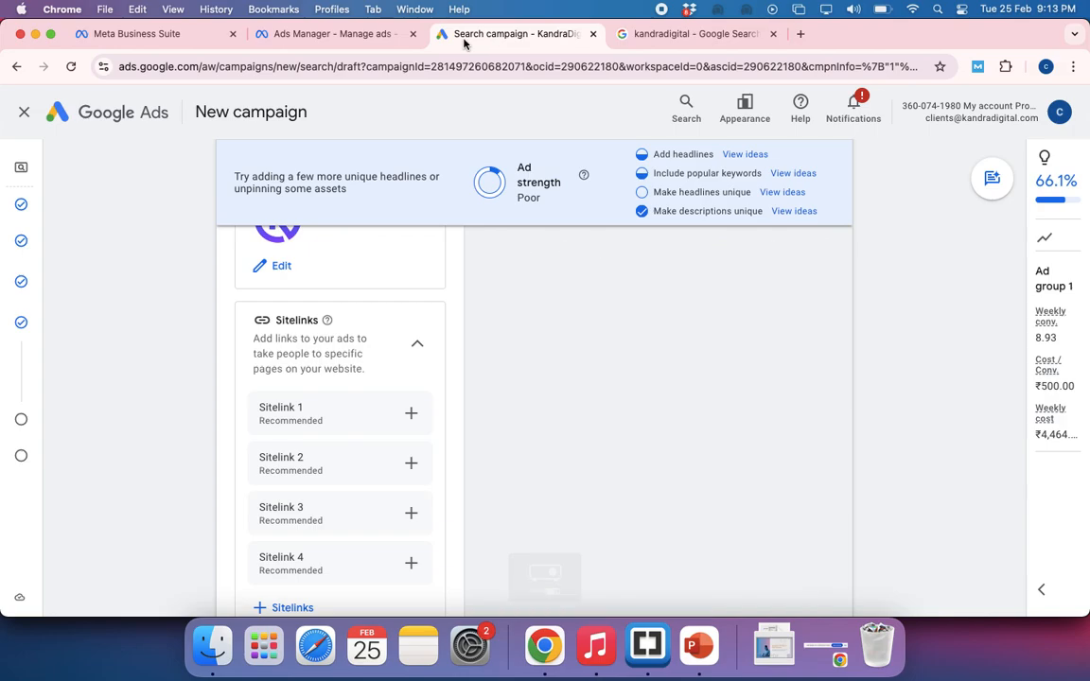